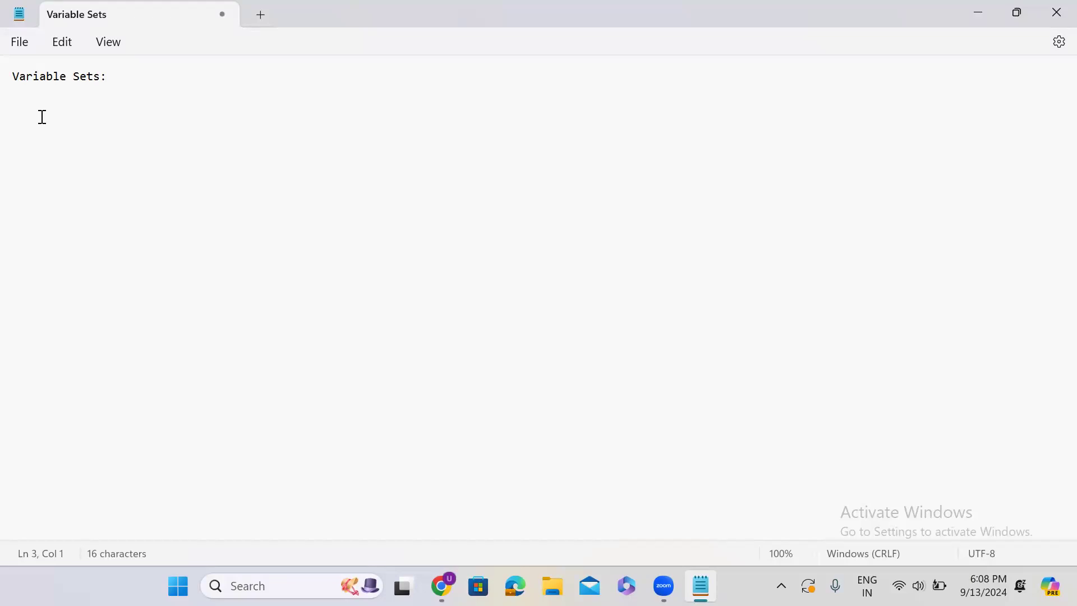
# Complete the "Variable Sets:" note with the definition "is a set variables which can be reused."
pyautogui.click(146, 76)
pyautogui.write('is a set variab')
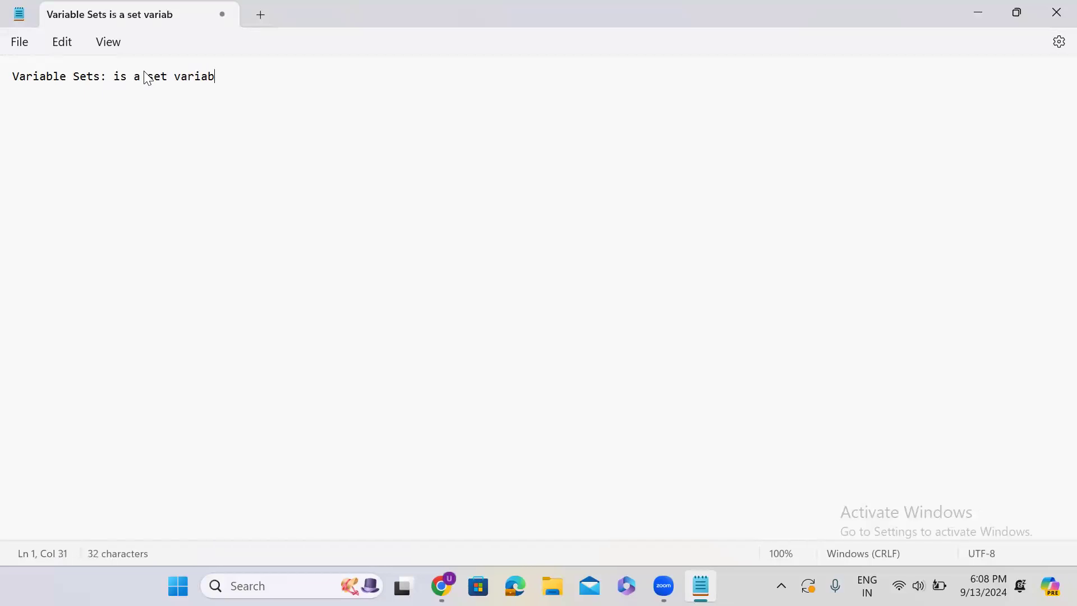
pyautogui.write('les which can be r')
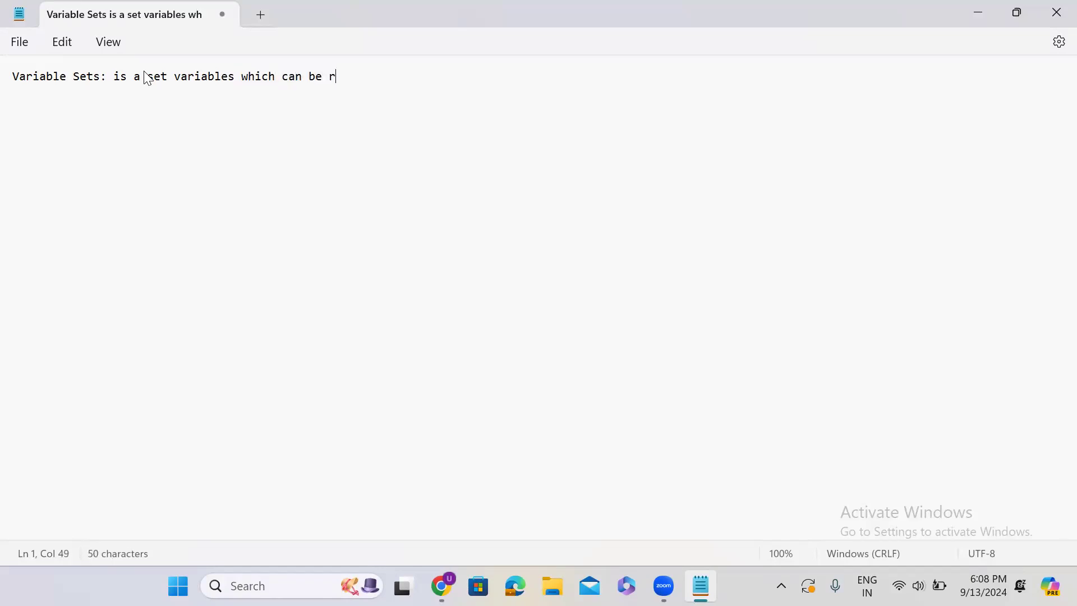
pyautogui.write('eused.')
# Add "Single Row" and "Multi Row" below the definition as separate entries, with a blank line between entries
pyautogui.press('Return')
pyautogui.press('Return')
pyautogui.write('Single Row')
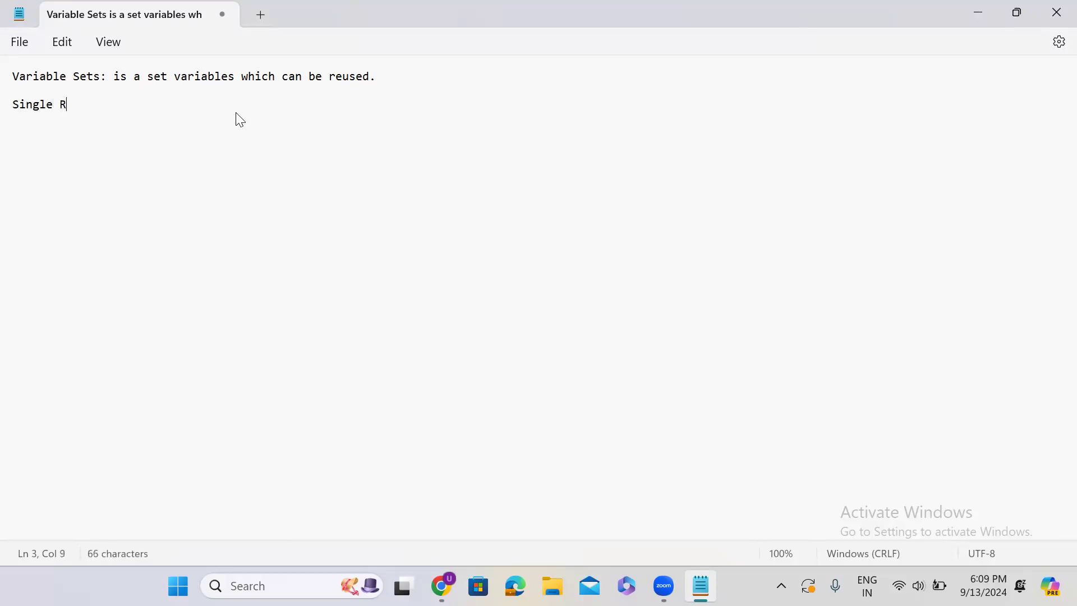
pyautogui.press('Return')
pyautogui.press('Return')
pyautogui.write('Multi Row')
pyautogui.press('Return')
pyautogui.press('Return')
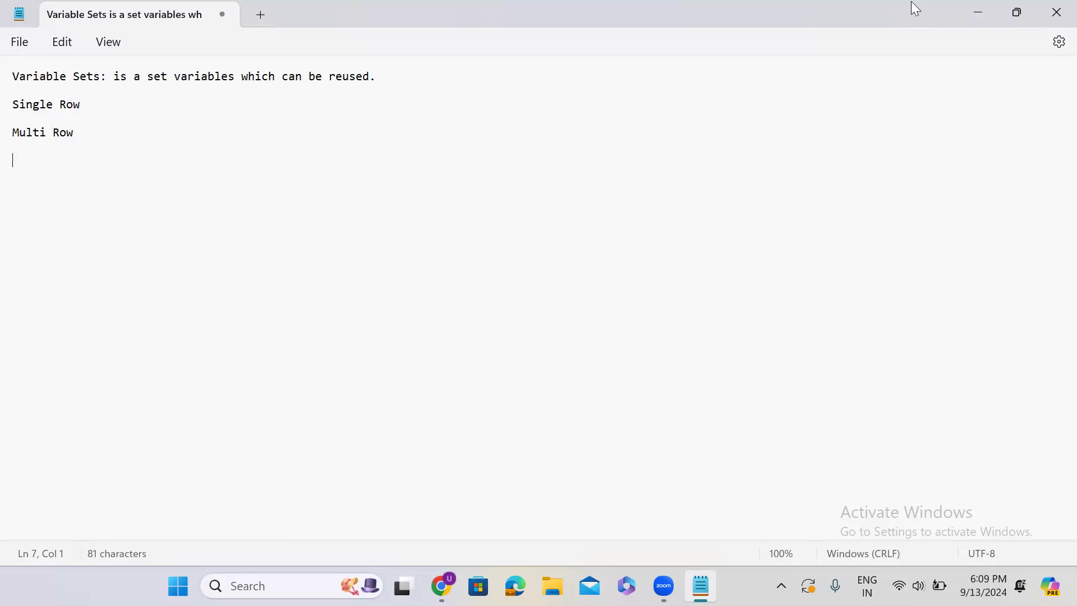
# Switch to ServiceNow in the browser, find Maintain Items in the navigator and open it in a new tab
pyautogui.click(986, 14)
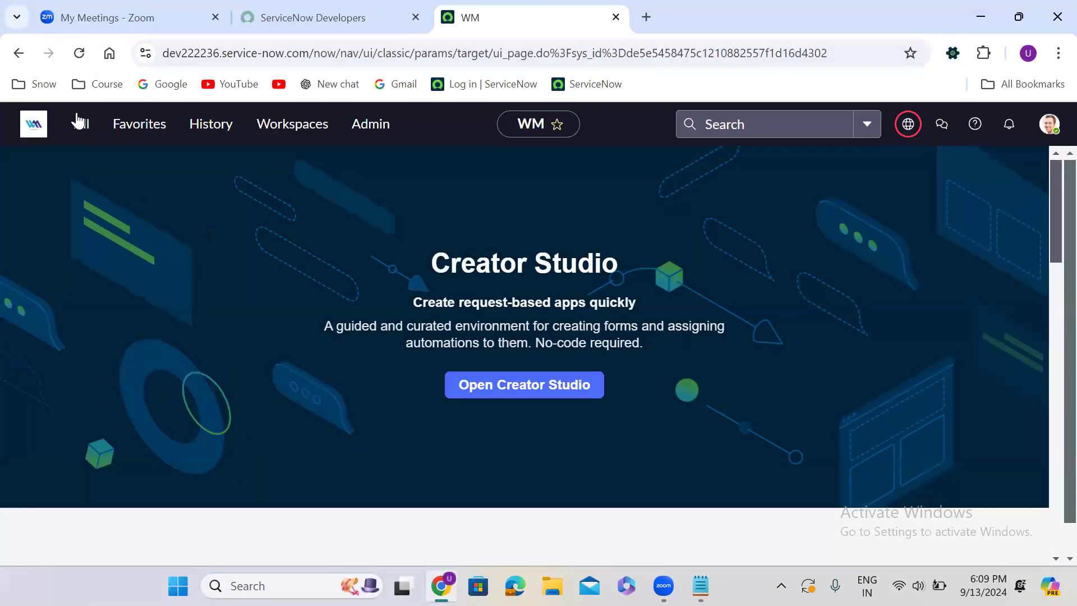
pyautogui.click(79, 137)
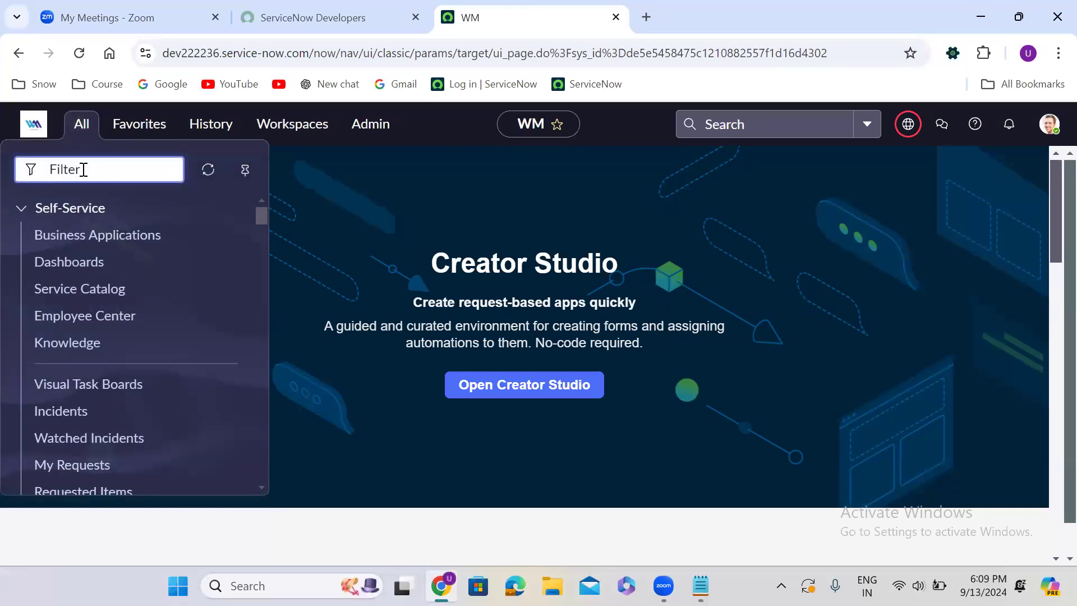
pyautogui.write('maintain items')
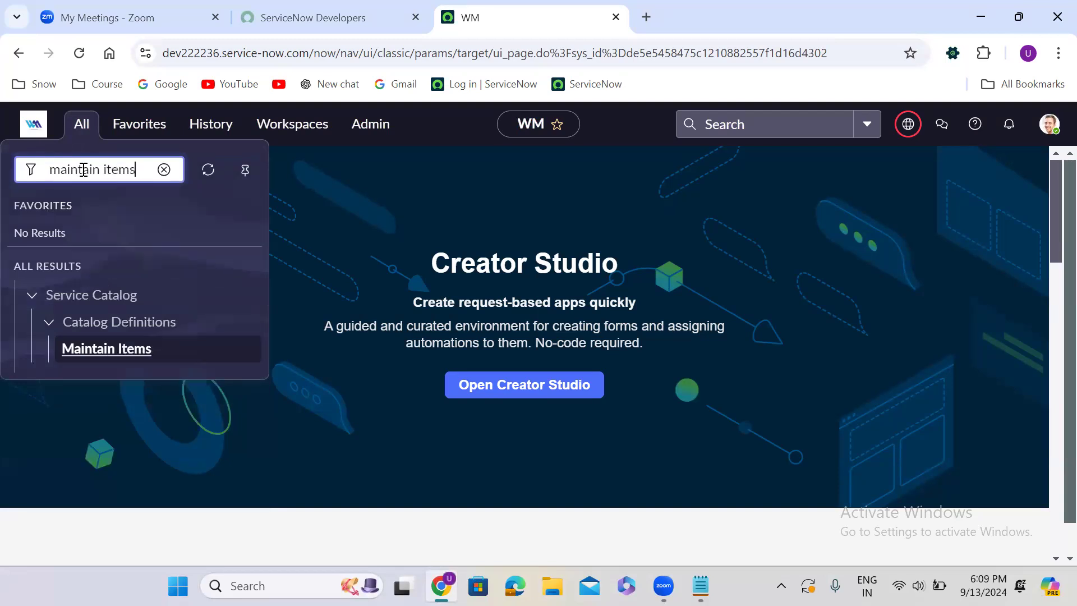
pyautogui.rightClick(111, 351)
pyautogui.click(224, 148)
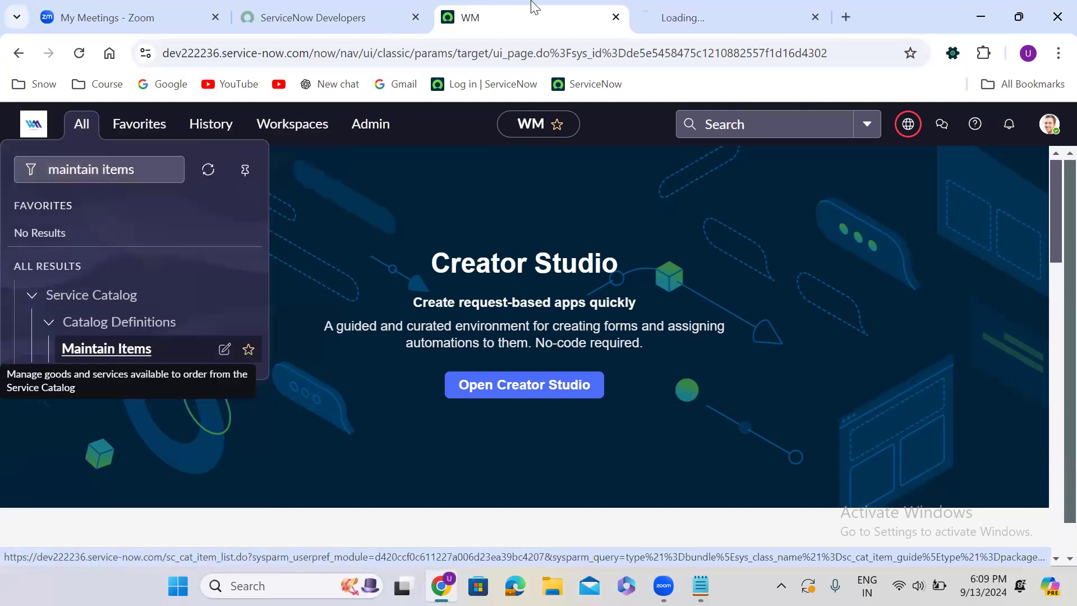
pyautogui.click(684, 5)
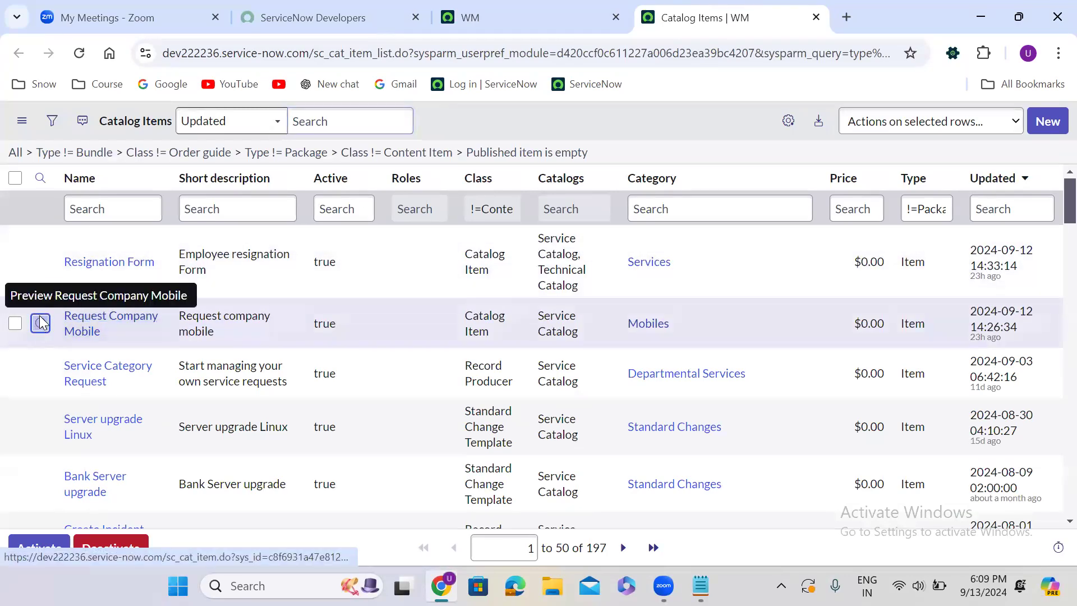
# Open the Request Company Mobile catalog item from the list in a new browser tab
pyautogui.rightClick(41, 324)
pyautogui.click(167, 115)
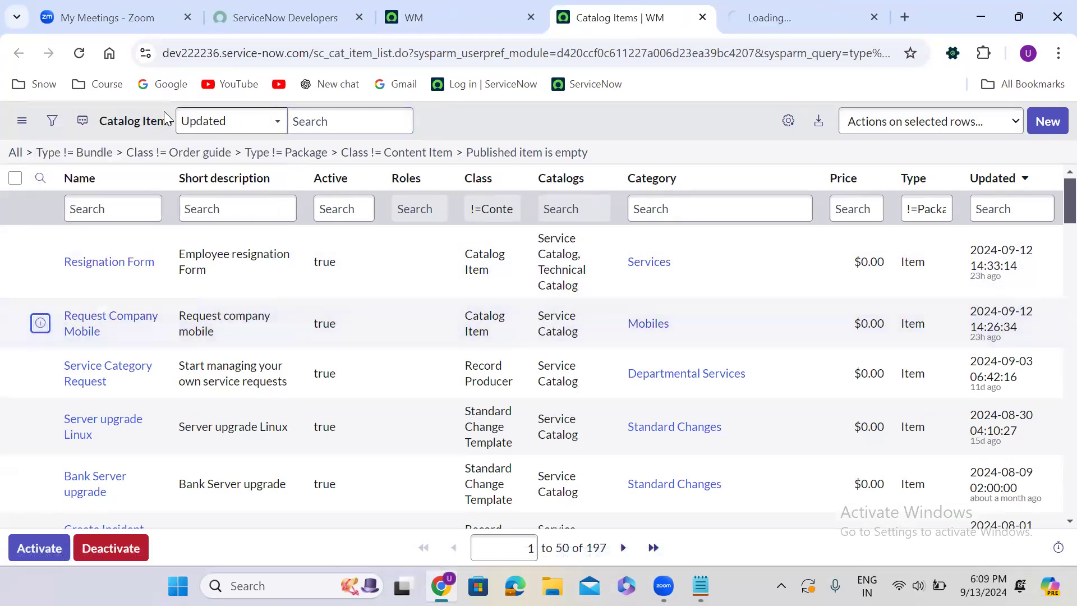
pyautogui.click(806, 9)
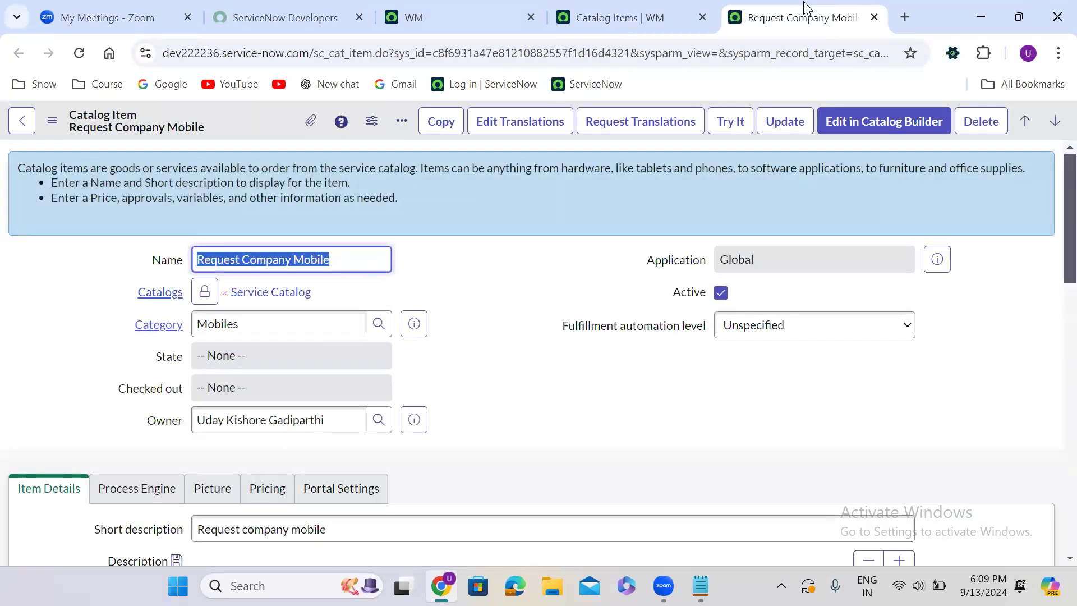
# Show the catalog item's related variable sets and open the Catalog Requester Details entry in a new browser tab
pyautogui.click(508, 239)
pyautogui.scroll(-1, 508, 240)
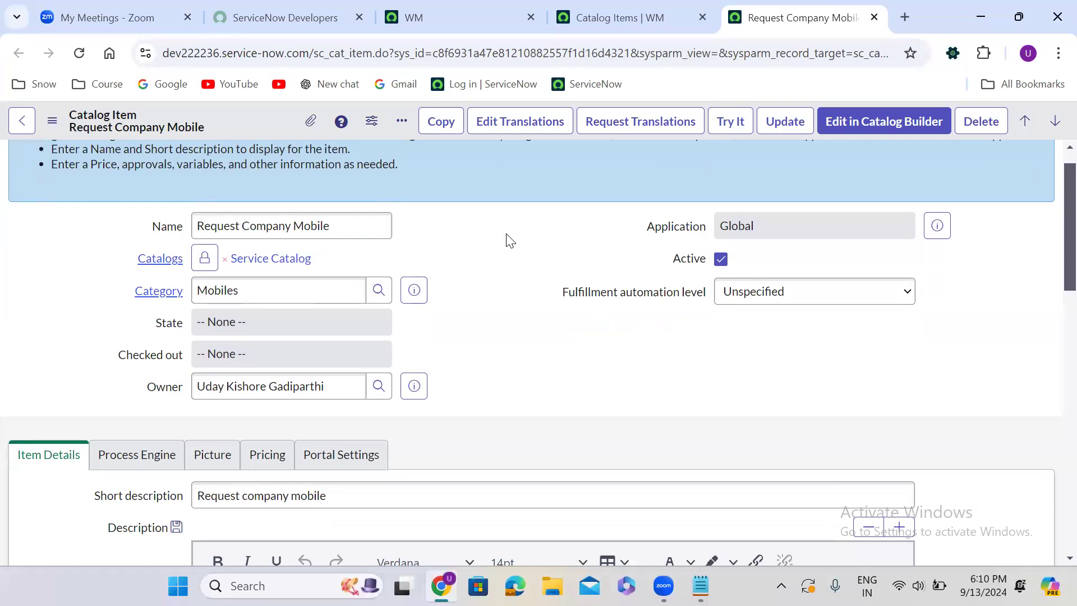
pyautogui.scroll(-15, 506, 235)
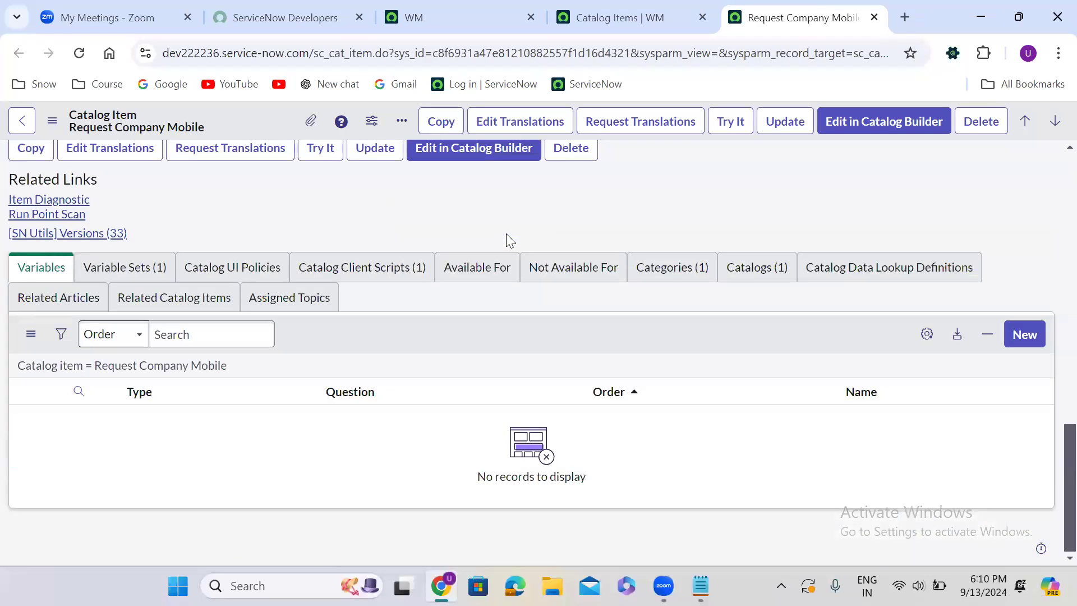
pyautogui.click(124, 267)
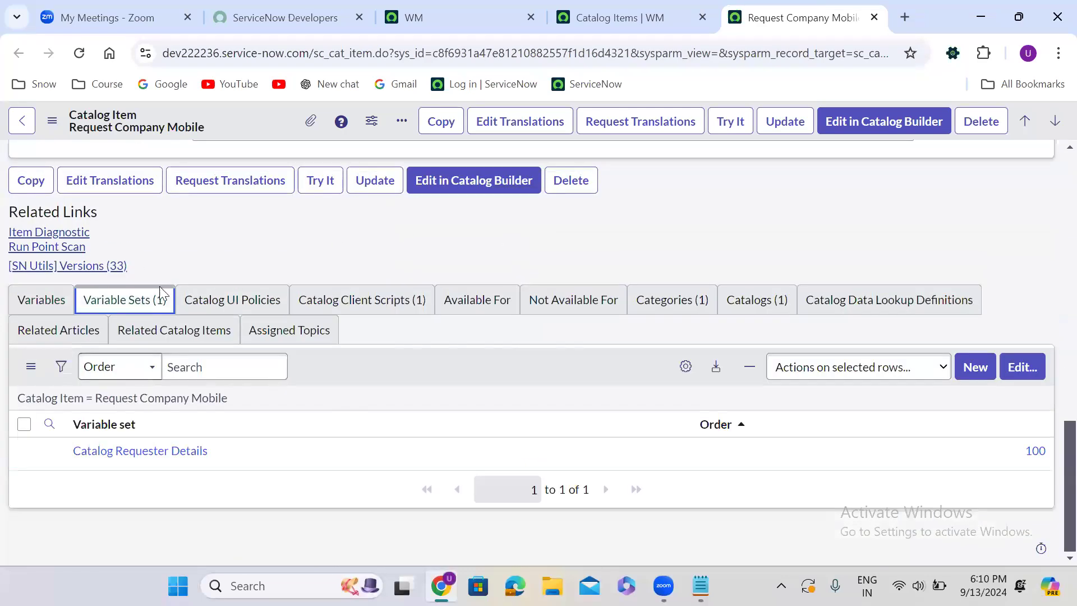
pyautogui.rightClick(50, 450)
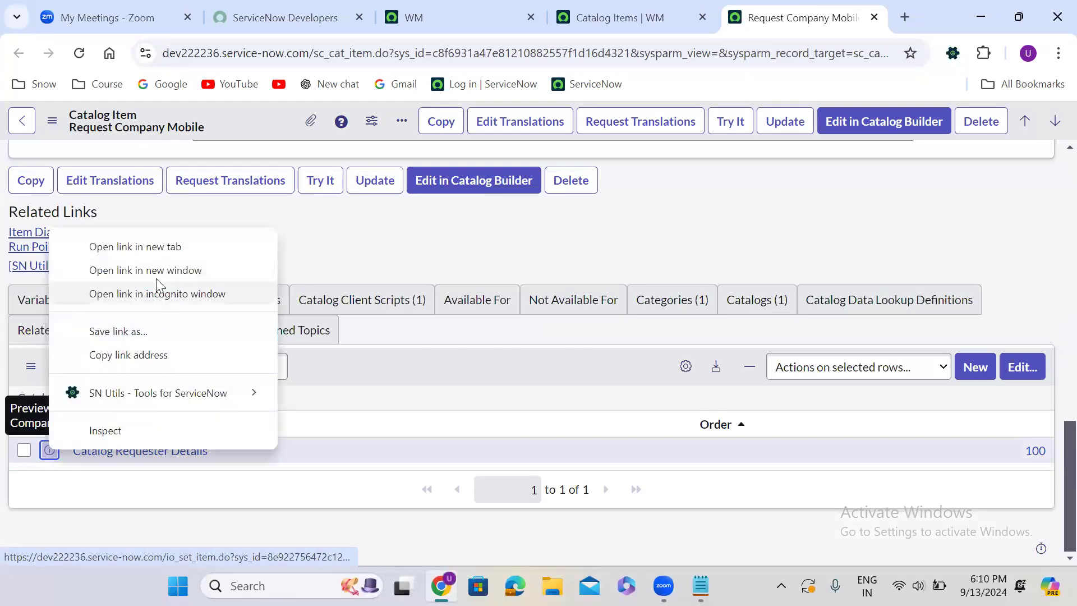
pyautogui.click(152, 247)
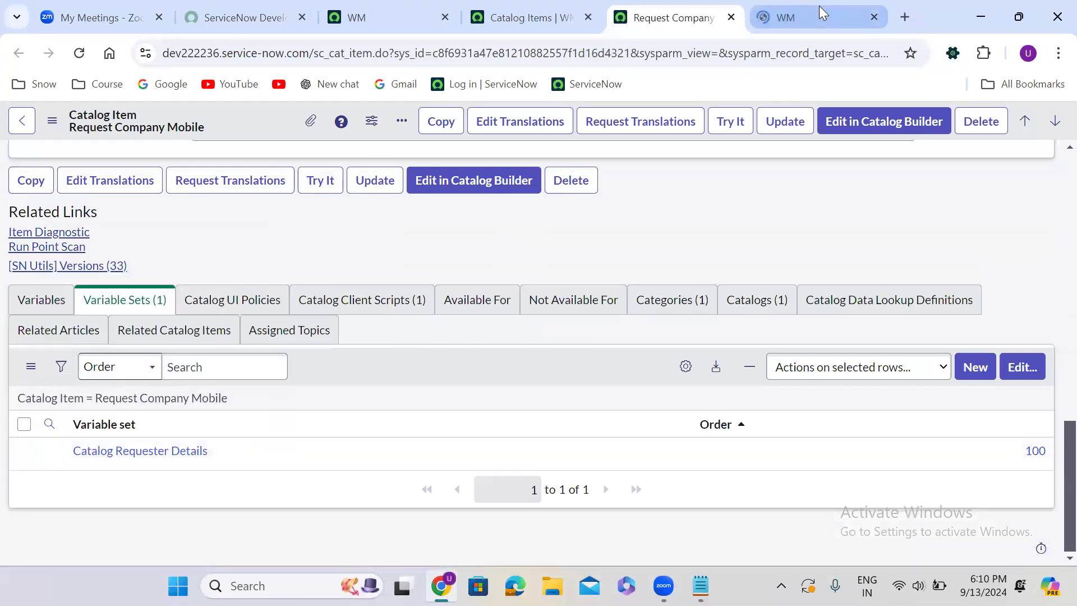
pyautogui.click(822, 12)
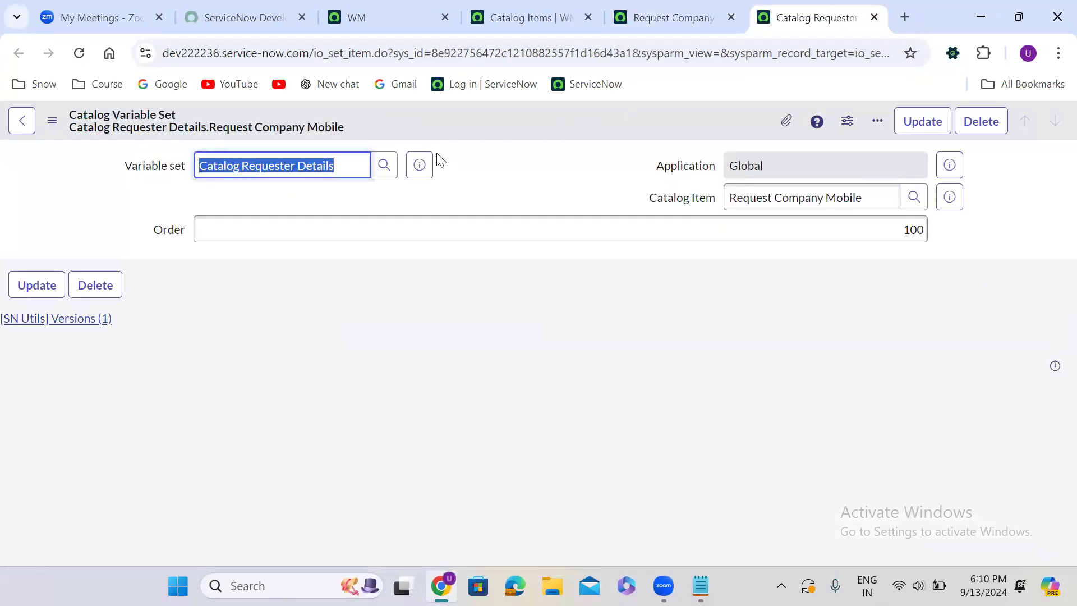
# Open the full Catalog Requester Details variable set record and examine its list of variables
pyautogui.click(420, 165)
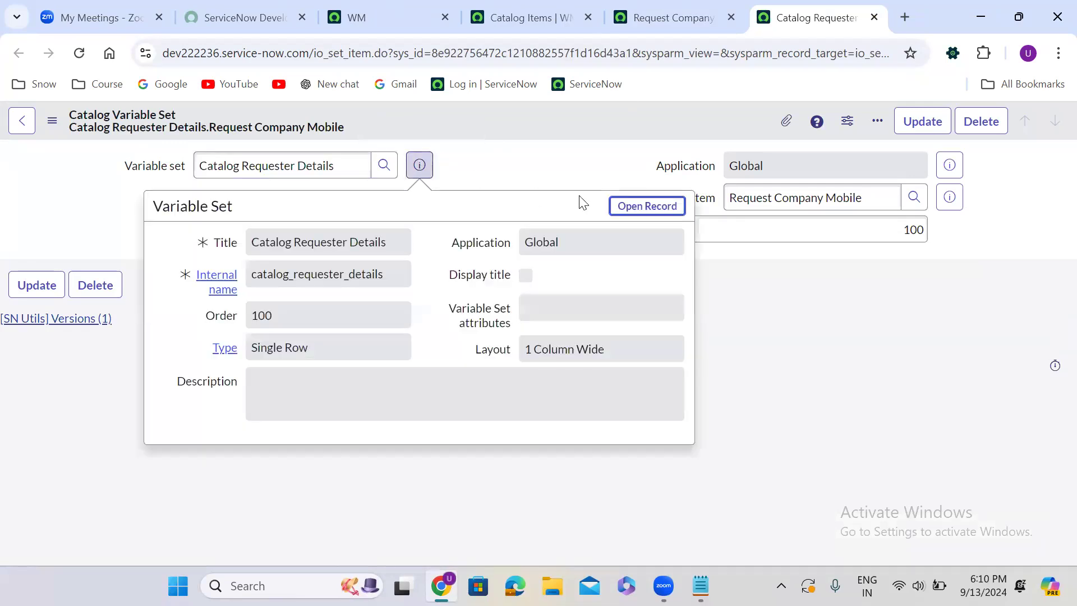
pyautogui.click(631, 208)
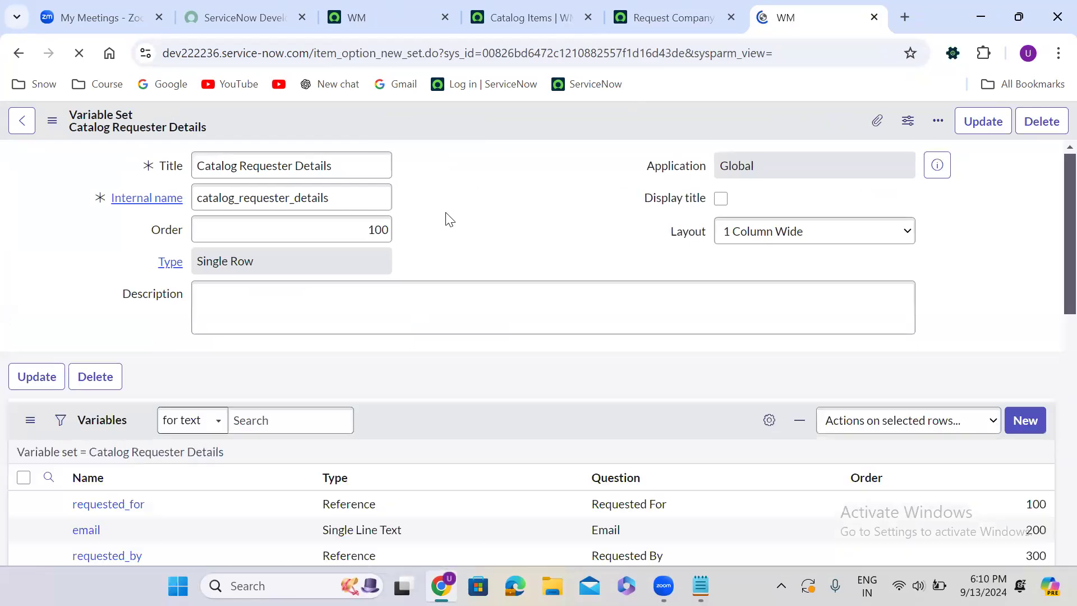
pyautogui.scroll(-1, 449, 219)
pyautogui.scroll(-3, 449, 219)
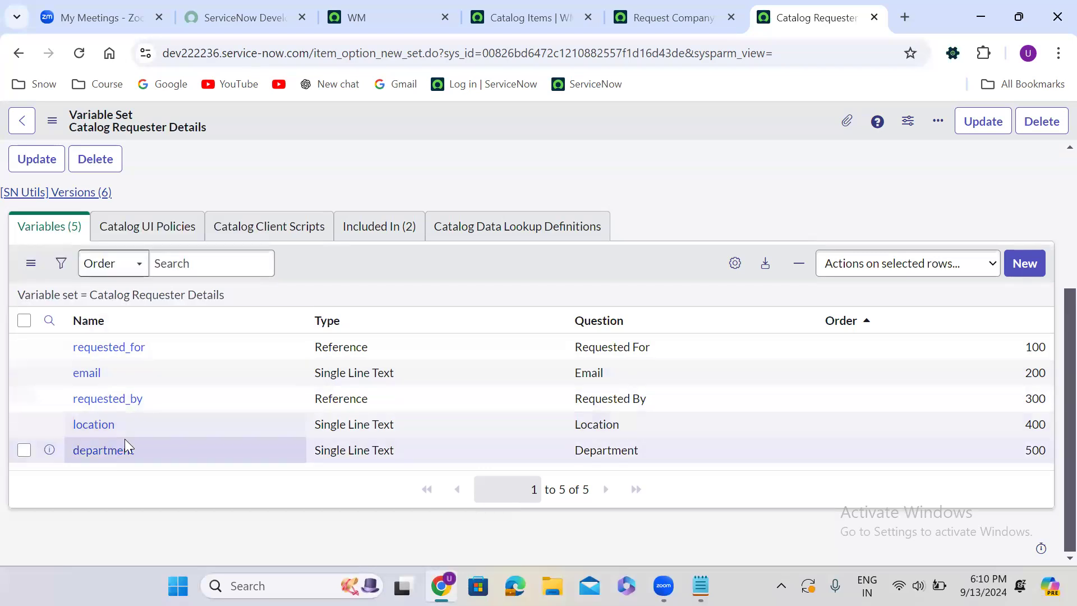
# Return to the Request Company Mobile item and preview its order form to check the requester fields
pyautogui.click(684, 26)
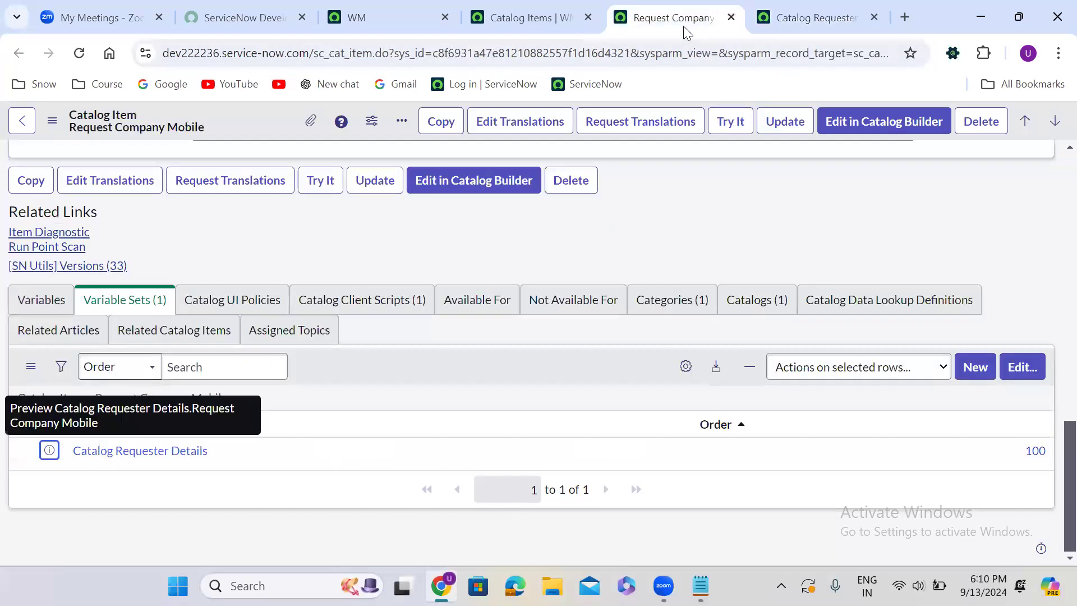
pyautogui.click(733, 123)
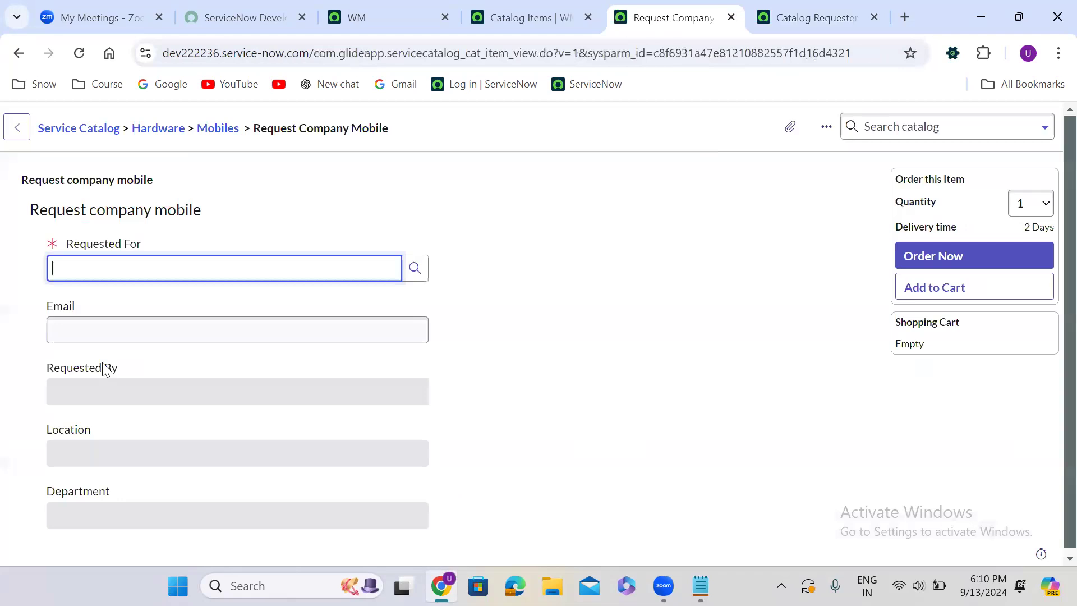
pyautogui.click(101, 494)
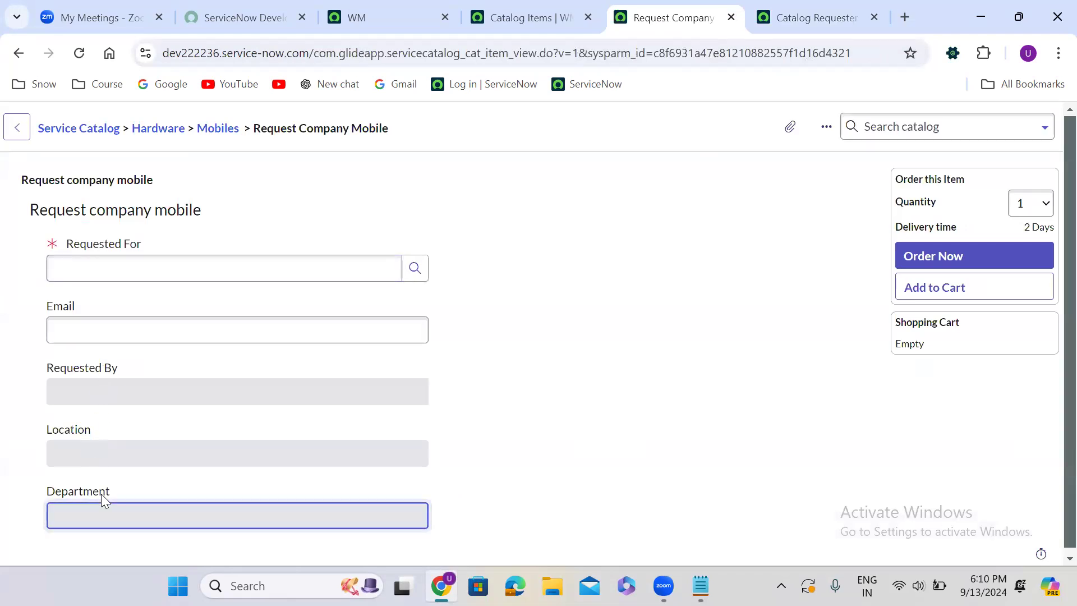
pyautogui.click(567, 300)
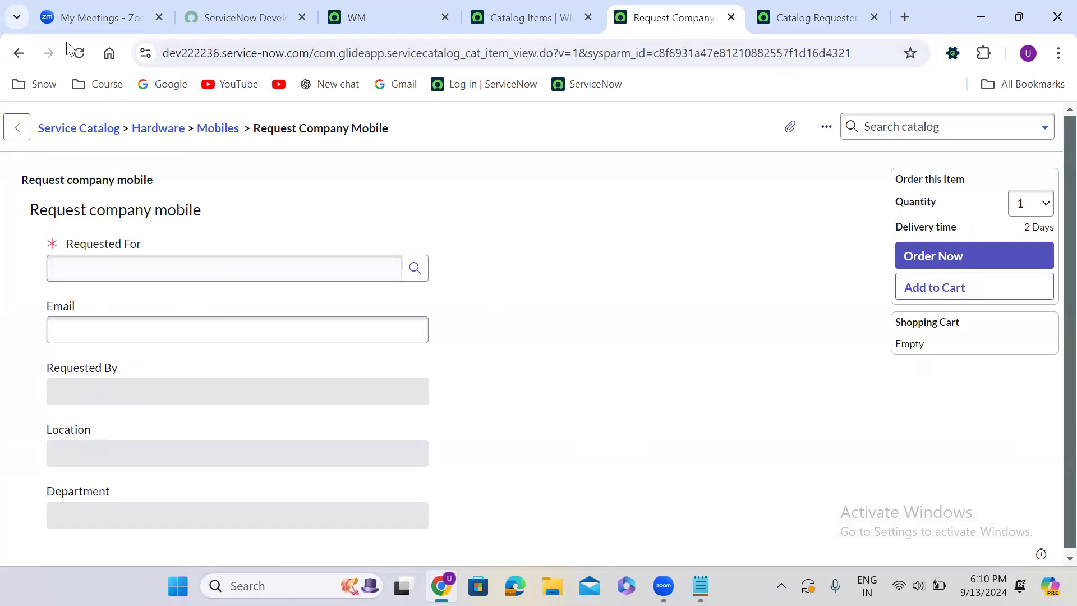
# Go back to the catalog item, remove Catalog Requester Details from its variable sets list and save
pyautogui.click(17, 56)
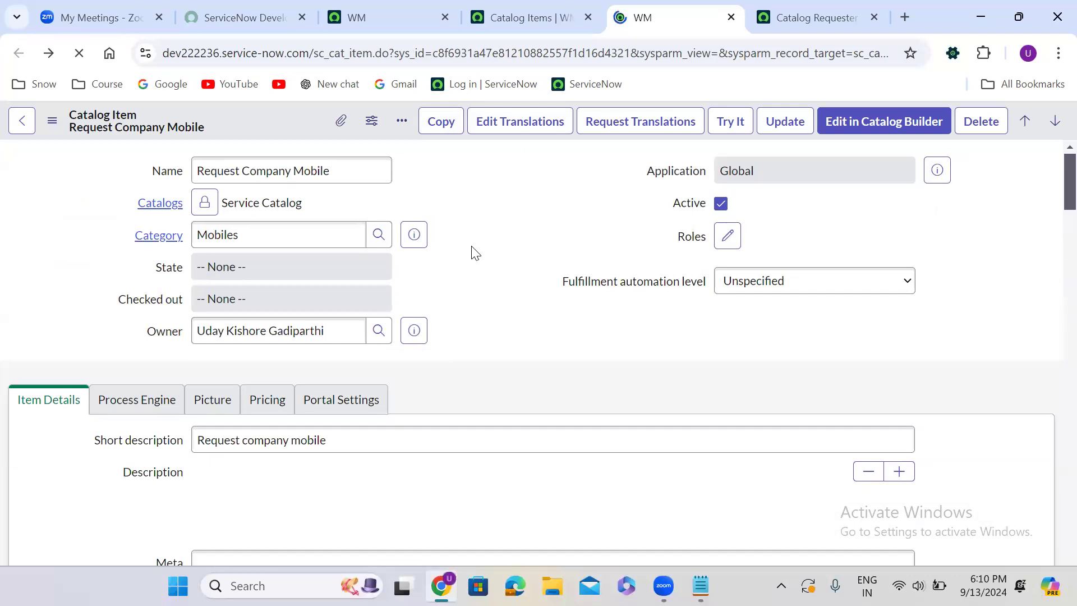
pyautogui.scroll(-15, 472, 247)
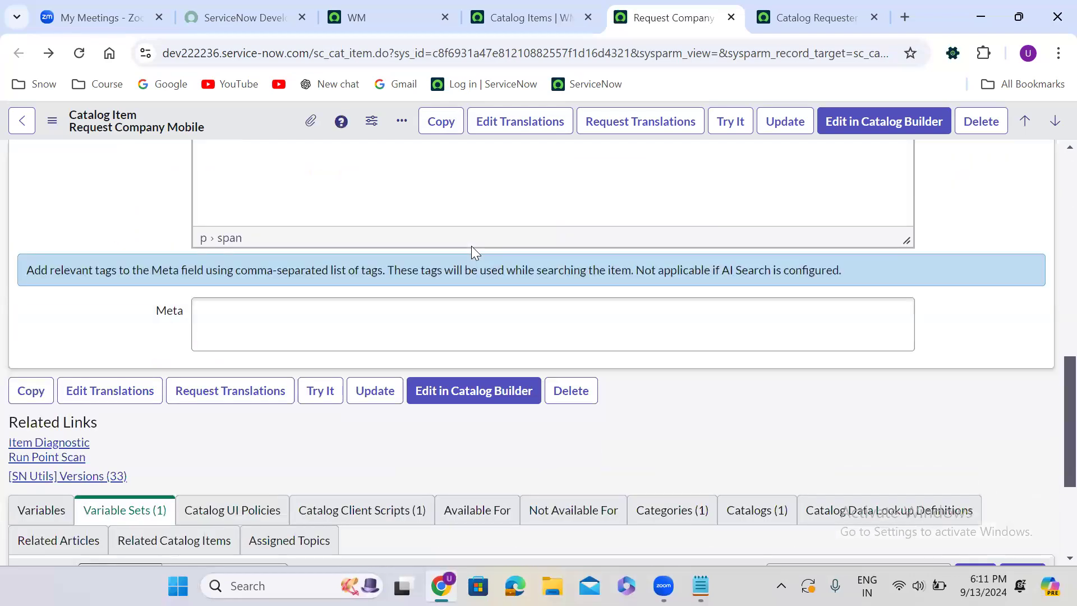
pyautogui.scroll(-2, 472, 248)
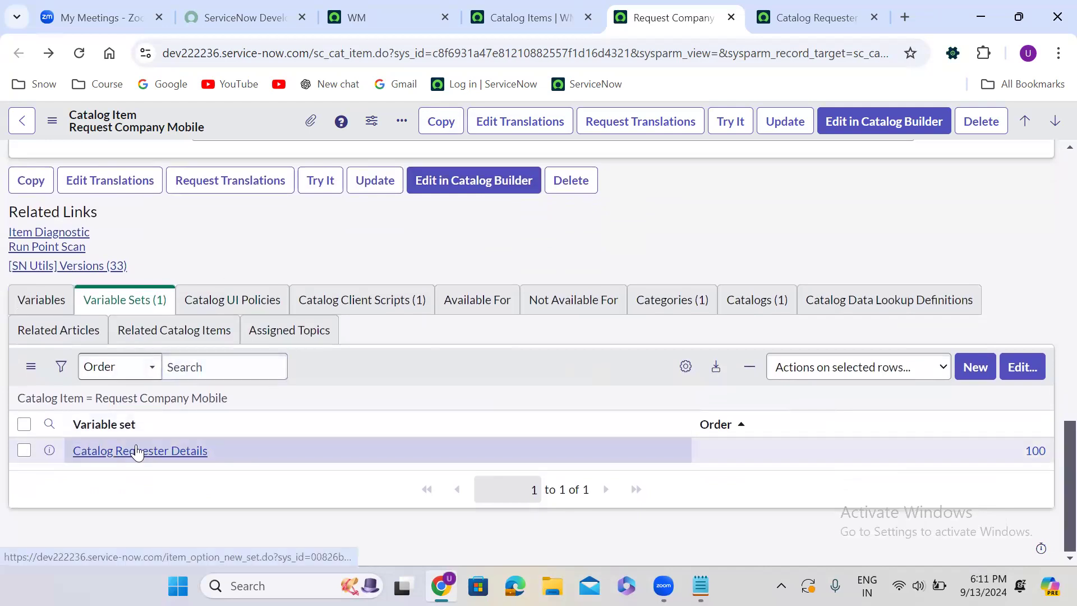
pyautogui.click(1020, 367)
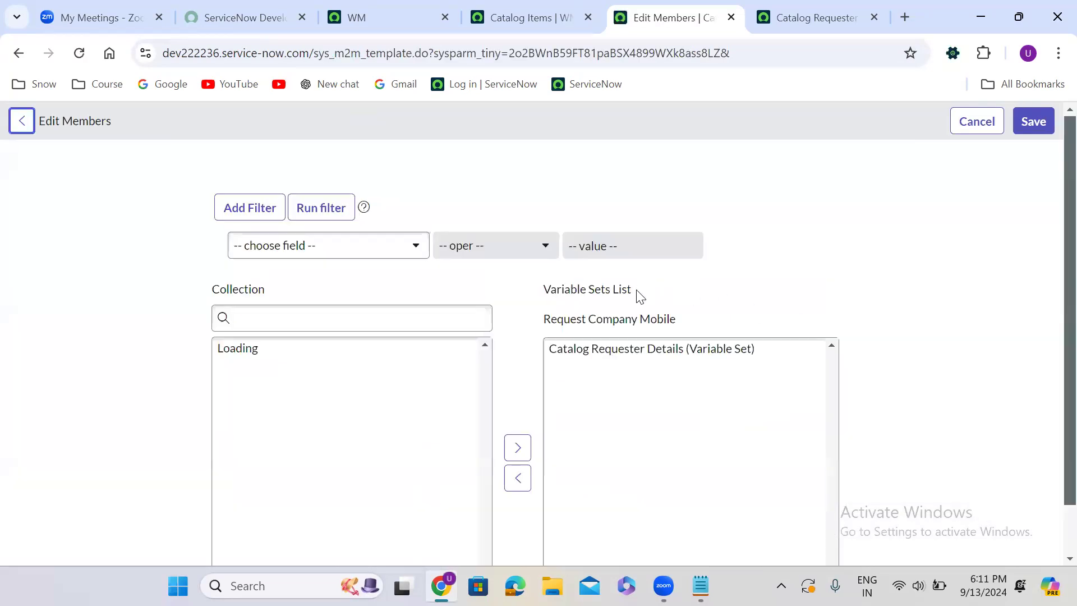
pyautogui.doubleClick(632, 348)
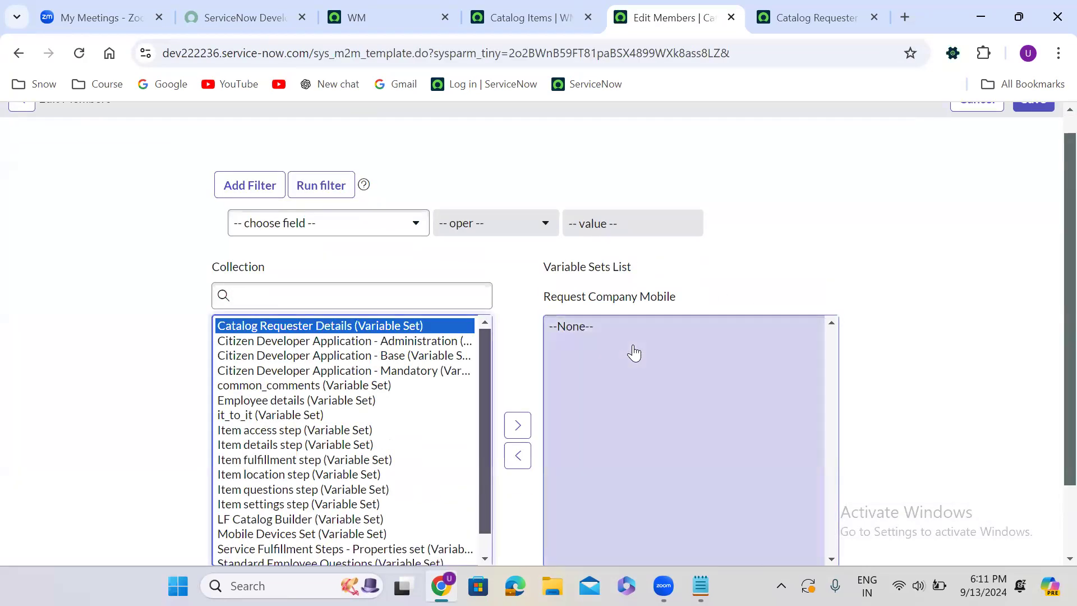
pyautogui.scroll(1, 1054, 124)
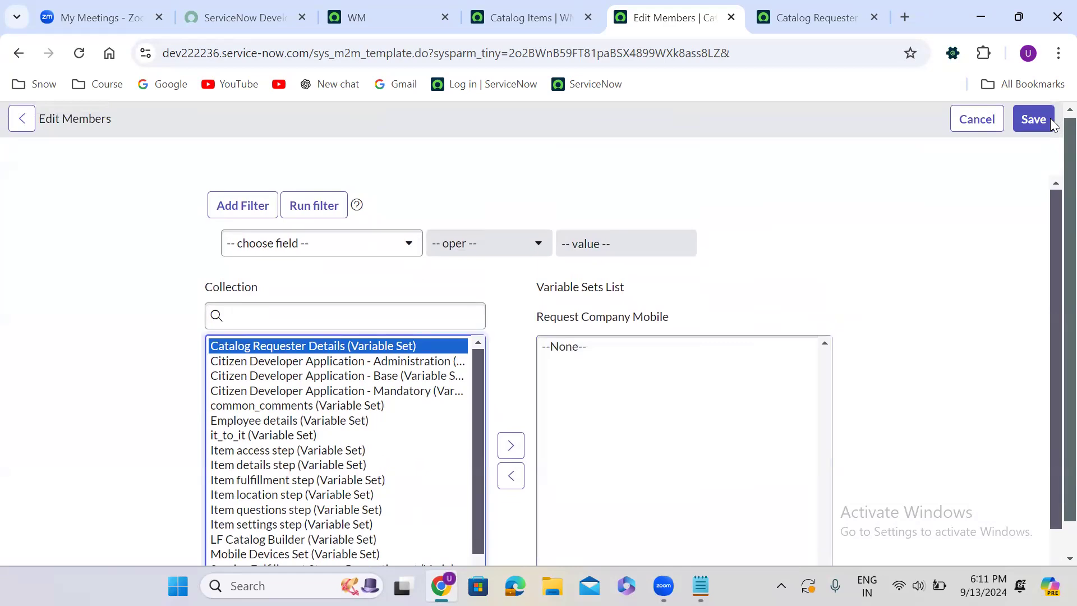
pyautogui.click(1039, 122)
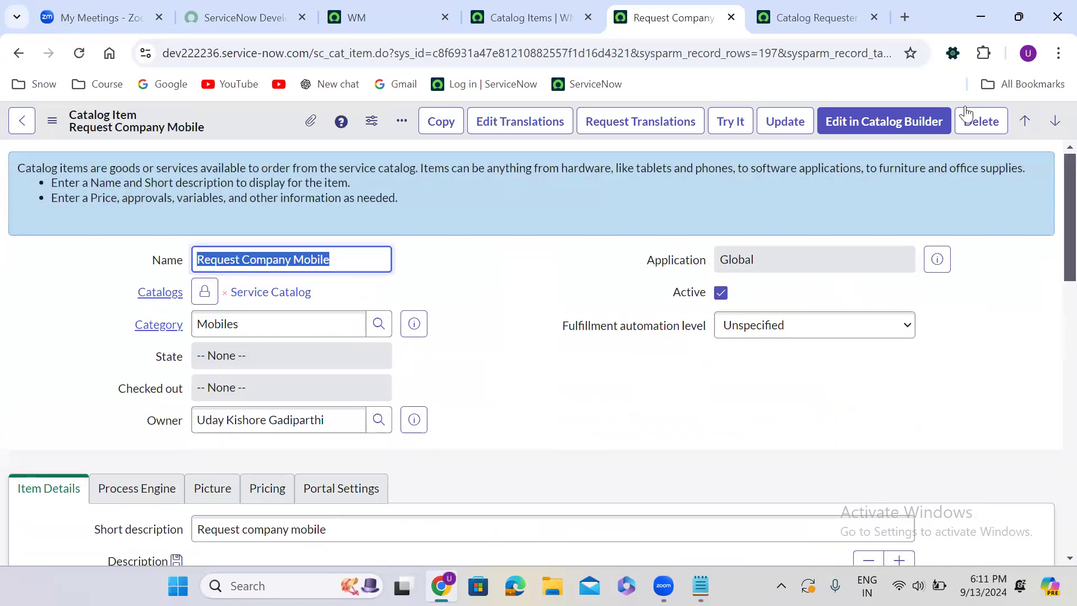
# Start a new Multi-Row Variable Set from the Request Company Mobile item's related variable sets
pyautogui.click(486, 358)
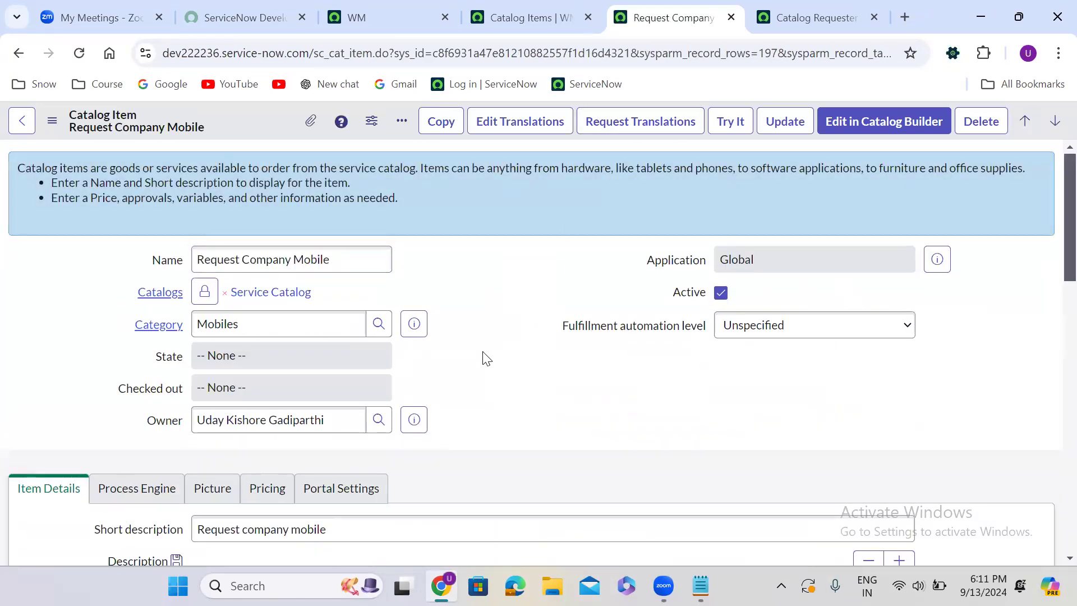
pyautogui.scroll(-1, 486, 357)
pyautogui.scroll(-7, 483, 359)
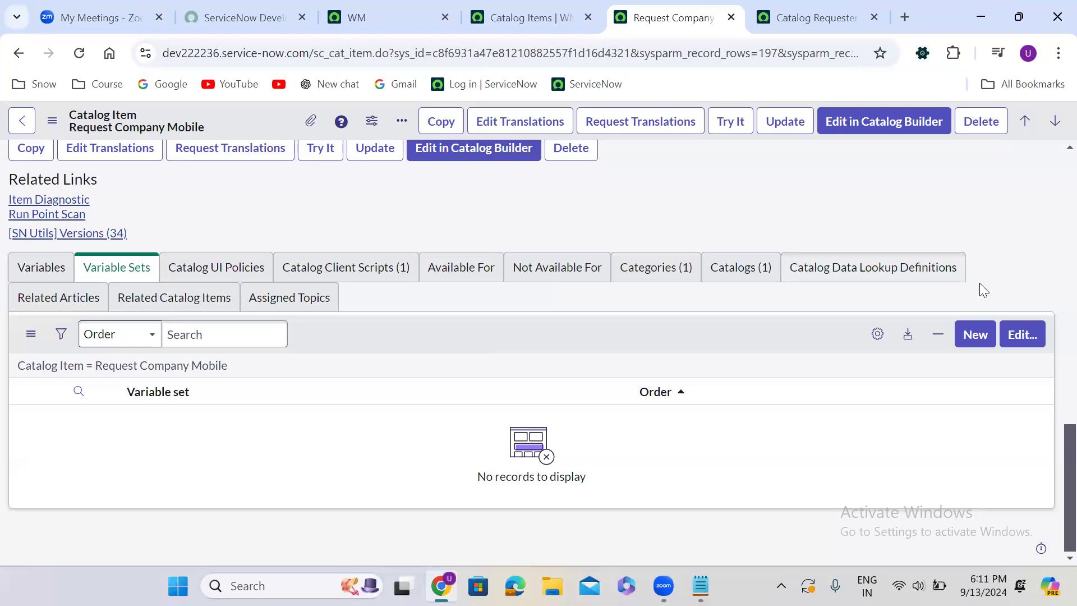
pyautogui.click(974, 335)
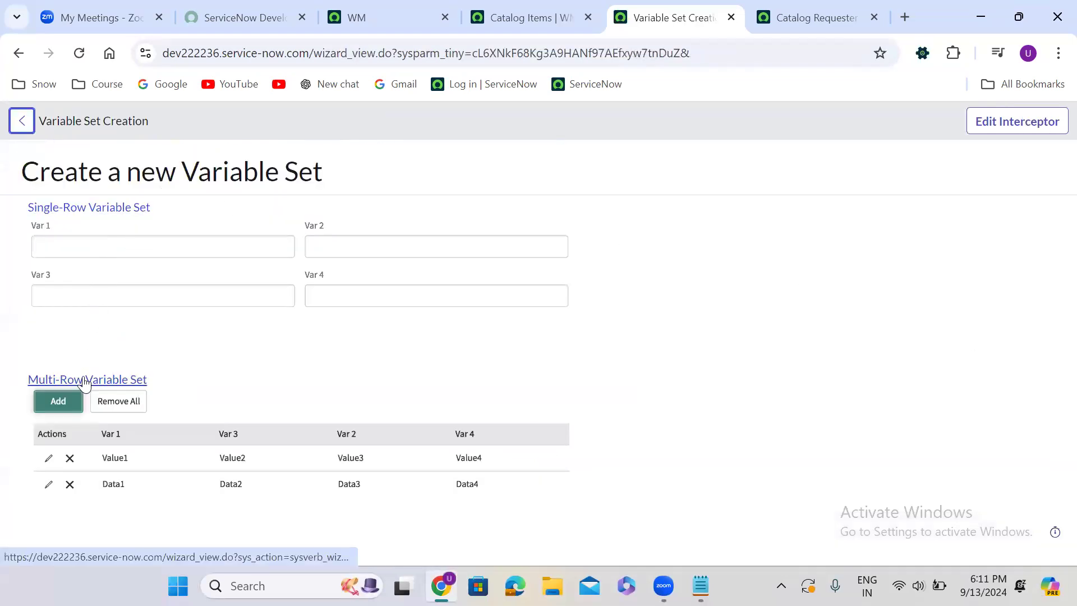
pyautogui.click(84, 383)
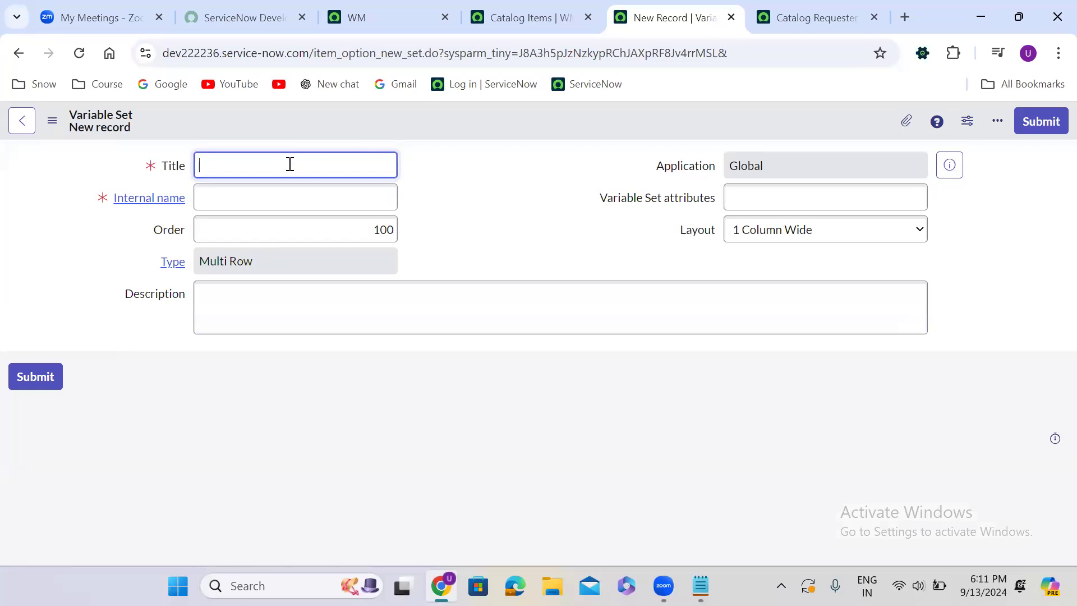
# Title the multi-row variable set "Catalog Requester details MRVS" and save the record
pyautogui.write('Catalog Requester details MRVS')
pyautogui.click(499, 222)
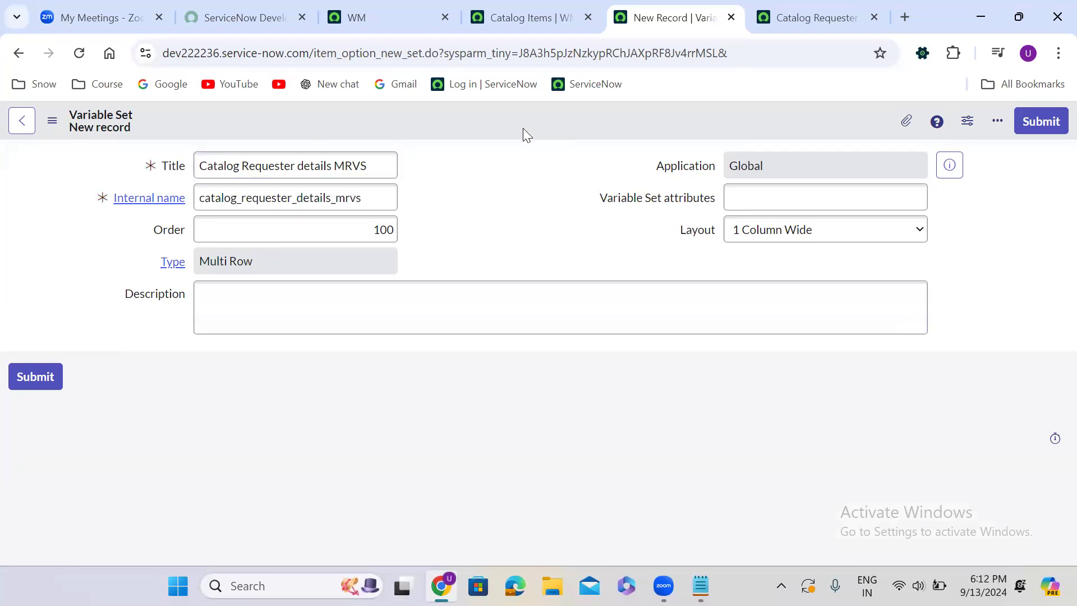
pyautogui.rightClick(514, 115)
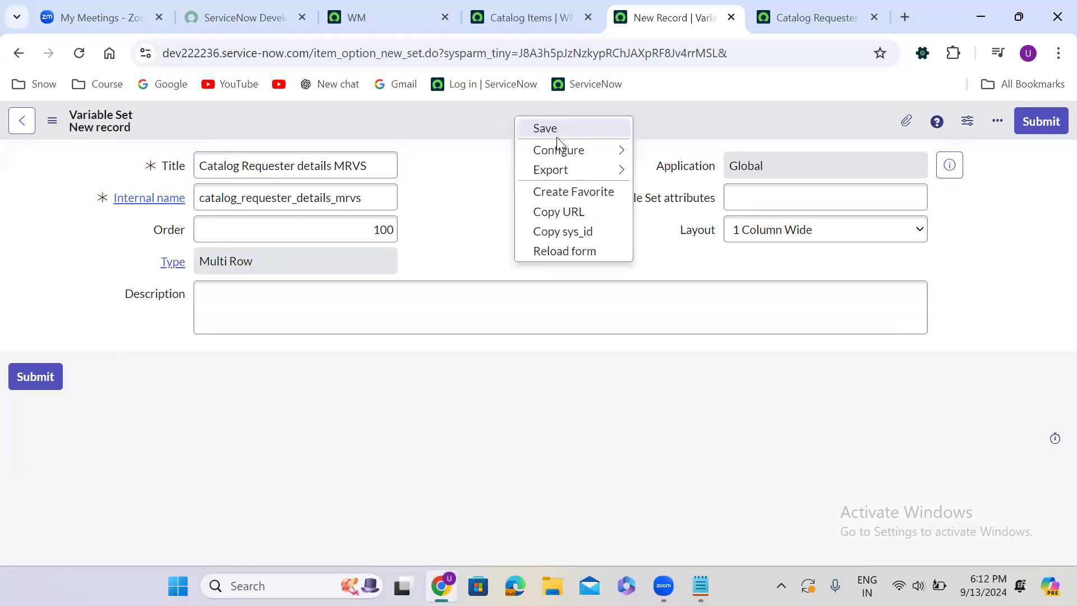
pyautogui.click(559, 130)
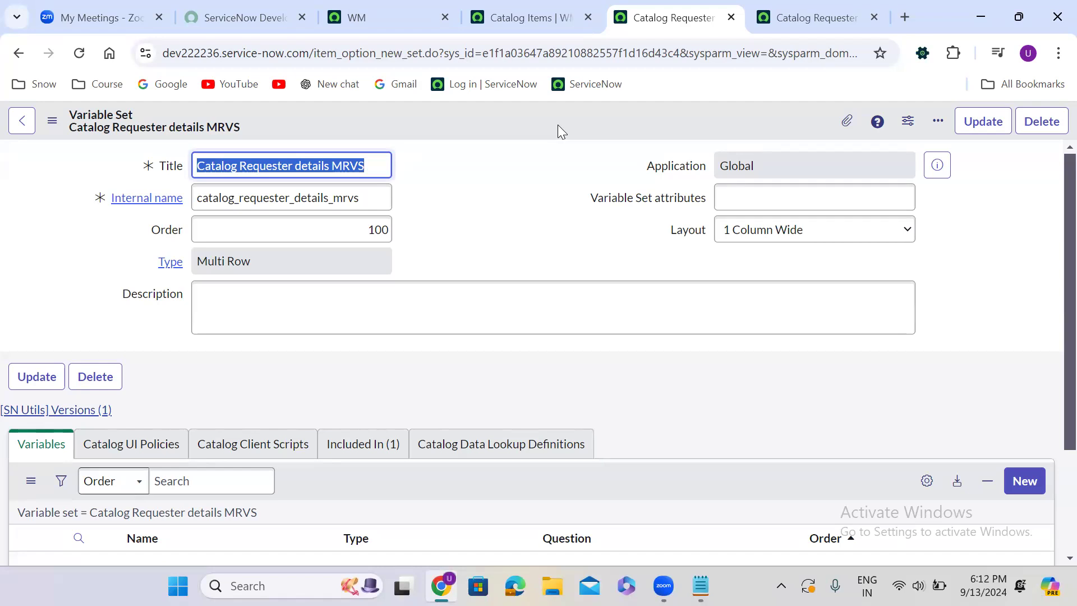
# Start a new variable in the Catalog Requester details MRVS set and choose Reference as its type
pyautogui.click(488, 216)
pyautogui.scroll(-3, 488, 216)
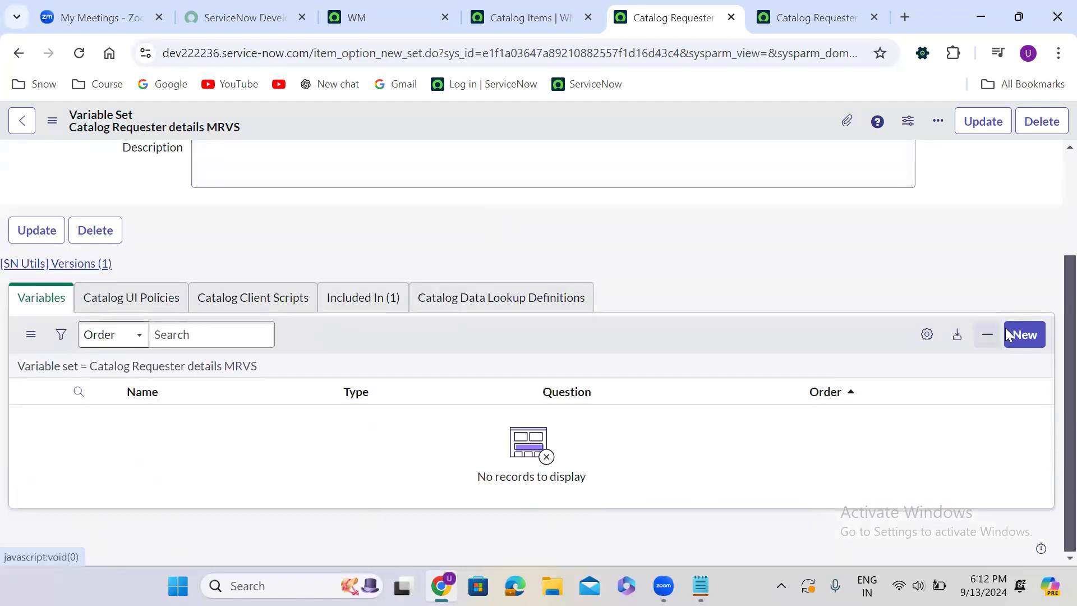
pyautogui.click(1023, 332)
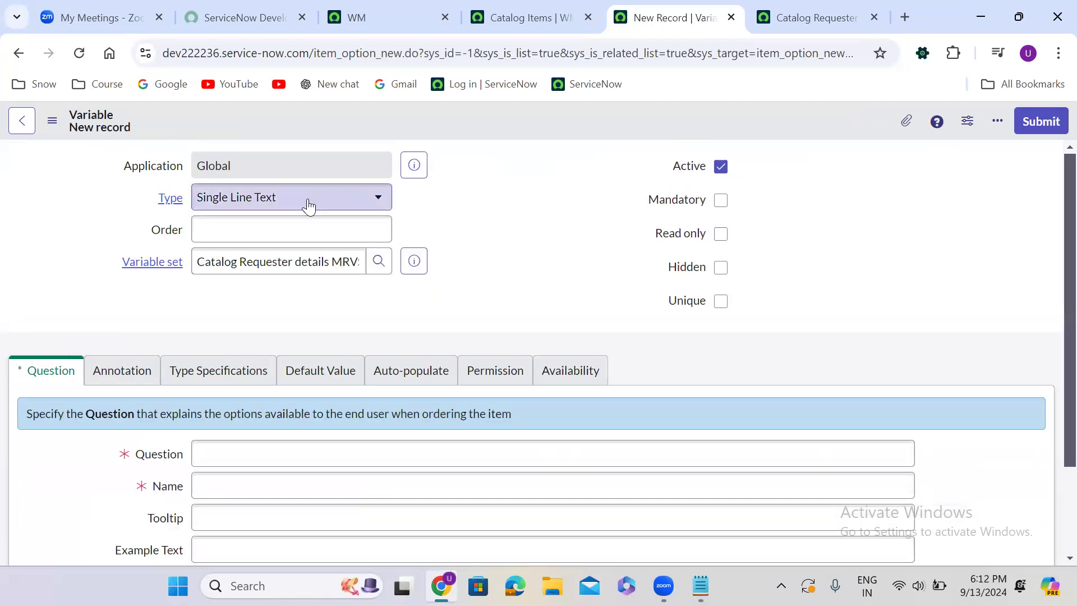
pyautogui.click(308, 199)
pyautogui.write('refe')
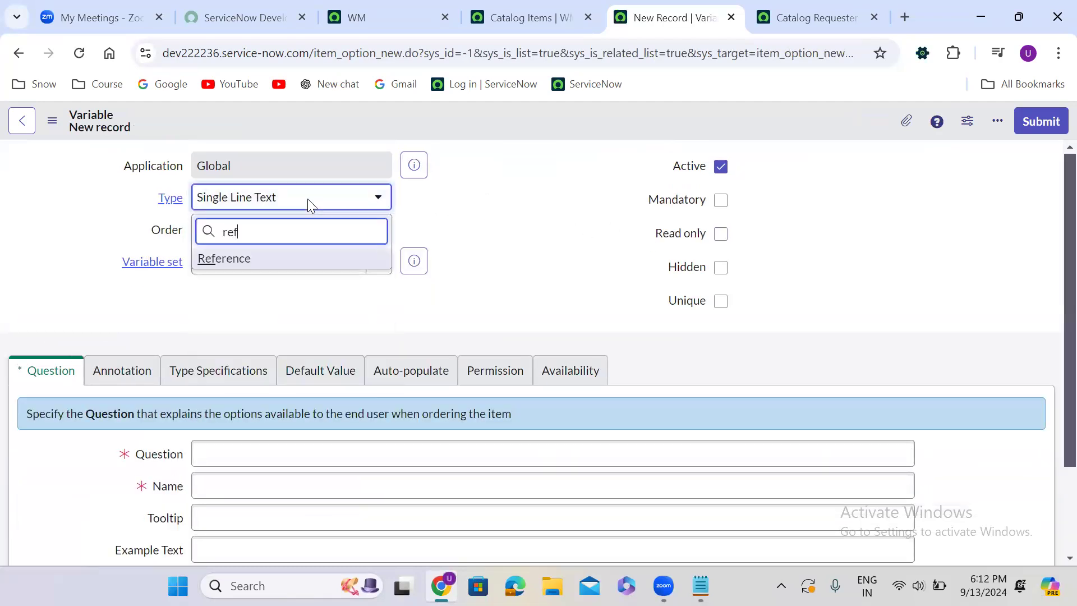
pyautogui.click(281, 262)
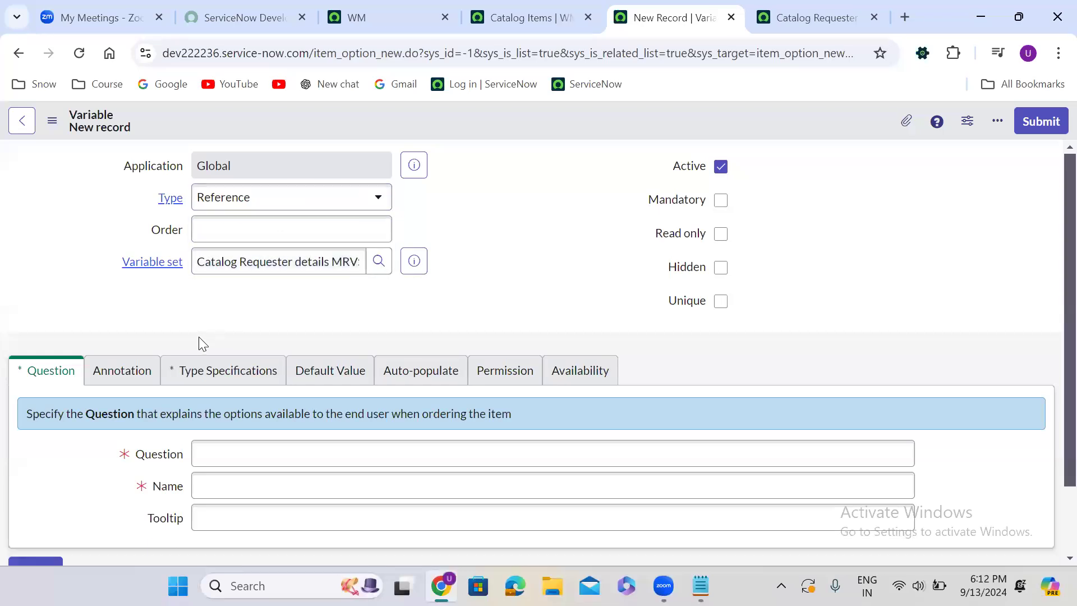
# Enter "Requested For" as the question of the new reference variable
pyautogui.scroll(-1, 199, 336)
pyautogui.scroll(-1, 198, 344)
pyautogui.click(240, 372)
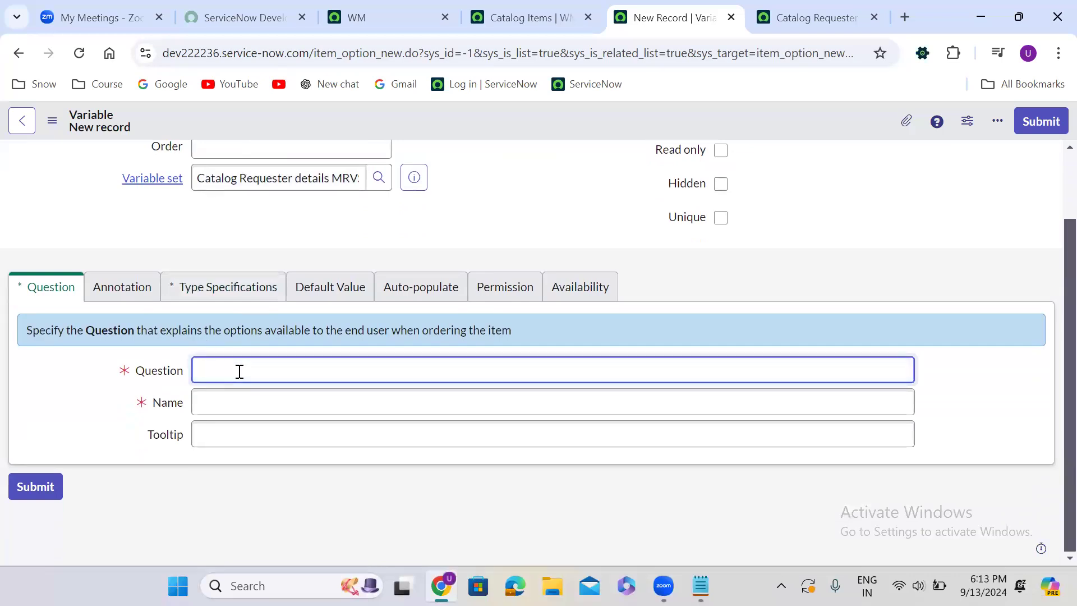
pyautogui.write('Requested For')
# Set the reference table in the variable's type specifications to User [sys_user]
pyautogui.click(241, 297)
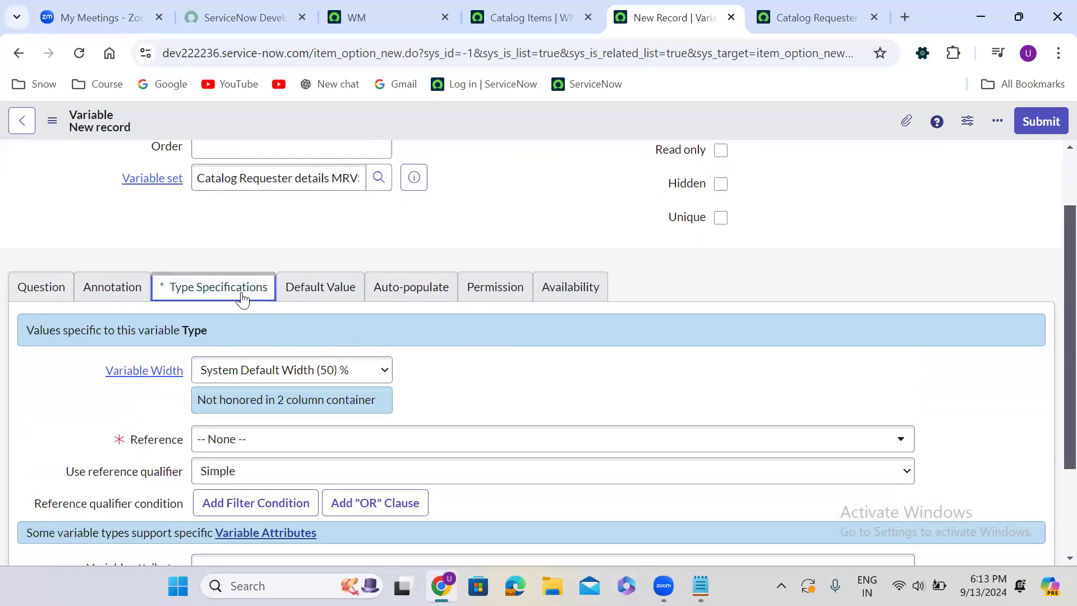
pyautogui.click(270, 451)
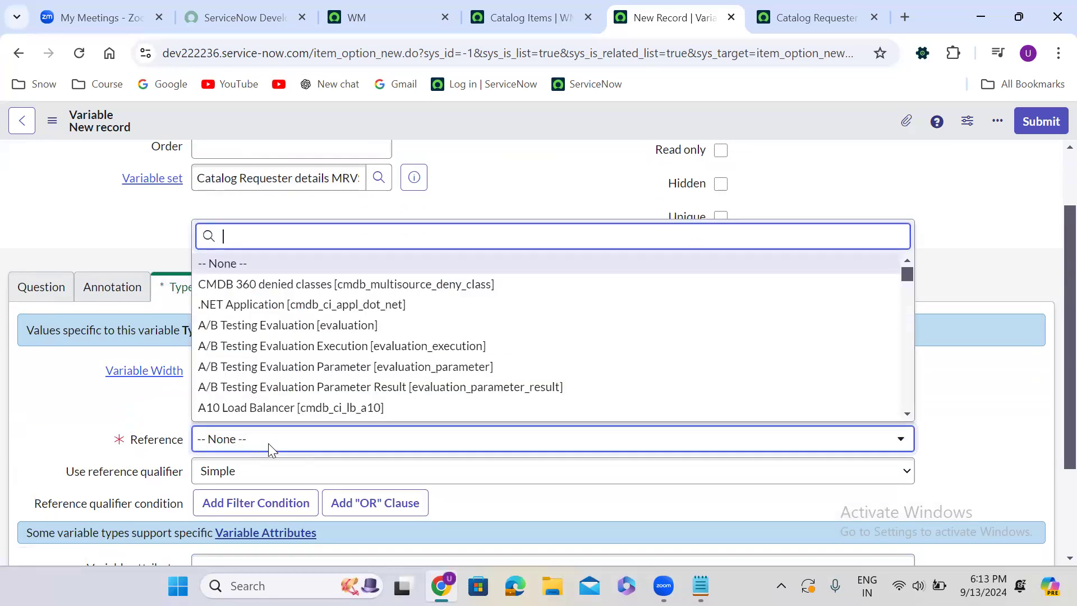
pyautogui.write('sys')
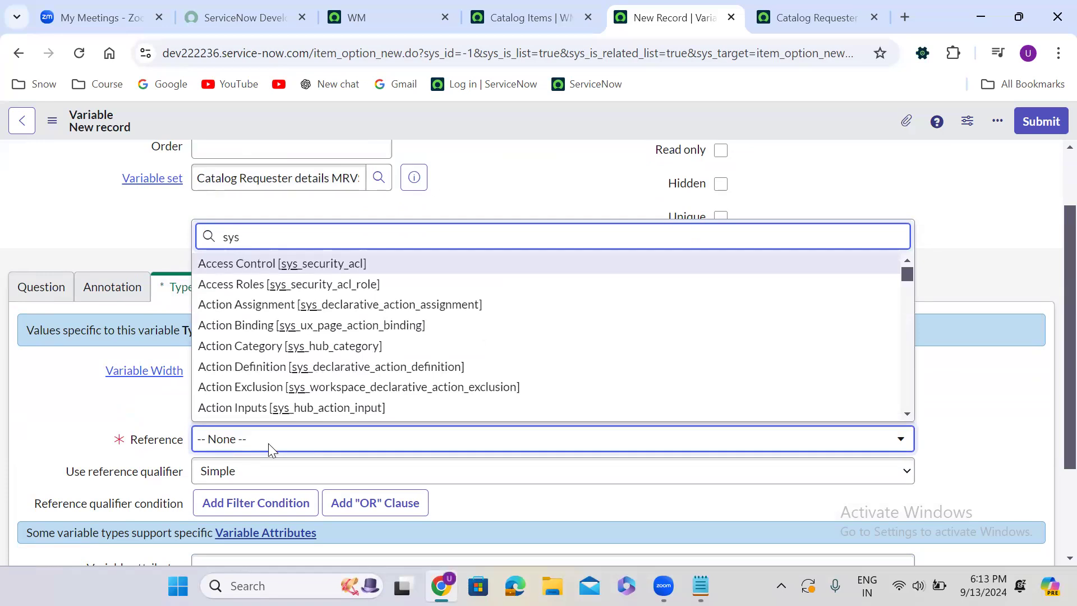
pyautogui.write('_user')
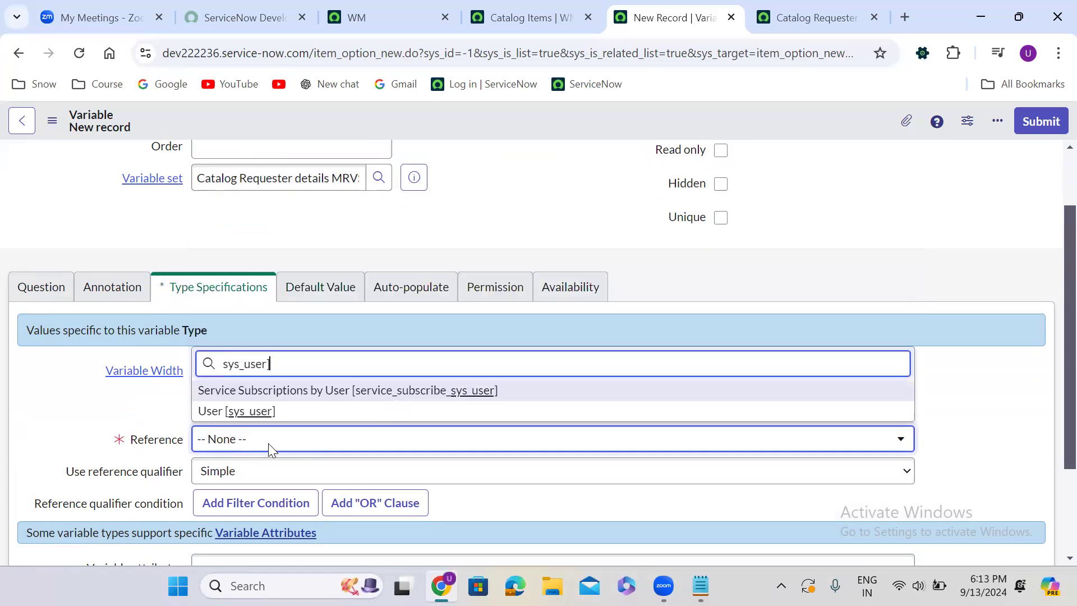
pyautogui.press('Down')
pyautogui.press('Return')
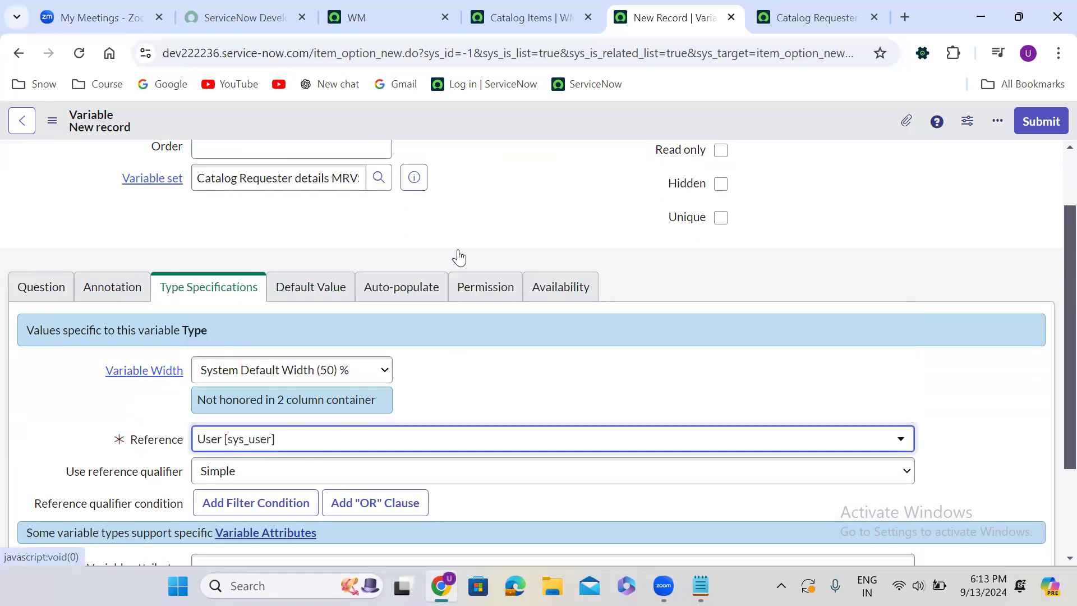
# Give the Requested For variable order 100, make it mandatory and submit it
pyautogui.scroll(2, 454, 245)
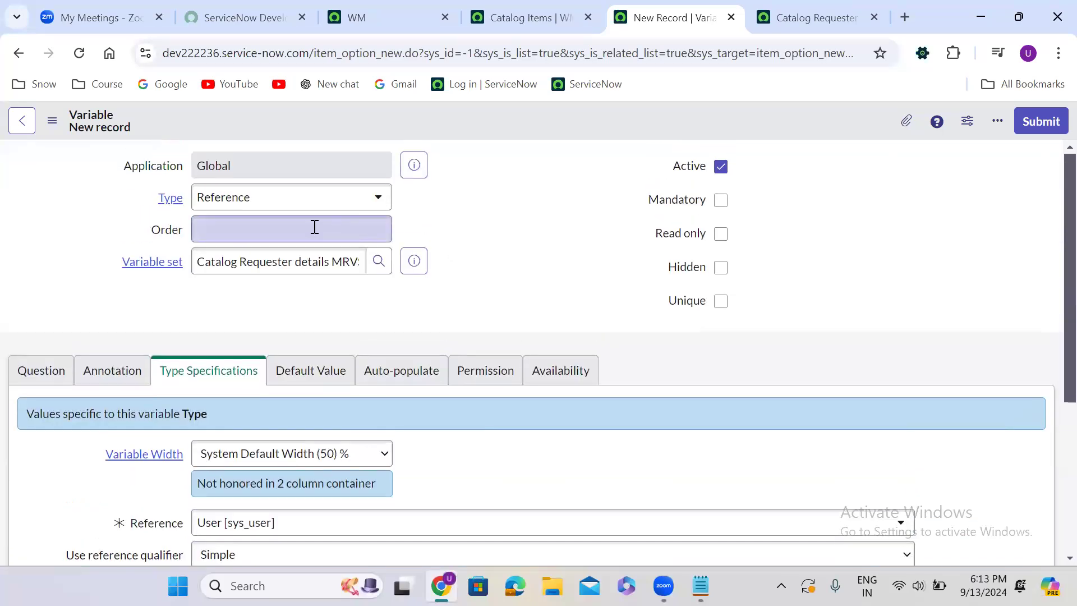
pyautogui.click(315, 227)
pyautogui.write('100')
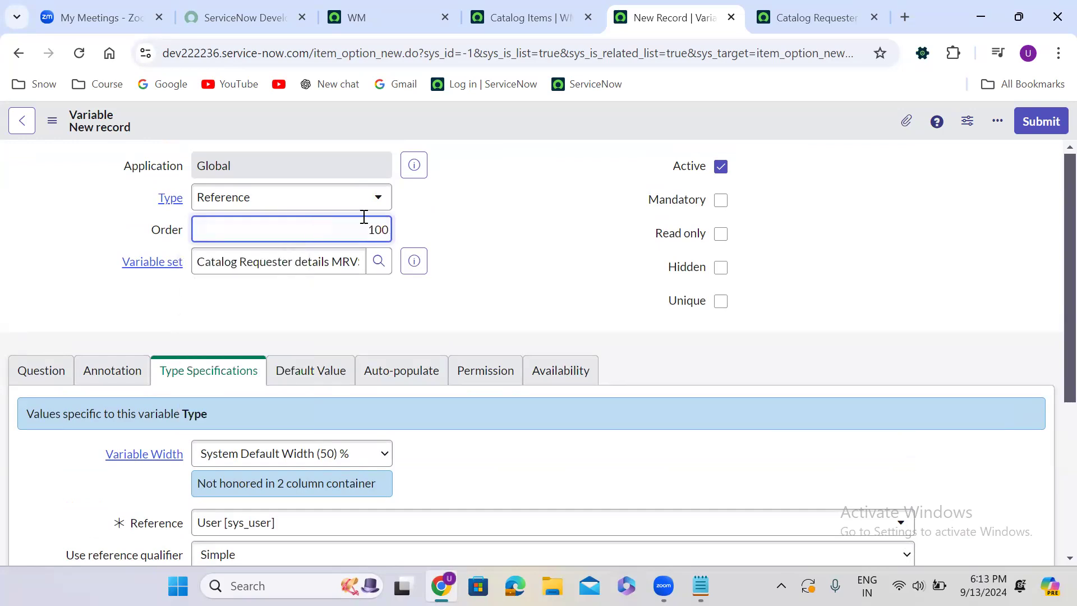
pyautogui.click(542, 210)
pyautogui.click(721, 200)
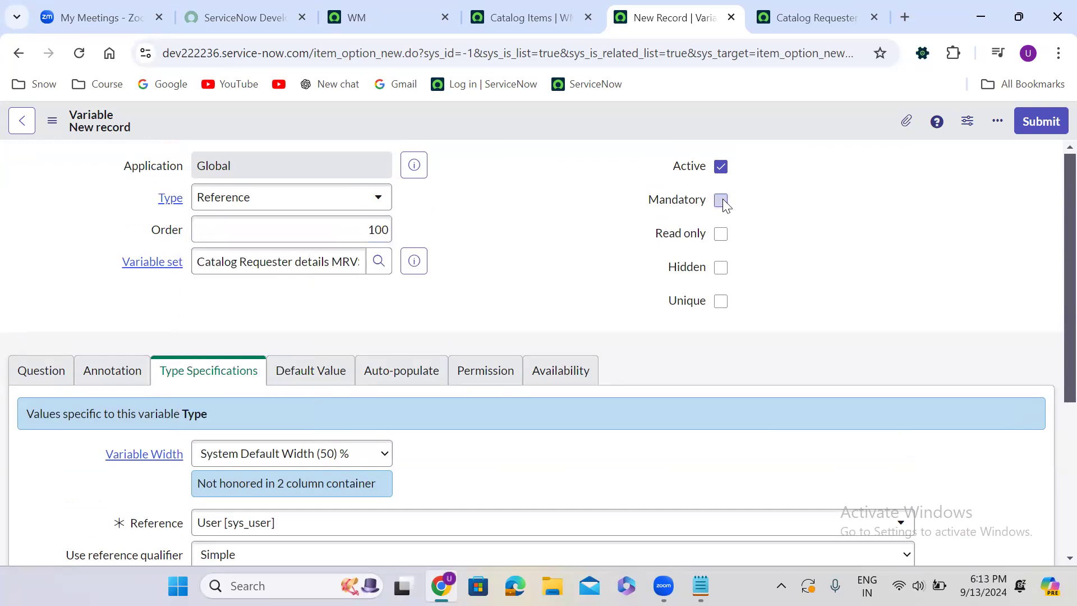
pyautogui.click(1043, 121)
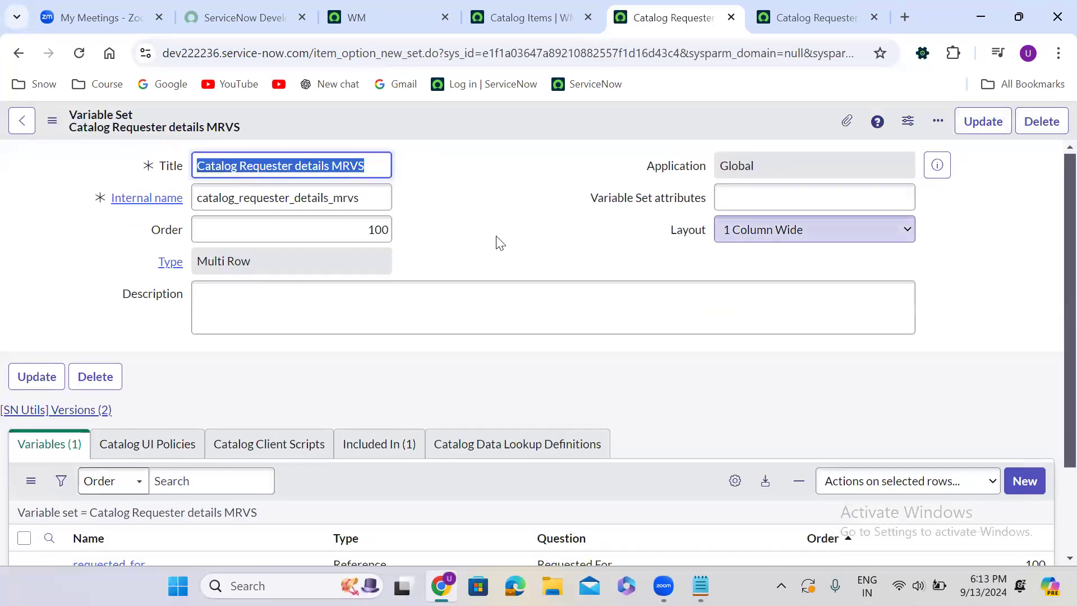
# Start a second variable in the MRVS set, keeping the Single Line Text type, with order 200
pyautogui.scroll(-1, 488, 244)
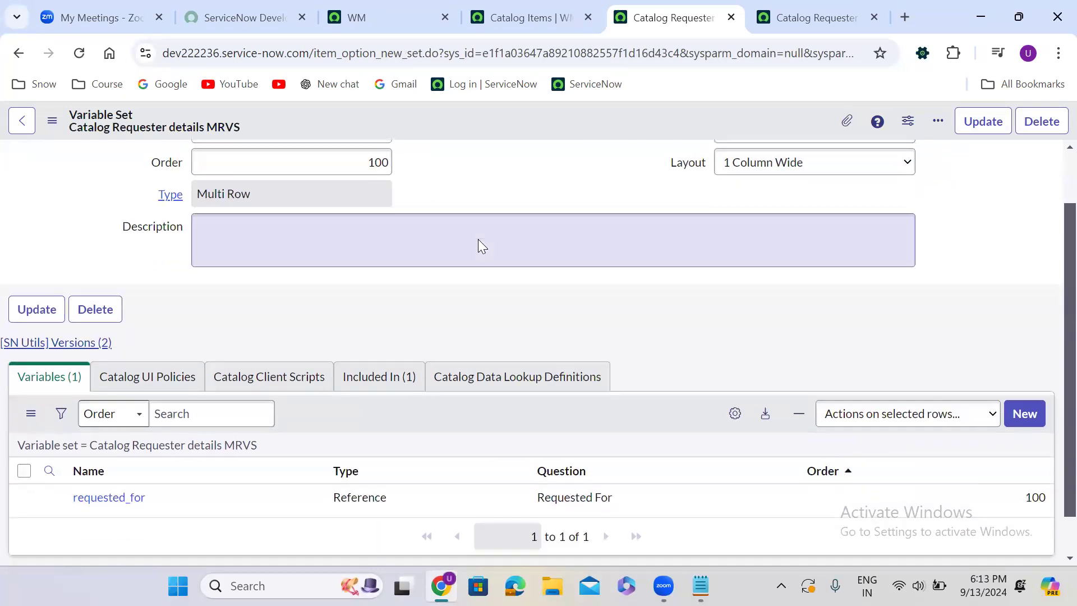
pyautogui.scroll(-1, 478, 241)
pyautogui.click(1024, 369)
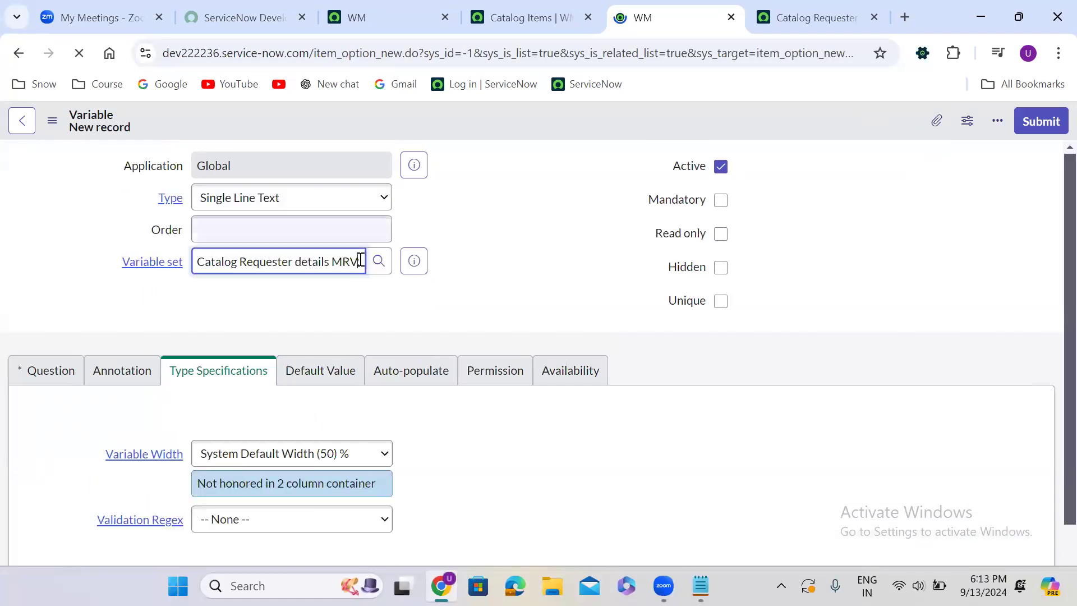
pyautogui.click(302, 230)
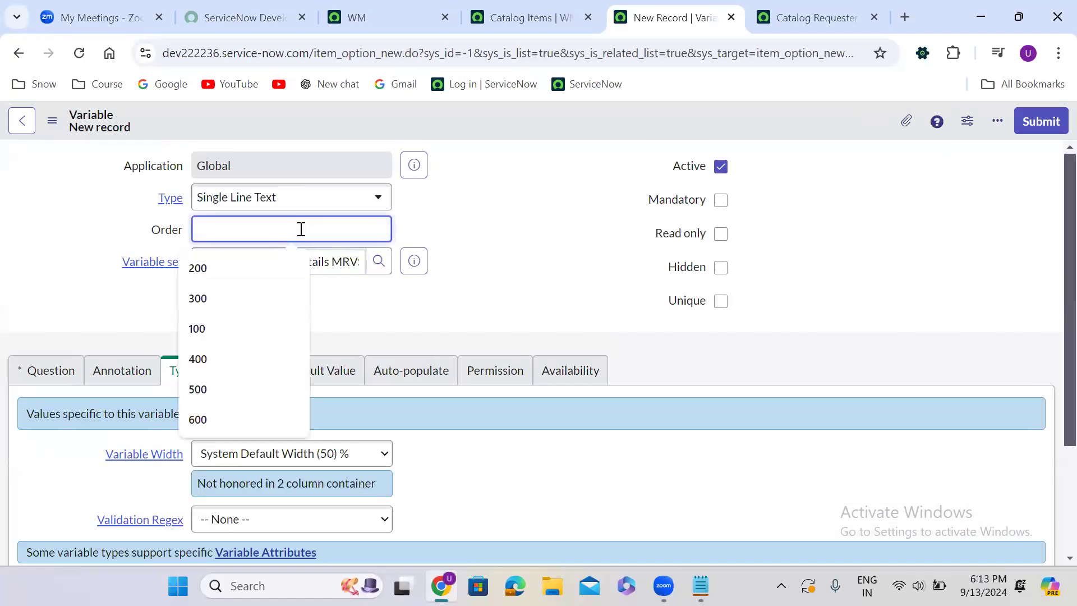
pyautogui.click(232, 275)
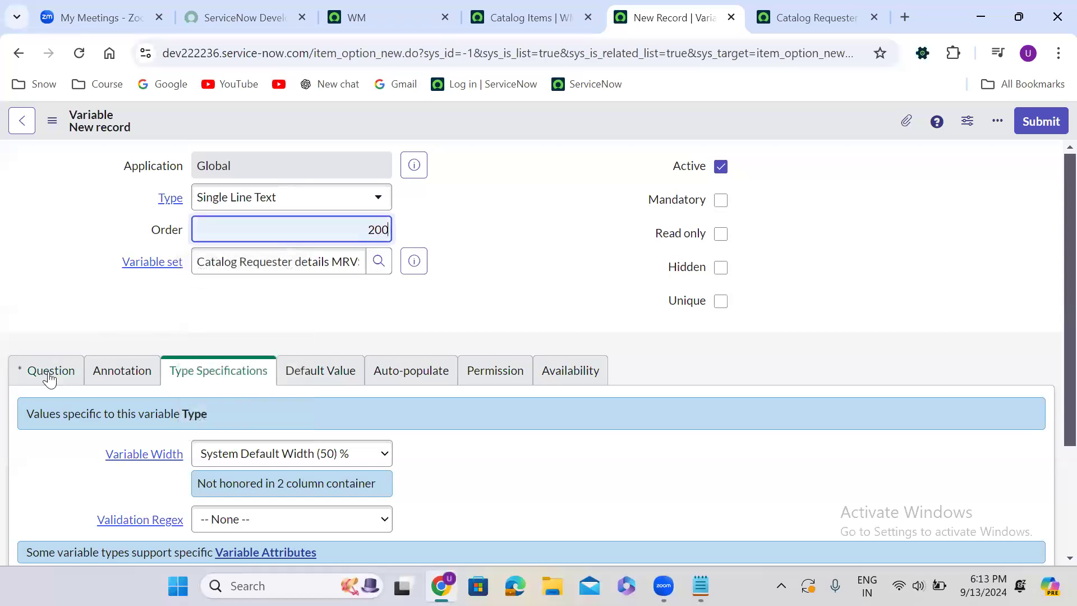
# Enter "Email" as the question of the single-line text variable and let its name fill in
pyautogui.click(44, 384)
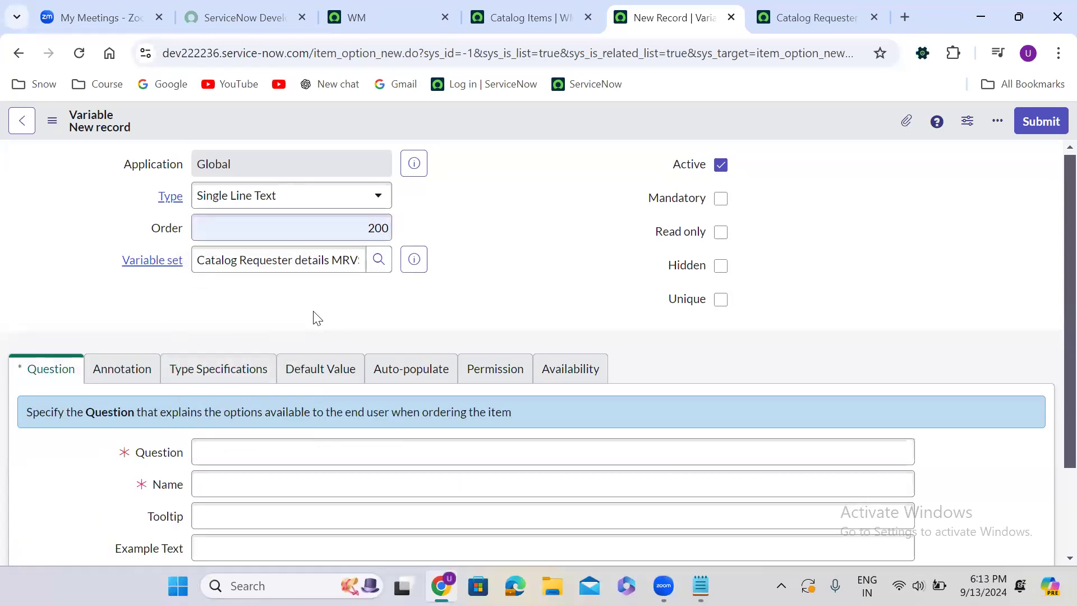
pyautogui.scroll(-1, 313, 311)
pyautogui.scroll(-2, 313, 311)
pyautogui.click(229, 334)
pyautogui.write('Email')
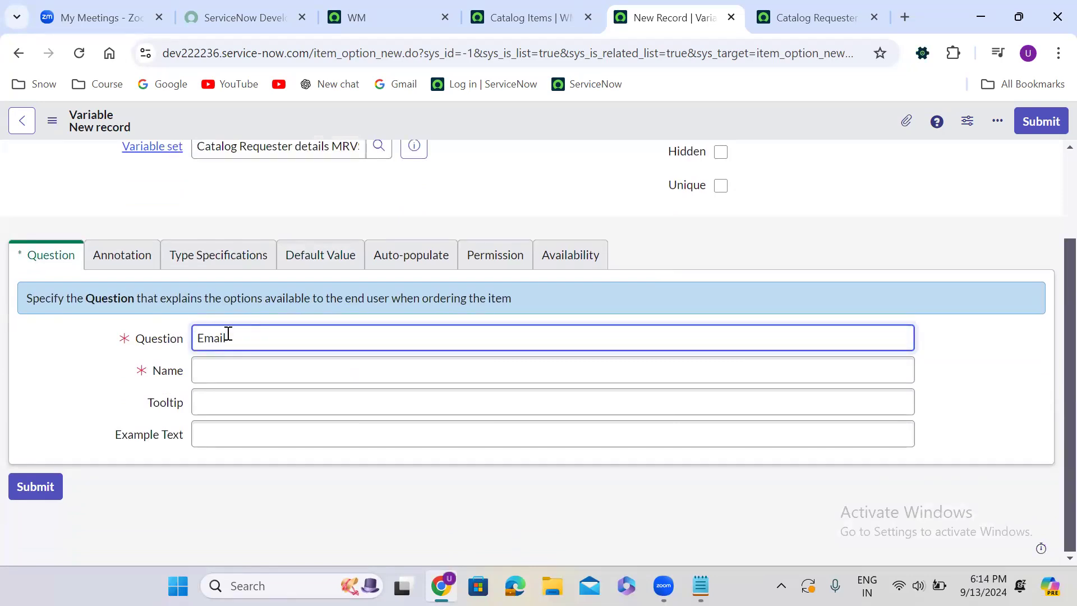
pyautogui.click(452, 296)
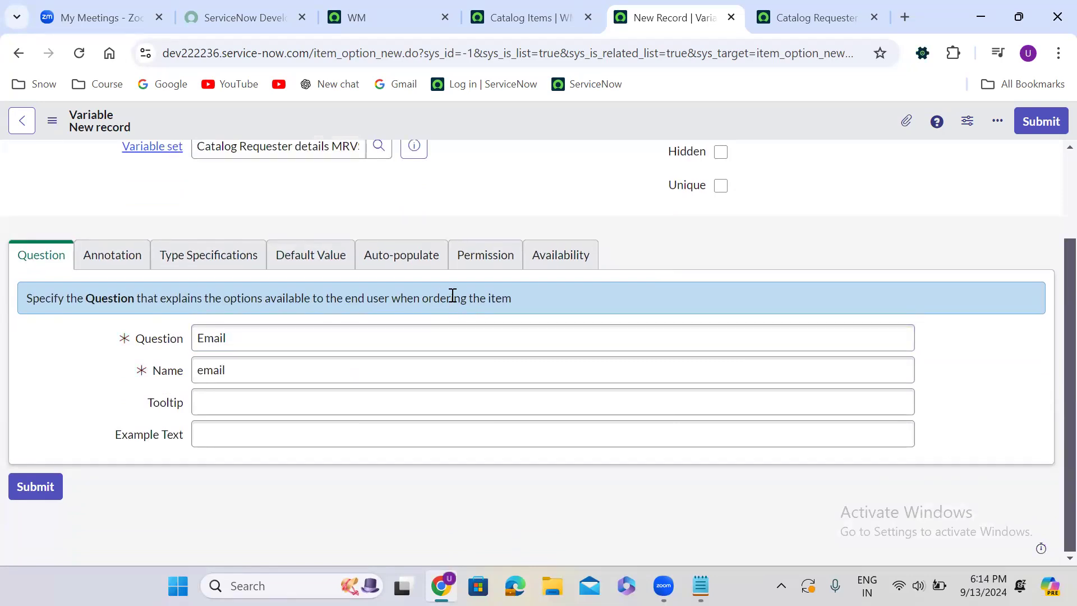
# Make the Email variable read only and submit it
pyautogui.scroll(3, 485, 203)
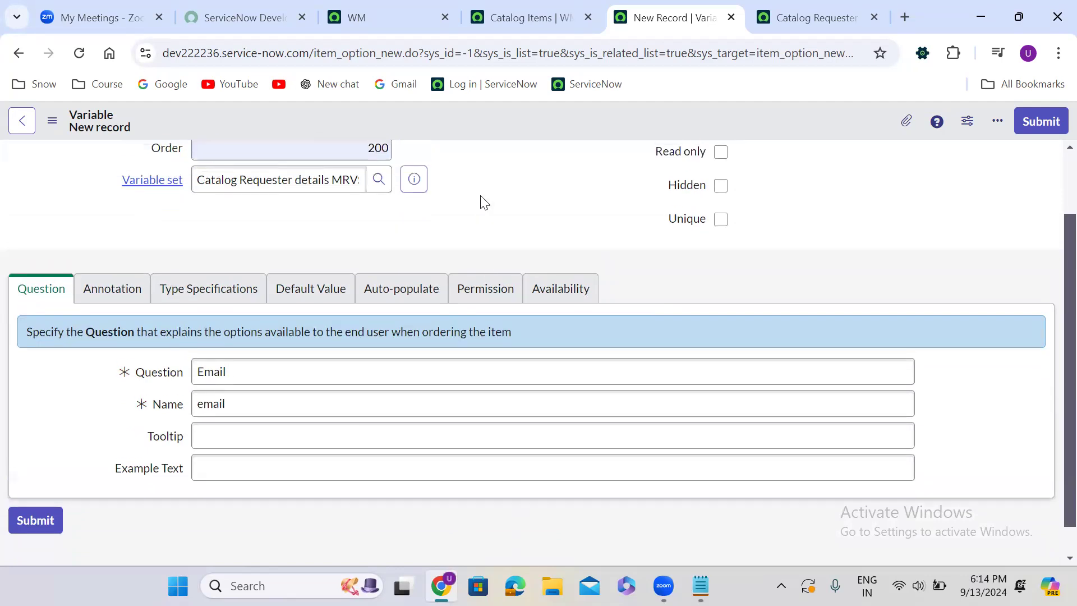
pyautogui.scroll(-1, 485, 203)
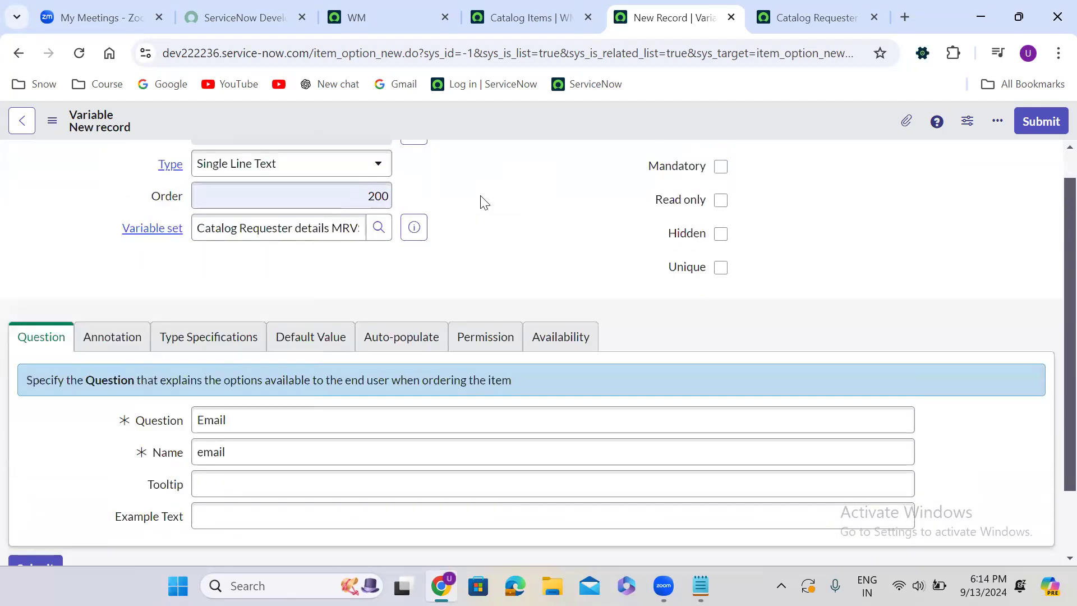
pyautogui.scroll(1, 485, 202)
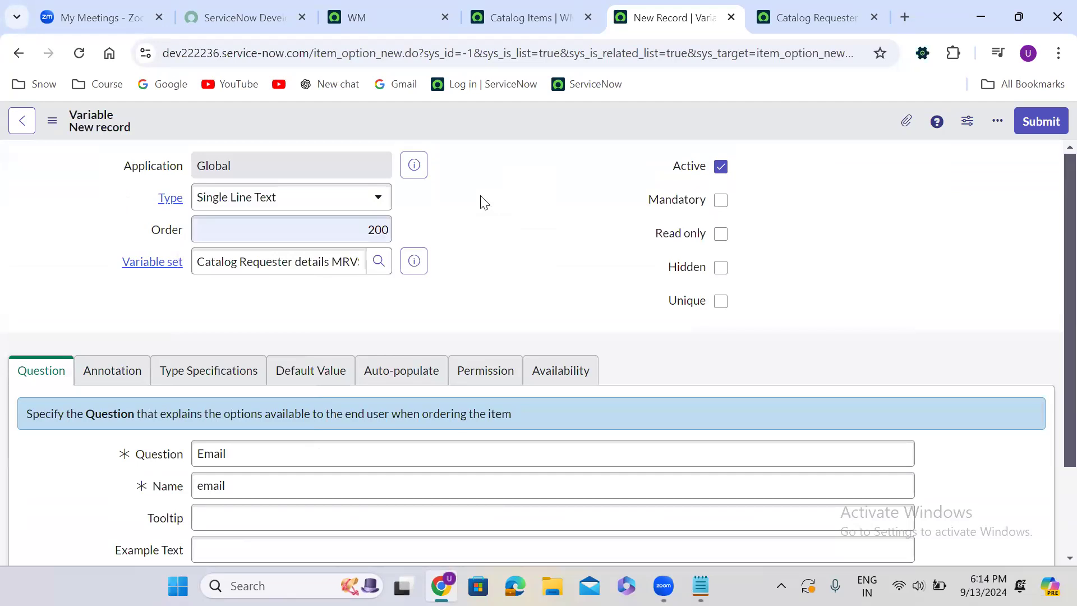
pyautogui.click(721, 235)
pyautogui.click(1053, 126)
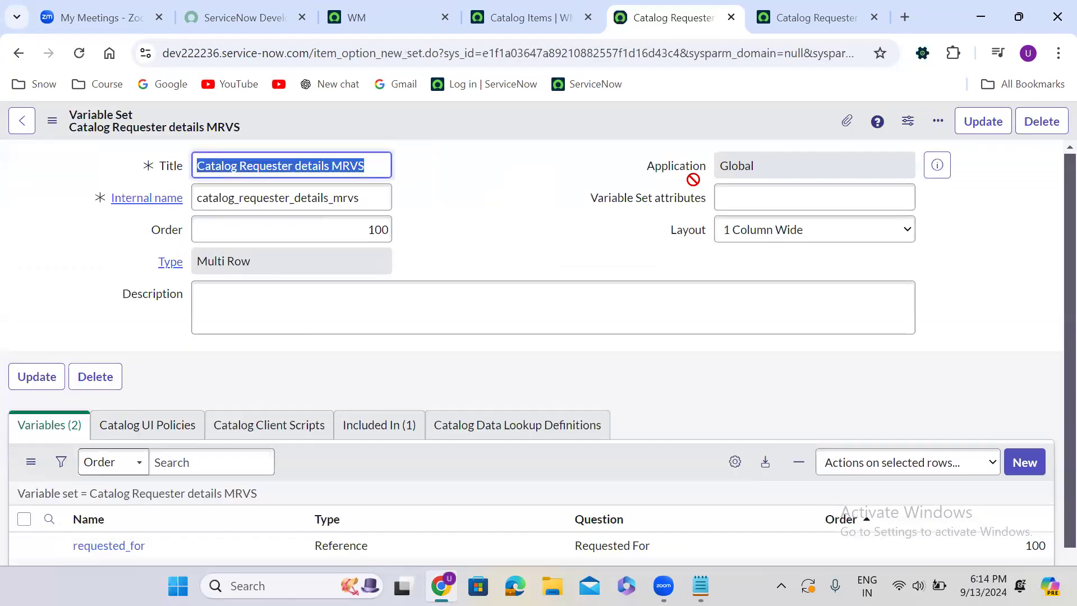
# Start a third variable in the MRVS set and set its type to Reference
pyautogui.scroll(-3, 512, 265)
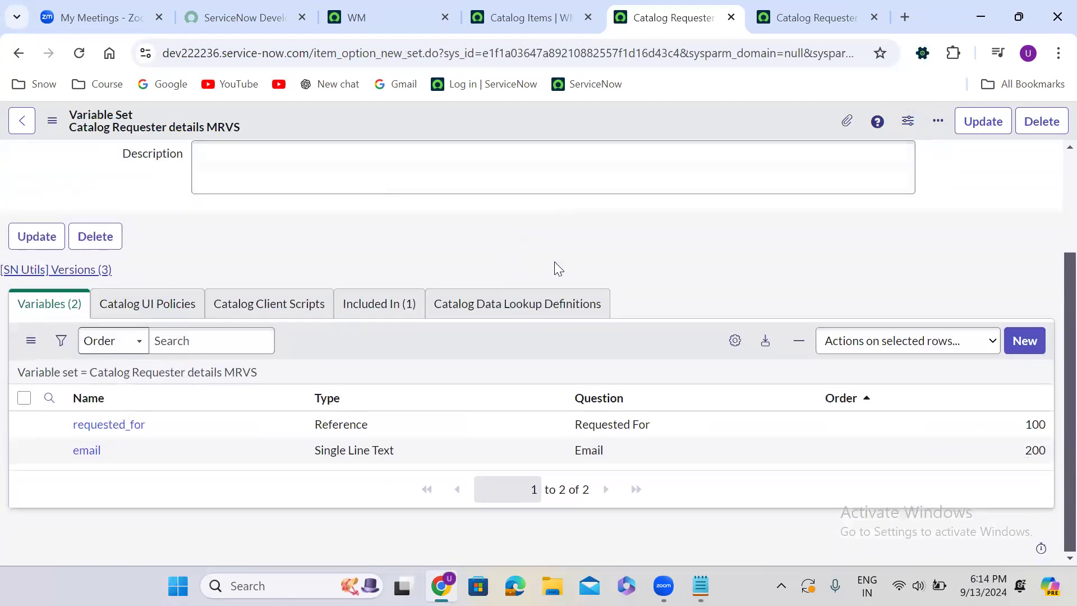
pyautogui.click(1025, 339)
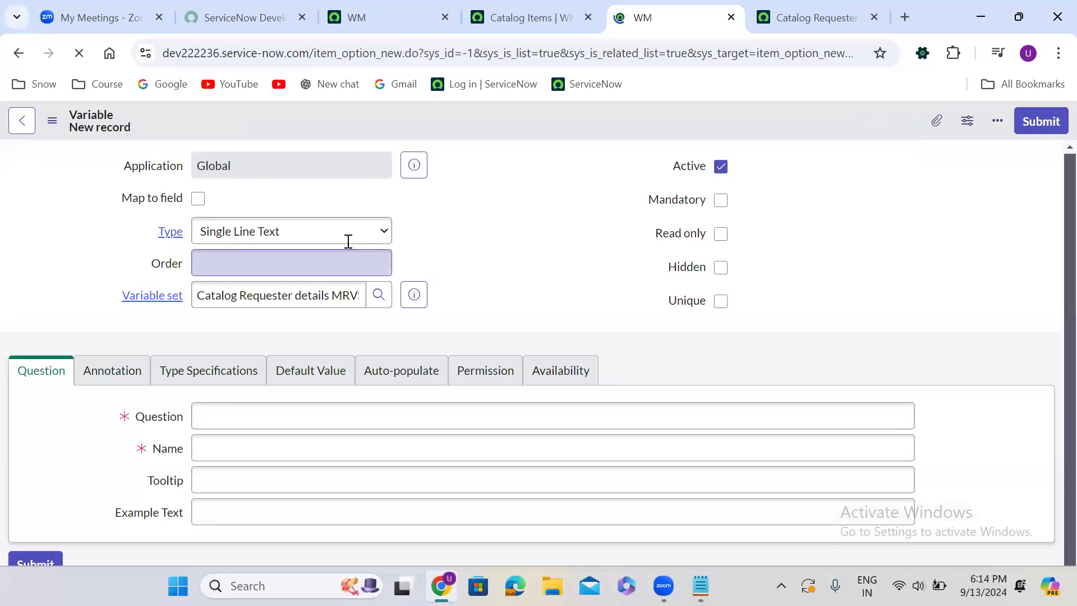
pyautogui.click(260, 198)
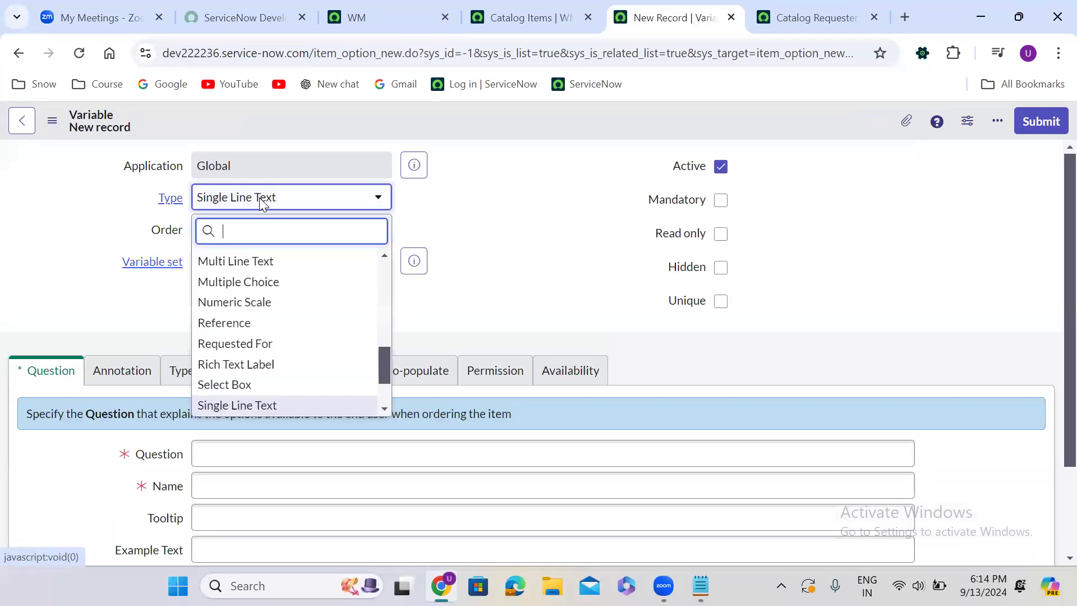
pyautogui.write('refe')
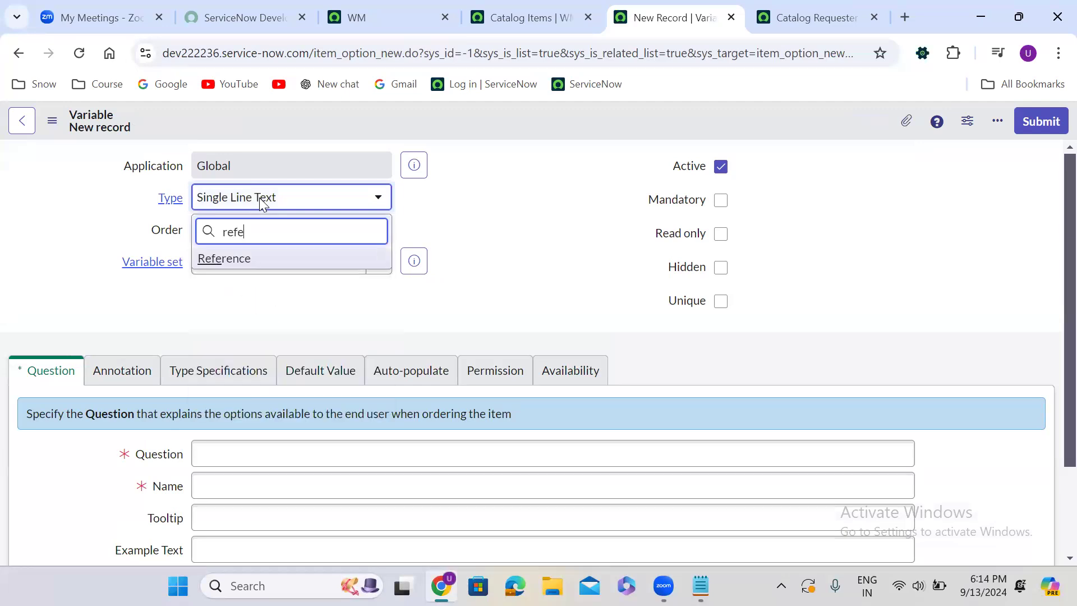
pyautogui.click(260, 259)
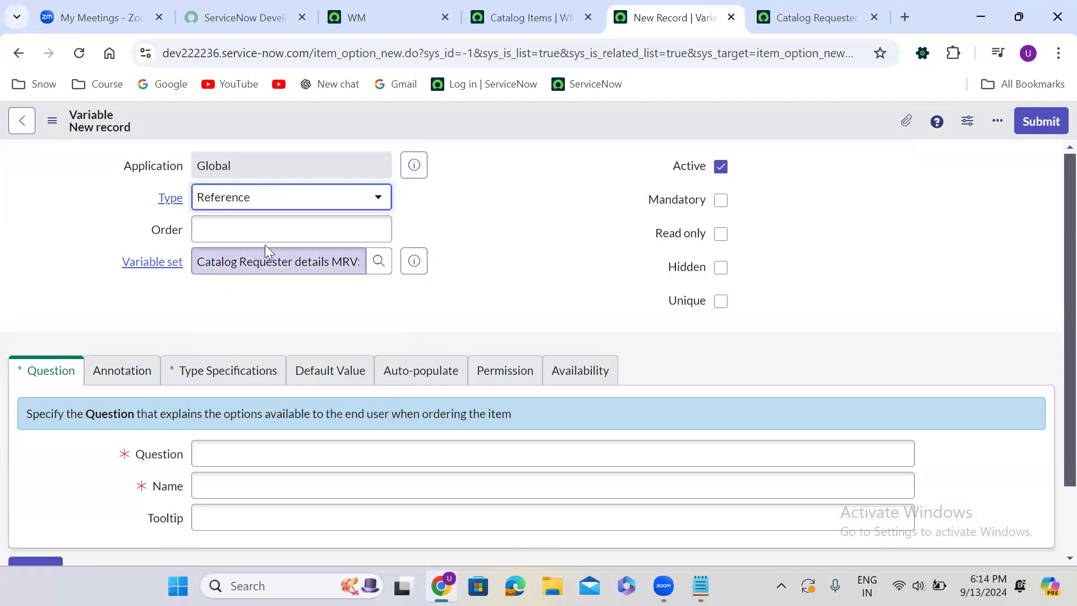
# Enter "Requested By" as the question of the new reference variable
pyautogui.scroll(-3, 199, 324)
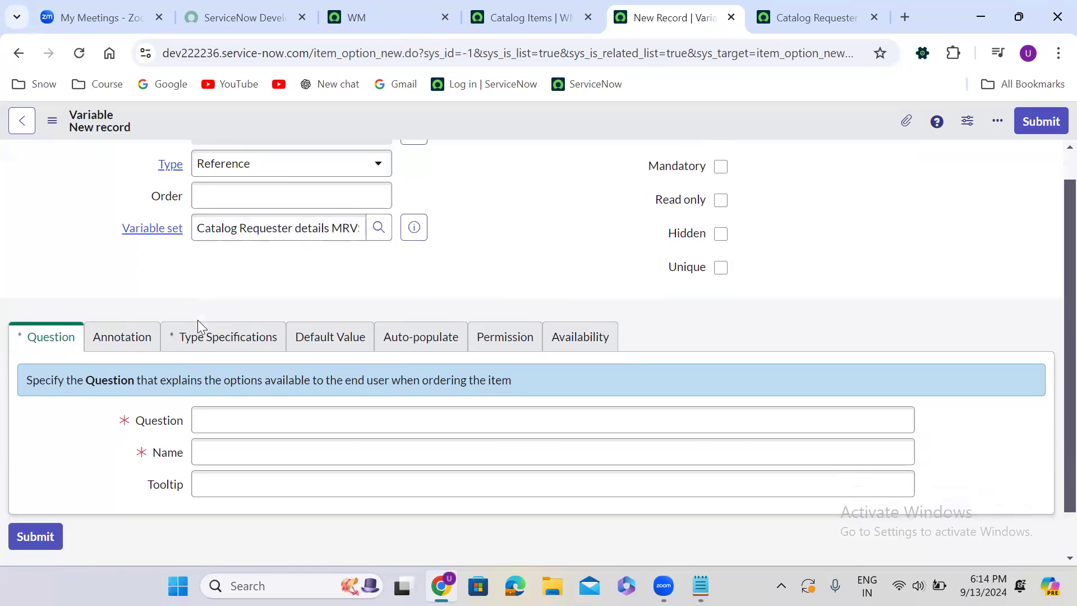
pyautogui.click(246, 369)
pyautogui.write('Re')
pyautogui.write('es')
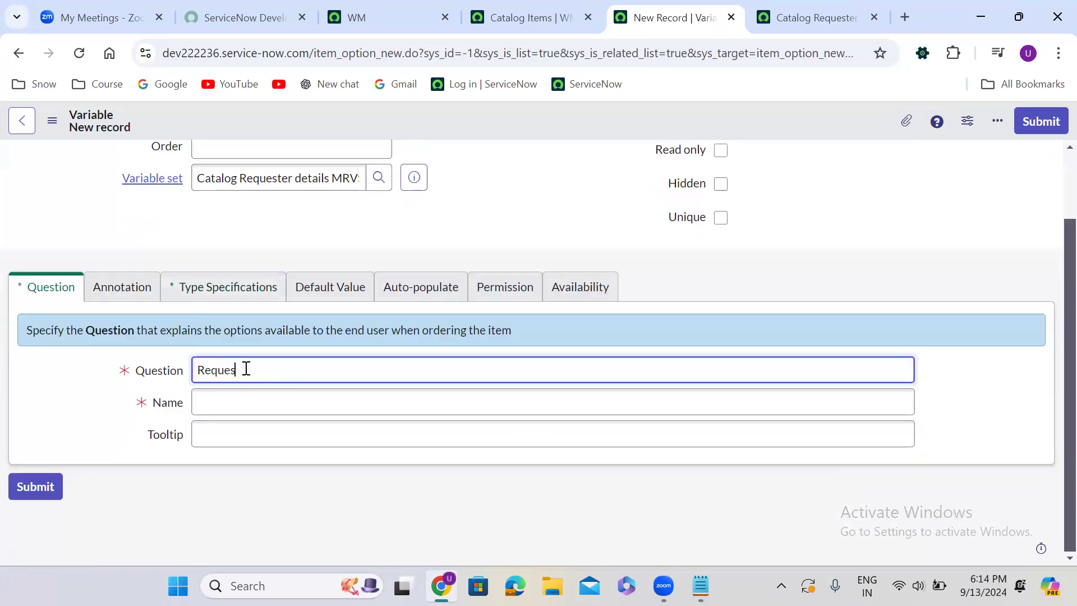
pyautogui.write('ted By')
# Set the Requested By variable's reference table to User [sys_user]
pyautogui.click(217, 290)
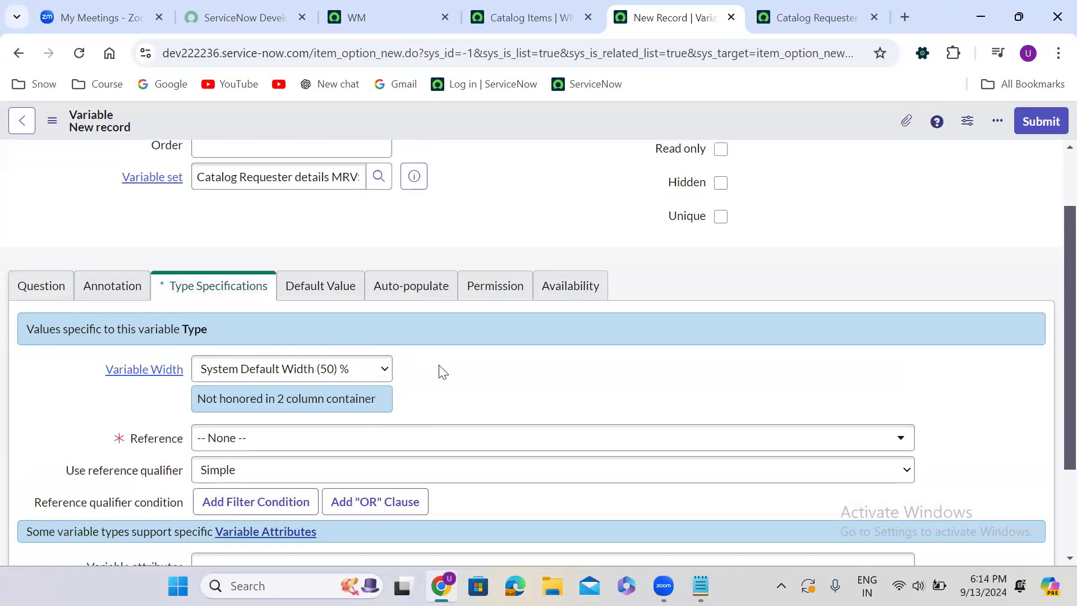
pyautogui.scroll(-3, 440, 370)
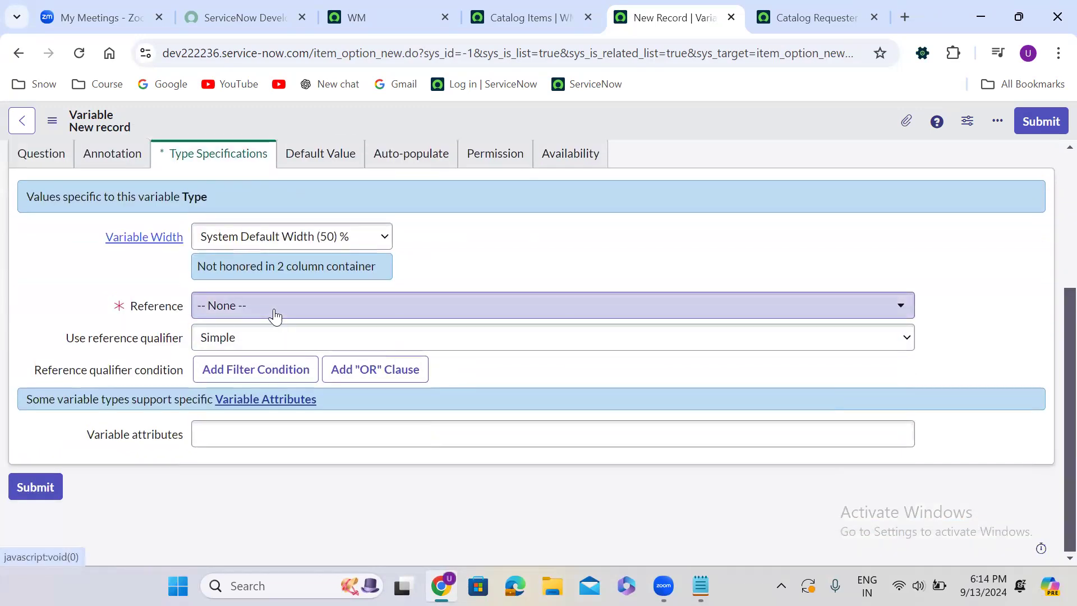
pyautogui.click(274, 309)
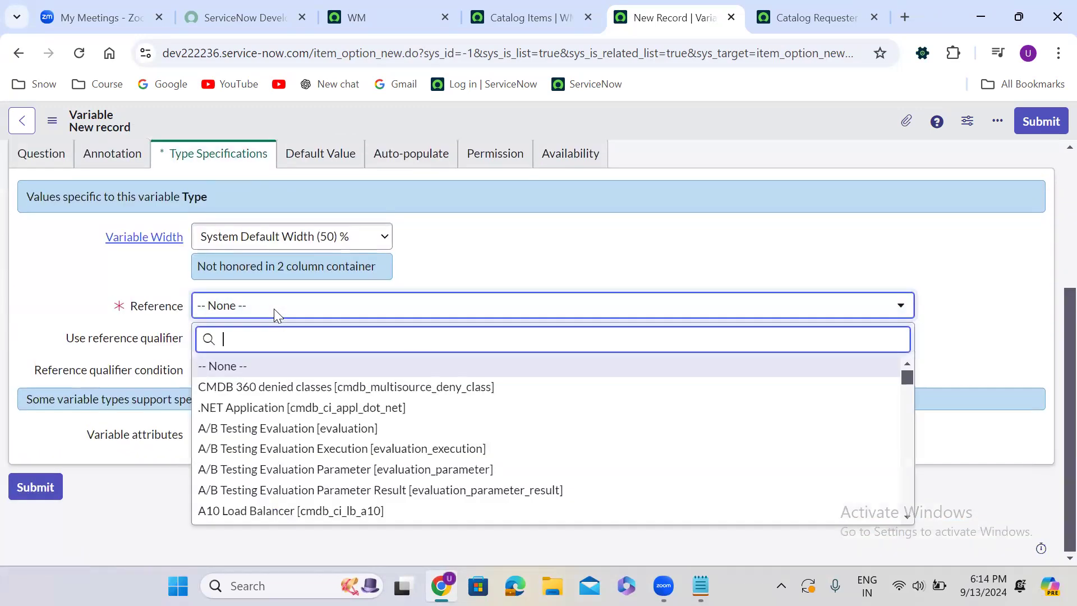
pyautogui.write('sys')
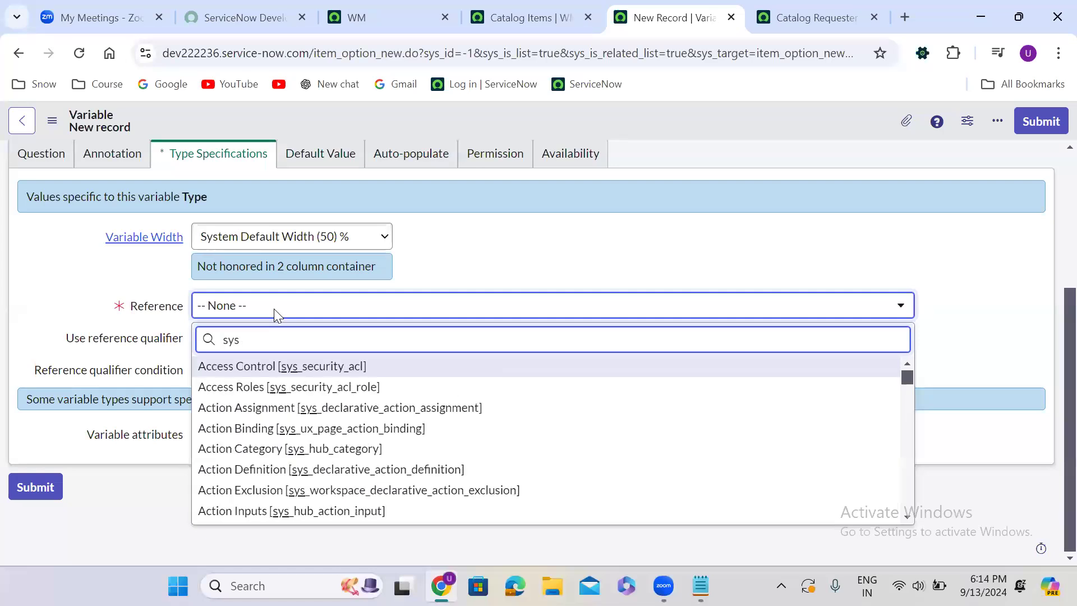
pyautogui.write('_user]')
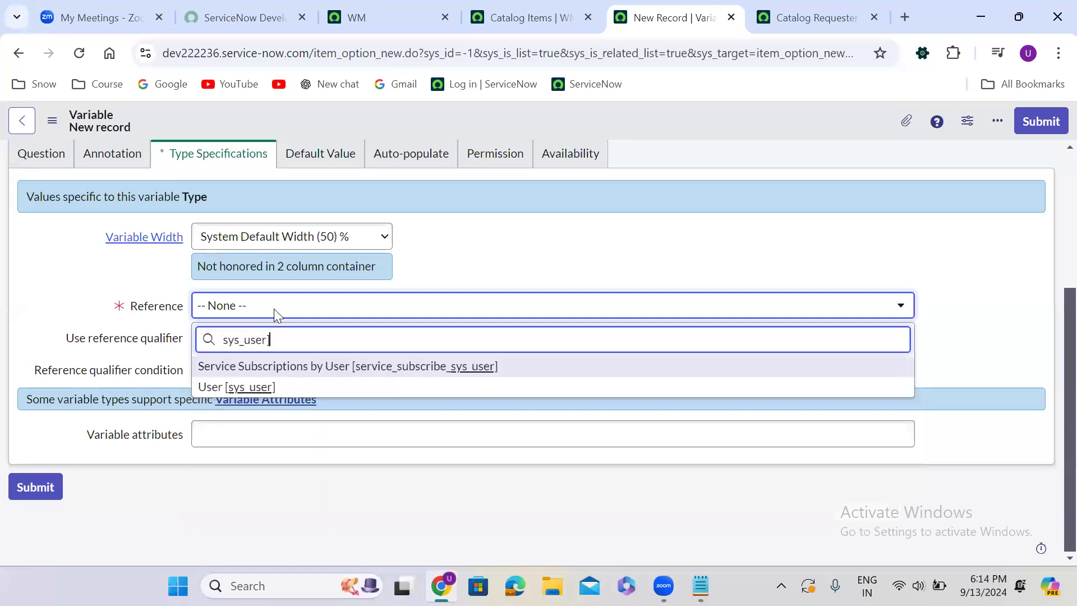
pyautogui.press('Return')
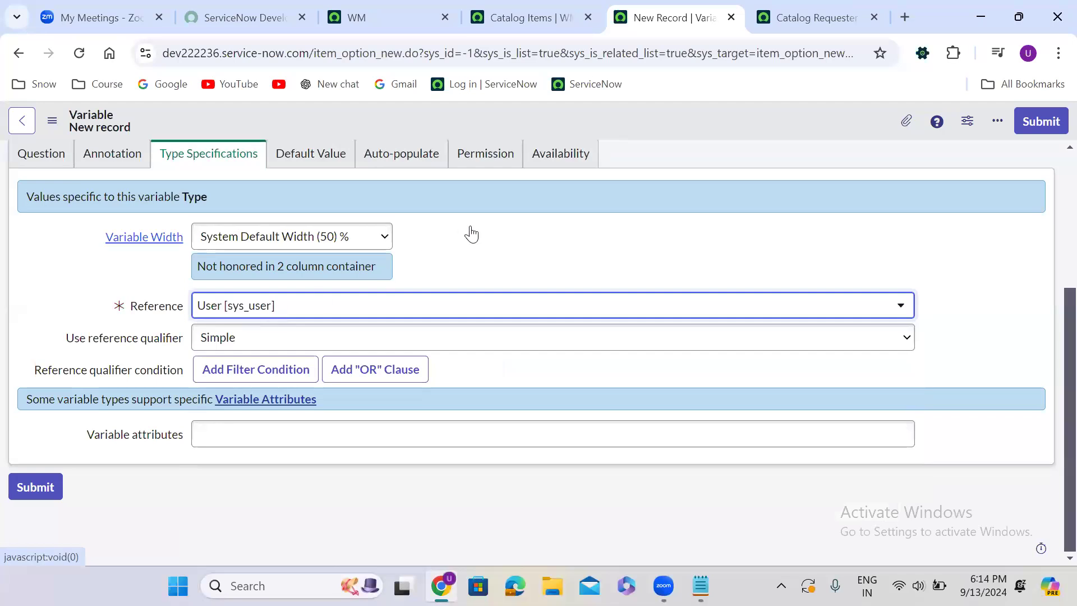
# Give the Requested By variable order 300, make it read only and submit it
pyautogui.scroll(4, 474, 233)
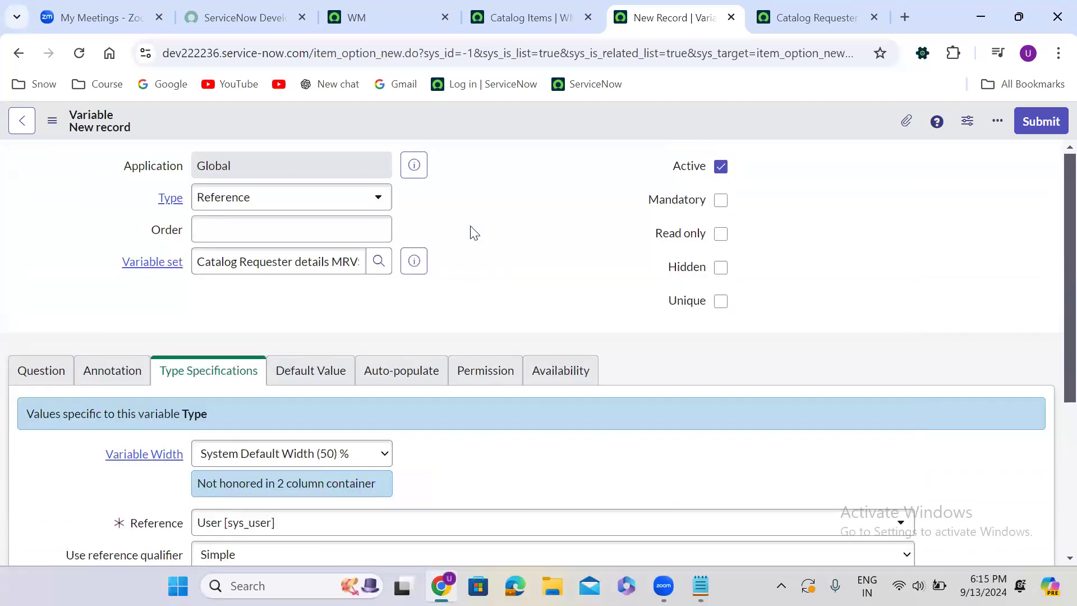
pyautogui.click(348, 231)
pyautogui.write('300')
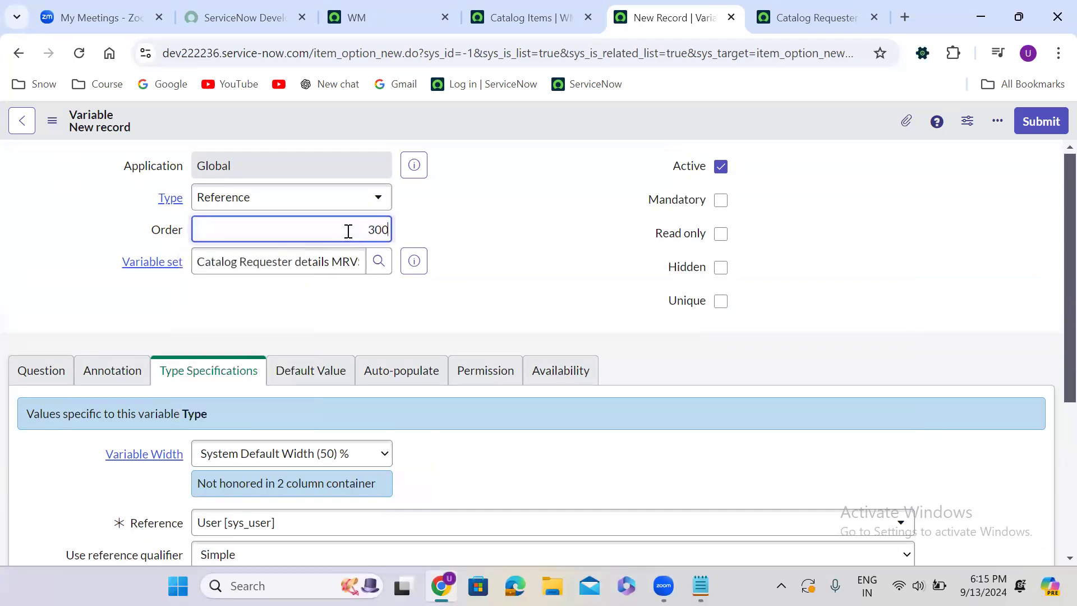
pyautogui.click(551, 311)
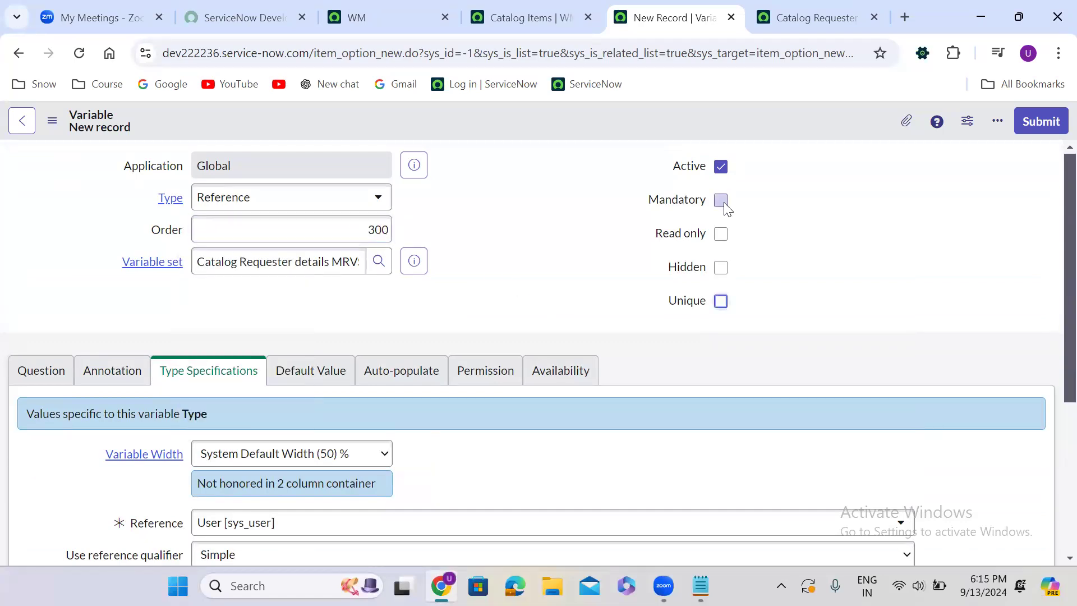
pyautogui.click(720, 234)
pyautogui.click(1044, 121)
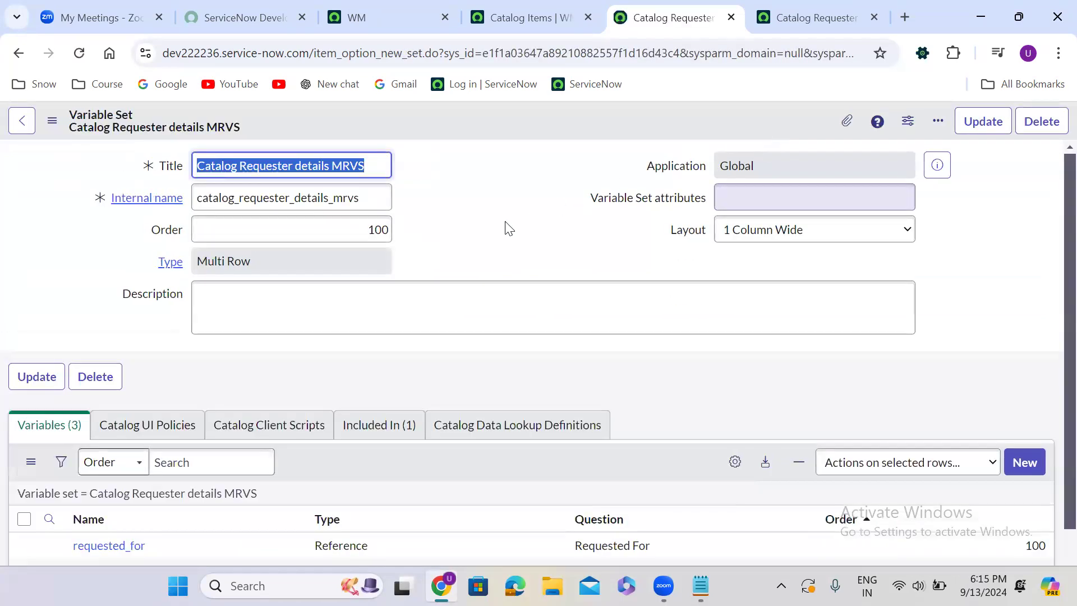
# Start a fourth variable in the MRVS set and set its type to Reference
pyautogui.click(463, 259)
pyautogui.scroll(-3, 463, 259)
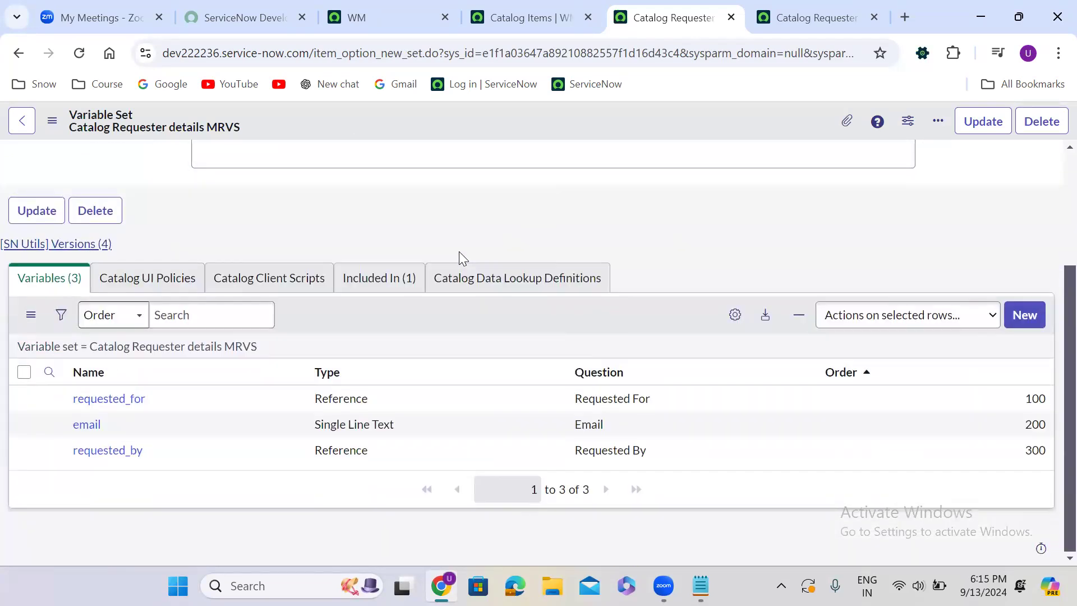
pyautogui.click(1027, 315)
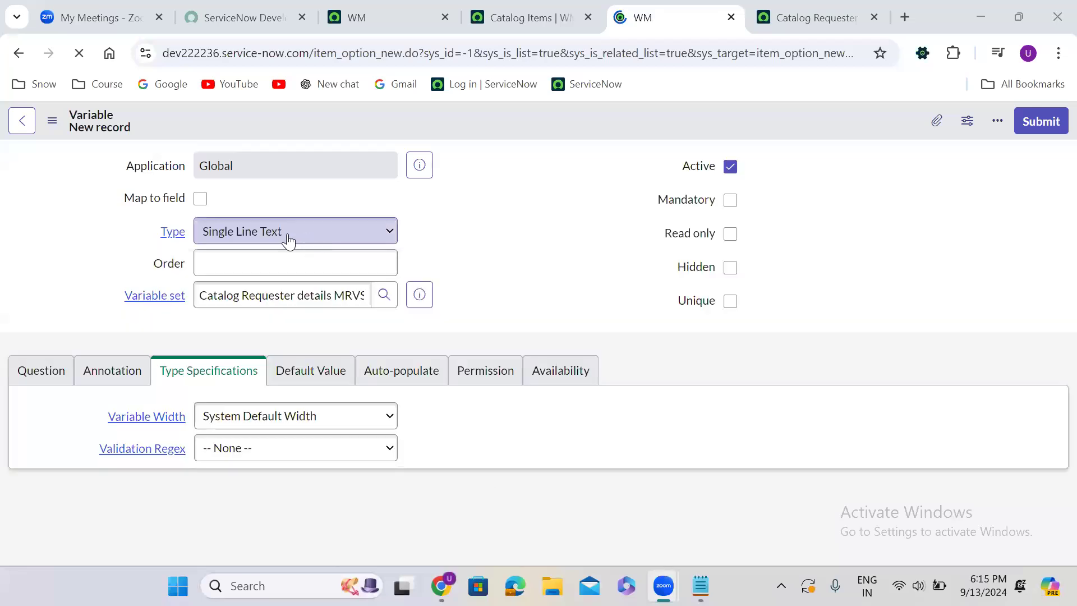
pyautogui.click(289, 239)
pyautogui.press('r')
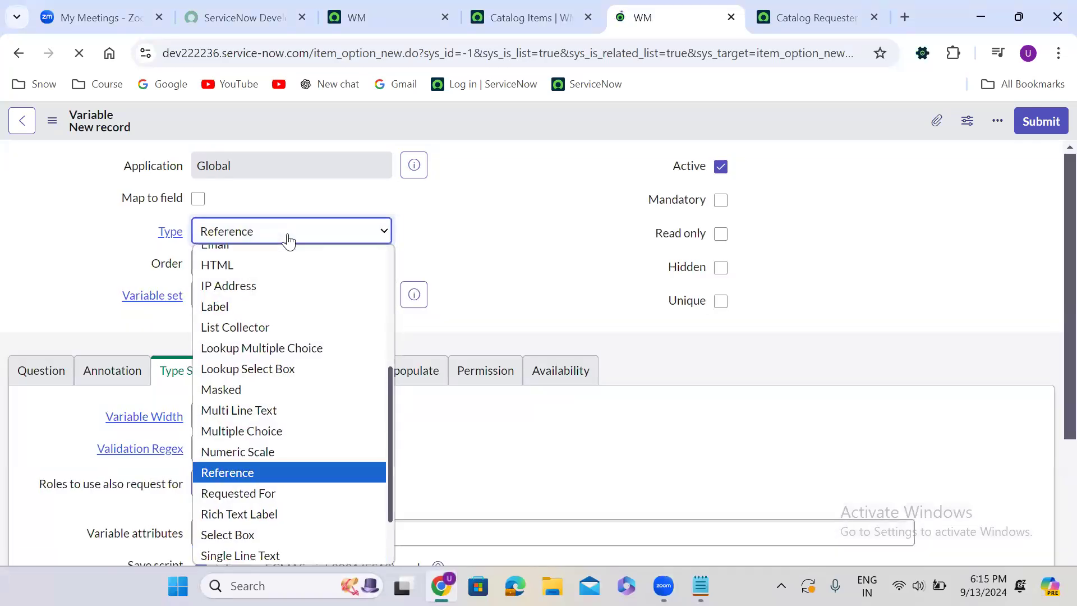
pyautogui.press('i')
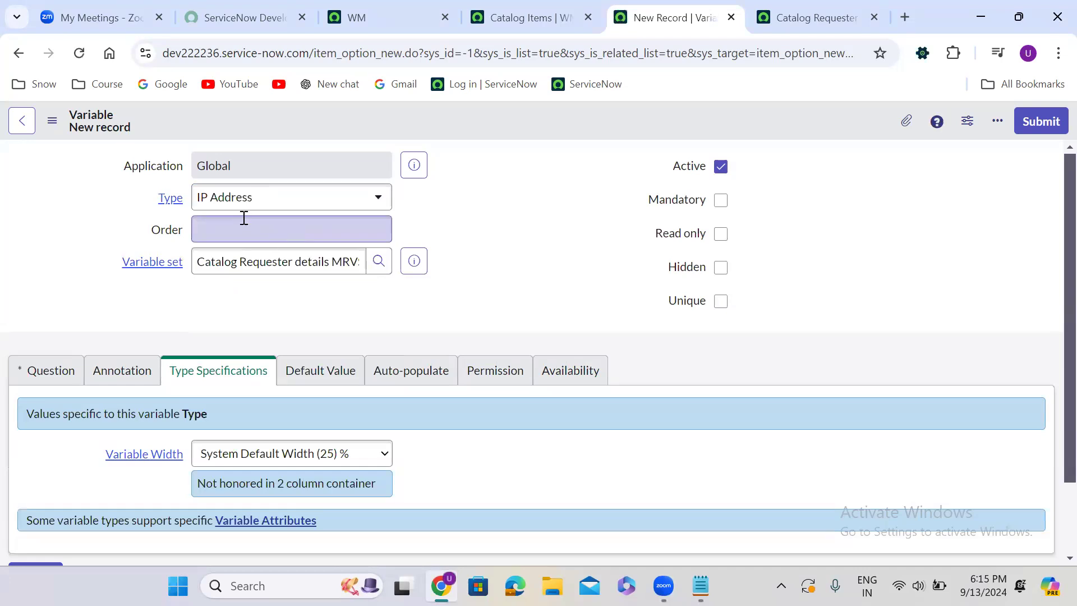
pyautogui.click(241, 206)
pyautogui.write('refe')
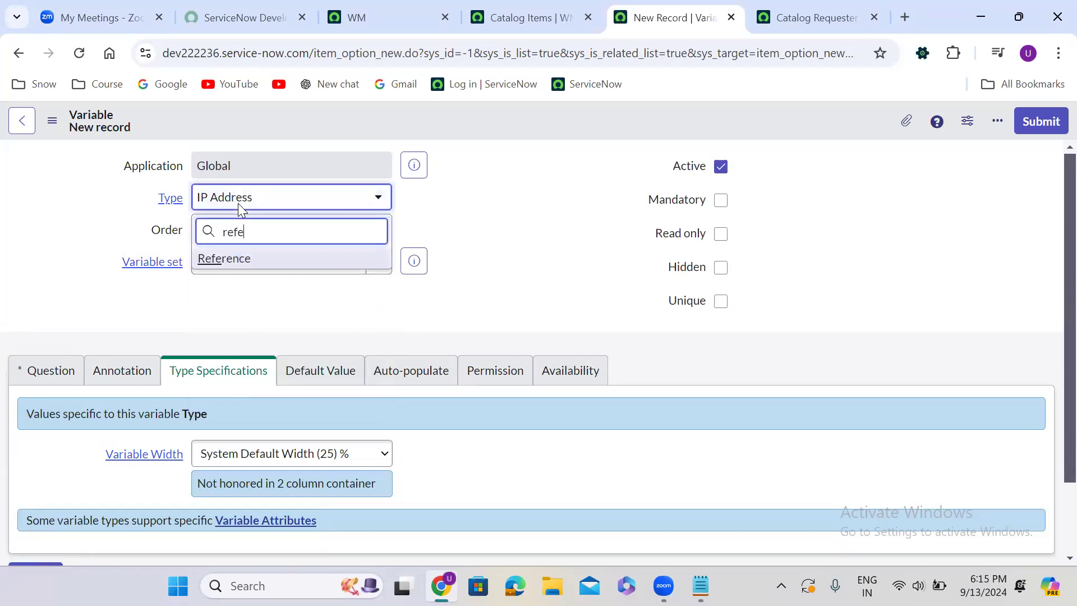
pyautogui.press('Return')
# Enter "Location" as the question of the fourth variable
pyautogui.click(51, 383)
pyautogui.scroll(-2, 223, 313)
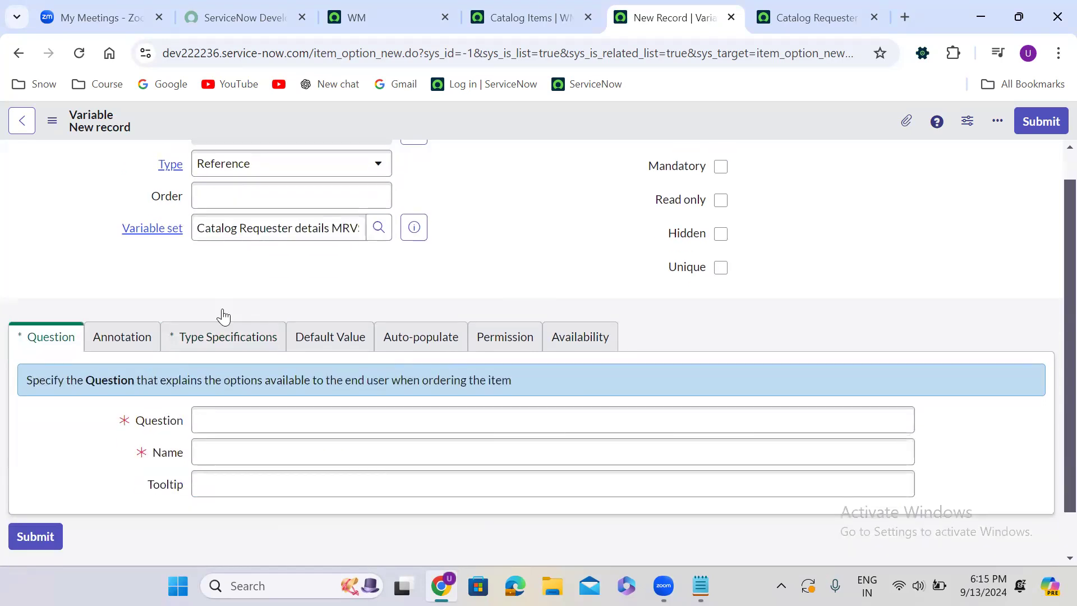
pyautogui.click(248, 368)
pyautogui.write('Lo')
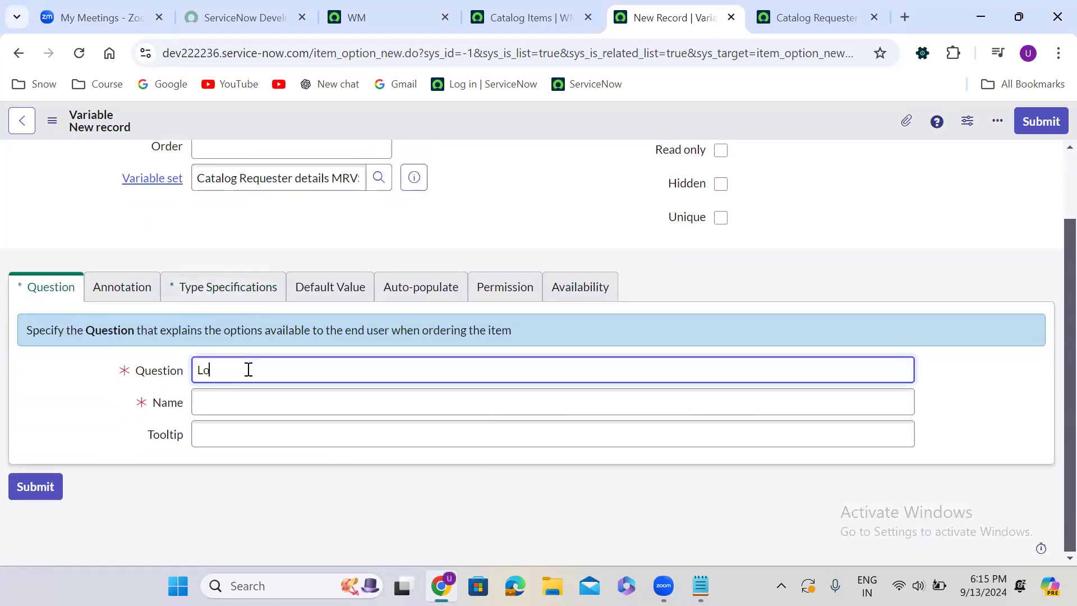
pyautogui.write('cation')
# Set the Location variable's reference table to User [sys_user]
pyautogui.click(222, 287)
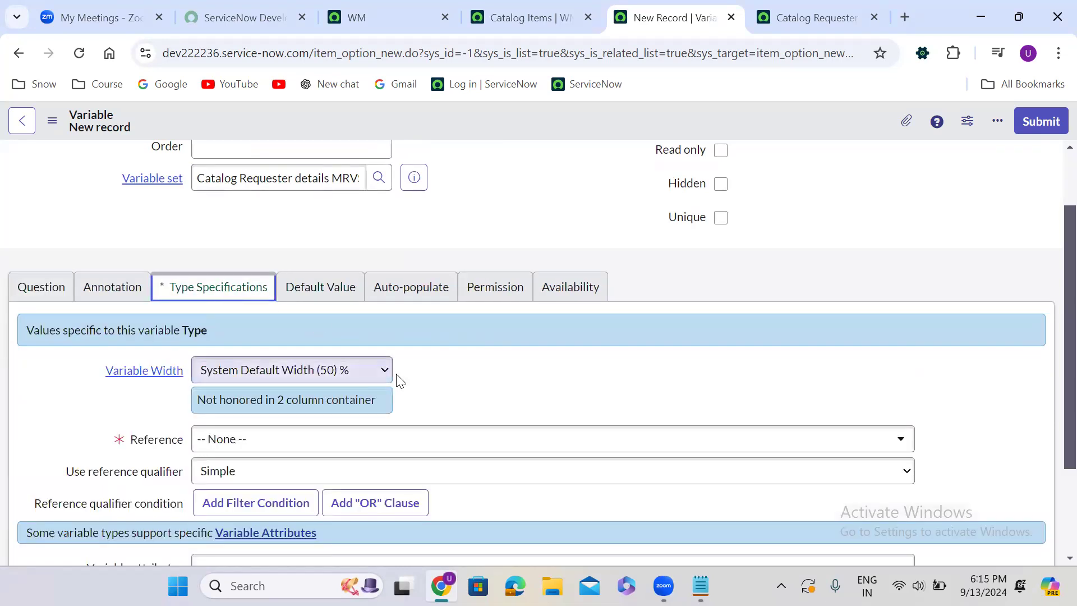
pyautogui.scroll(-2, 443, 377)
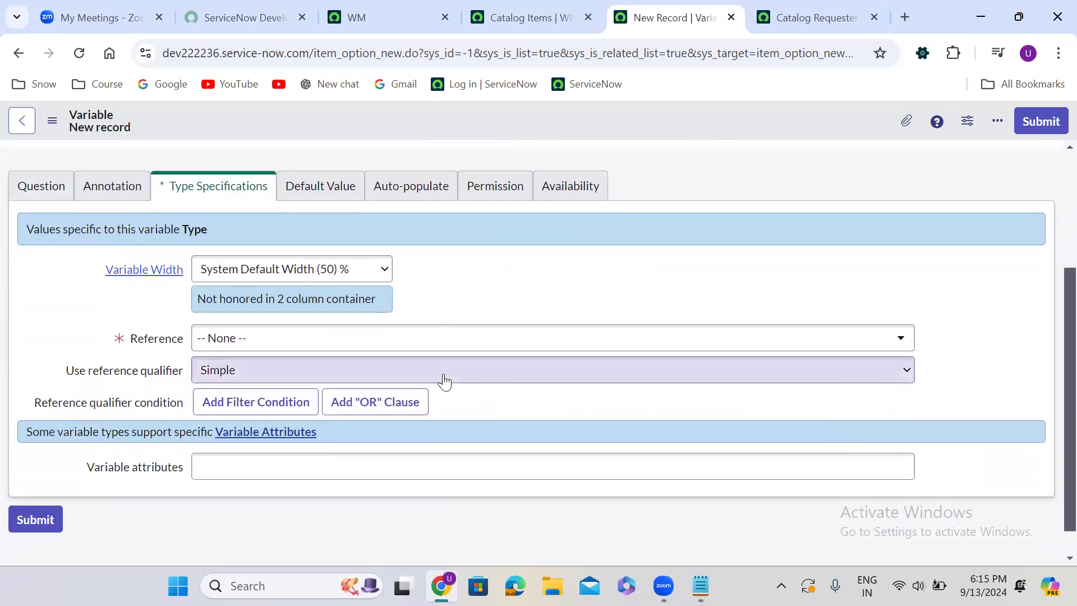
pyautogui.click(287, 344)
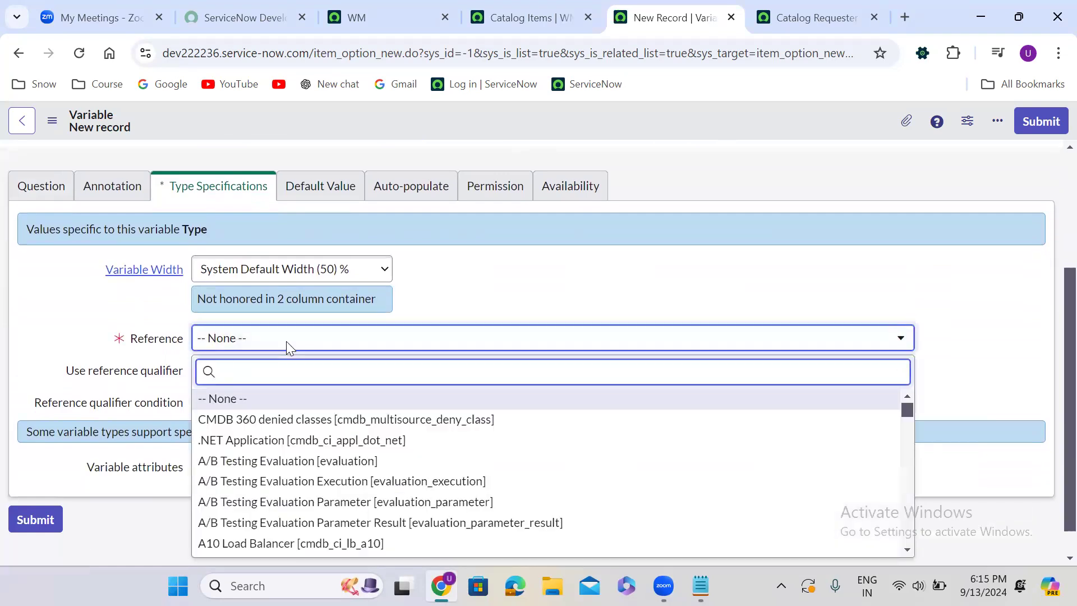
pyautogui.write('sys_user]')
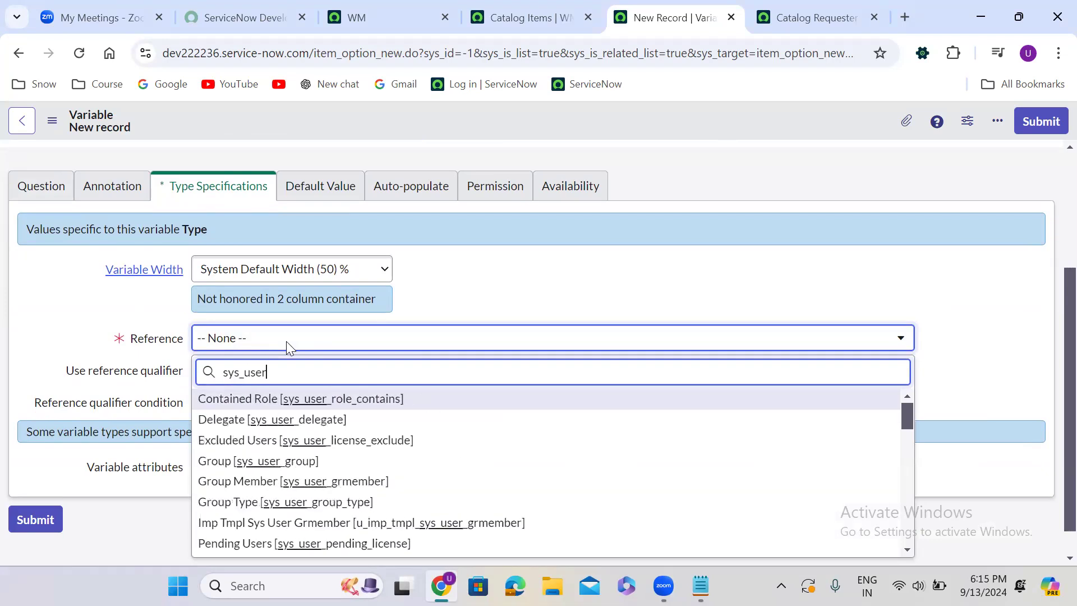
pyautogui.press('Down')
pyautogui.press('Return')
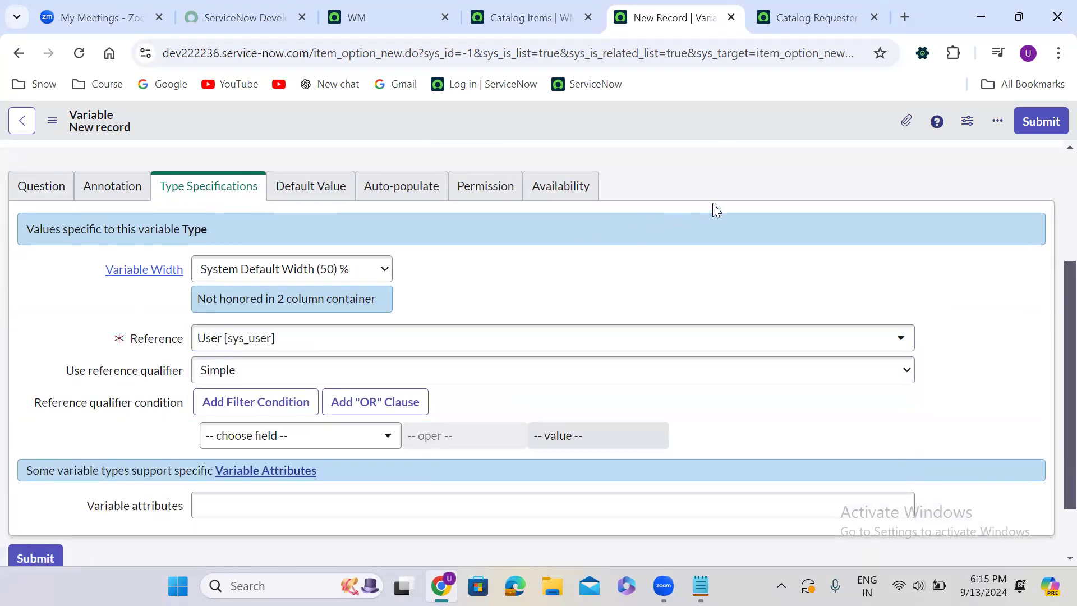
# Give the Location variable order 400, make it read only and submit it
pyautogui.scroll(3, 713, 203)
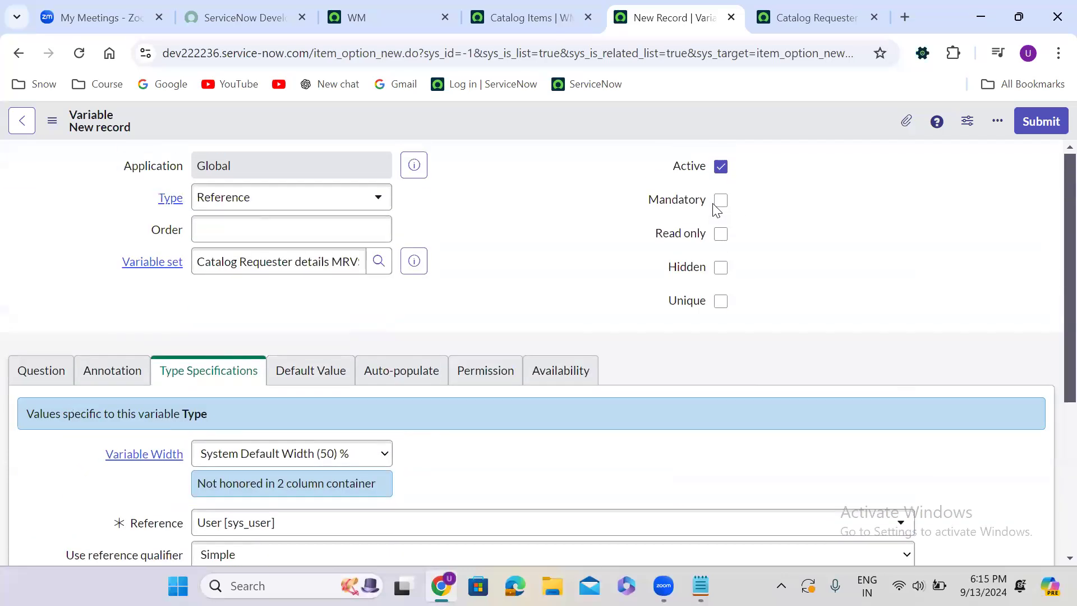
pyautogui.click(349, 234)
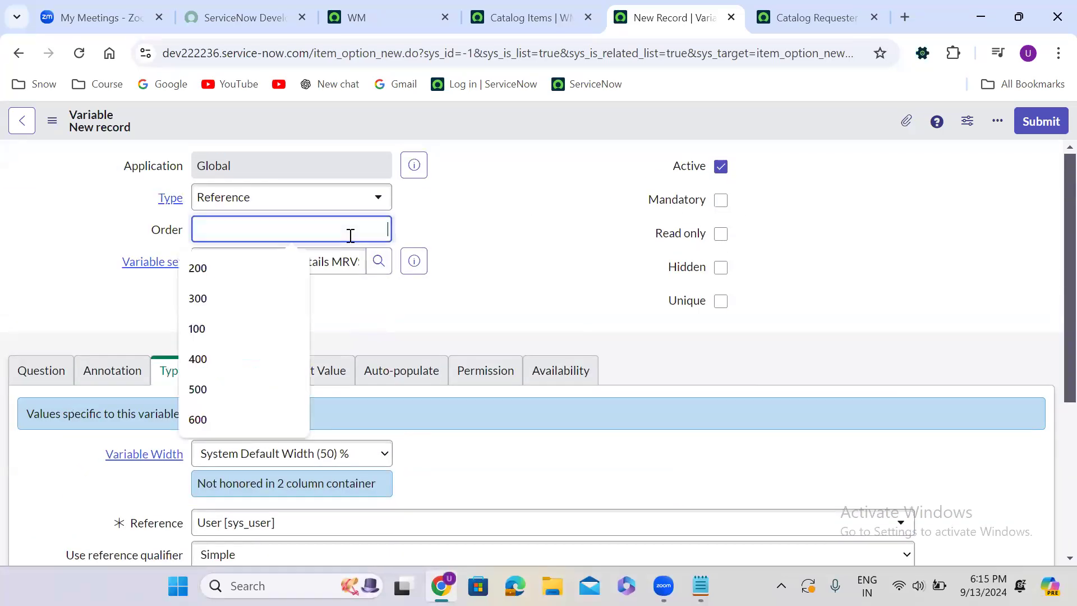
pyautogui.write('400')
pyautogui.click(512, 279)
pyautogui.click(721, 234)
pyautogui.click(1053, 121)
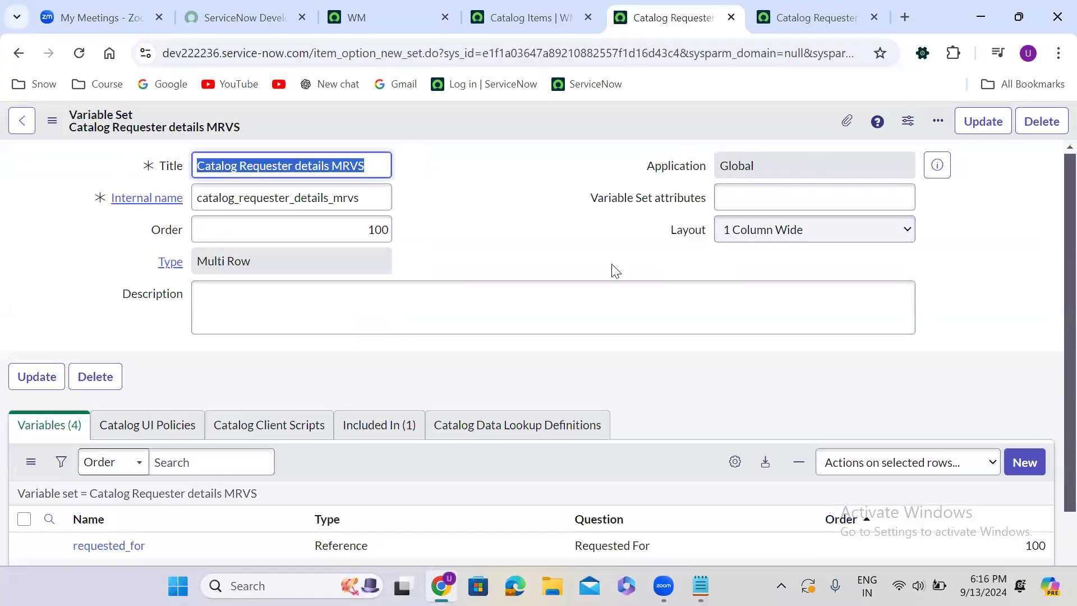
# Start a fifth variable in the MRVS set, keeping the Single Line Text type, with order 600
pyautogui.scroll(-3, 475, 265)
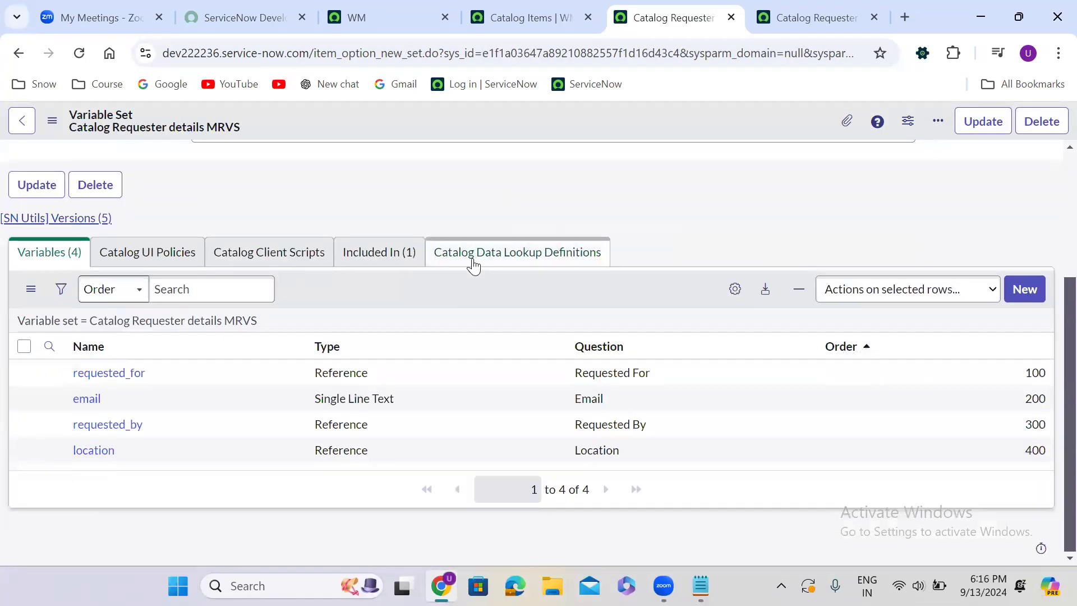
pyautogui.click(1025, 289)
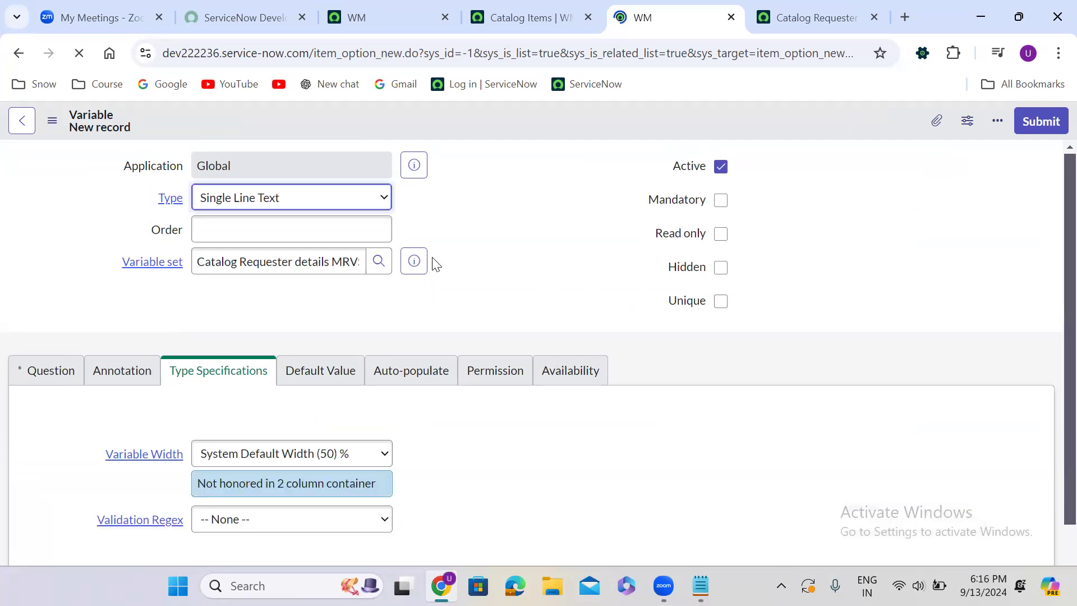
pyautogui.click(332, 233)
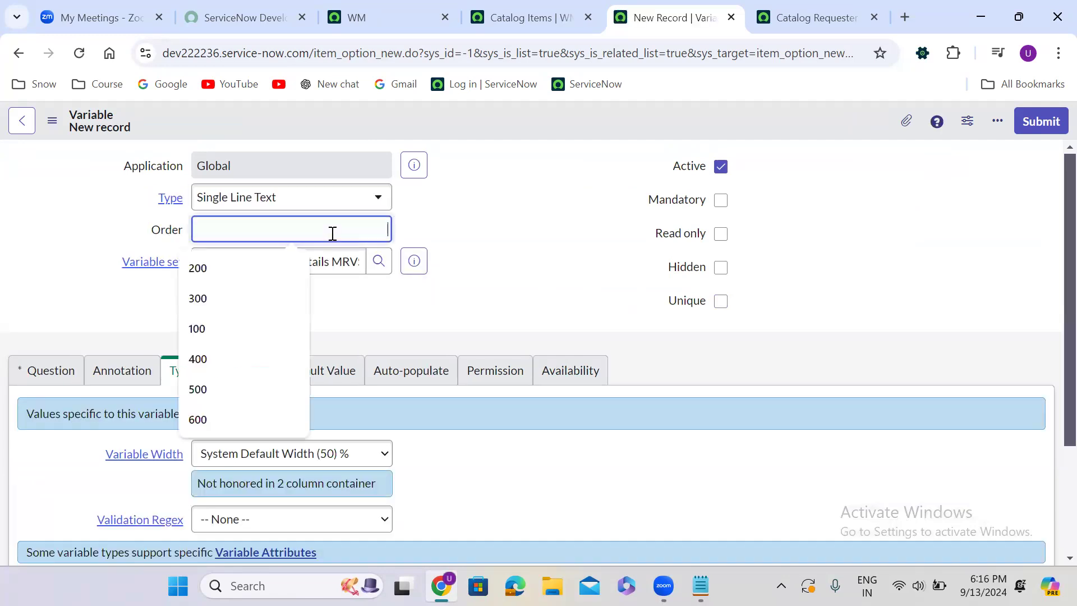
pyautogui.write('600')
pyautogui.click(483, 269)
# Enter "Department" as the question of the fifth variable and let its name fill in
pyautogui.scroll(-3, 479, 264)
pyautogui.click(48, 236)
pyautogui.click(245, 331)
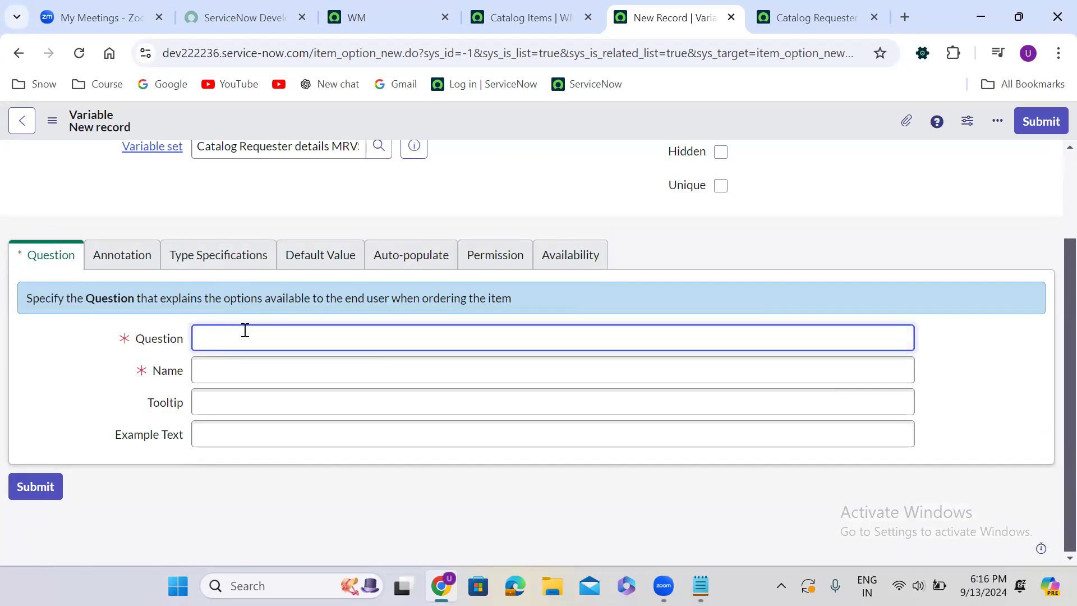
pyautogui.write('Department')
pyautogui.press('Tab')
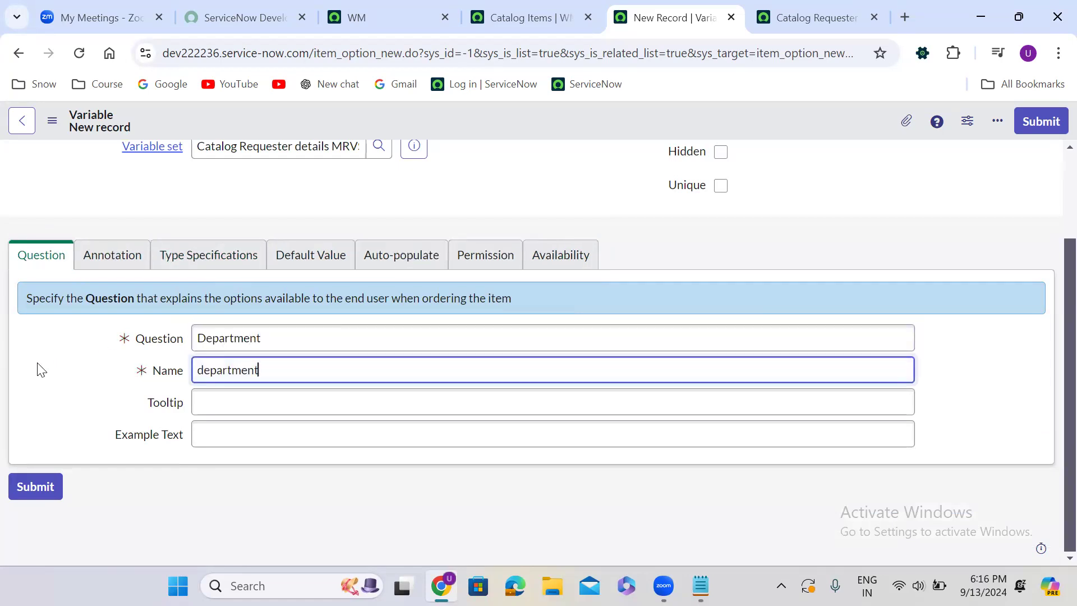
pyautogui.click(617, 247)
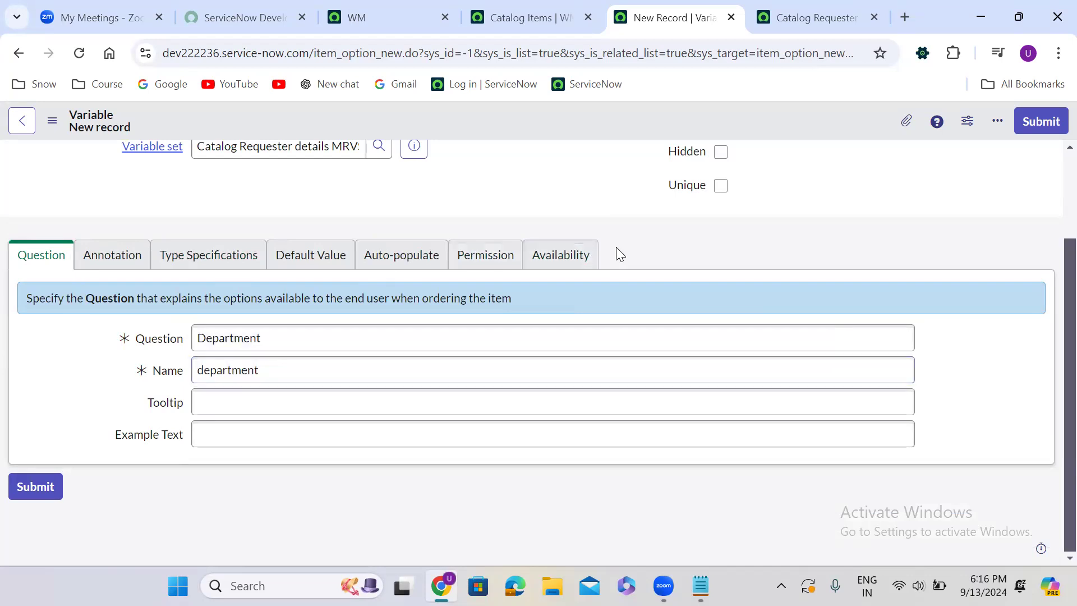
pyautogui.scroll(2, 616, 248)
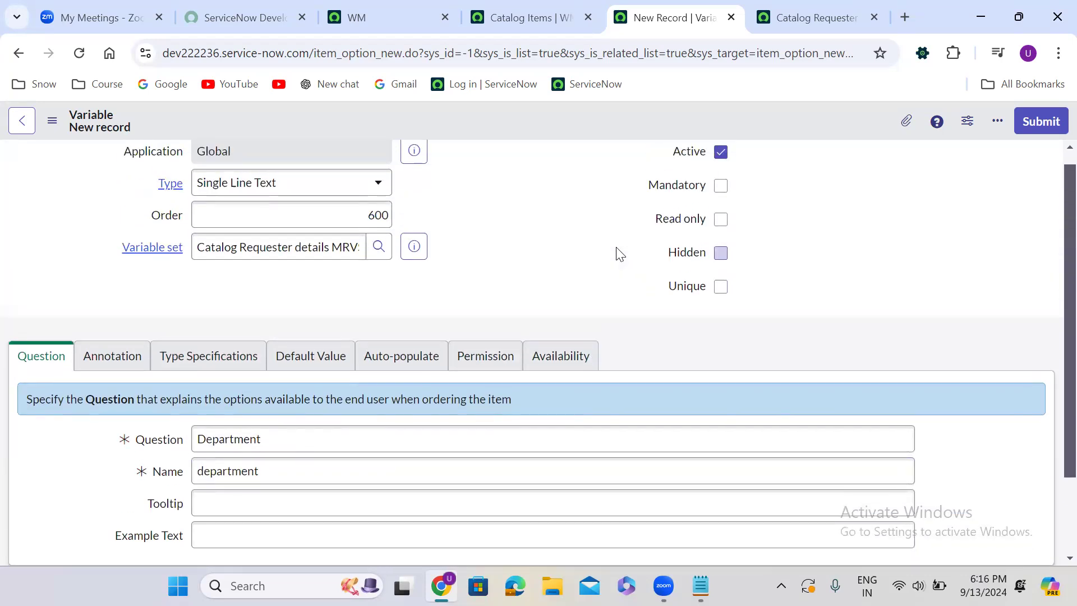
pyautogui.scroll(1, 617, 254)
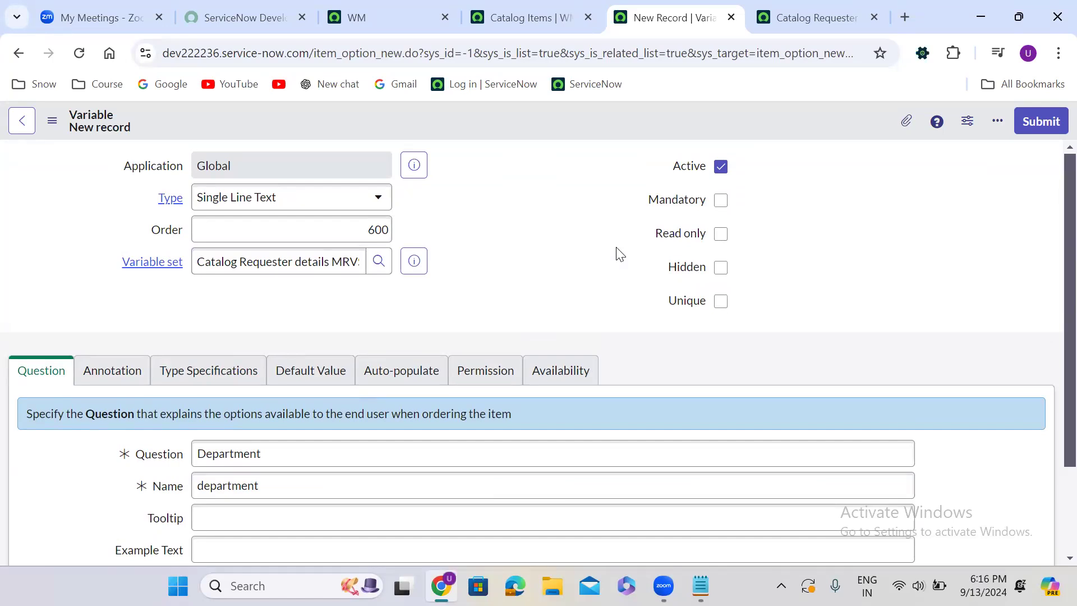
# Change the new Department variable's type to Reference
pyautogui.click(339, 193)
pyautogui.write('refe')
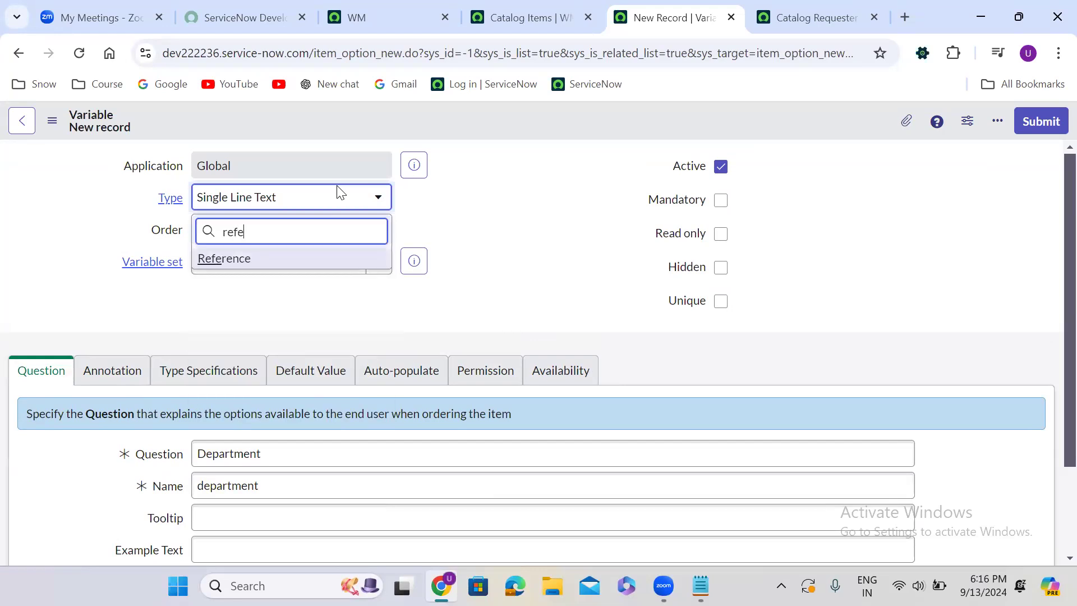
pyautogui.click(288, 260)
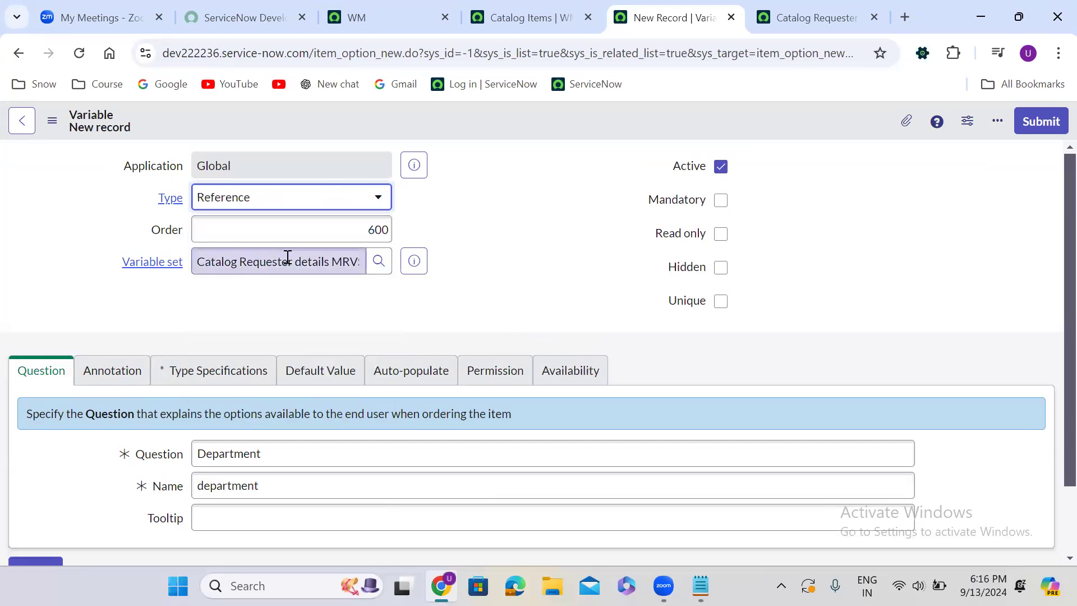
# Set the Department variable's reference table to Department [cmn_department] and submit the variable
pyautogui.click(213, 379)
pyautogui.scroll(-4, 376, 418)
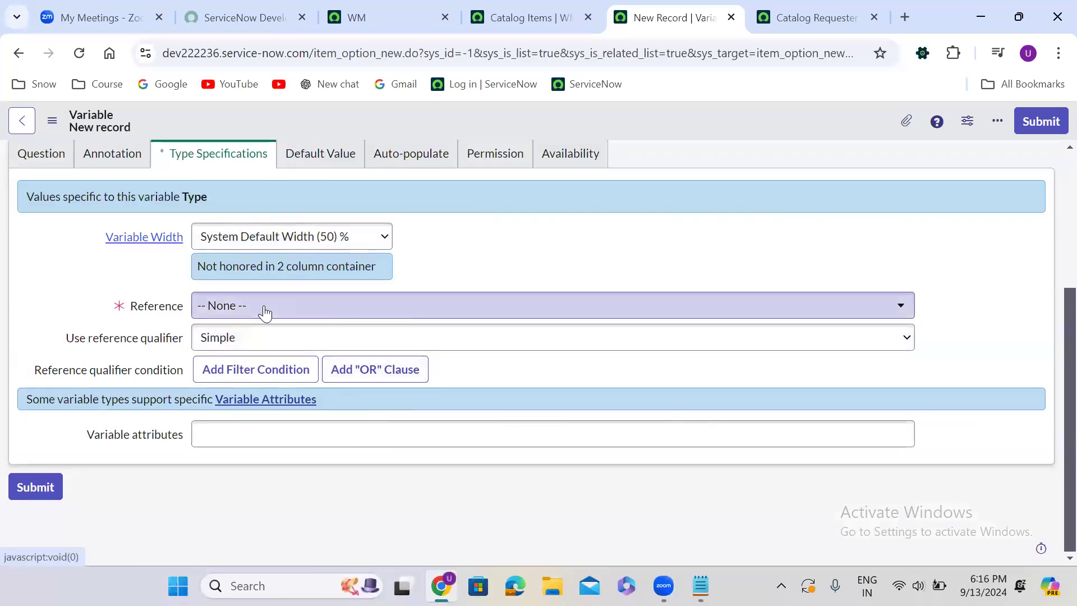
pyautogui.click(263, 305)
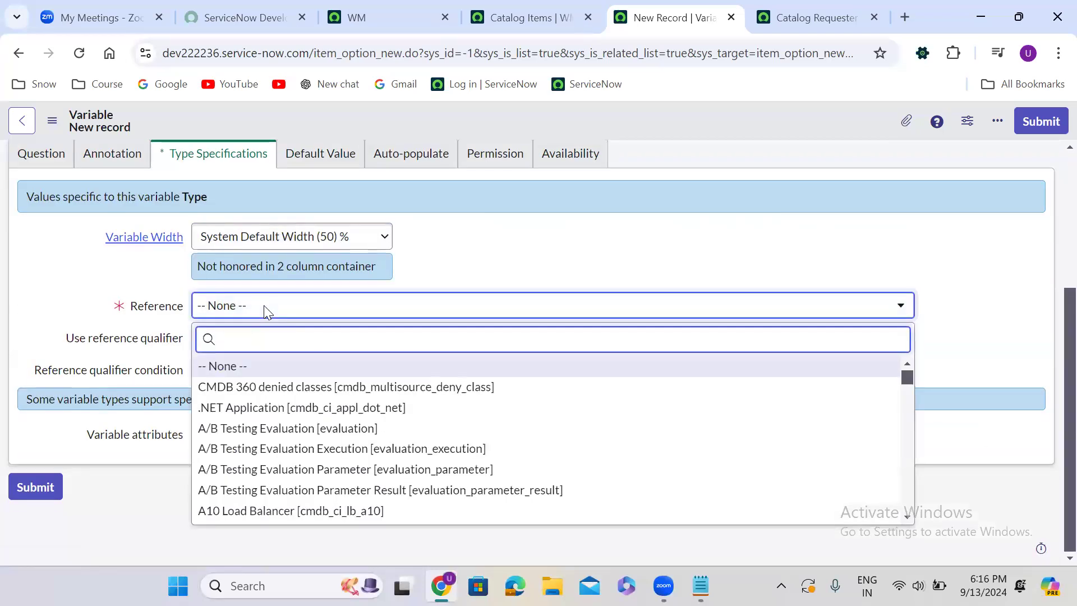
pyautogui.write('cmn_department')
pyautogui.press('Return')
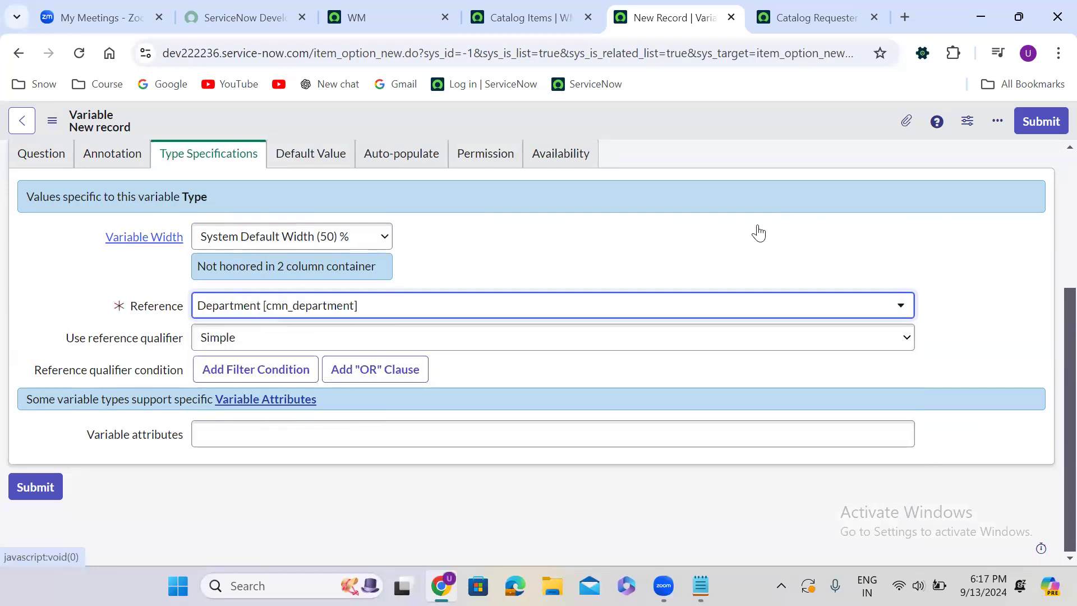
pyautogui.scroll(2, 759, 228)
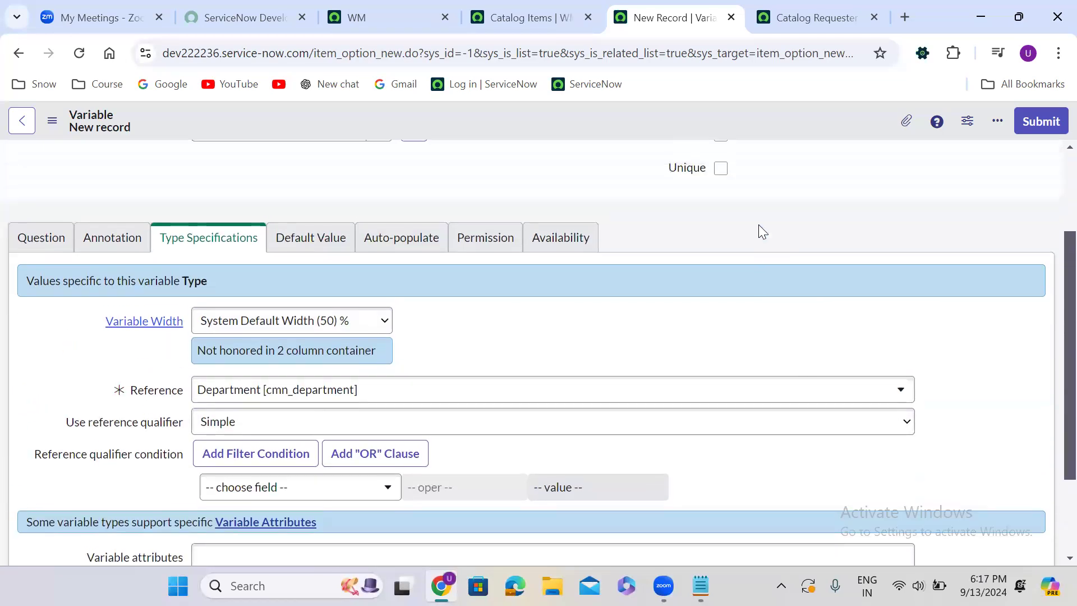
pyautogui.scroll(2, 759, 224)
pyautogui.click(1044, 120)
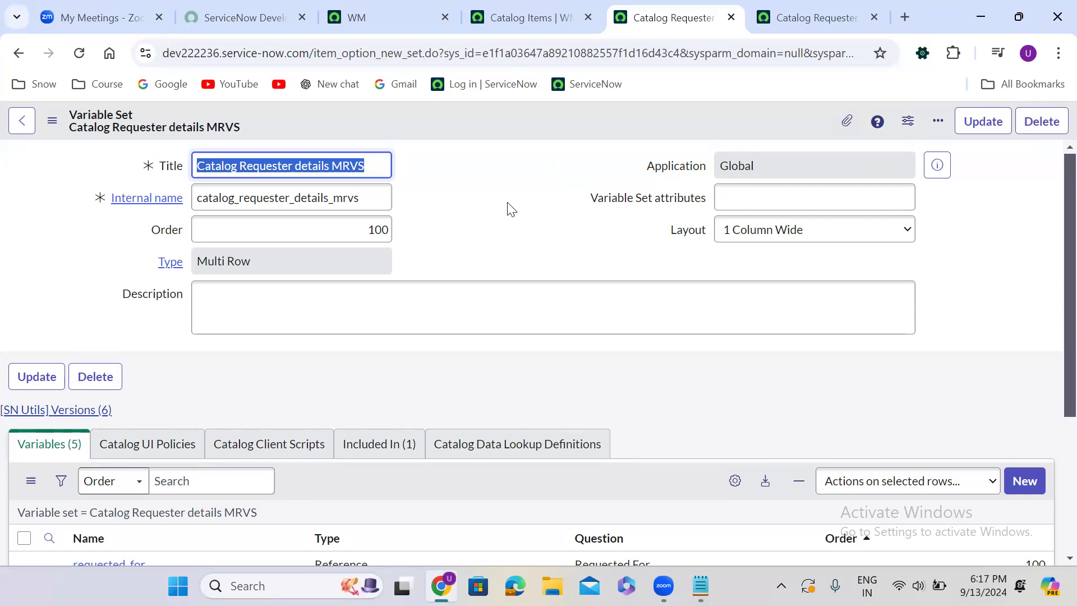
# Review the MRVS set's variable list, and open the Request Company Mobile catalog item in a new browser tab
pyautogui.click(471, 261)
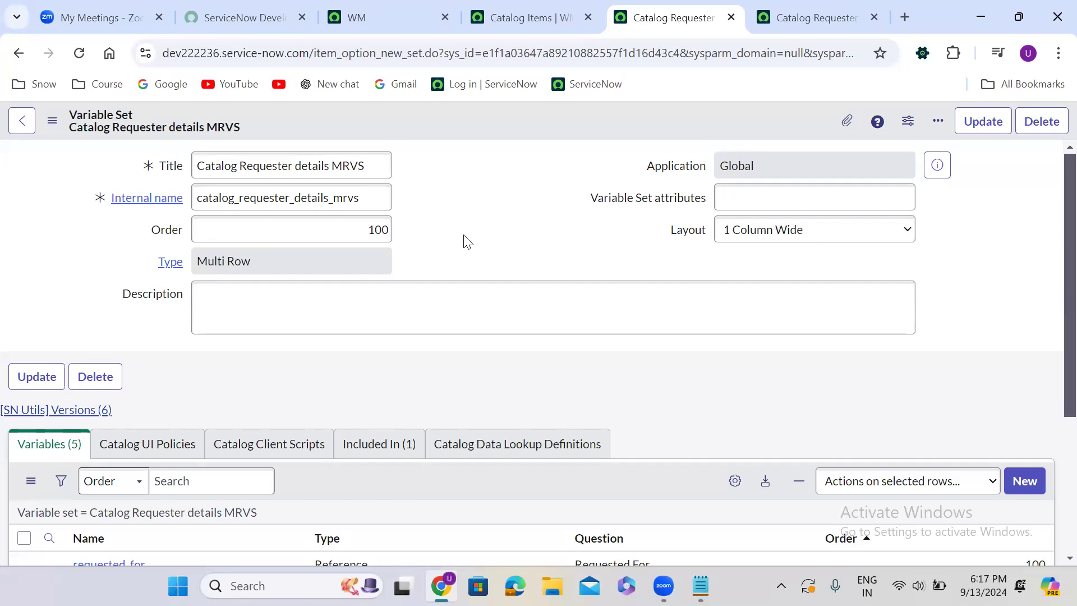
pyautogui.scroll(-4, 465, 236)
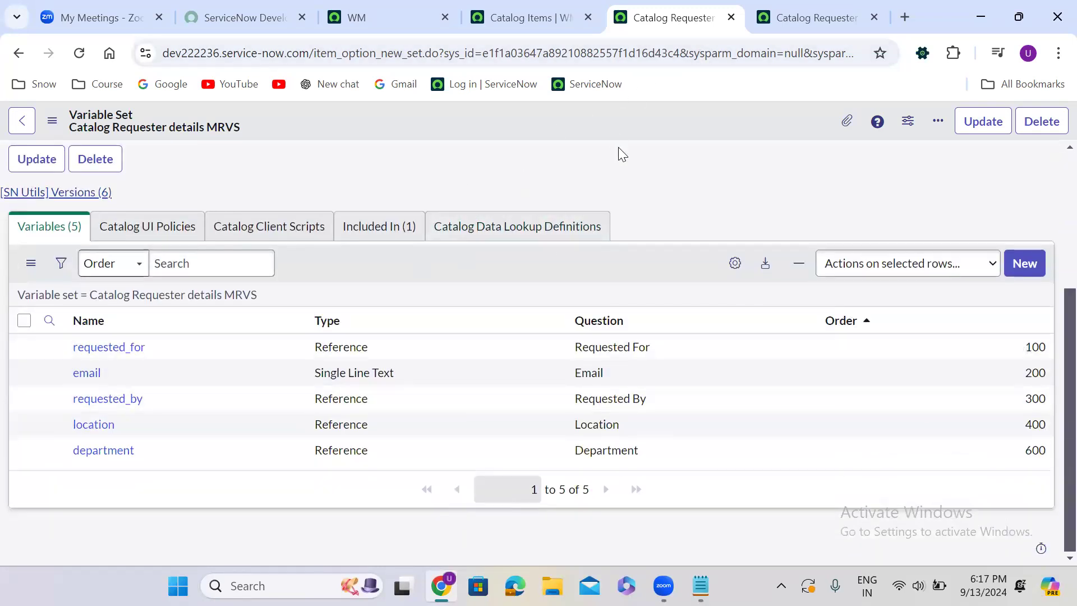
pyautogui.scroll(4, 628, 191)
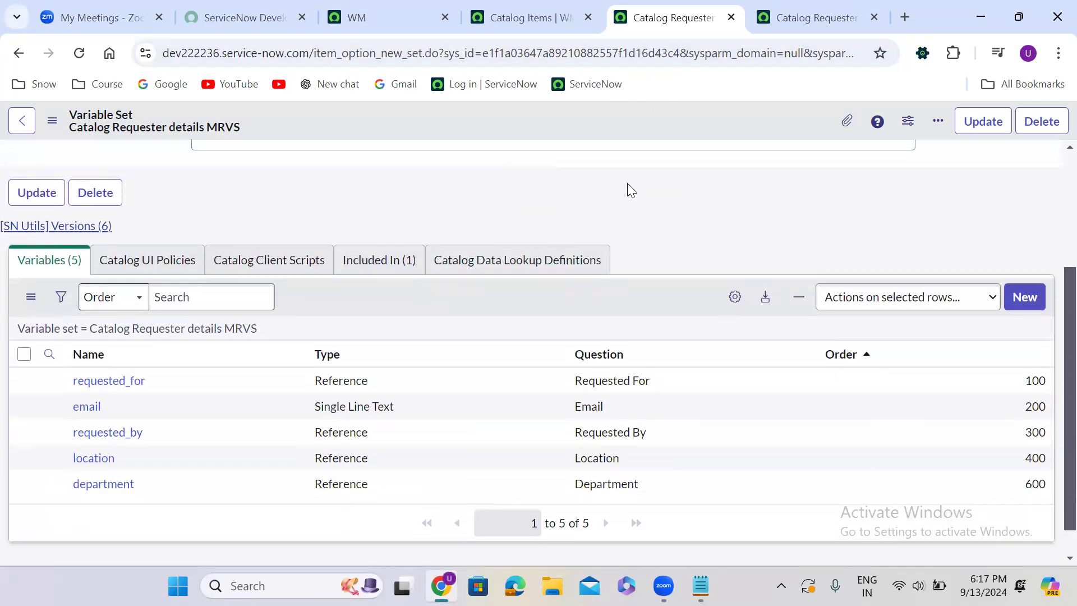
pyautogui.click(530, 14)
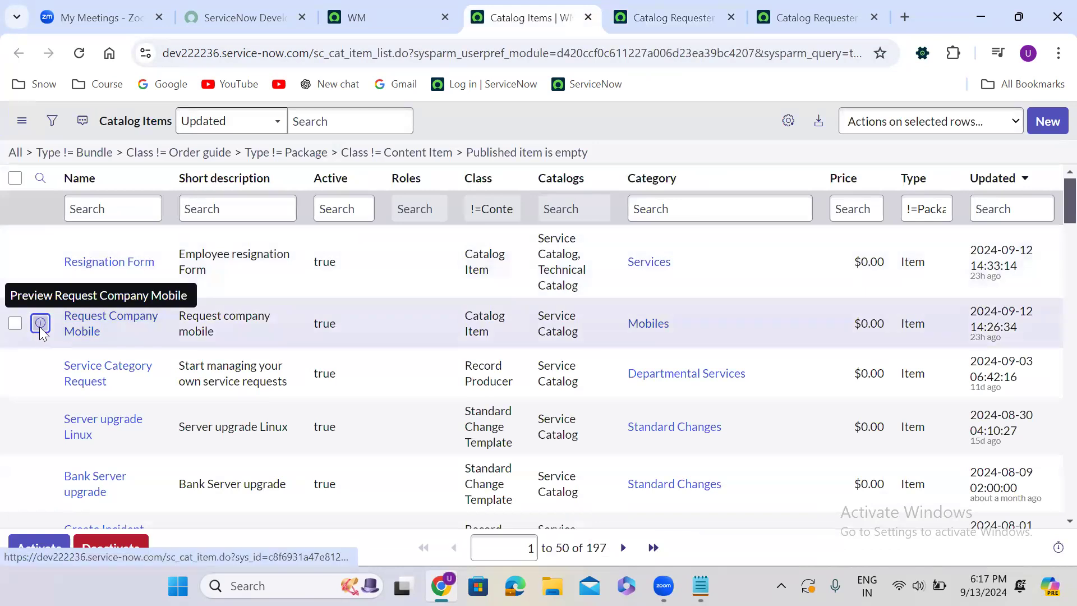
pyautogui.rightClick(41, 325)
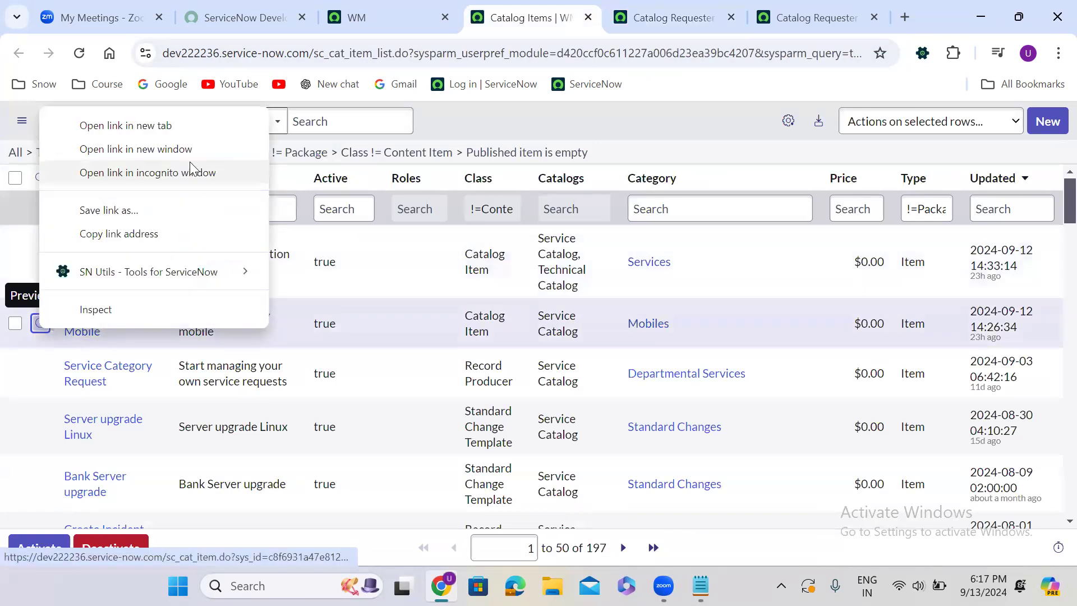
pyautogui.click(205, 126)
pyautogui.click(814, 17)
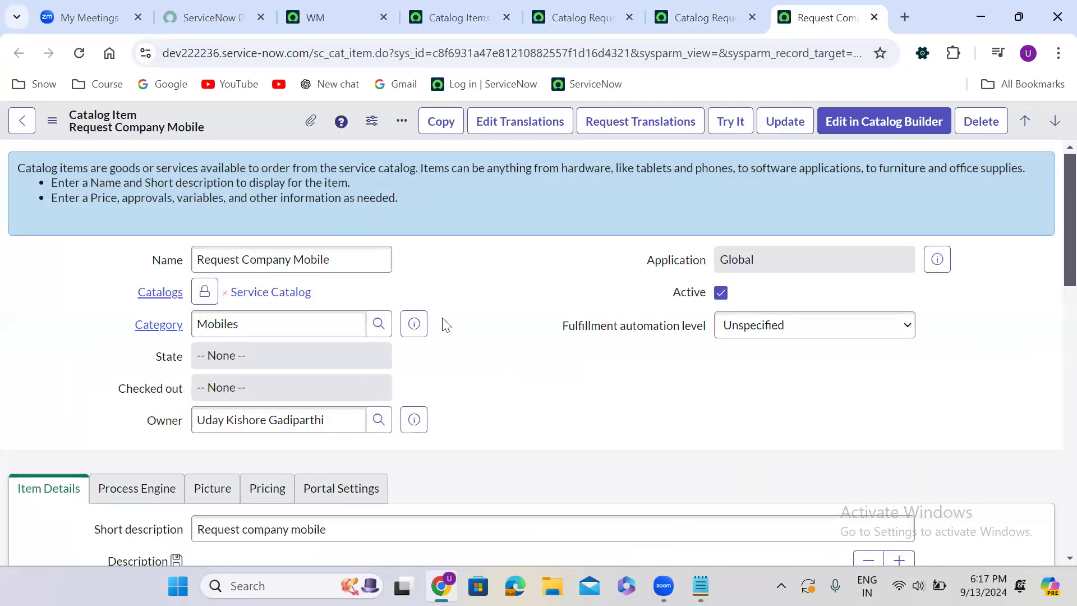
# Check the variable sets attached to Request Company Mobile and open the item's Try It preview
pyautogui.scroll(-5, 446, 325)
pyautogui.scroll(-10, 444, 320)
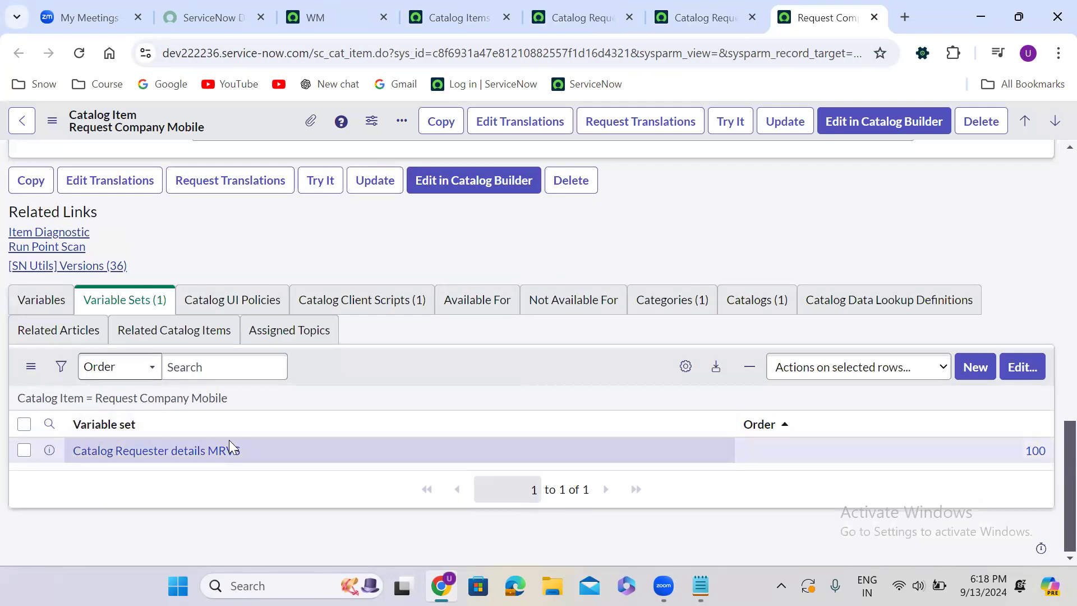
pyautogui.click(734, 120)
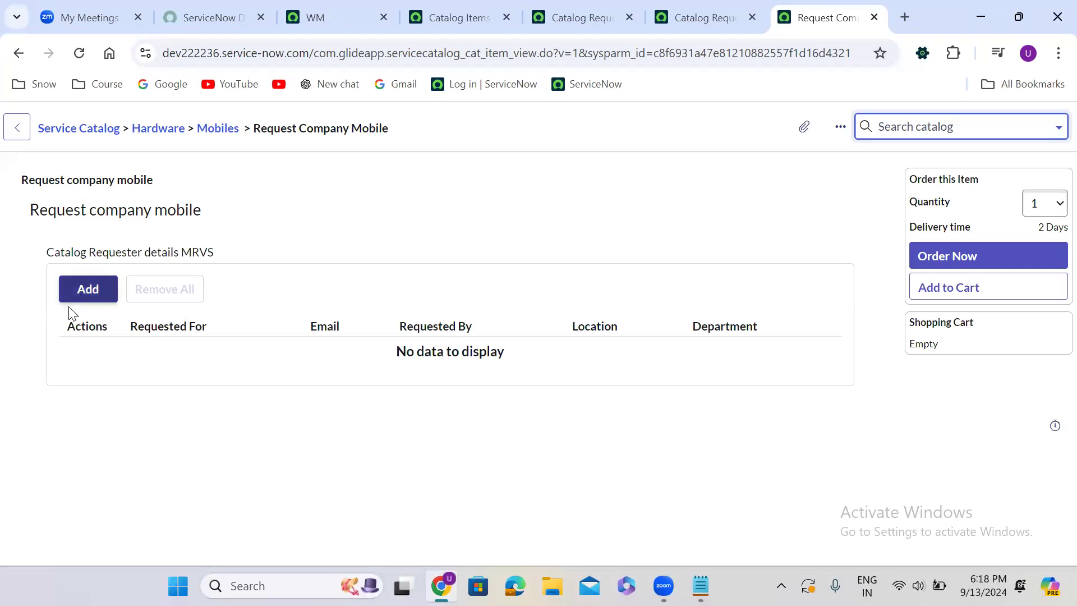
# Add a first row to the Catalog Requester details MRVS table, choosing a user for Requested For and leaving Department empty
pyautogui.click(90, 289)
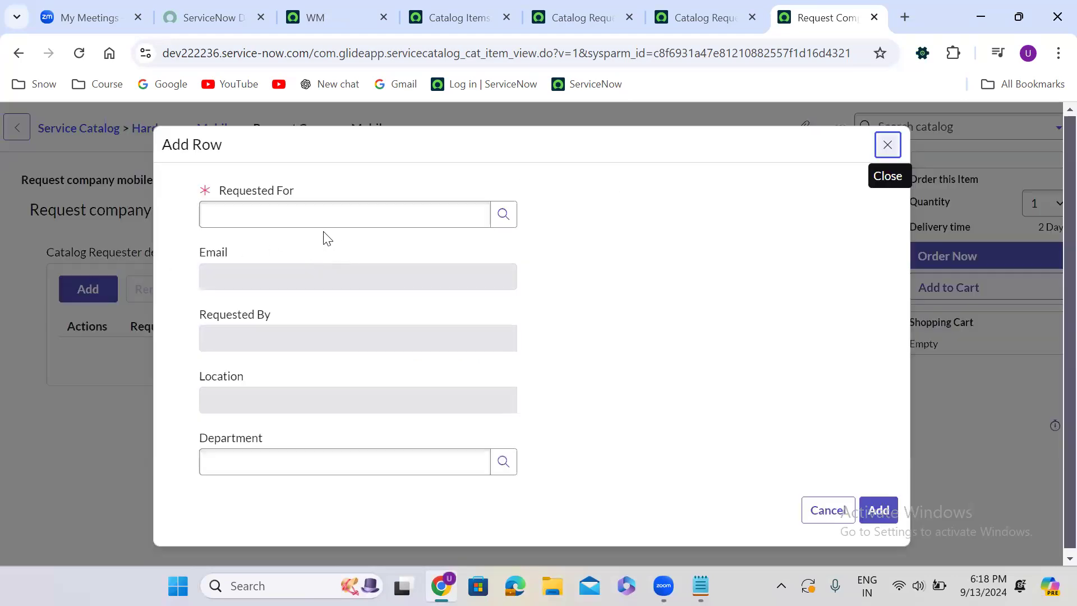
pyautogui.click(312, 217)
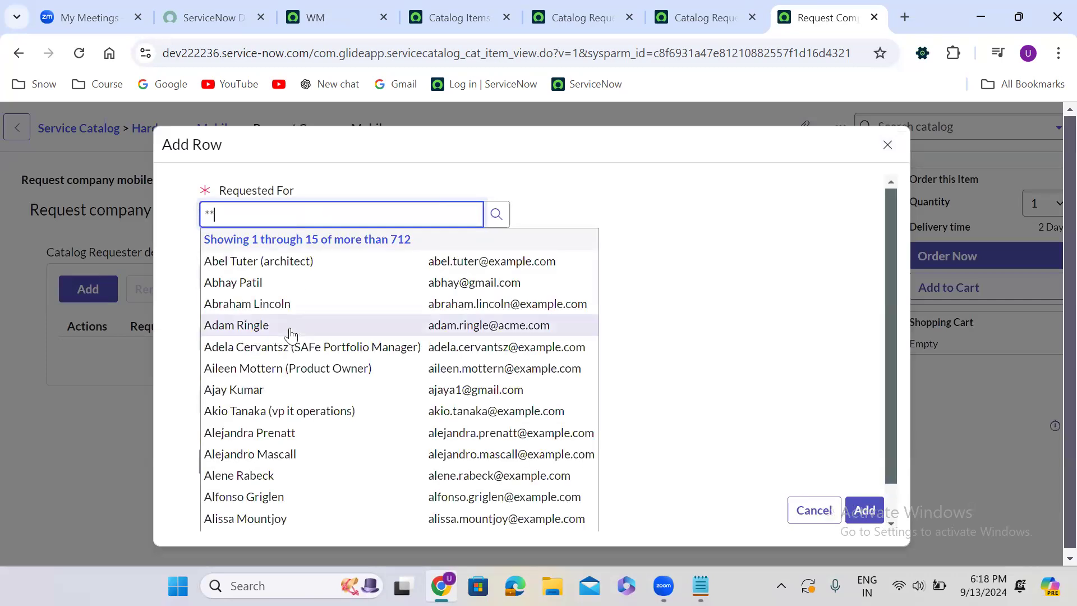
pyautogui.click(289, 324)
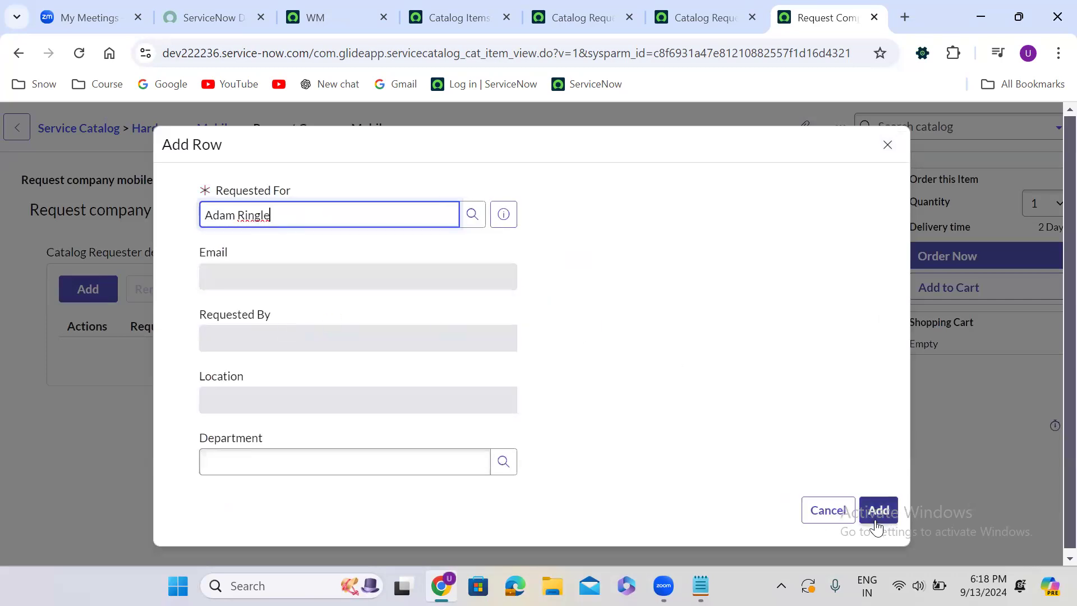
pyautogui.click(322, 464)
pyautogui.click(878, 512)
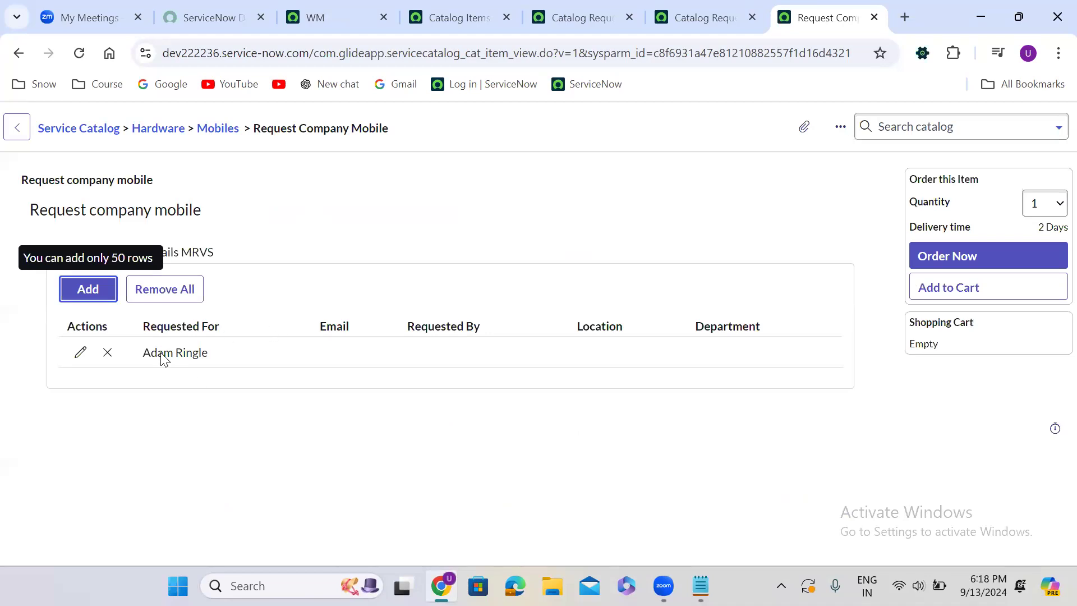
# Add a second row to the requester table with the Product Owner user as Requested For
pyautogui.click(98, 302)
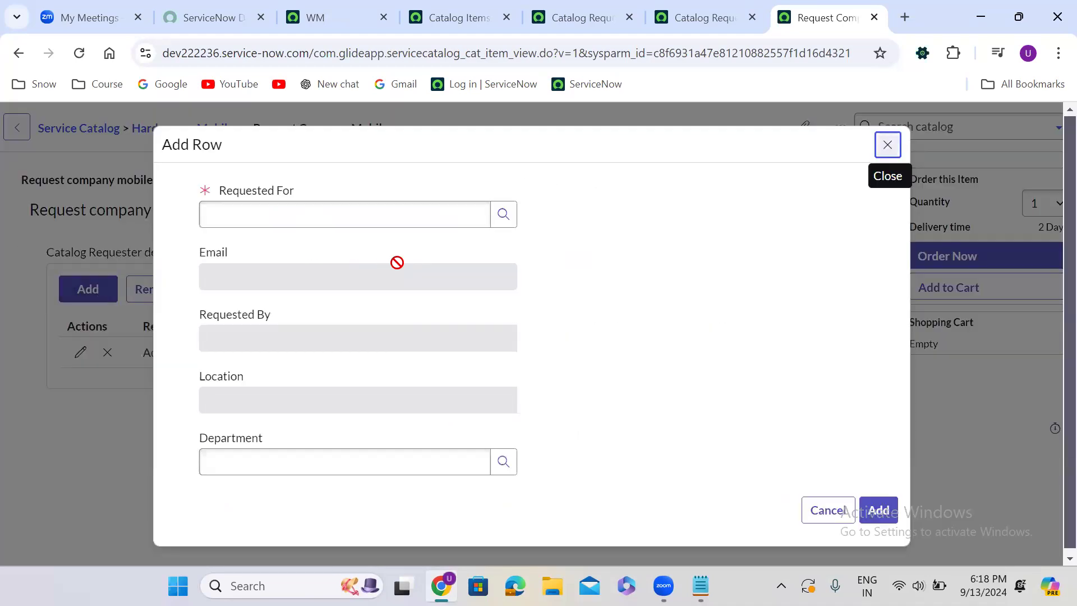
pyautogui.click(323, 224)
pyautogui.click(323, 224)
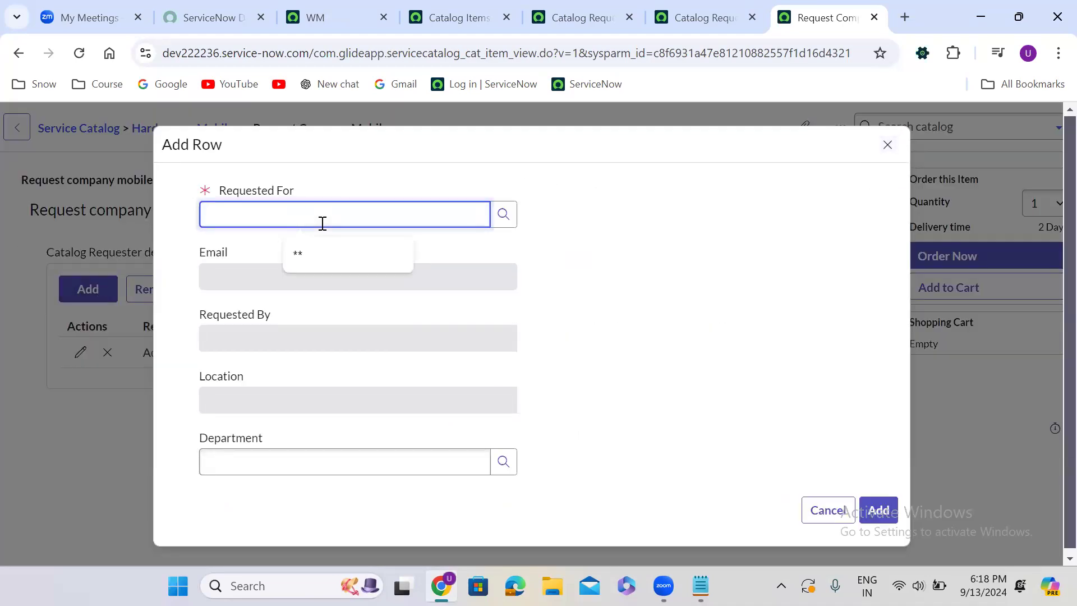
pyautogui.write('**')
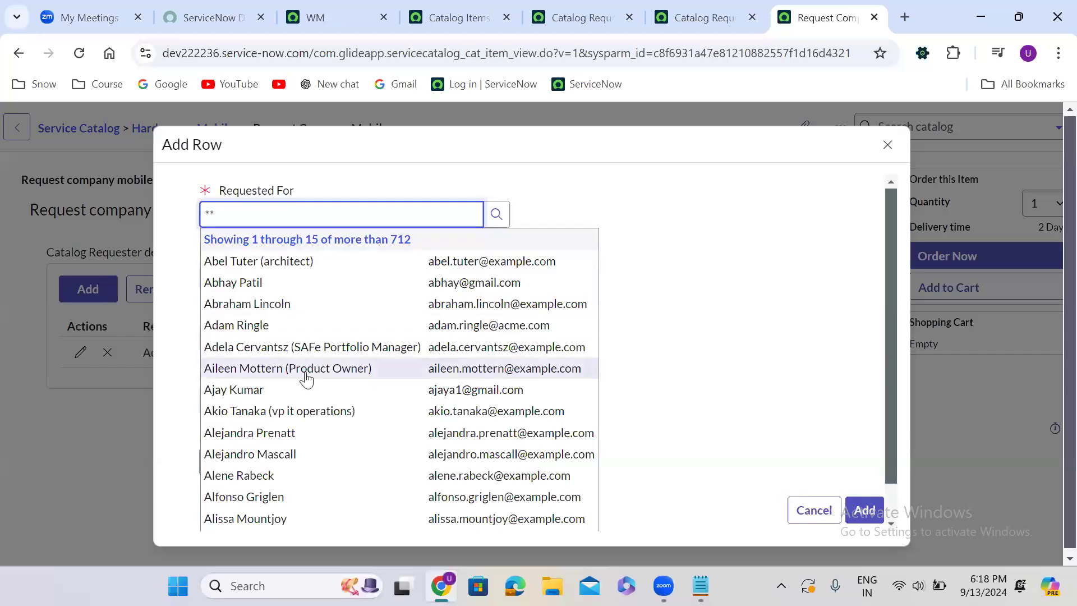
pyautogui.click(305, 371)
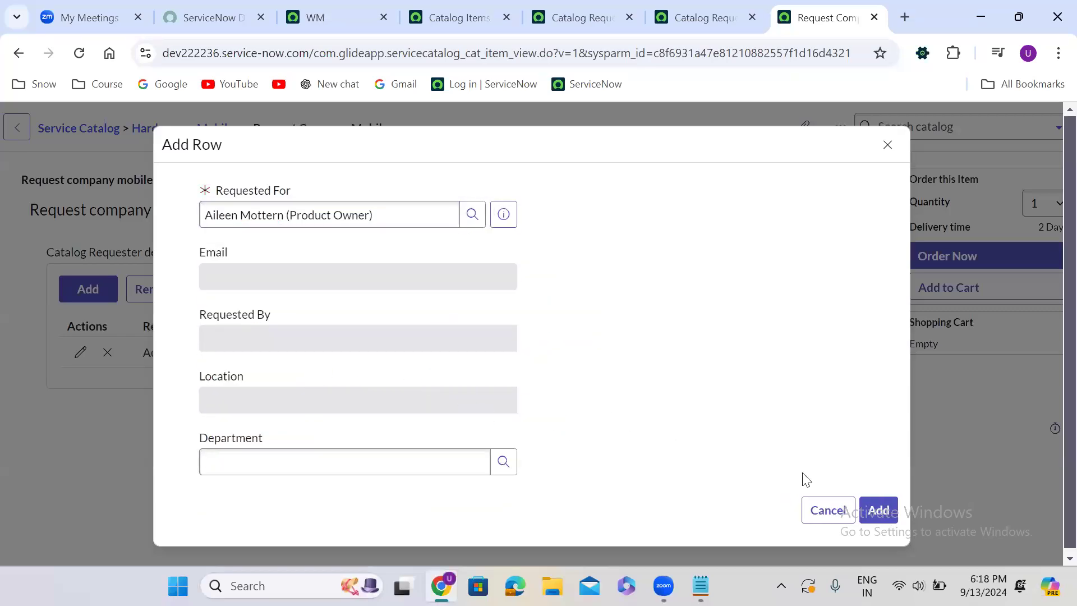
pyautogui.click(884, 515)
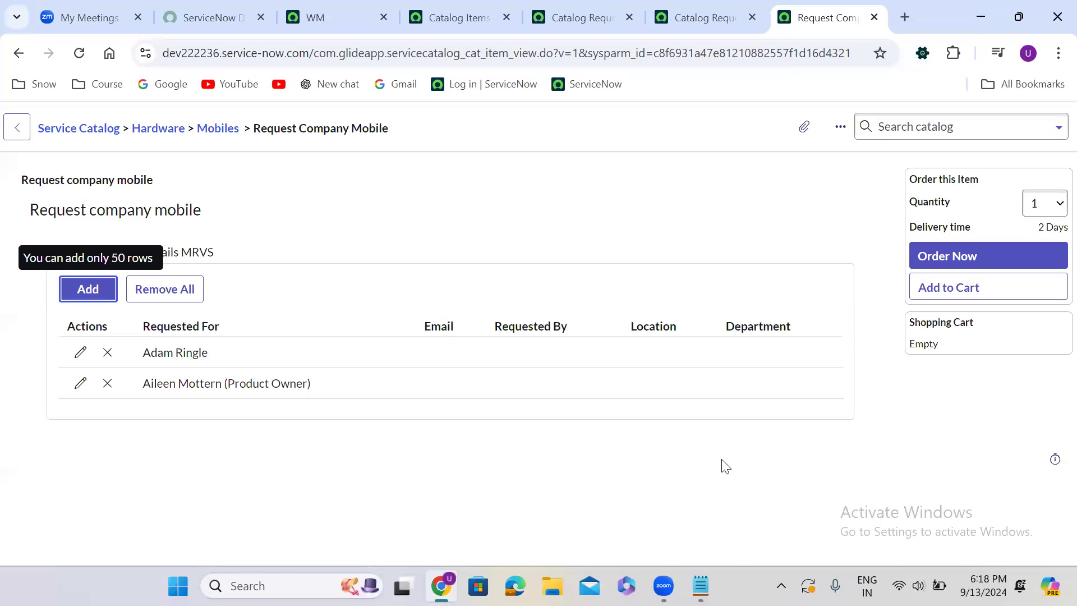
# Add a third row to the requester table with the vp it operations user as Requested For
pyautogui.click(90, 300)
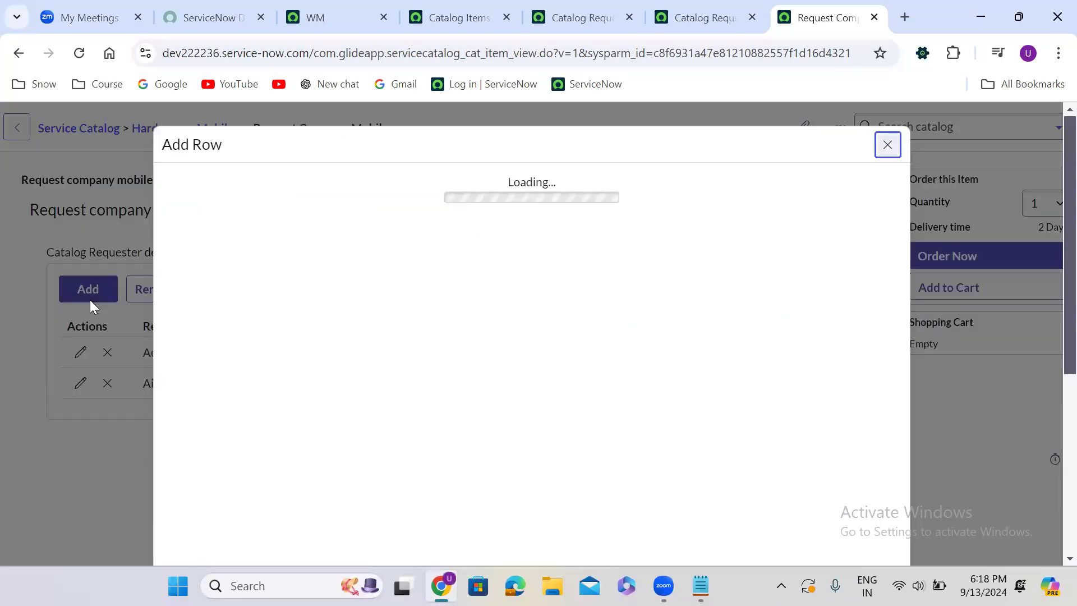
pyautogui.click(275, 214)
pyautogui.write('**')
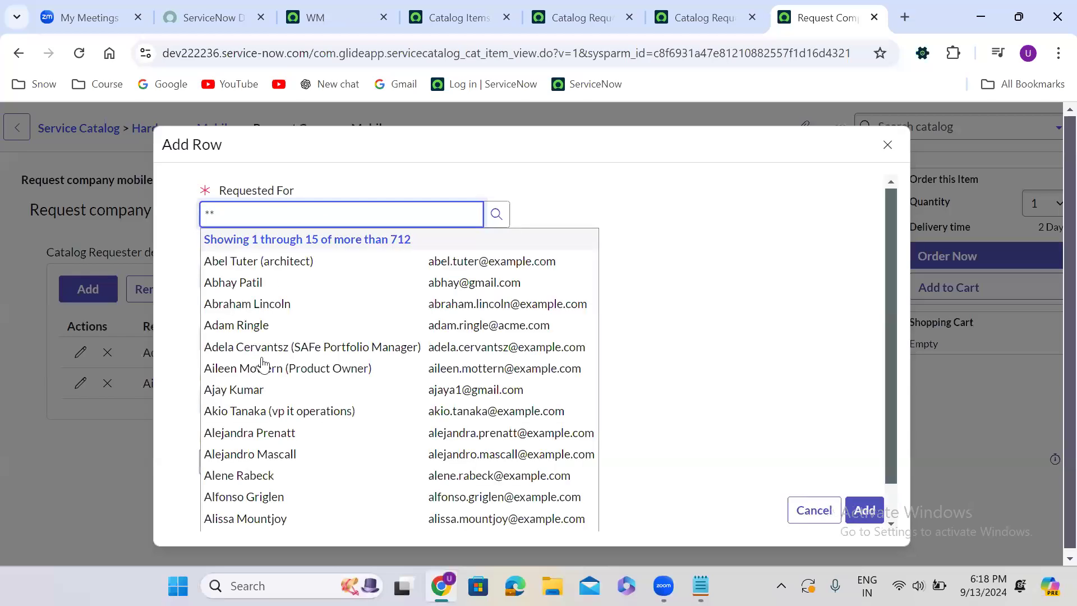
pyautogui.click(253, 413)
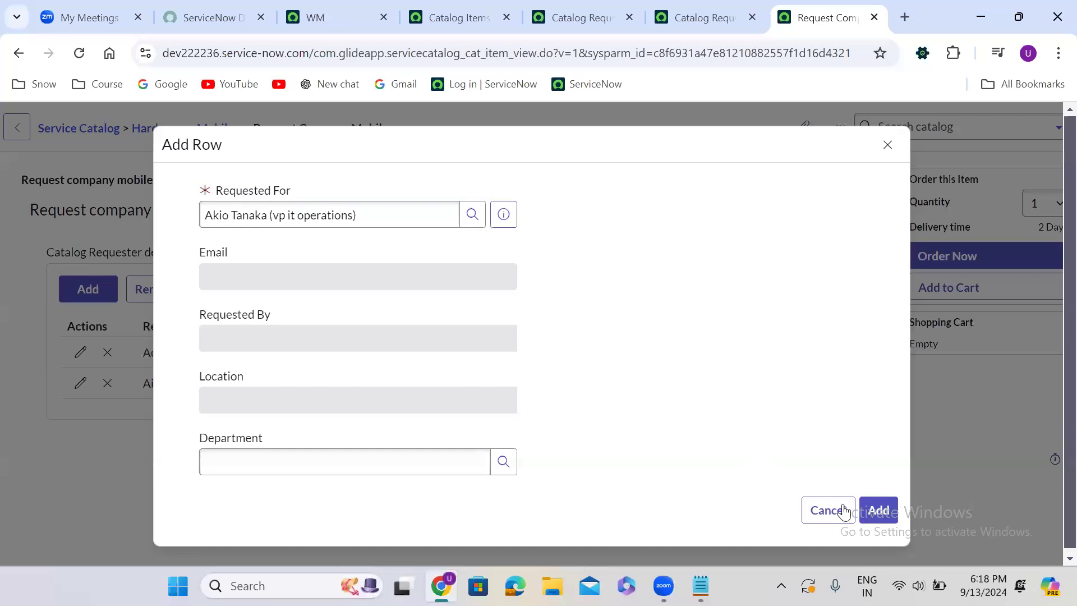
pyautogui.click(878, 510)
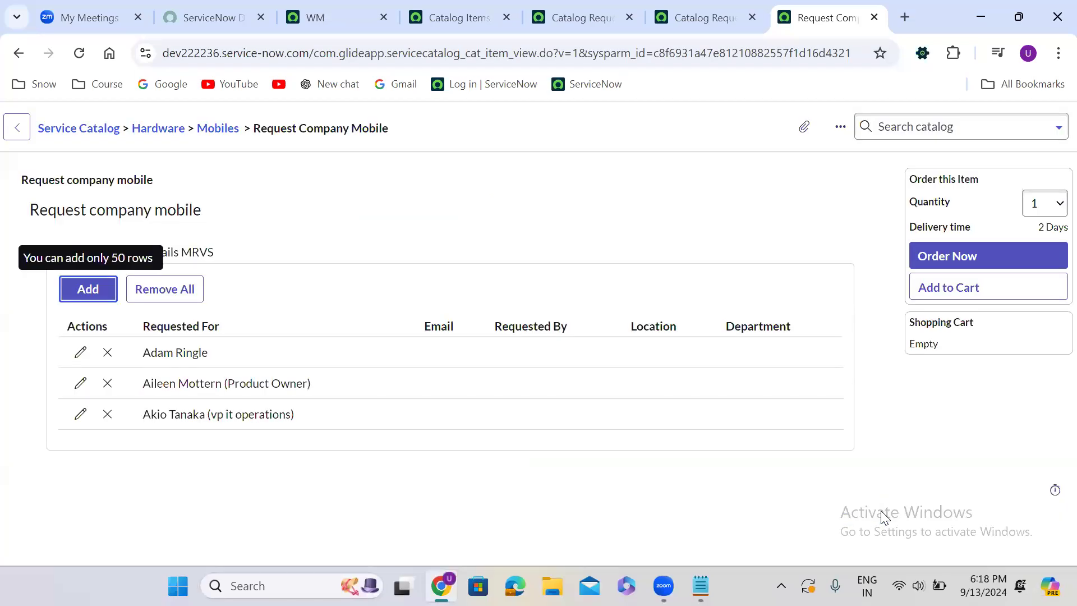
# Add a fourth row to the requester table, choosing another user for Requested For
pyautogui.click(87, 290)
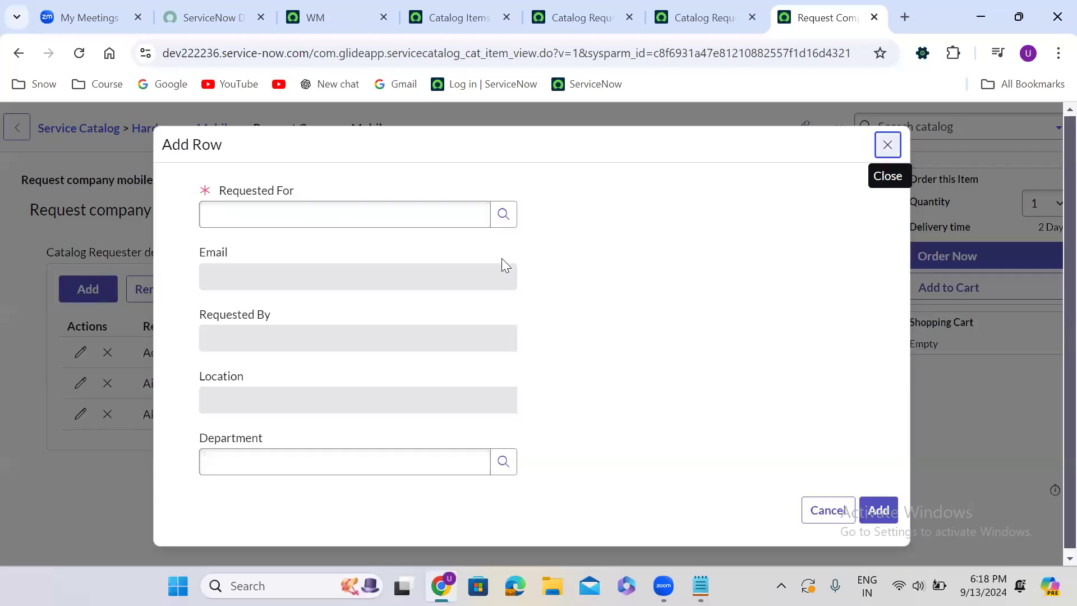
pyautogui.click(315, 218)
pyautogui.write('**')
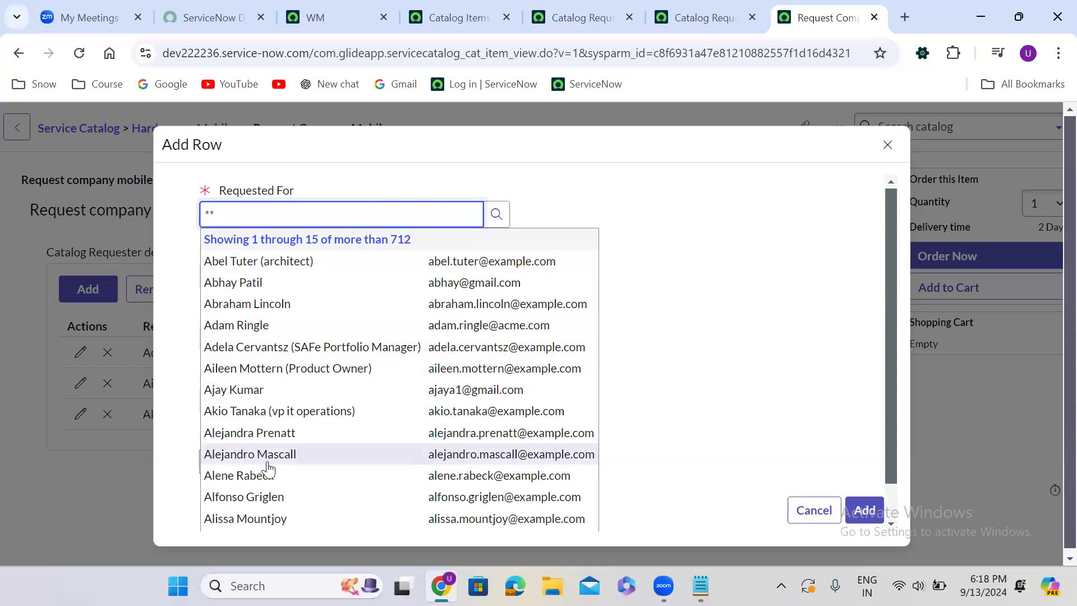
pyautogui.click(267, 461)
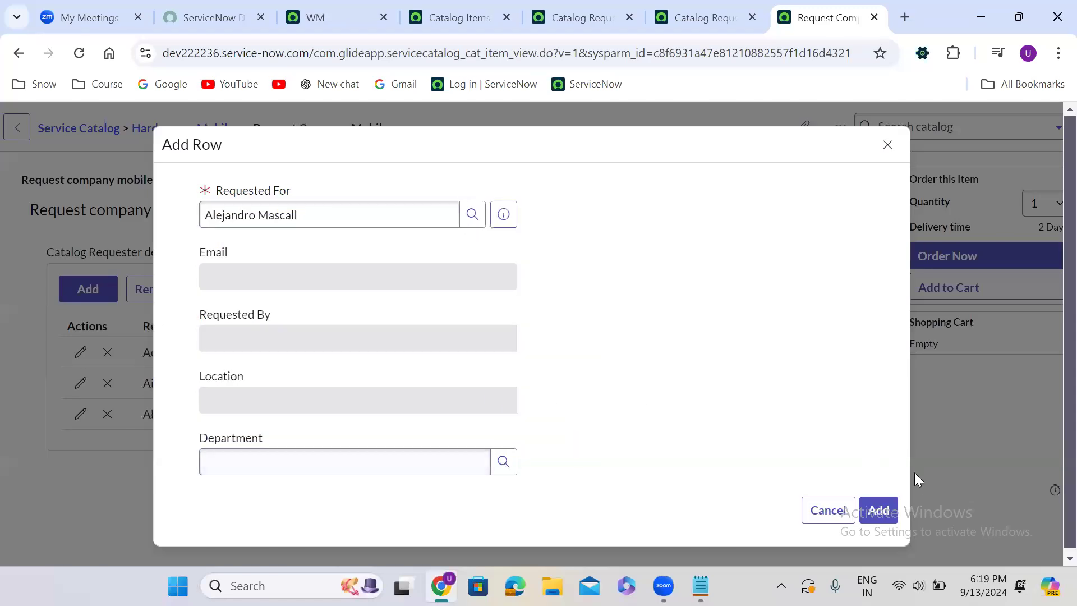
pyautogui.click(879, 510)
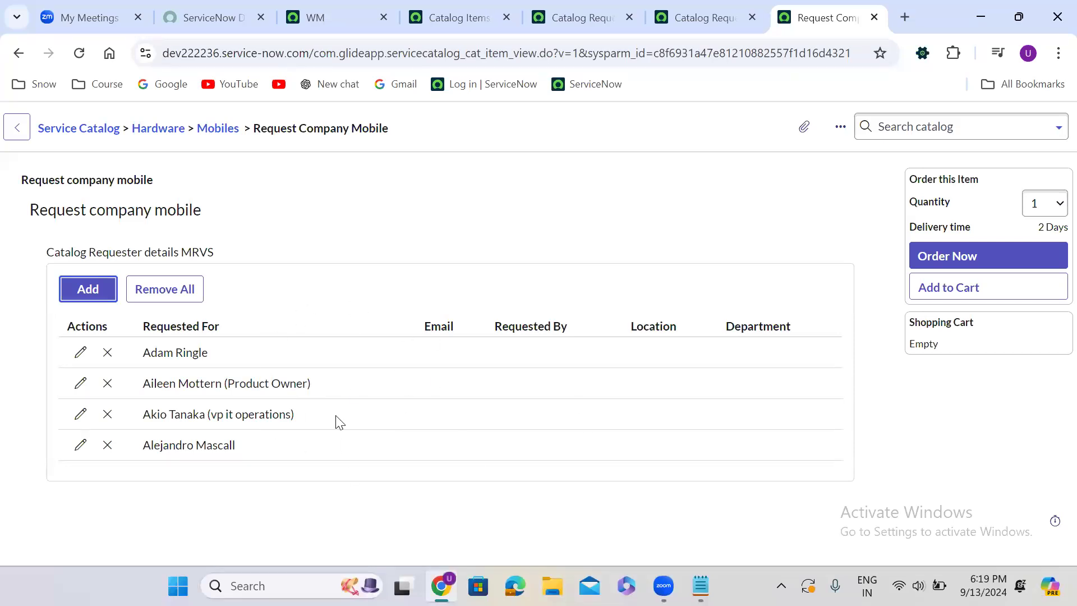
# Switch to the single-row Catalog Requester Details variable set and examine its settings for comparison
pyautogui.click(88, 289)
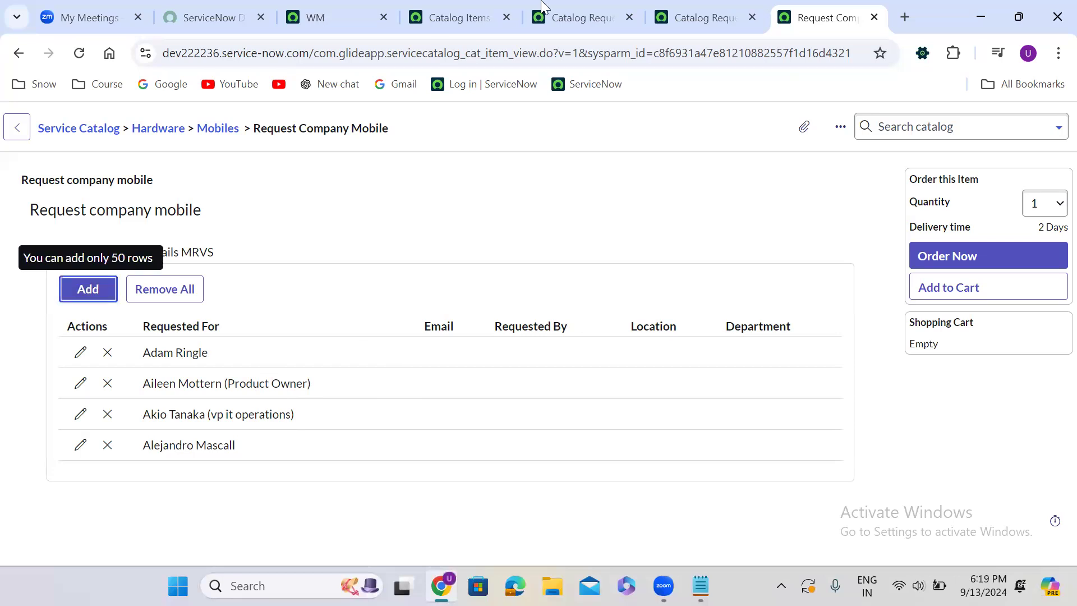
pyautogui.click(722, 5)
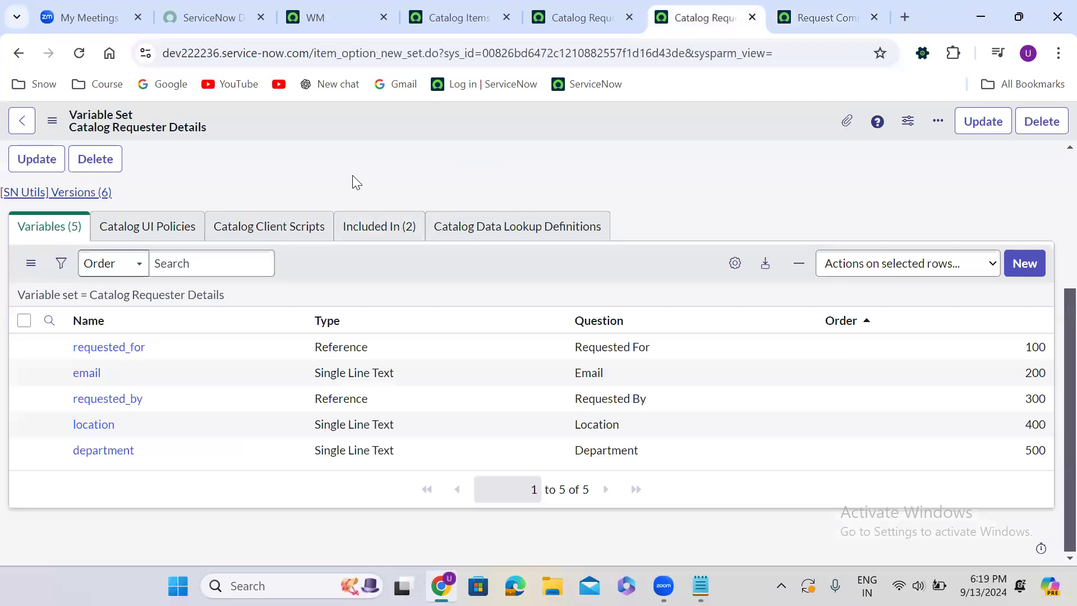
pyautogui.scroll(4, 352, 175)
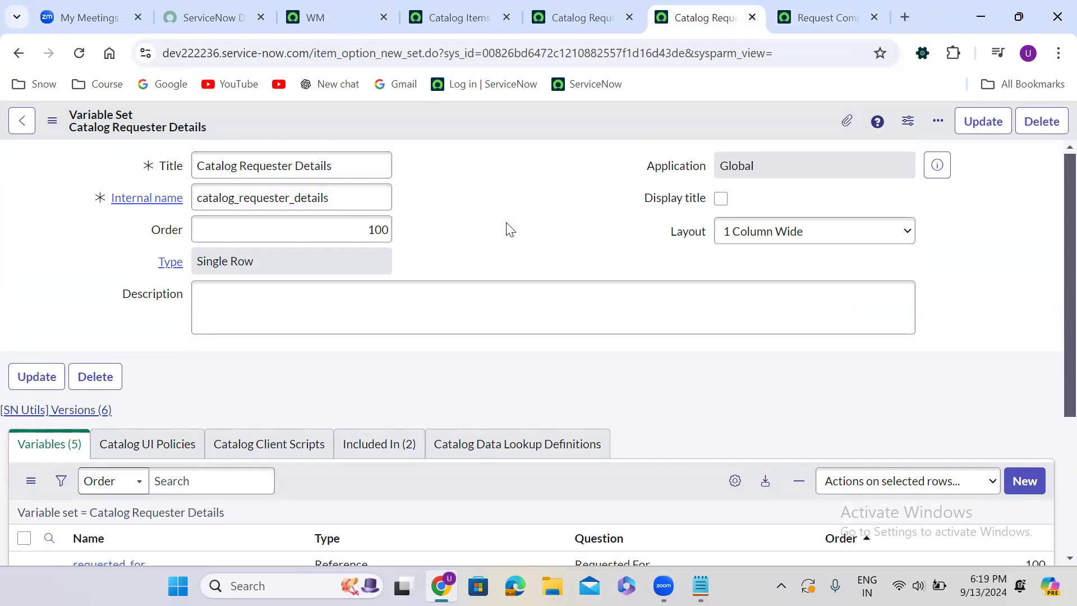
# Review the single-row Catalog Requester Details set's variables and the catalog items that include it, and close its page
pyautogui.scroll(-4, 506, 223)
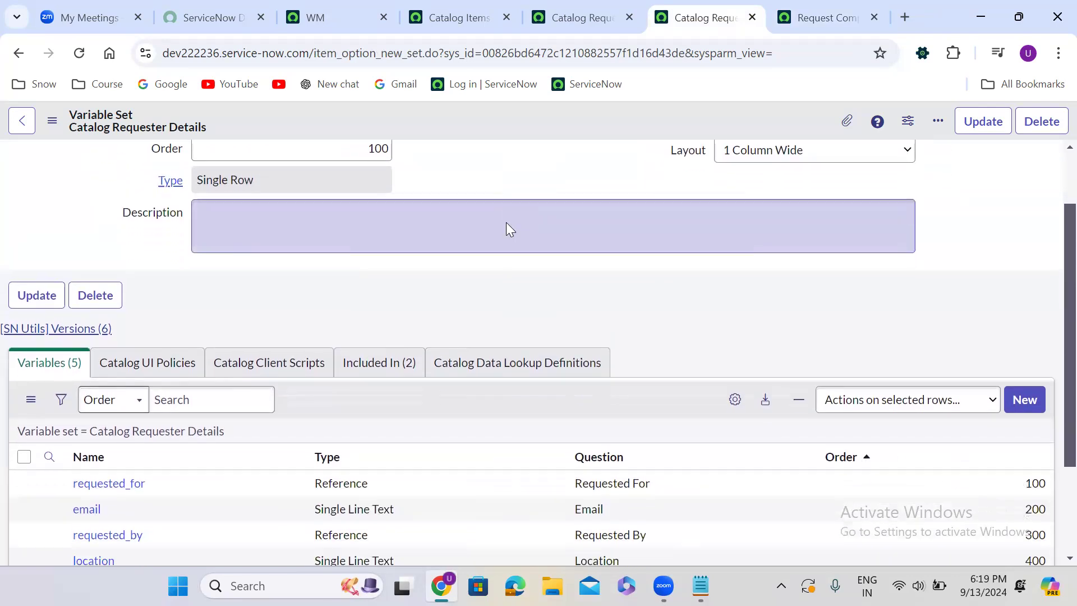
pyautogui.scroll(4, 508, 230)
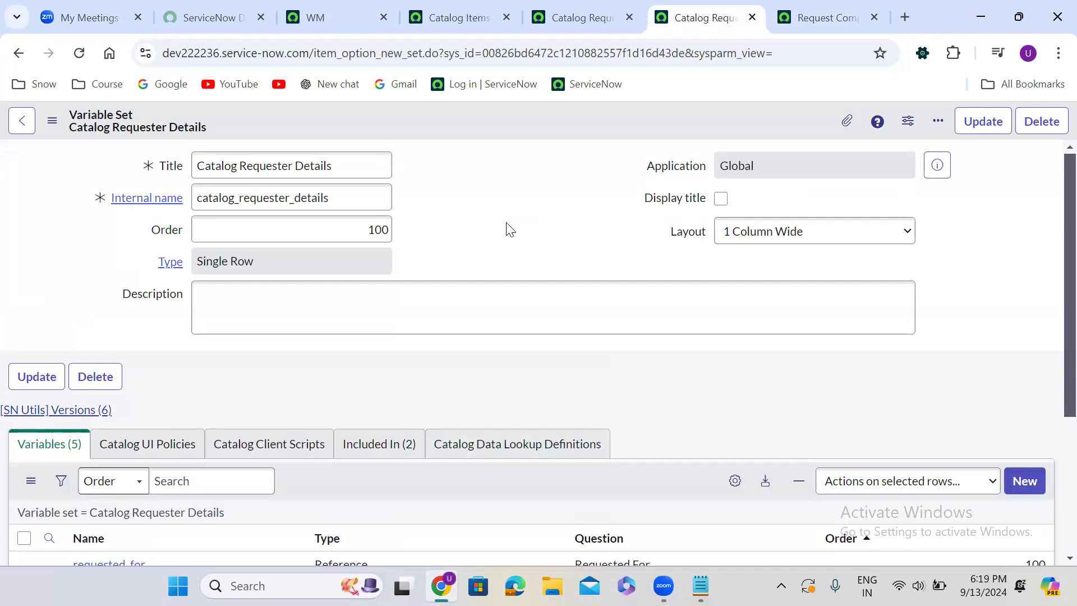
pyautogui.click(377, 443)
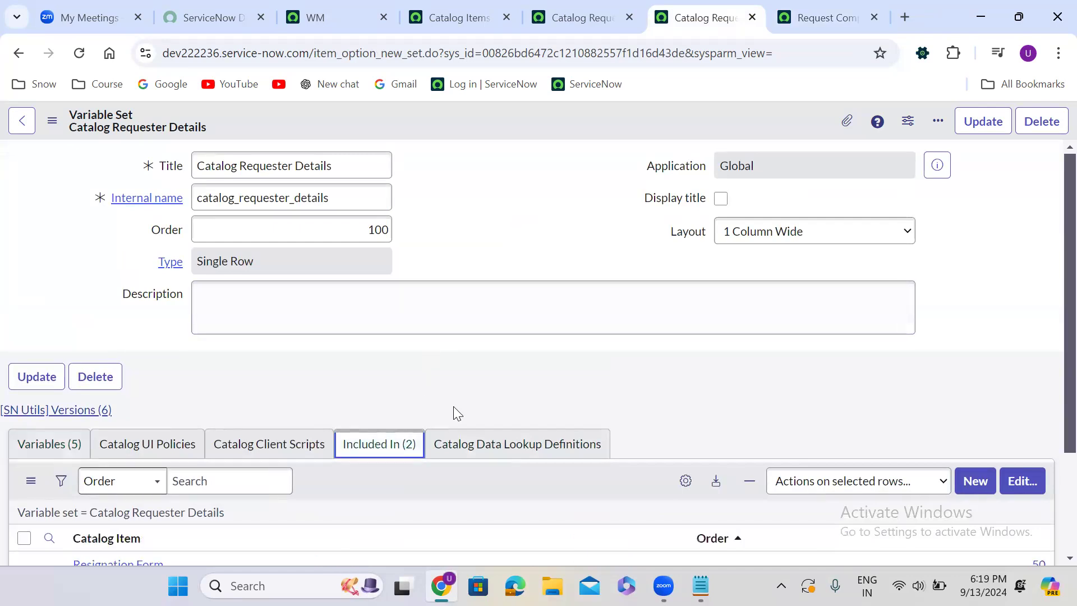
pyautogui.scroll(-1, 506, 388)
pyautogui.scroll(-2, 506, 388)
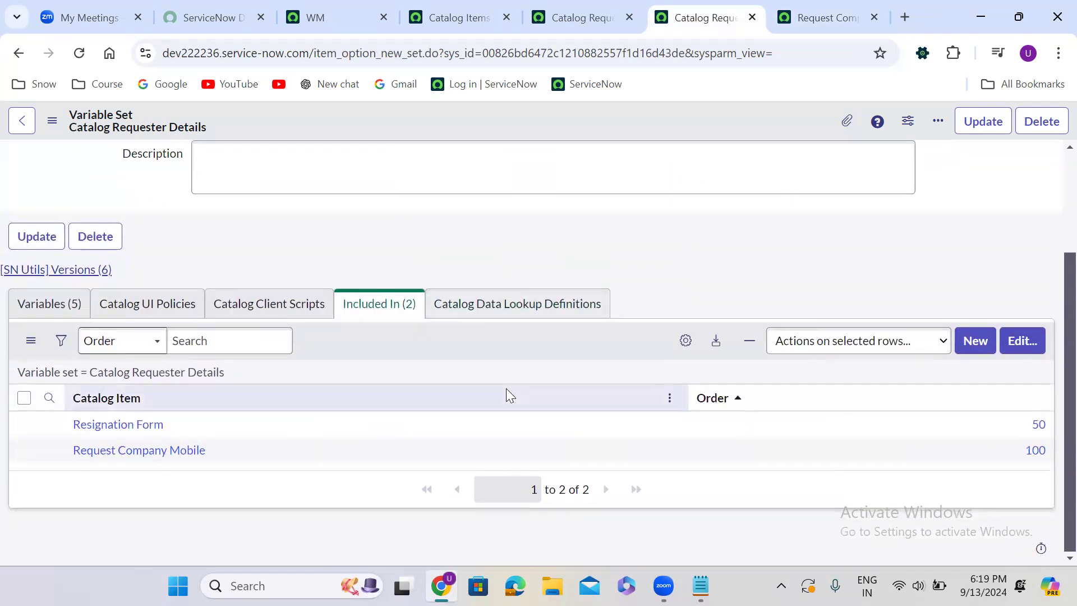
pyautogui.scroll(3, 506, 388)
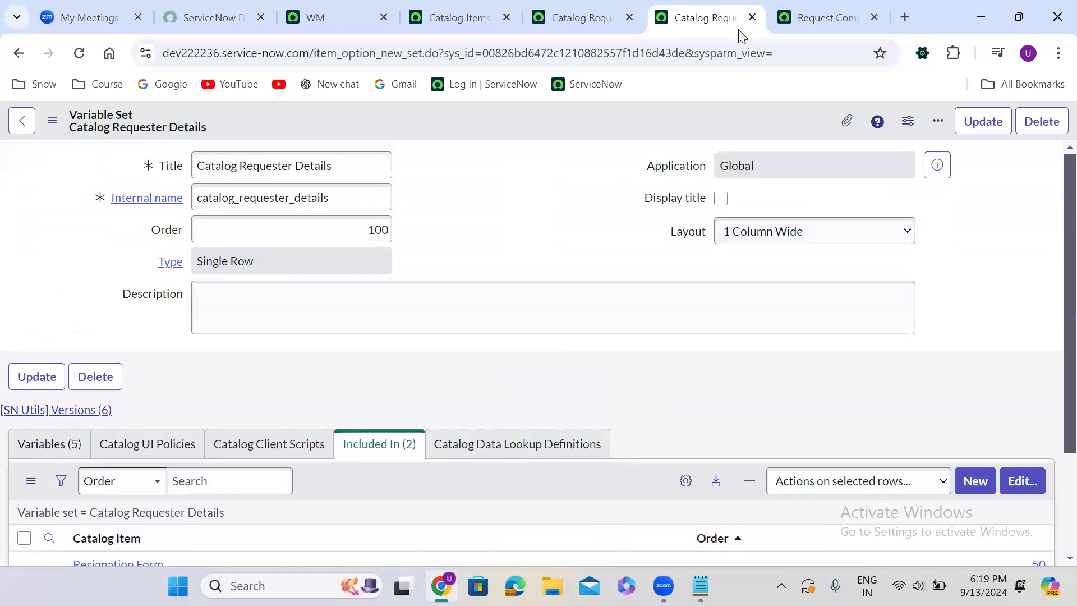
pyautogui.click(751, 17)
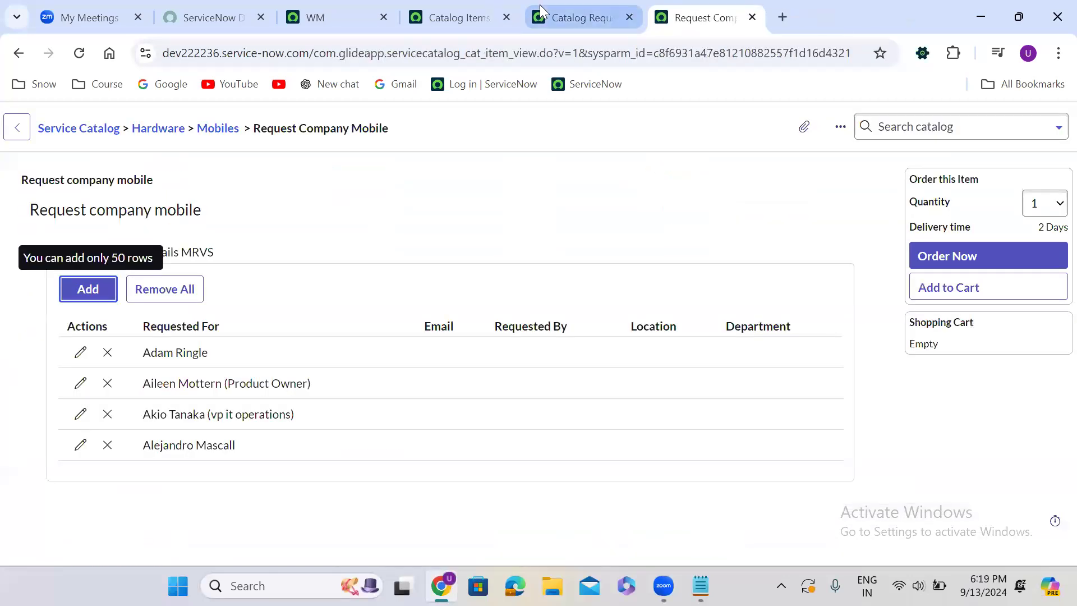
# Set the variable set attributes of Catalog Requester details MRVS to max_length=4 and save the record
pyautogui.click(542, 11)
pyautogui.click(739, 197)
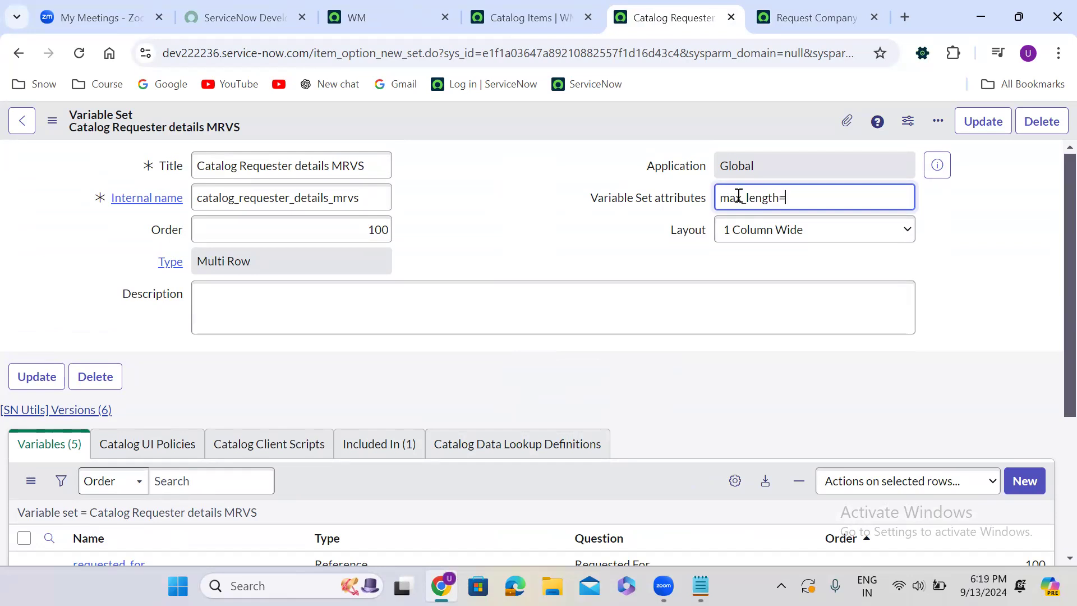
pyautogui.rightClick(504, 120)
pyautogui.click(566, 133)
# Reload the Request Company Mobile order page, discarding the entered rows, and check how many rows the table allows
pyautogui.click(772, 7)
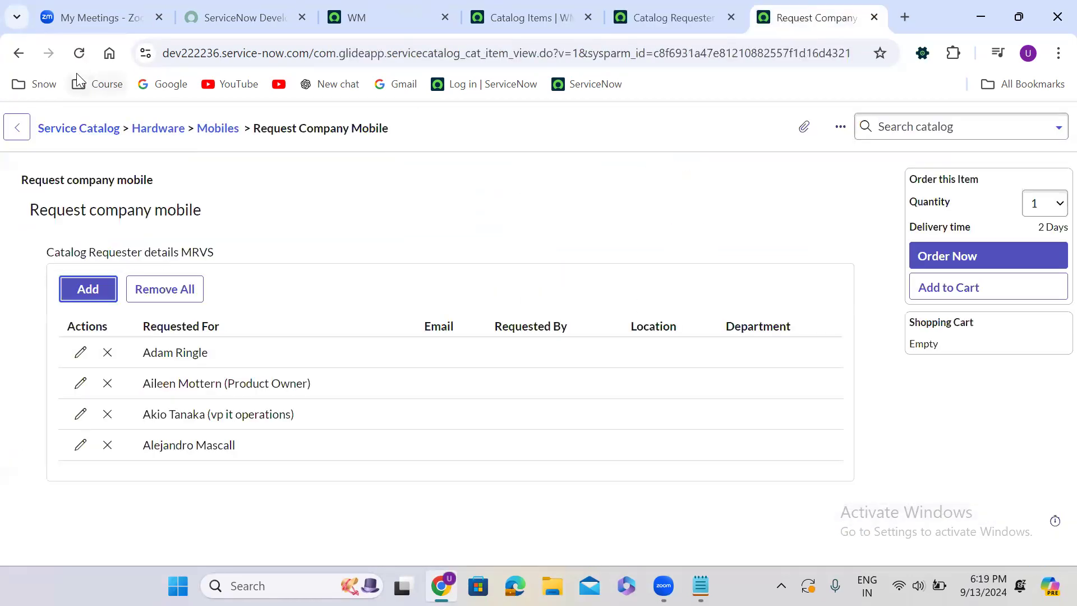
pyautogui.click(79, 52)
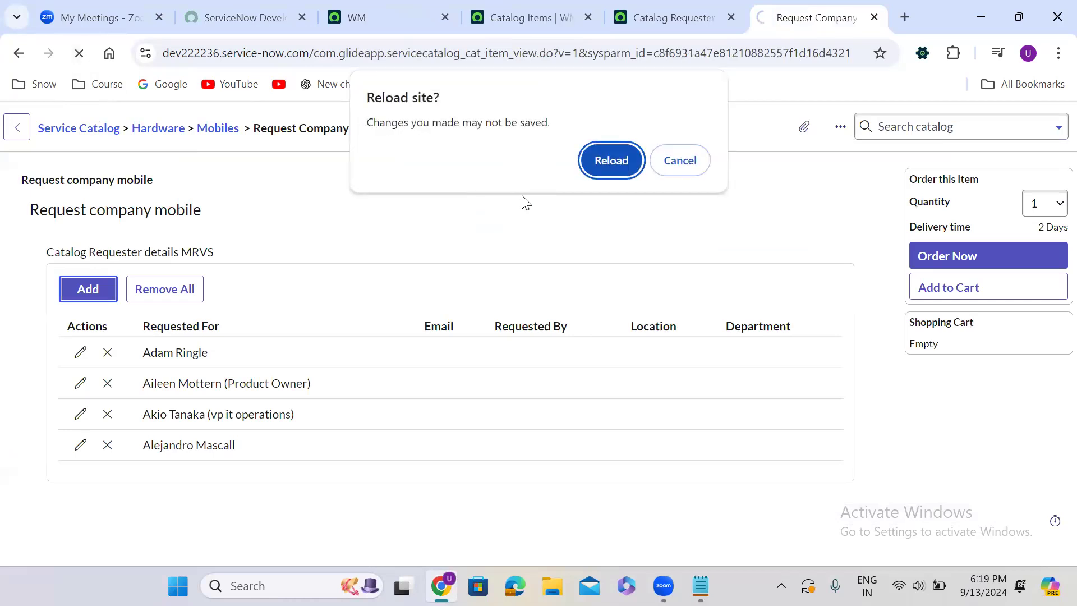
pyautogui.click(659, 160)
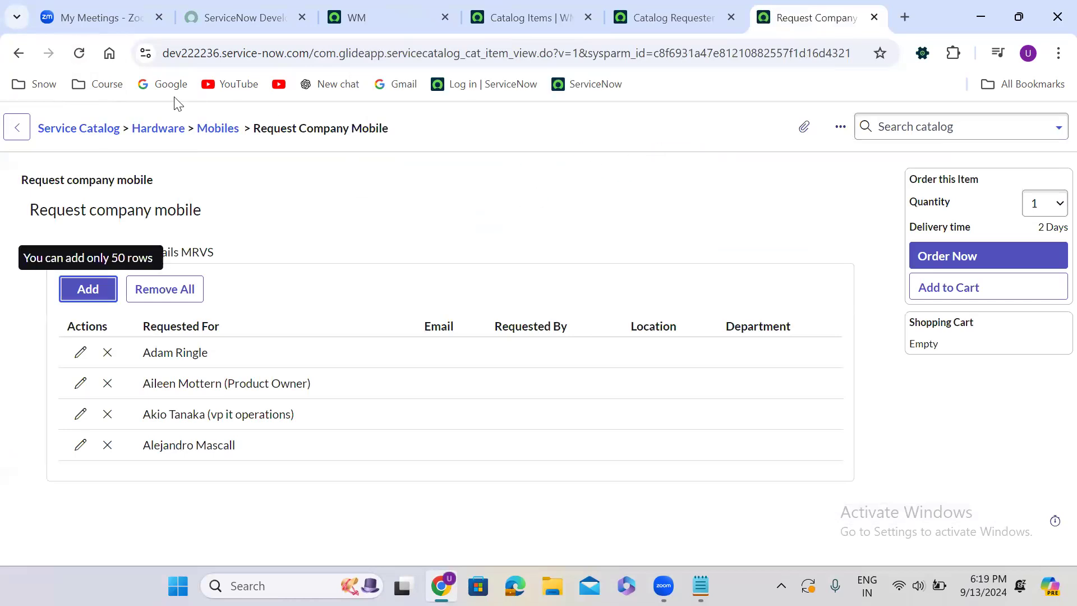
pyautogui.click(79, 53)
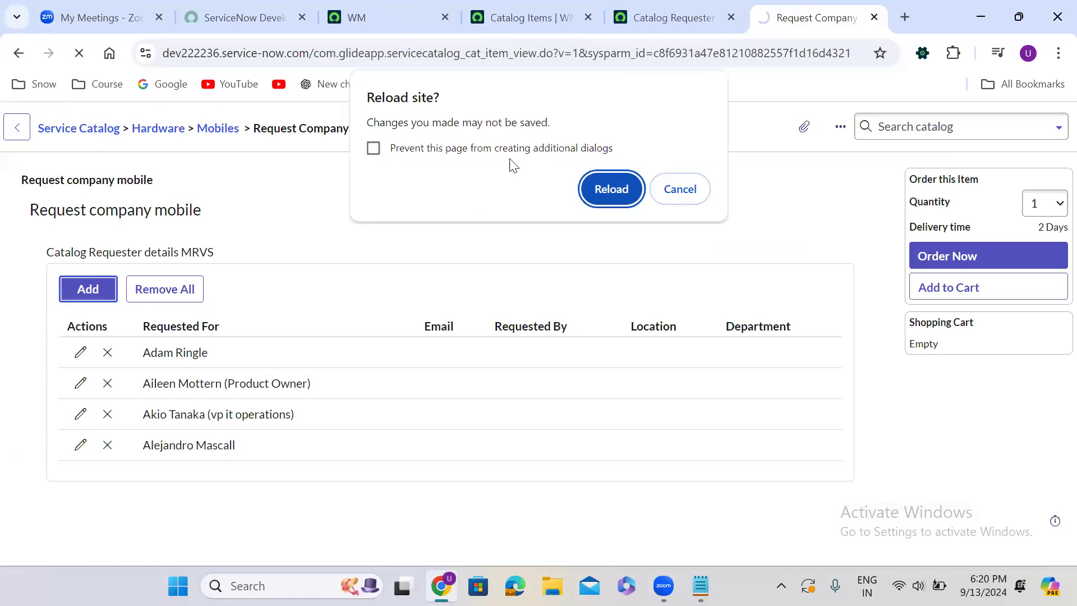
pyautogui.click(596, 194)
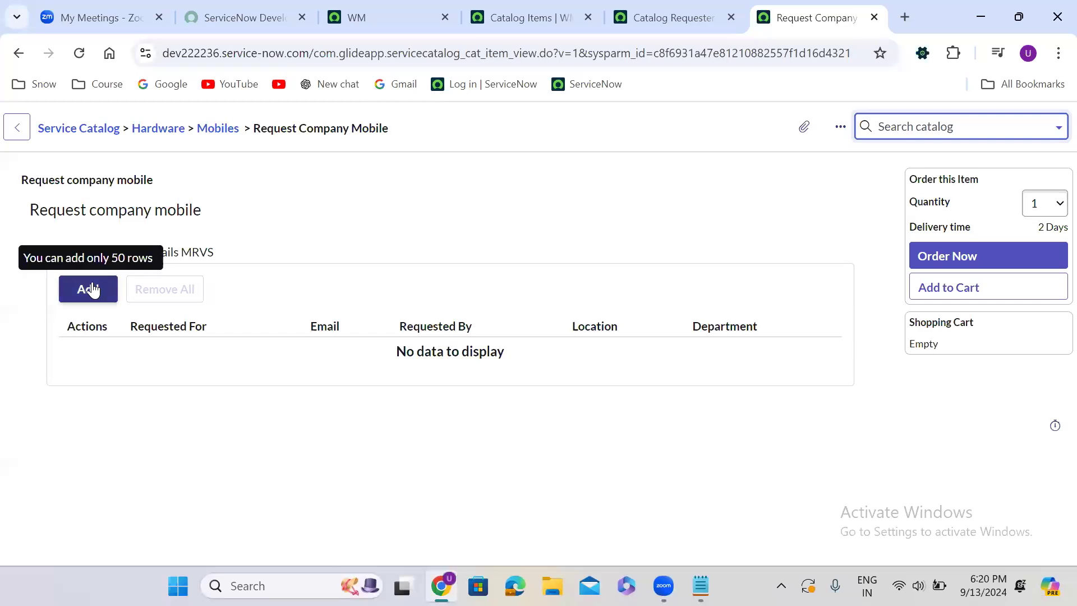
# Change the variable set attribute of Catalog Requester details MRVS to max_rows=4 and save the record
pyautogui.click(702, 21)
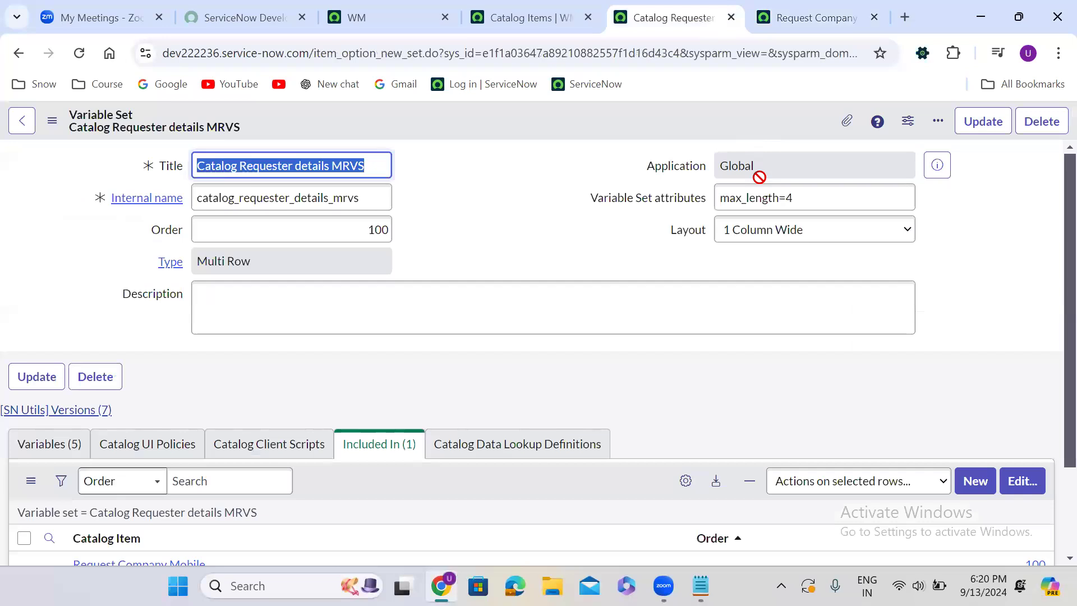
pyautogui.click(777, 200)
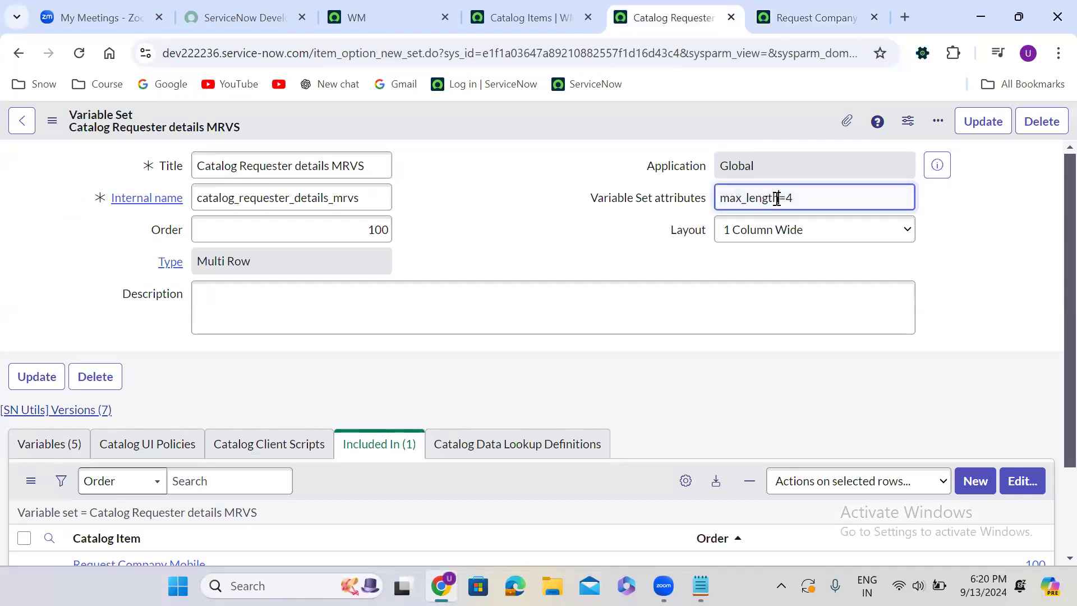
pyautogui.press('BackSpace')
pyautogui.press('BackSpace')
pyautogui.press('BackSpace')
pyautogui.press('BackSpace')
pyautogui.press('BackSpace')
pyautogui.write('rows')
pyautogui.rightClick(532, 132)
pyautogui.click(580, 138)
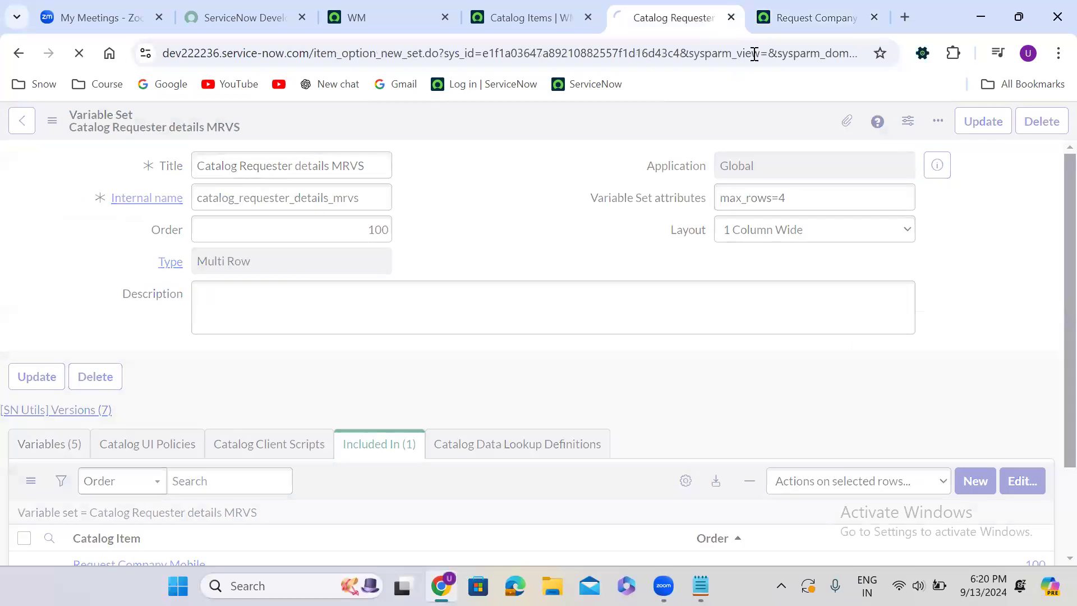
# Refresh the Request Company Mobile order form with the new row limit and review the MRVS set's attribute and included catalog items
pyautogui.click(789, 17)
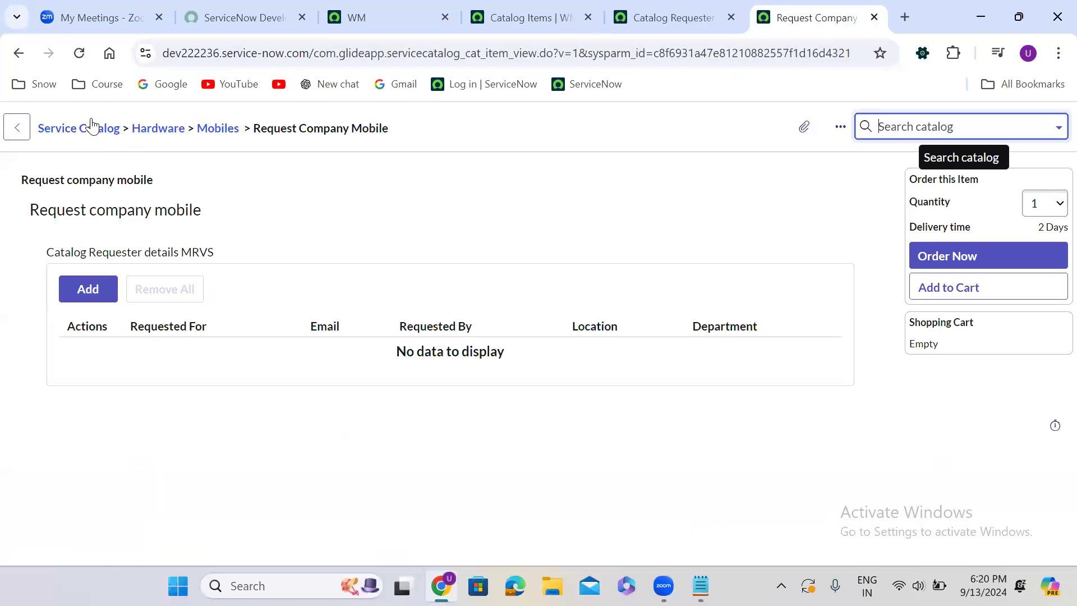
pyautogui.click(78, 54)
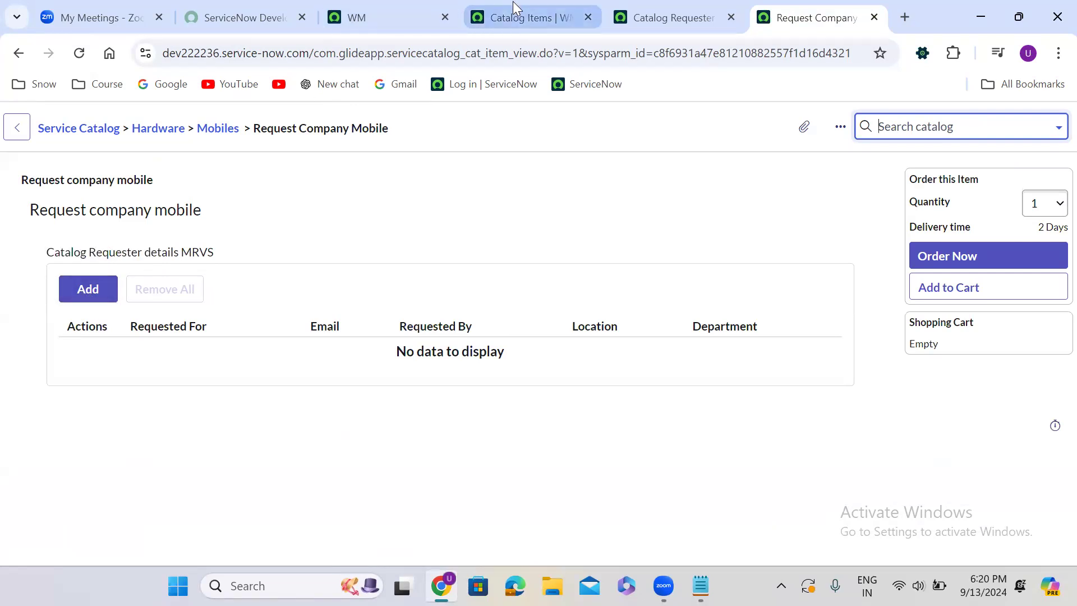
pyautogui.click(636, 11)
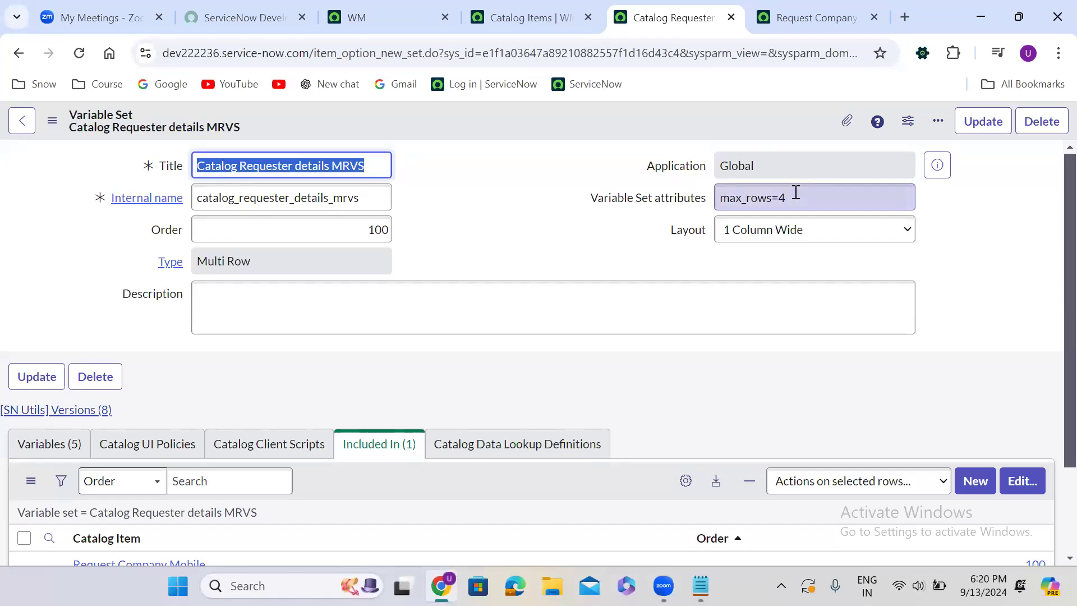
pyautogui.click(474, 247)
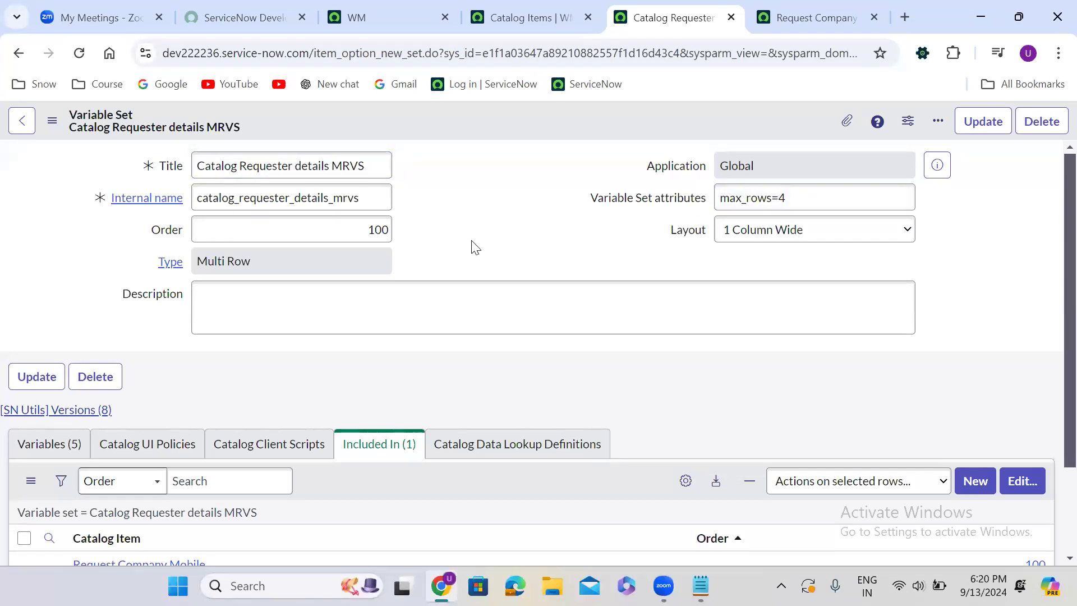
pyautogui.scroll(-2, 474, 247)
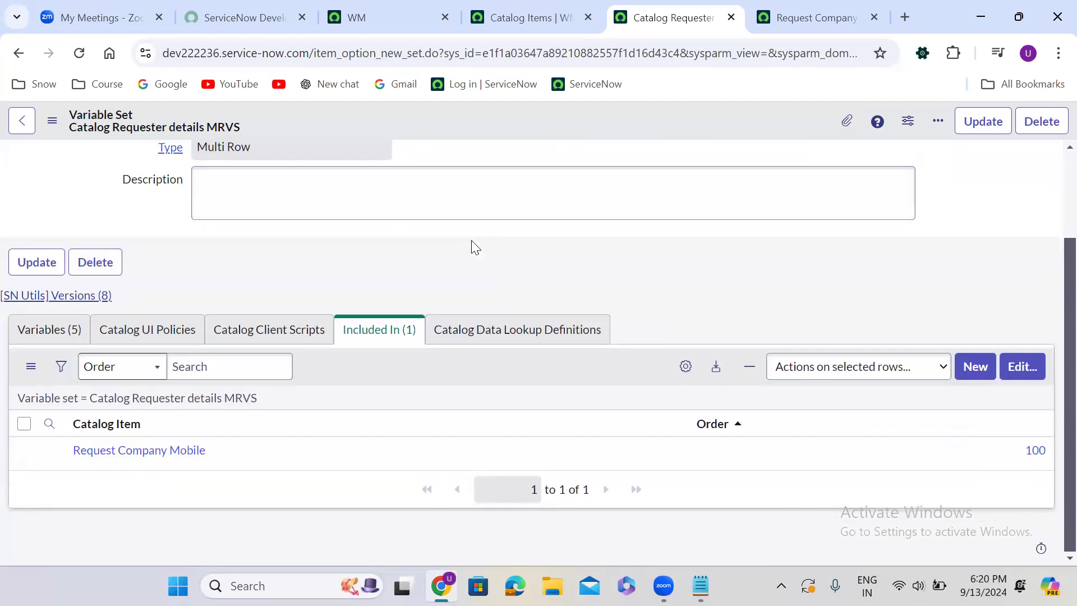
pyautogui.scroll(2, 474, 247)
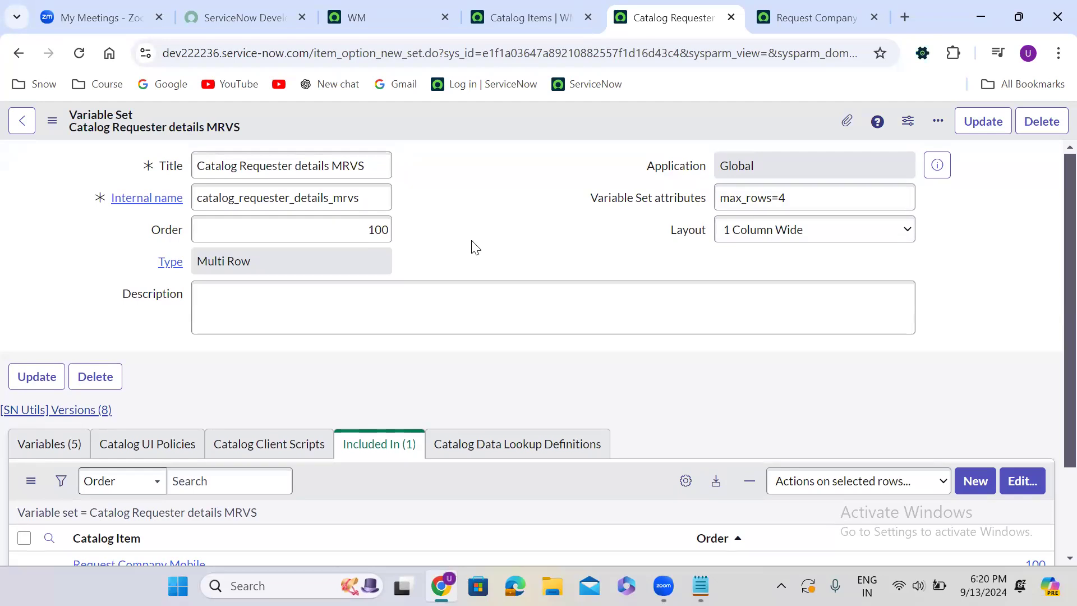
# Open the Request Company Mobile record from the catalog items list in a new browser tab
pyautogui.click(532, 18)
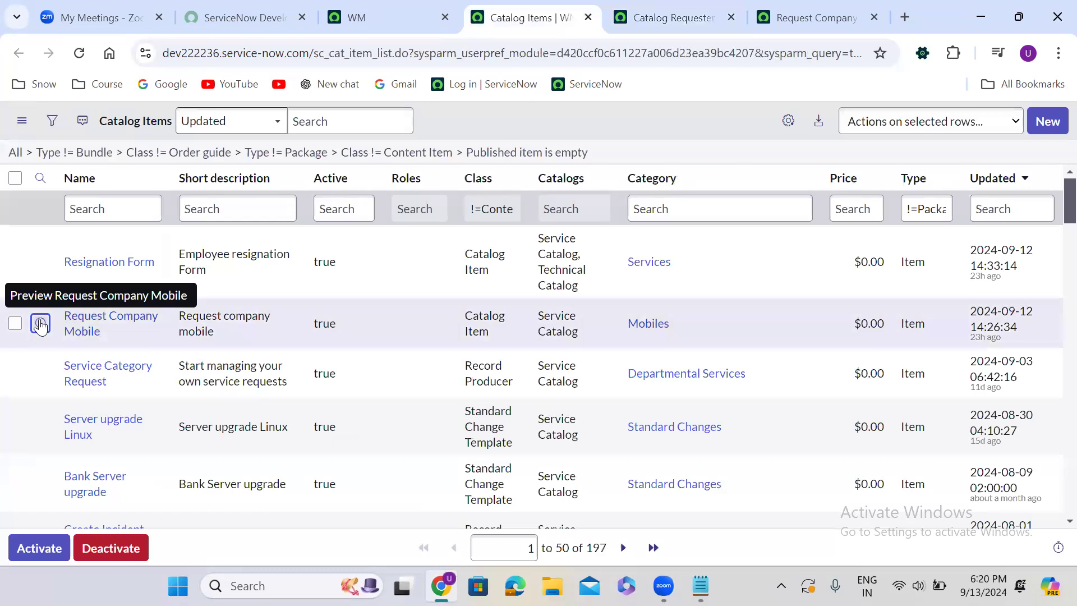
pyautogui.rightClick(40, 324)
pyautogui.click(152, 125)
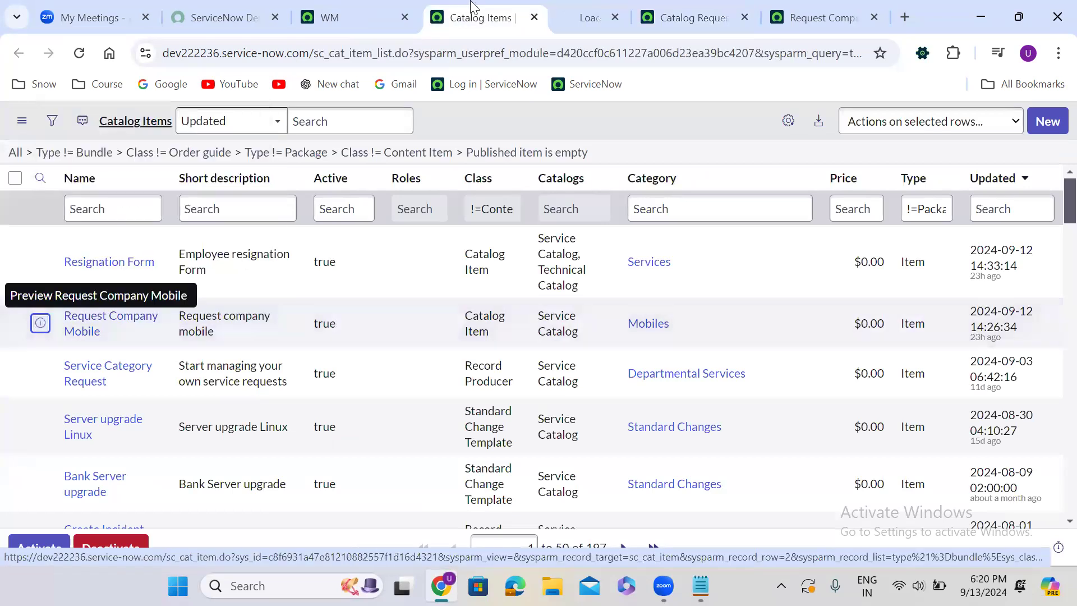
pyautogui.click(566, 17)
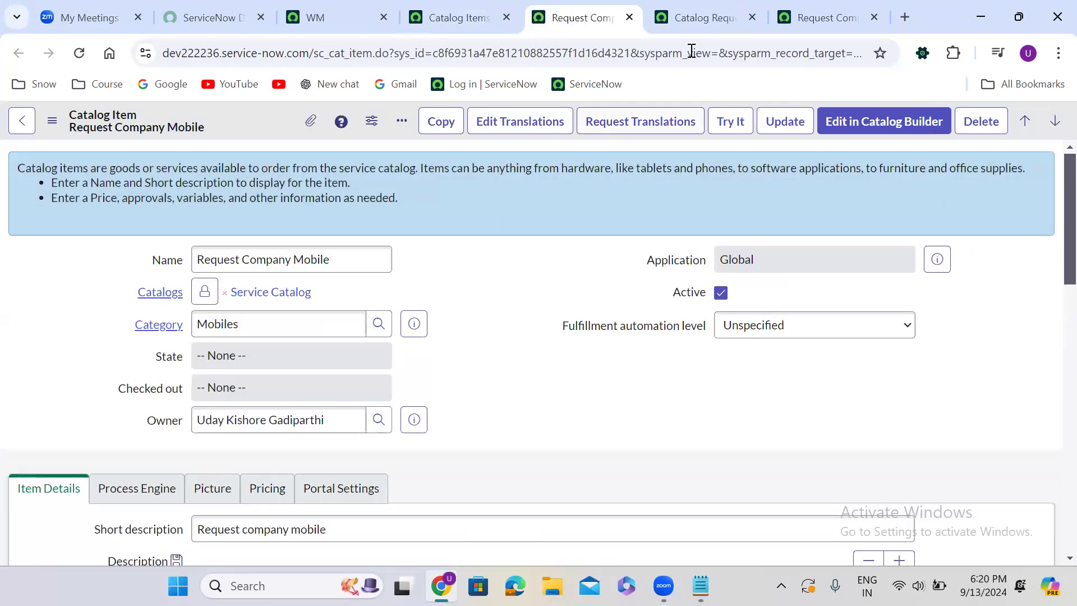
# Examine the catalog client scripts and catalog UI policies attached to the Catalog Requester details MRVS variable set
pyautogui.click(704, 8)
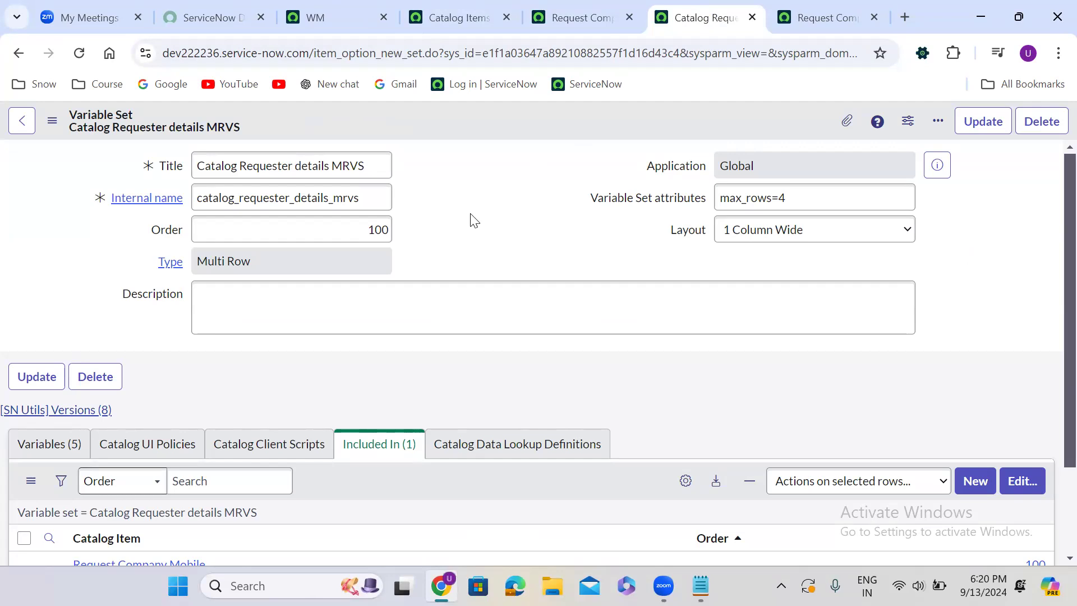
pyautogui.click(293, 444)
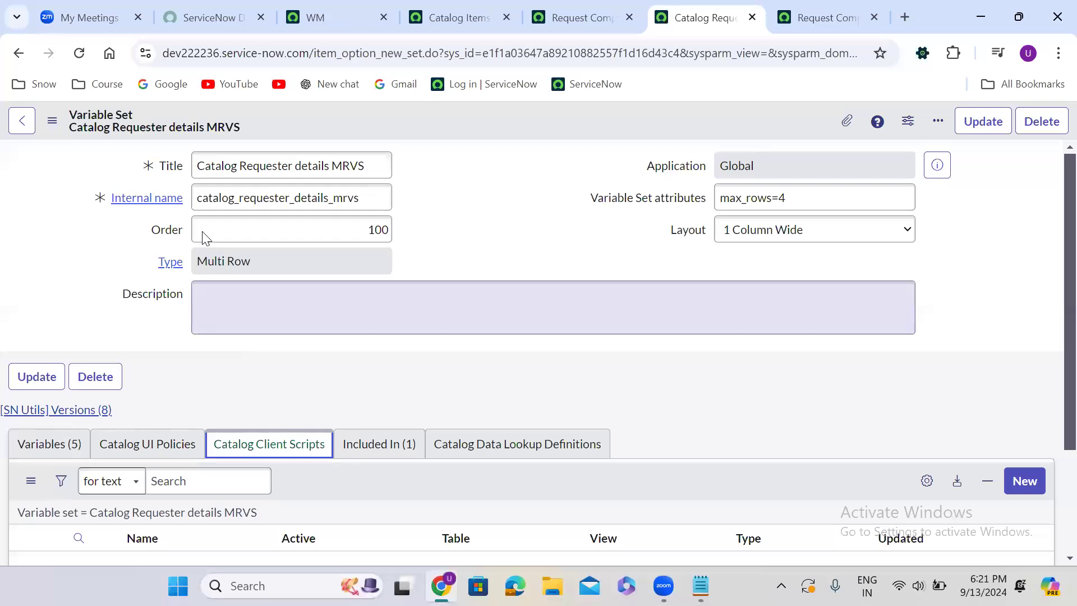
pyautogui.click(148, 445)
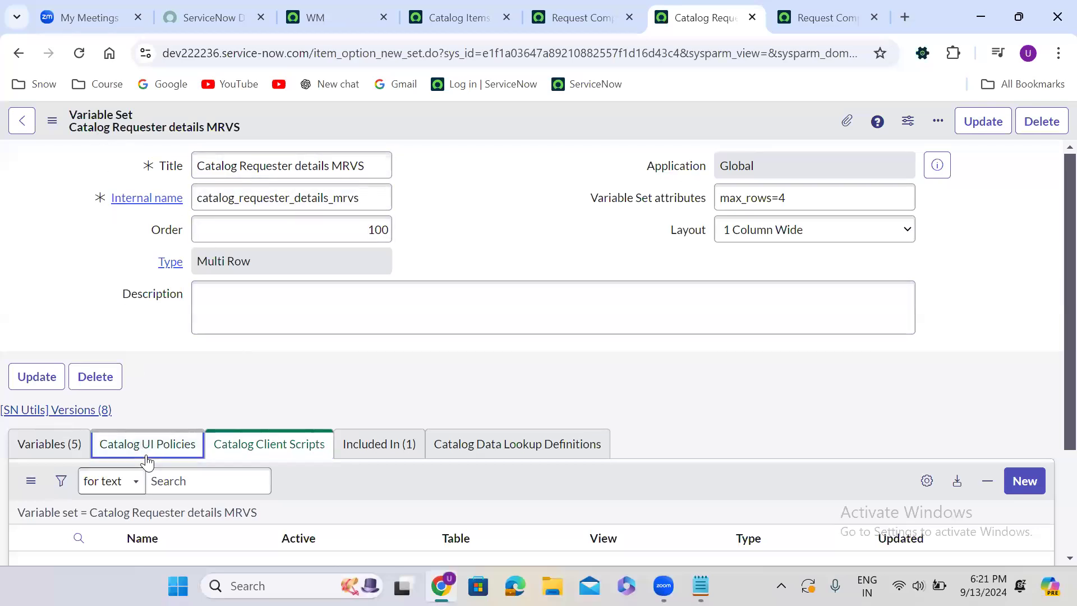
# Compare the catalog UI policies and catalog client scripts defined on the Request Company Mobile catalog item
pyautogui.click(575, 17)
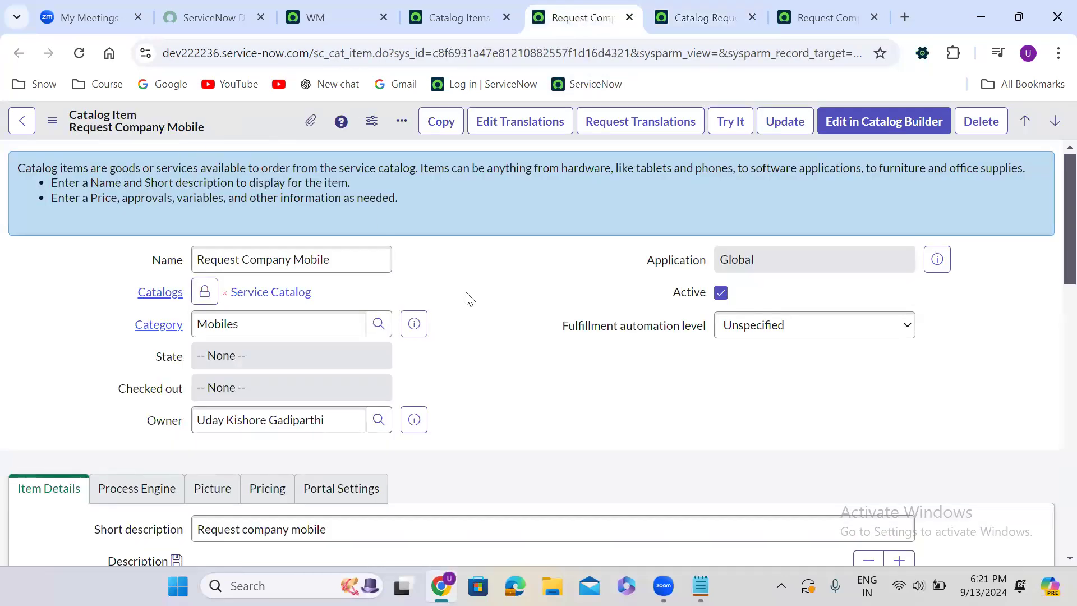
pyautogui.scroll(-15, 470, 299)
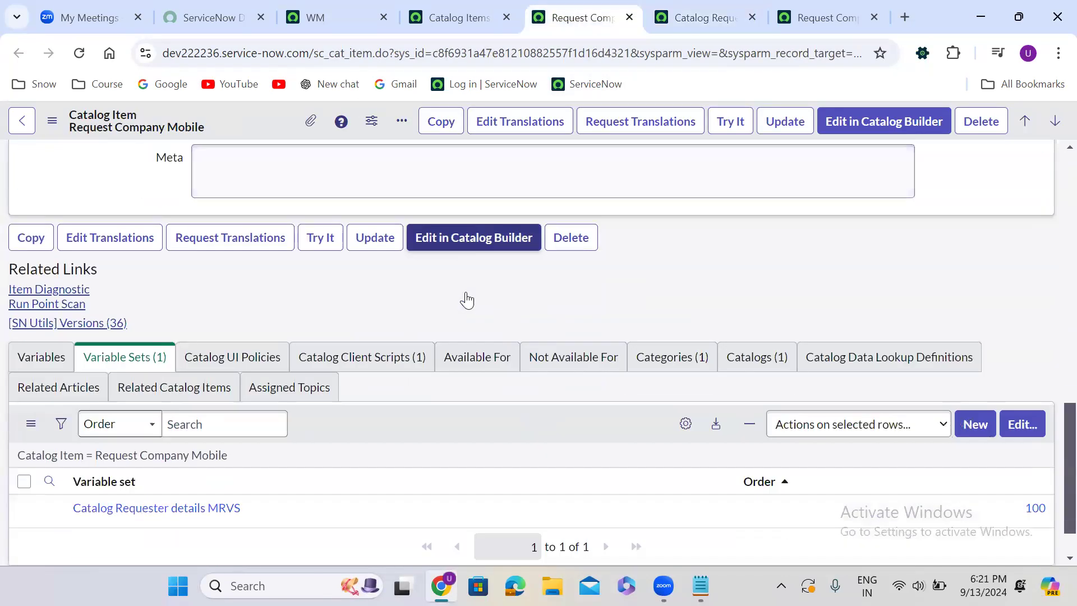
pyautogui.scroll(-1, 466, 301)
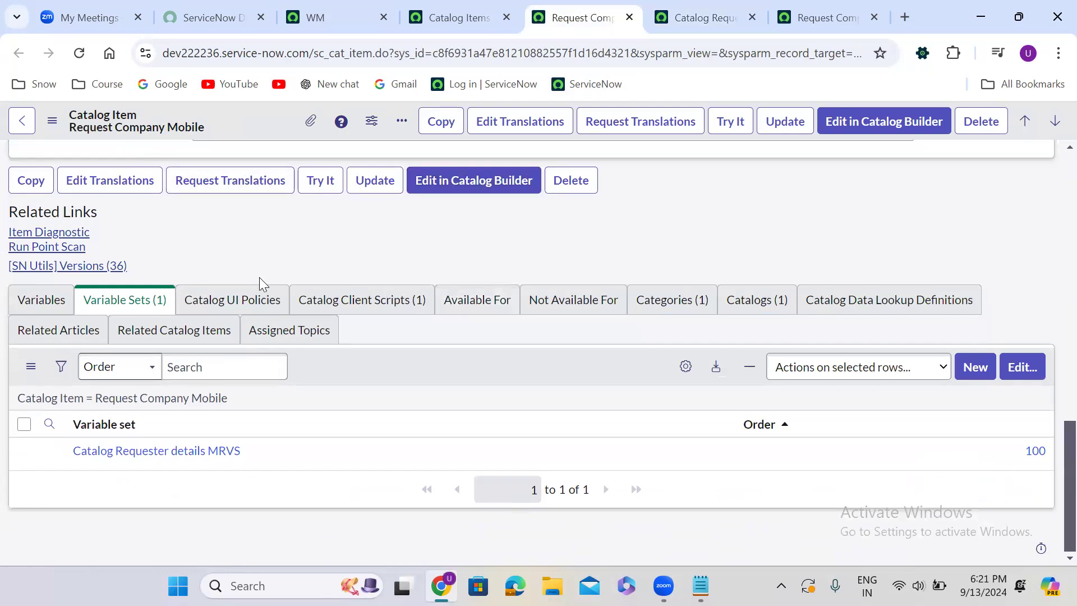
pyautogui.click(259, 298)
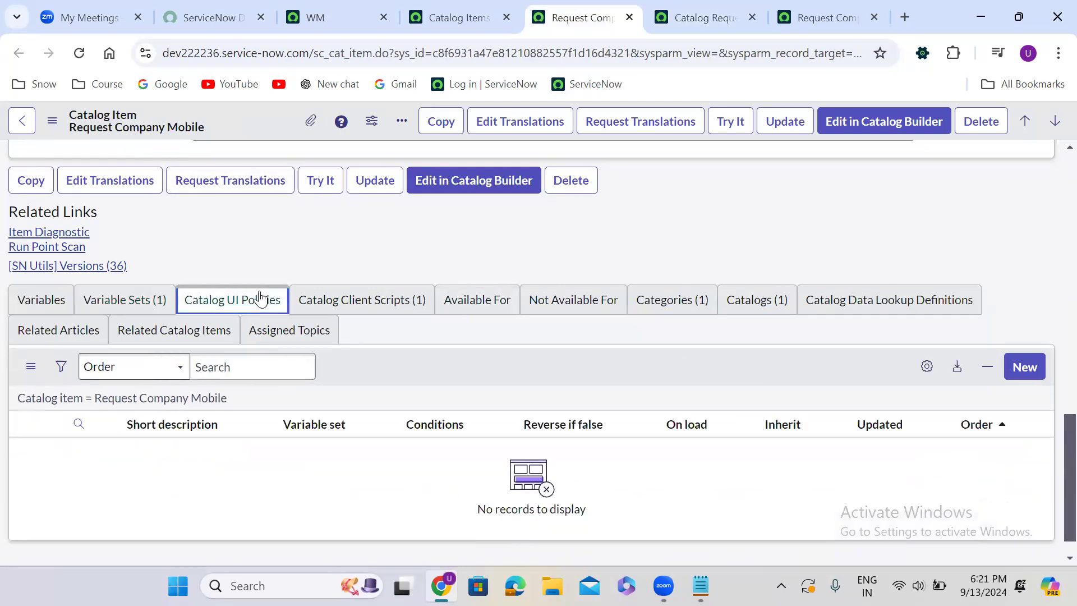
pyautogui.click(334, 305)
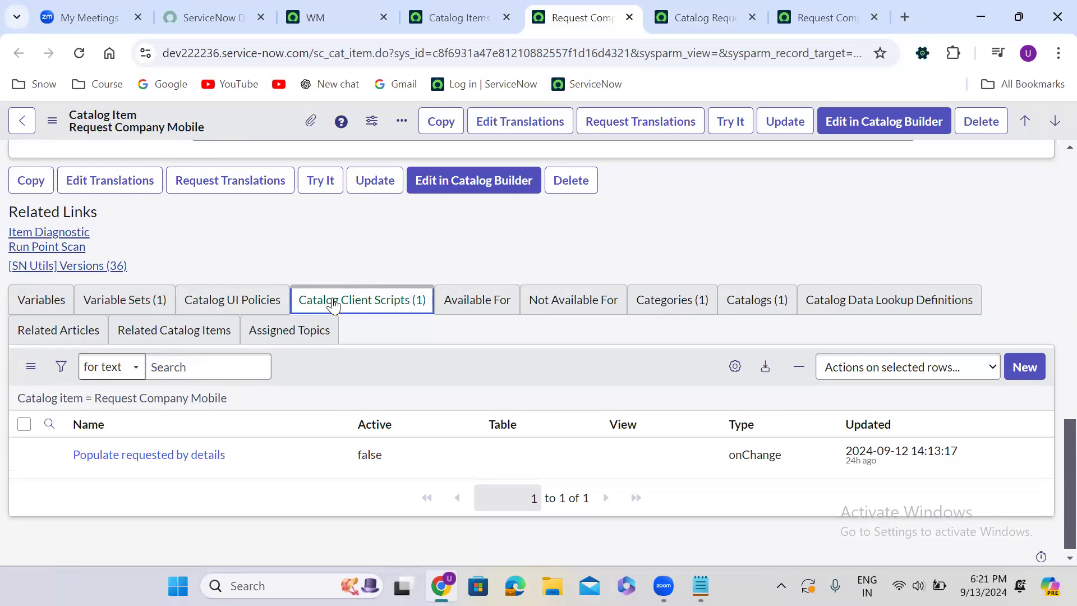
pyautogui.click(273, 298)
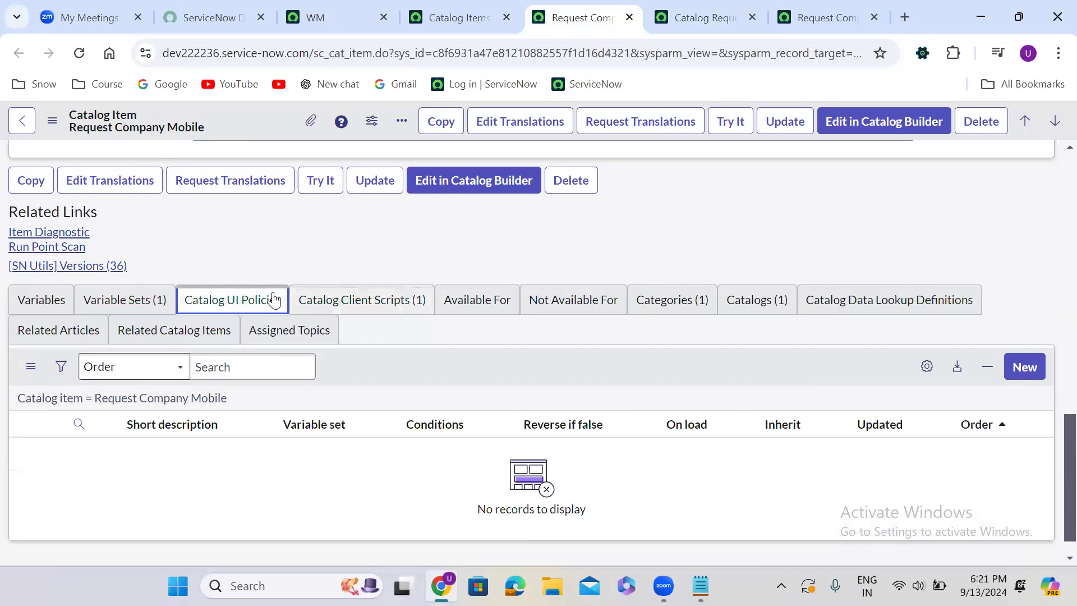
pyautogui.click(369, 306)
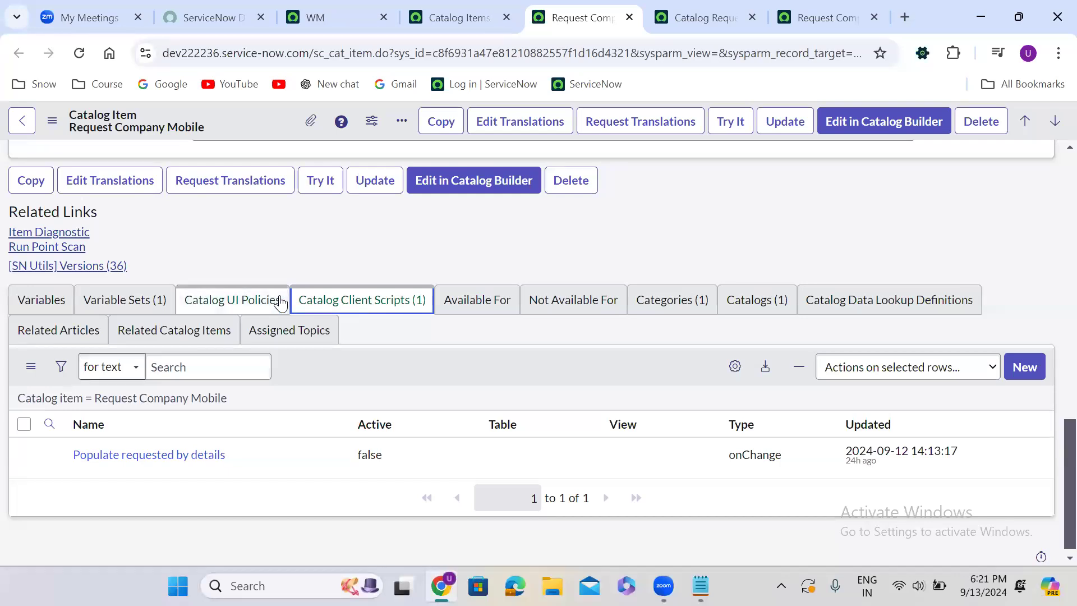
pyautogui.click(282, 301)
pyautogui.click(342, 302)
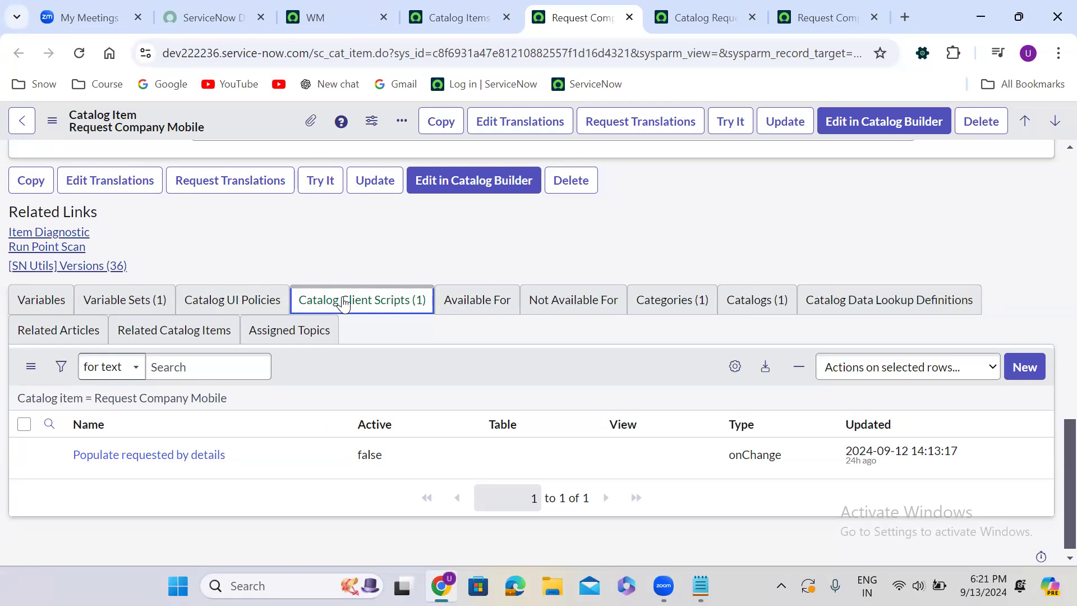
# Review the catalog client scripts, catalog UI policies and variables defined on the Catalog Requester details MRVS variable set
pyautogui.click(704, 18)
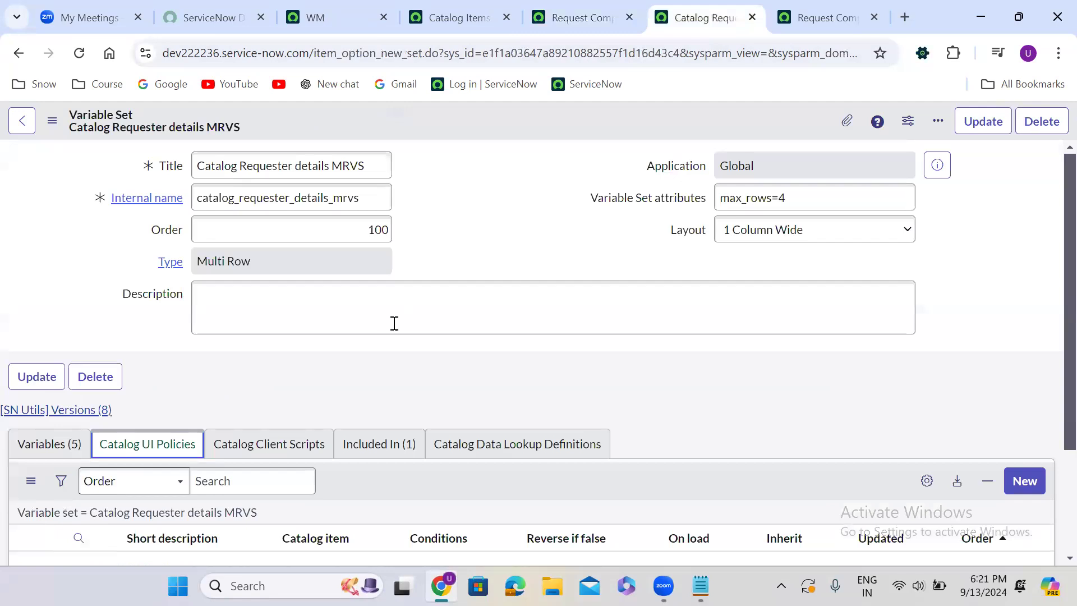
pyautogui.click(298, 437)
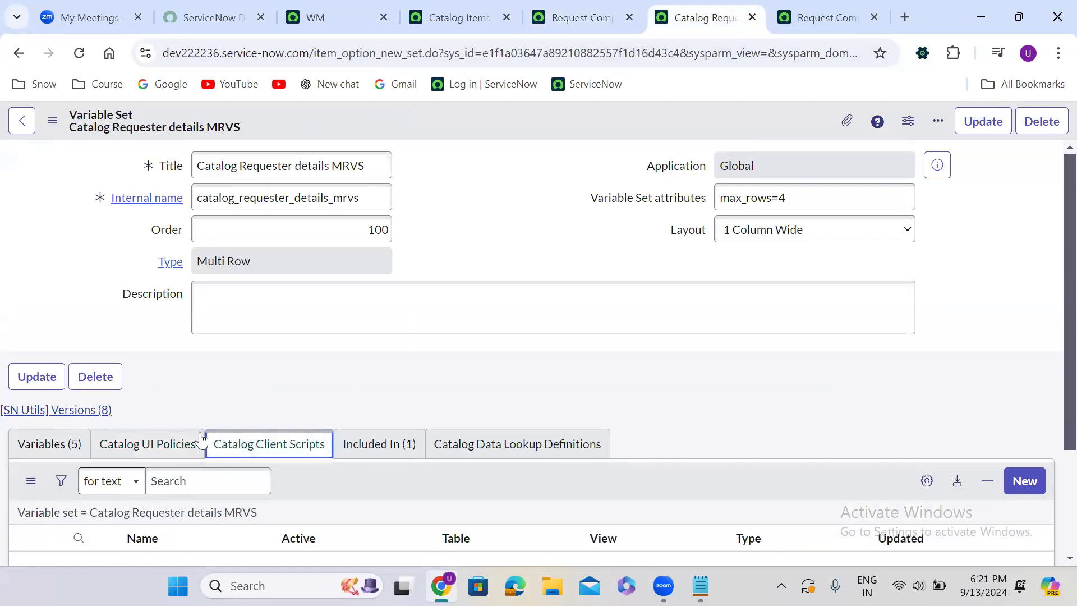
pyautogui.click(169, 440)
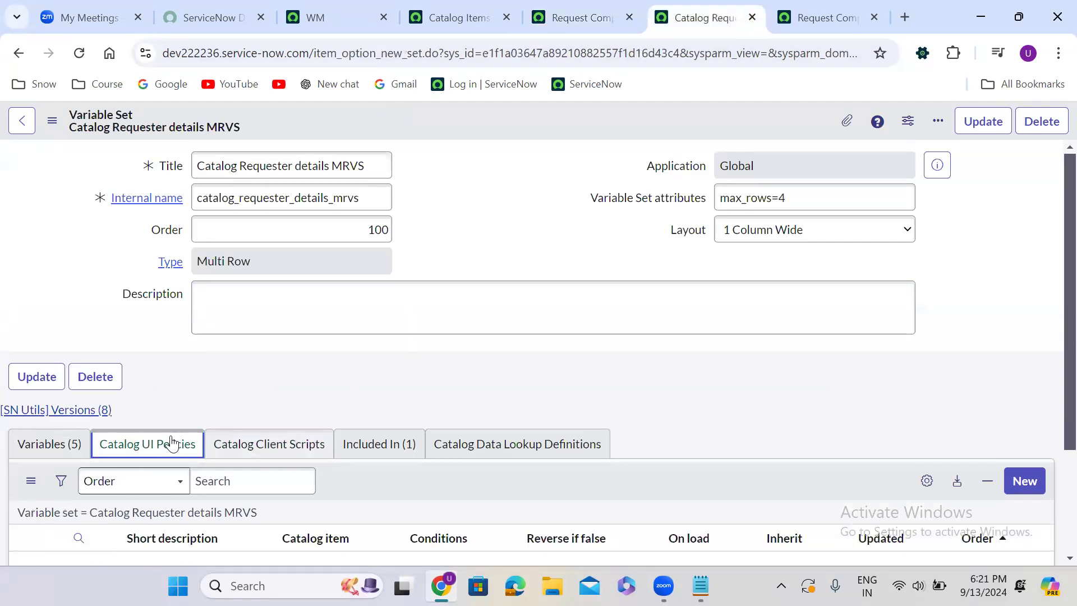
pyautogui.scroll(-1, 289, 373)
pyautogui.click(290, 378)
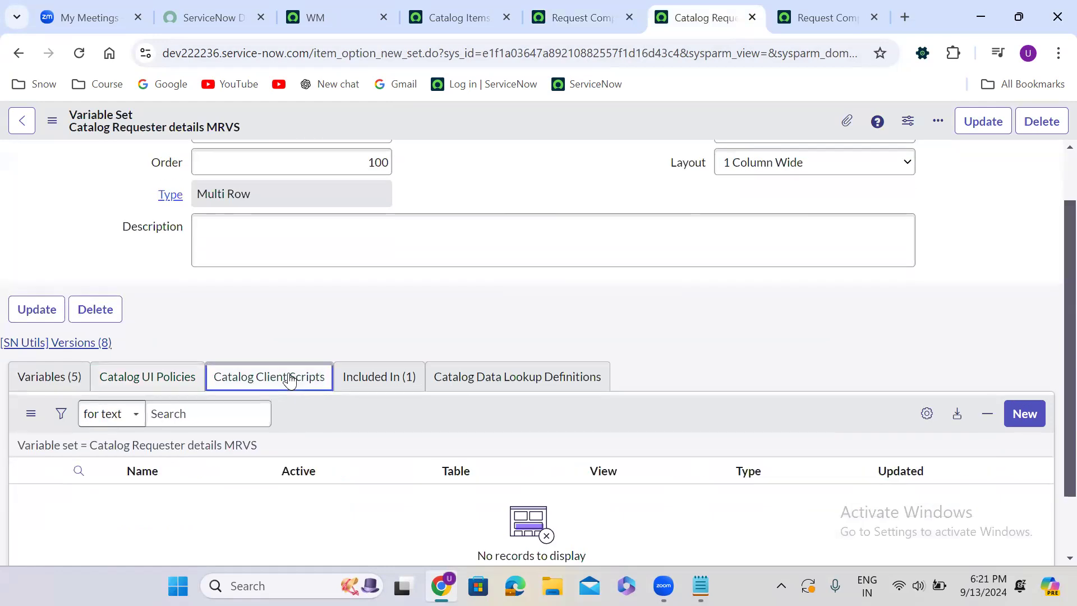
pyautogui.click(56, 379)
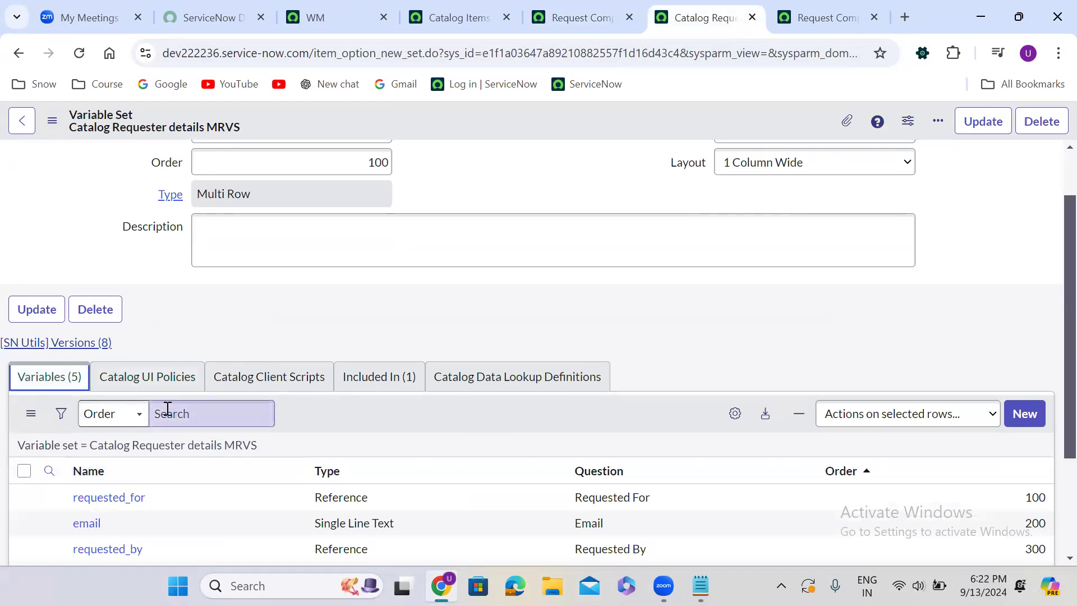
pyautogui.click(149, 376)
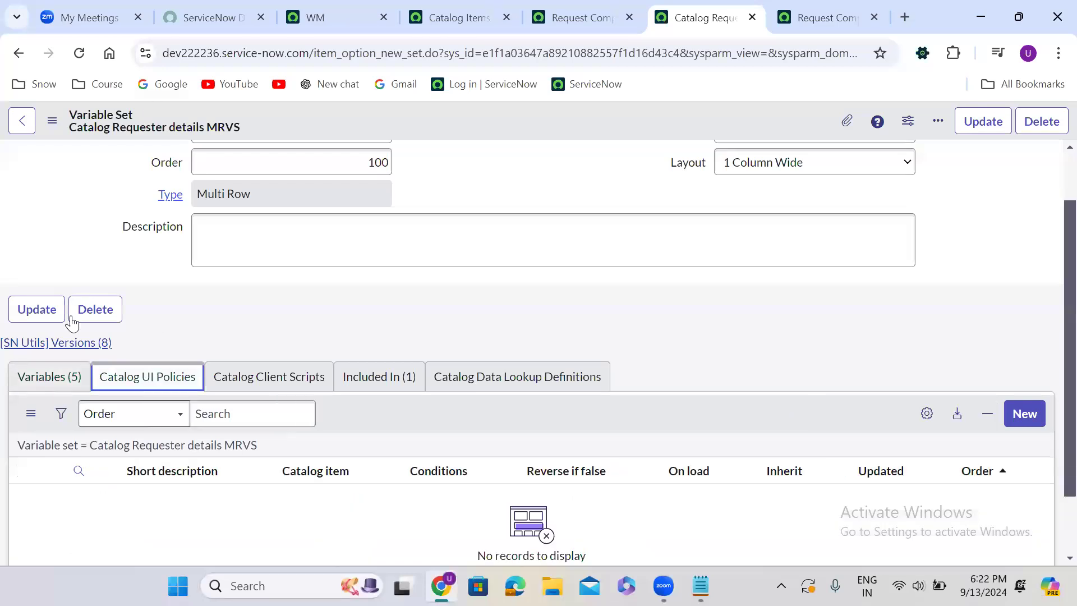
pyautogui.click(51, 379)
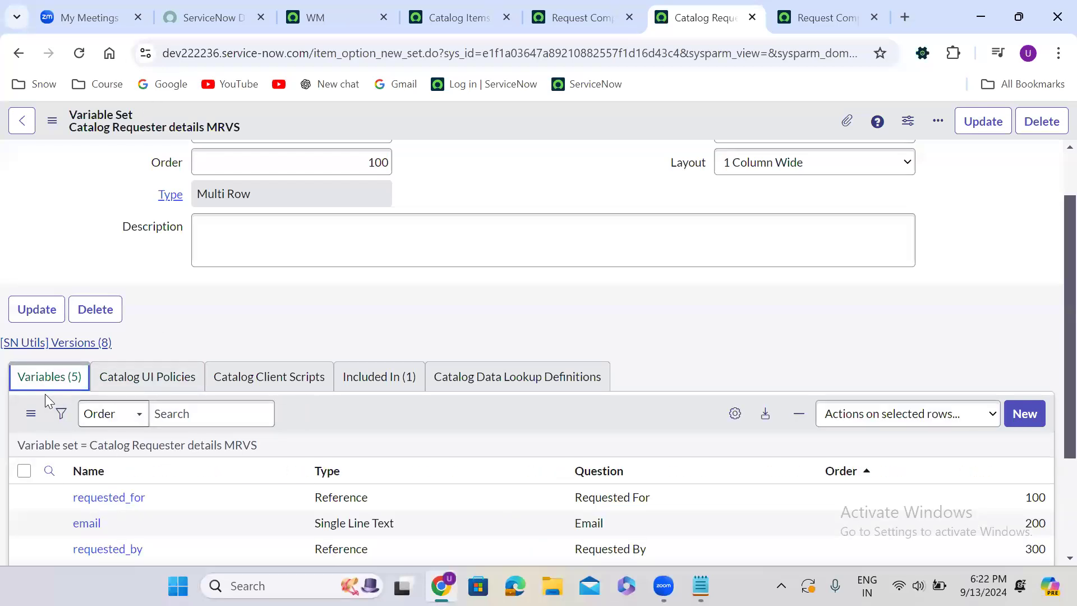
# Compare the Request Company Mobile item's catalog UI policies, client scripts and variable sets with the MRVS set's variables
pyautogui.click(576, 16)
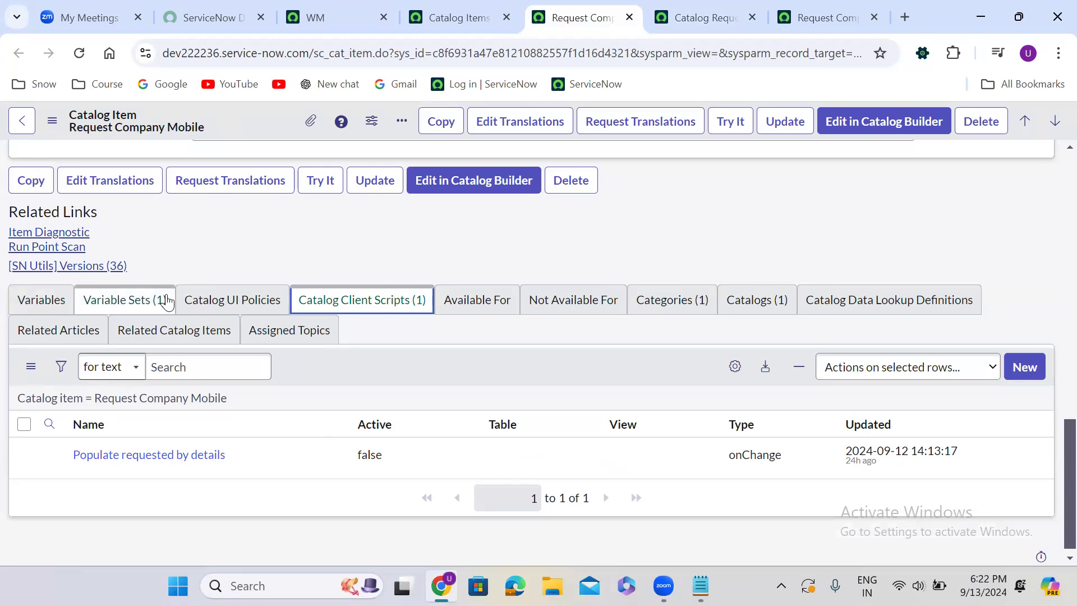
pyautogui.click(232, 303)
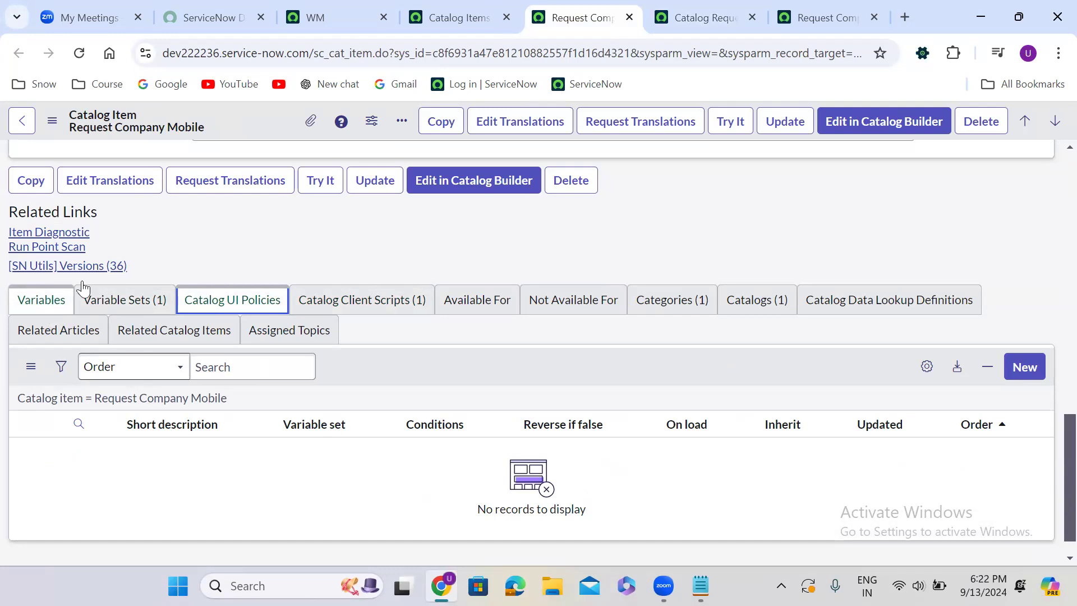
pyautogui.click(687, 17)
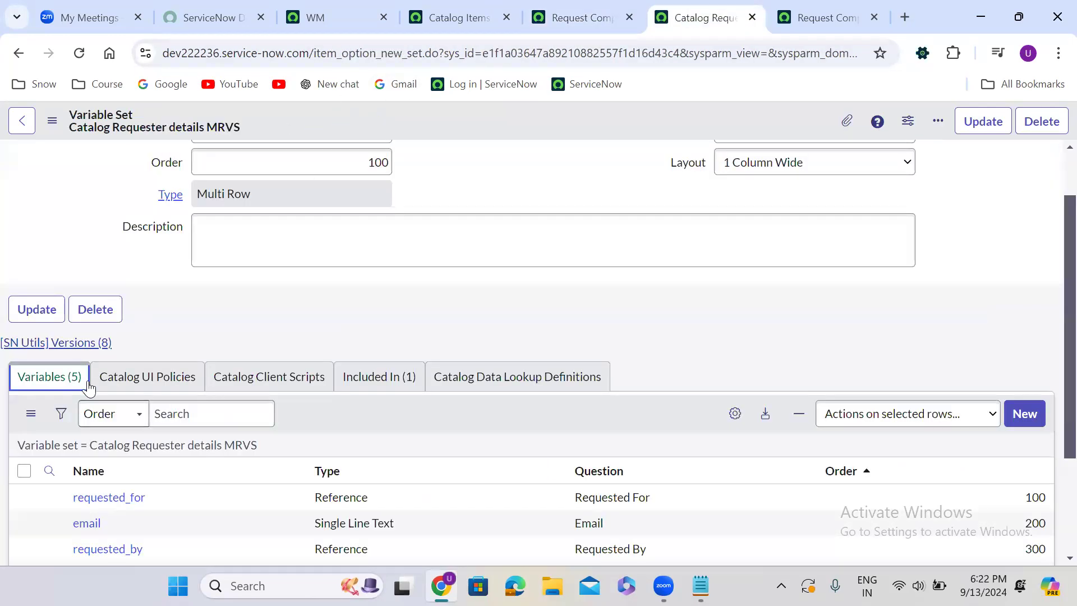
pyautogui.click(586, 13)
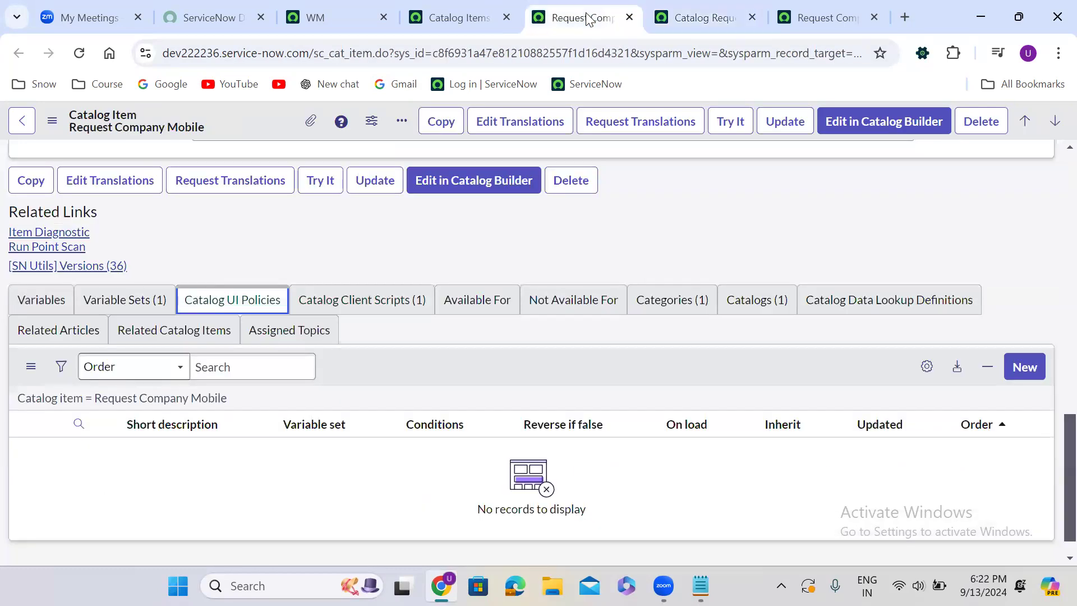
pyautogui.click(349, 303)
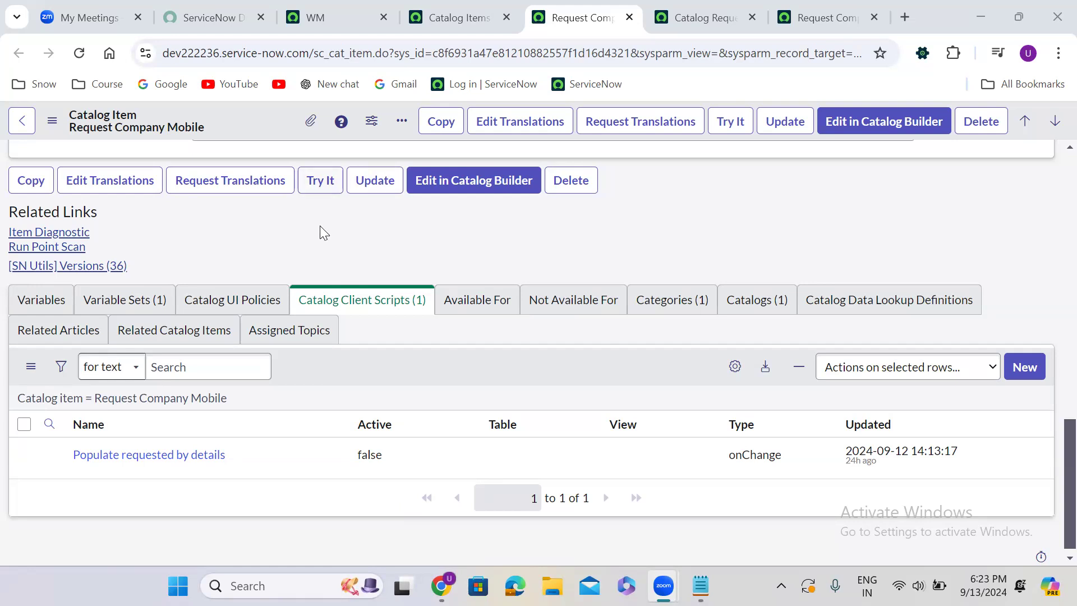
pyautogui.click(147, 306)
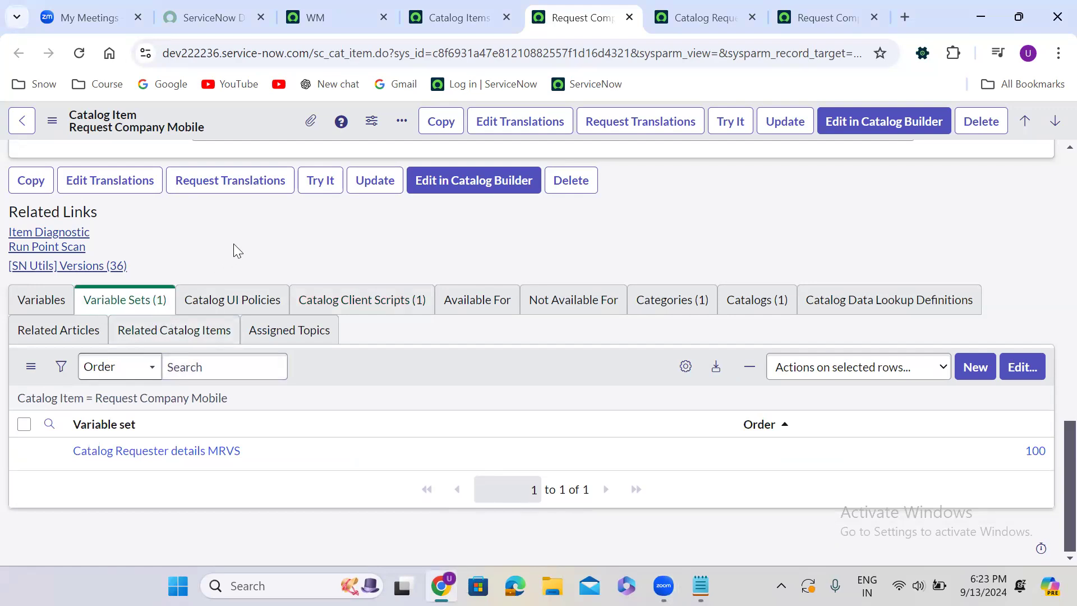
pyautogui.scroll(1, 233, 243)
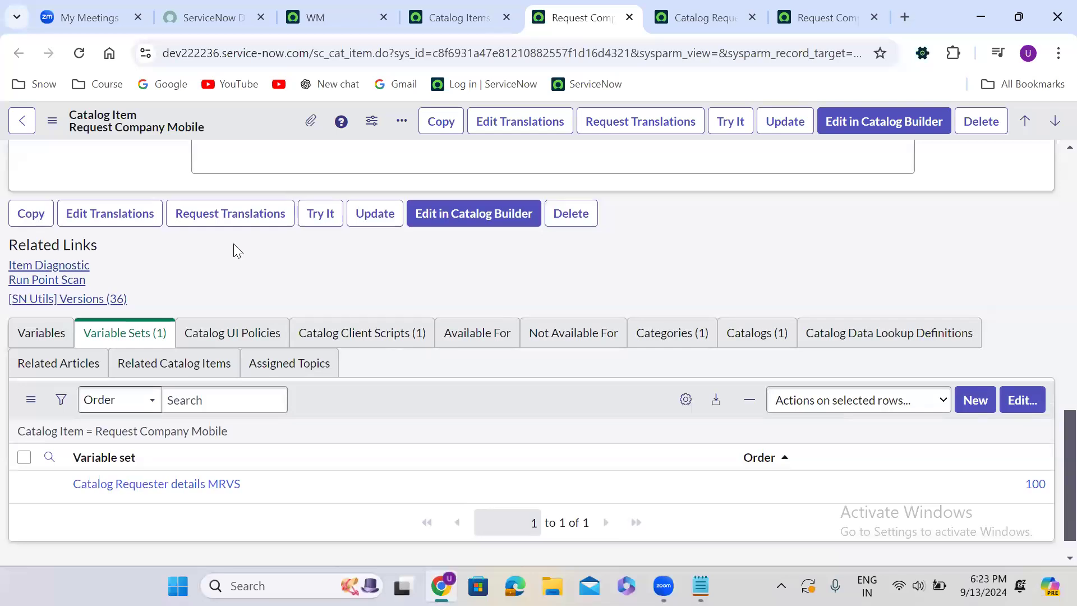
pyautogui.scroll(-1, 233, 243)
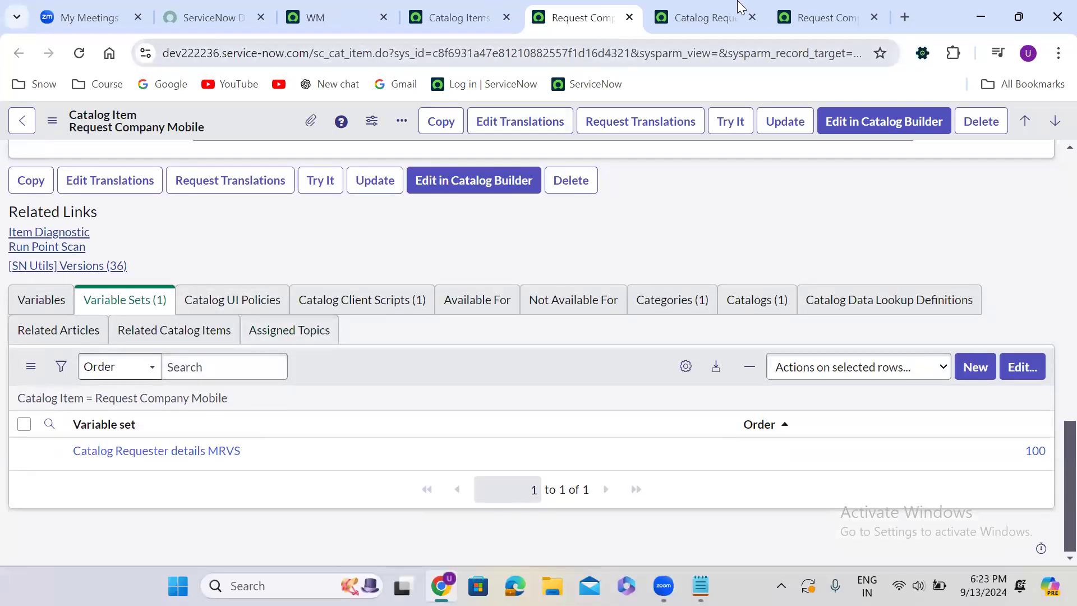
# Add the Read only column to the variables list of the Catalog Requester details MRVS variable set
pyautogui.click(711, 16)
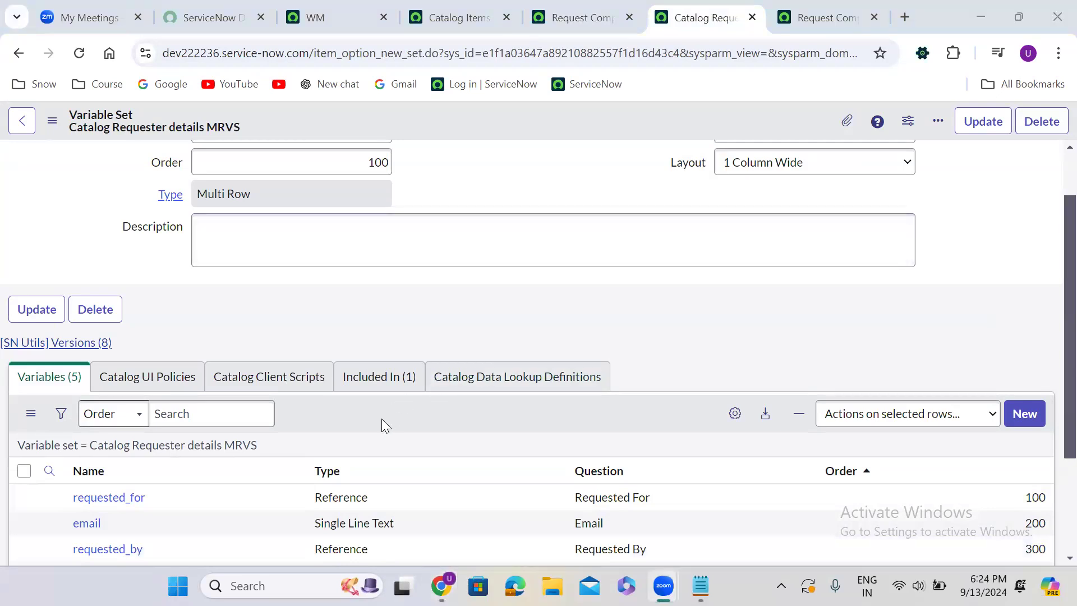
pyautogui.scroll(-3, 382, 419)
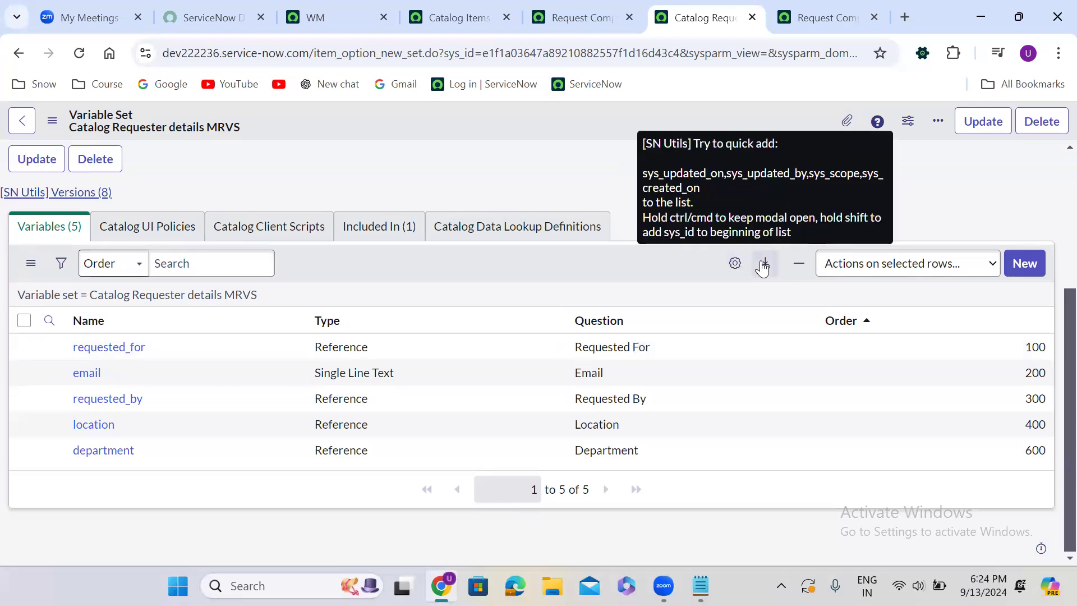
pyautogui.click(740, 268)
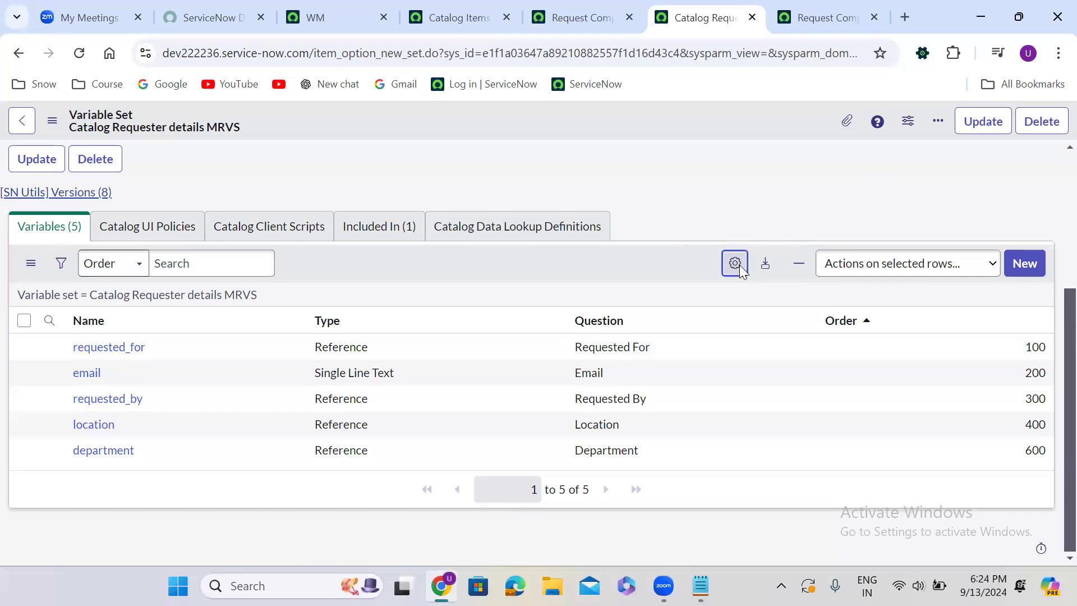
pyautogui.click(348, 340)
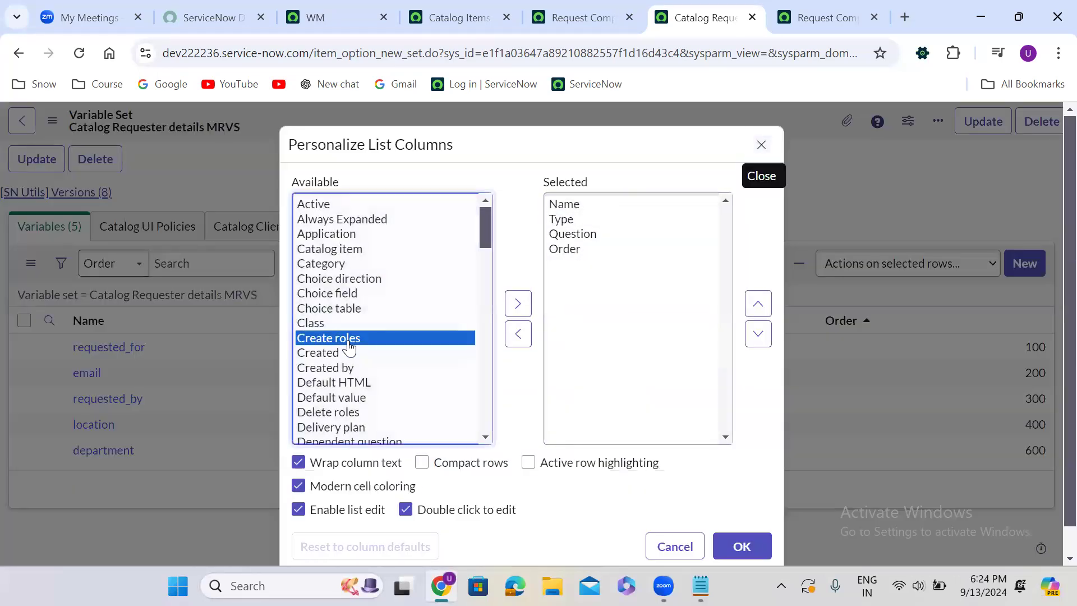
pyautogui.press('r')
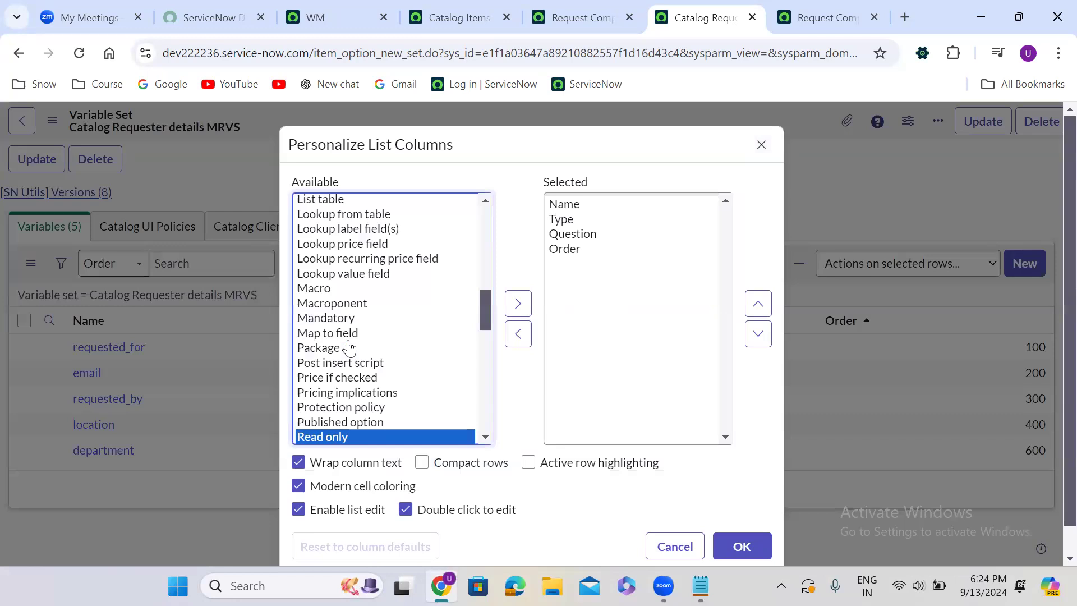
pyautogui.click(518, 306)
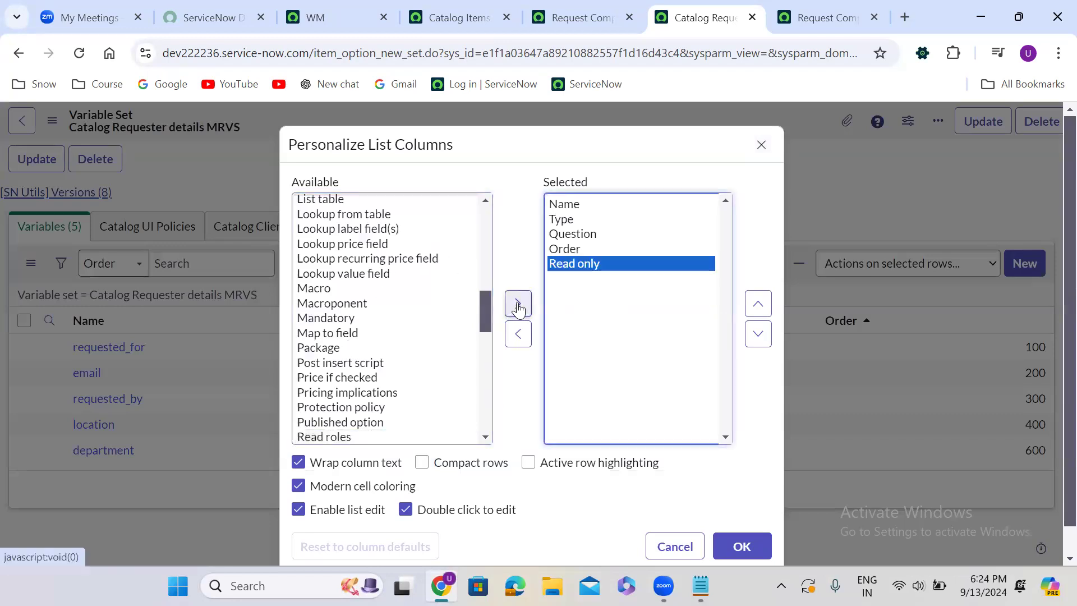
pyautogui.click(767, 428)
pyautogui.scroll(-1, 767, 428)
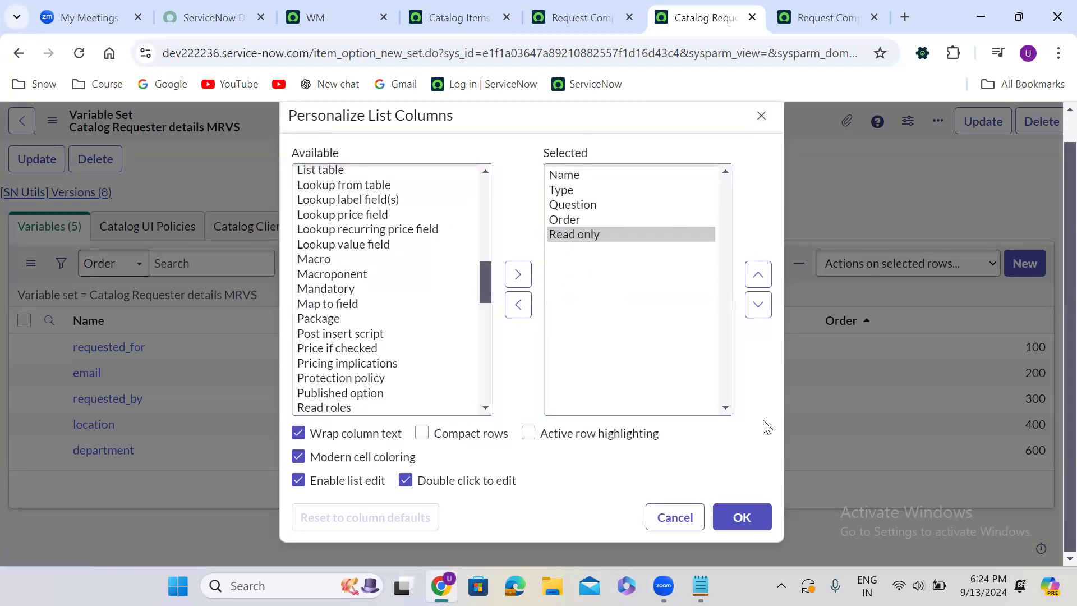
pyautogui.click(744, 518)
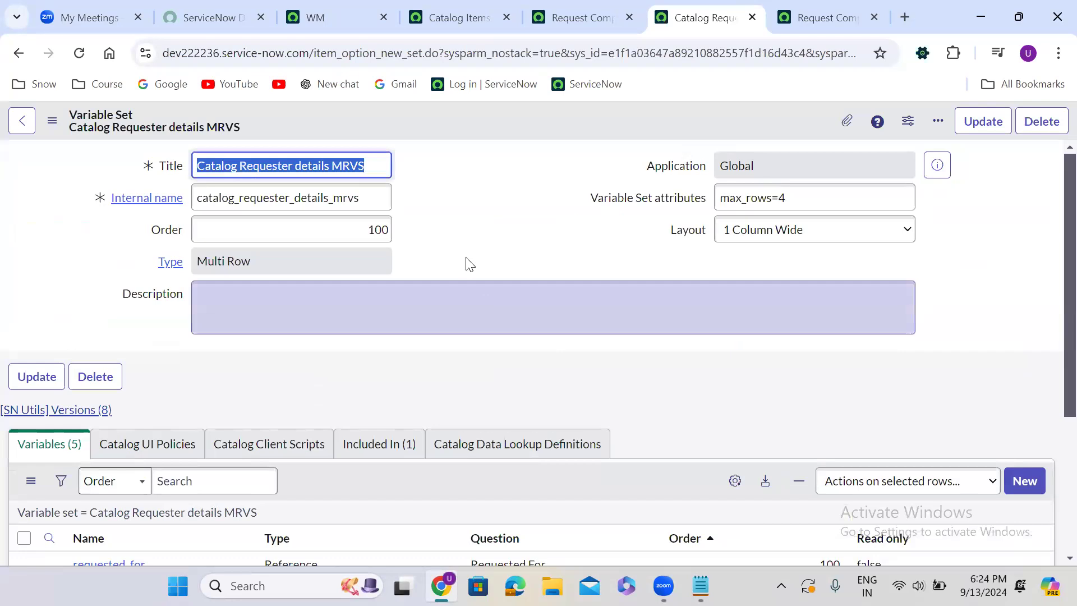
# Set Read only to false for the email, requested_by and location variables together in the MRVS set's variables list
pyautogui.scroll(-4, 463, 242)
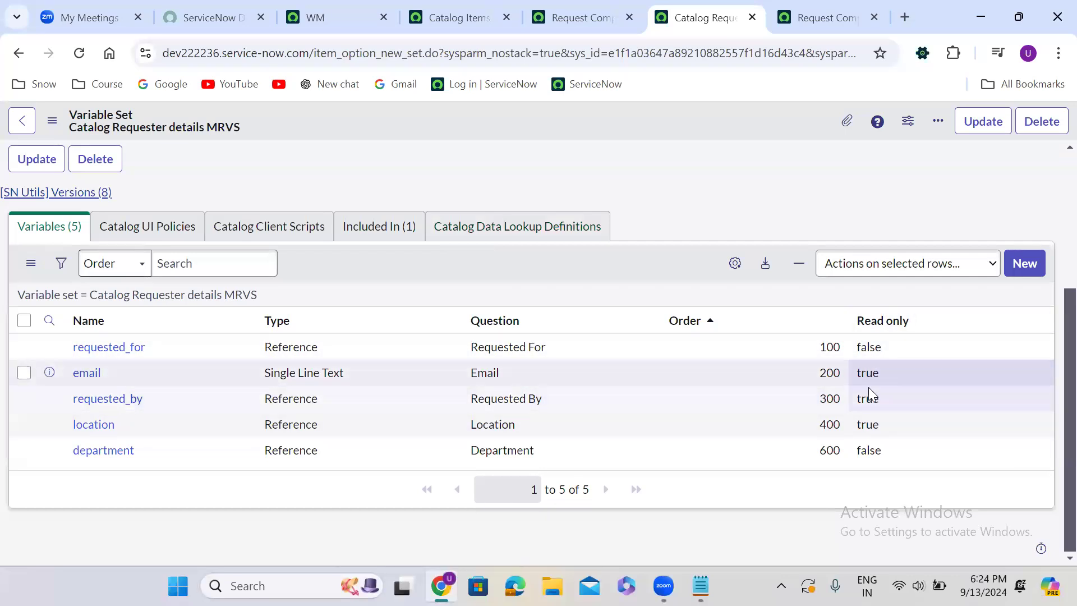
pyautogui.moveTo(879, 377); pyautogui.dragTo(885, 417)
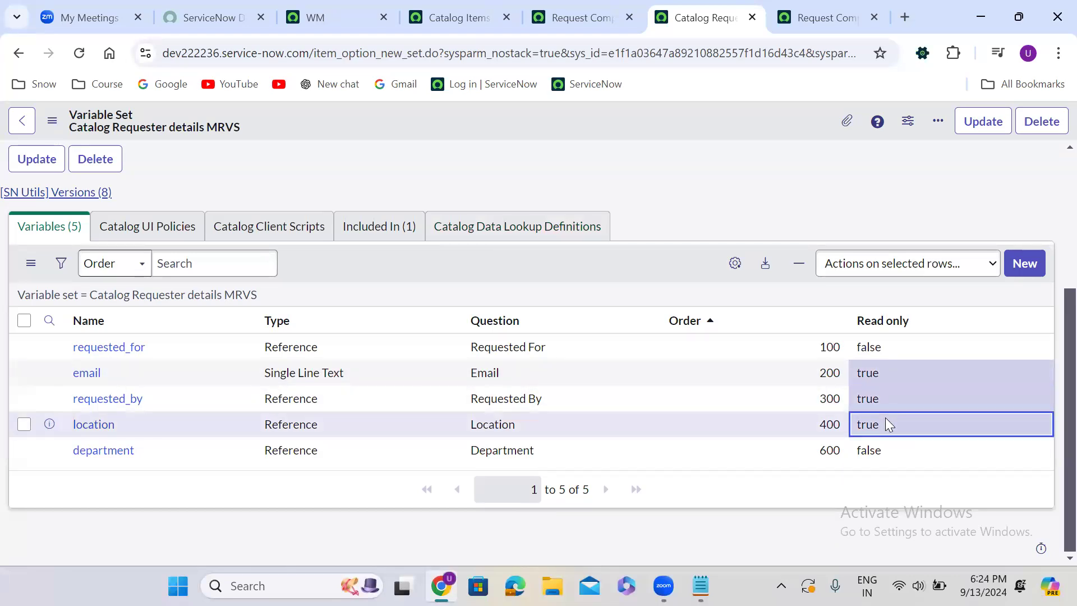
pyautogui.doubleClick(890, 429)
pyautogui.click(890, 431)
pyautogui.click(886, 476)
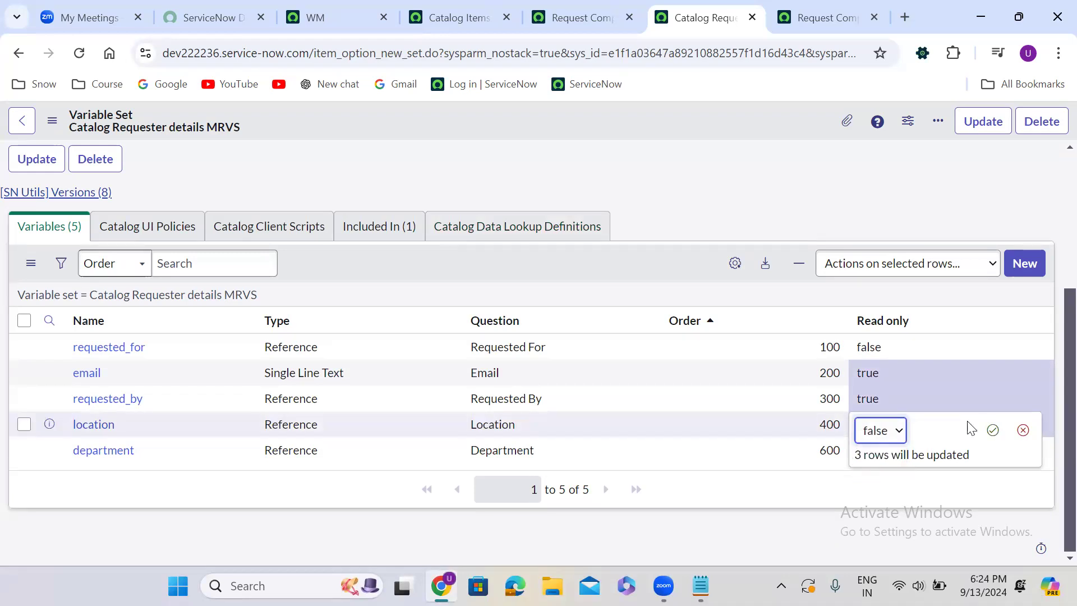
pyautogui.click(993, 430)
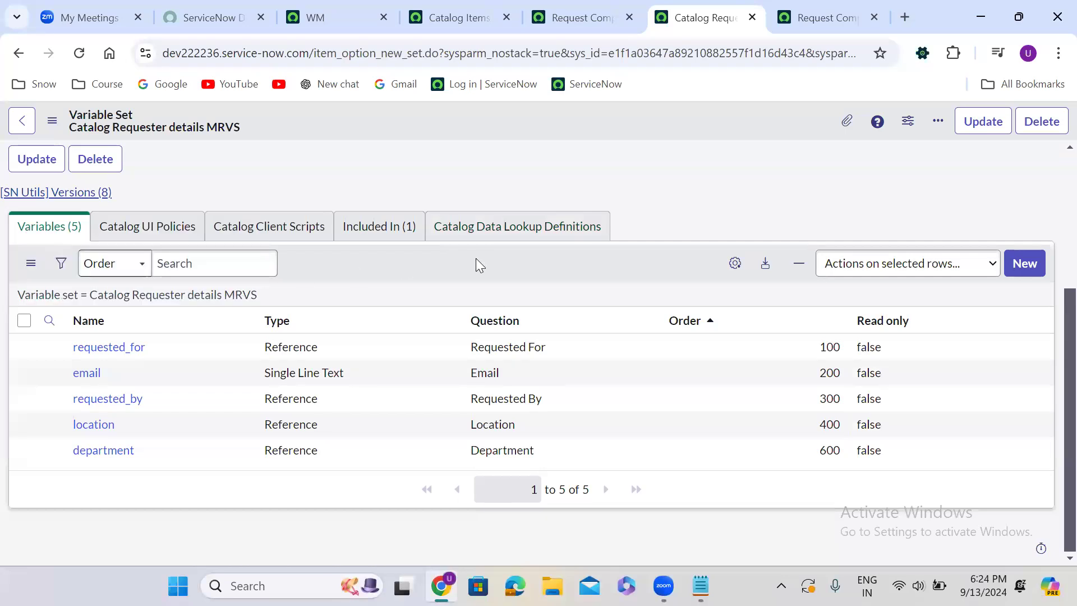
pyautogui.scroll(4, 477, 263)
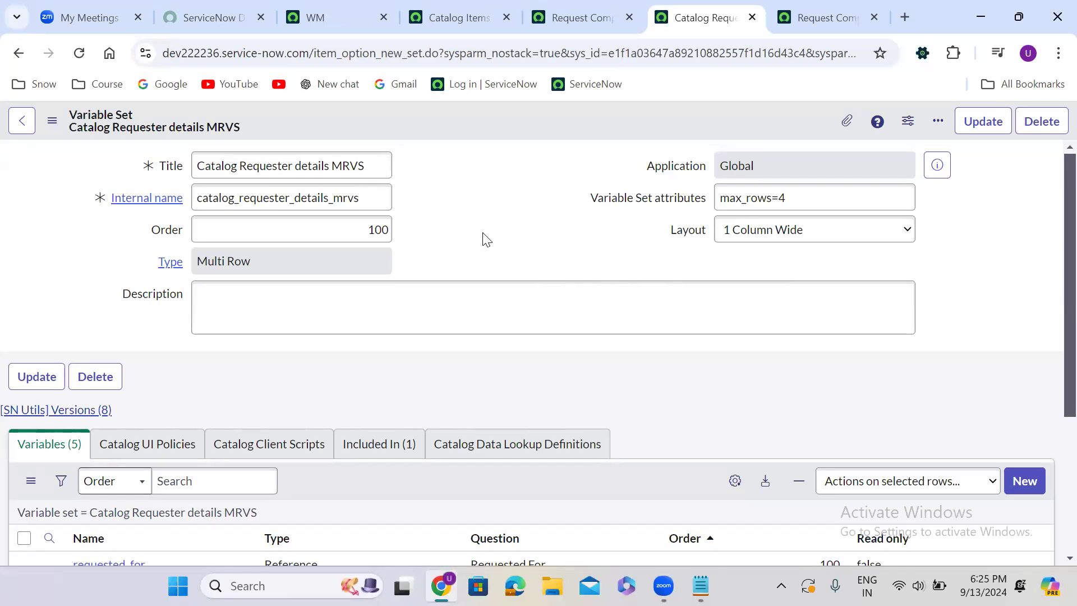
pyautogui.click(332, 19)
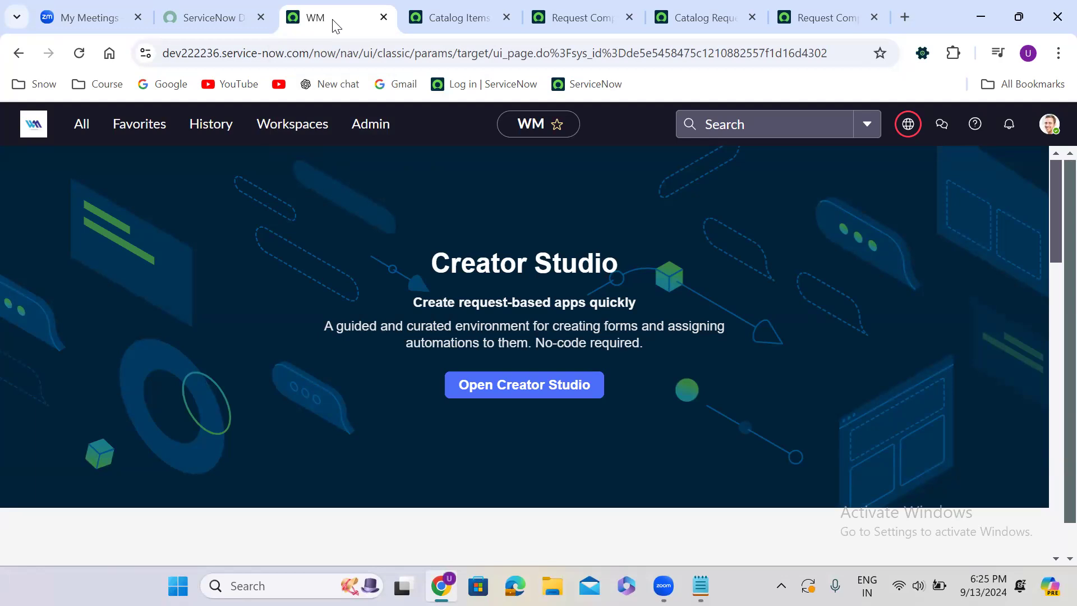
pyautogui.click(443, 21)
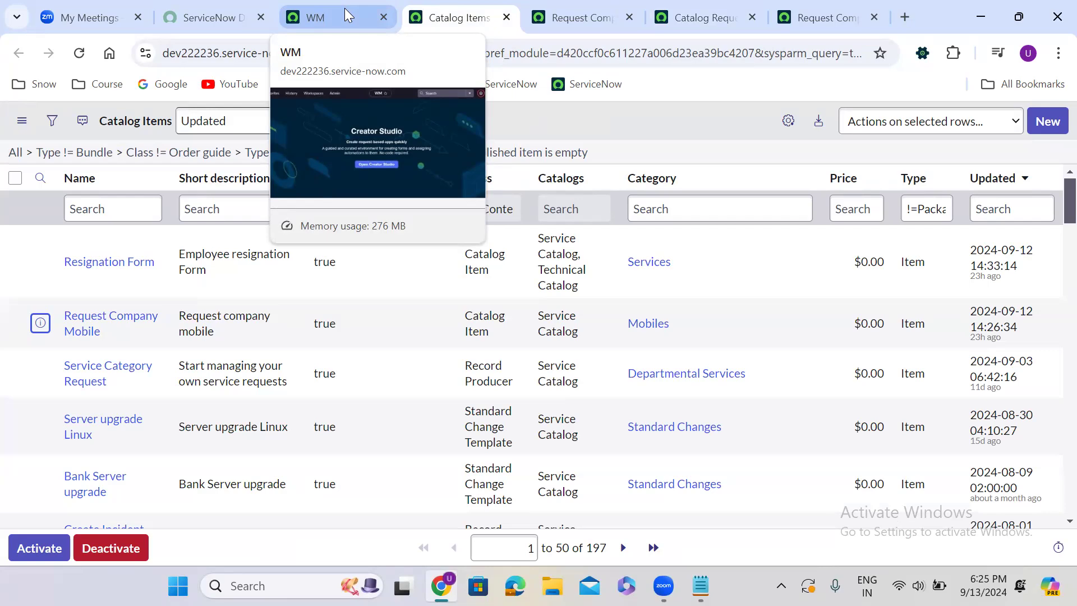
pyautogui.click(585, 18)
# Start a new catalog client script from the Catalog Requester details MRVS variable set's related list
pyautogui.click(669, 18)
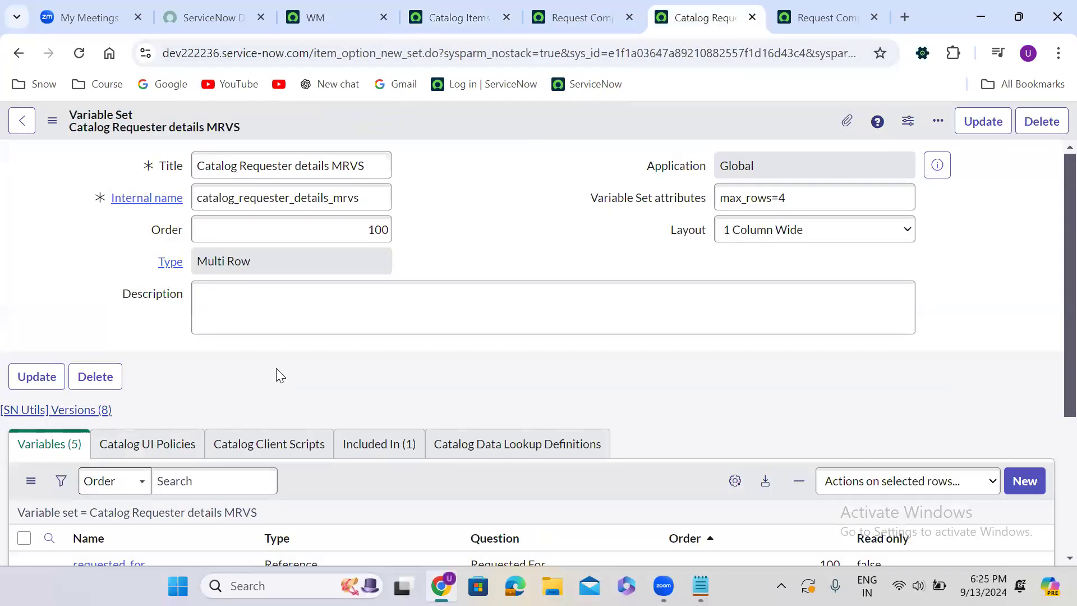
pyautogui.scroll(-4, 276, 368)
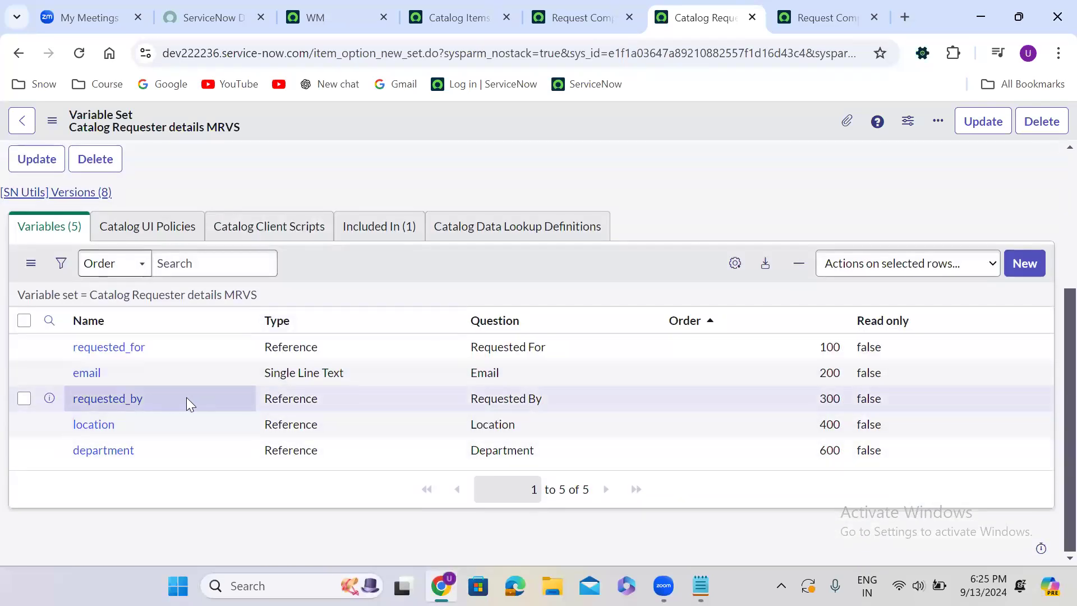
pyautogui.click(289, 226)
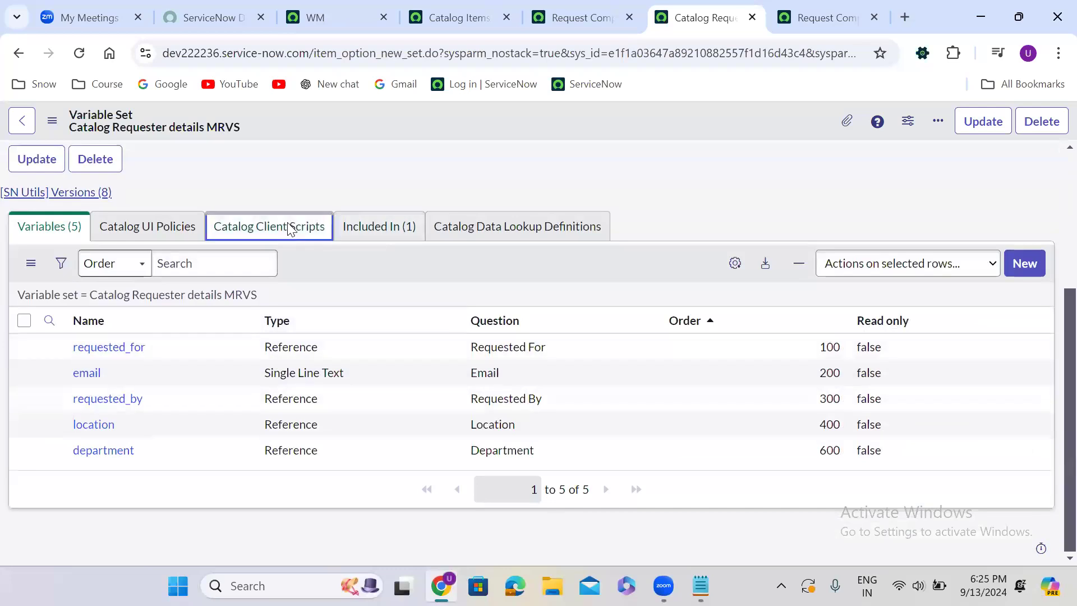
pyautogui.click(1026, 334)
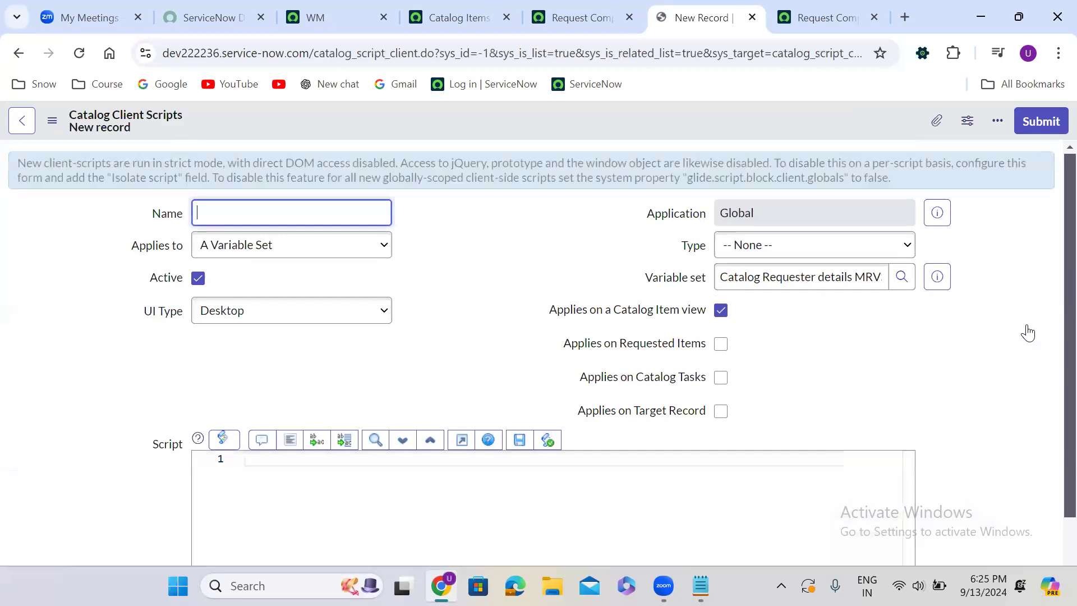
# Name the variable set's client script Make Requested by mandatory, with UI Type All and Type onLoad
pyautogui.click(254, 325)
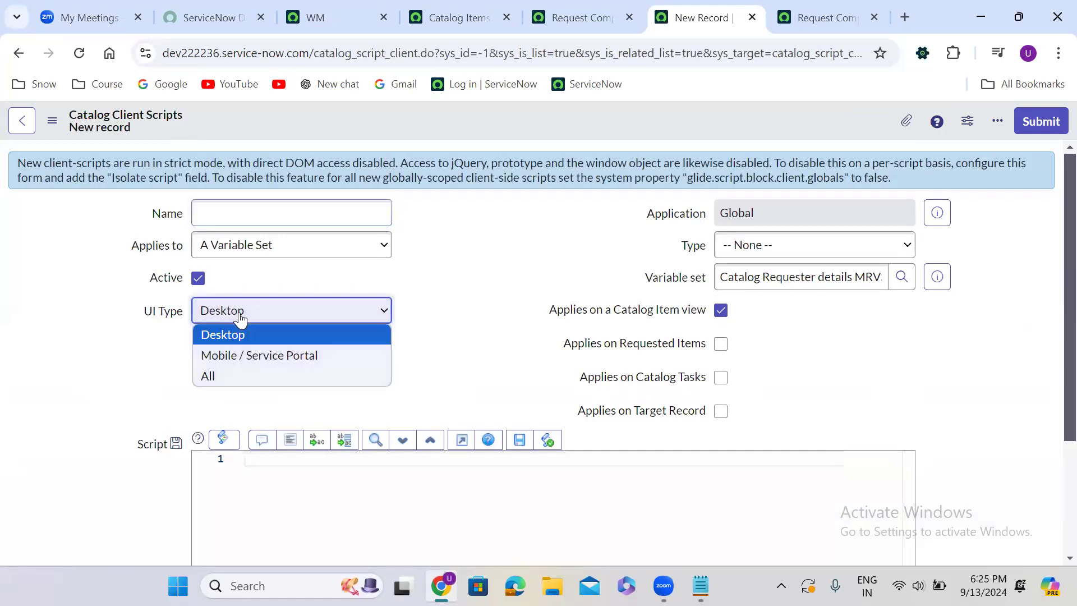
pyautogui.click(243, 377)
pyautogui.click(243, 209)
pyautogui.write('Makre')
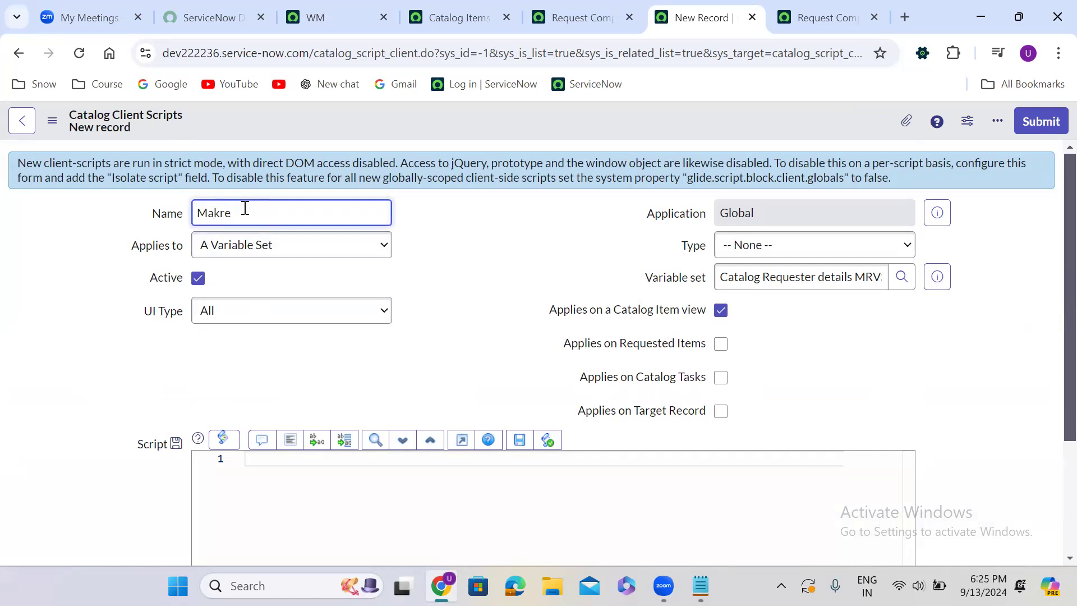
pyautogui.write(' Requested by mandatory')
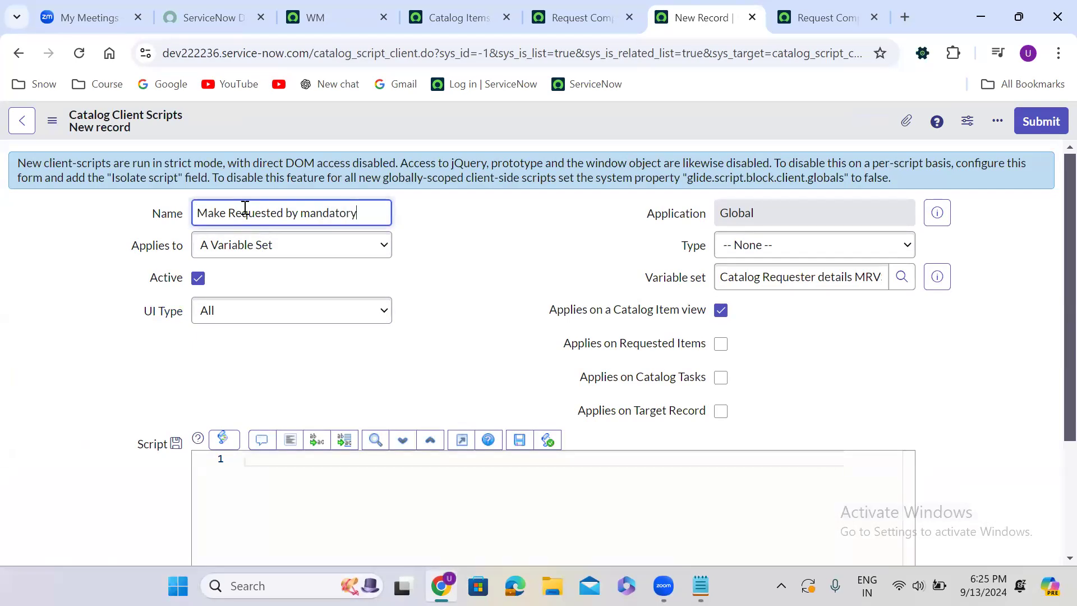
pyautogui.click(413, 322)
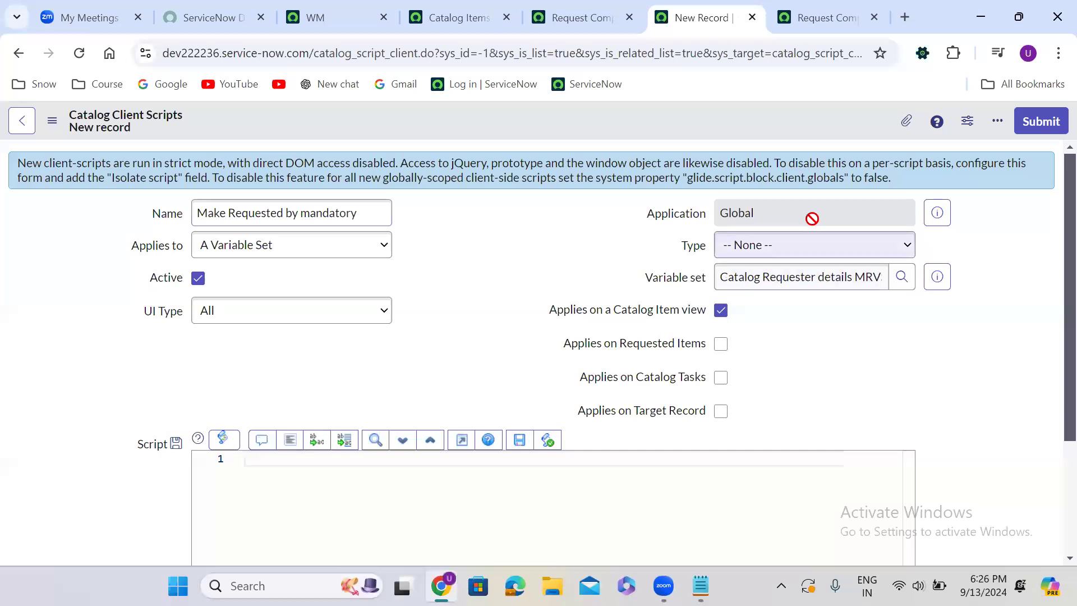
pyautogui.click(812, 248)
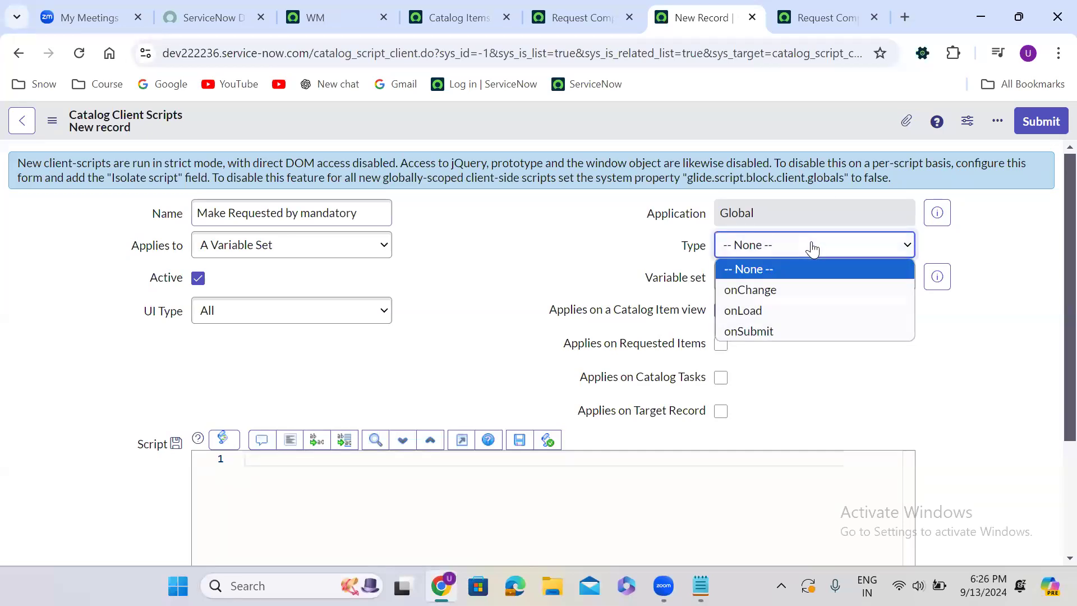
pyautogui.click(768, 311)
# Replace the placeholder comment in the variable set's onLoad script with g_form.setMandatory('requested_by', true);
pyautogui.click(257, 474)
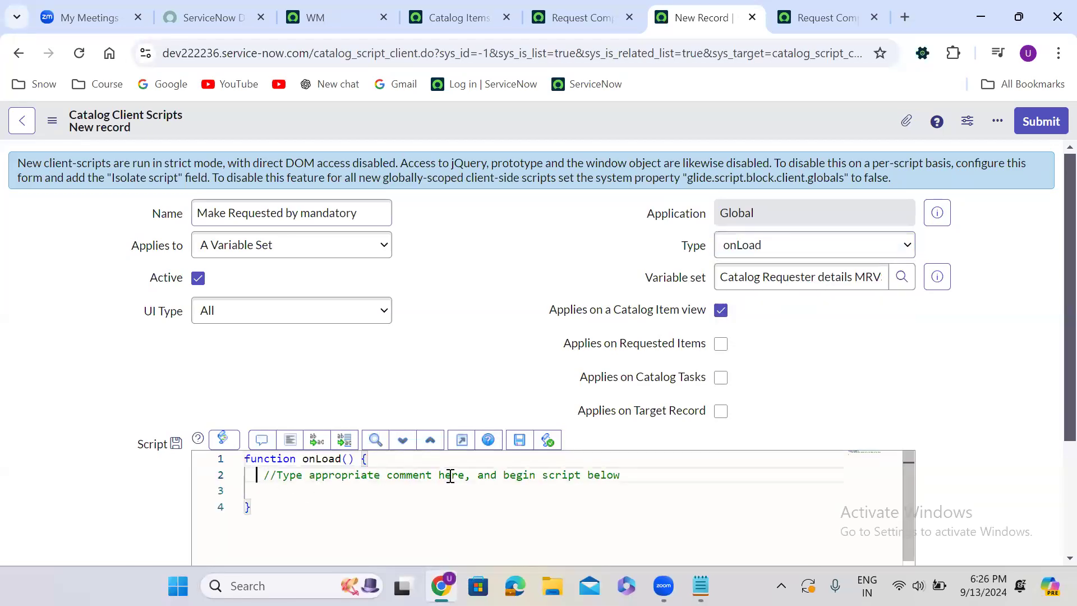
pyautogui.moveTo(450, 476); pyautogui.dragTo(620, 471)
pyautogui.press('Return')
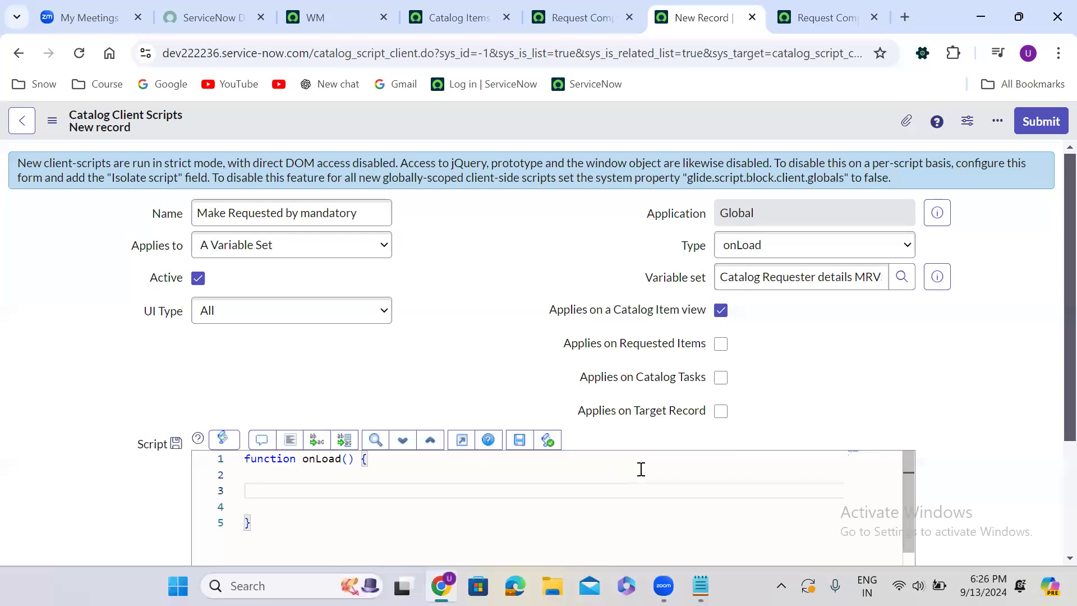
pyautogui.write('g_form.setMandatory();')
pyautogui.press('Left')
pyautogui.press('Left')
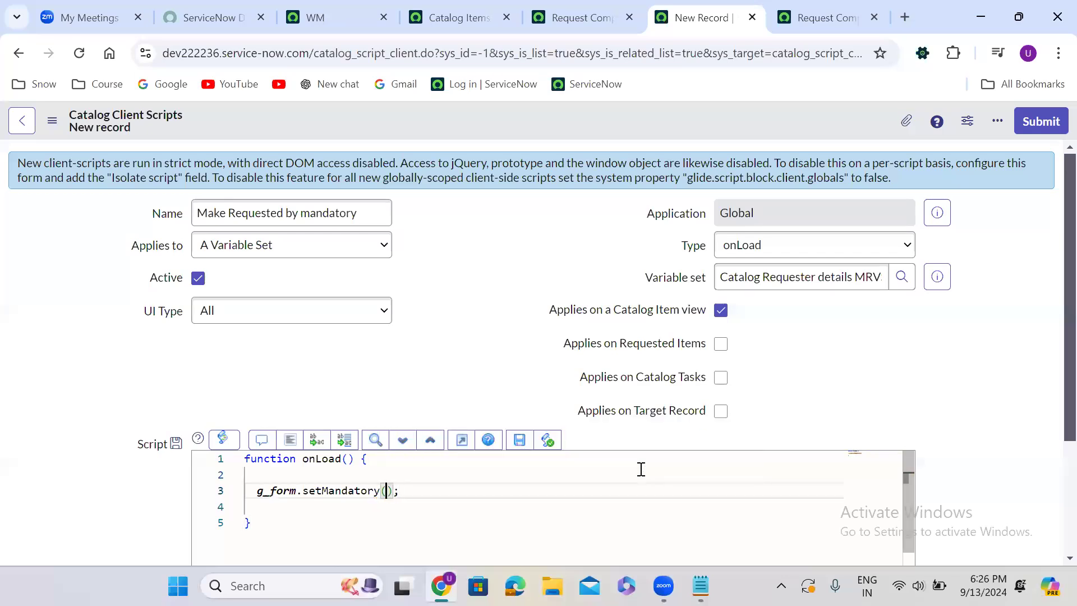
pyautogui.write("'")
pyautogui.write('requested_by')
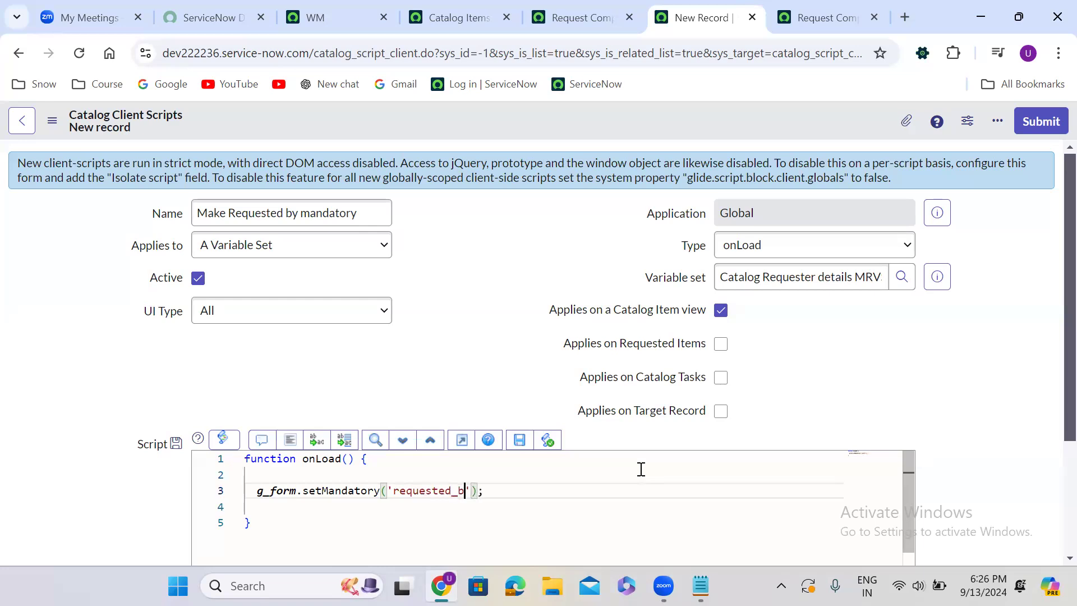
pyautogui.press('Right')
pyautogui.write(', tr')
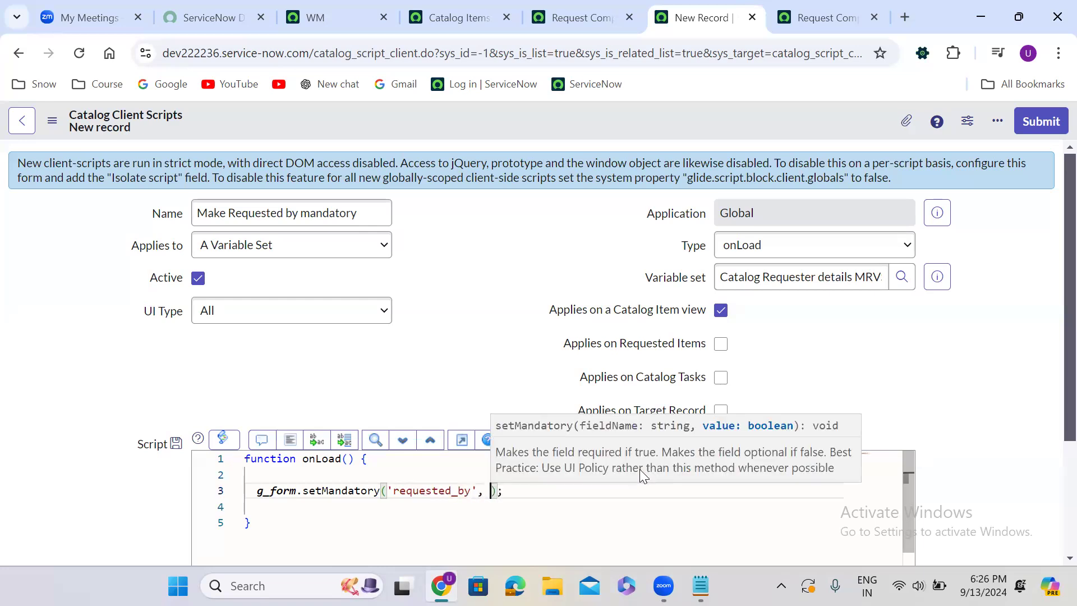
pyautogui.write('ue')
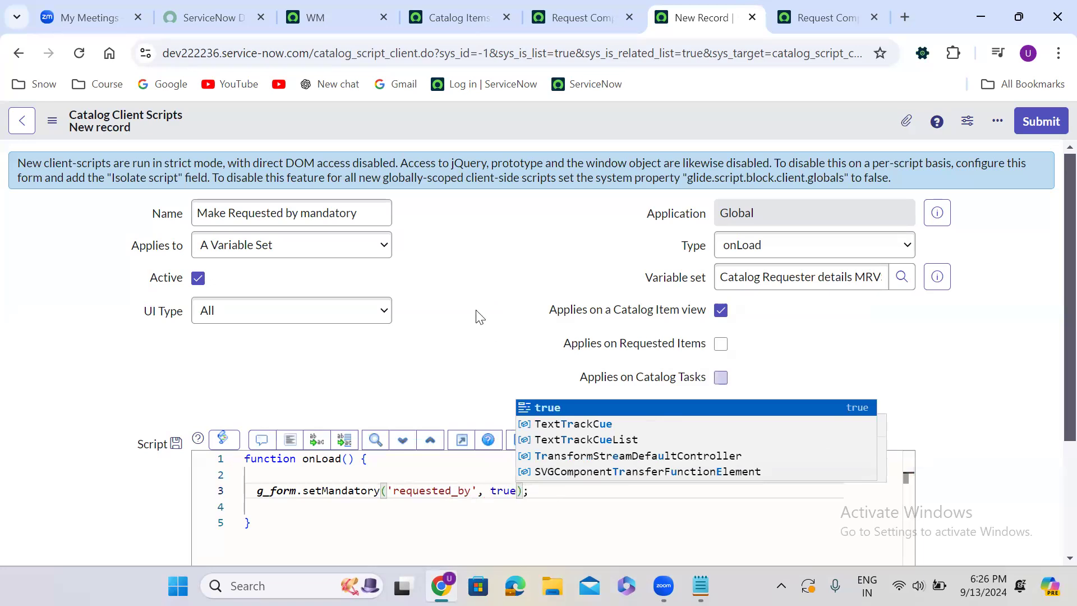
# Save the Make Requested by mandatory client script and keep its record open
pyautogui.click(440, 320)
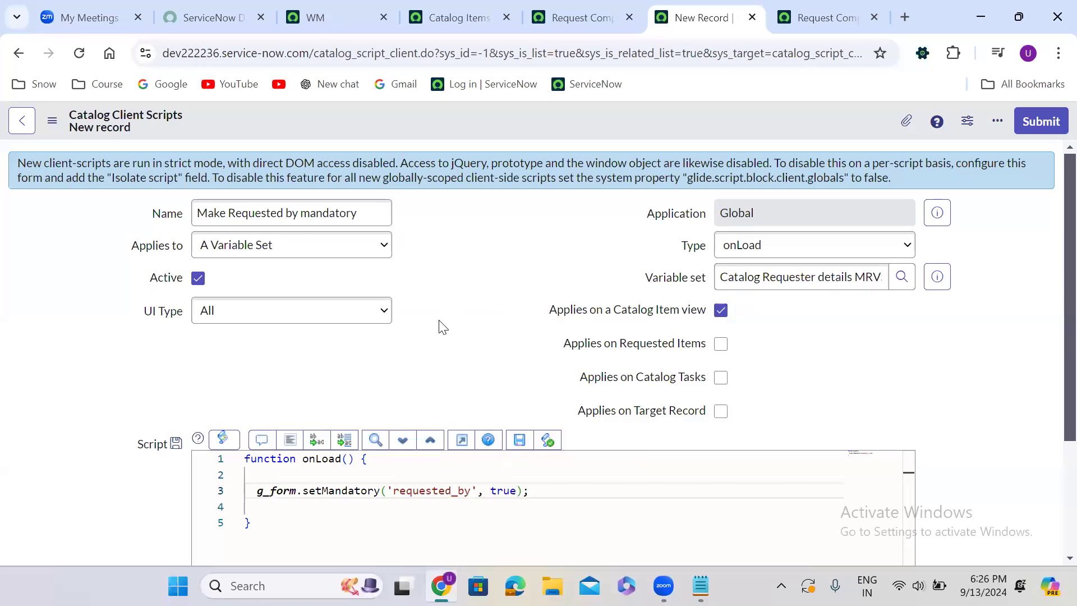
pyautogui.rightClick(510, 120)
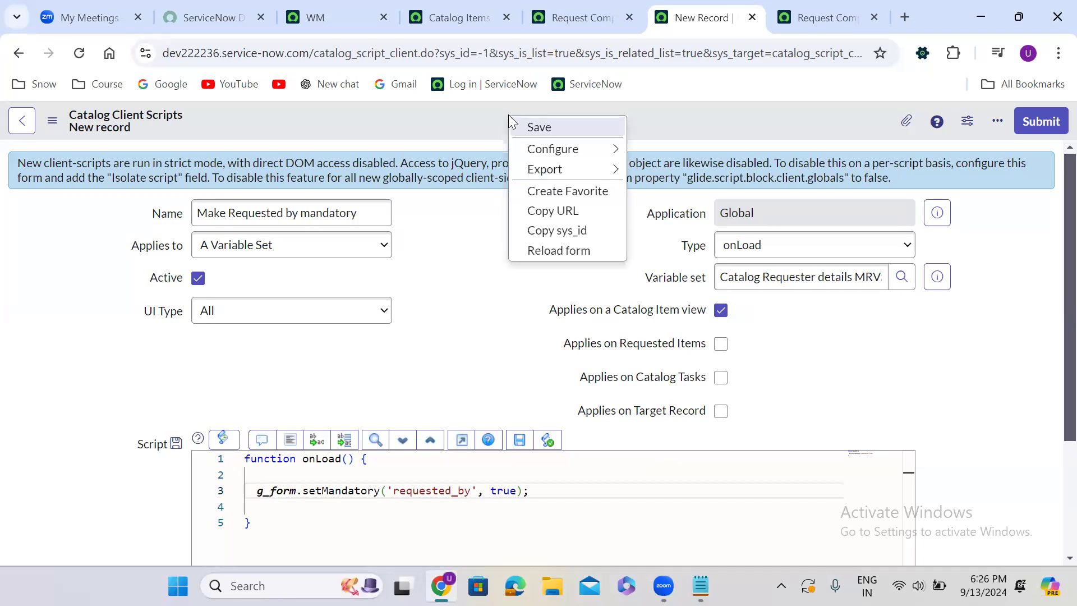
pyautogui.click(552, 126)
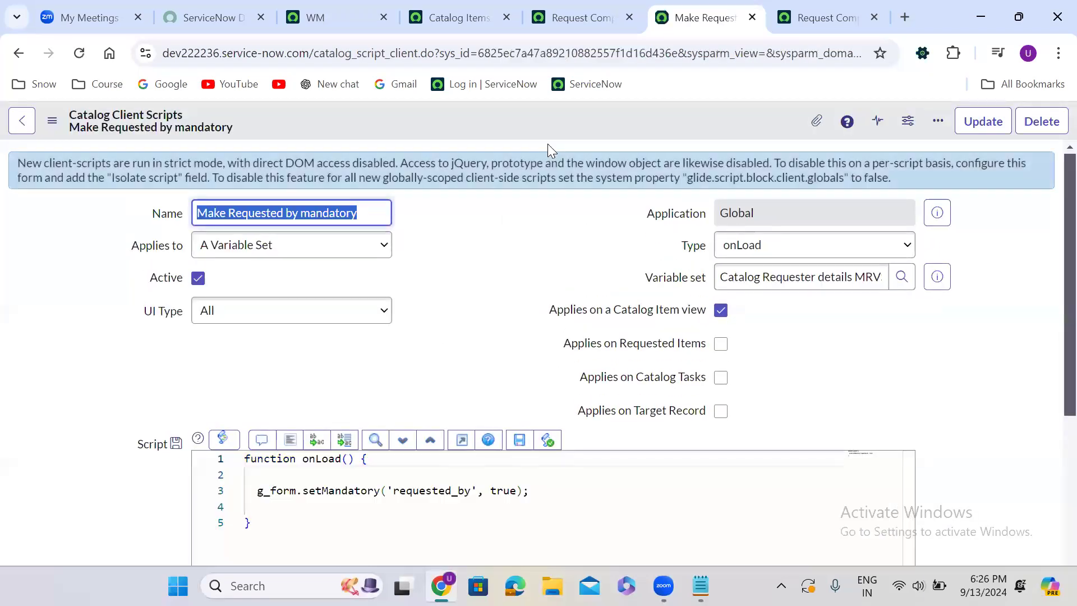
# Start a new catalog client script on the Request Company Mobile catalog item
pyautogui.click(566, 20)
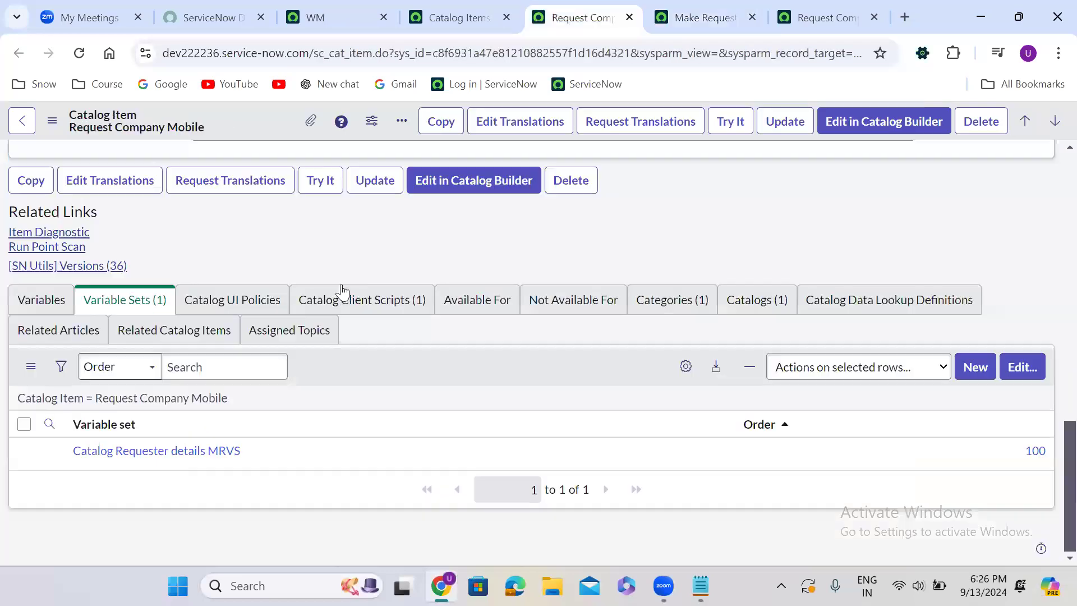
pyautogui.click(347, 303)
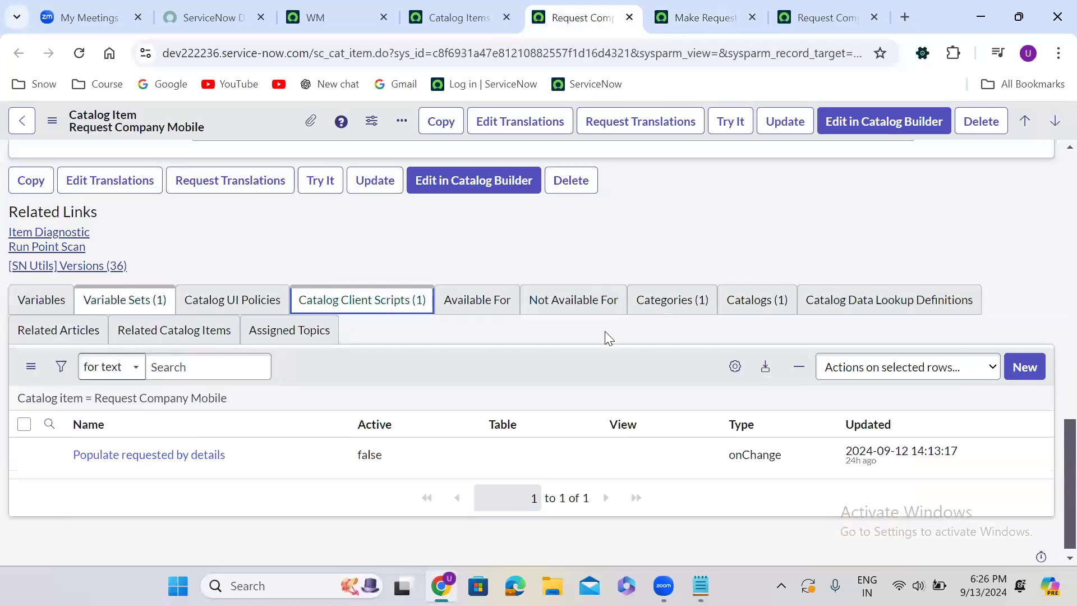
pyautogui.click(1026, 368)
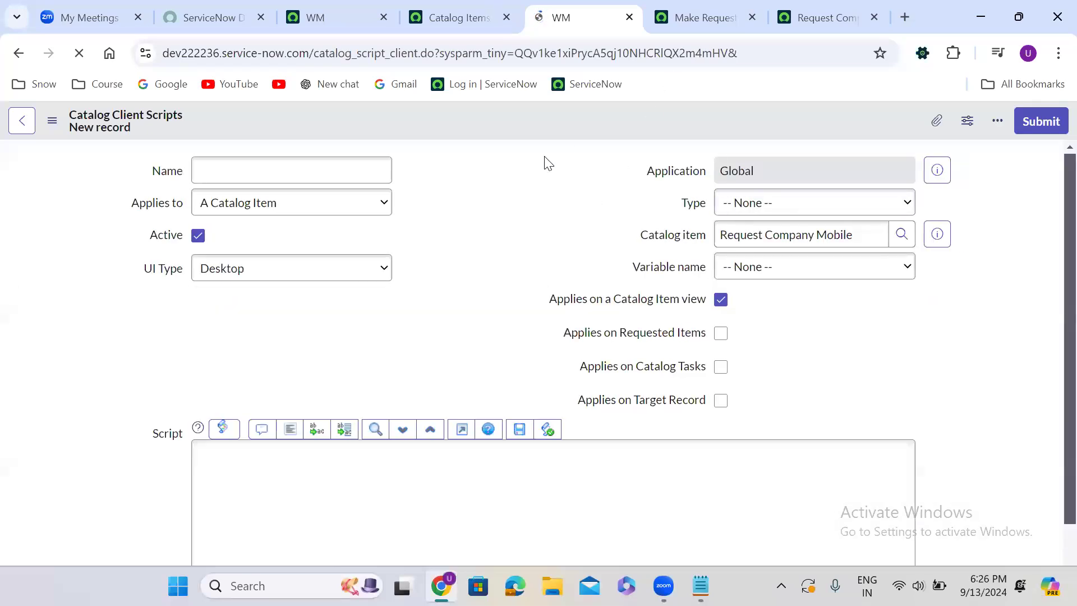
# Name the catalog item's client script Make Requested by non mandatory, with UI Type All and Type onLoad
pyautogui.click(257, 219)
pyautogui.write('Mak')
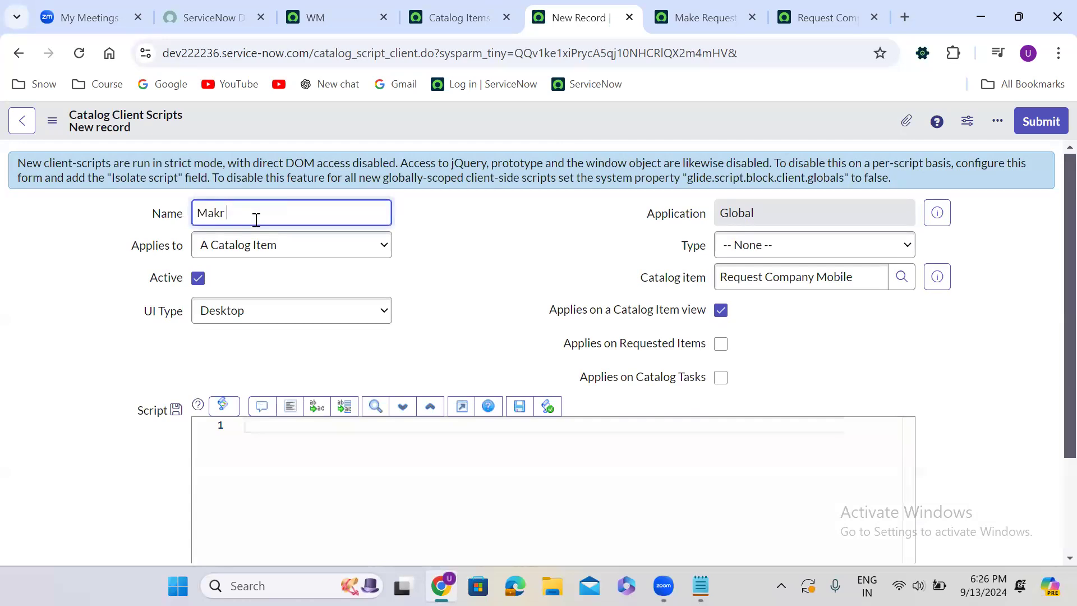
pyautogui.write('e Requested by non mandatory')
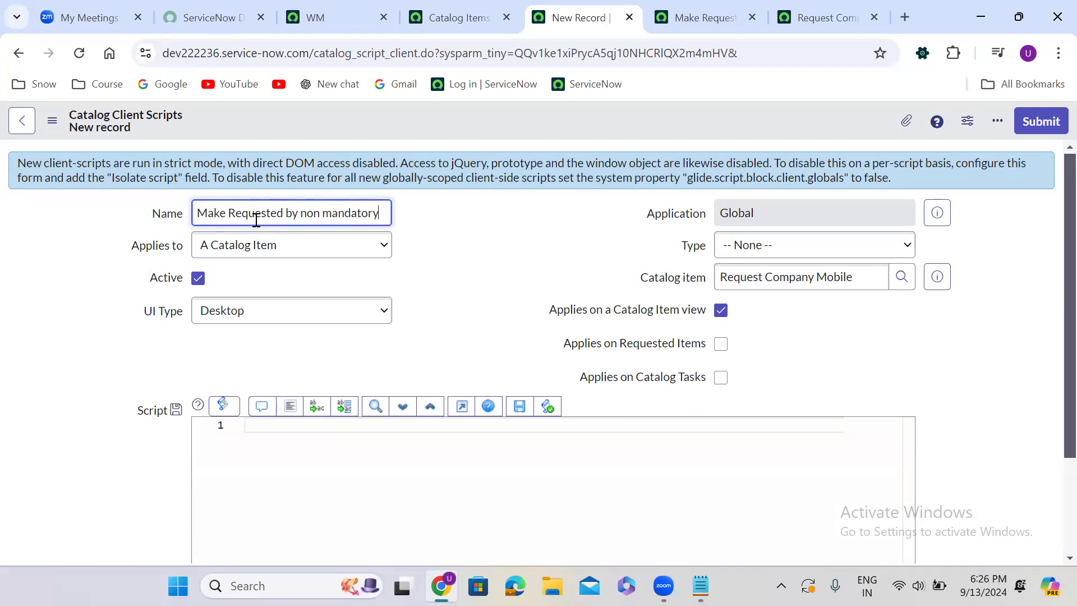
pyautogui.click(276, 313)
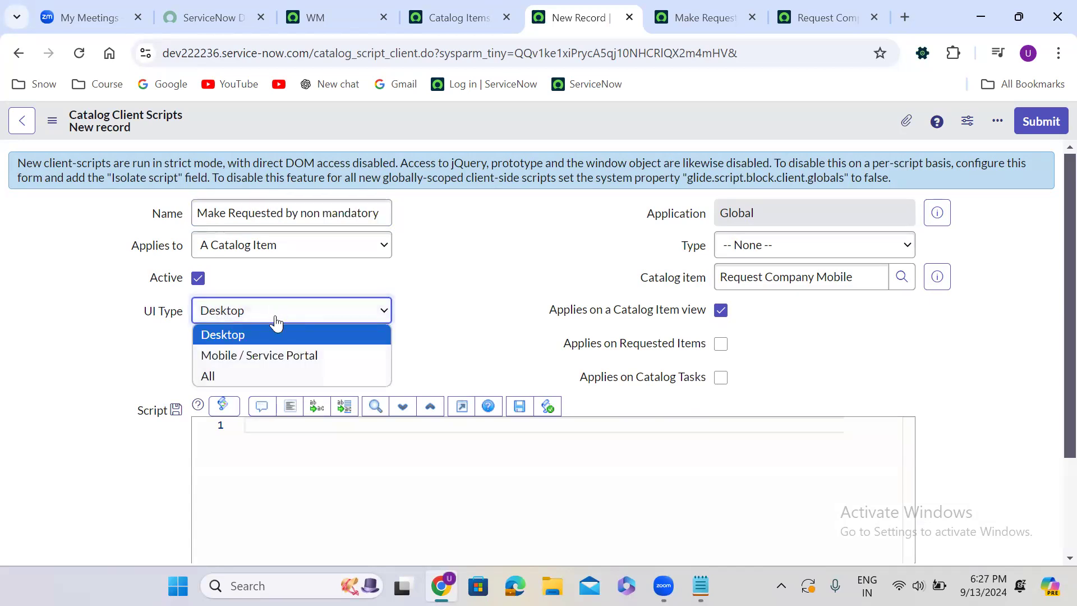
pyautogui.click(256, 374)
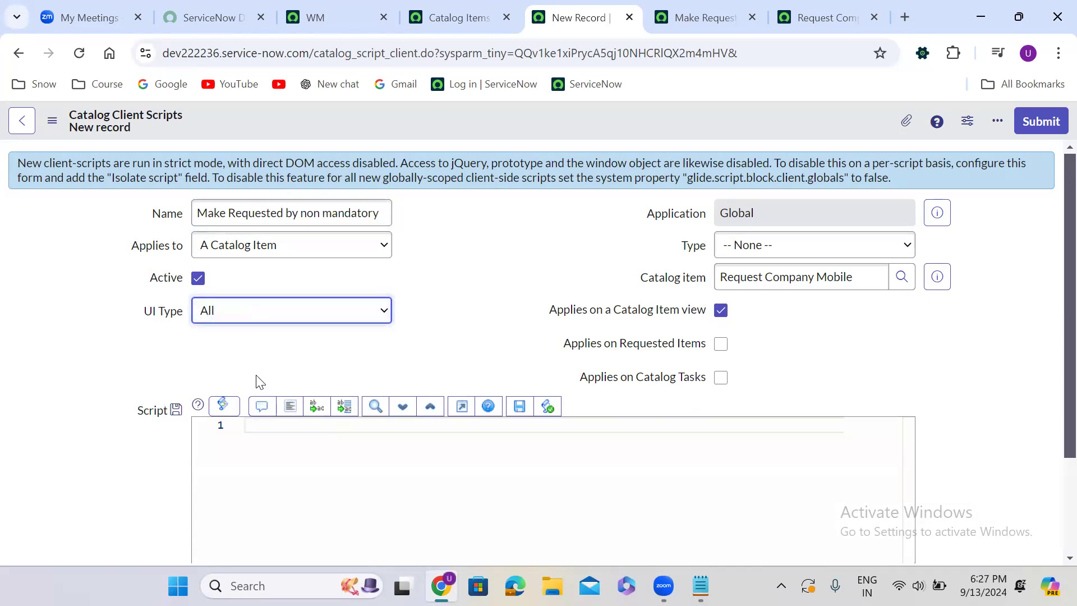
pyautogui.click(762, 246)
pyautogui.click(766, 310)
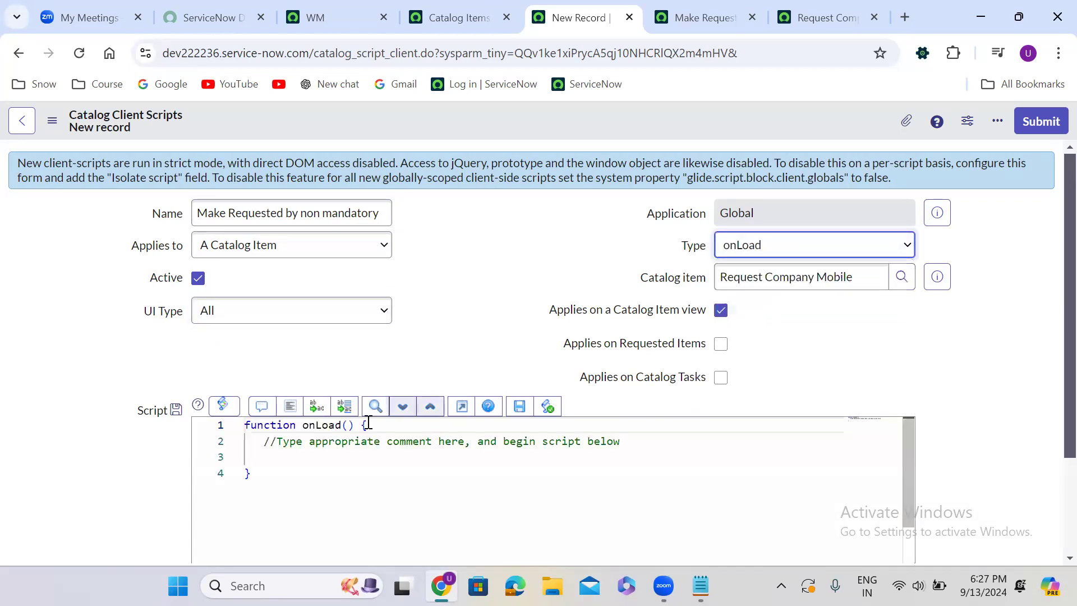
# Replace the placeholder comment in the catalog item's onLoad script with g_form.setMandatory('requested_by', false);
pyautogui.moveTo(264, 442); pyautogui.dragTo(636, 441)
pyautogui.press('BackSpace')
pyautogui.press('Return')
pyautogui.write('g')
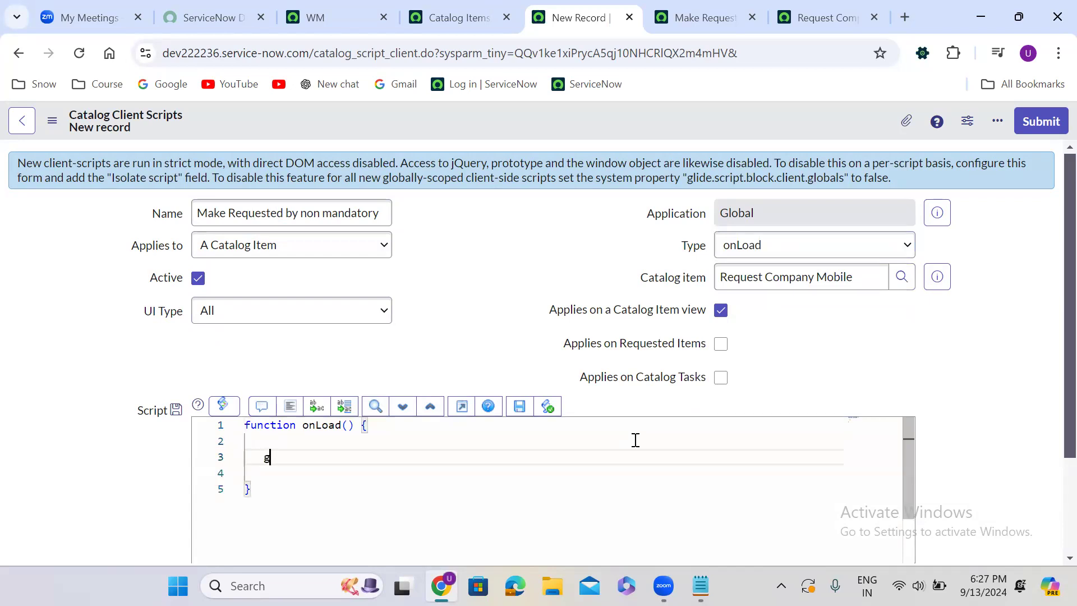
pyautogui.write('_form.s')
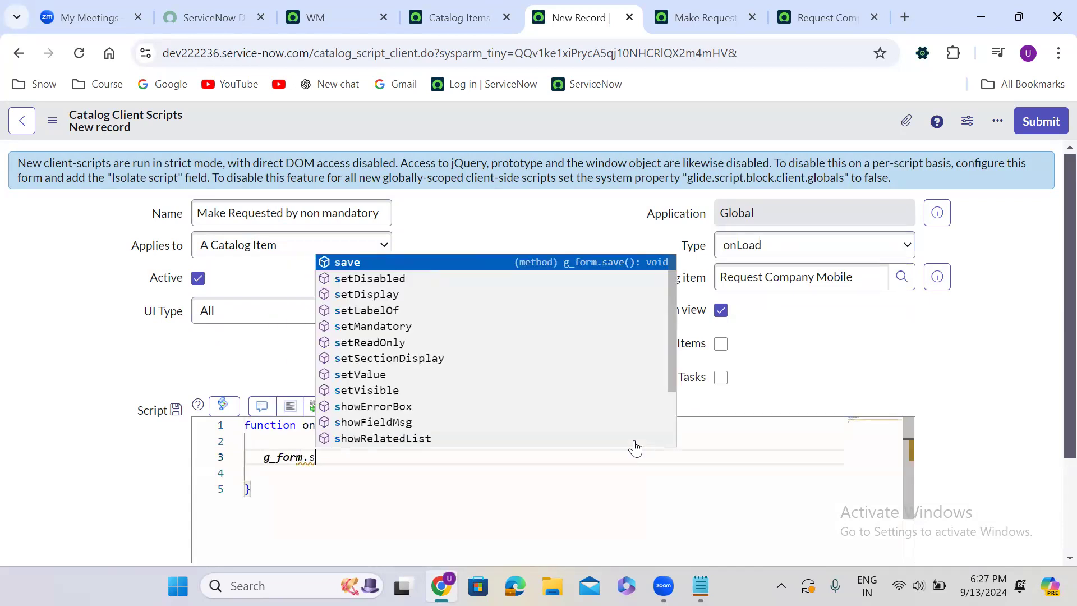
pyautogui.write('etMandatory();')
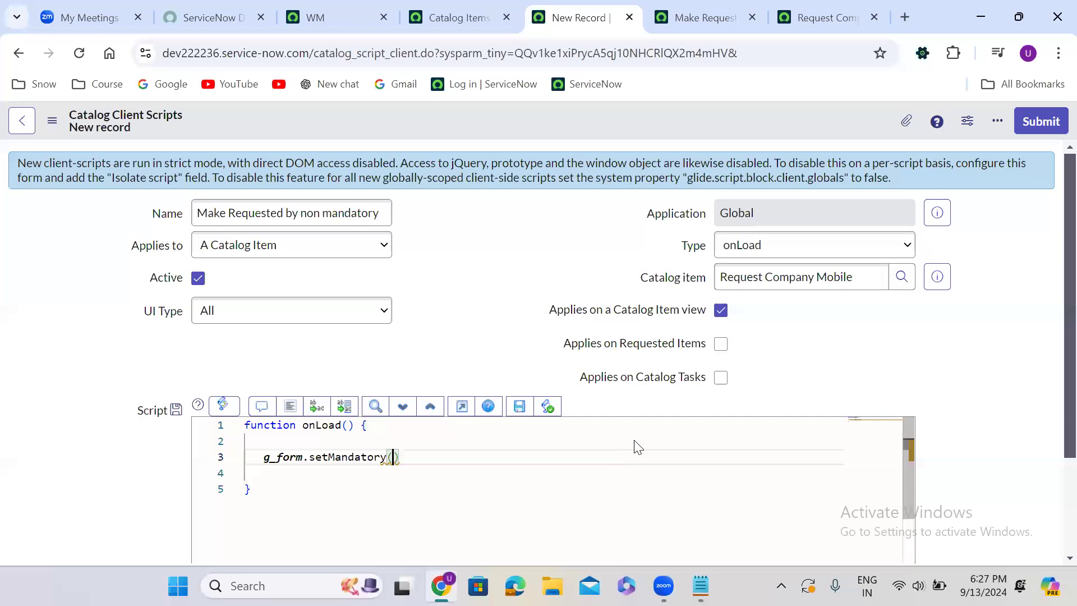
pyautogui.press('Left')
pyautogui.press('Left')
pyautogui.write("'request")
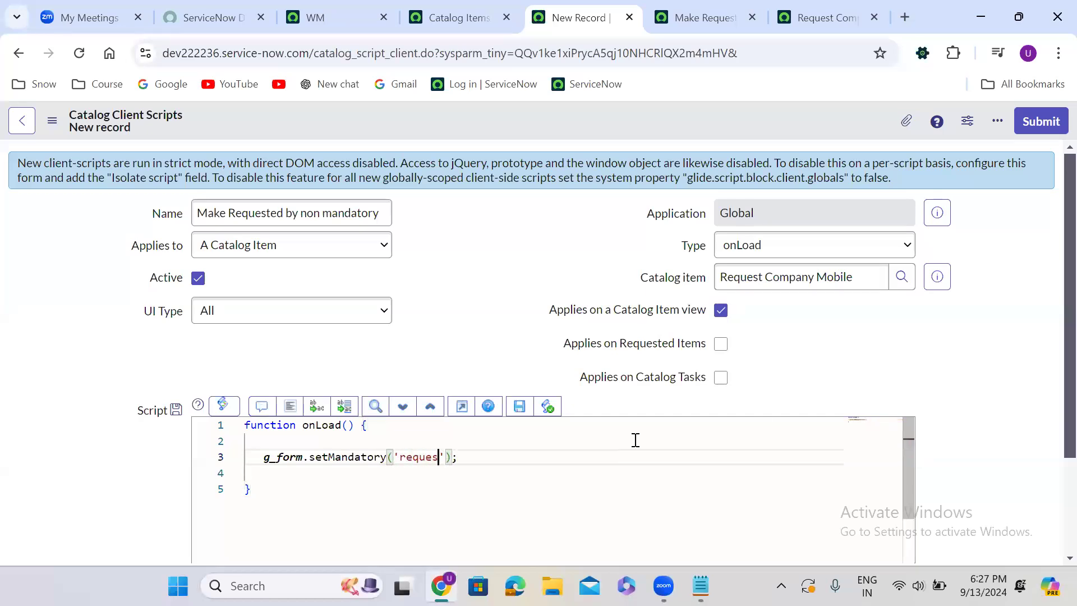
pyautogui.write('d')
pyautogui.press('BackSpace')
pyautogui.write('ed_')
pyautogui.write("by'")
pyautogui.write(', false')
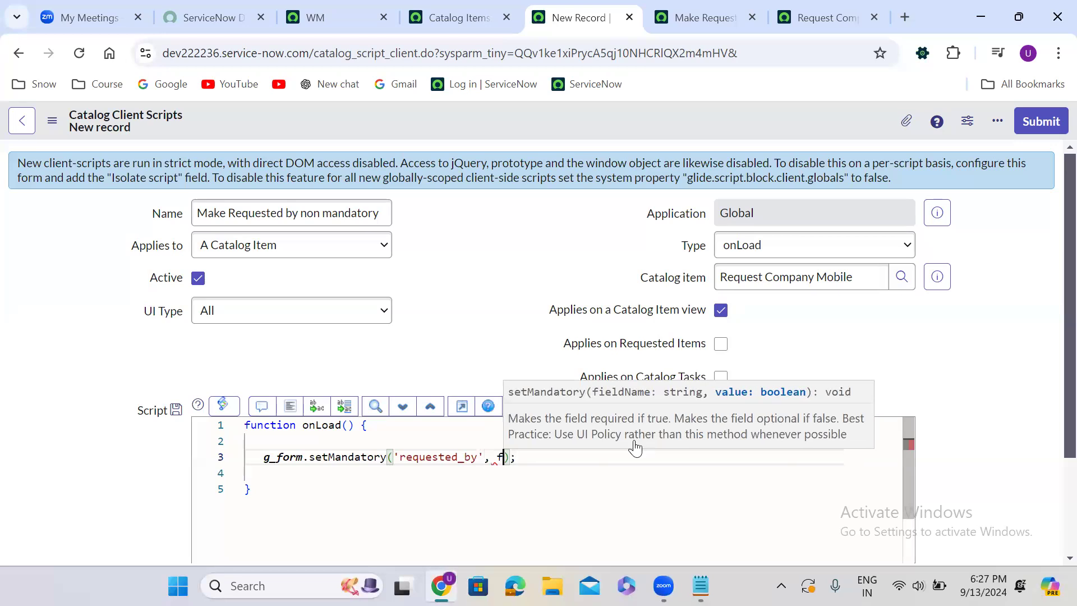
pyautogui.press('Right')
pyautogui.press('Right')
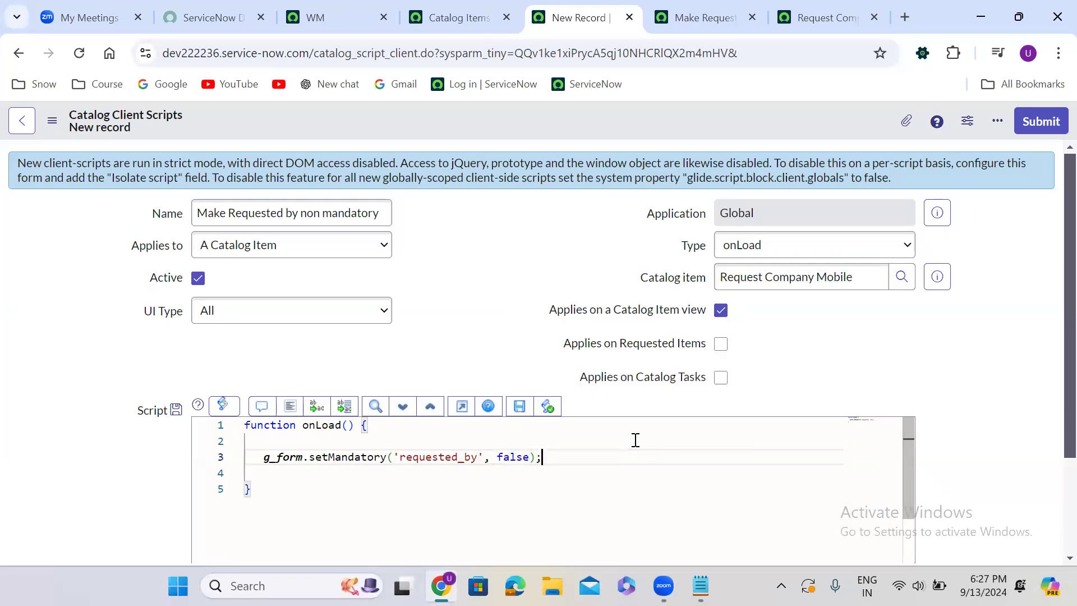
# Add alert('Catalog Client script'); below the setMandatory line in the catalog item's onLoad script and save the record
pyautogui.press('Return')
pyautogui.write('alert')
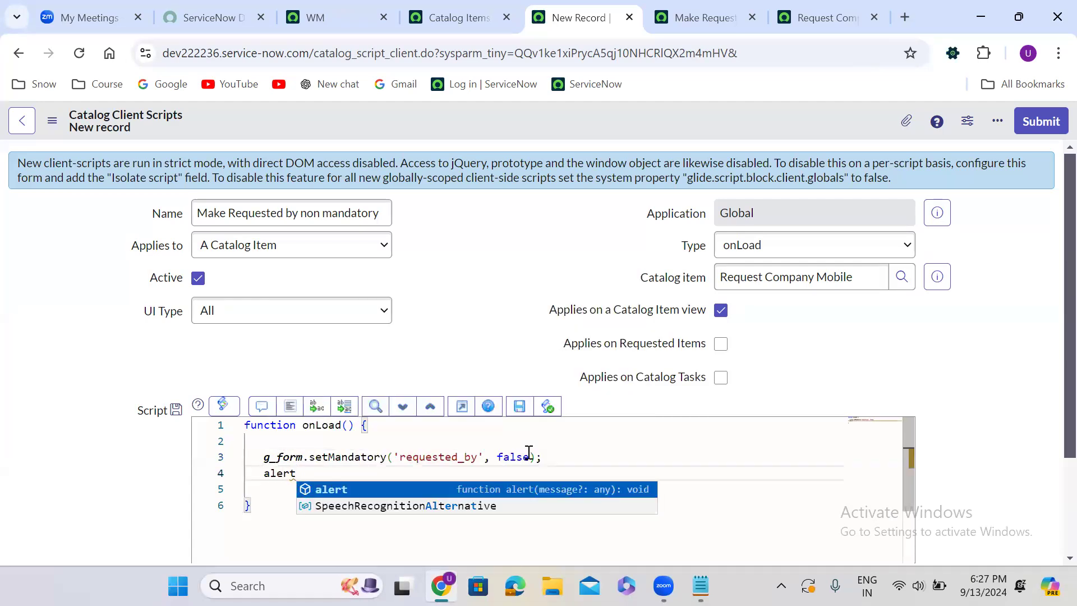
pyautogui.write('(;')
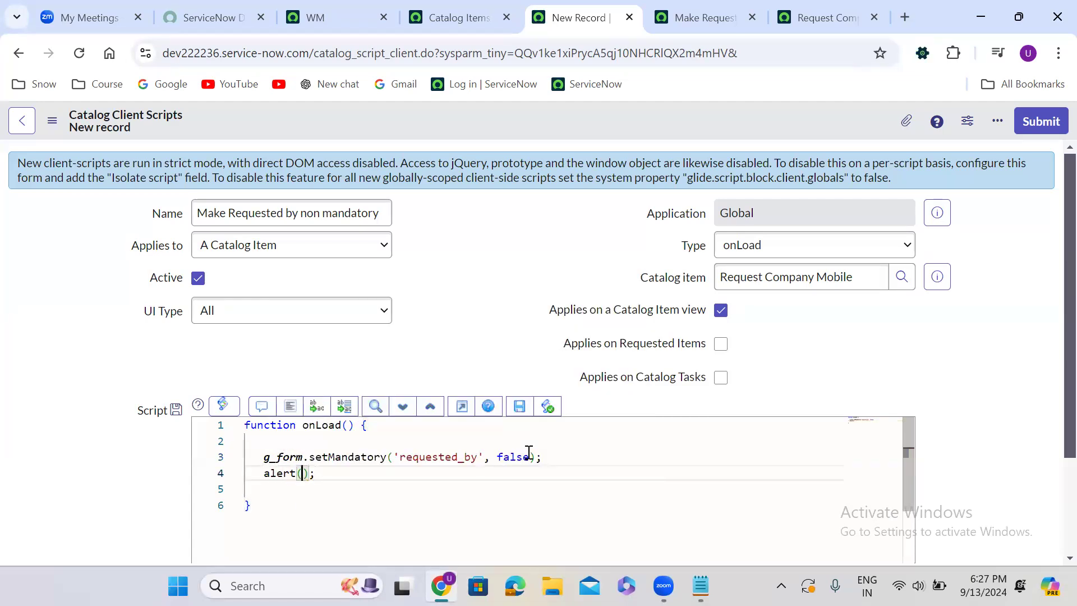
pyautogui.write("'Catalog ")
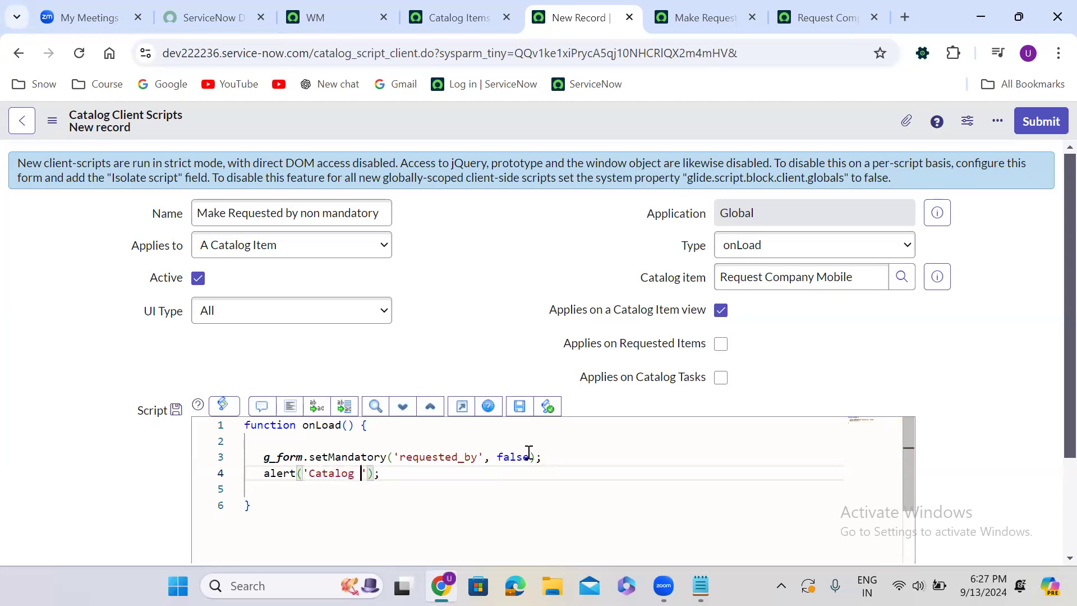
pyautogui.write('Client script')
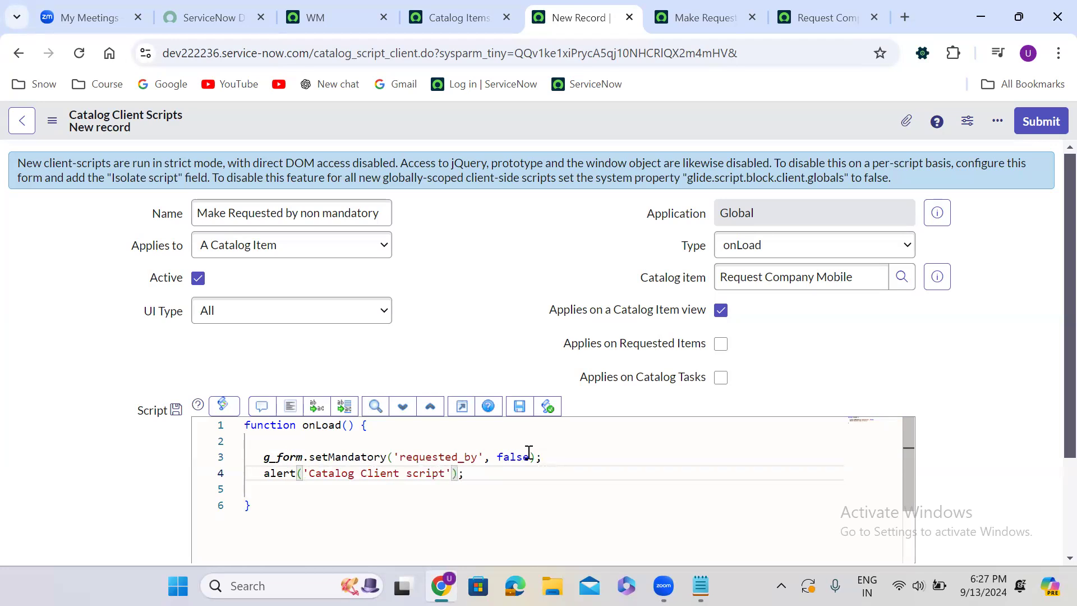
pyautogui.rightClick(492, 124)
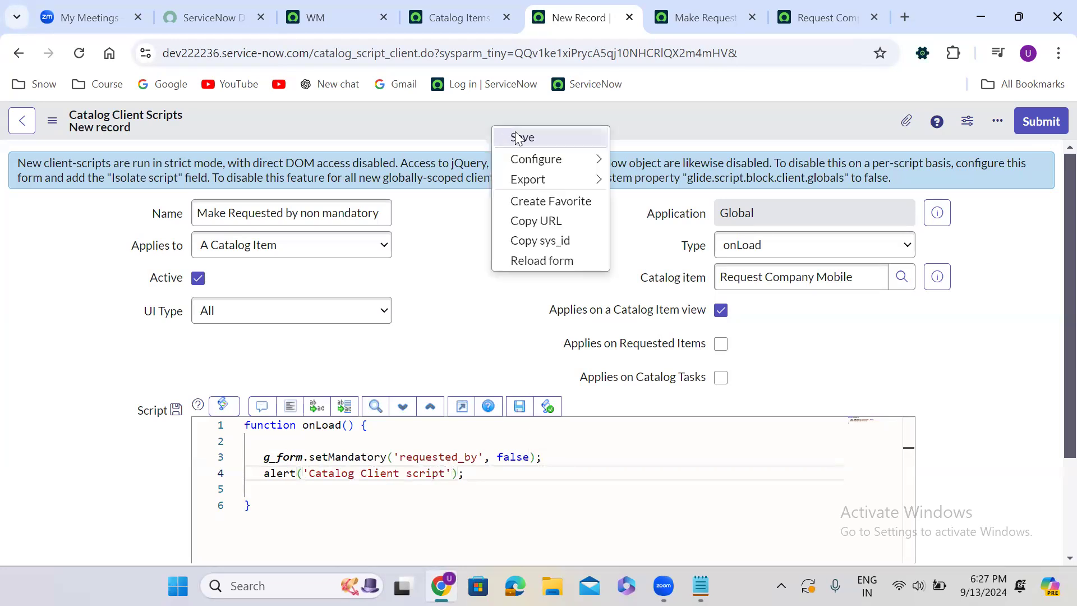
pyautogui.click(521, 139)
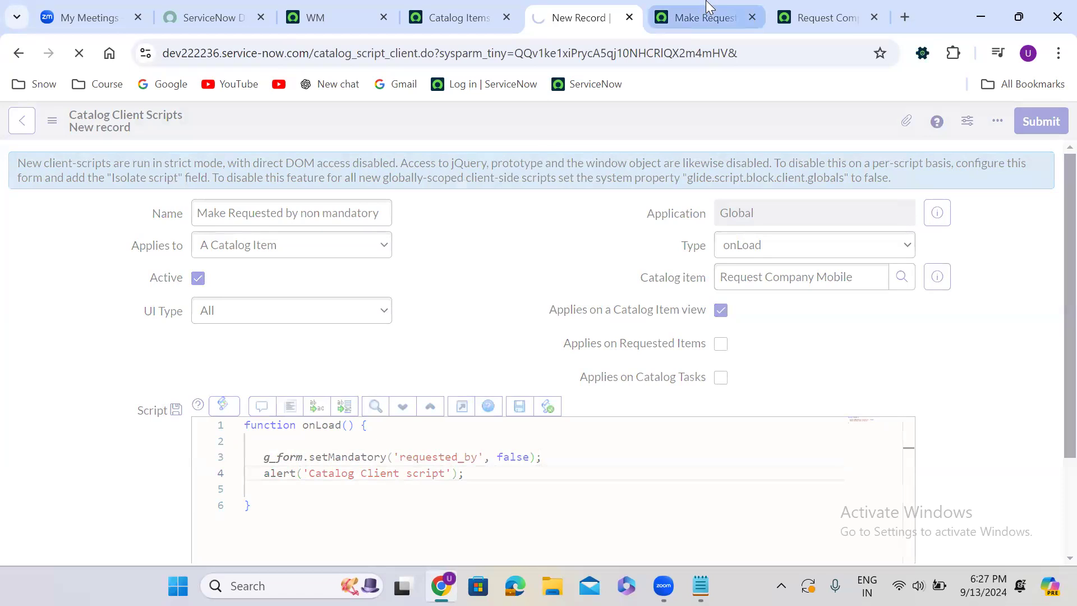
# Add alert('Variable Set client script'); below the setMandatory line in the Make Requested by mandatory script and save it
pyautogui.click(705, 15)
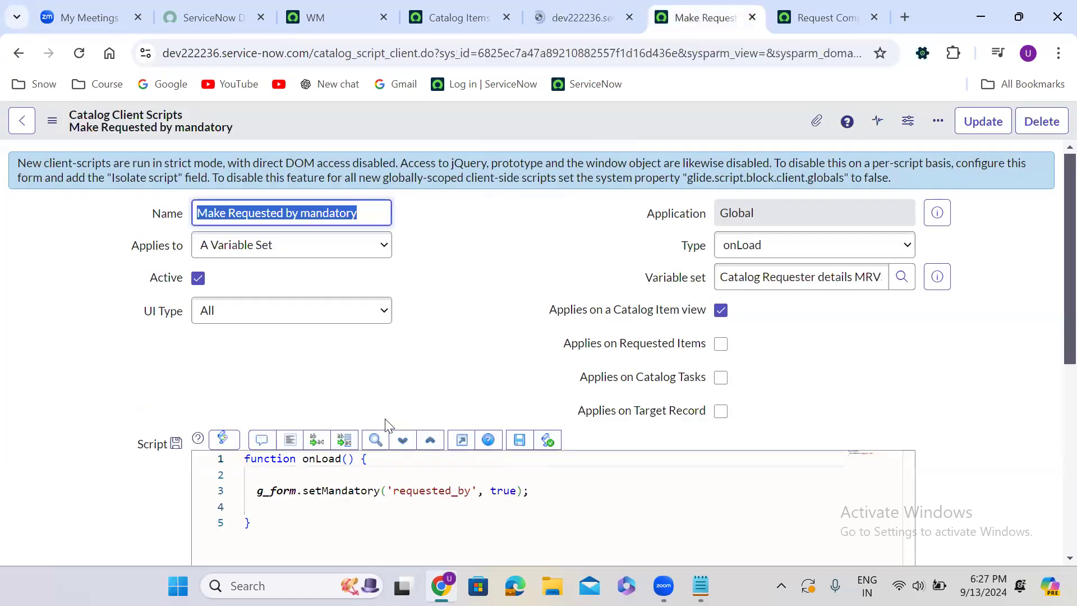
pyautogui.click(547, 489)
pyautogui.press('Return')
pyautogui.write('aler')
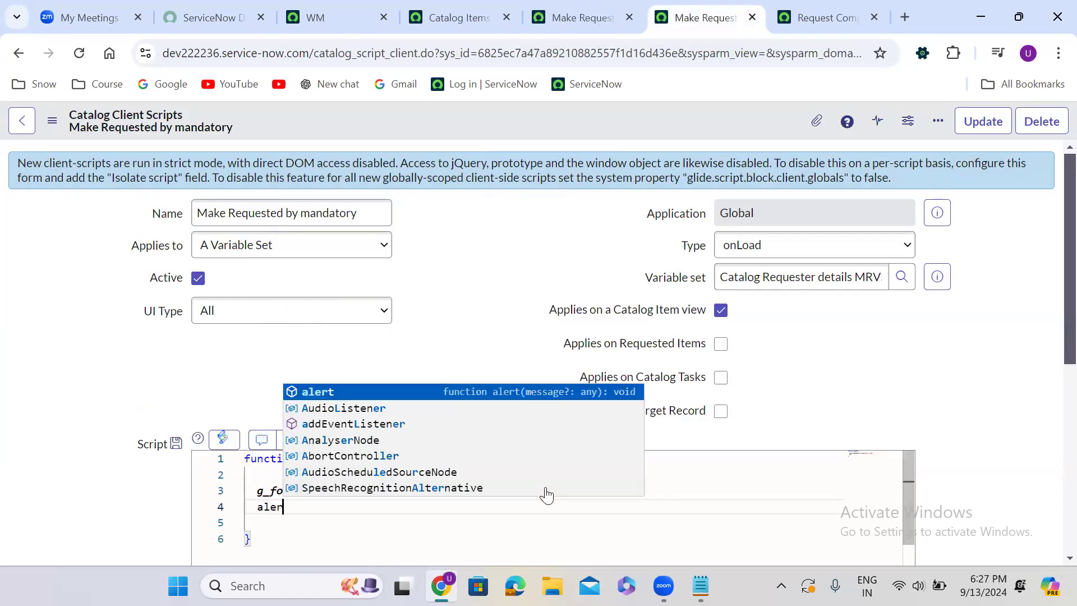
pyautogui.write('t();')
pyautogui.press('Left')
pyautogui.press('Left')
pyautogui.press('Left')
pyautogui.press('Right')
pyautogui.write("'Vari")
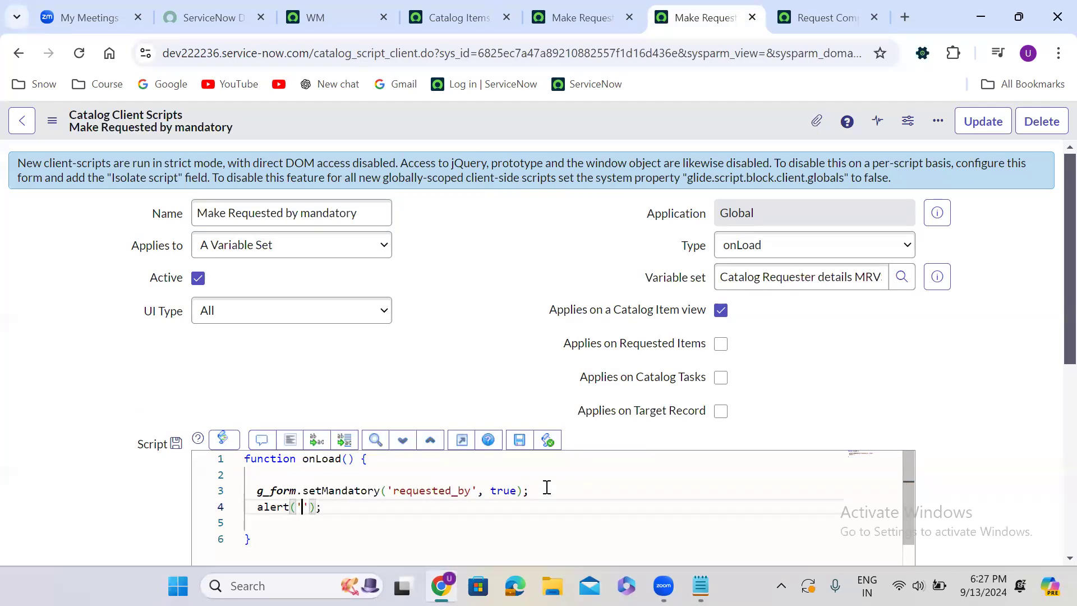
pyautogui.write('able Set ')
pyautogui.write('client ')
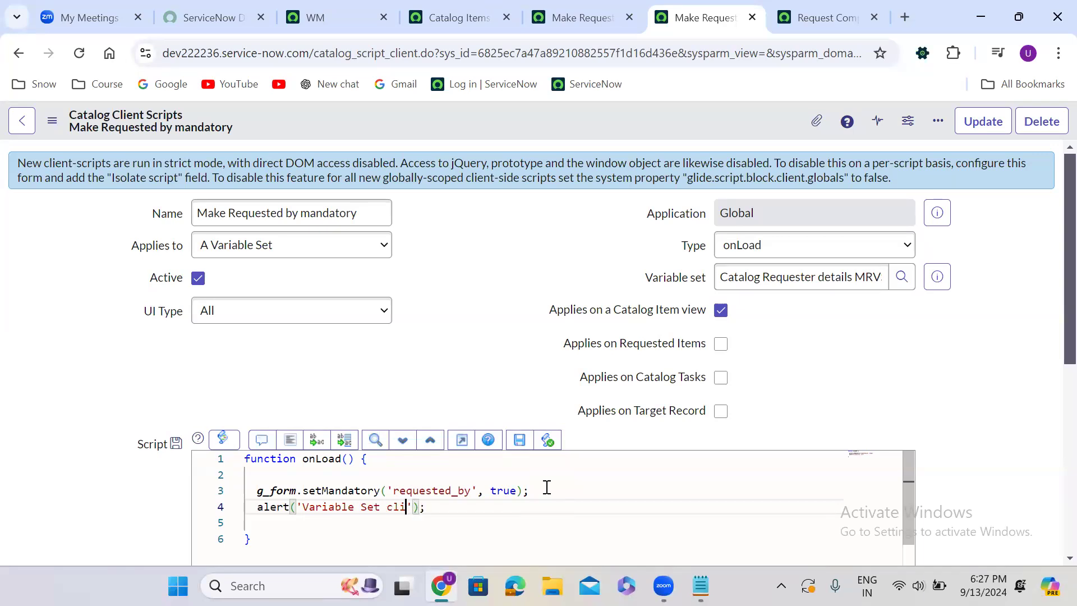
pyautogui.write('script')
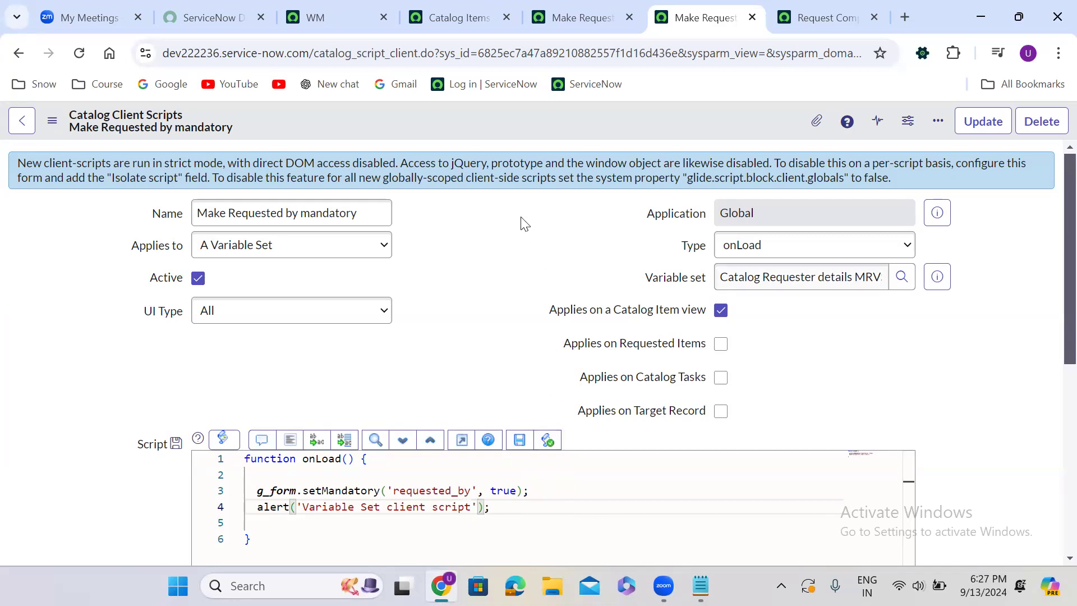
pyautogui.rightClick(499, 117)
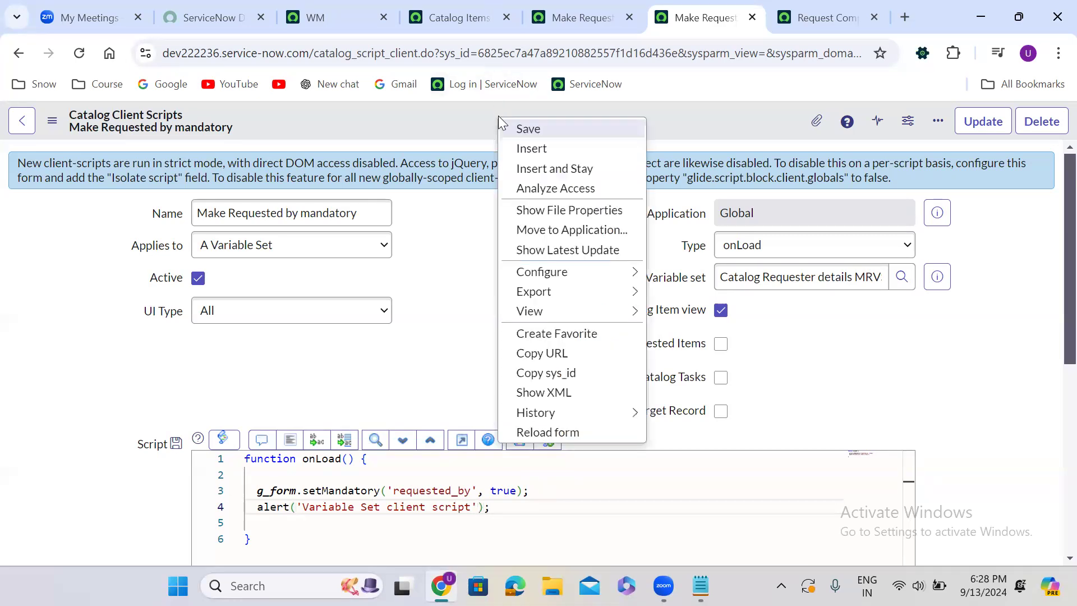
pyautogui.click(599, 128)
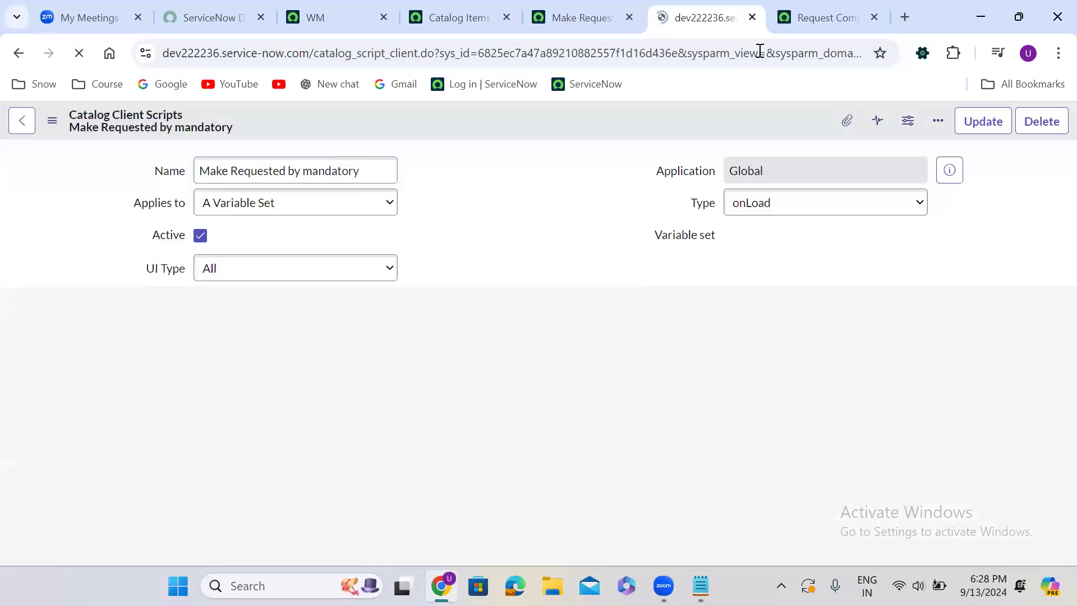
# Reload the Request Company Mobile order page twice to test the onLoad scripts, dismissing the alert each time
pyautogui.click(803, 20)
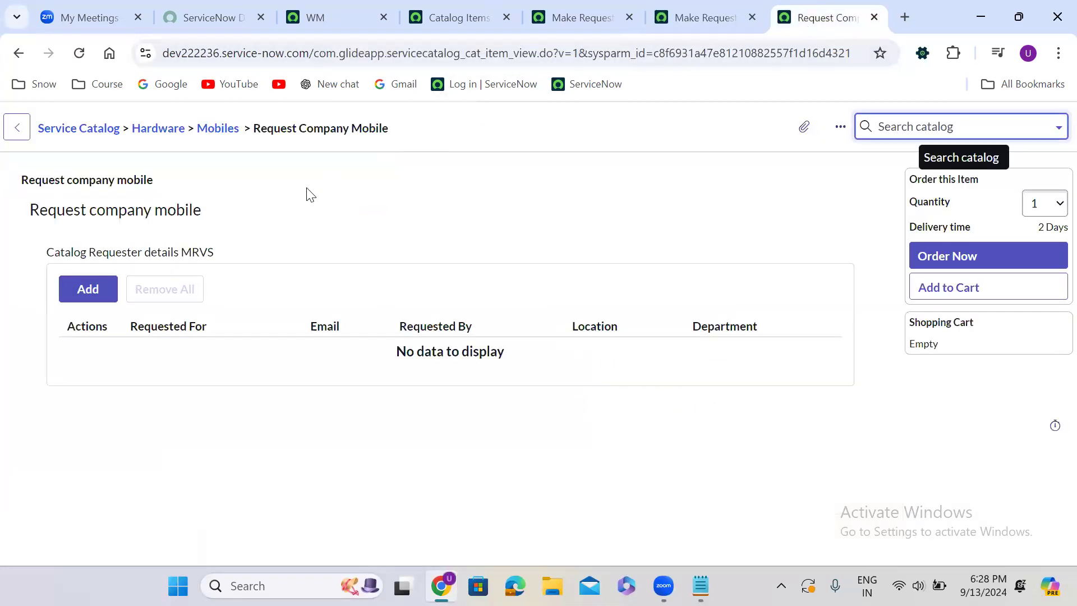
pyautogui.click(78, 53)
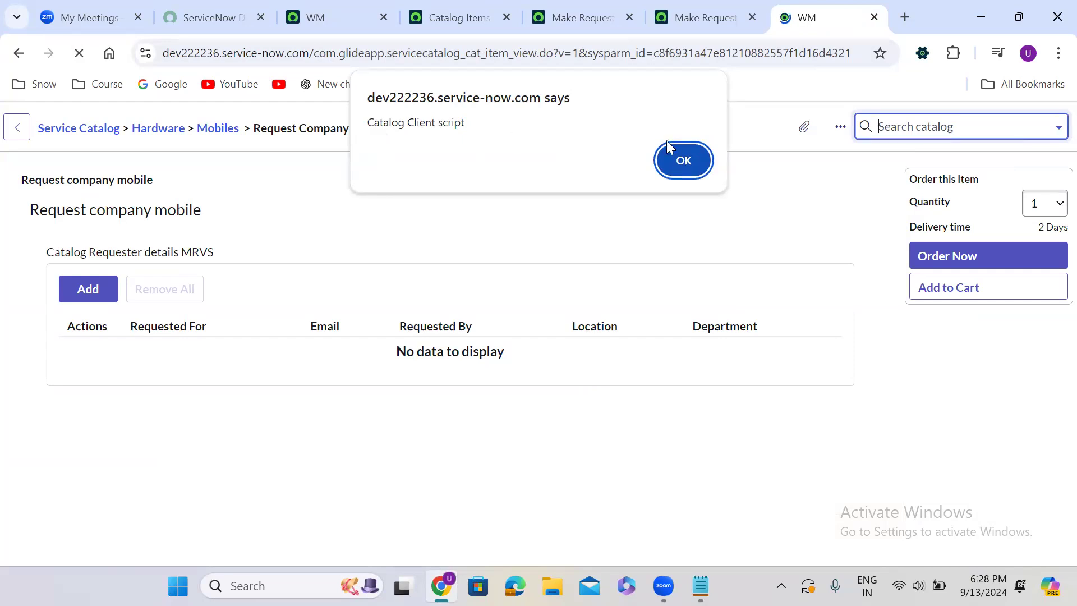
pyautogui.click(689, 152)
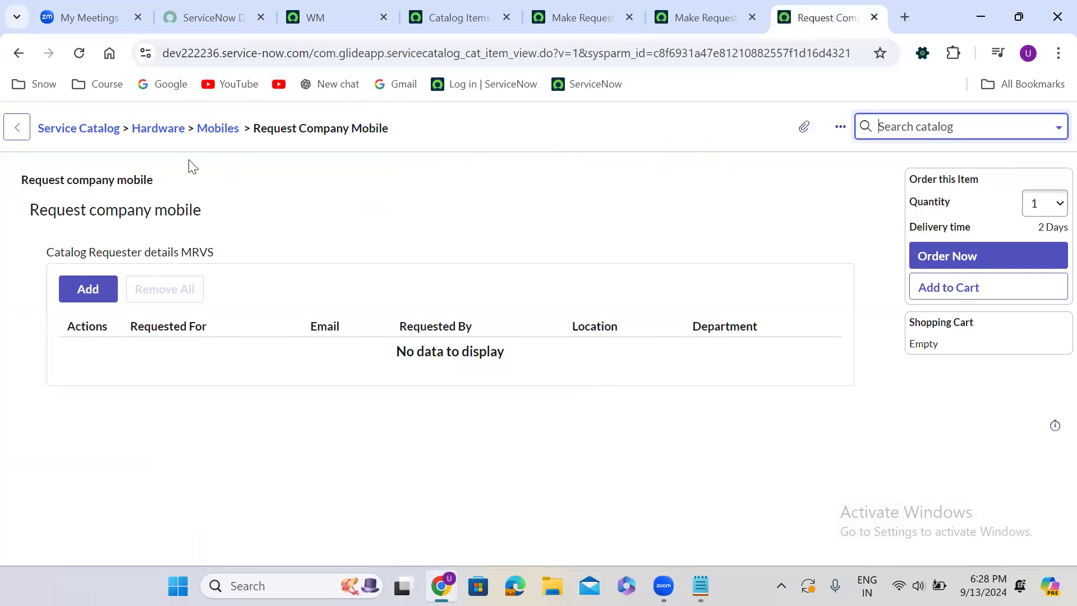
pyautogui.click(79, 52)
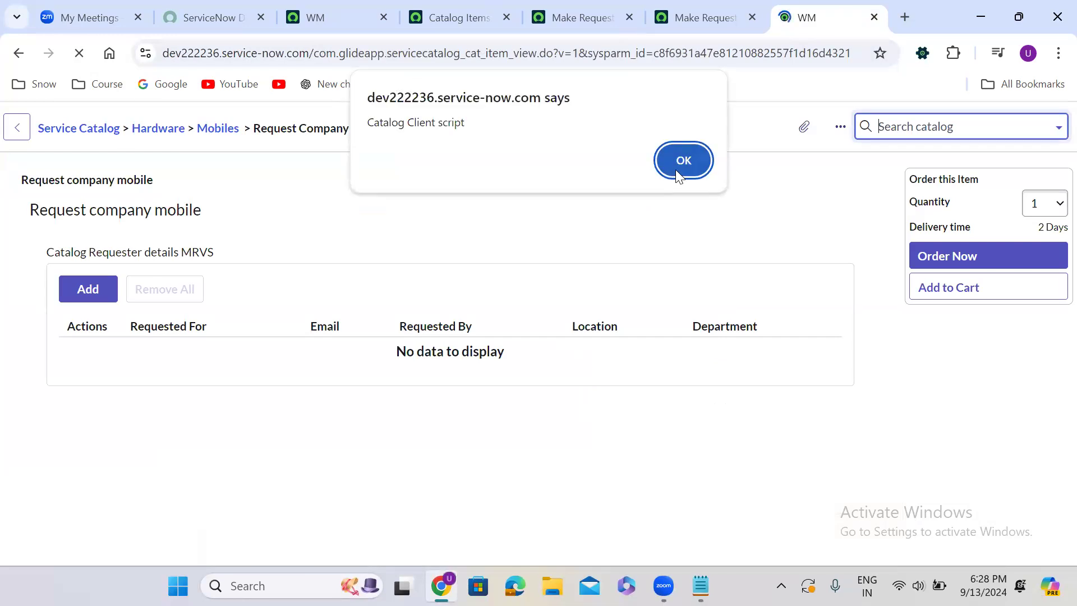
pyautogui.click(680, 162)
# Open a new row in the Catalog Requester details MRVS, dismiss the alert and check whether Requested By is mandatory
pyautogui.click(89, 290)
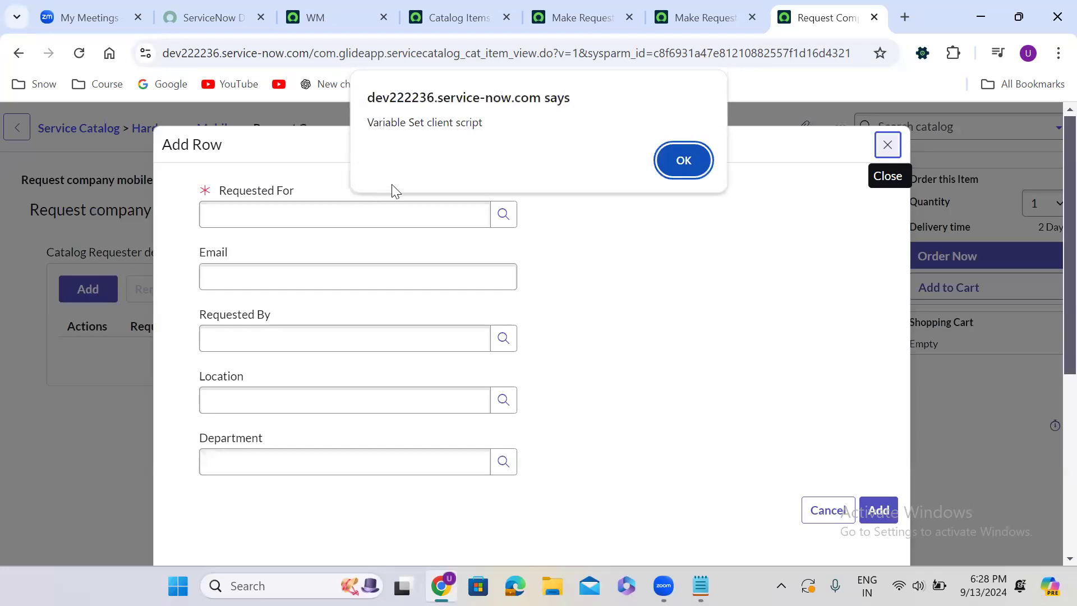
pyautogui.click(689, 167)
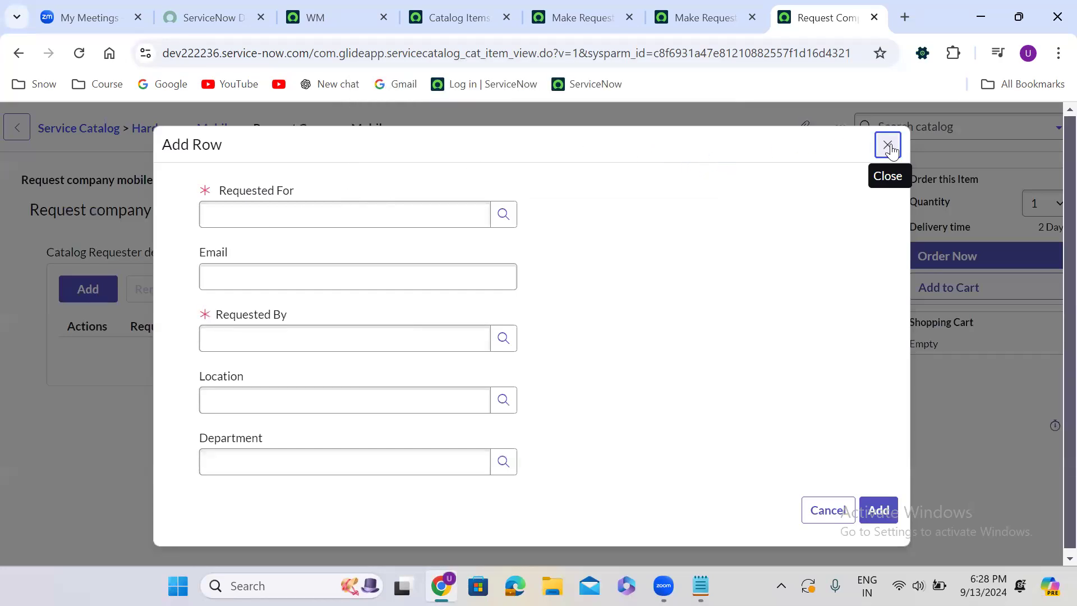
pyautogui.click(512, 337)
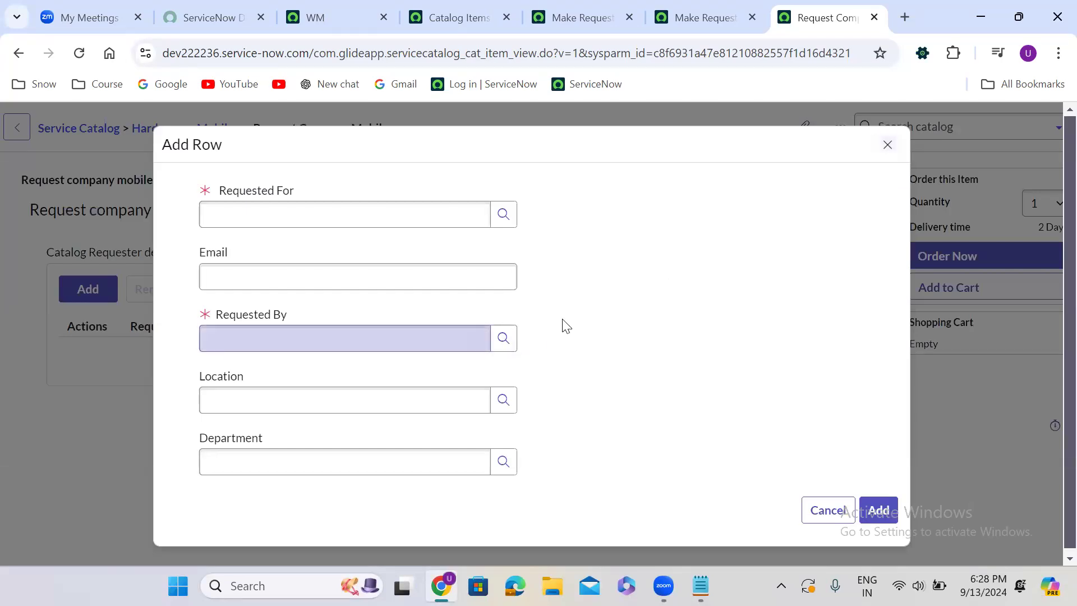
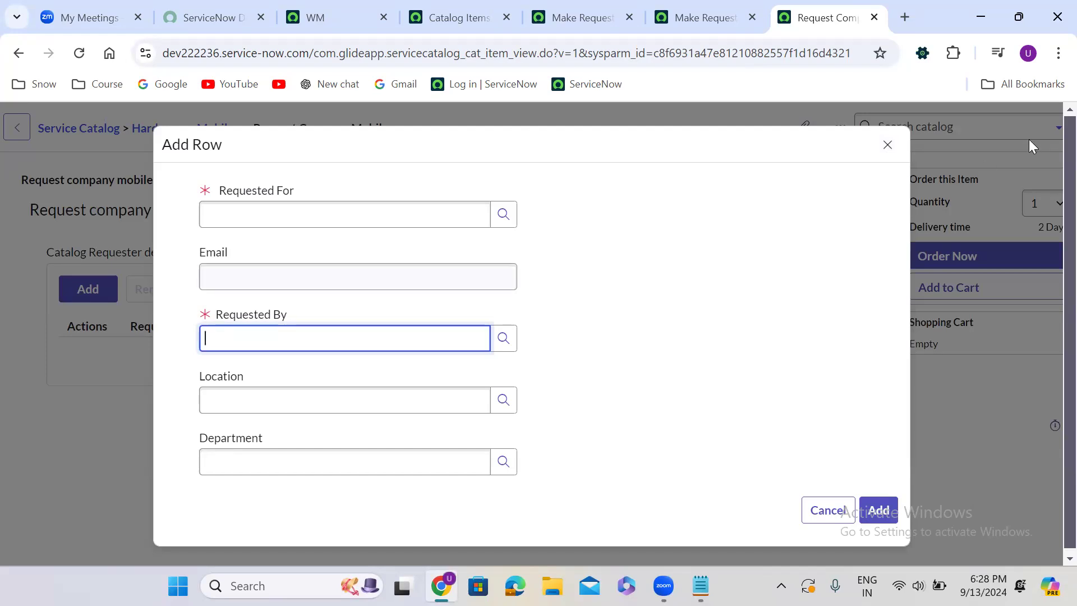
# Reload the order page and open a new MRVS row, dismissing both alerts, to compare when each onLoad script runs; close the row
pyautogui.click(888, 145)
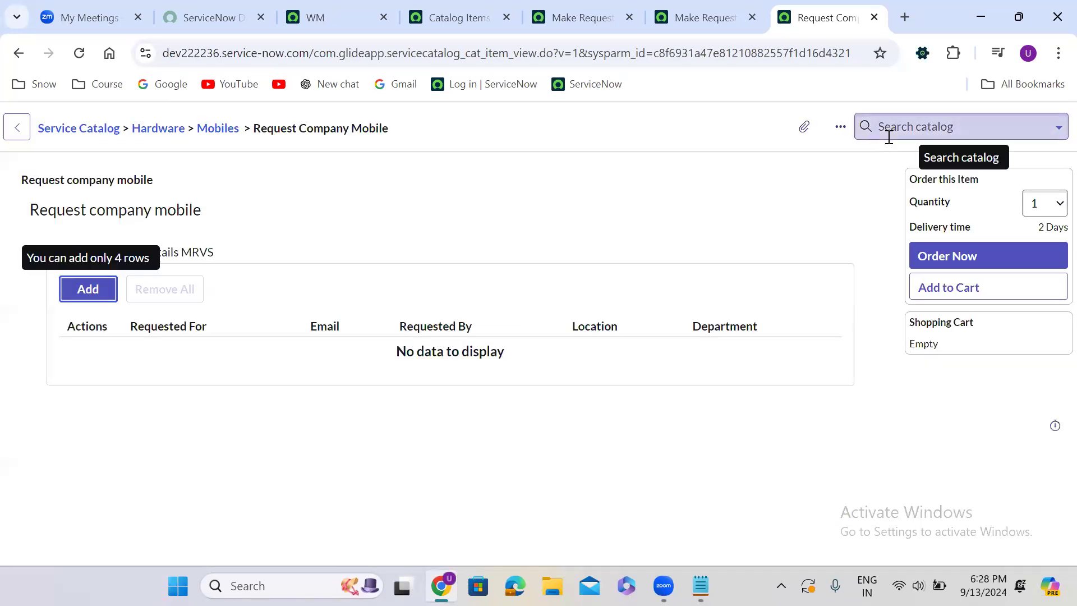
pyautogui.click(79, 52)
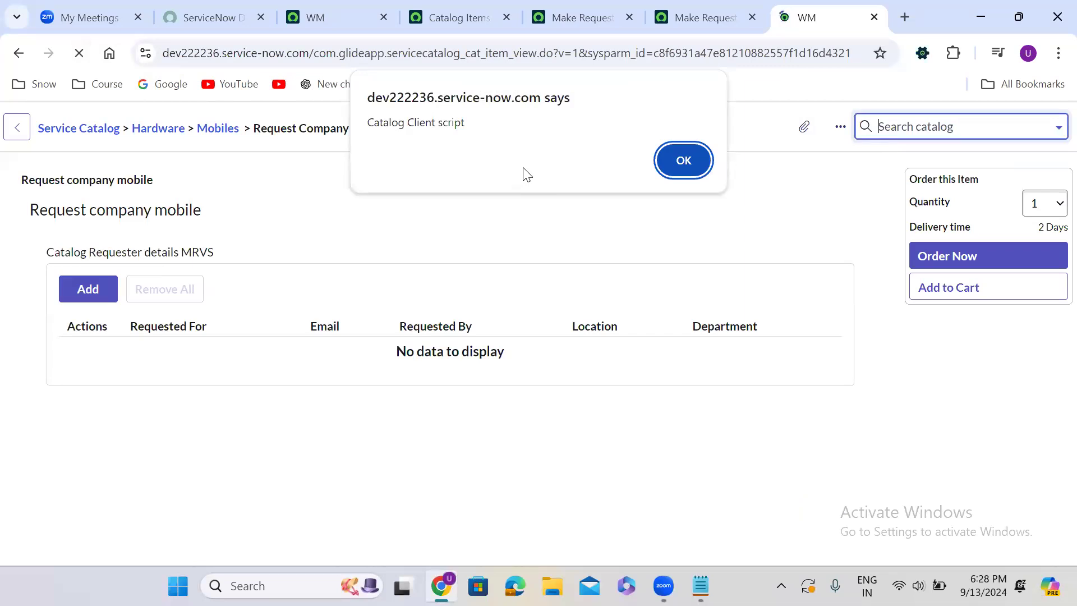
pyautogui.click(698, 161)
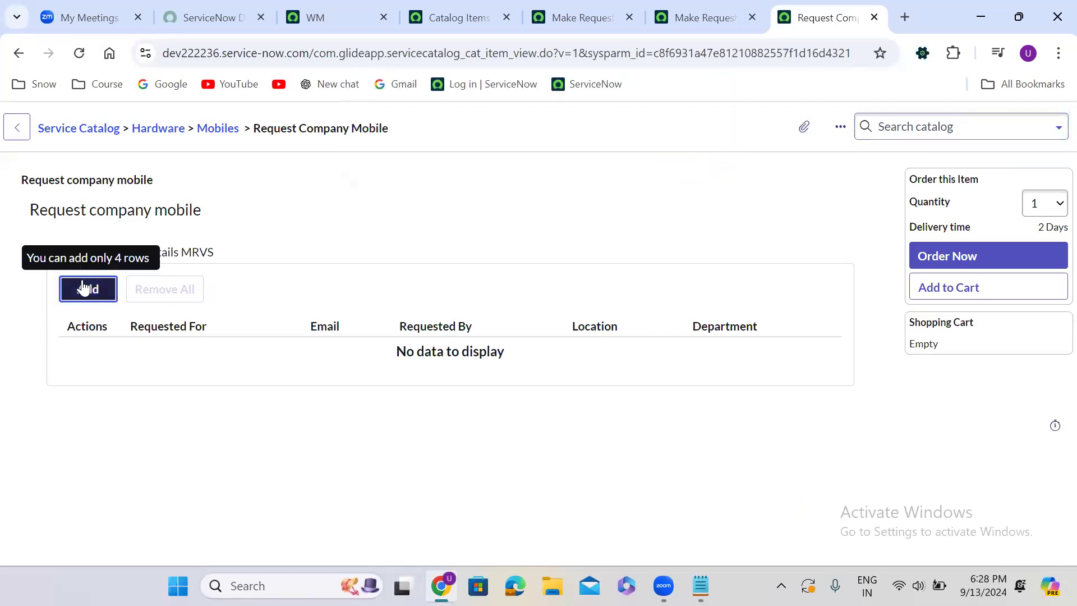
pyautogui.click(83, 289)
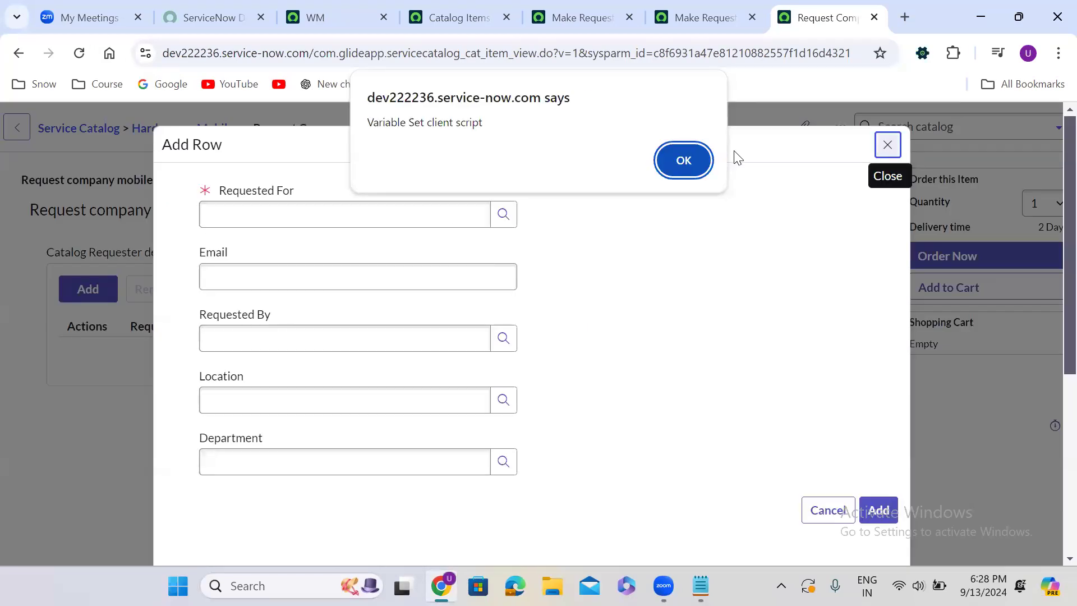
pyautogui.click(687, 160)
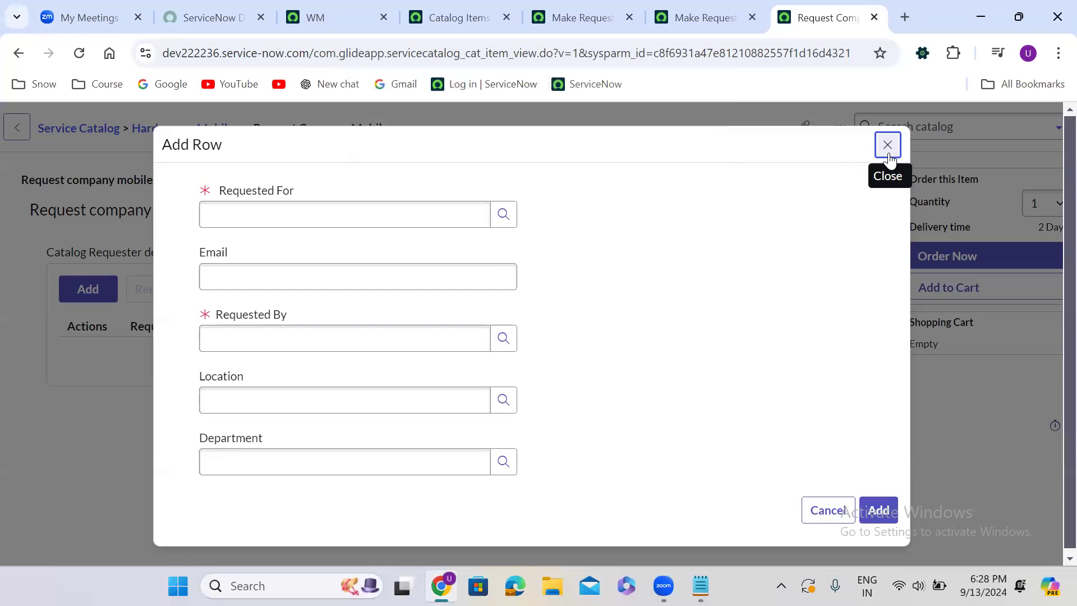
pyautogui.click(888, 145)
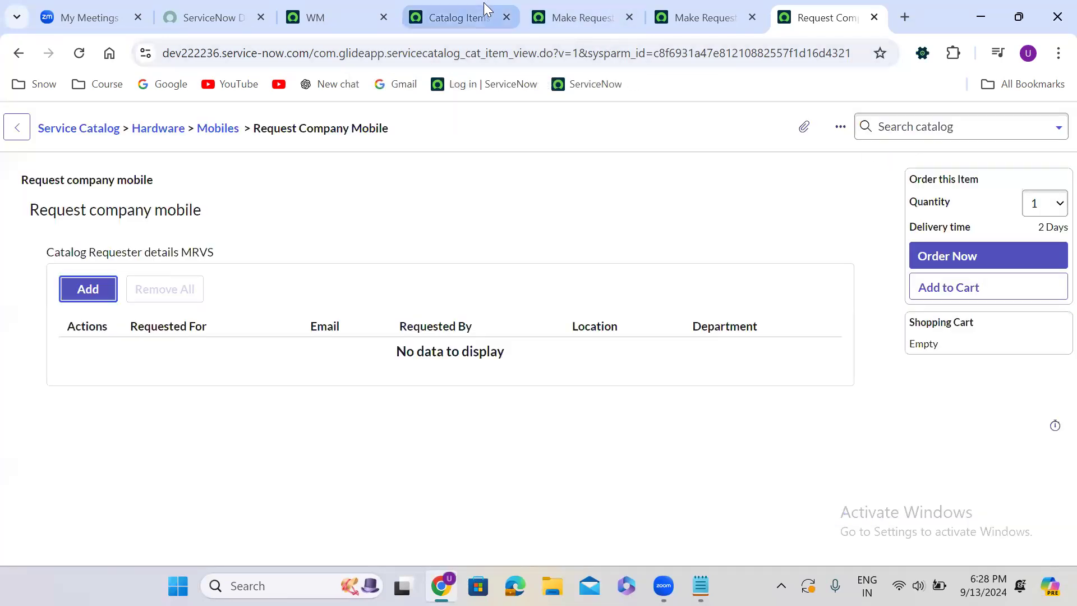
# Open the Resignation Form catalog item in a separate tab, check which variable set it uses, and close it
pyautogui.click(459, 2)
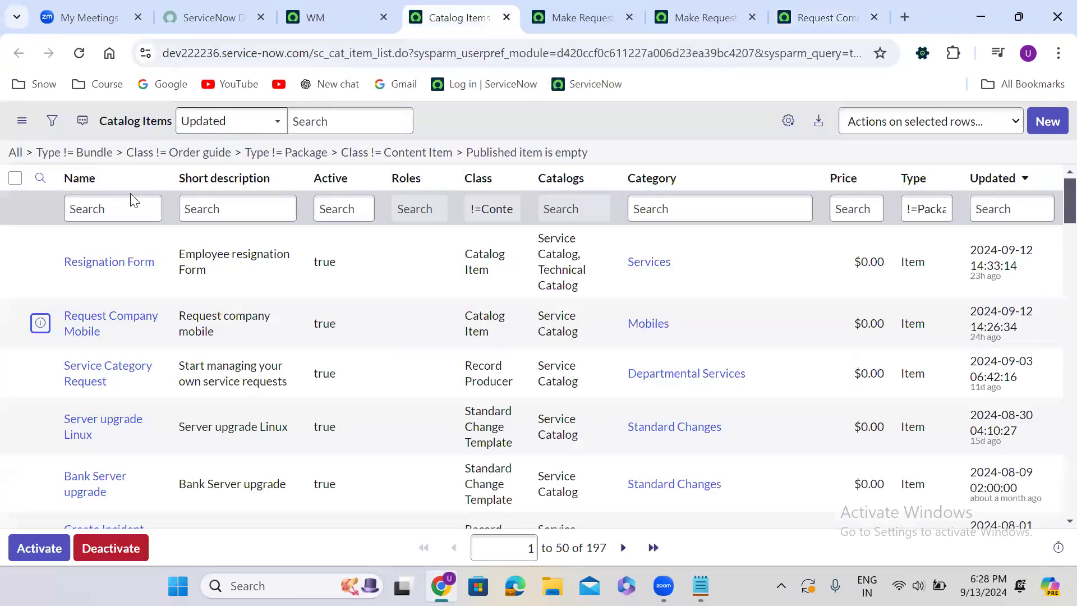
pyautogui.rightClick(39, 262)
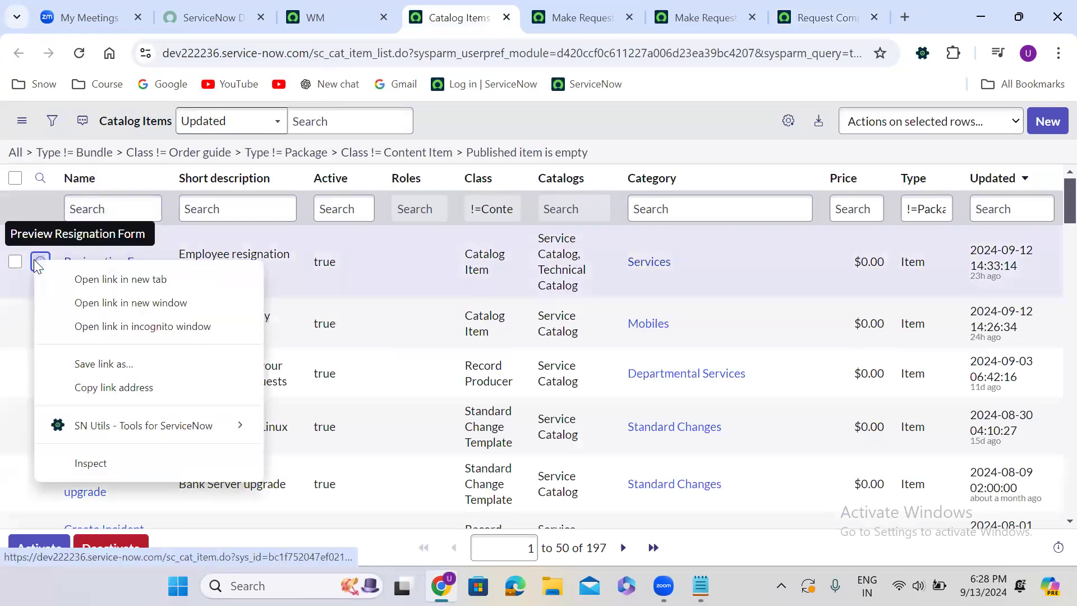
pyautogui.click(112, 279)
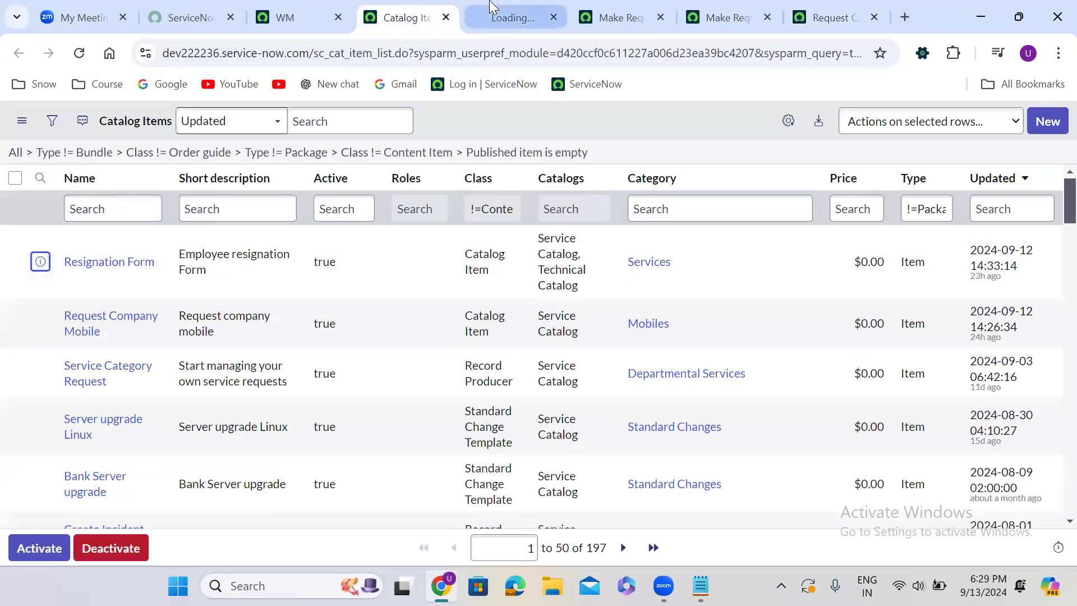
pyautogui.click(490, 7)
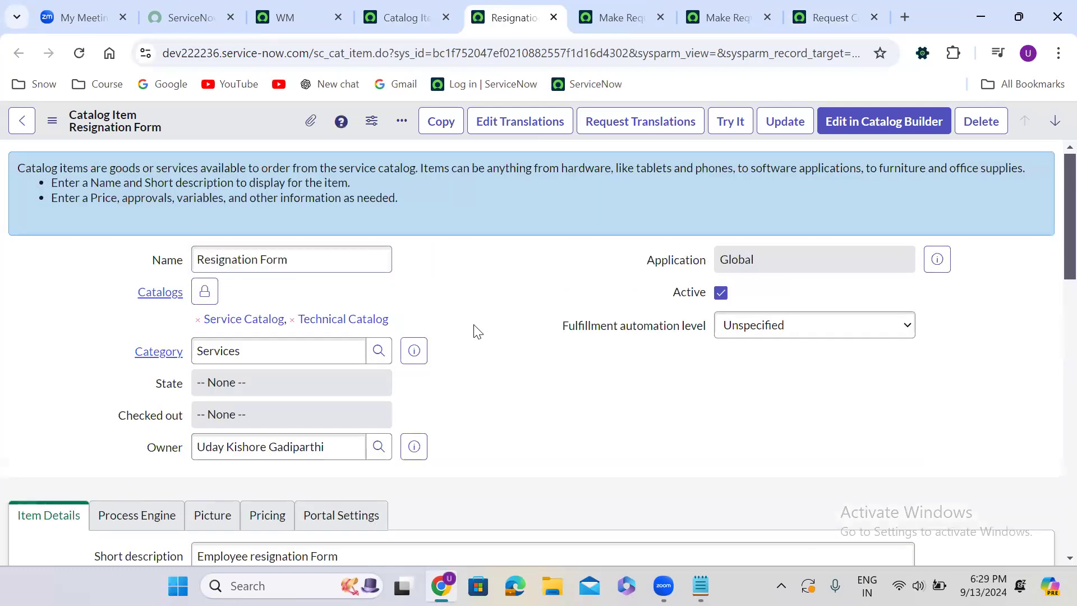
pyautogui.scroll(-10, 475, 331)
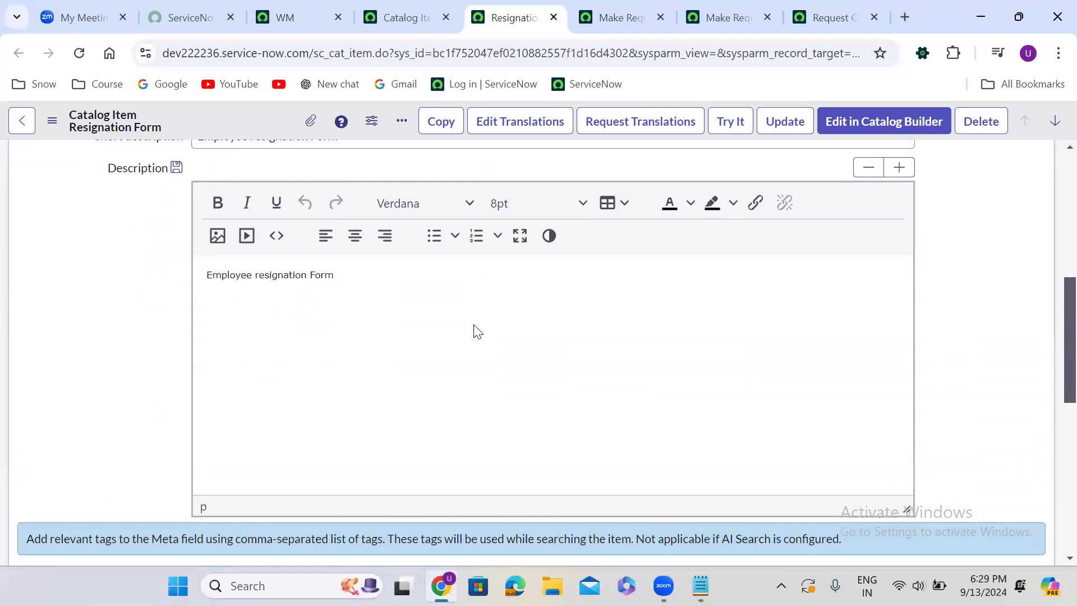
pyautogui.scroll(-3, 474, 332)
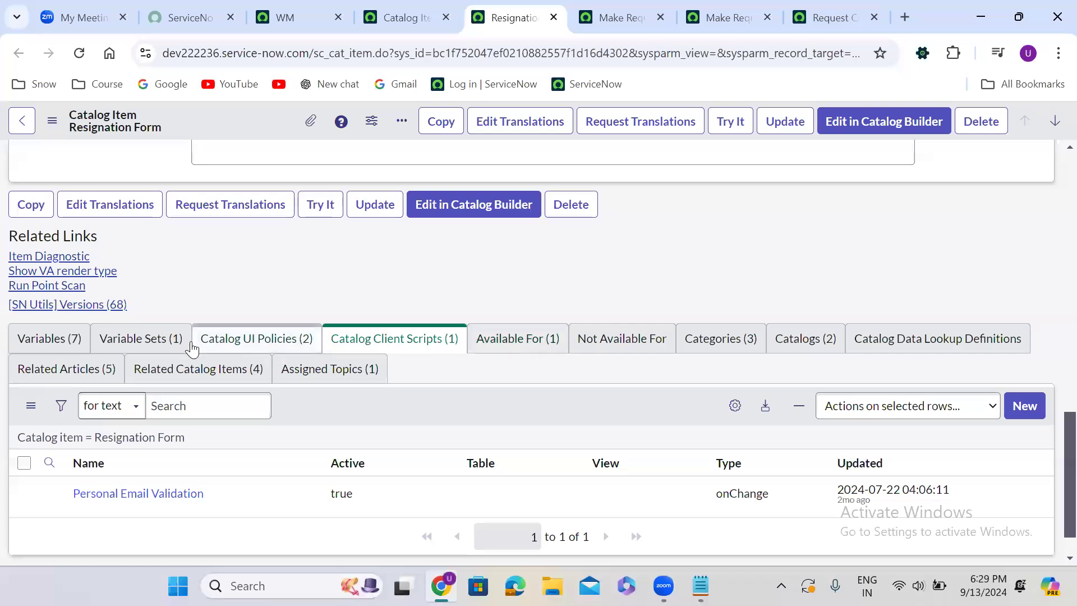
pyautogui.click(156, 339)
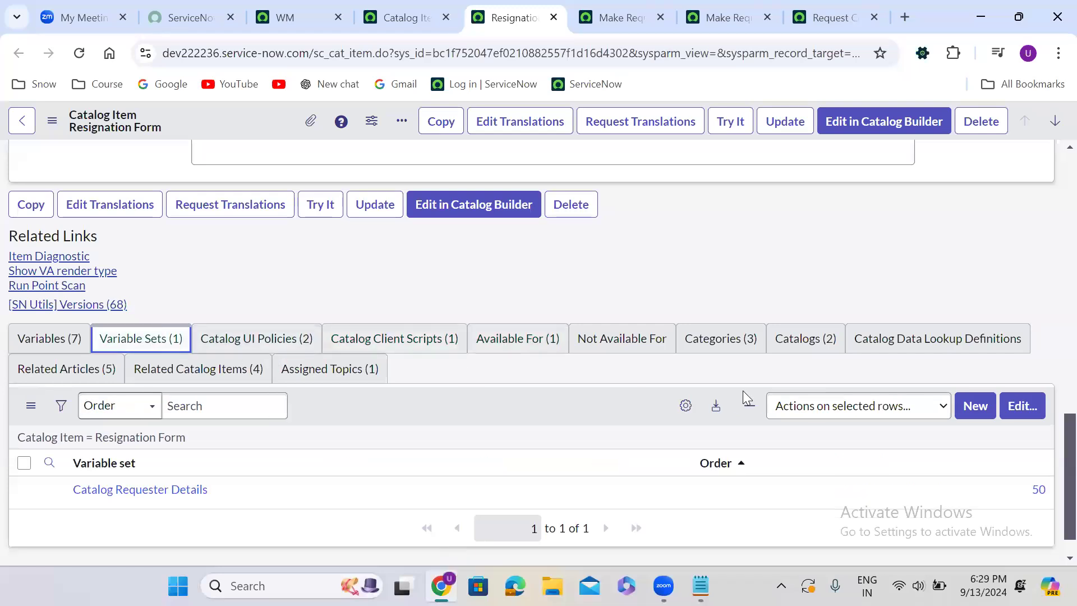
pyautogui.click(558, 18)
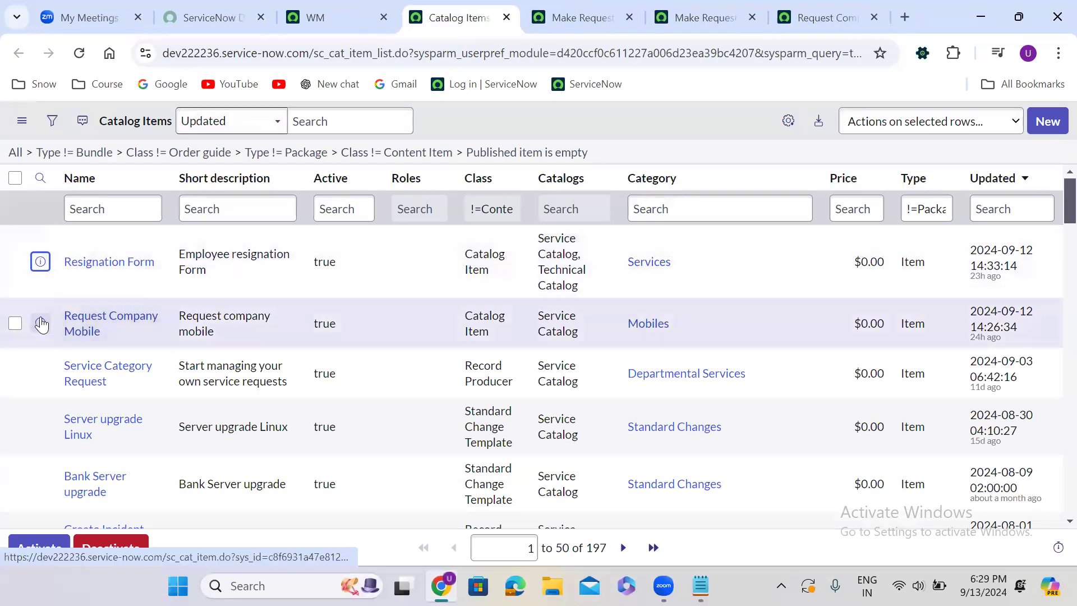
# Open the Request Company Mobile catalog item record in a new tab and go to its variable sets list
pyautogui.rightClick(41, 325)
pyautogui.click(143, 114)
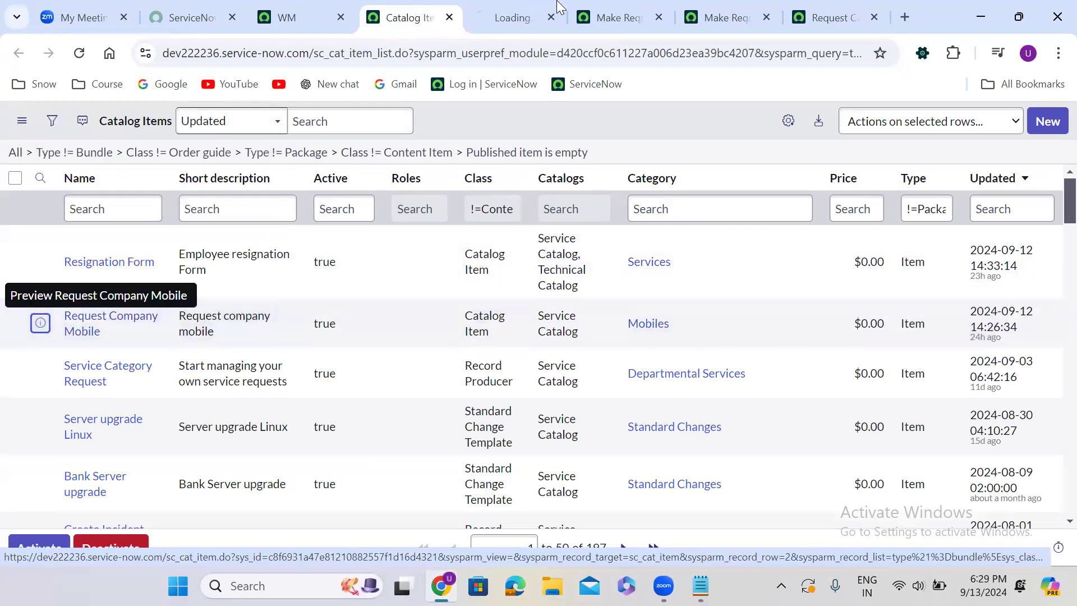
pyautogui.click(515, 13)
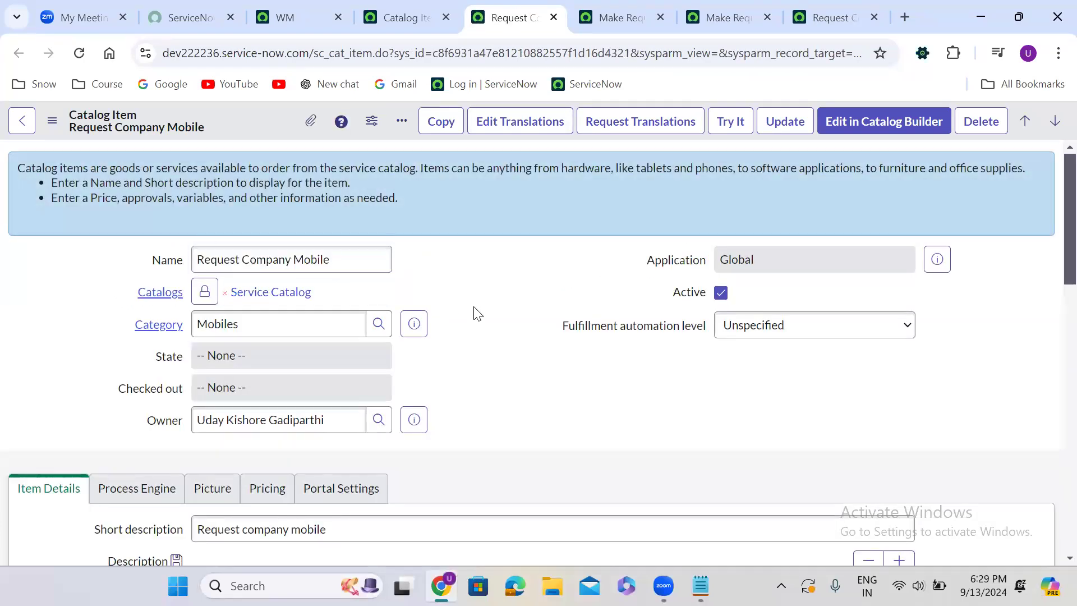
pyautogui.scroll(-10, 475, 313)
pyautogui.scroll(-3, 475, 307)
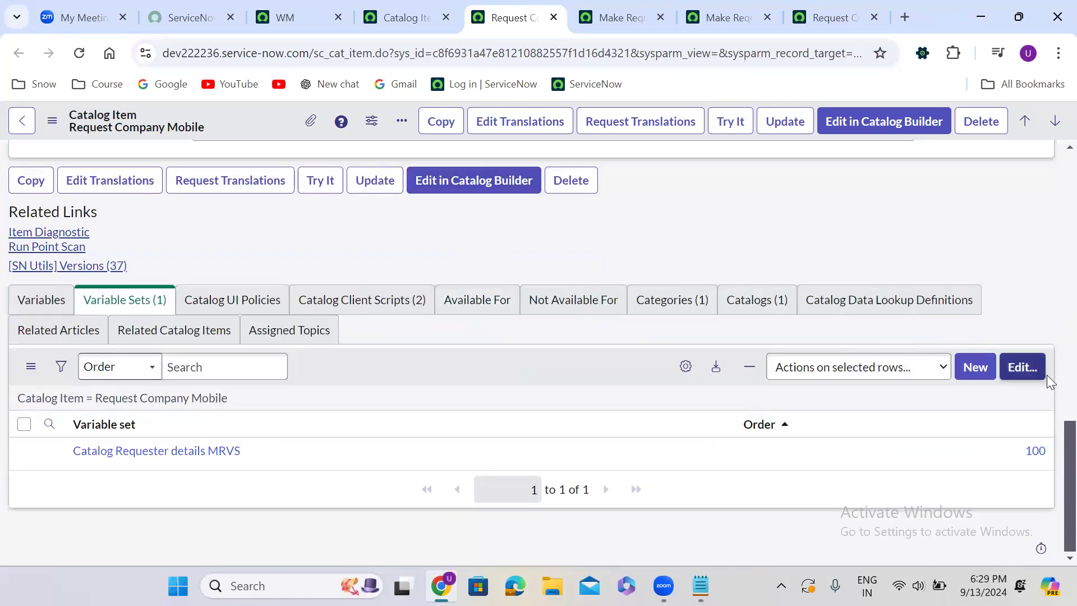
# Remove Catalog Requester details MRVS from the item's variable sets, try to add Catalog Requester Details in its place, and save
pyautogui.click(1020, 366)
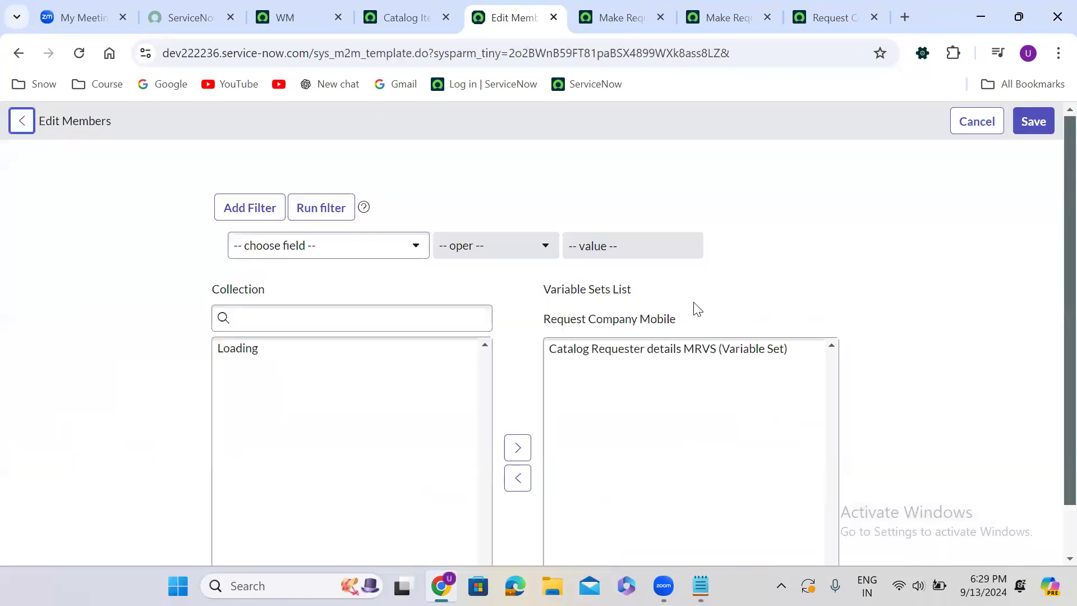
pyautogui.doubleClick(630, 352)
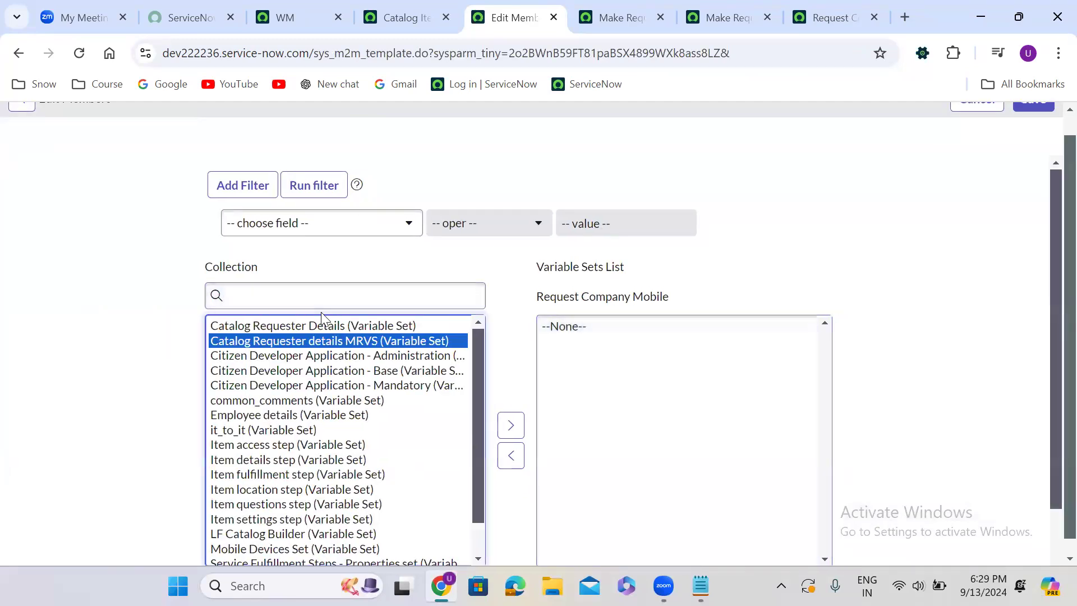
pyautogui.click(301, 300)
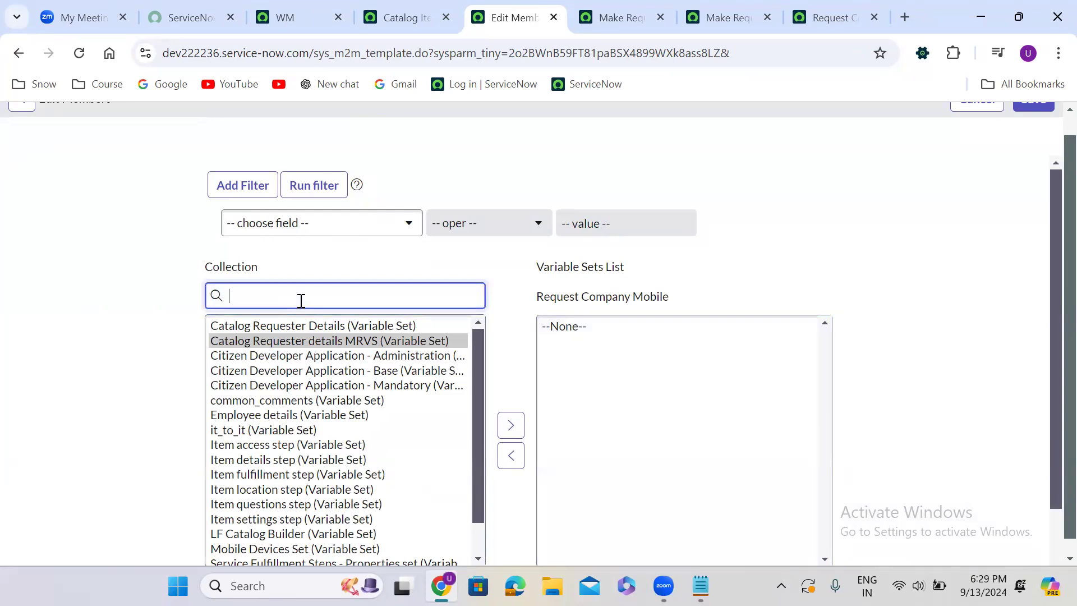
pyautogui.write('c')
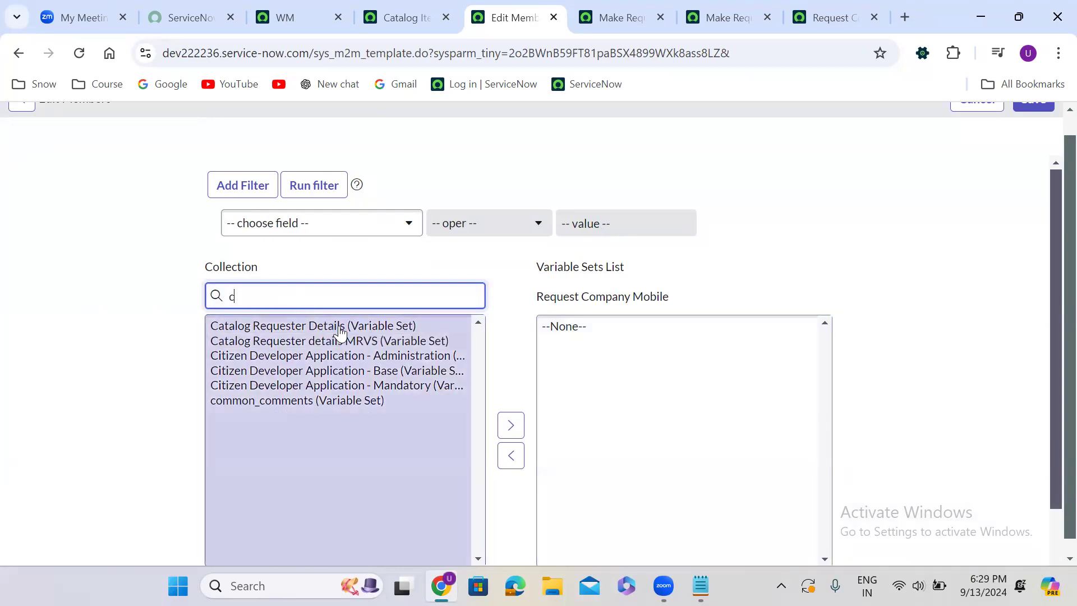
pyautogui.doubleClick(337, 326)
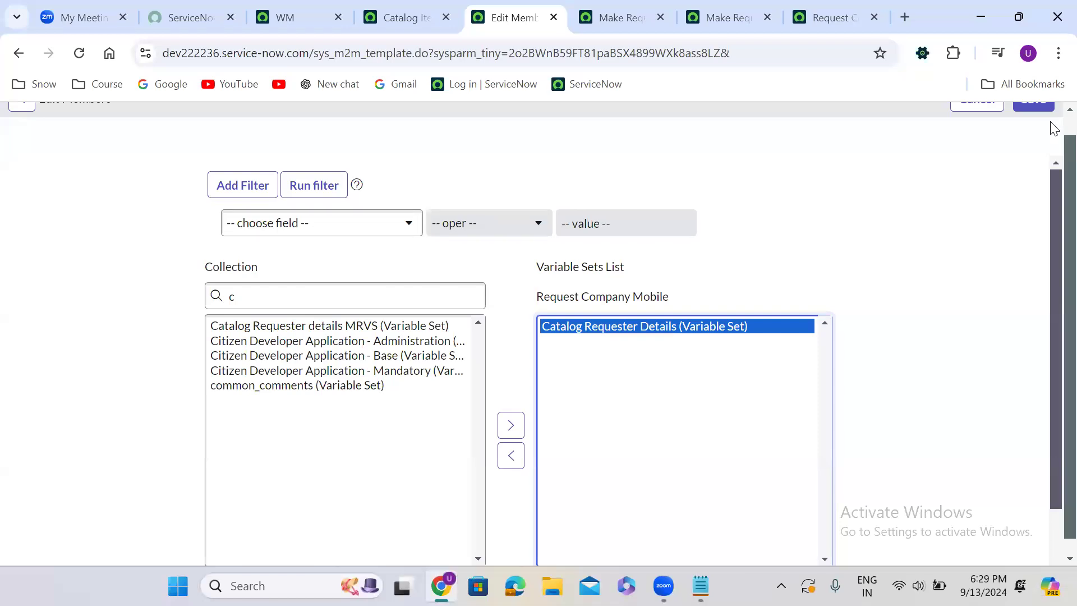
pyautogui.scroll(1, 1032, 134)
pyautogui.click(1033, 120)
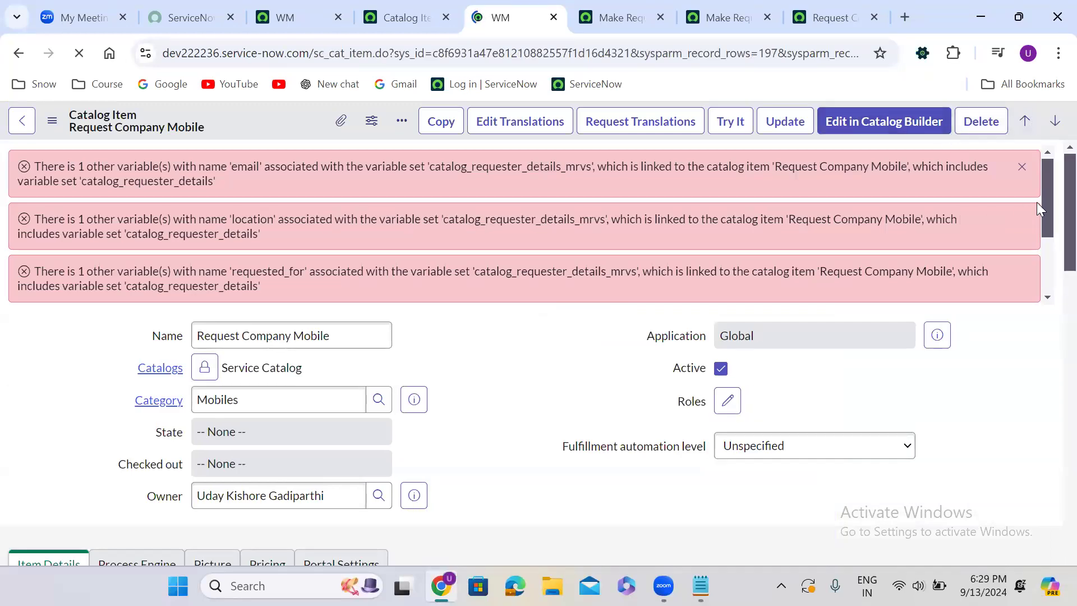
pyautogui.click(1021, 166)
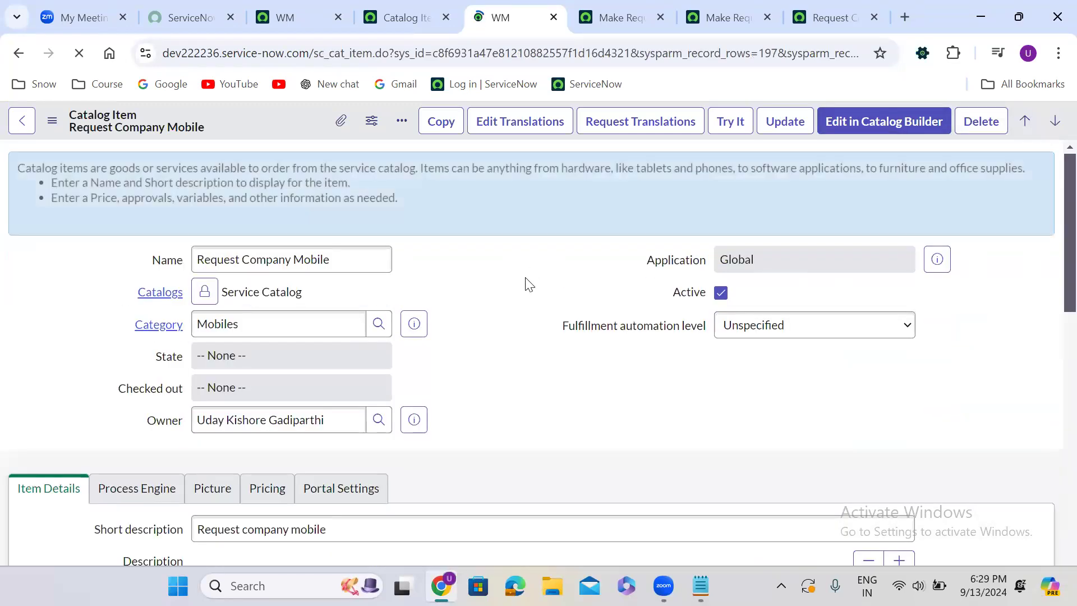
# Add the Catalog Requester Details variable set to the Request Company Mobile item and save the member list
pyautogui.scroll(-10, 474, 367)
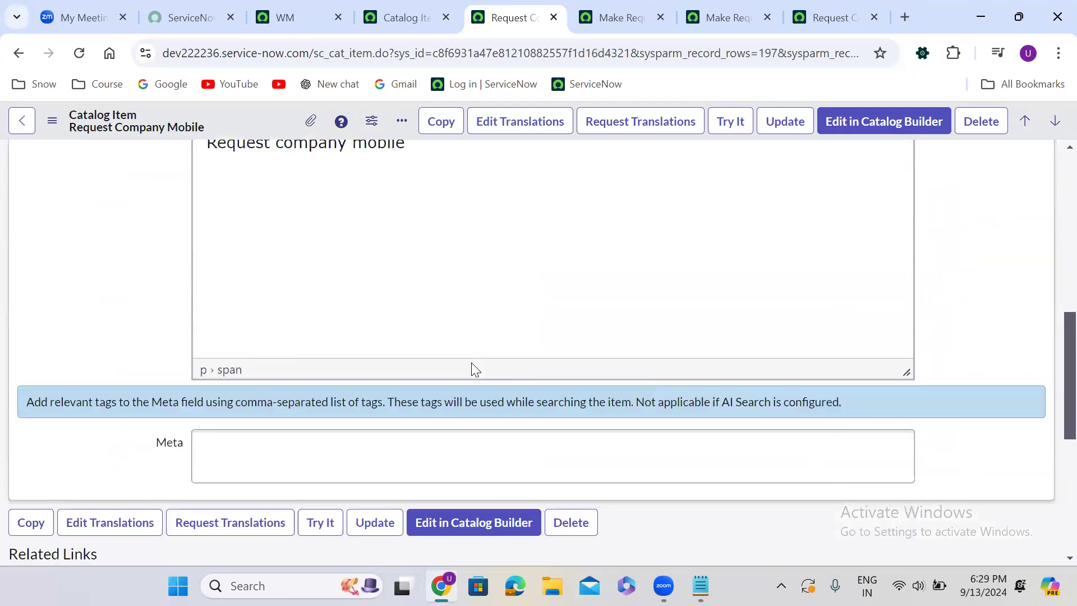
pyautogui.scroll(-6, 471, 363)
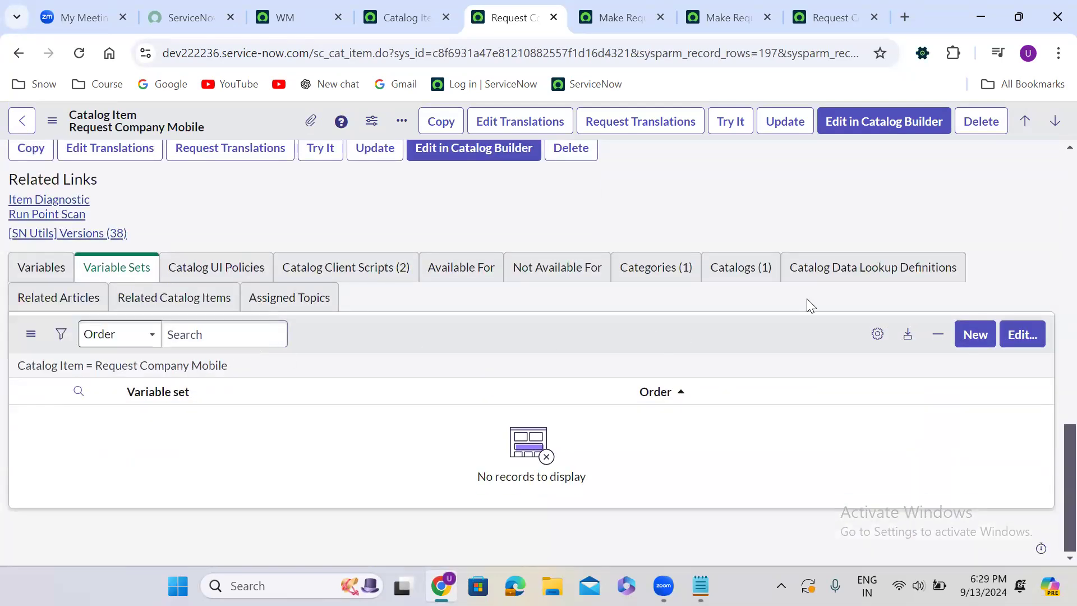
pyautogui.click(1022, 334)
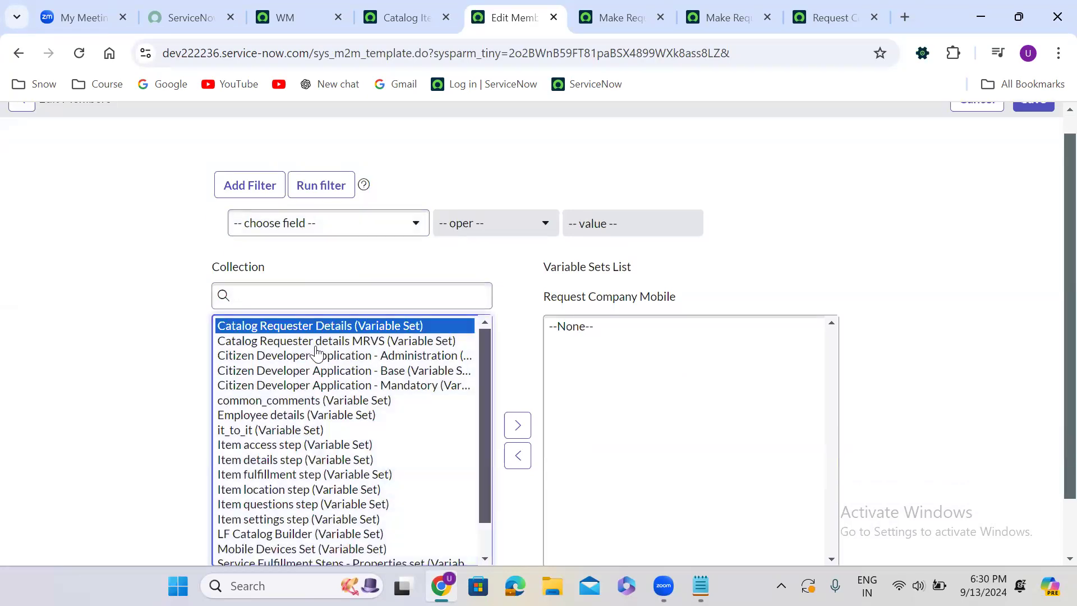
pyautogui.click(517, 428)
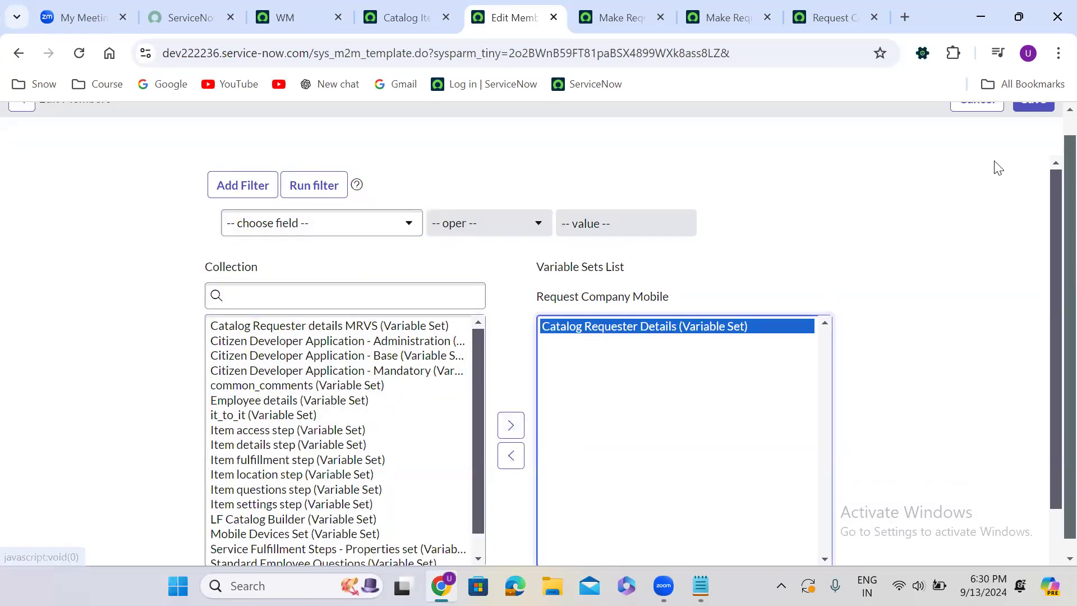
pyautogui.scroll(1, 1052, 125)
pyautogui.click(1044, 121)
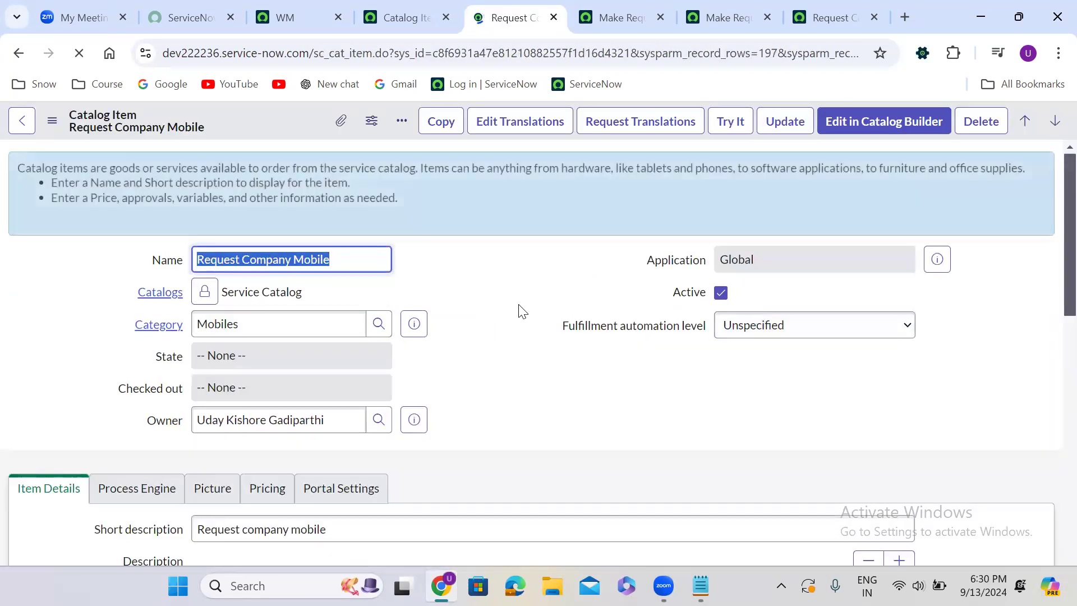
# Open the item's Make Requested by non mandatory catalog client script in a new tab
pyautogui.scroll(-15, 492, 376)
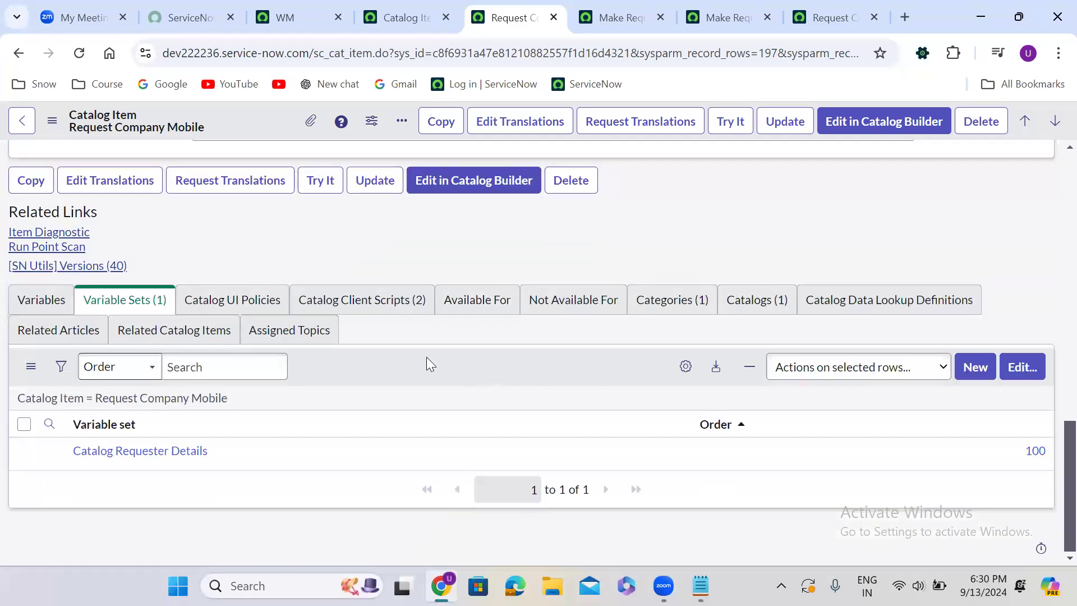
pyautogui.click(337, 306)
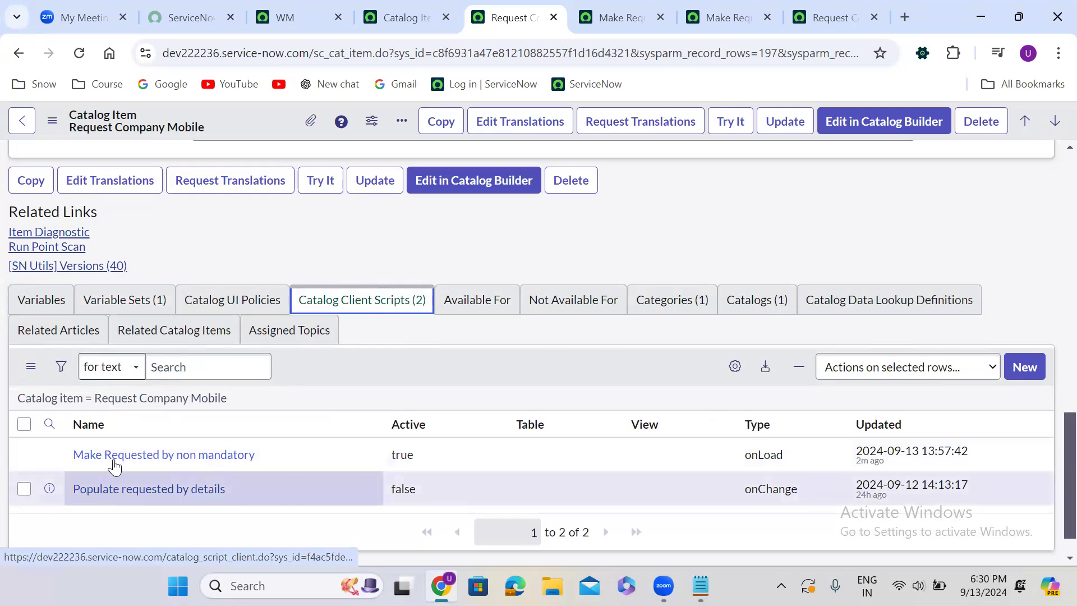
pyautogui.rightClick(50, 454)
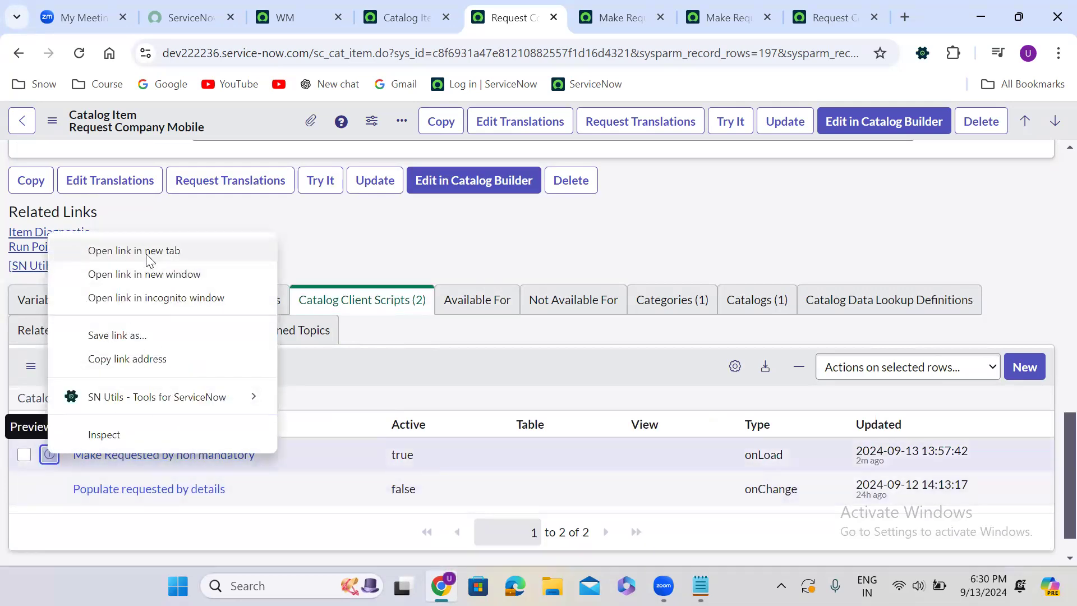
pyautogui.click(162, 250)
pyautogui.click(557, 8)
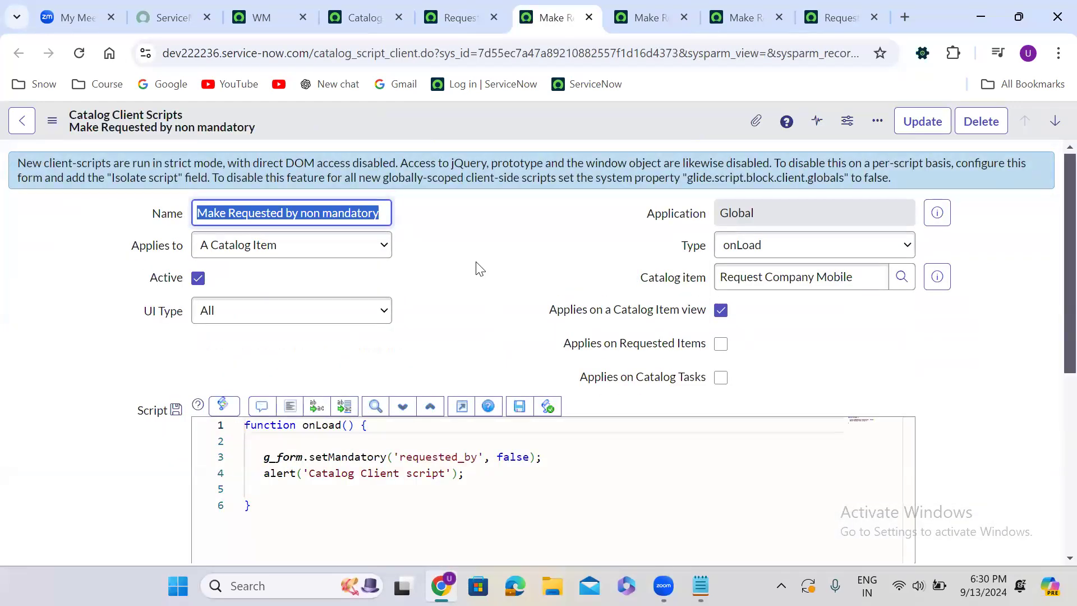
# Close the two older client script tabs and return to the variable sets of the Request Company Mobile item
pyautogui.click(683, 18)
pyautogui.click(684, 18)
pyautogui.click(459, 17)
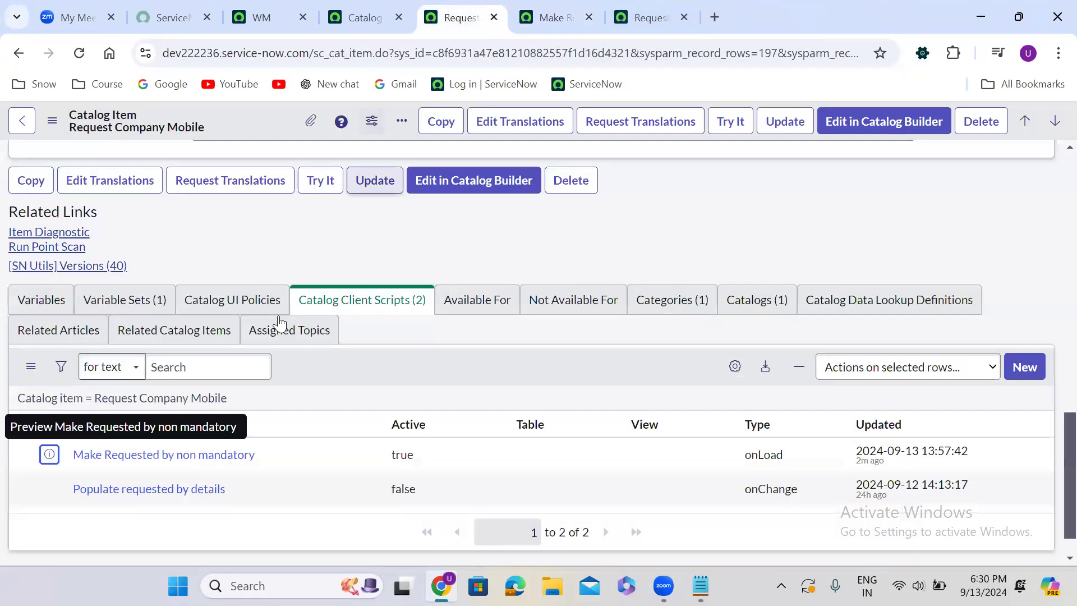
pyautogui.click(125, 300)
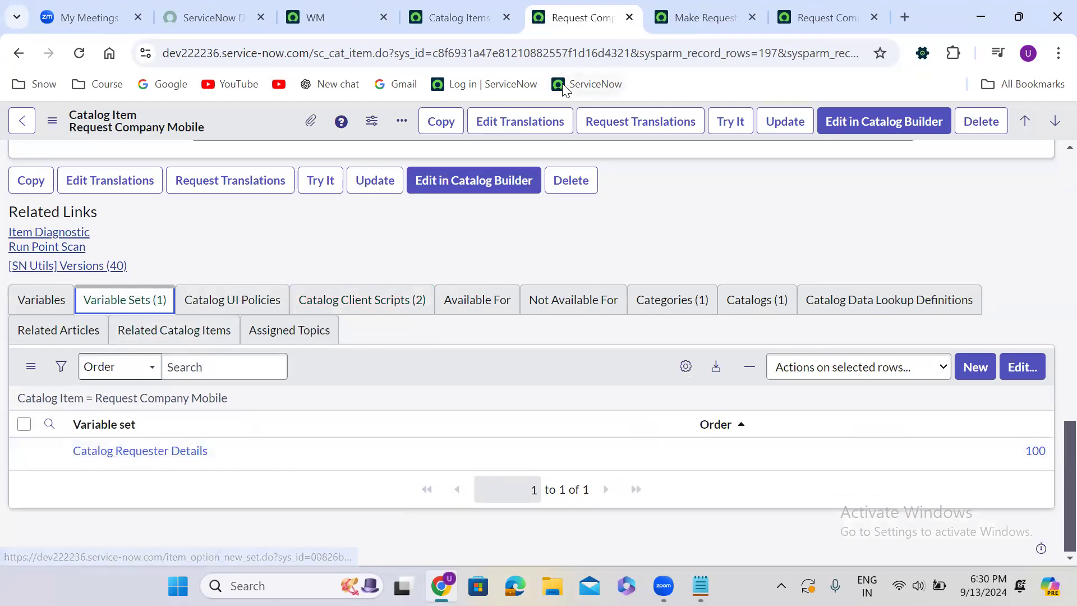
# Open the Catalog Requester Details variable set in a new tab and start a new catalog client script for it
pyautogui.keyDown('ctrl'); pyautogui.click(155, 454); pyautogui.keyUp('ctrl')
pyautogui.click(732, 8)
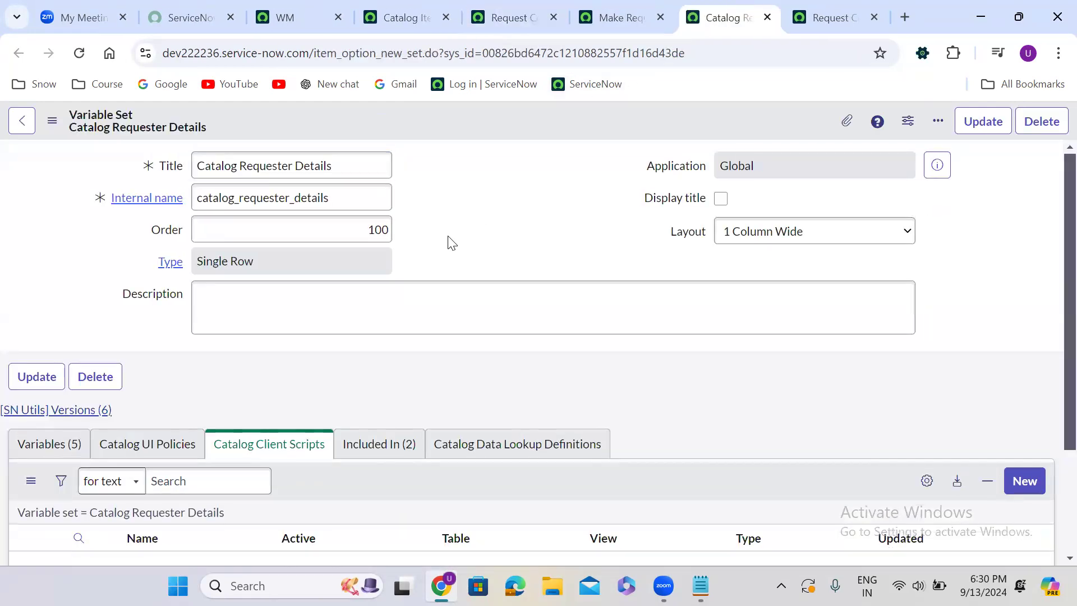
pyautogui.scroll(-3, 452, 242)
pyautogui.click(1026, 339)
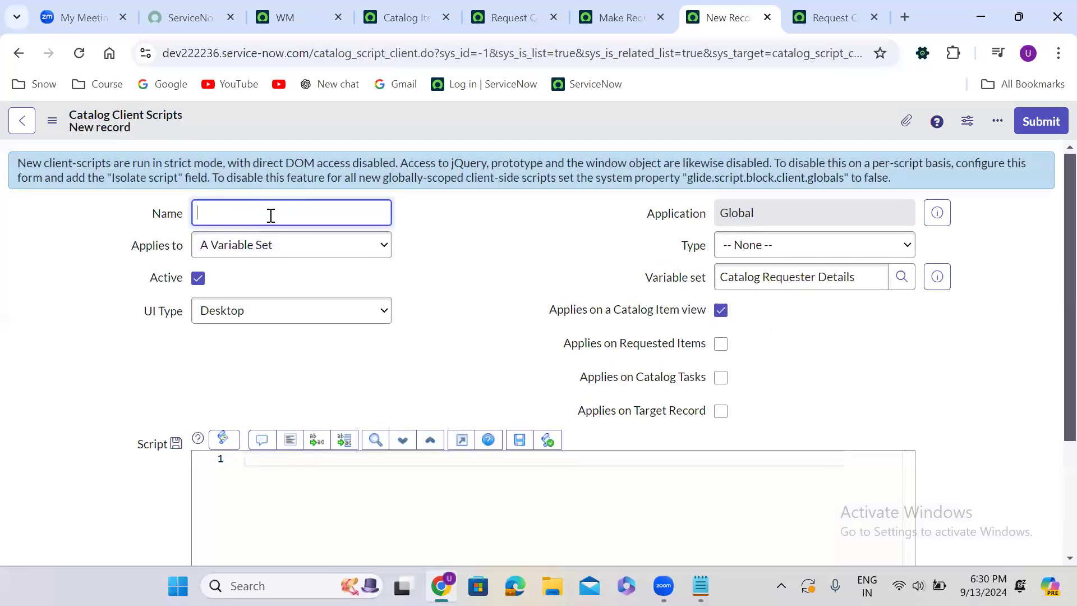
# Name the client script Set Requested By mandatory, and set its UI Type to All and its Type to onLoad
pyautogui.write('Set Requested By non mandatory')
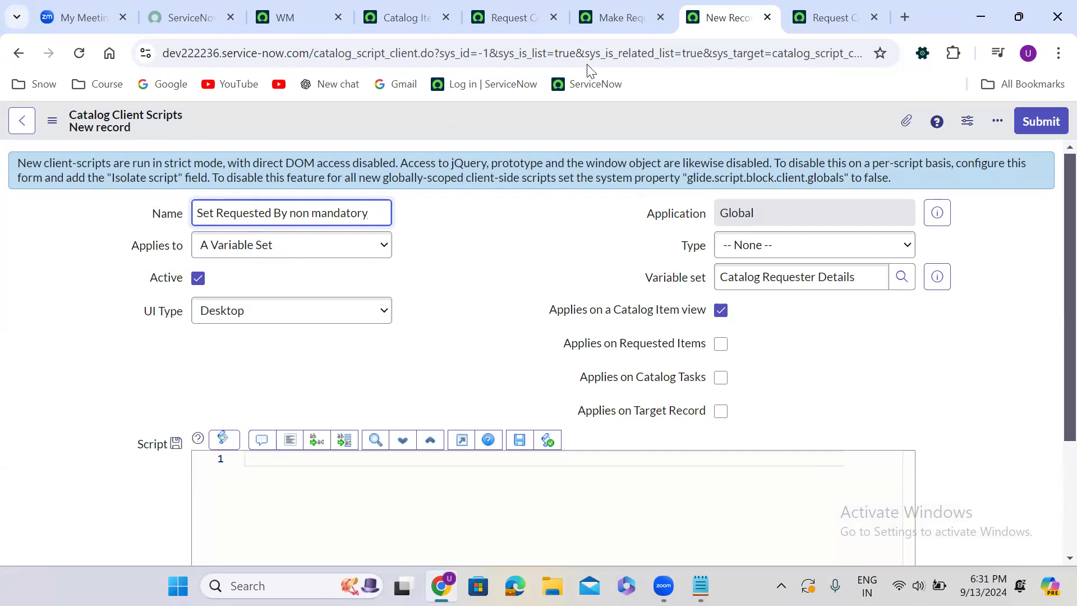
pyautogui.click(595, 30)
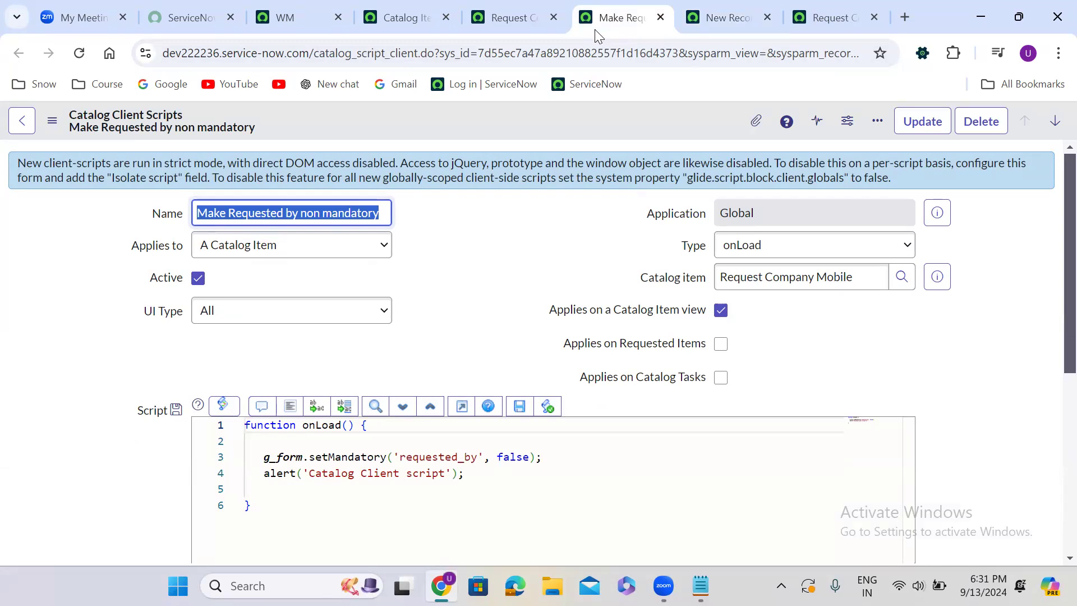
pyautogui.click(721, 17)
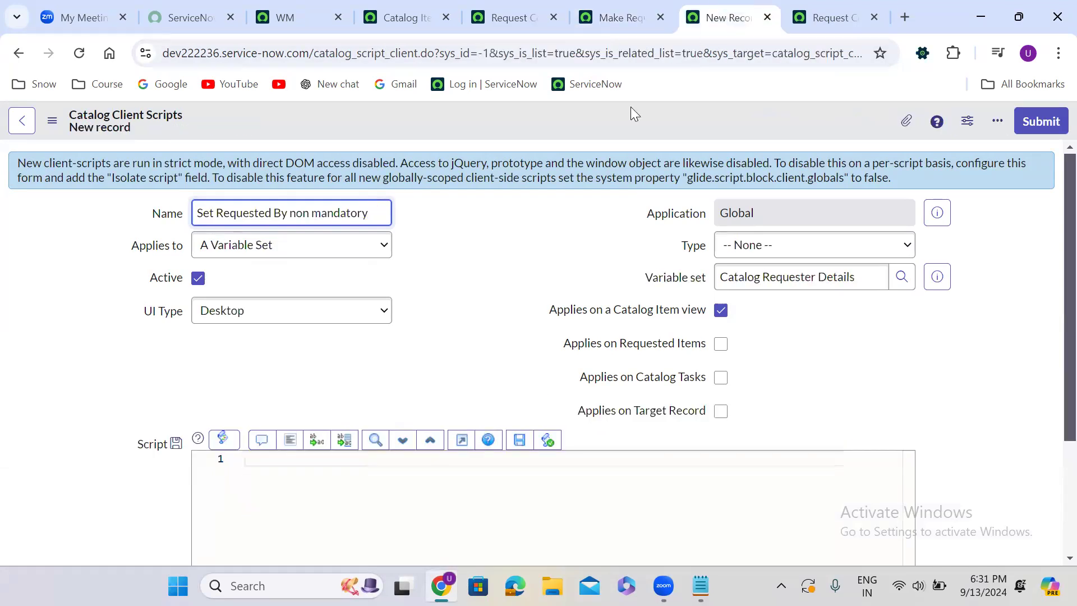
pyautogui.doubleClick(299, 211)
pyautogui.press('BackSpace')
pyautogui.click(291, 318)
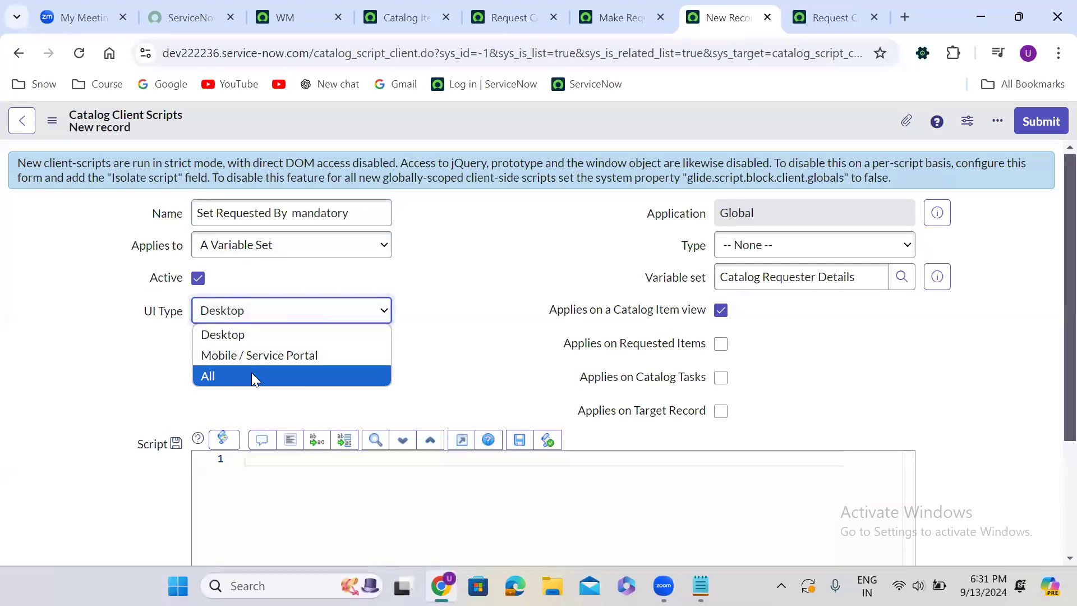
pyautogui.click(252, 373)
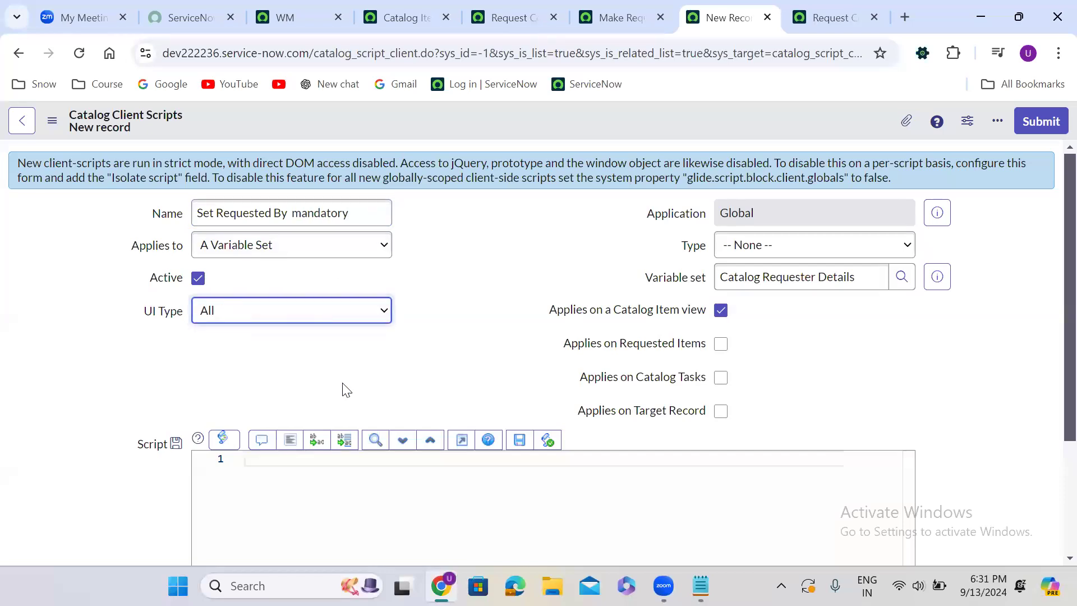
pyautogui.click(772, 255)
pyautogui.click(756, 309)
# Replace the onLoad function's placeholder comment with a g_form.setValue call on 'requested_by', leaving its second argument open
pyautogui.click(486, 369)
pyautogui.scroll(-1, 486, 368)
pyautogui.moveTo(258, 339); pyautogui.dragTo(632, 342)
pyautogui.press('Return')
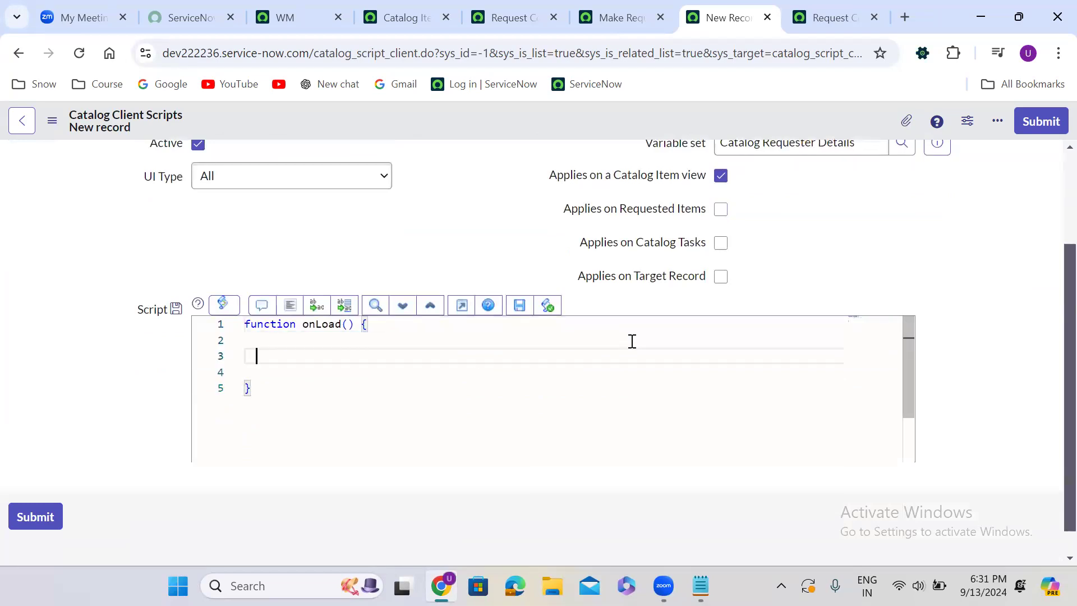
pyautogui.write('g')
pyautogui.press('Escape')
pyautogui.write('_form.setValue')
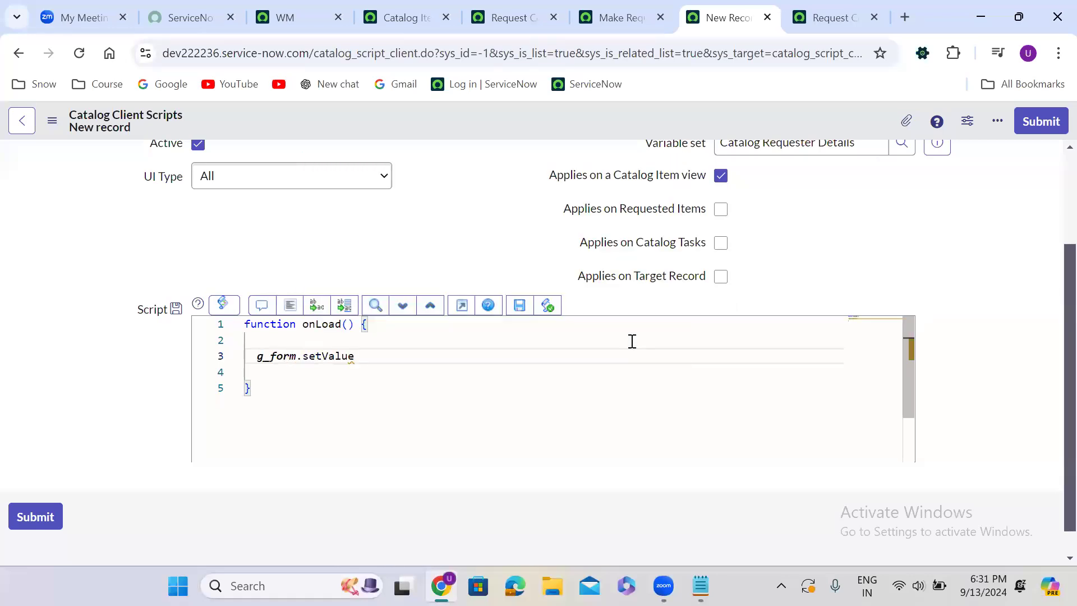
pyautogui.write('();')
pyautogui.press('Left')
pyautogui.press('Left')
pyautogui.write("'requested_by")
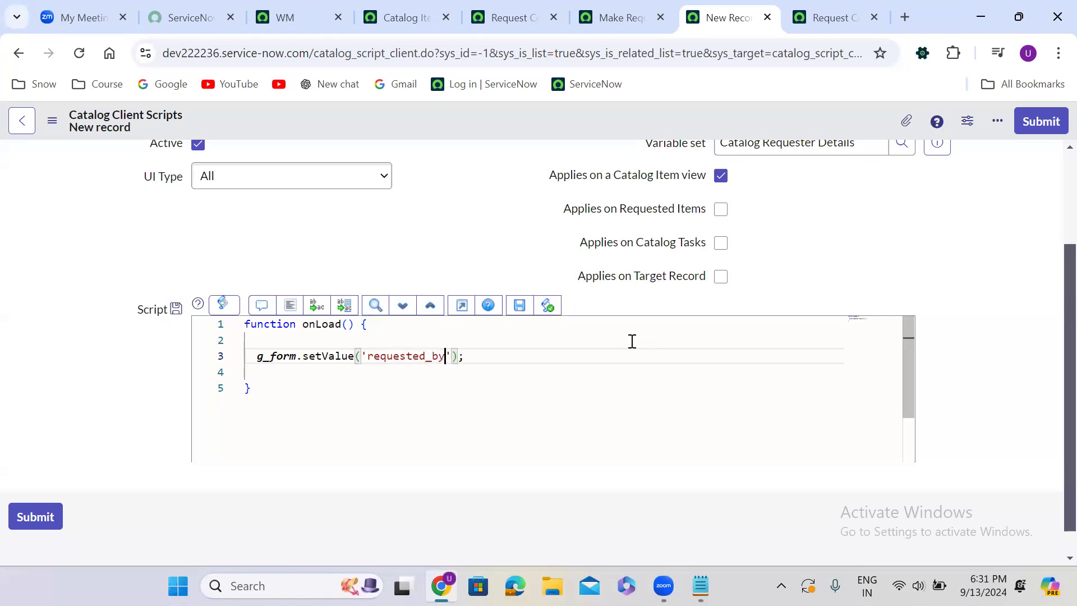
pyautogui.press('Right')
pyautogui.write(',')
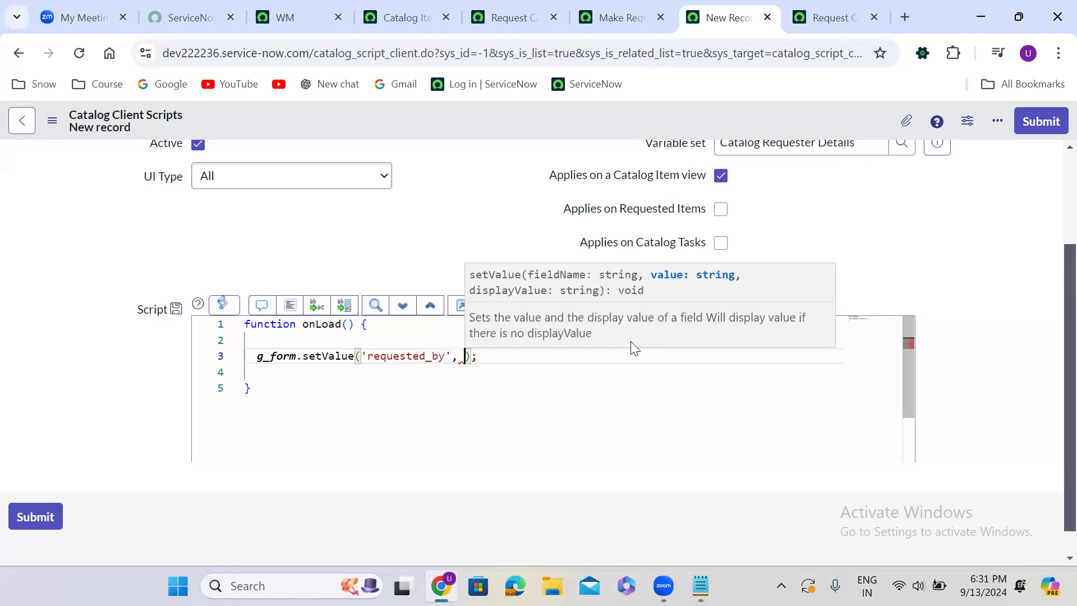
# Change the call to setMandatory with true as the second argument, and save the client script
pyautogui.doubleClick(338, 357)
pyautogui.write('setMandatory')
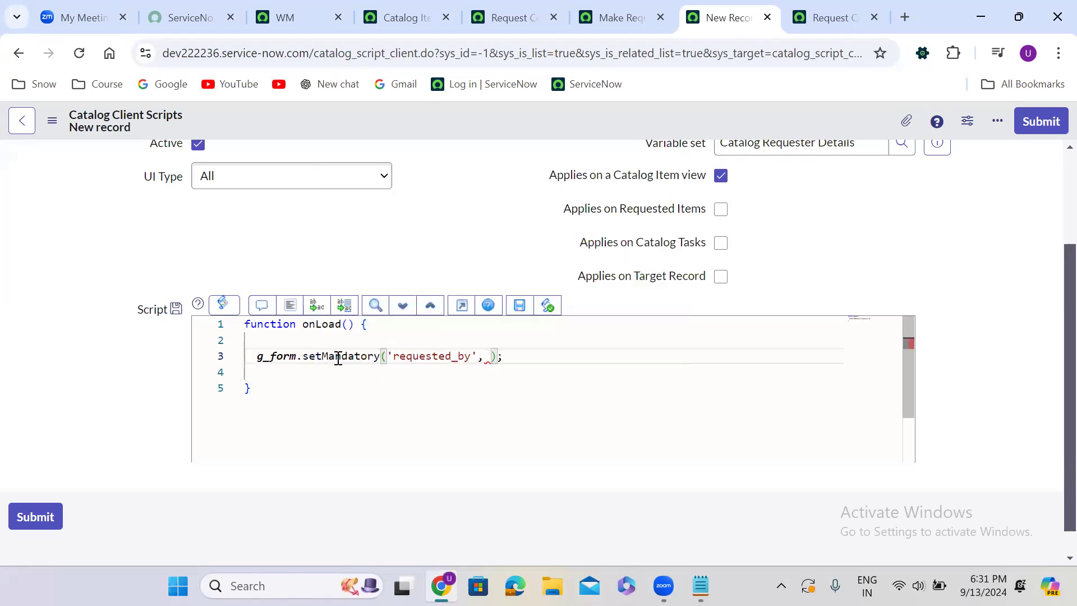
pyautogui.click(486, 357)
pyautogui.write('true')
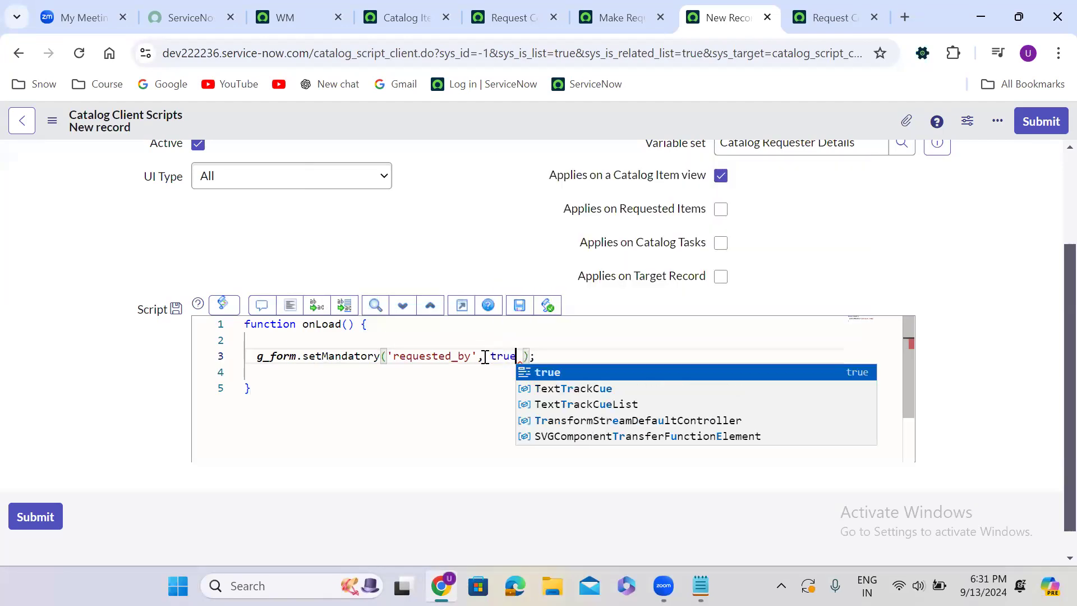
pyautogui.scroll(2, 1054, 174)
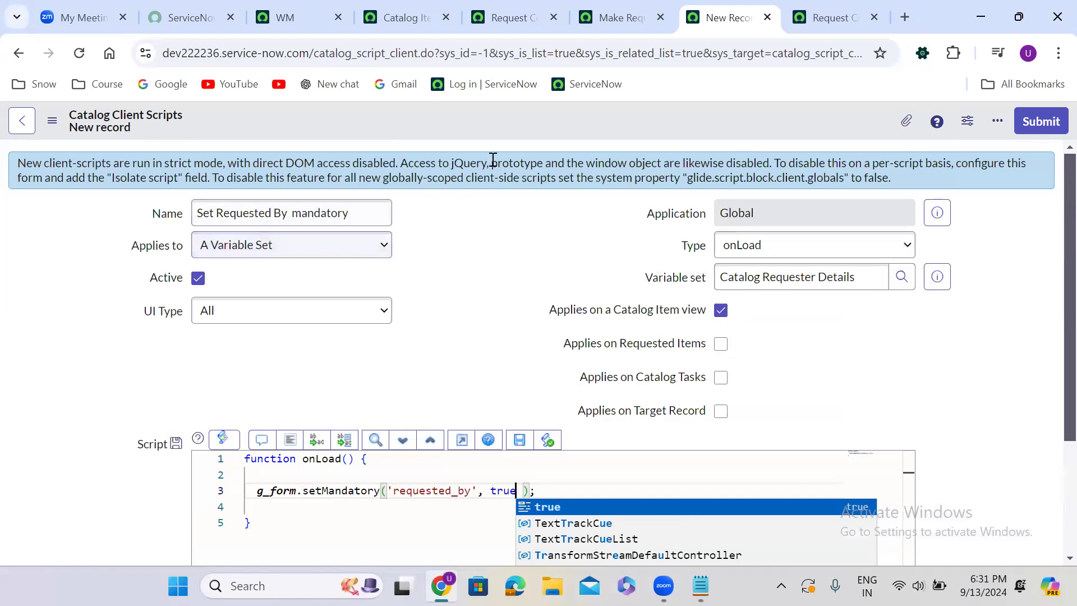
pyautogui.rightClick(489, 125)
pyautogui.click(524, 137)
# Compare the item's Make Requested by non mandatory script with the variable set's Set Requested By mandatory script
pyautogui.click(609, 13)
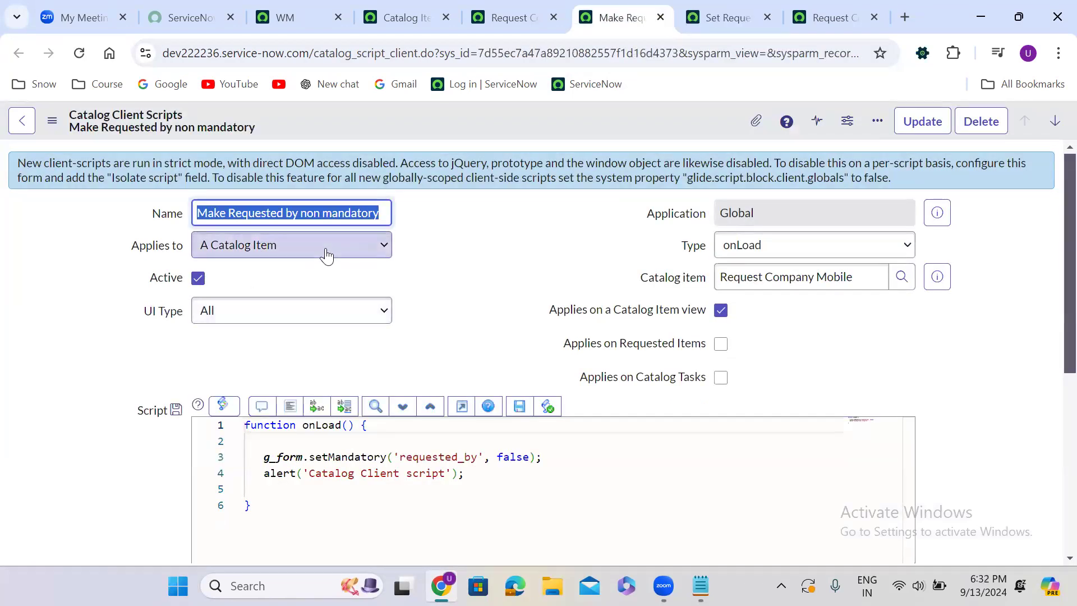
pyautogui.click(409, 269)
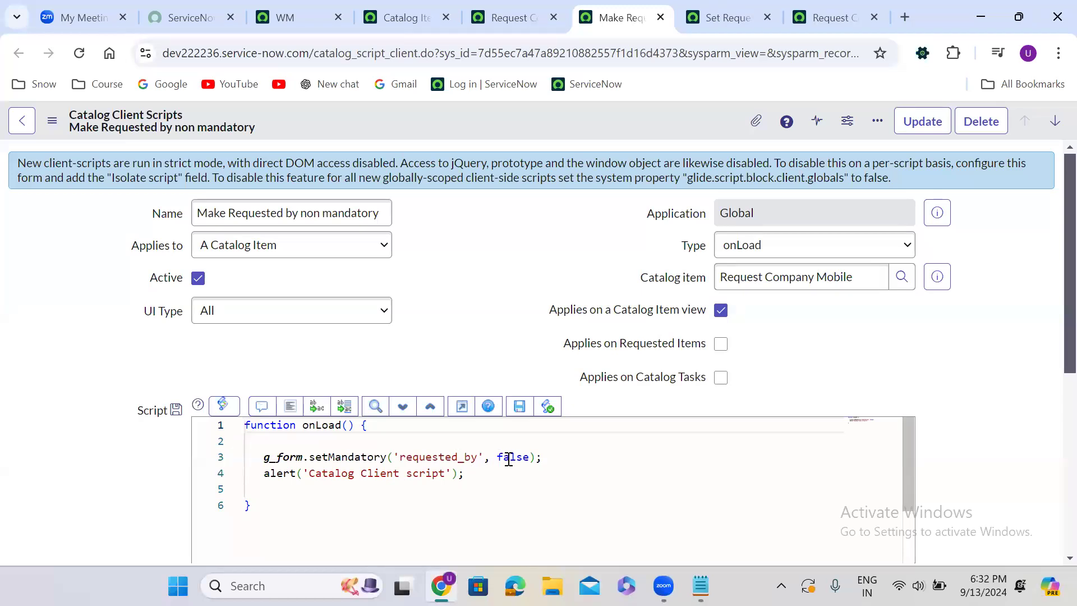
pyautogui.click(719, 25)
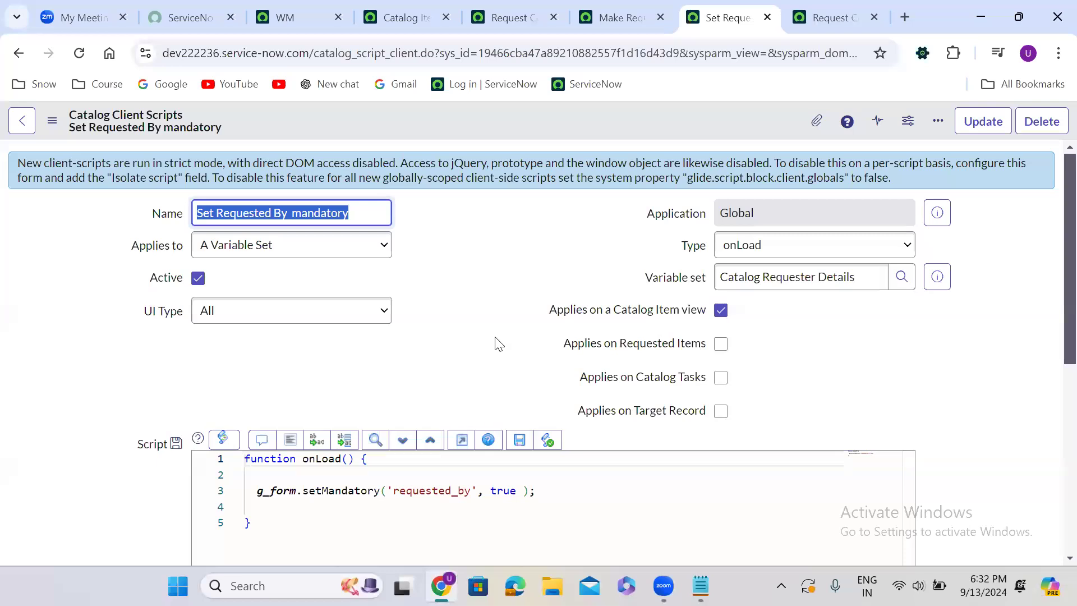
# Reload the Request Company Mobile order page twice, dismissing the alert each time, to check whether Requested By is mandatory
pyautogui.click(826, 17)
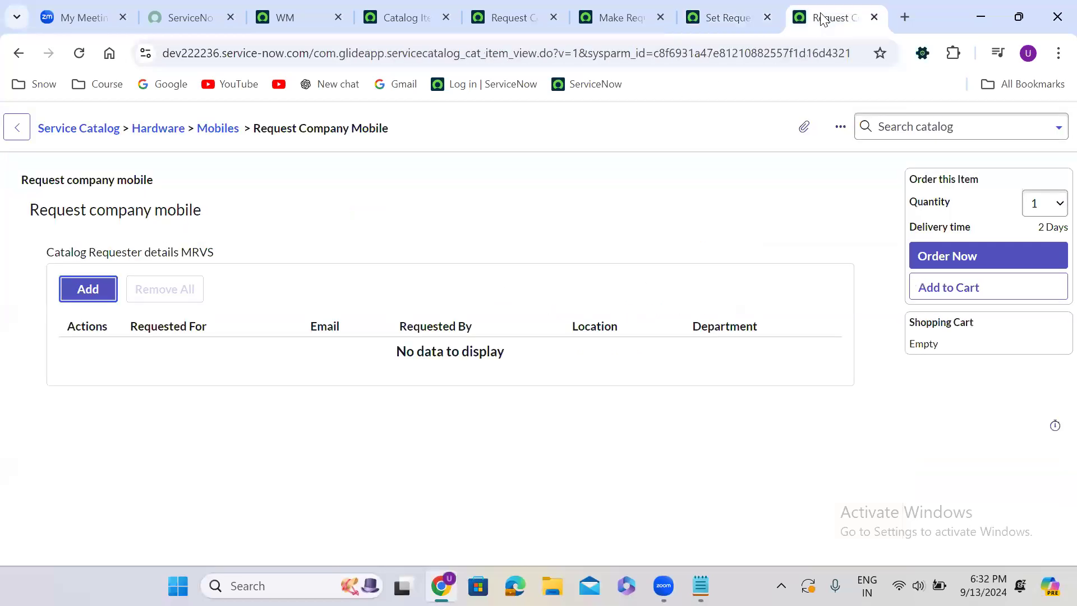
pyautogui.click(79, 53)
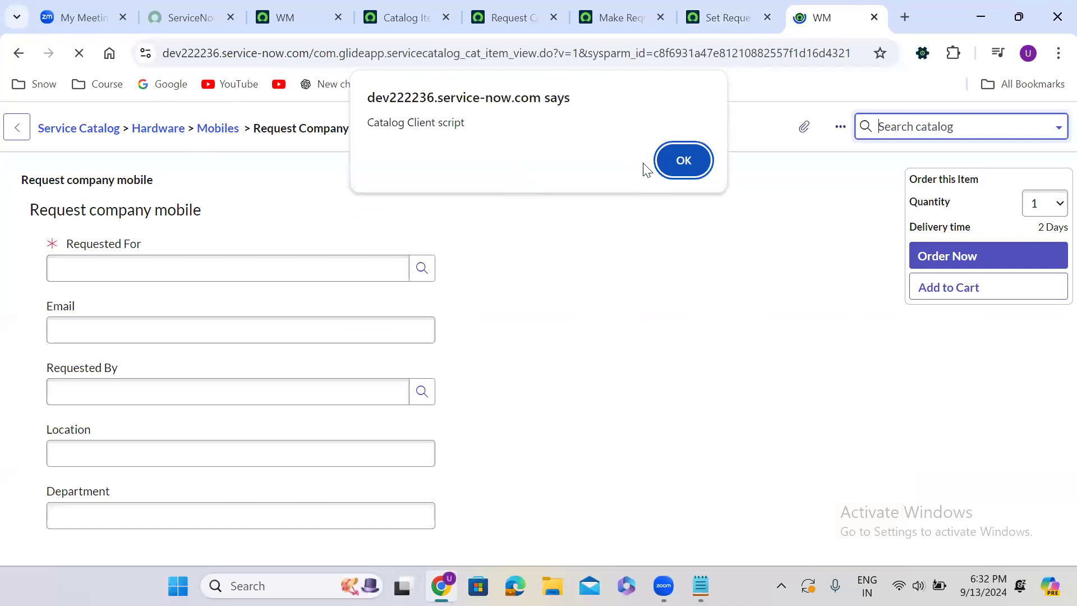
pyautogui.click(685, 161)
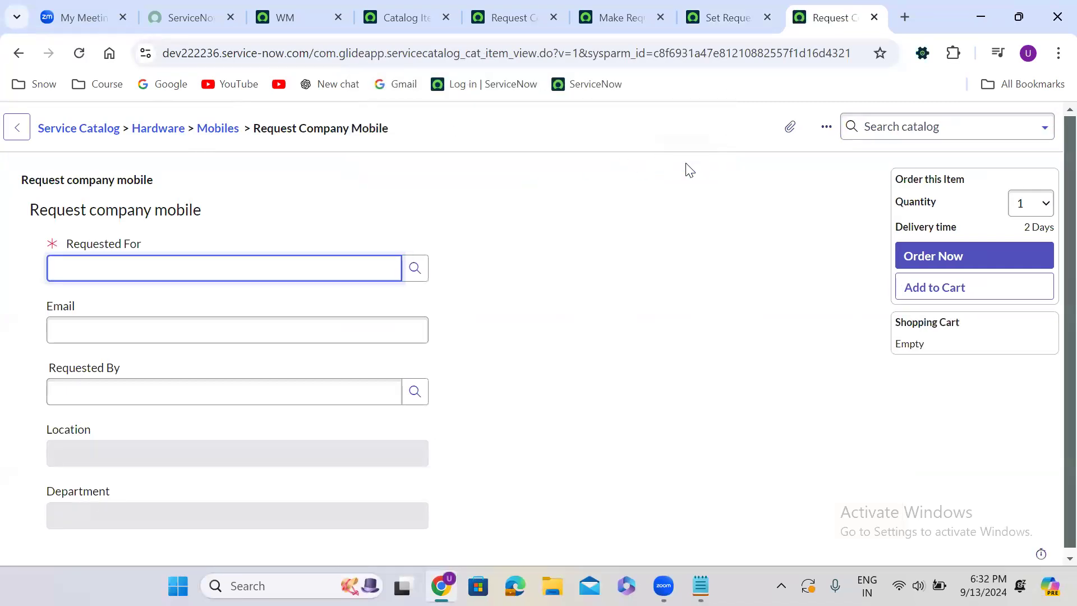
pyautogui.click(80, 53)
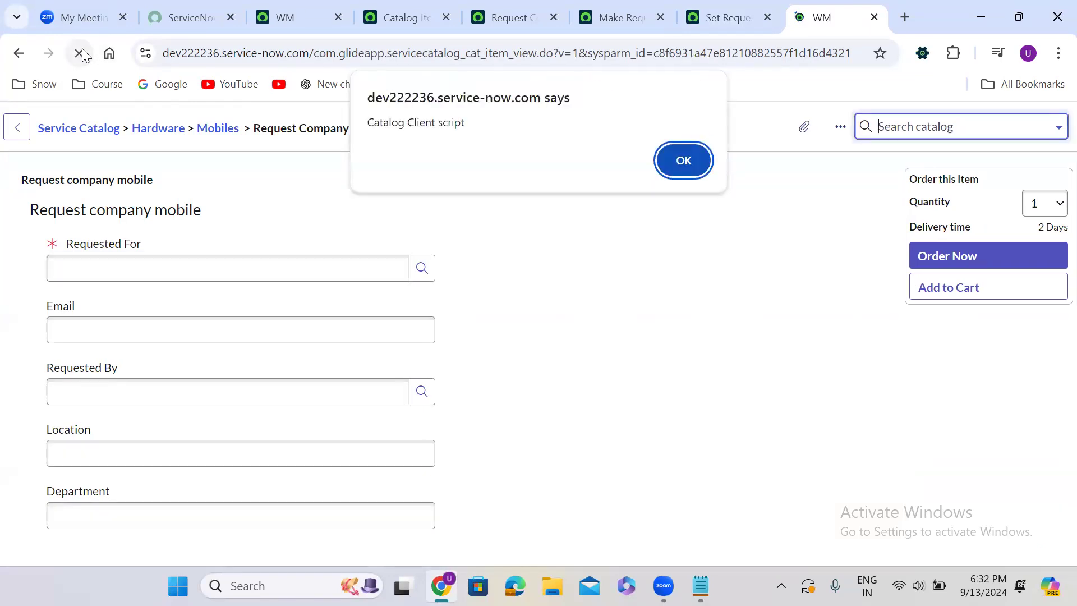
pyautogui.click(683, 162)
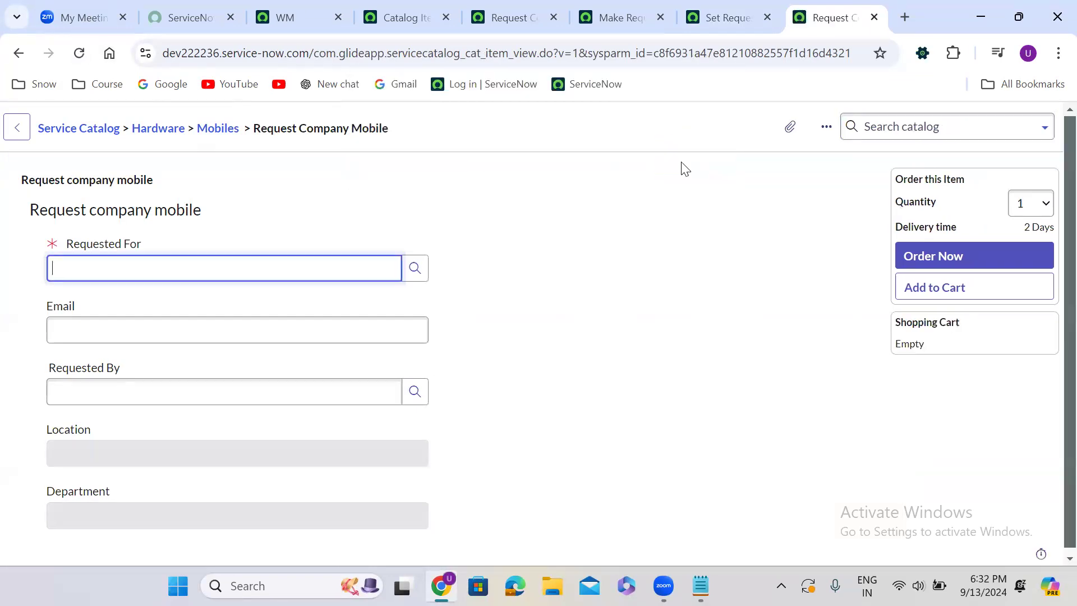
# Review both client scripts again, and reload the Request Company Mobile catalog item record to check its variable sets
pyautogui.click(706, 17)
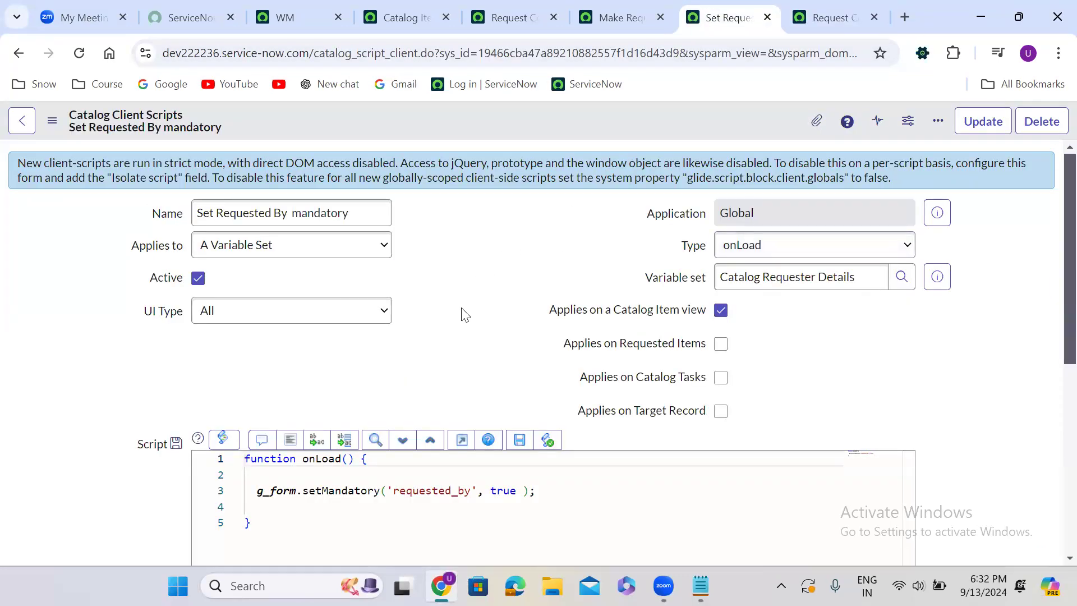
pyautogui.click(593, 9)
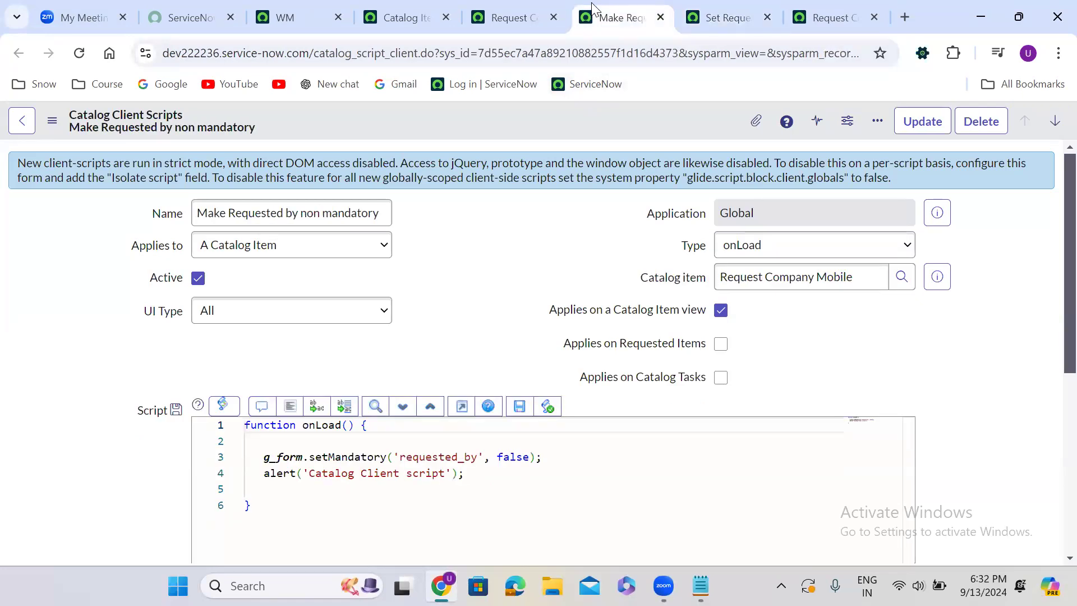
pyautogui.click(508, 16)
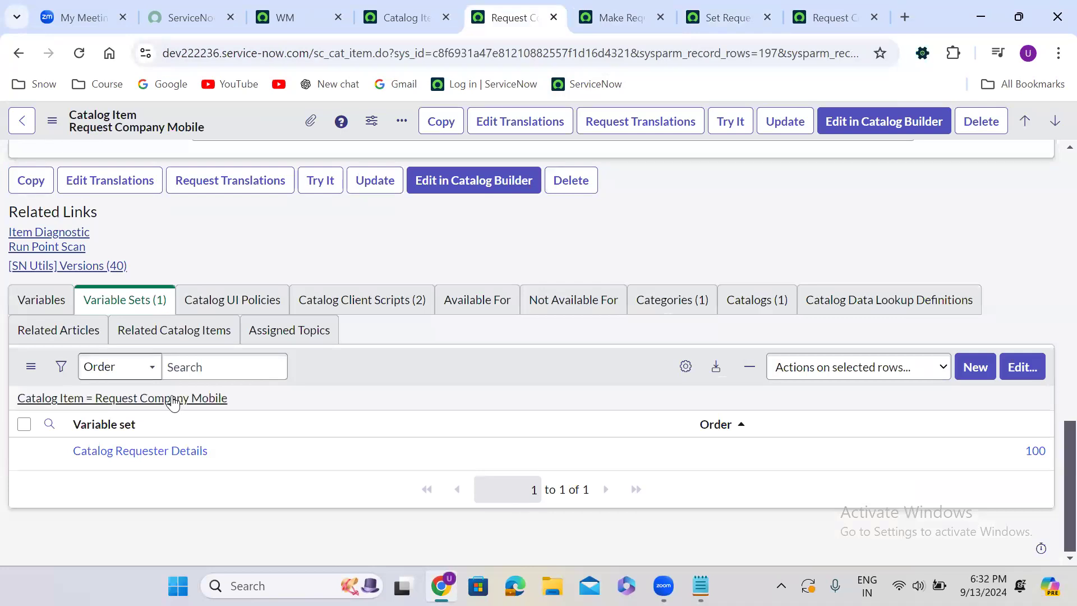
pyautogui.click(84, 57)
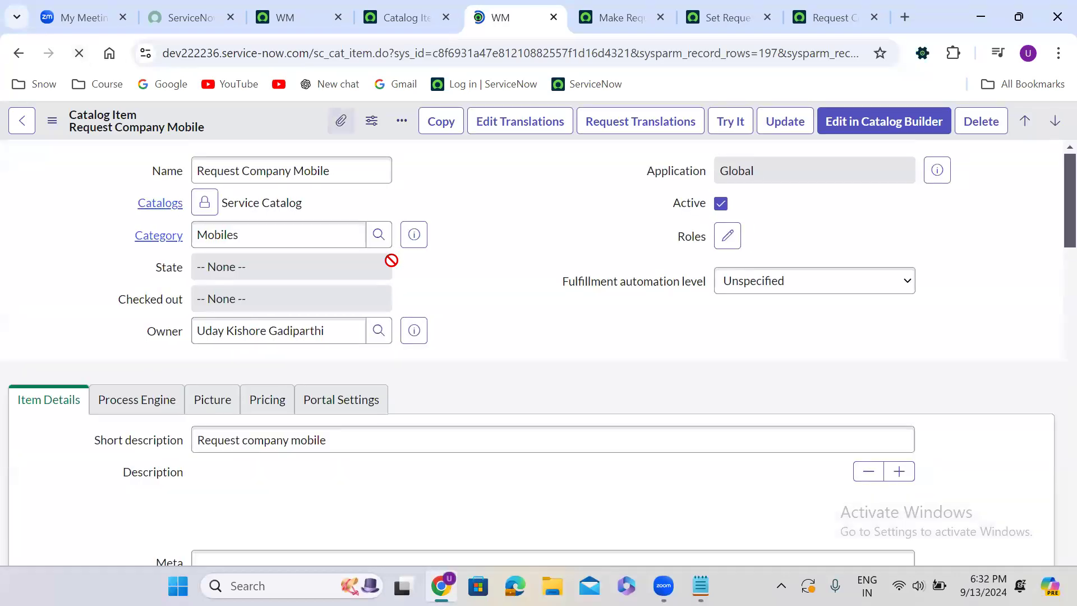
pyautogui.scroll(-6, 464, 303)
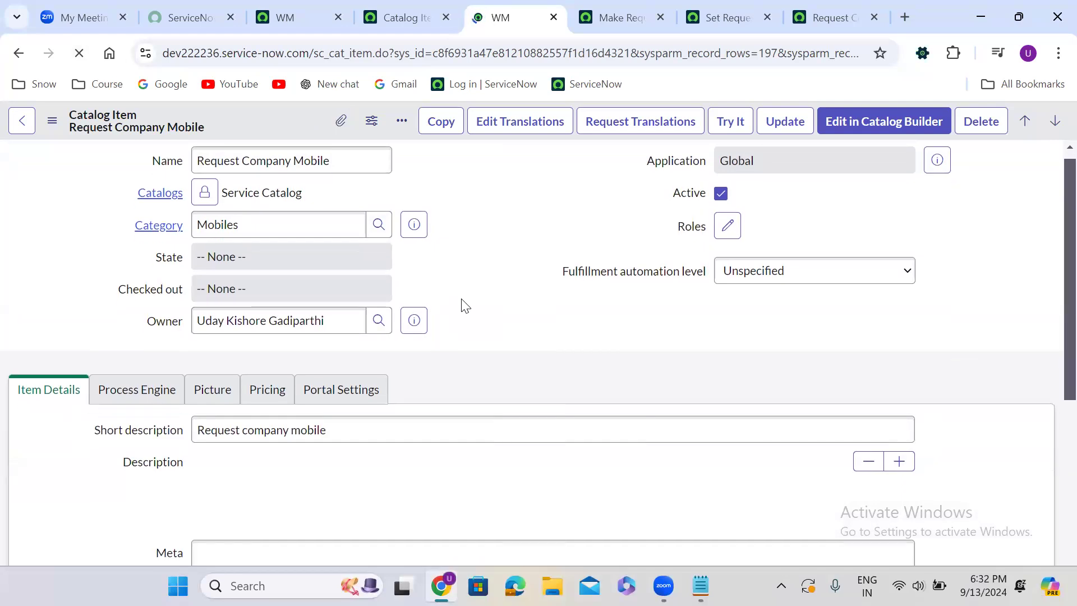
pyautogui.scroll(-5, 463, 300)
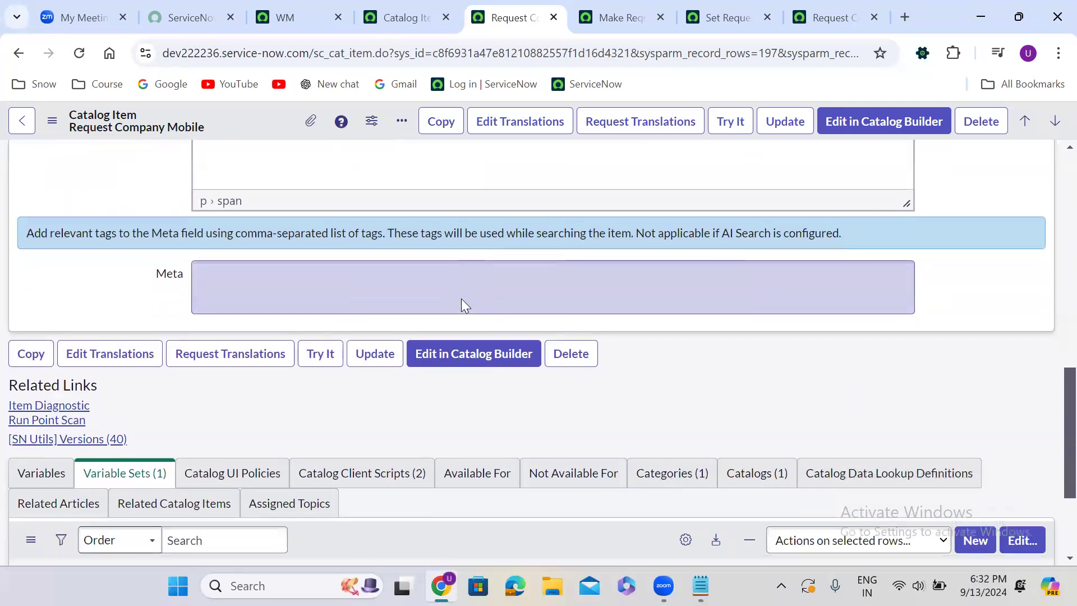
# Add alert('Variable set client script'); below the setMandatory line of the Set Requested By mandatory script and save it
pyautogui.click(724, 15)
pyautogui.click(578, 493)
pyautogui.press('Return')
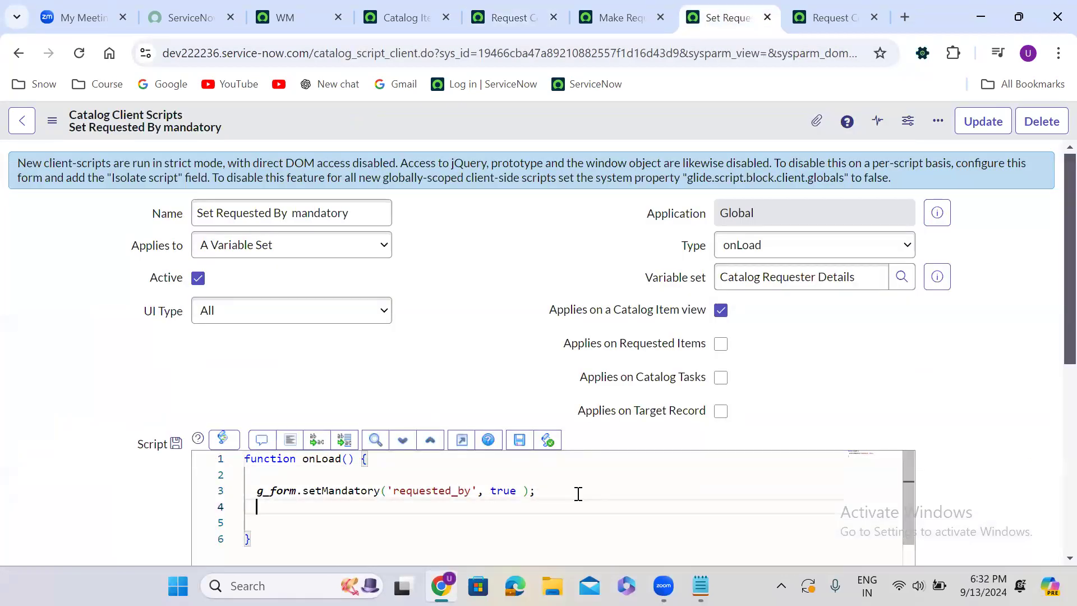
pyautogui.write('alert')
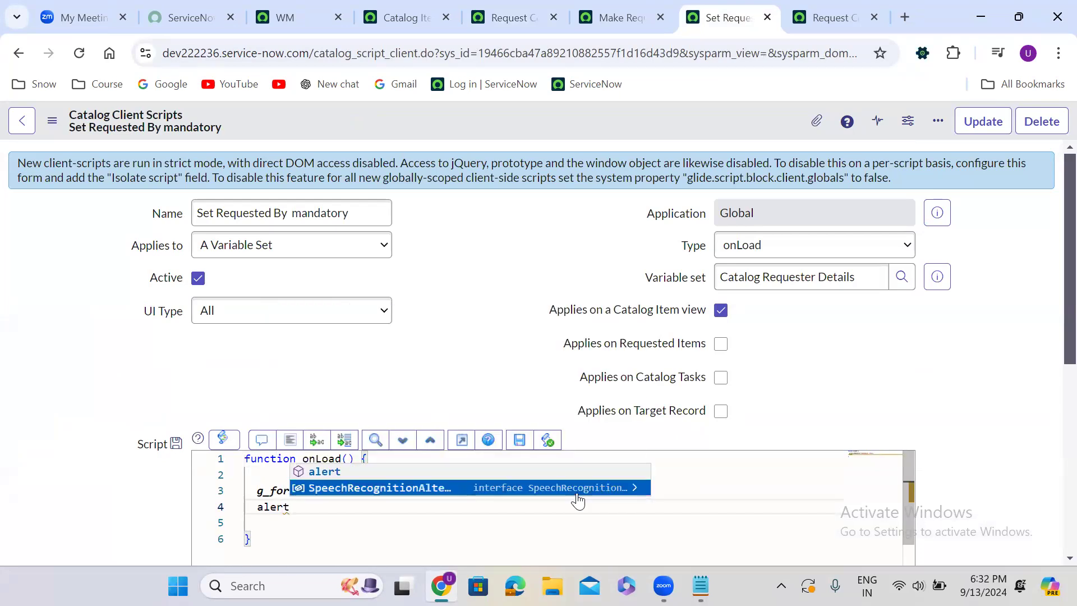
pyautogui.write('();')
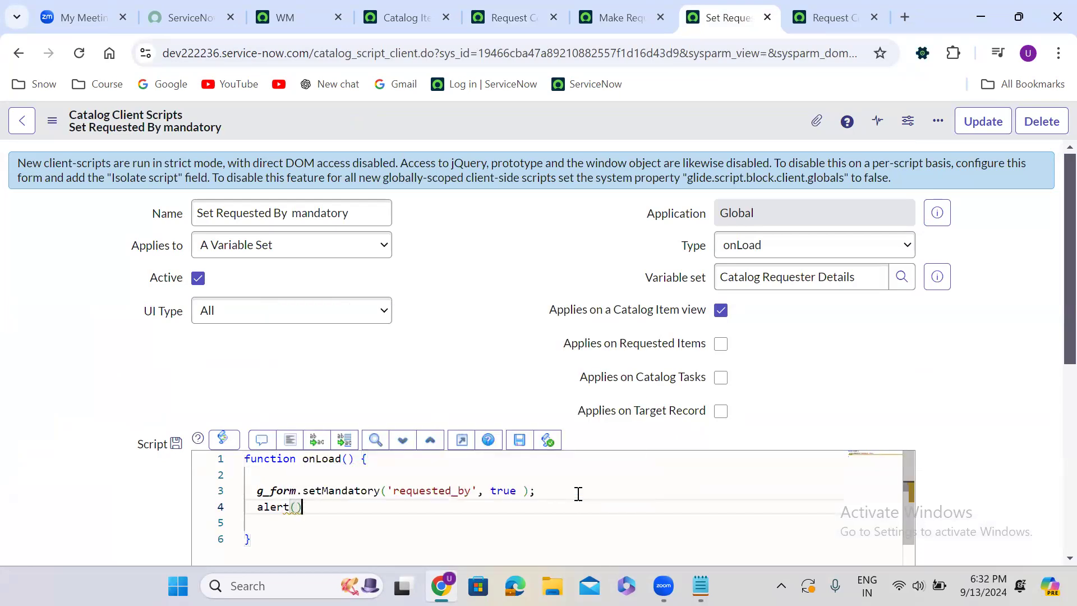
pyautogui.press('Left')
pyautogui.press('Left')
pyautogui.write("'Var")
pyautogui.write('iable se')
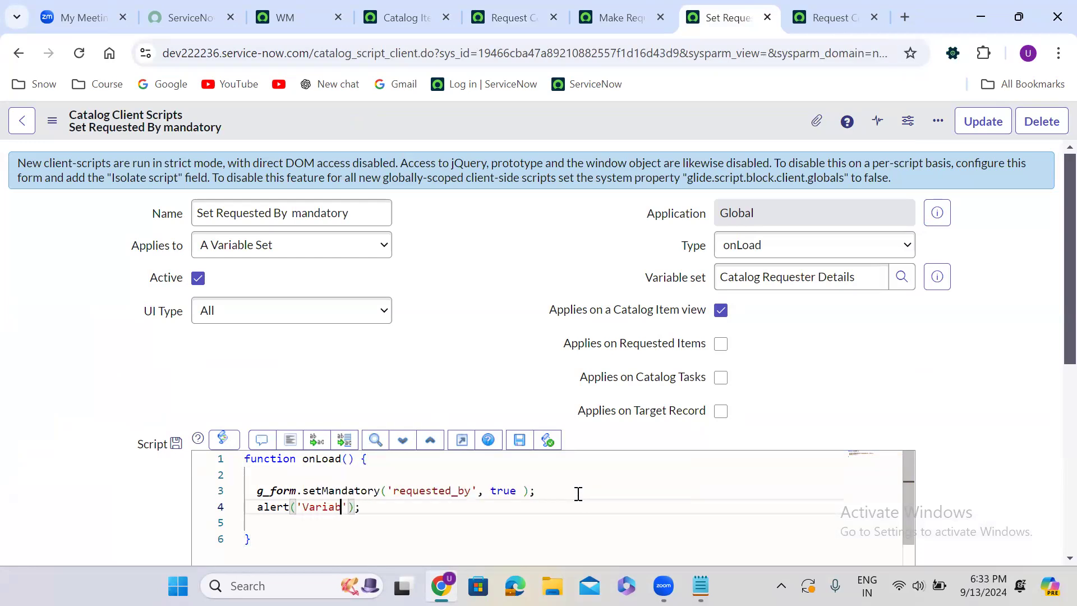
pyautogui.write('t client script')
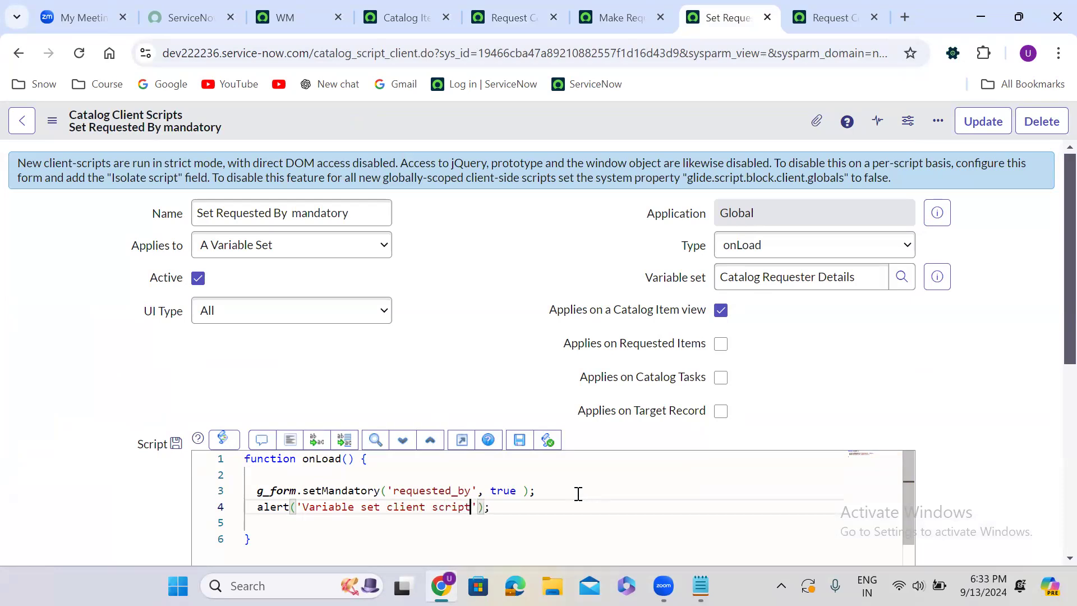
pyautogui.rightClick(480, 111)
pyautogui.click(521, 122)
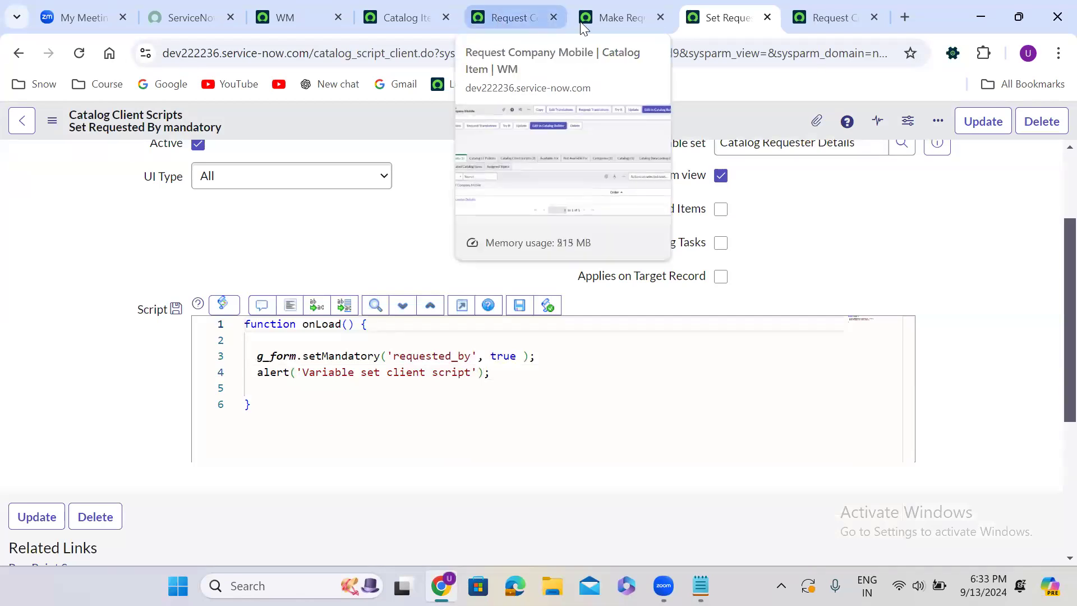
# Reload the Request Company Mobile order page and dismiss both alerts to check the order in which the client scripts run
pyautogui.click(815, 16)
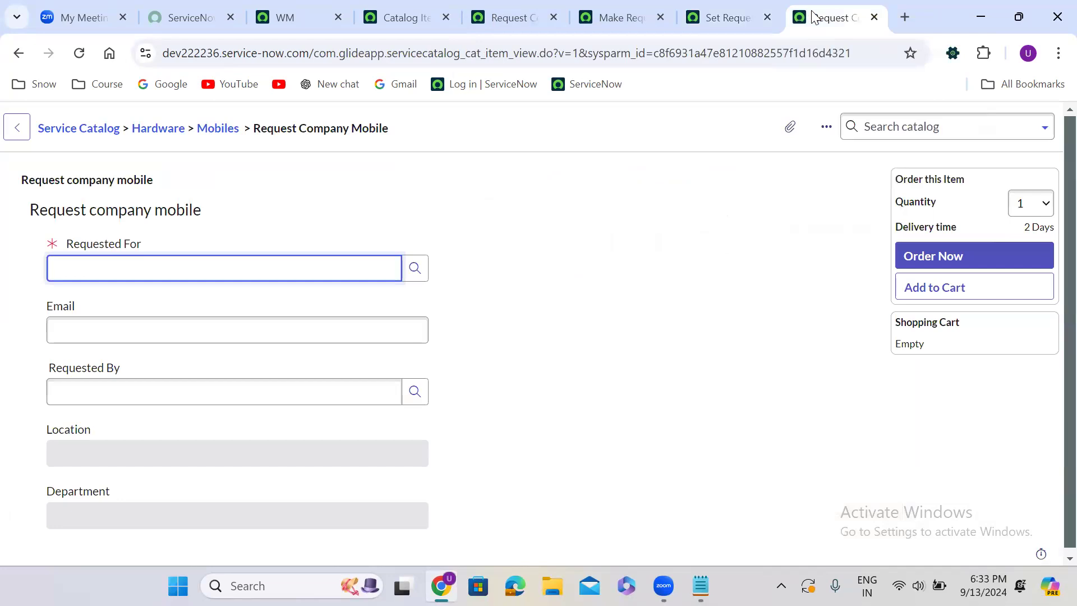
pyautogui.click(79, 54)
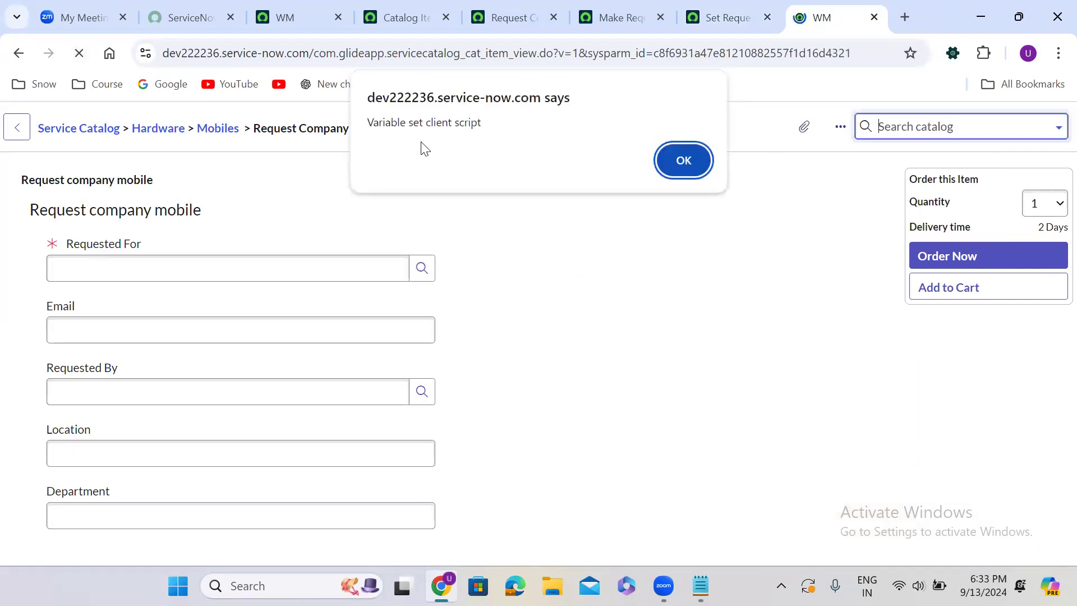
pyautogui.click(706, 162)
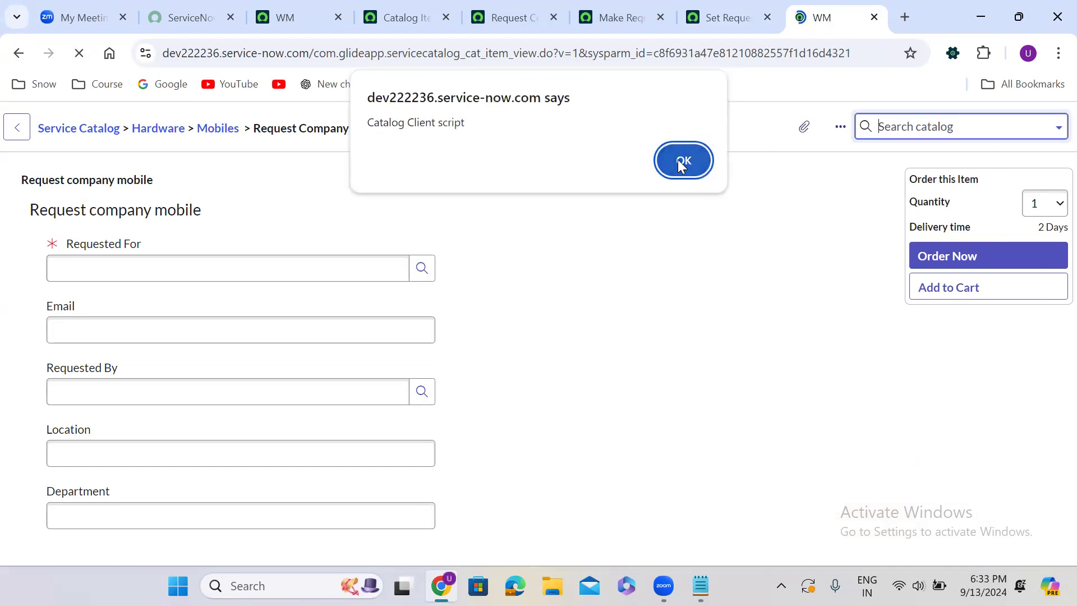
pyautogui.click(677, 159)
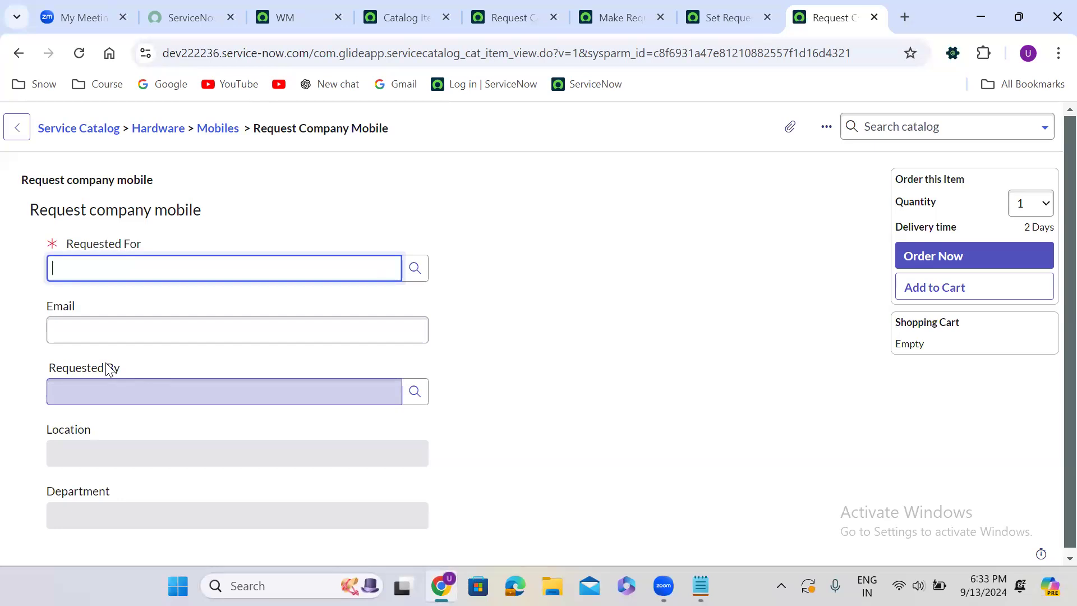
# Compare the setMandatory lines of the Set Requested By mandatory and Make Requested by non mandatory scripts
pyautogui.click(726, 14)
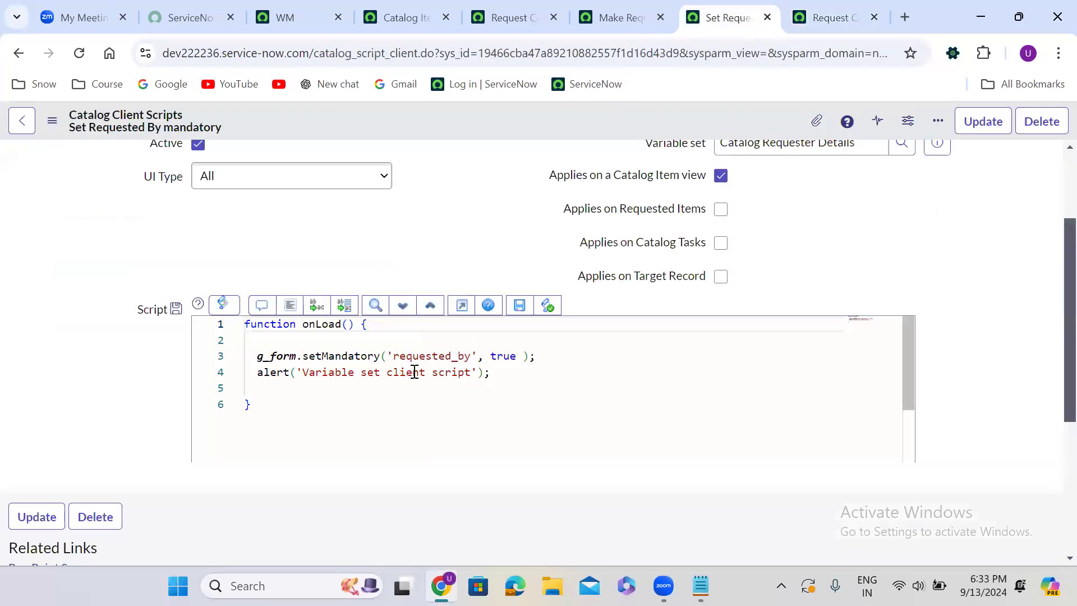
pyautogui.click(631, 19)
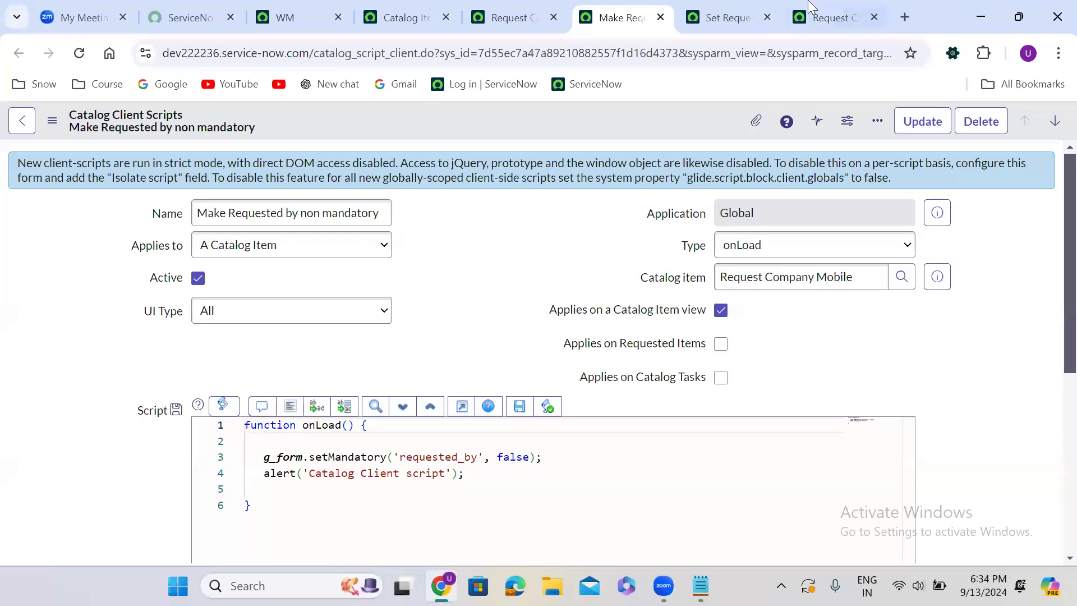
pyautogui.click(739, 14)
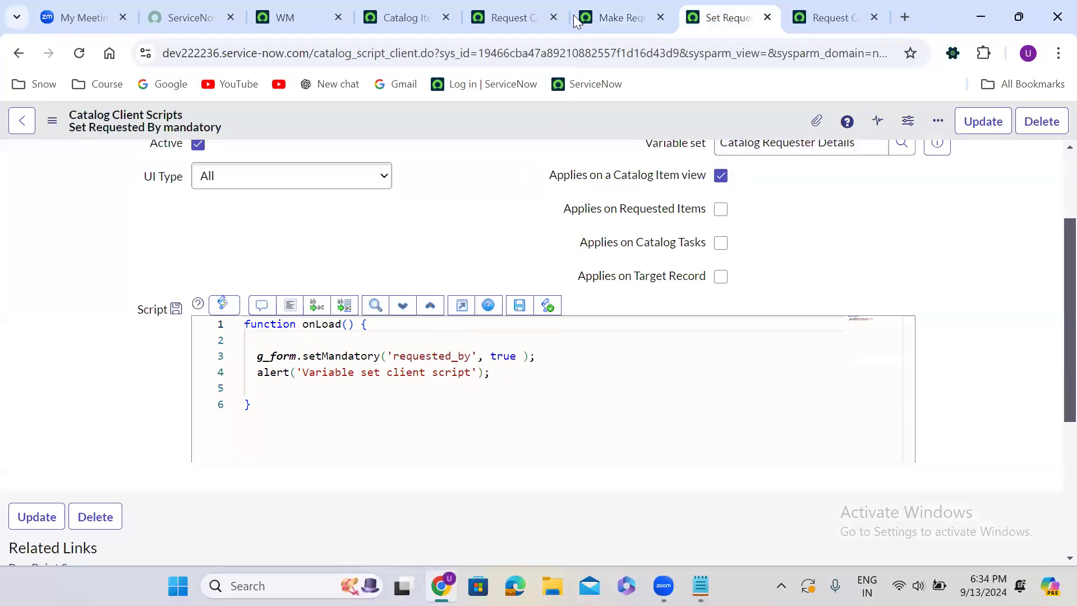
pyautogui.click(613, 19)
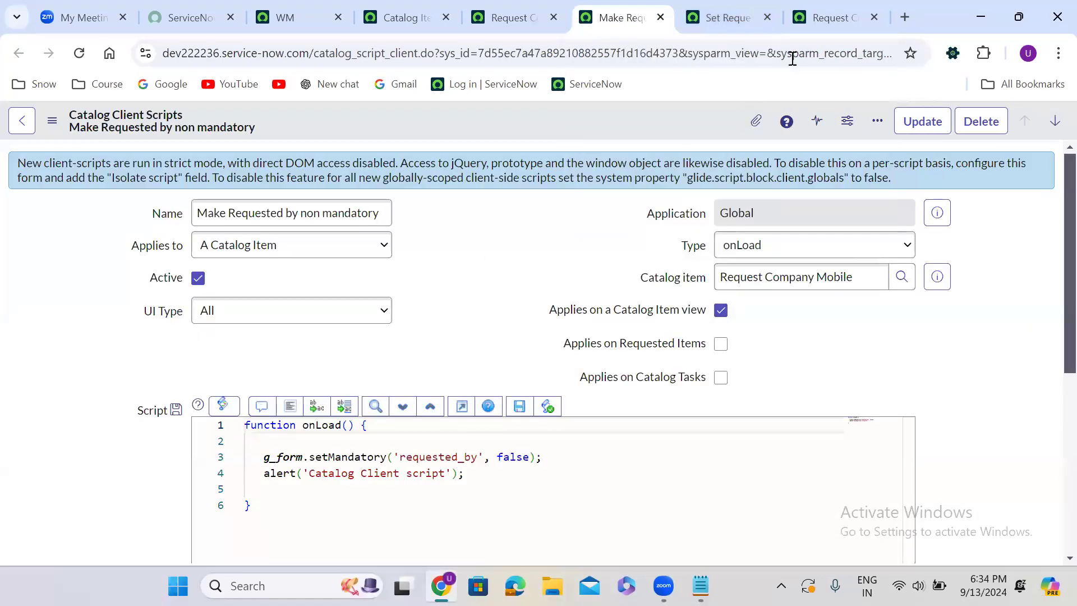
# Reload the Request Company Mobile order page once more, dismissing both alerts, to recheck whether Requested By is mandatory
pyautogui.click(817, 15)
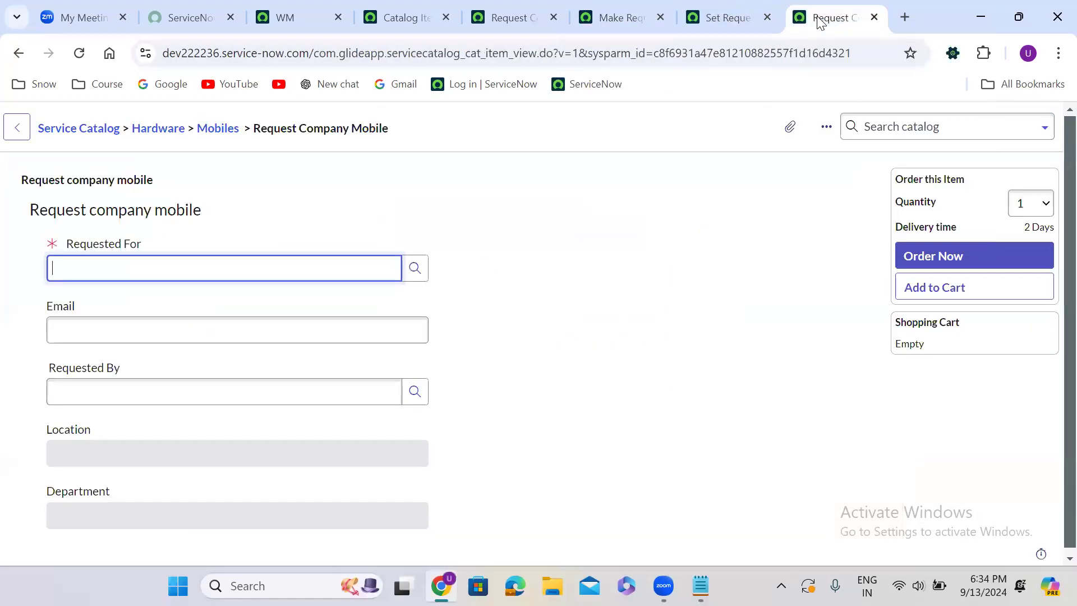
pyautogui.click(76, 55)
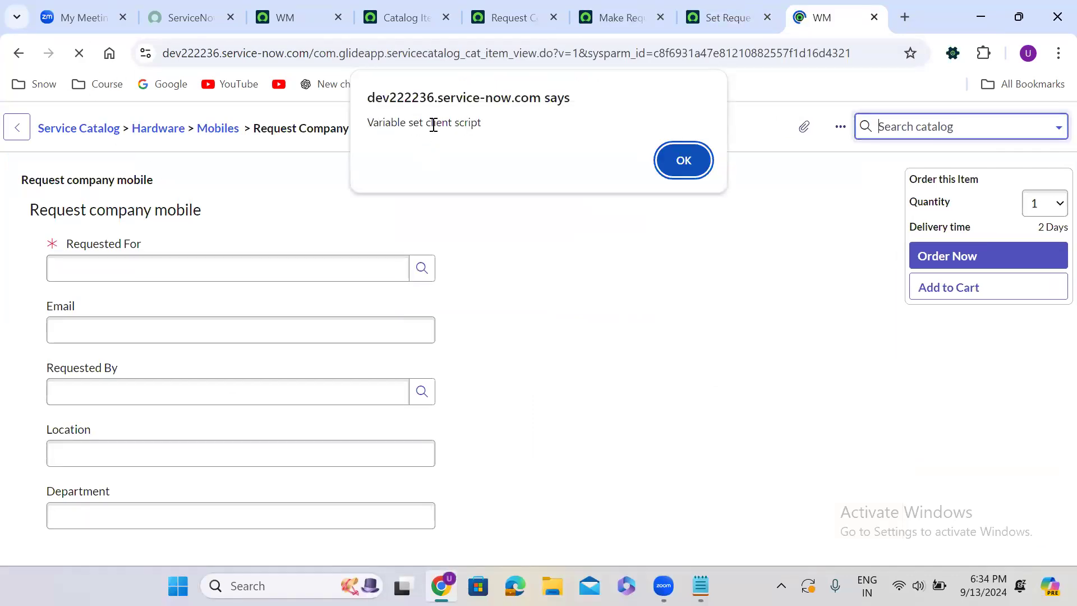
pyautogui.click(701, 159)
pyautogui.click(677, 171)
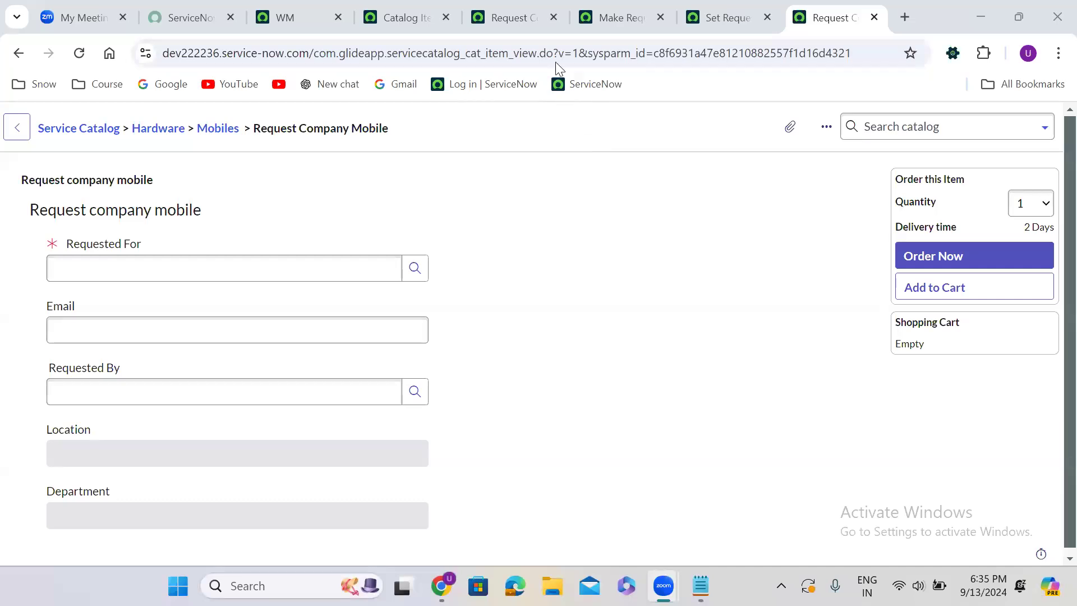
# Try to replace Catalog Requester Details with Catalog Requester details MRVS in the Request Company Mobile item's variable sets and save
pyautogui.click(509, 10)
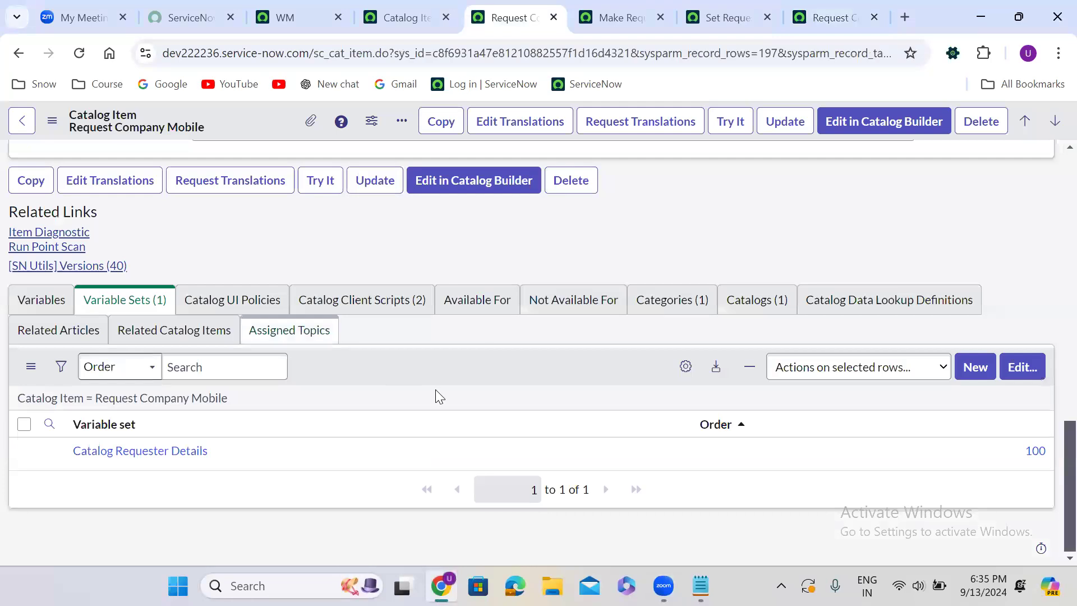
pyautogui.click(1011, 370)
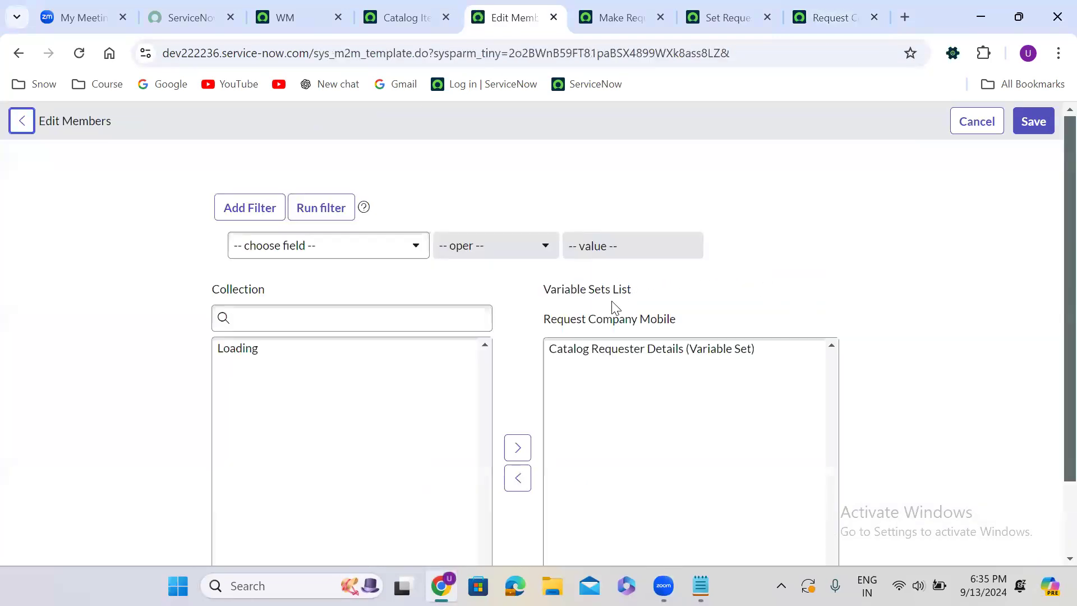
pyautogui.doubleClick(608, 353)
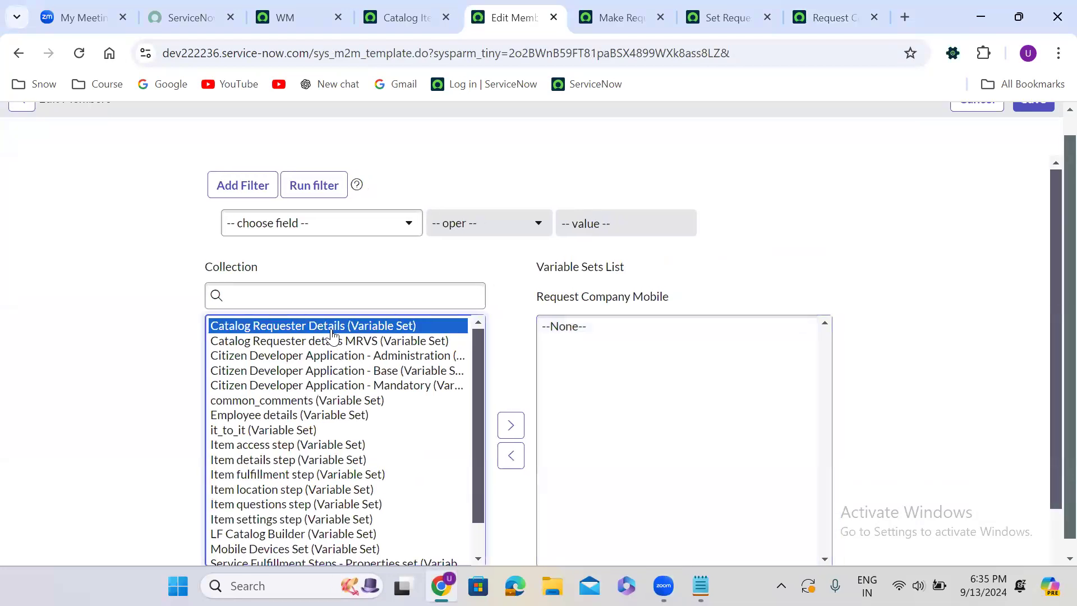
pyautogui.click(321, 341)
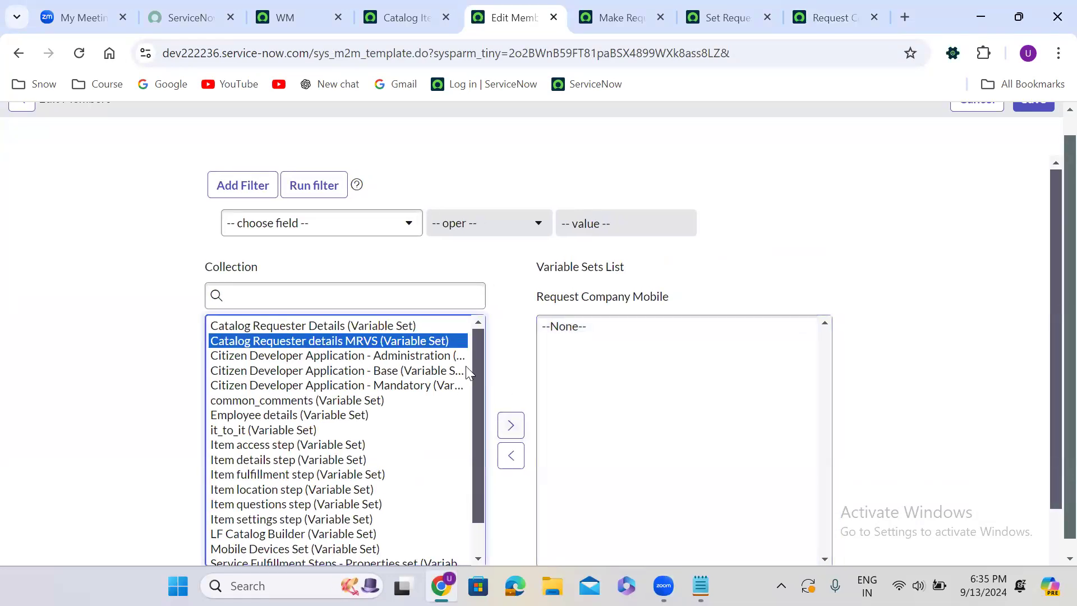
pyautogui.doubleClick(357, 327)
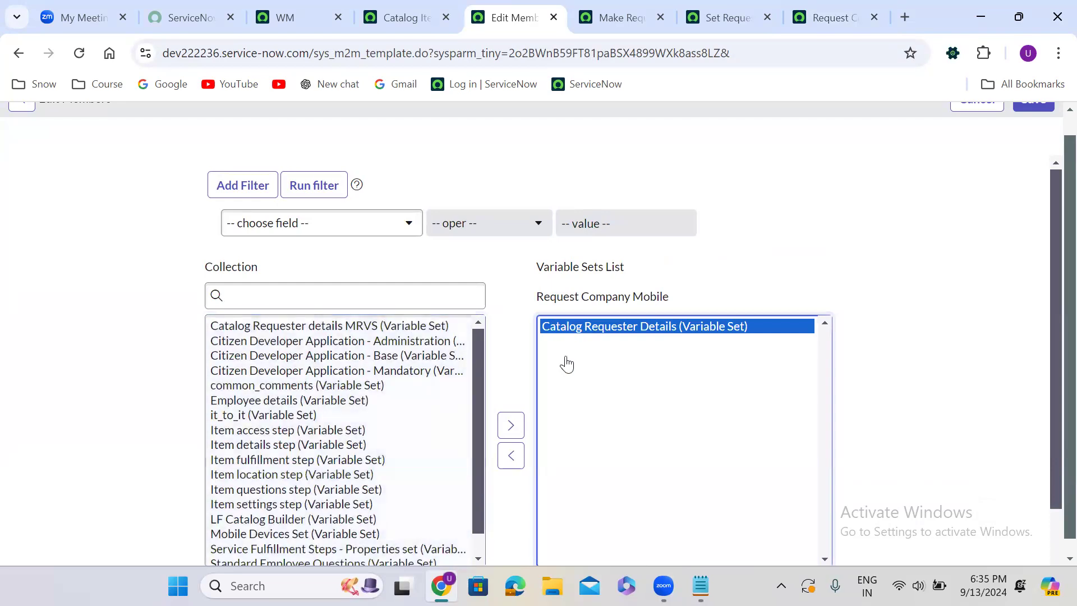
pyautogui.click(509, 460)
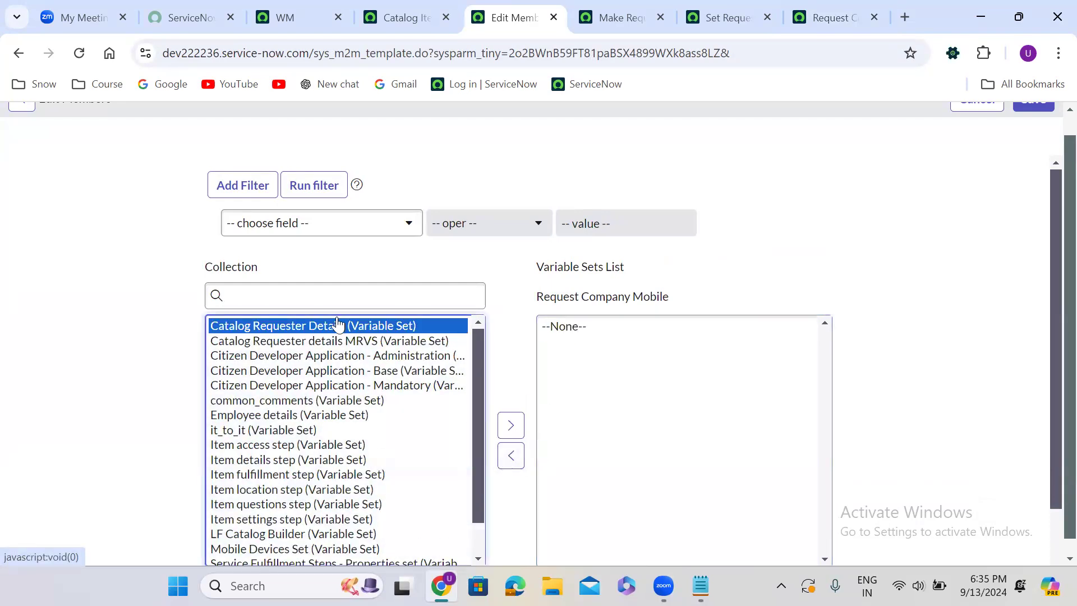
pyautogui.doubleClick(334, 341)
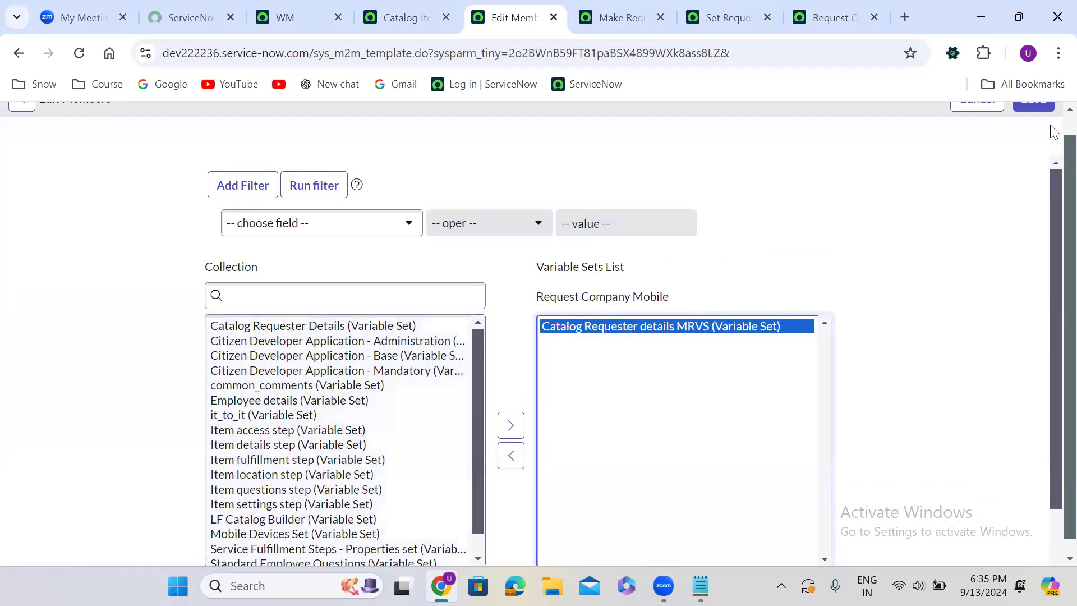
pyautogui.scroll(1, 1052, 128)
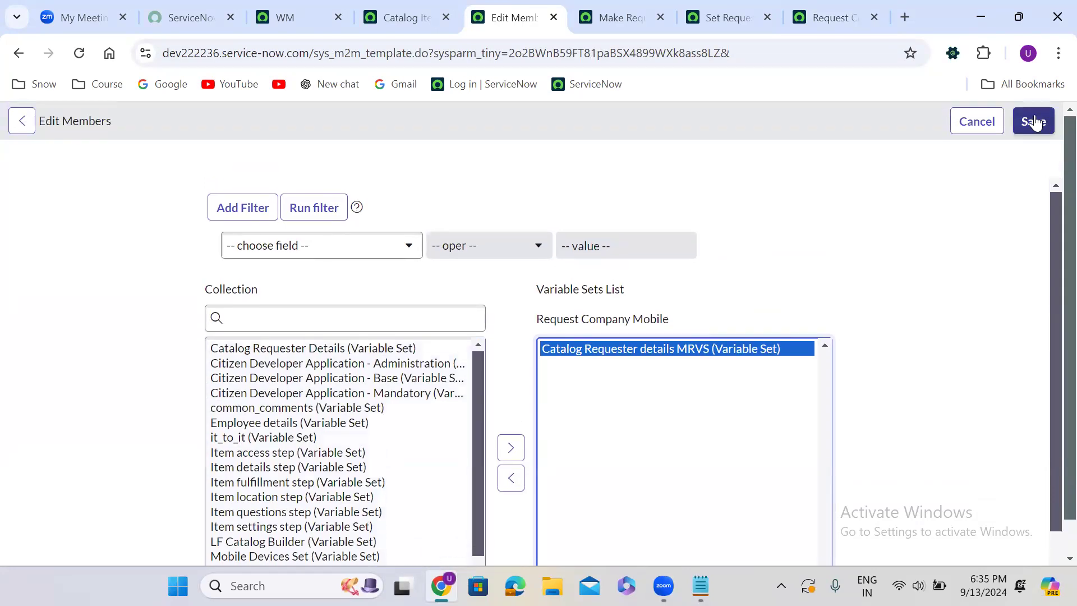
pyautogui.click(1035, 123)
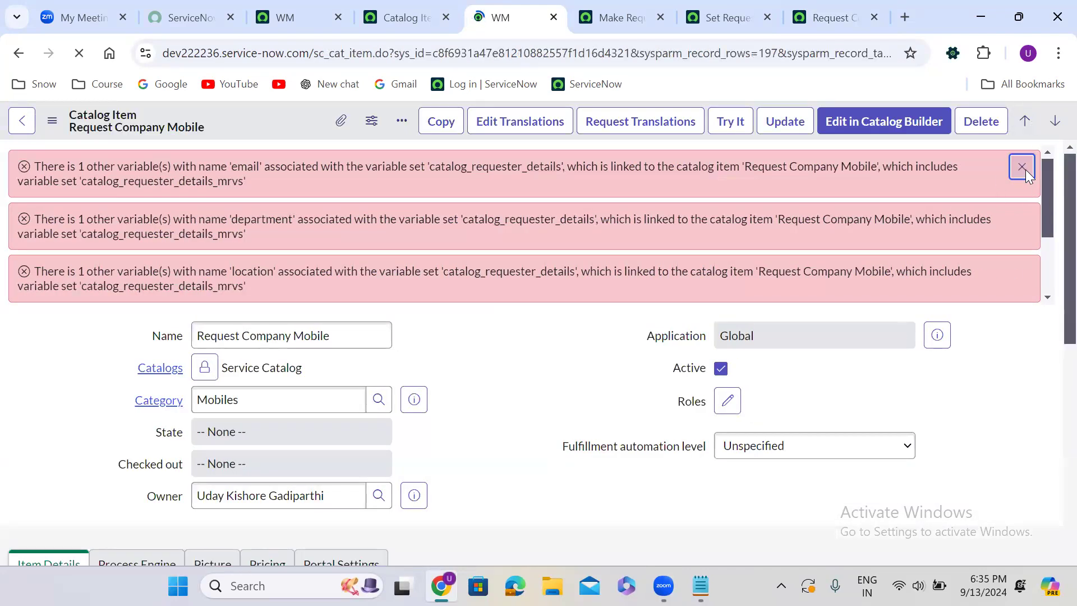
# Add Catalog Requester details MRVS to the Request Company Mobile item's variable sets, save, and review the variable set list
pyautogui.scroll(-1, 488, 382)
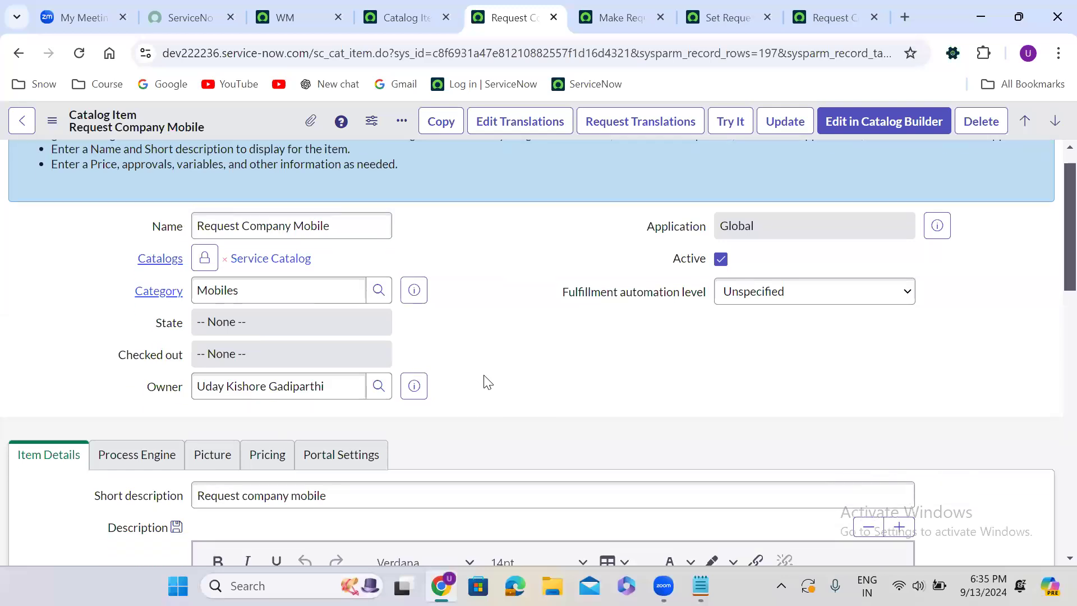
pyautogui.scroll(-15, 485, 379)
pyautogui.click(1012, 335)
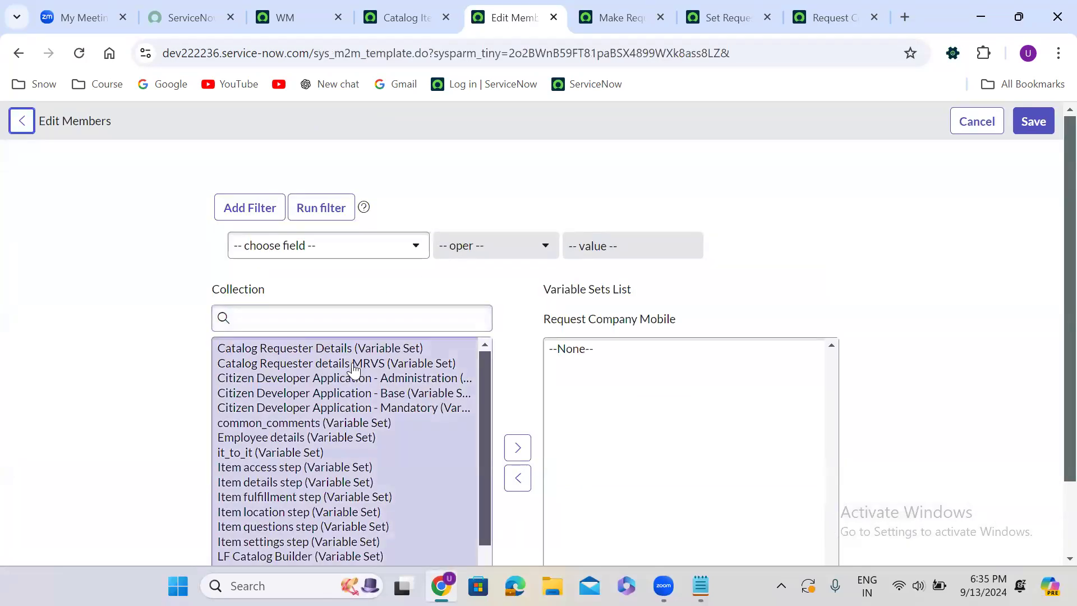
pyautogui.click(352, 364)
pyautogui.click(508, 425)
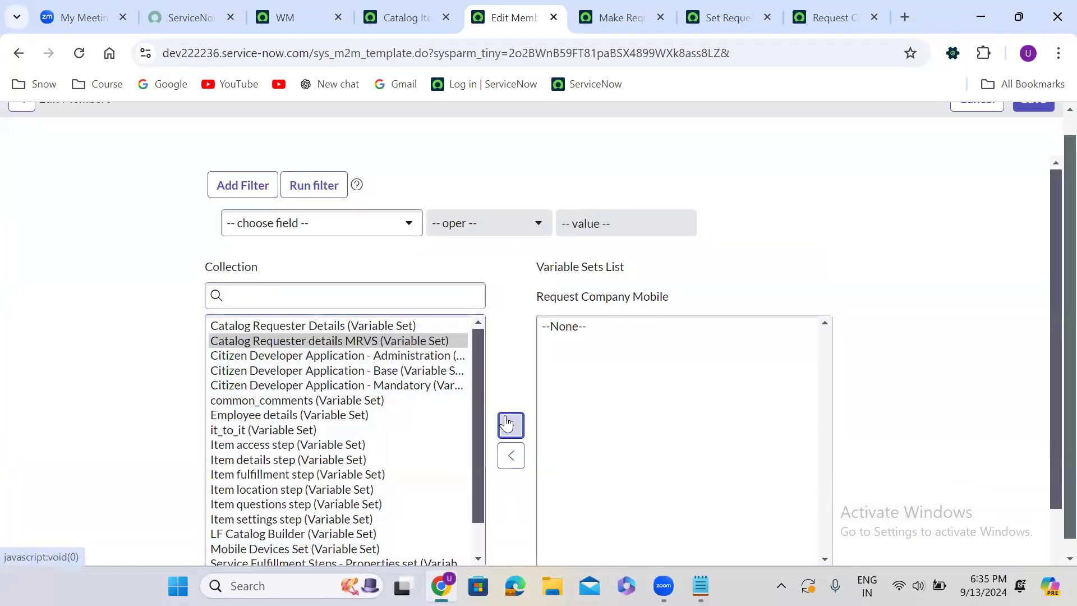
pyautogui.scroll(1, 1054, 128)
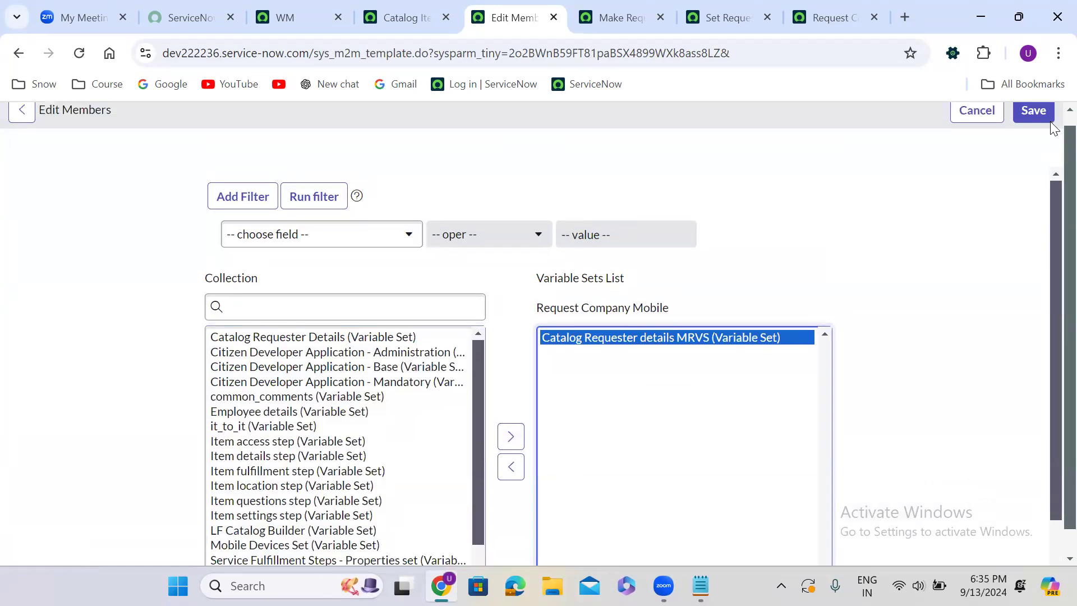
pyautogui.click(1035, 122)
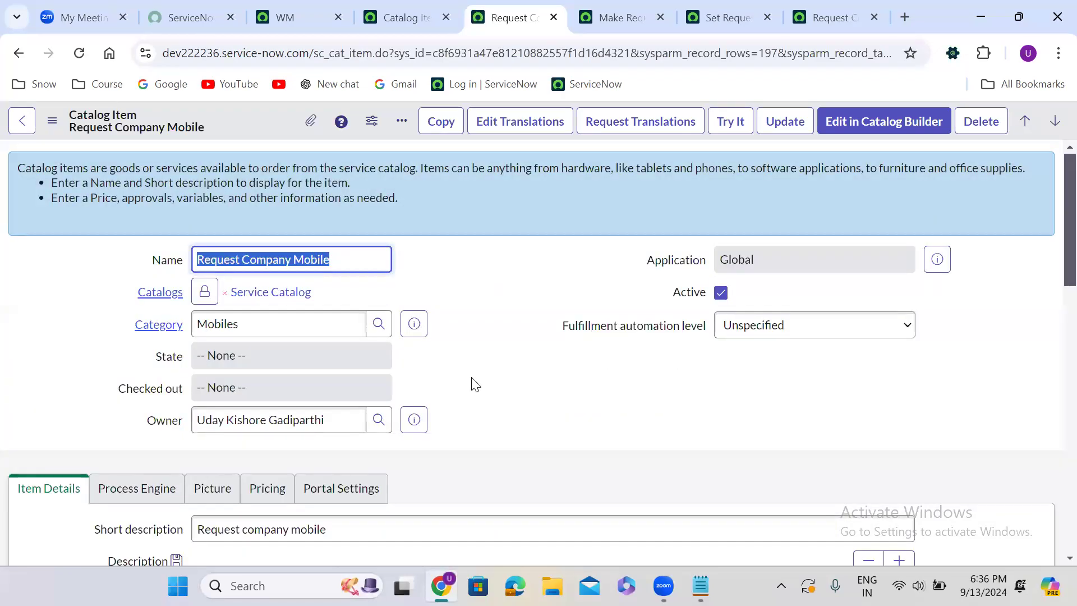
pyautogui.click(471, 380)
pyautogui.scroll(-1, 470, 381)
pyautogui.scroll(-15, 474, 387)
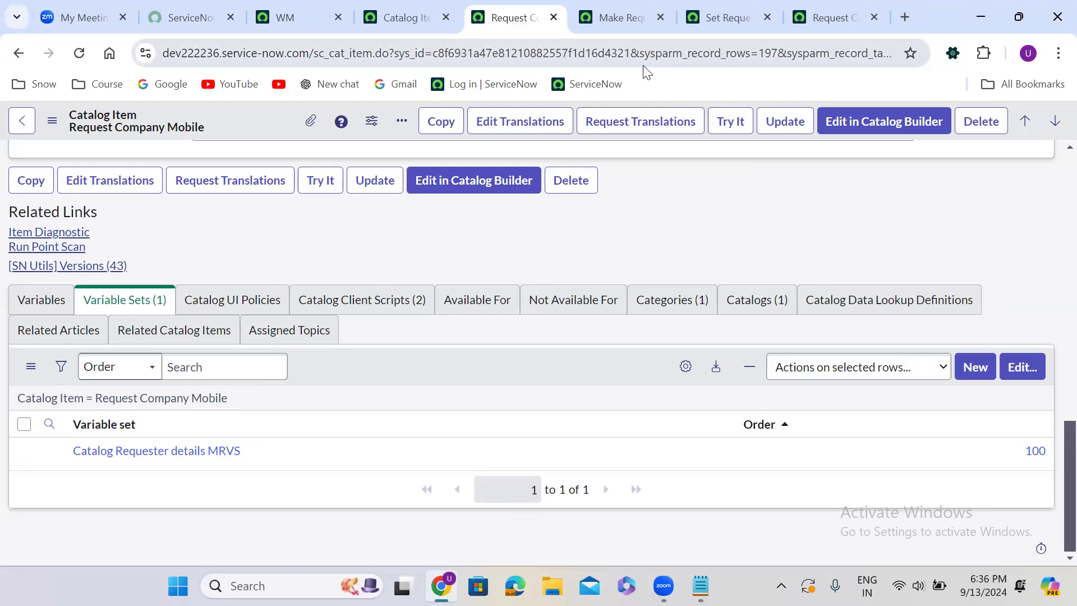
# Reload the Request Company Mobile order page and dismiss the alert to check the multi-row variable set's display
pyautogui.click(835, 14)
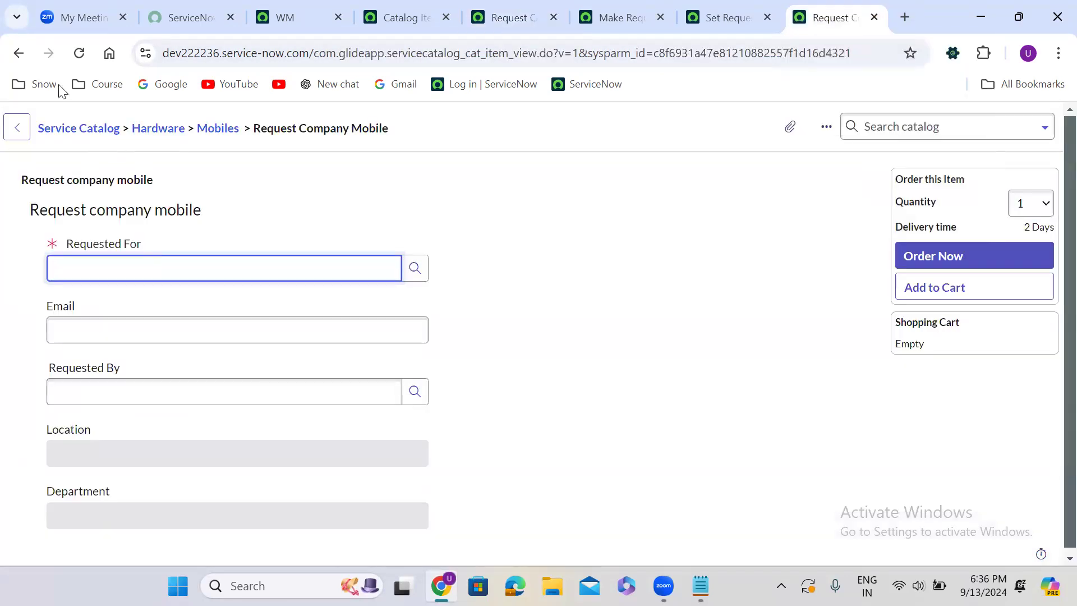
pyautogui.click(79, 53)
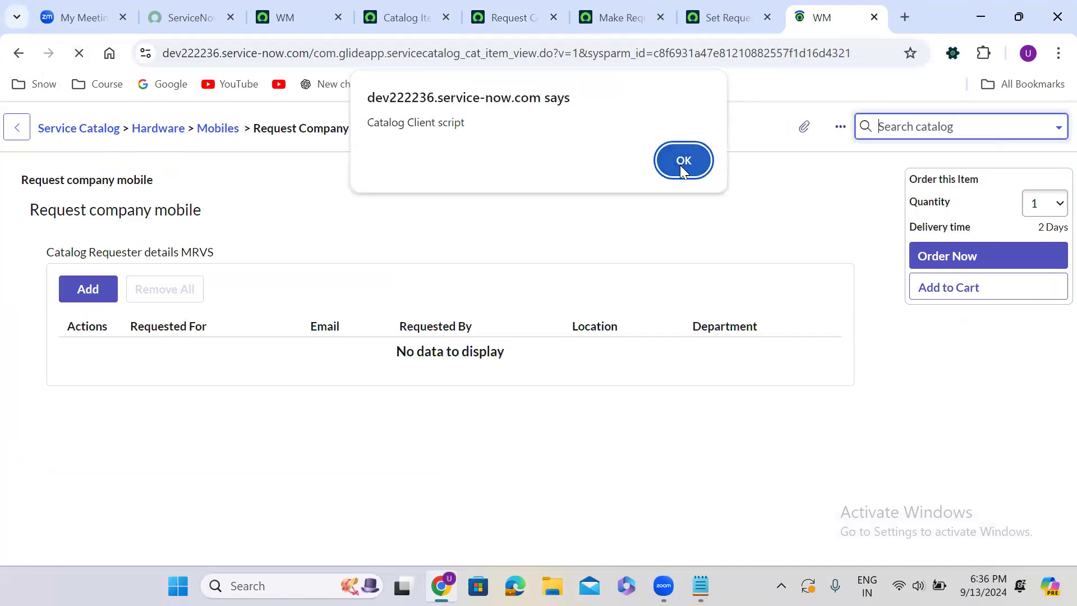
pyautogui.click(680, 165)
# Deactivate the Make Requested by non mandatory catalog client script and save it
pyautogui.click(640, 14)
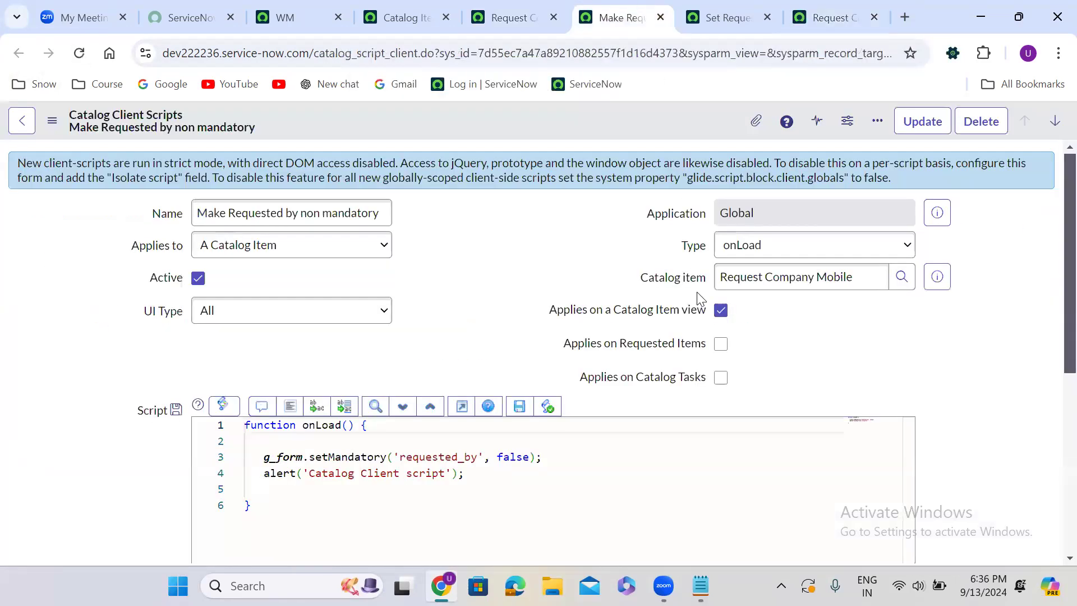
pyautogui.click(199, 279)
pyautogui.rightClick(449, 114)
pyautogui.click(506, 126)
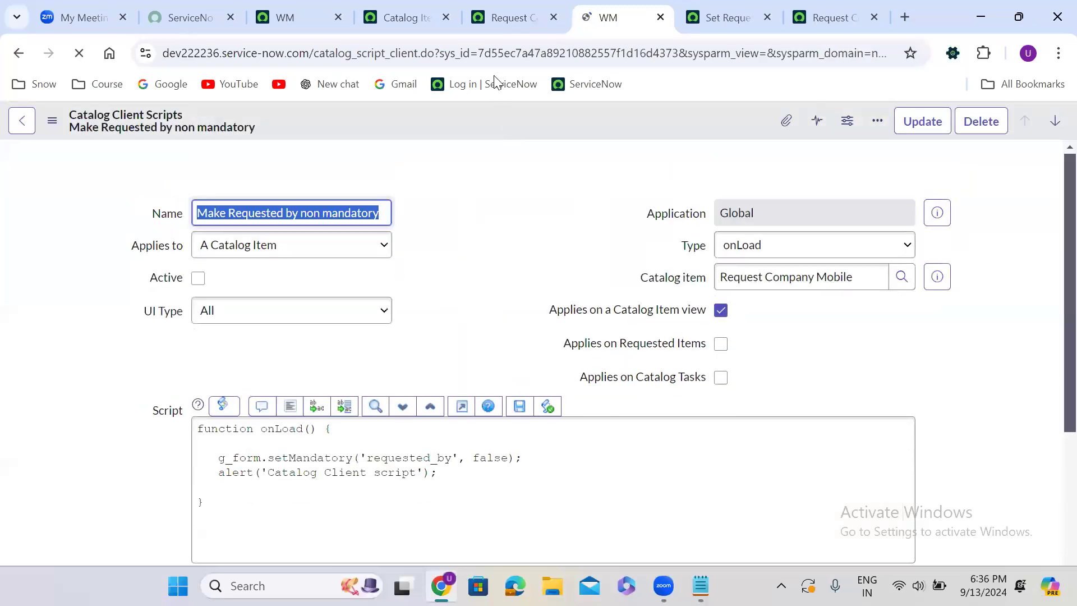
# Reload the order page, start adding a row to Catalog Requester details MRVS, and dismiss the alert to check whether Requested By is mandatory
pyautogui.click(507, 6)
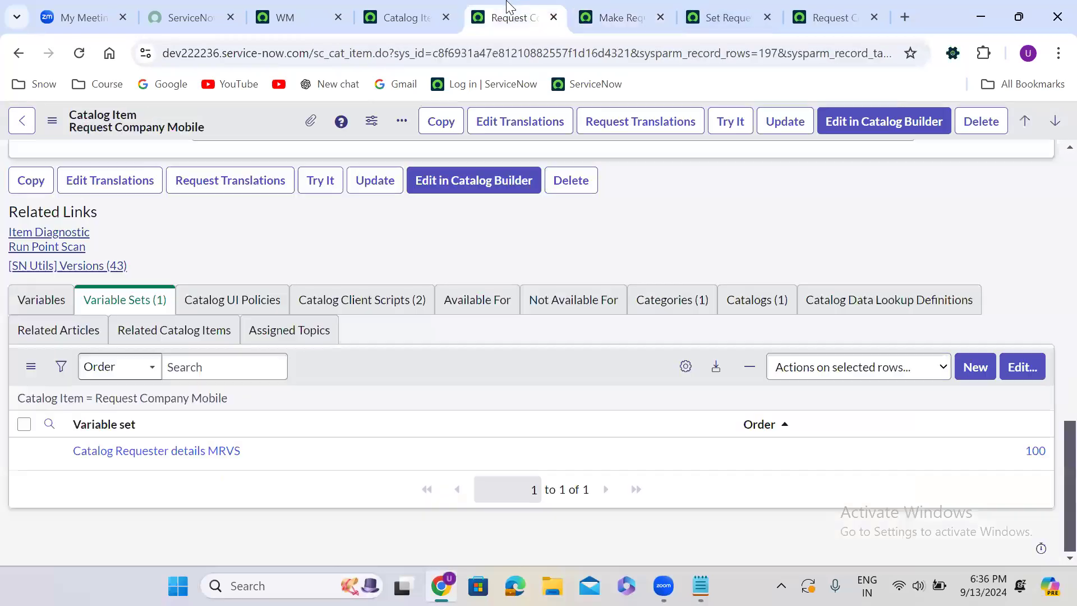
pyautogui.click(815, 16)
pyautogui.click(80, 54)
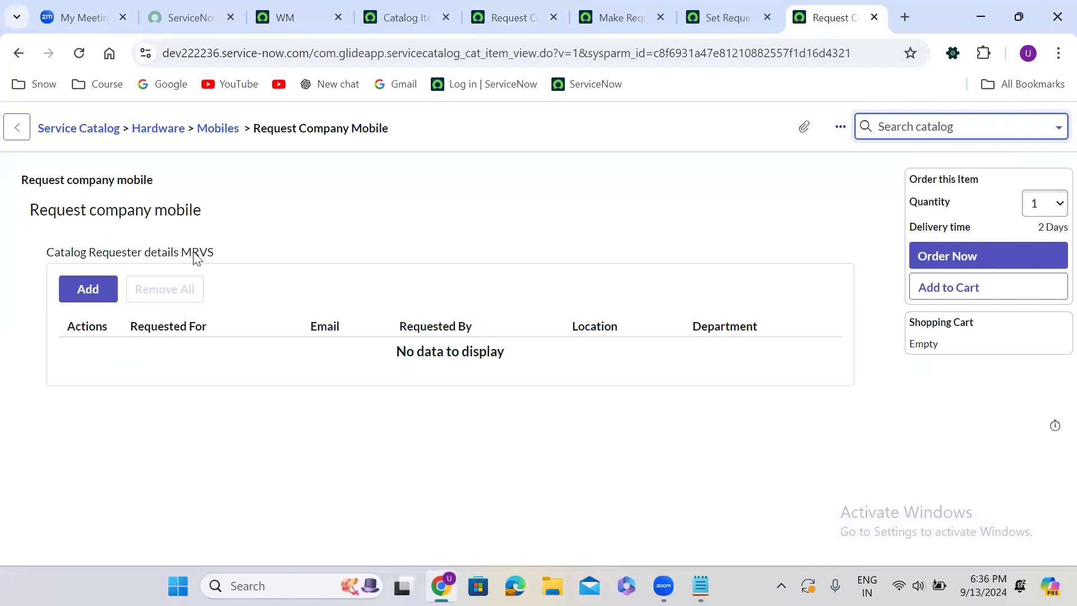
pyautogui.click(96, 287)
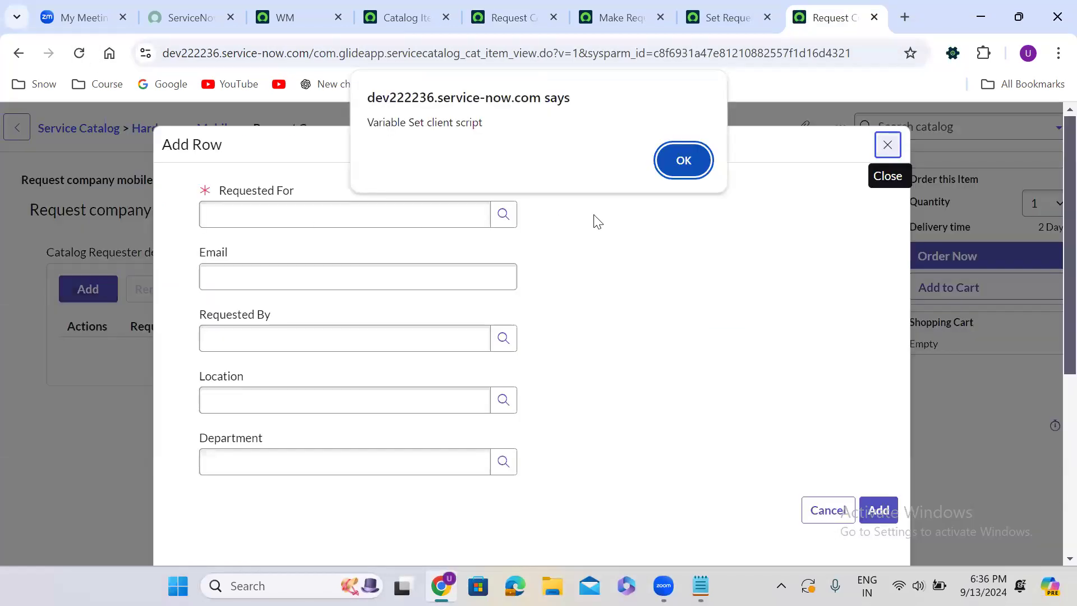
pyautogui.click(683, 161)
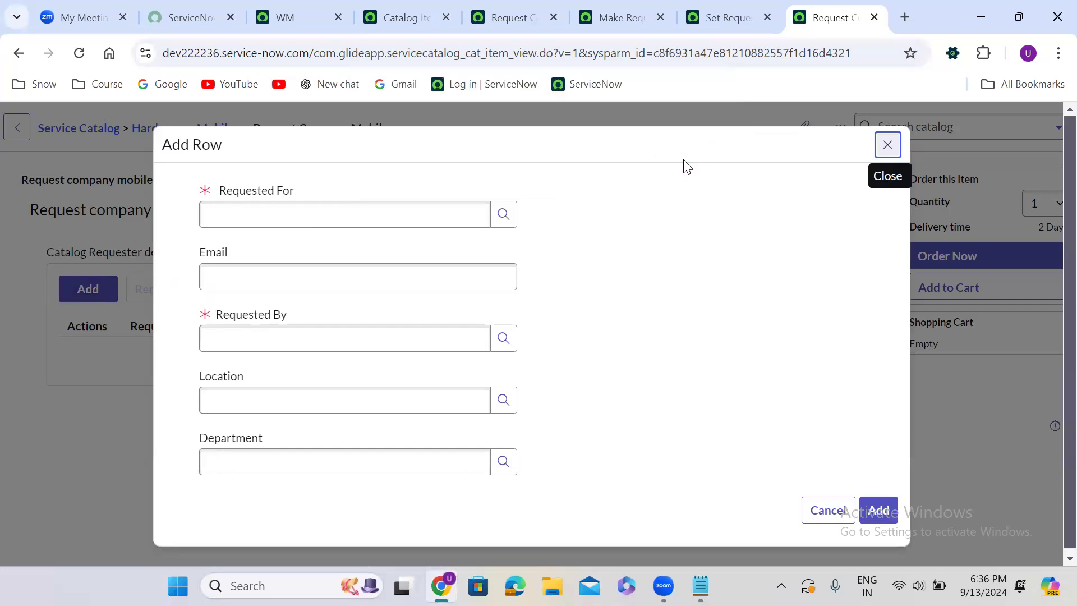
# Open the Catalog Requester details MRVS variable set record from the Request Company Mobile item's variable sets
pyautogui.click(712, 11)
pyautogui.click(477, 11)
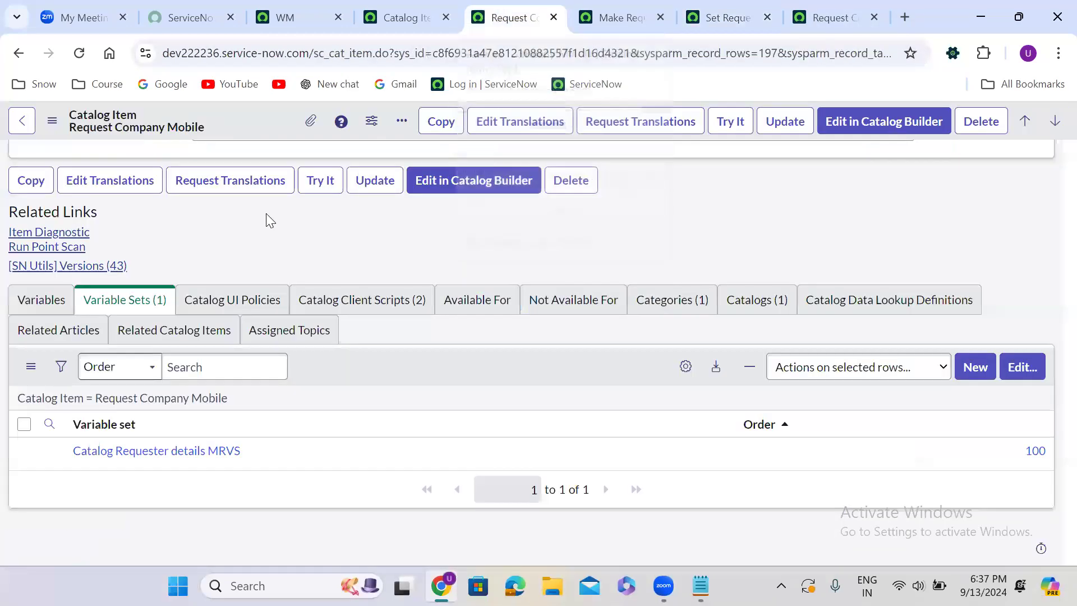
pyautogui.rightClick(51, 451)
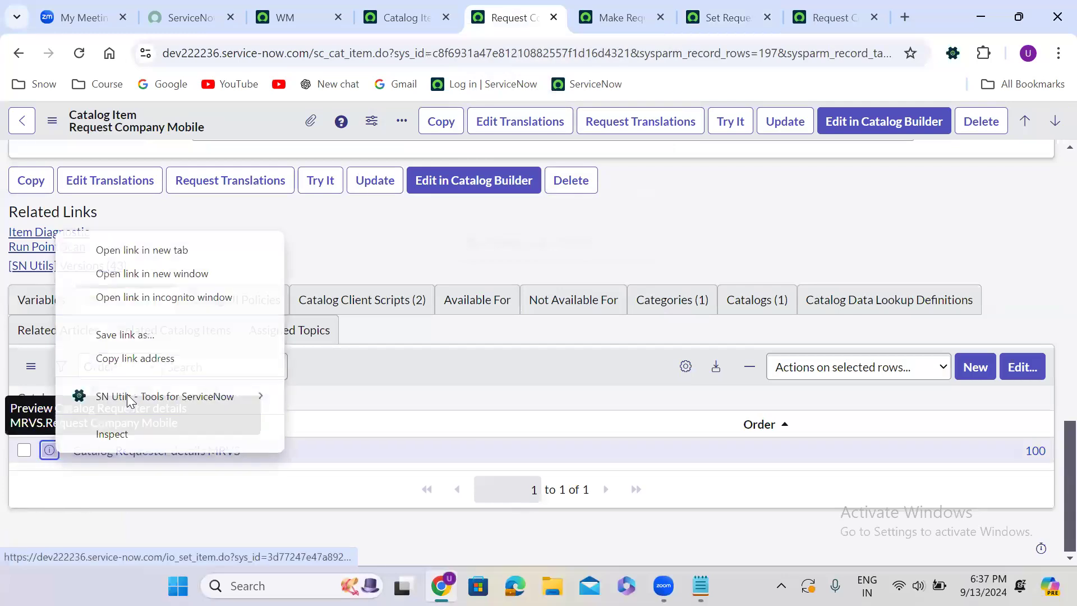
pyautogui.click(142, 249)
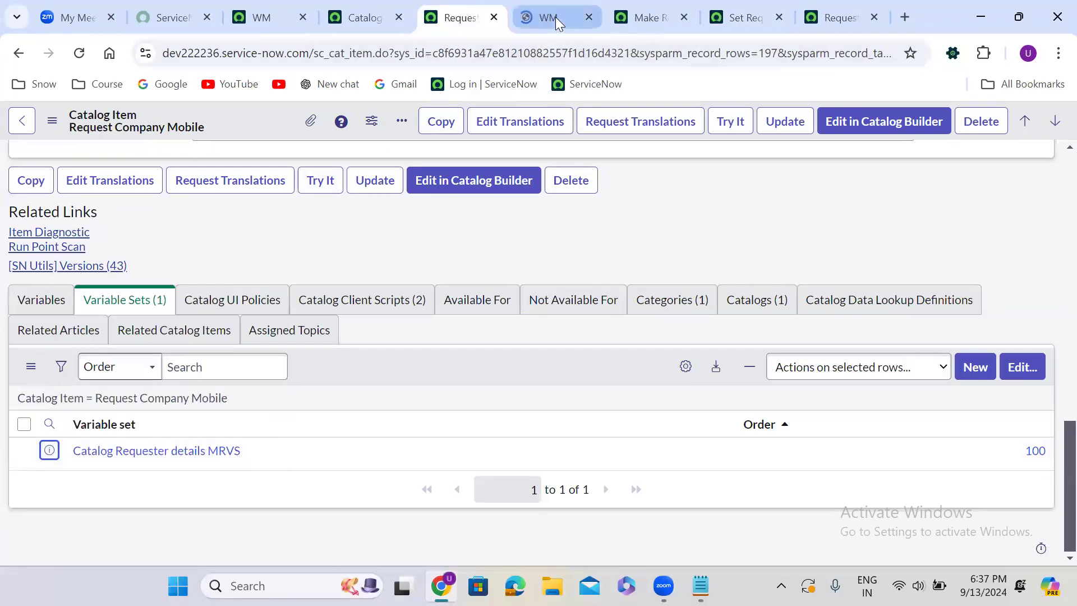
pyautogui.click(555, 17)
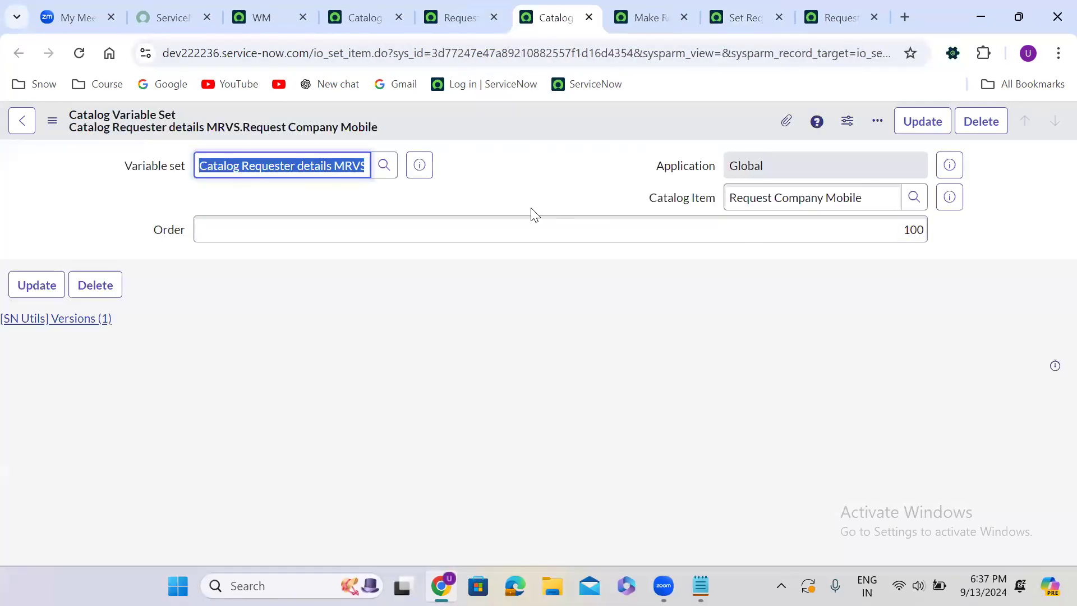
pyautogui.click(420, 166)
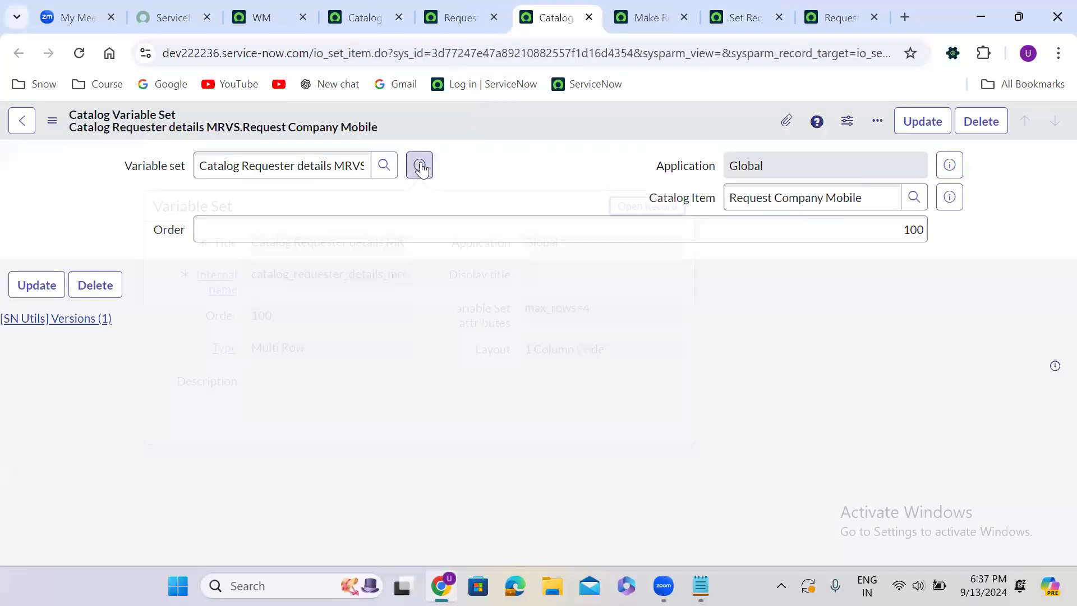
pyautogui.click(638, 206)
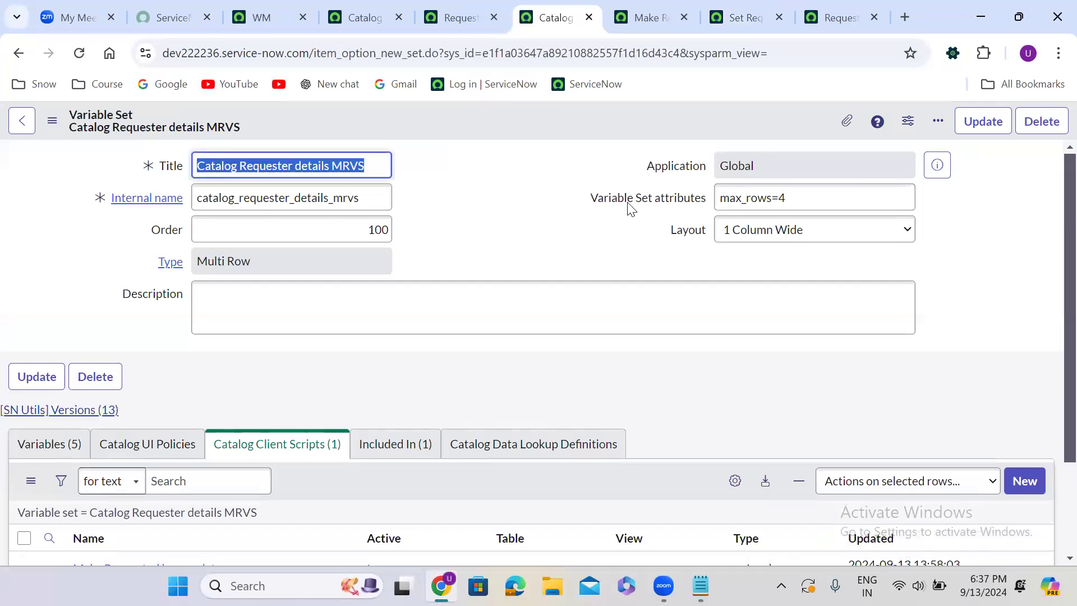
# Set Active to false for the variable set's Make Requested by mandatory catalog client script
pyautogui.click(500, 284)
pyautogui.scroll(-1, 501, 275)
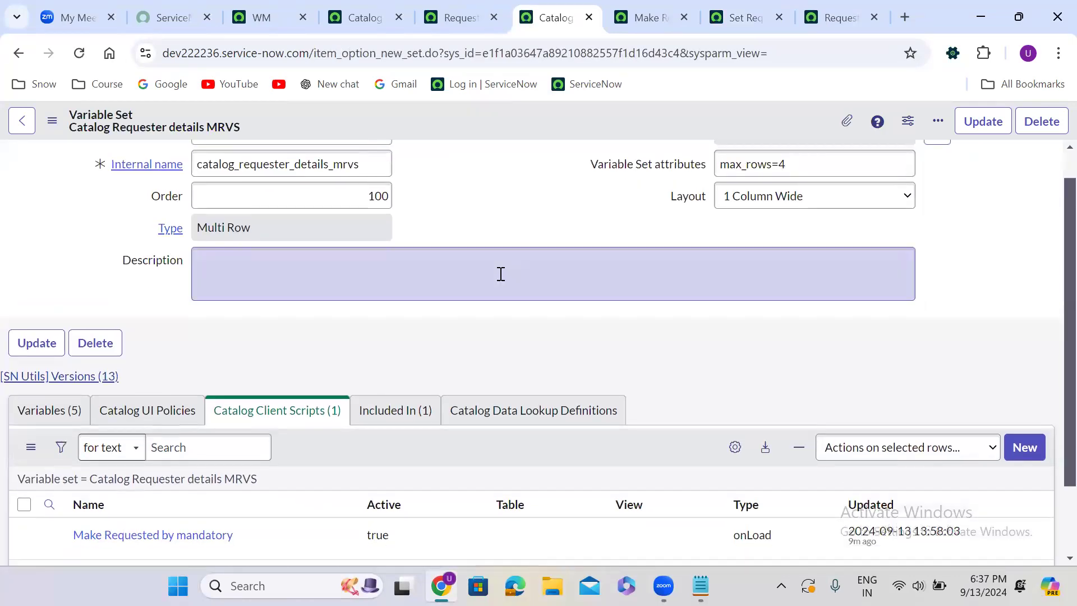
pyautogui.scroll(-2, 500, 274)
pyautogui.click(392, 447)
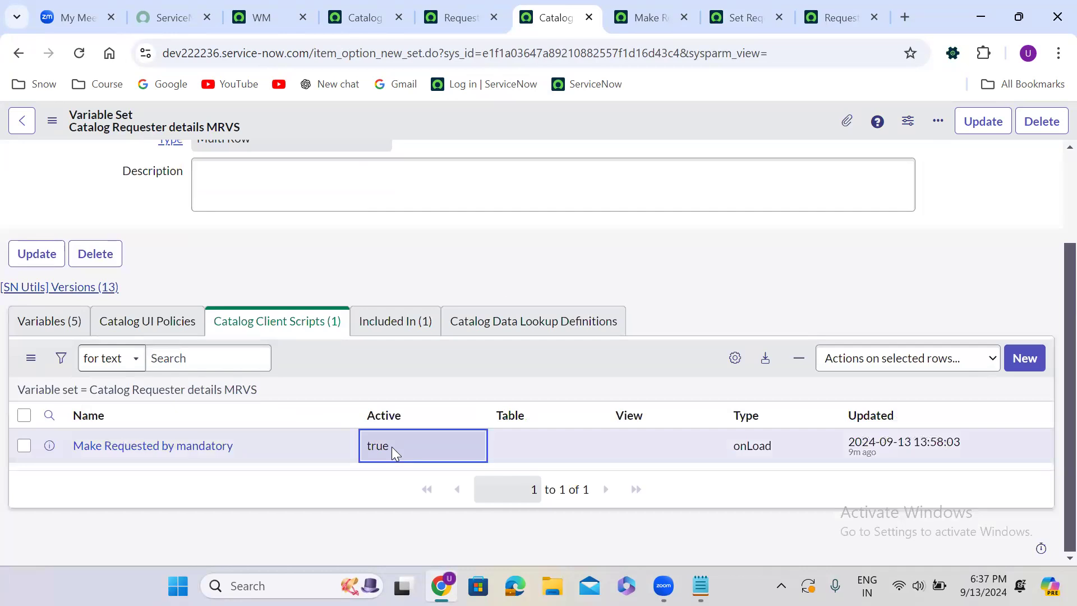
pyautogui.click(391, 446)
pyautogui.click(391, 448)
pyautogui.click(395, 492)
pyautogui.click(440, 447)
# Reload the Request Company Mobile order page and start a new MRVS row to check whether Requested By is mandatory
pyautogui.click(827, 8)
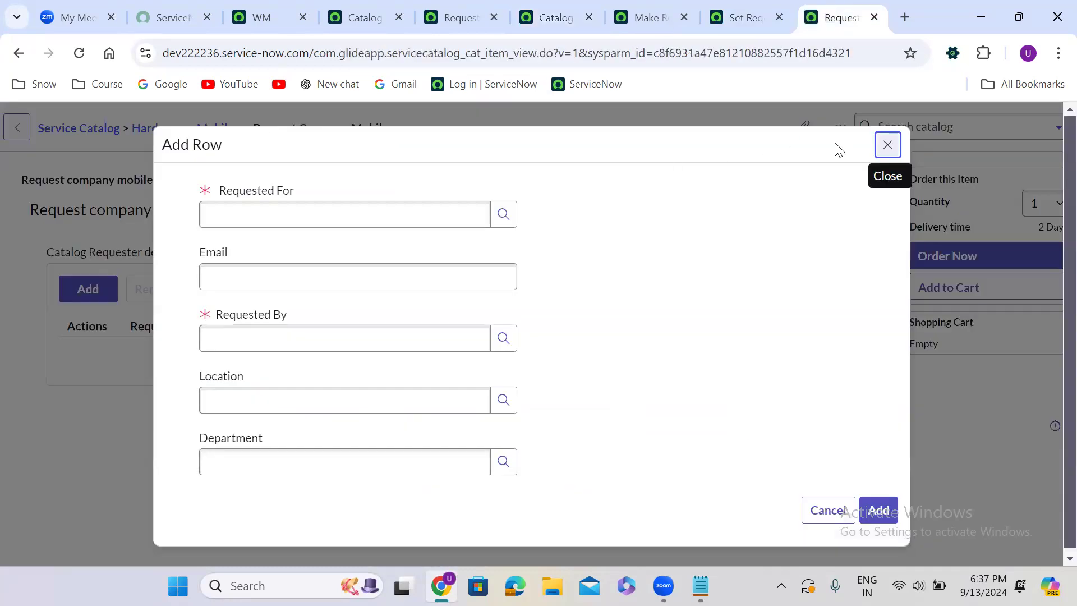
pyautogui.click(886, 149)
pyautogui.click(79, 54)
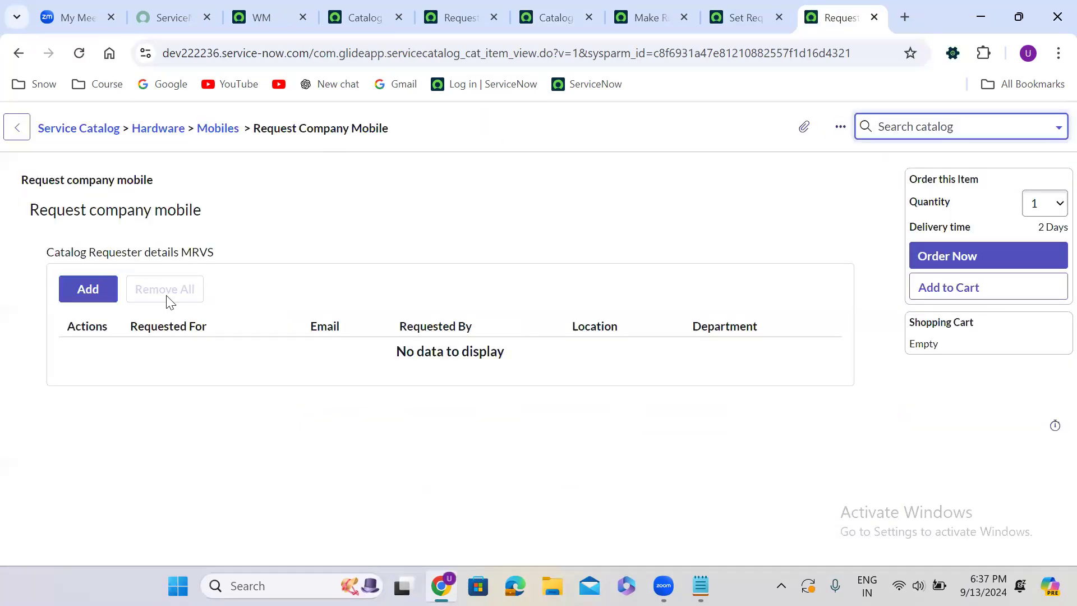
pyautogui.click(92, 287)
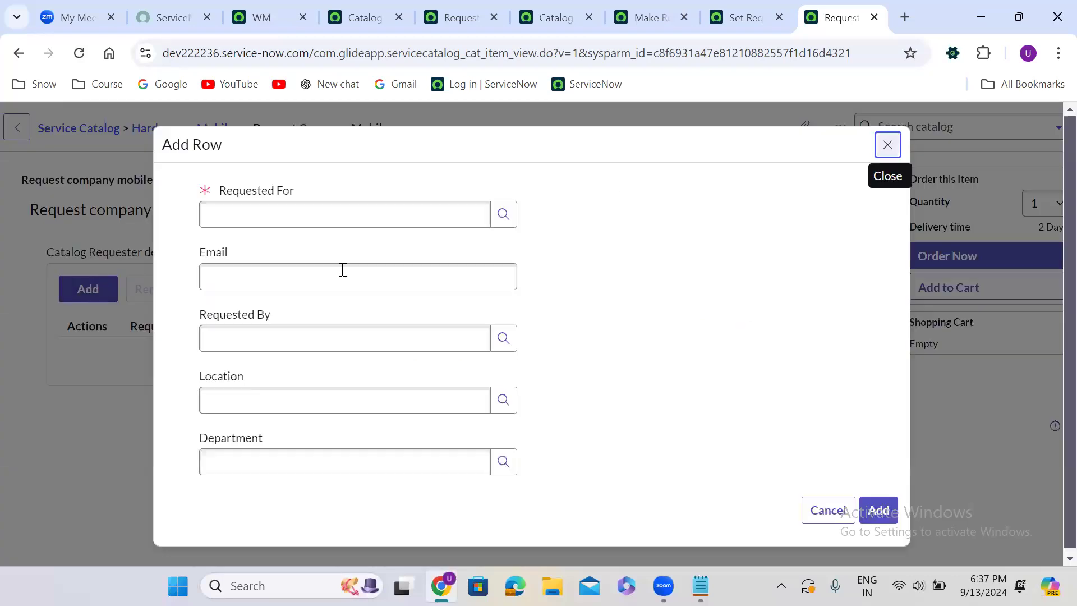
# Choose a user for Requested For and fill in the Email of the first row
pyautogui.click(362, 216)
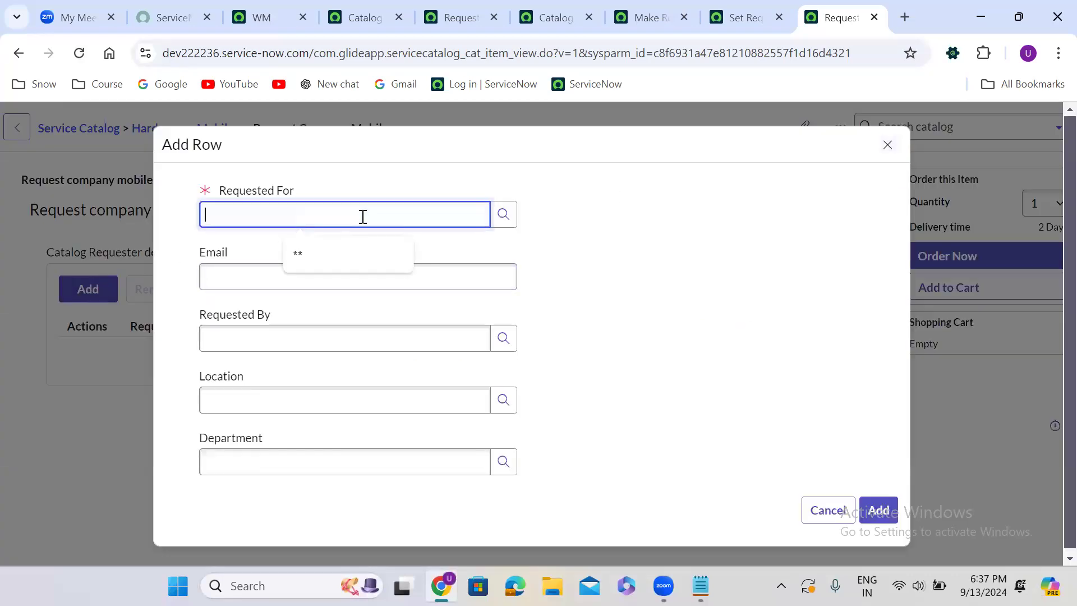
pyautogui.click(327, 243)
pyautogui.press('BackSpace')
pyautogui.press('BackSpace')
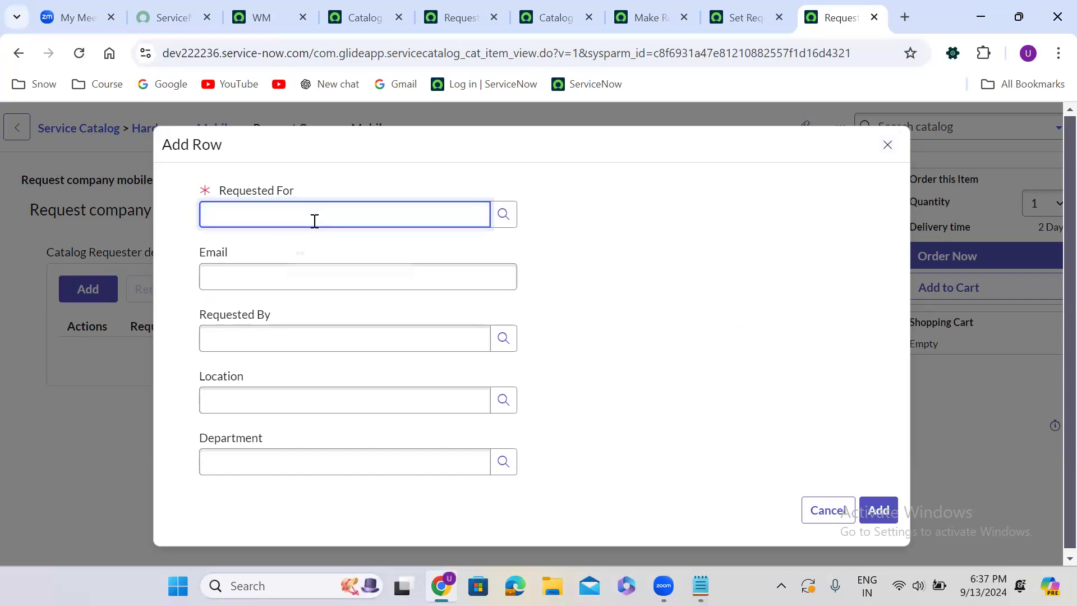
pyautogui.write('**')
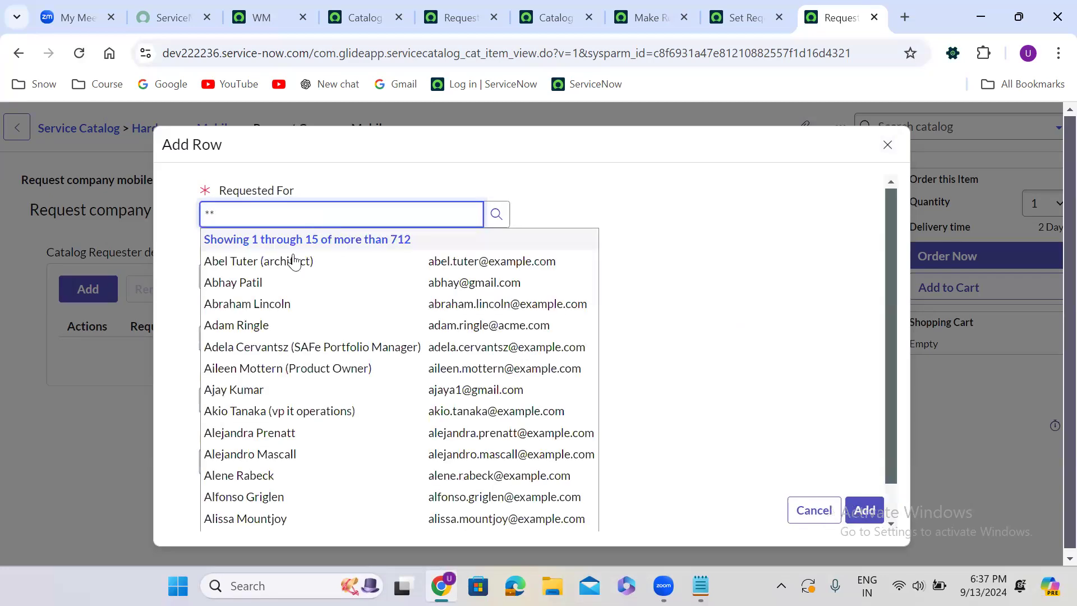
pyautogui.click(260, 389)
pyautogui.click(269, 269)
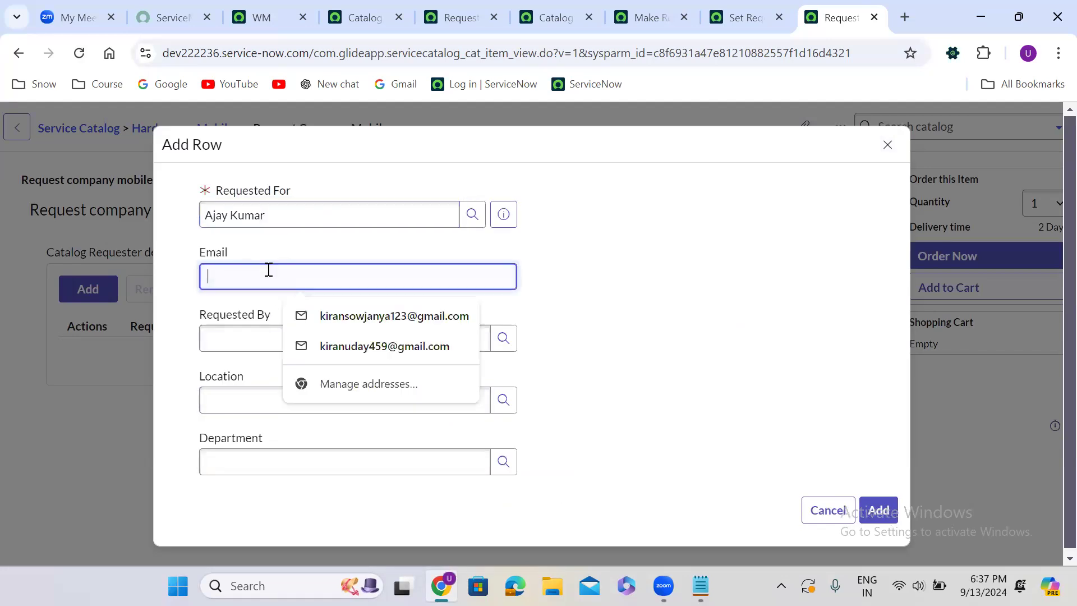
pyautogui.click(331, 315)
# Choose users for Requested By and Location, set Department to Development, and add the first row
pyautogui.click(288, 339)
pyautogui.write('**')
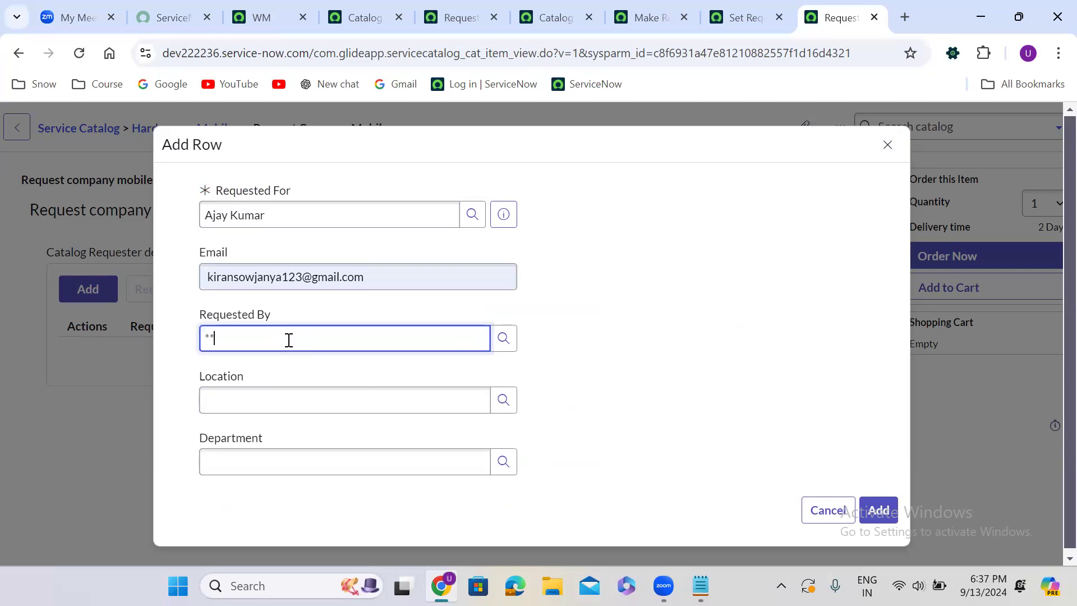
pyautogui.click(272, 477)
pyautogui.click(288, 404)
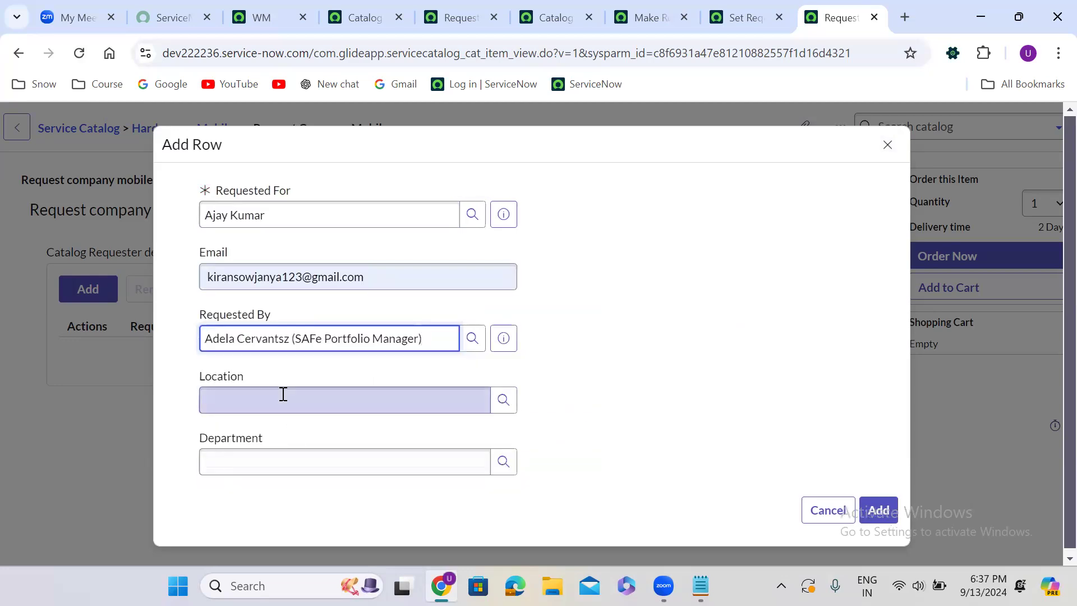
pyautogui.write('**')
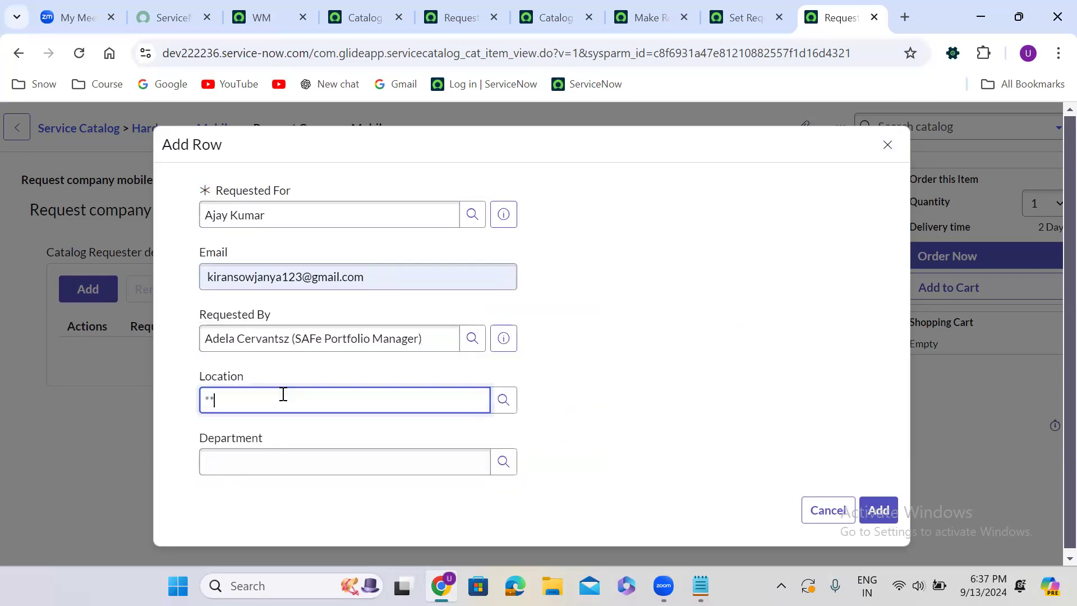
pyautogui.click(278, 449)
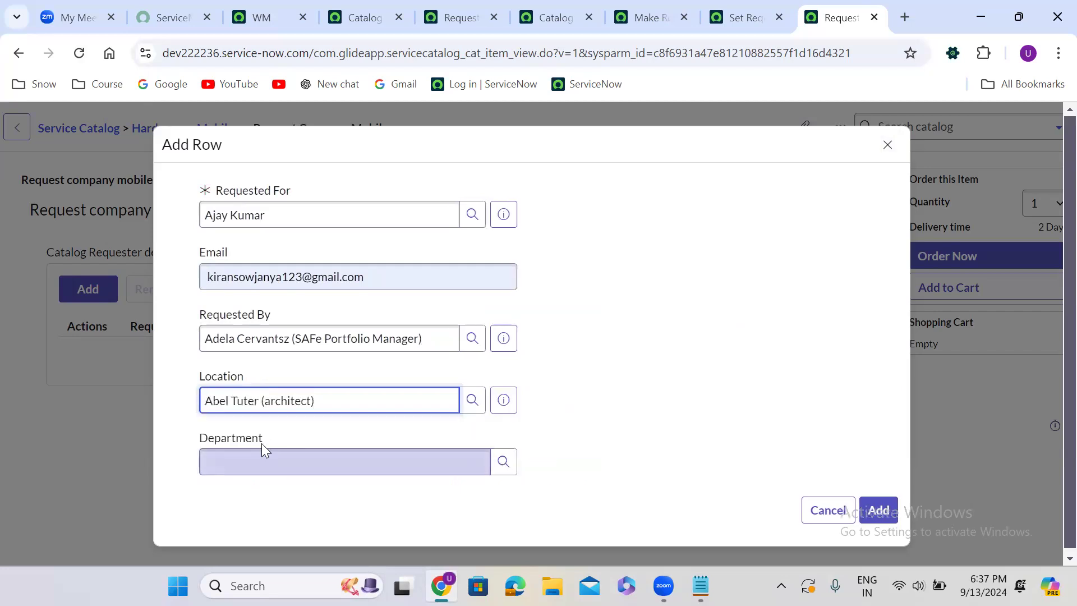
pyautogui.click(311, 455)
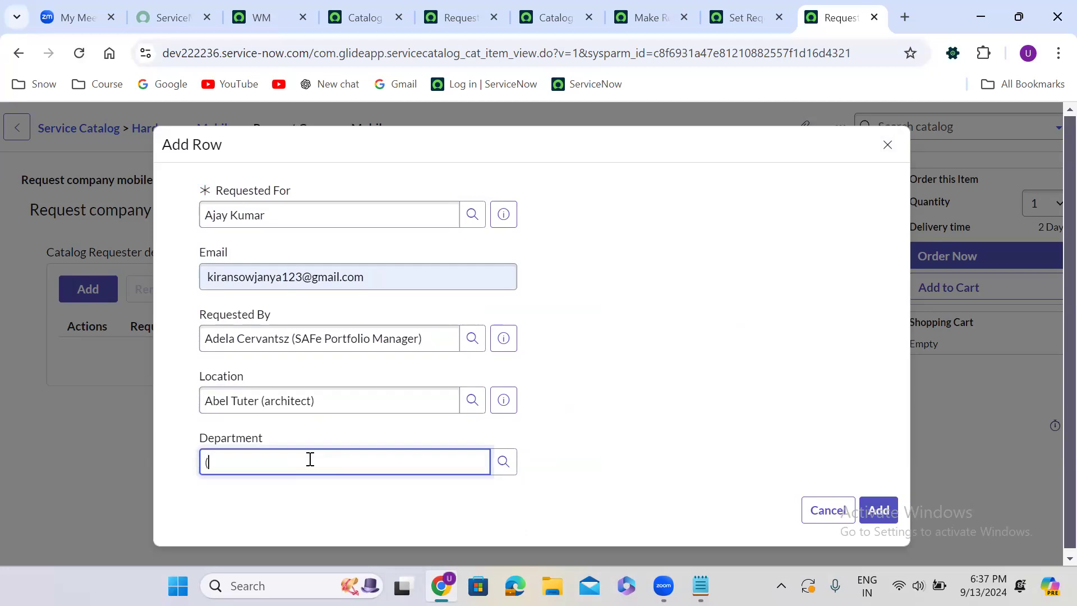
pyautogui.write('*')
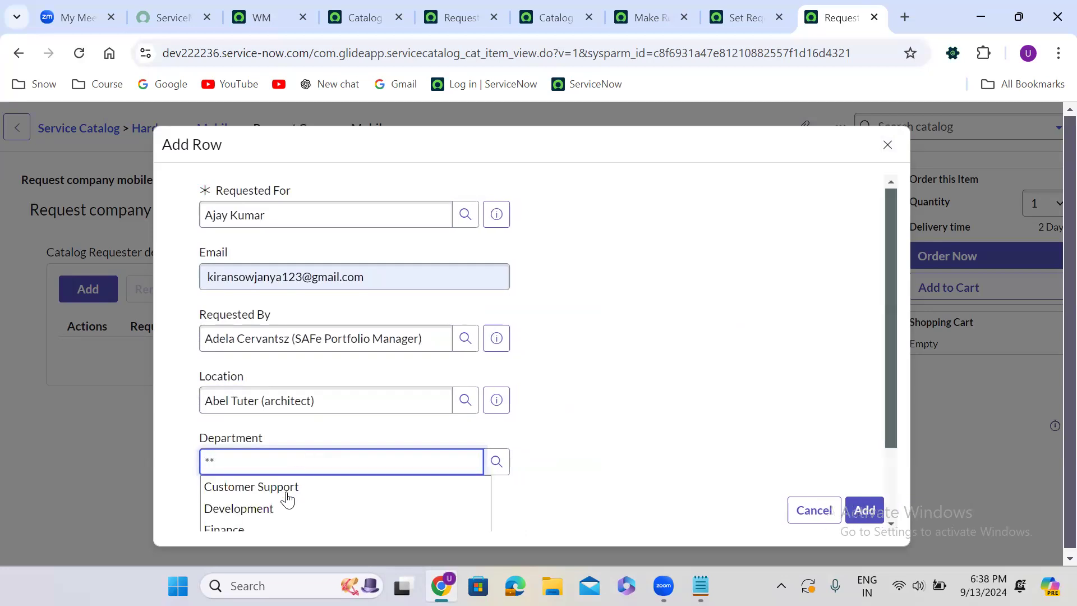
pyautogui.click(284, 506)
pyautogui.click(879, 510)
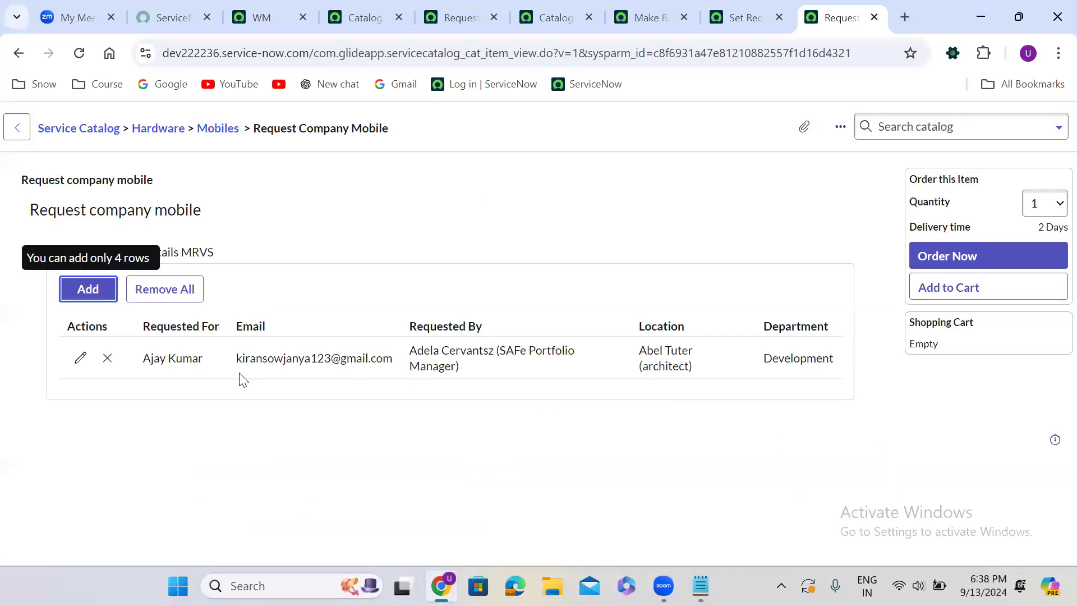
# Start a second row in Catalog Requester details MRVS with a different Requested For user and e-mail
pyautogui.click(90, 297)
pyautogui.click(322, 223)
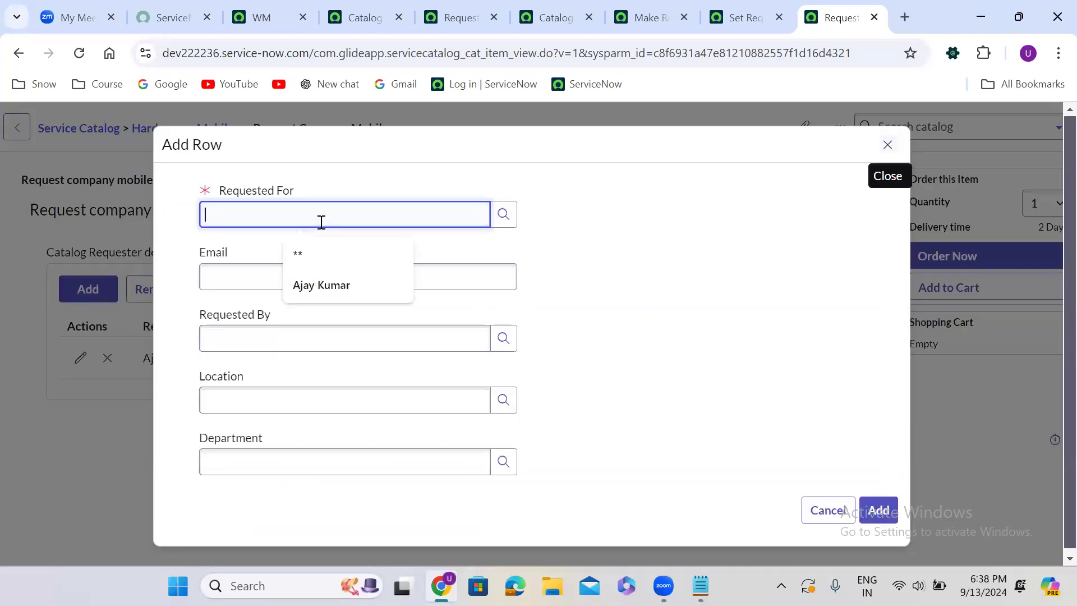
pyautogui.write('**')
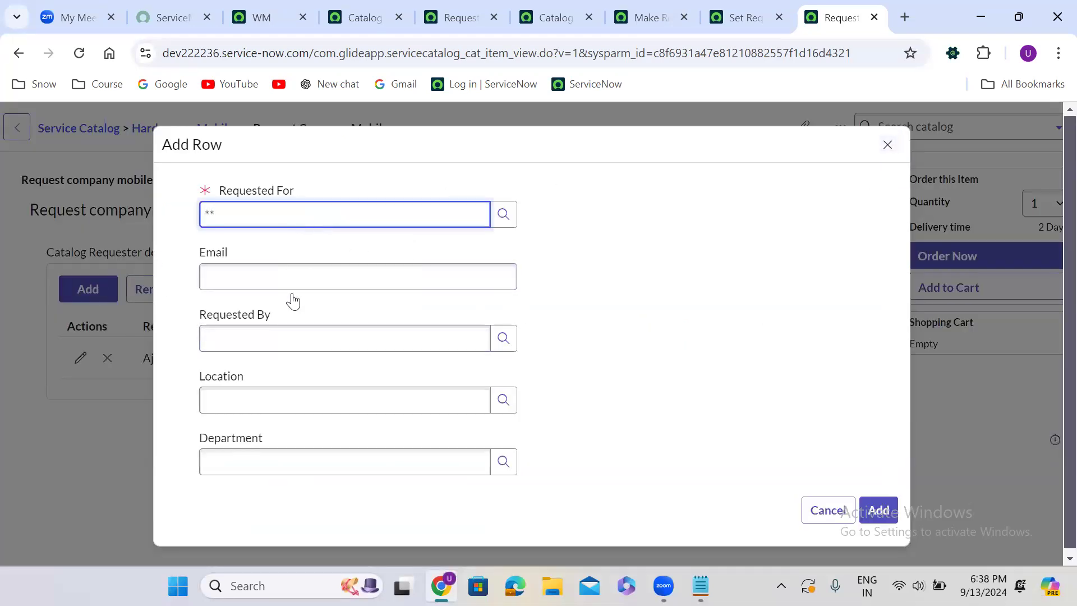
pyautogui.click(291, 346)
pyautogui.click(279, 289)
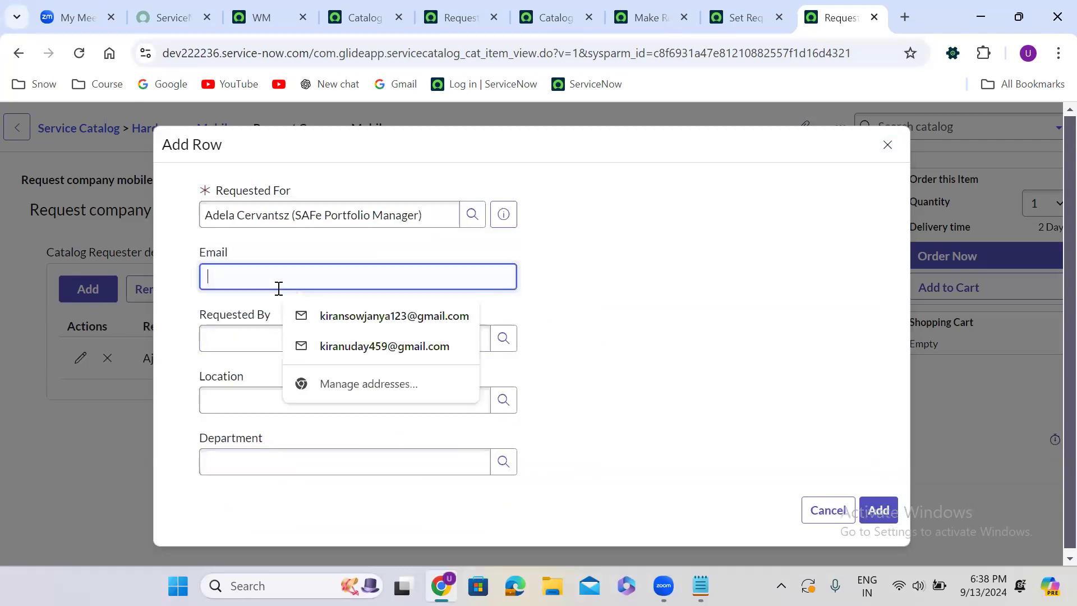
pyautogui.click(373, 347)
# Complete the second row with Requested By and Location users and the Development department, and add it to the table
pyautogui.click(262, 334)
pyautogui.write('**')
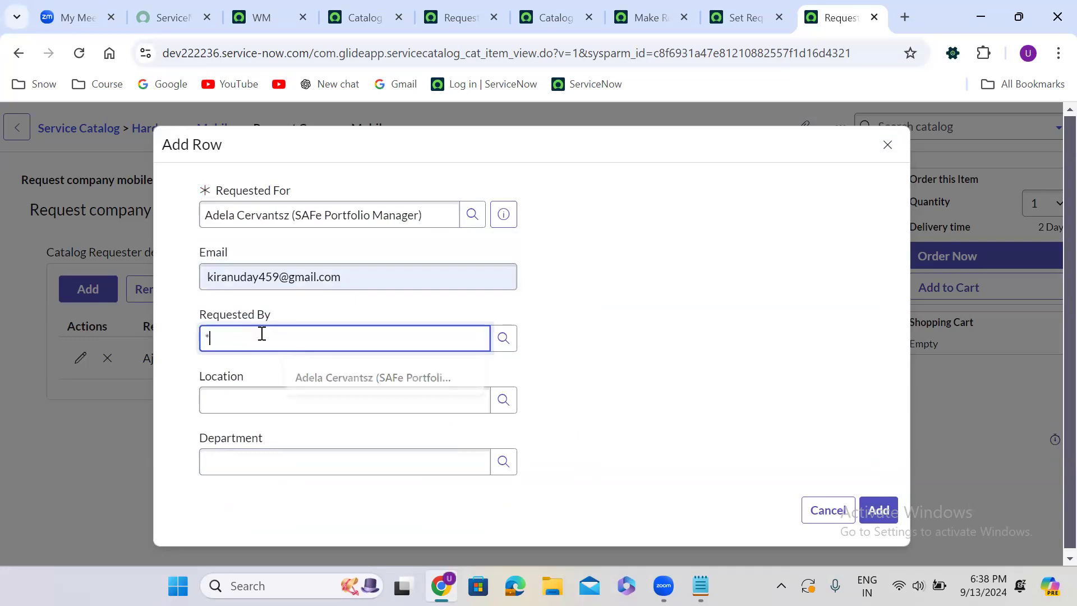
pyautogui.click(291, 443)
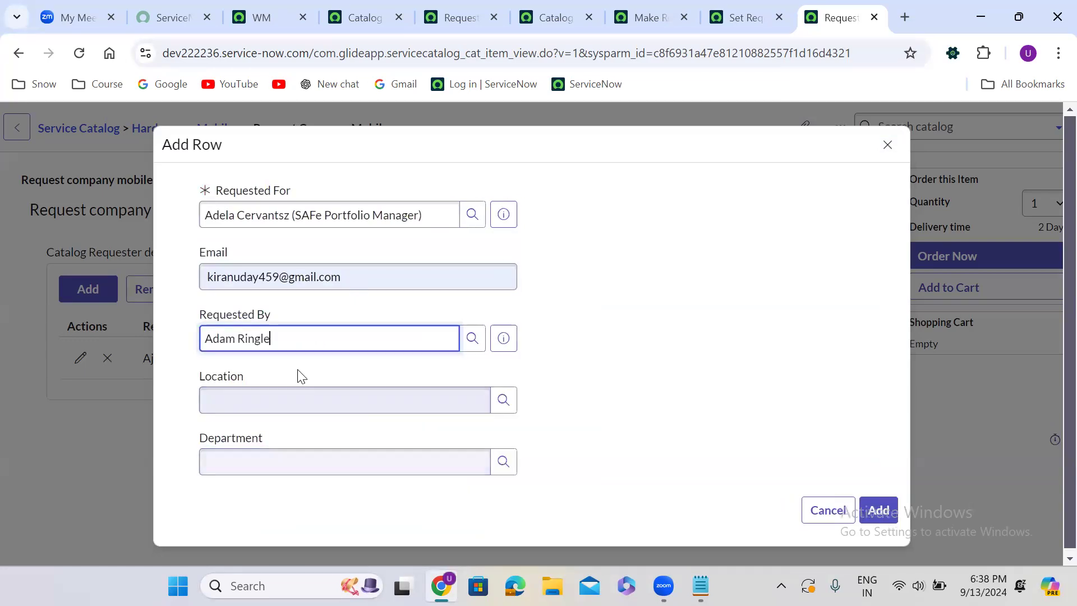
pyautogui.click(262, 401)
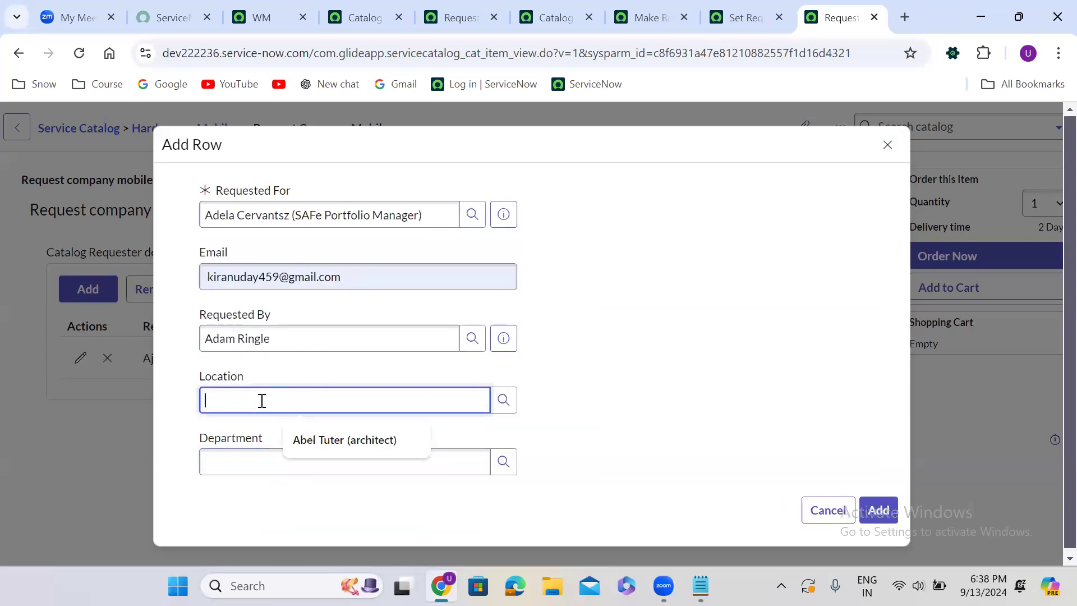
pyautogui.write('**')
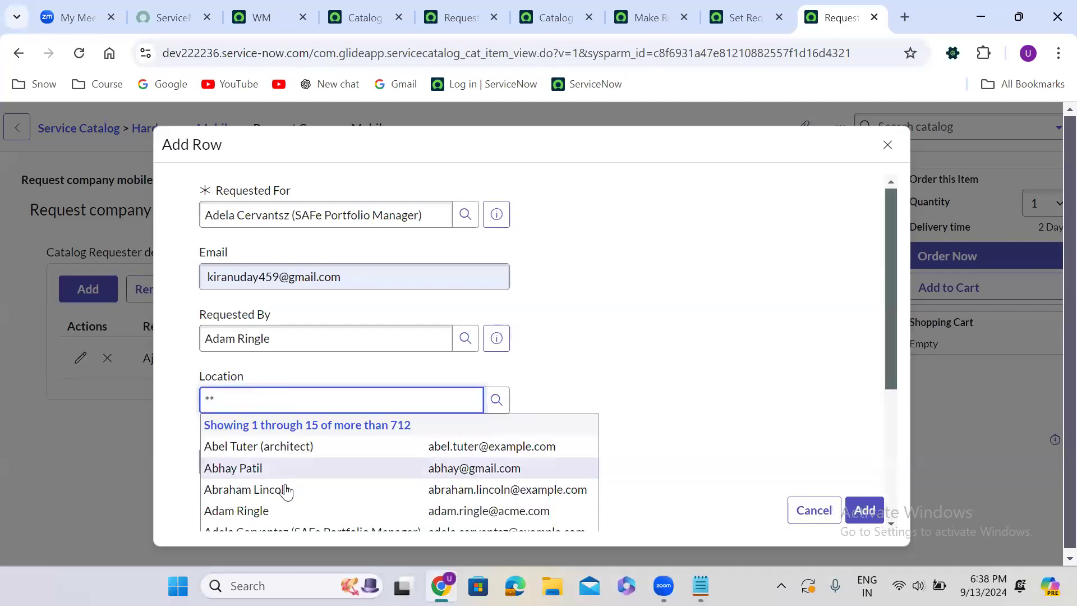
pyautogui.click(287, 490)
pyautogui.click(260, 460)
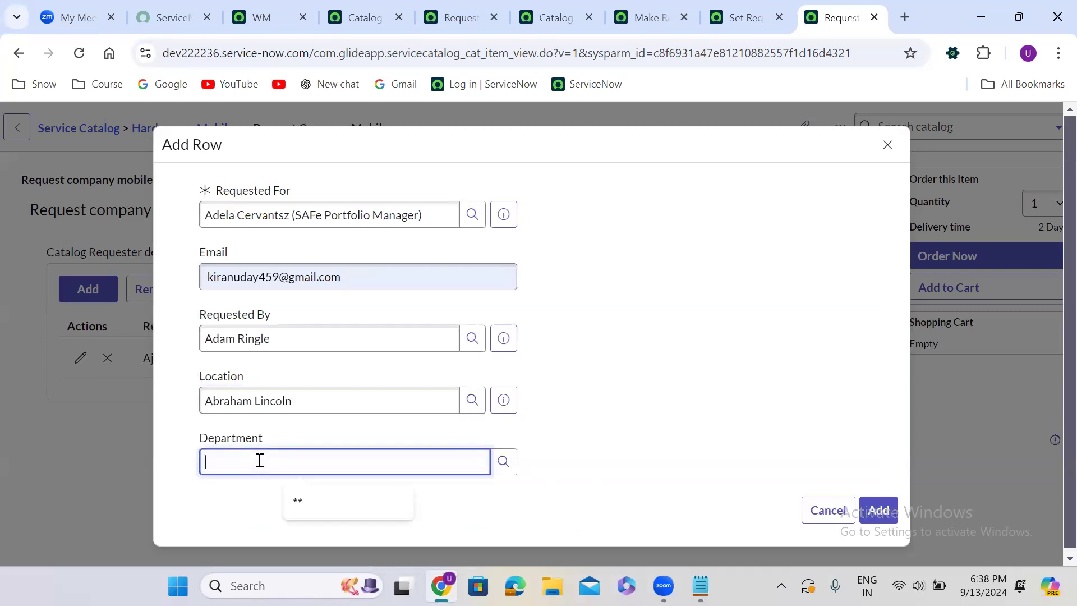
pyautogui.write('**')
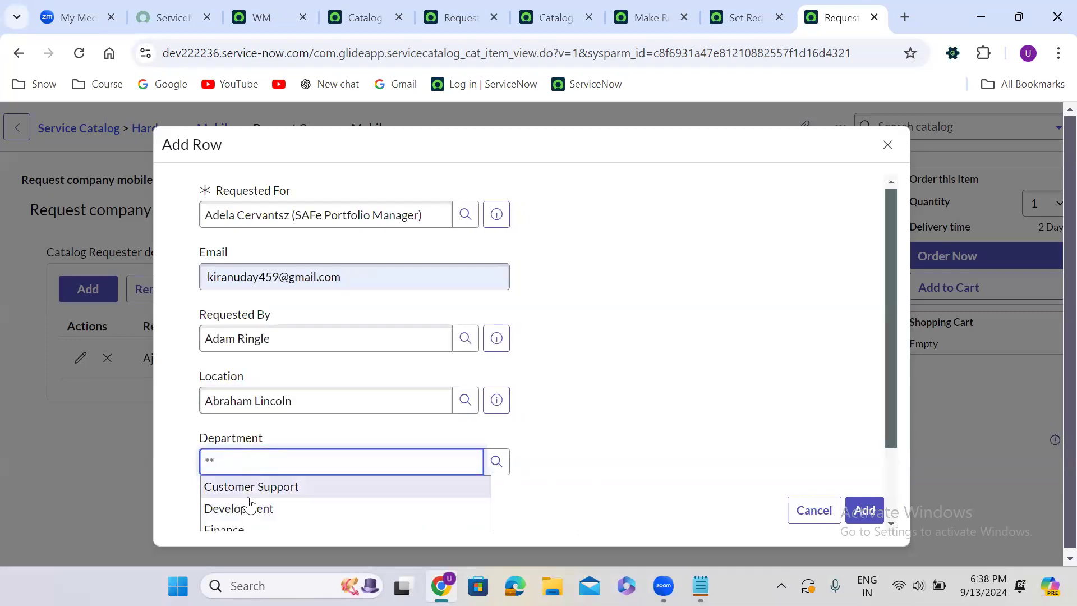
pyautogui.click(249, 507)
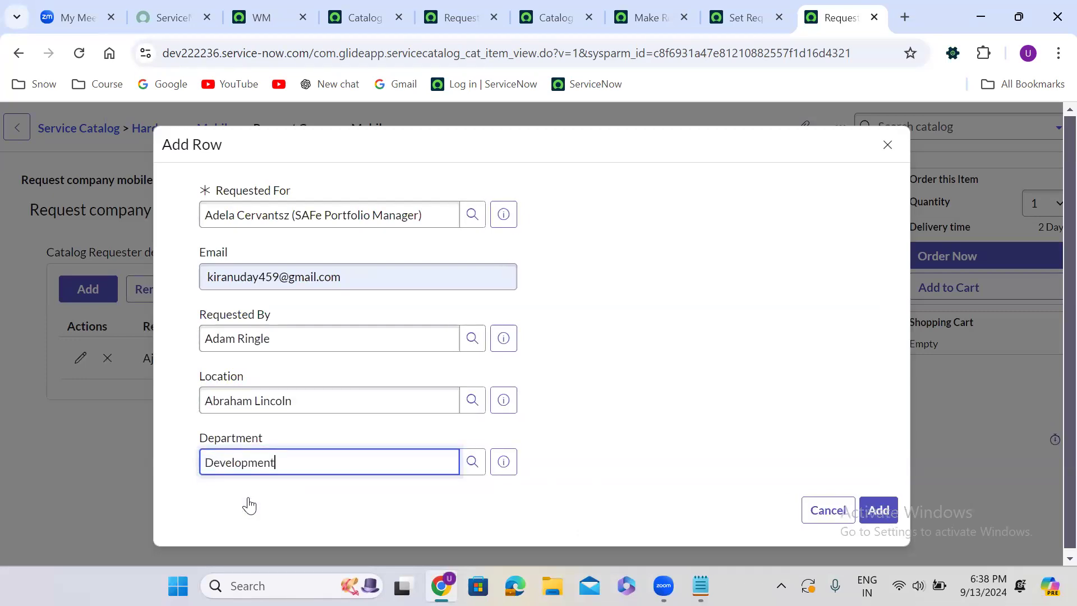
pyautogui.click(888, 507)
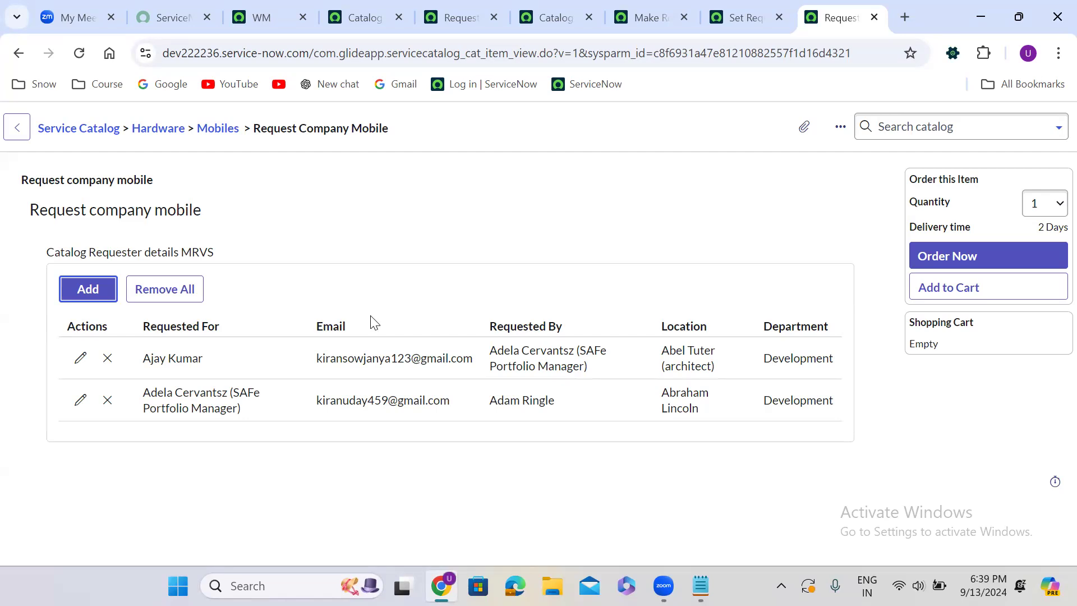
# Copy the internal name of the Catalog Requester details MRVS variable set from its record
pyautogui.click(190, 488)
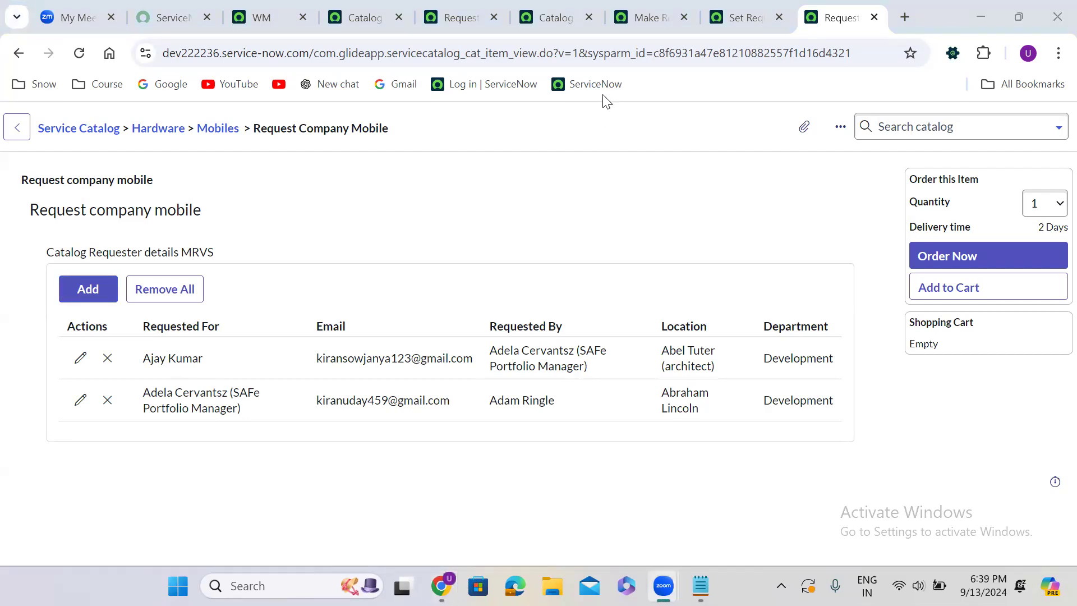
pyautogui.click(633, 7)
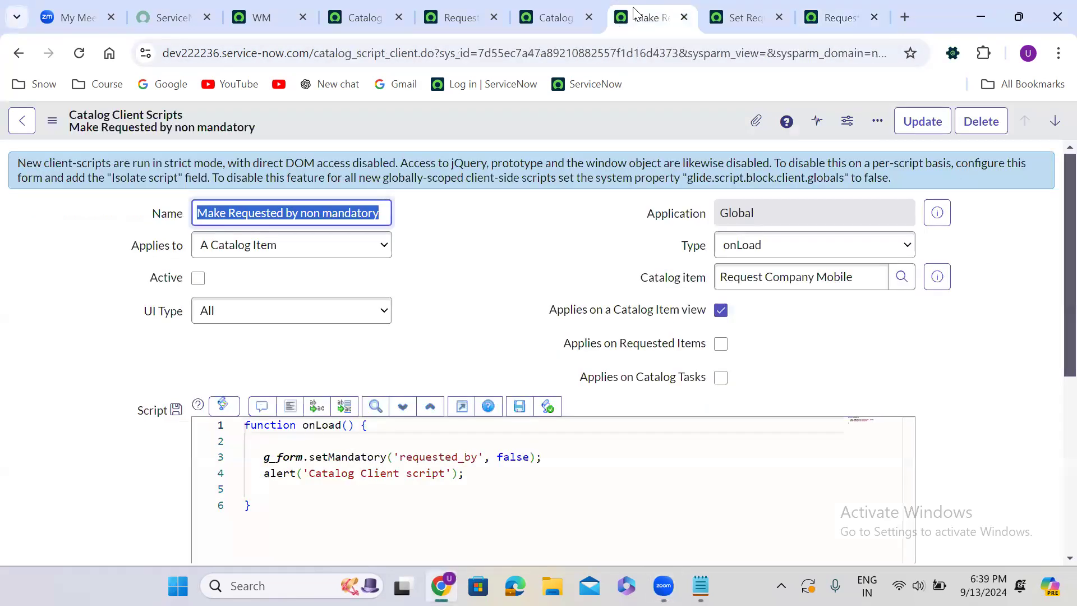
pyautogui.click(467, 17)
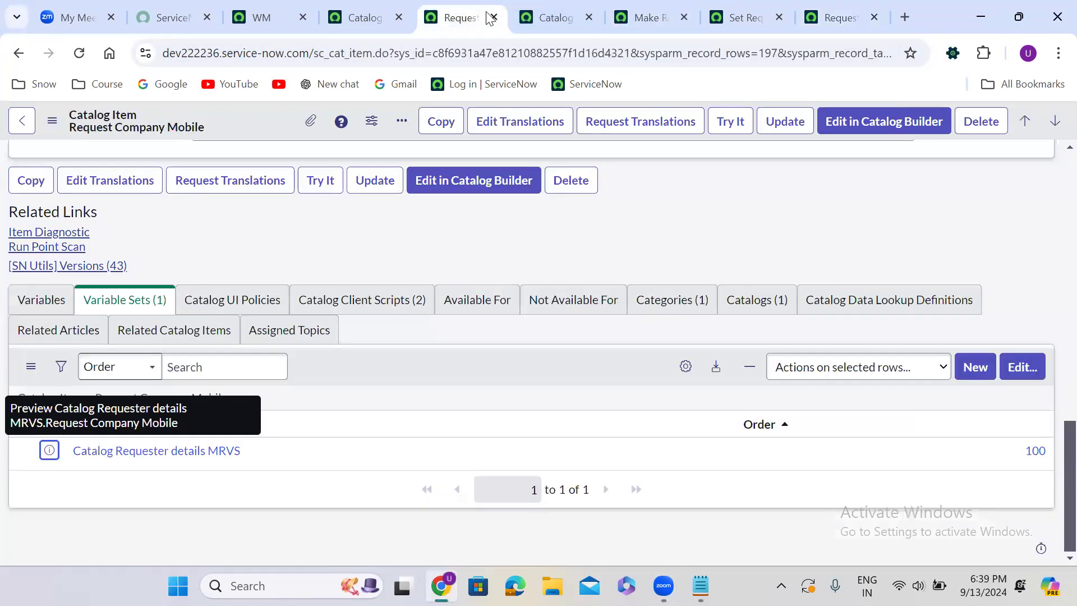
pyautogui.click(554, 7)
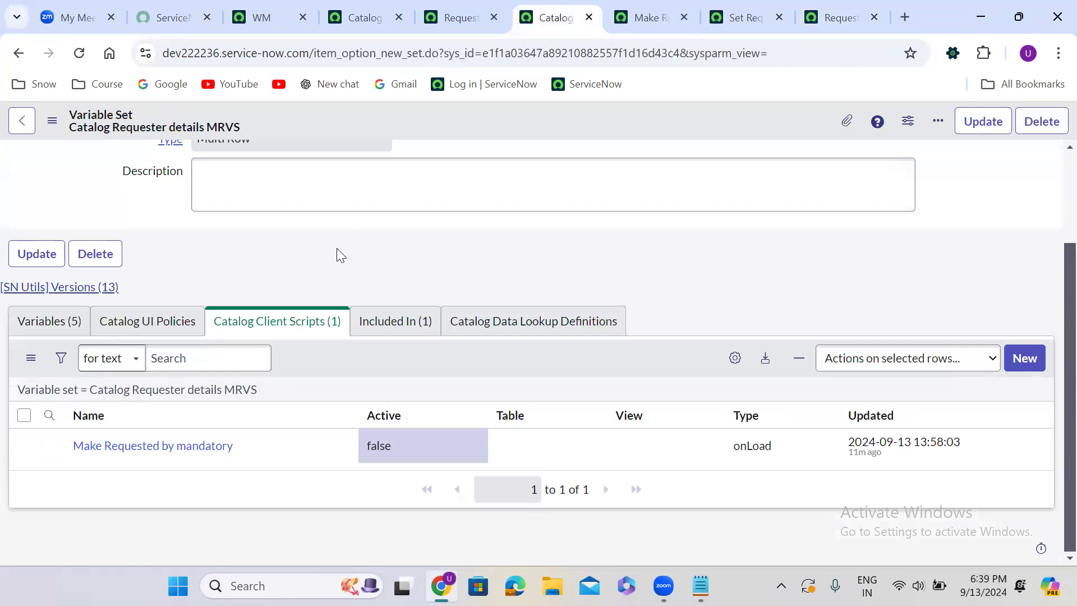
pyautogui.scroll(2, 337, 248)
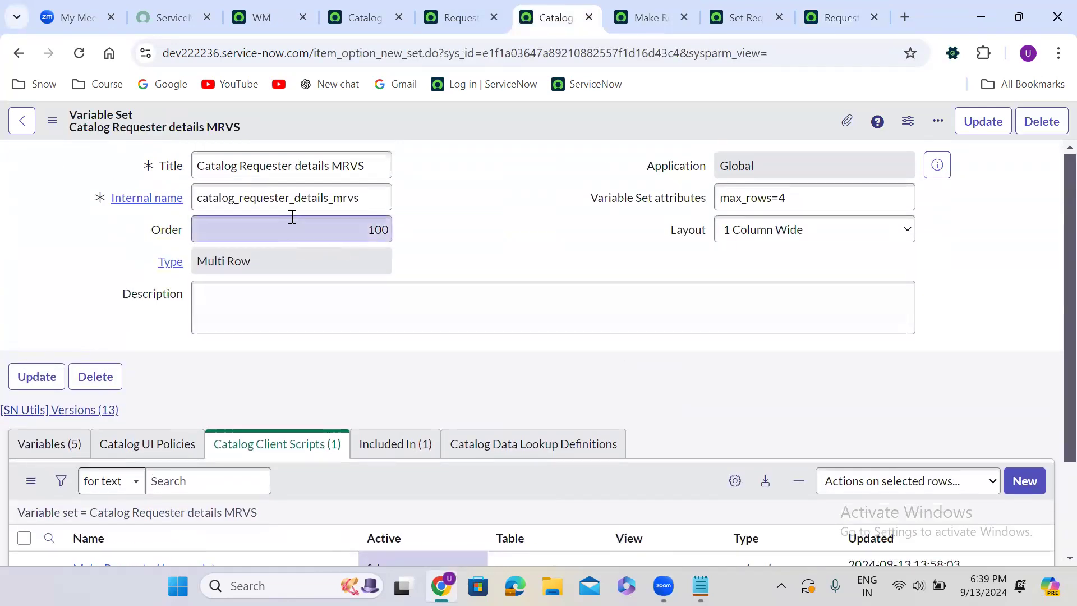
pyautogui.doubleClick(289, 207)
pyautogui.hotkey('ctrl', 'c')
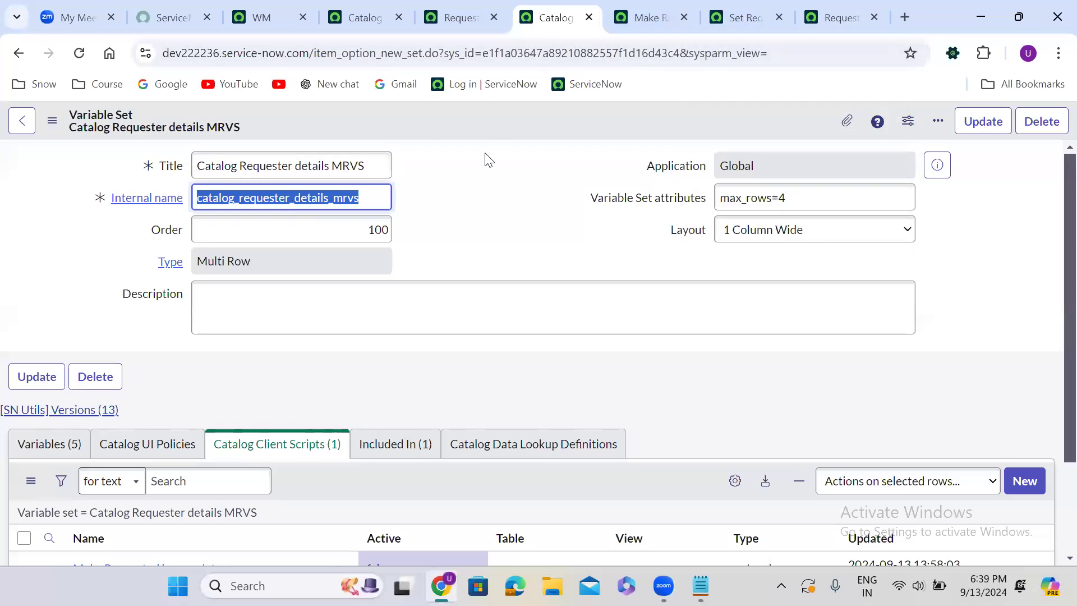
pyautogui.click(476, 203)
pyautogui.scroll(-2, 474, 198)
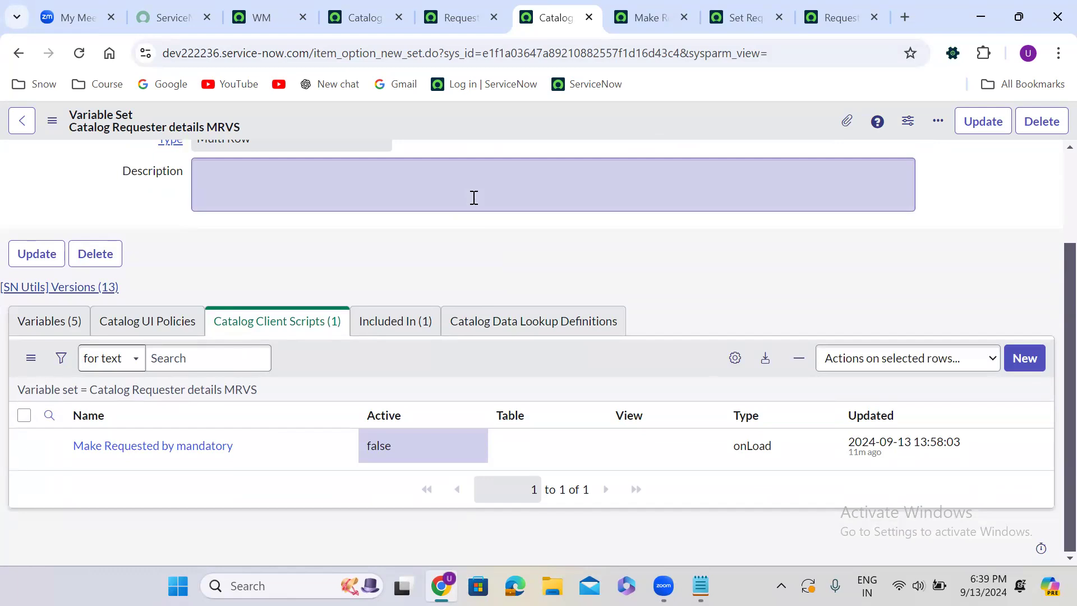
# Open the JavaScript Executor on the Request Company Mobile order page without developer tools, move it off the table headers, and clear its placeholder text
pyautogui.click(840, 17)
pyautogui.click(544, 282)
pyautogui.hotkey('ctrl', 'shift', 'j')
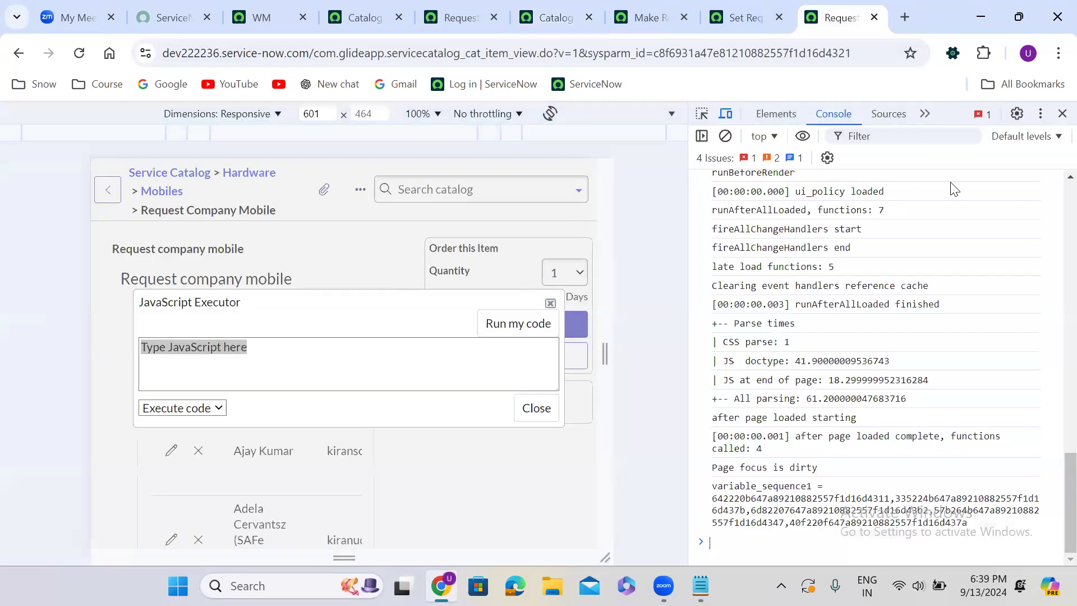
pyautogui.click(1063, 113)
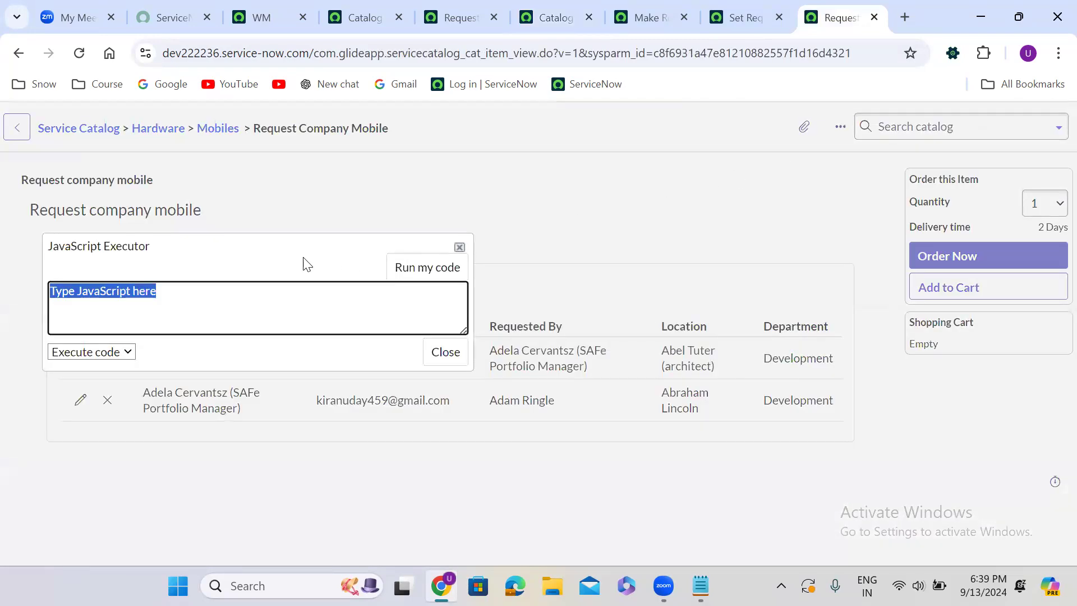
pyautogui.moveTo(263, 251); pyautogui.dragTo(522, 408)
pyautogui.press('BackSpace')
# Write alert(g_form.getValue('catalog_requester_details_mrvs')) in the JavaScript Executor, using the copied internal name
pyautogui.write('g_')
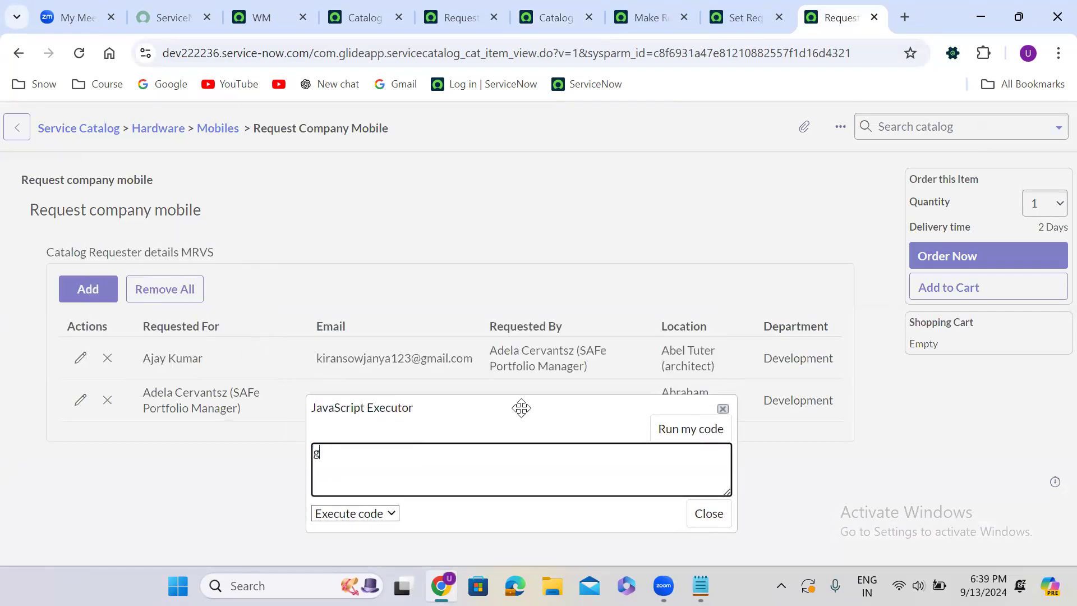
pyautogui.press('BackSpace')
pyautogui.press('BackSpace')
pyautogui.write('alert')
pyautogui.write('()')
pyautogui.press('Left')
pyautogui.write('g_form.getValue()')
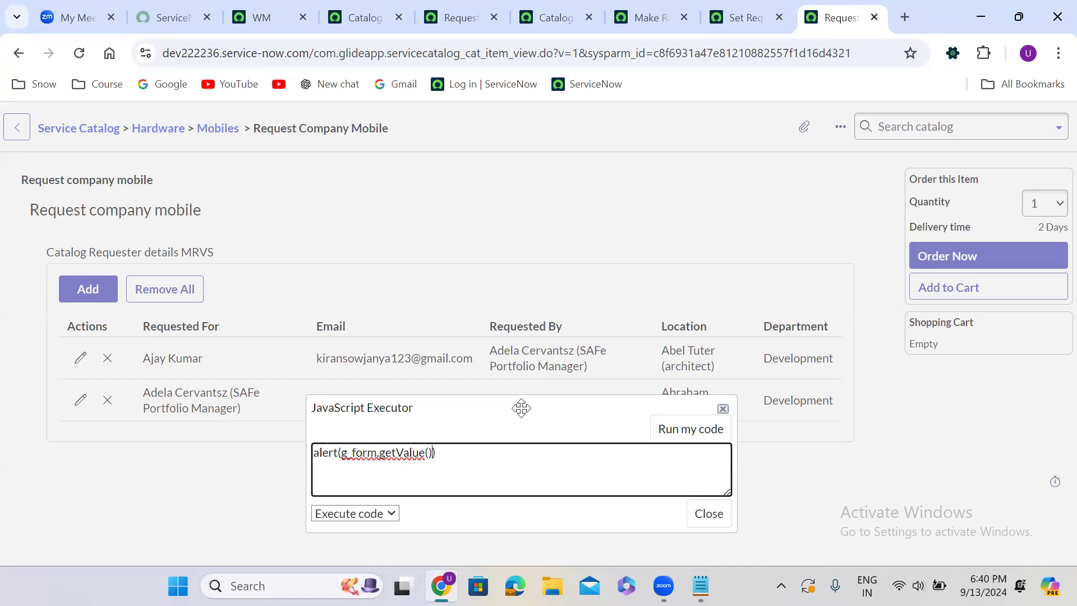
pyautogui.write("'")
pyautogui.hotkey('ctrl', 'v')
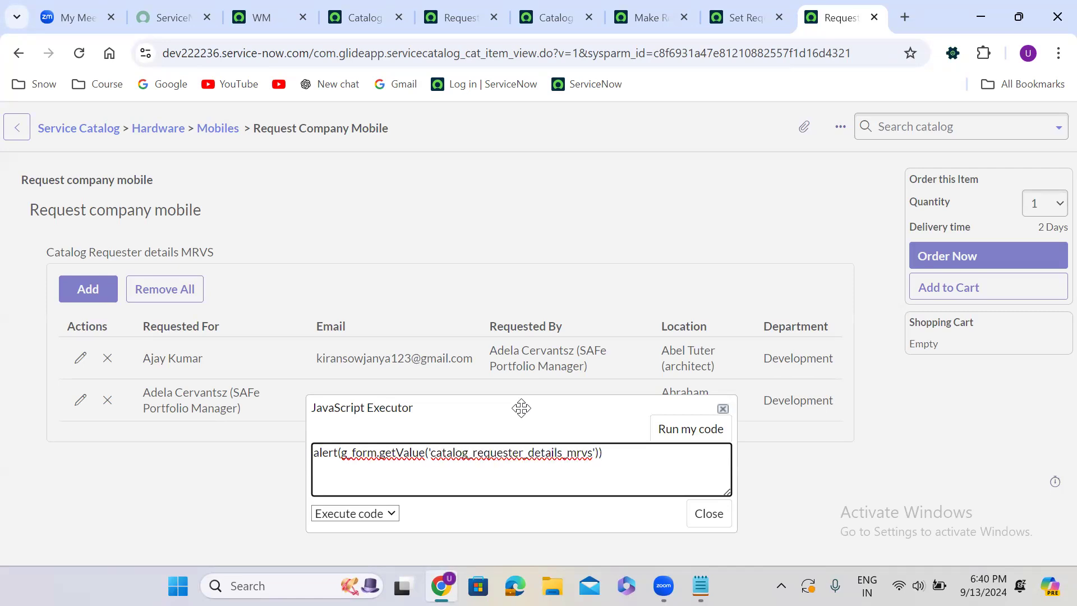
# Run the alert code, read through the complete JSON value of the variable set, and dismiss the alert
pyautogui.click(723, 432)
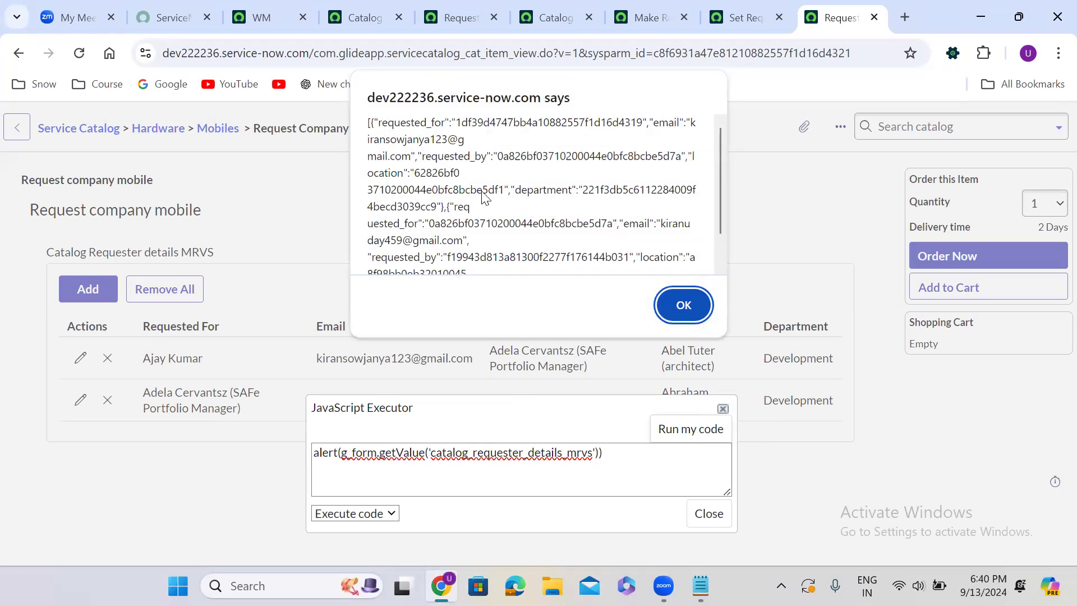
pyautogui.scroll(-1, 720, 260)
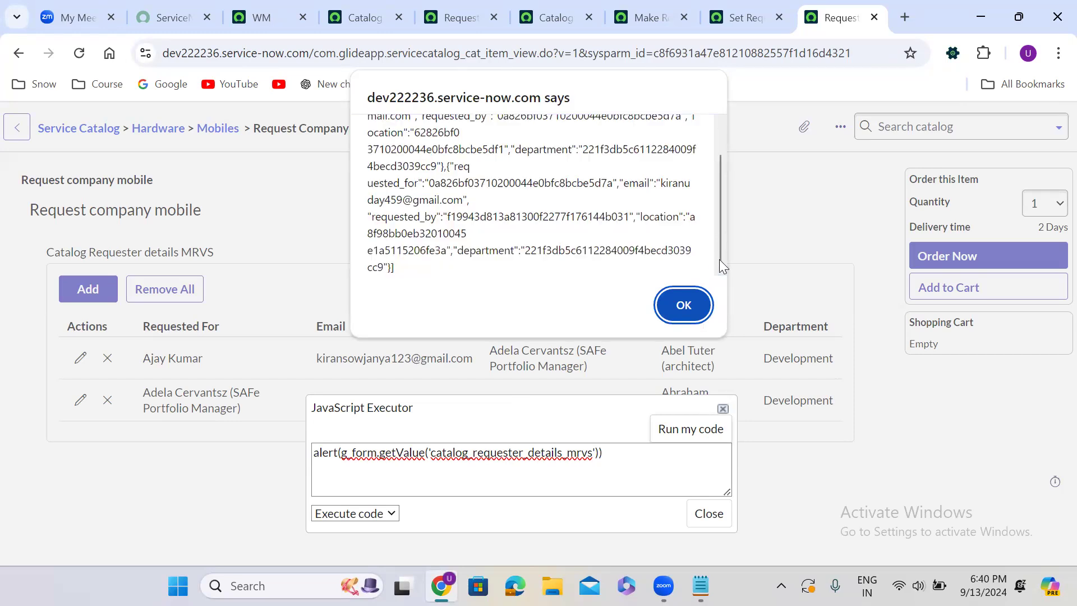
pyautogui.moveTo(719, 259); pyautogui.dragTo(719, 206)
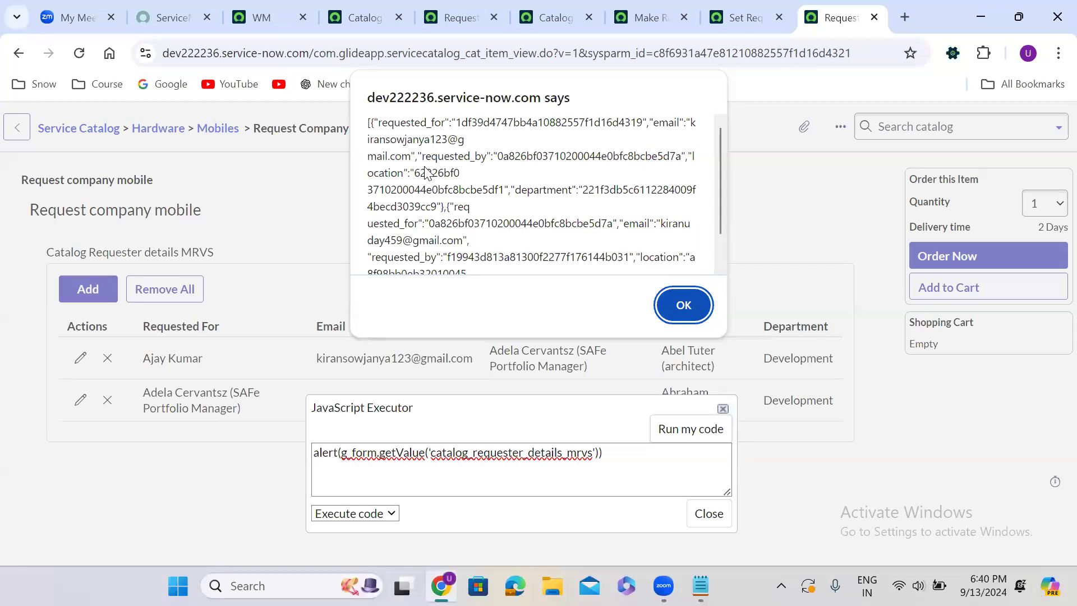
pyautogui.click(684, 306)
# Replace alert with g_form.addInfoMessage around the getValue call and run the code
pyautogui.doubleClick(324, 451)
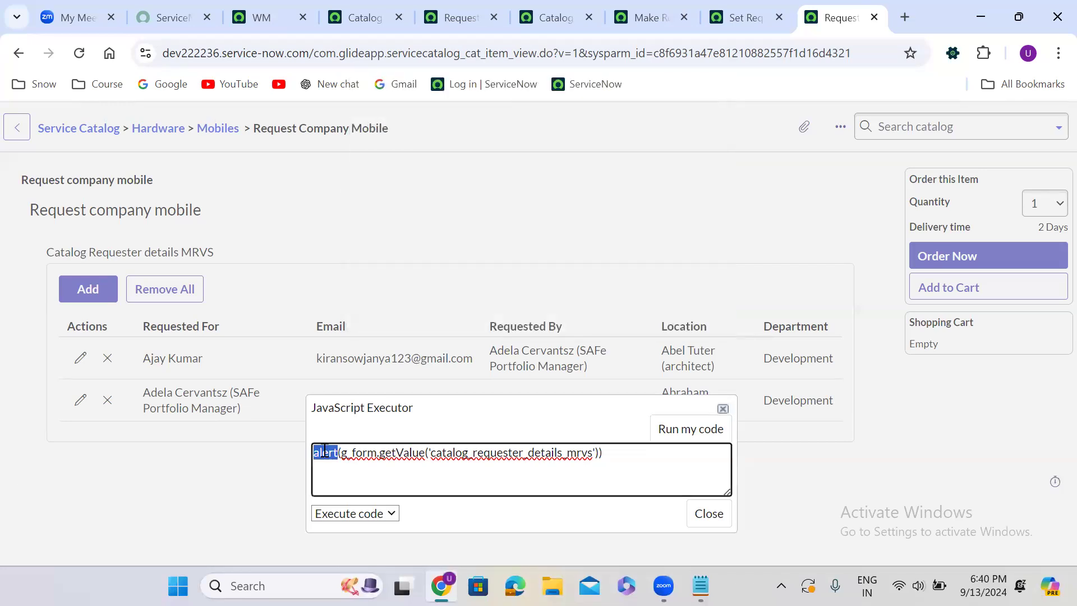
pyautogui.press('BackSpace')
pyautogui.write('g_form.addInfoMes')
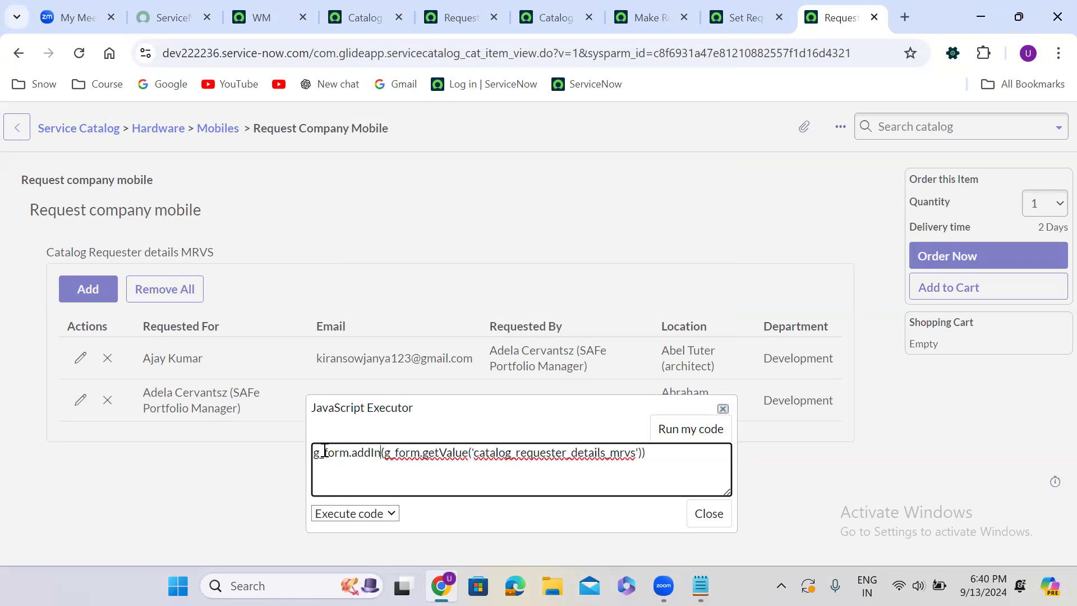
pyautogui.write('sage')
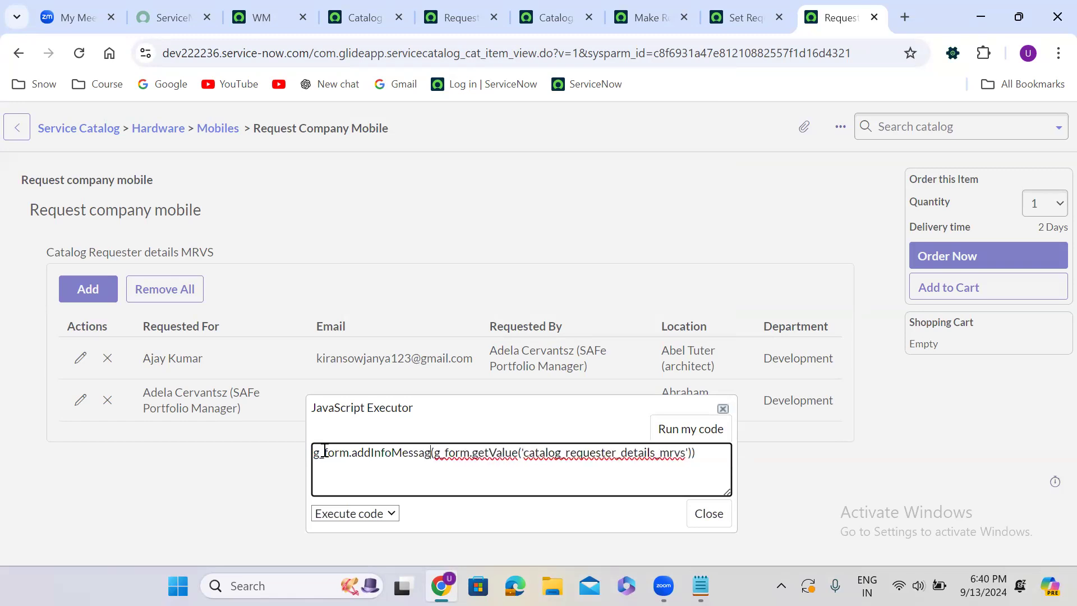
pyautogui.click(675, 432)
# Close the JavaScript Executor and copy the entire JSON text from the info message
pyautogui.doubleClick(18, 138)
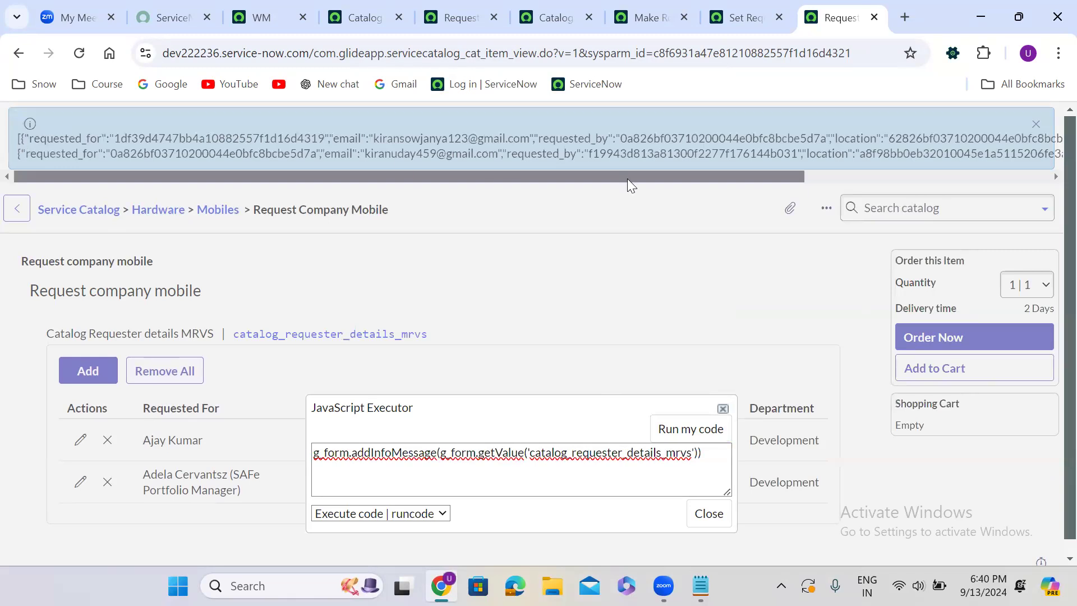
pyautogui.doubleClick(932, 141)
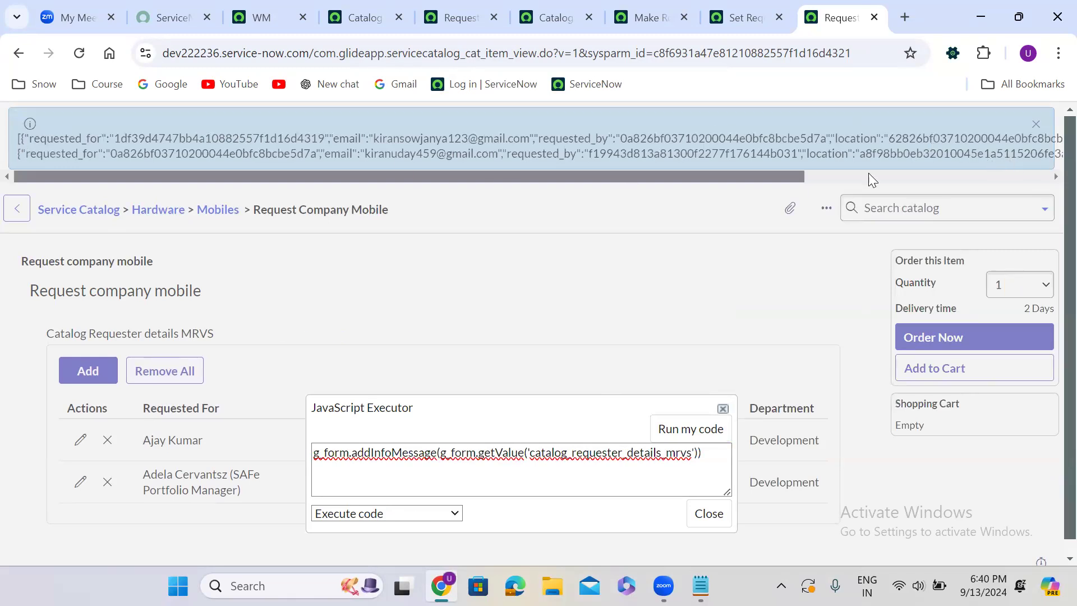
pyautogui.click(700, 511)
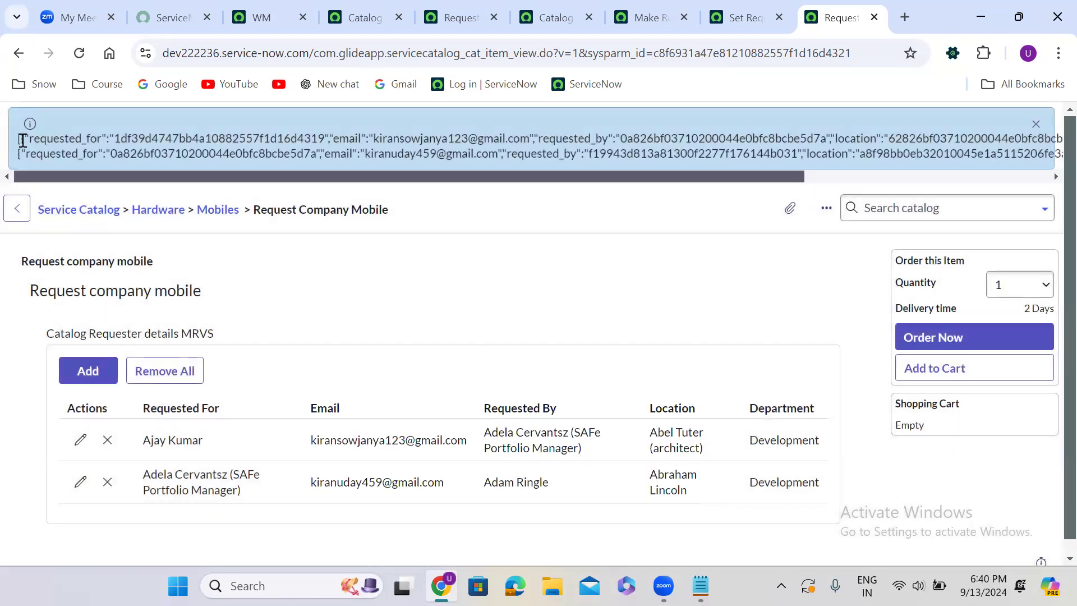
pyautogui.moveTo(23, 141); pyautogui.dragTo(1054, 185)
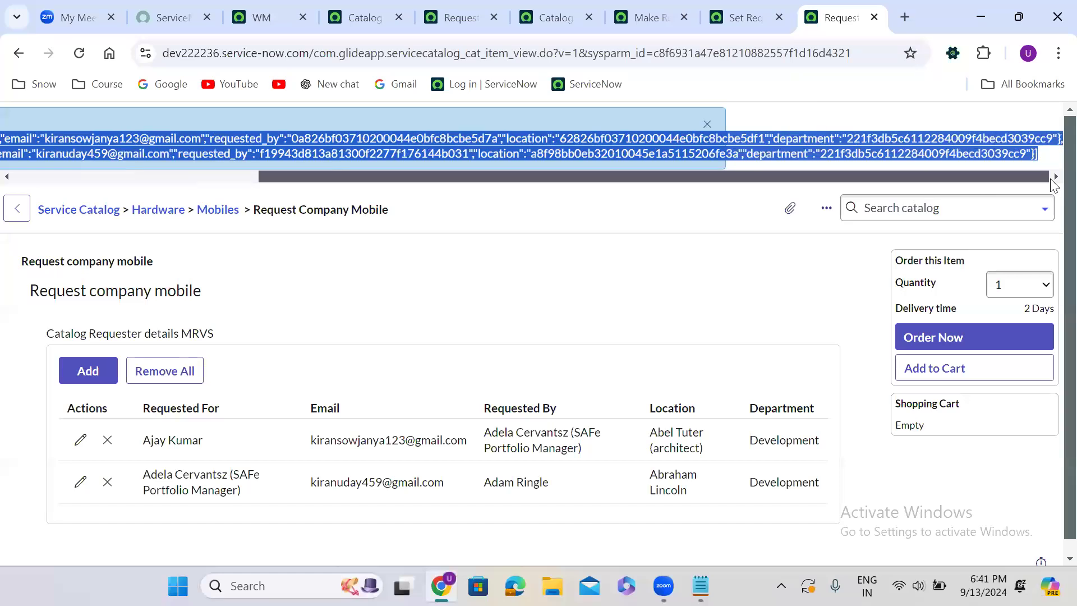
# Search the web for json formatter online in a new browser tab and open the jsonformatter.org site
pyautogui.click(903, 18)
pyautogui.click(578, 63)
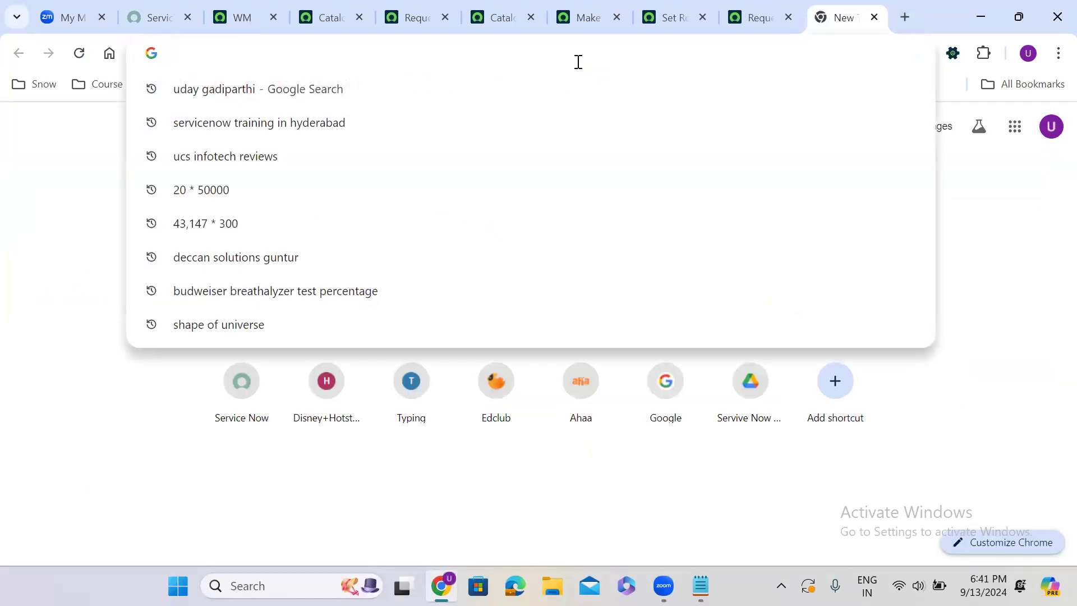
pyautogui.write('json ')
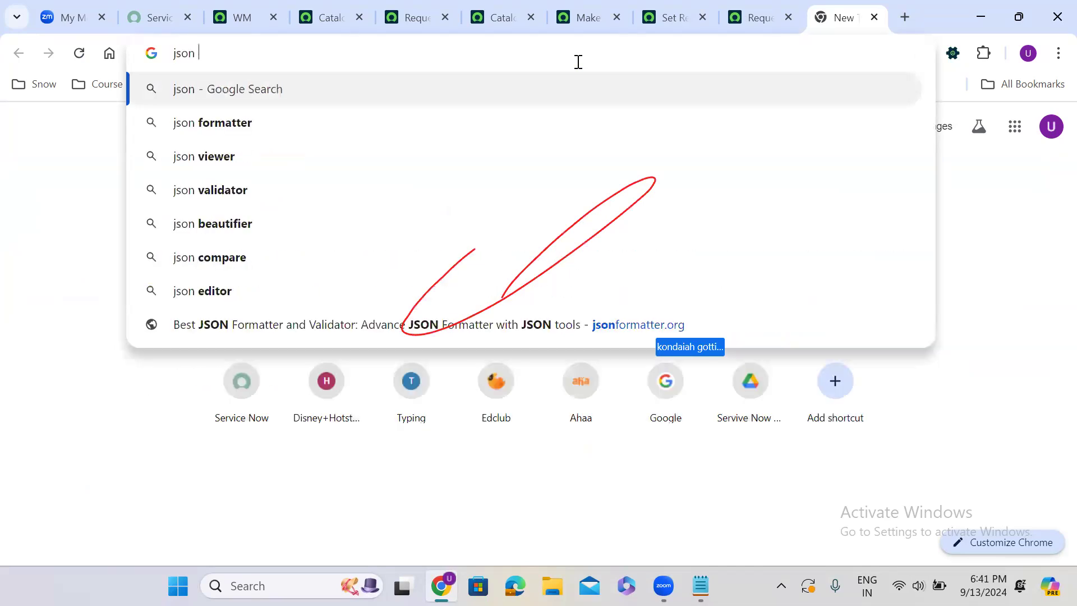
pyautogui.write('formatt')
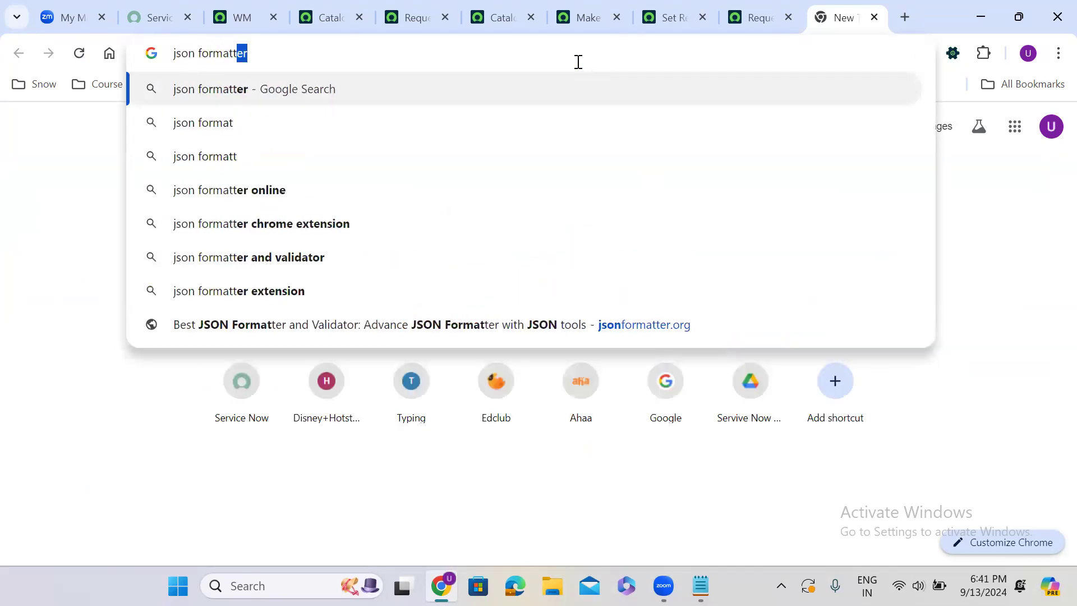
pyautogui.write('er')
pyautogui.click(257, 129)
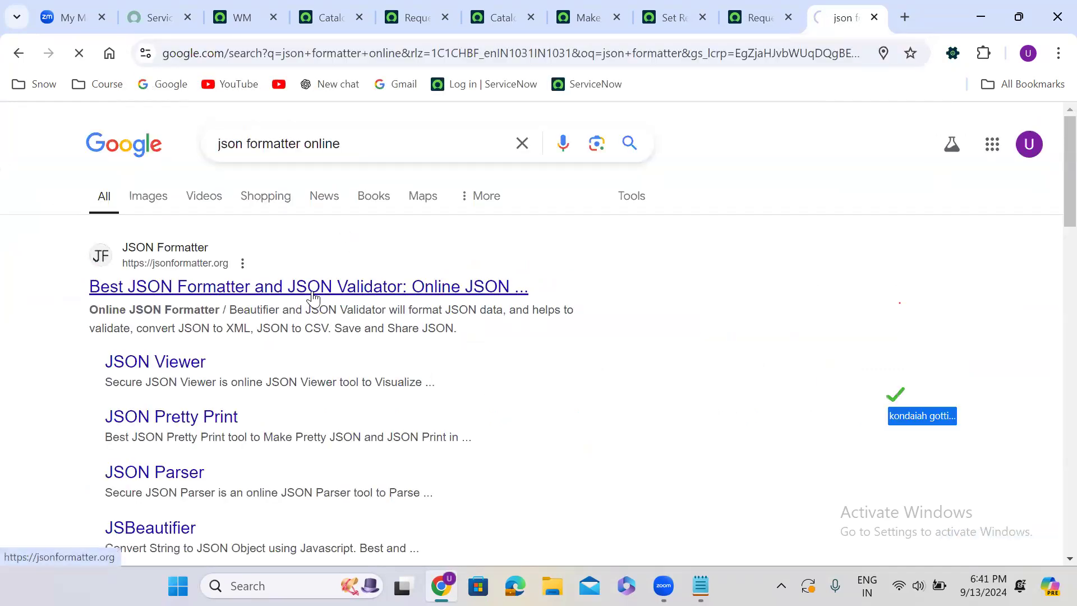
pyautogui.click(360, 289)
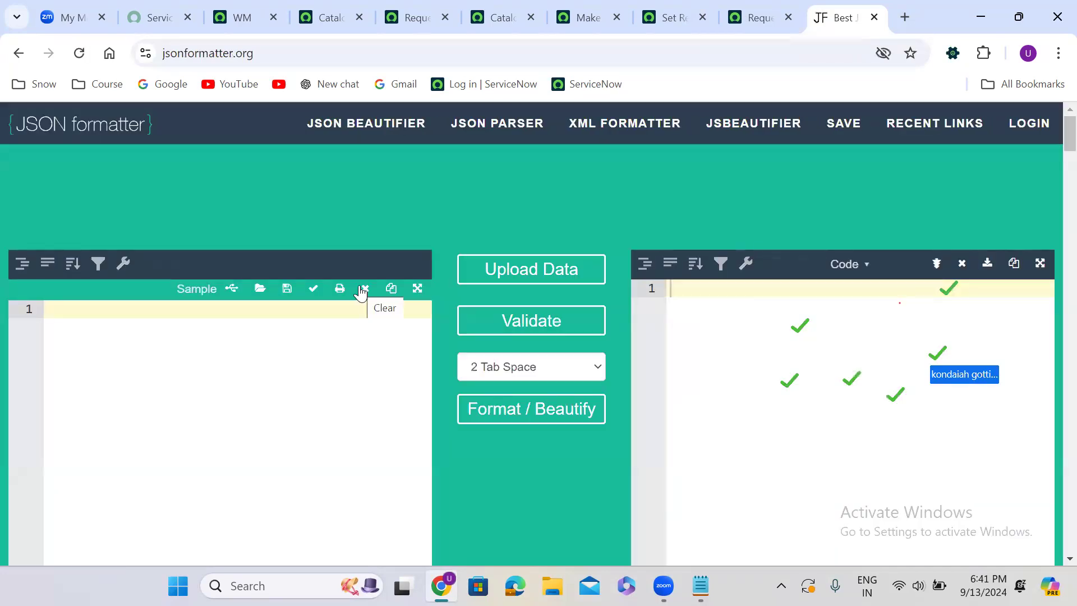
# Paste the copied JSON into the formatter, beautify it, and collapse both row objects inside the array
pyautogui.hotkey('ctrl', 'v')
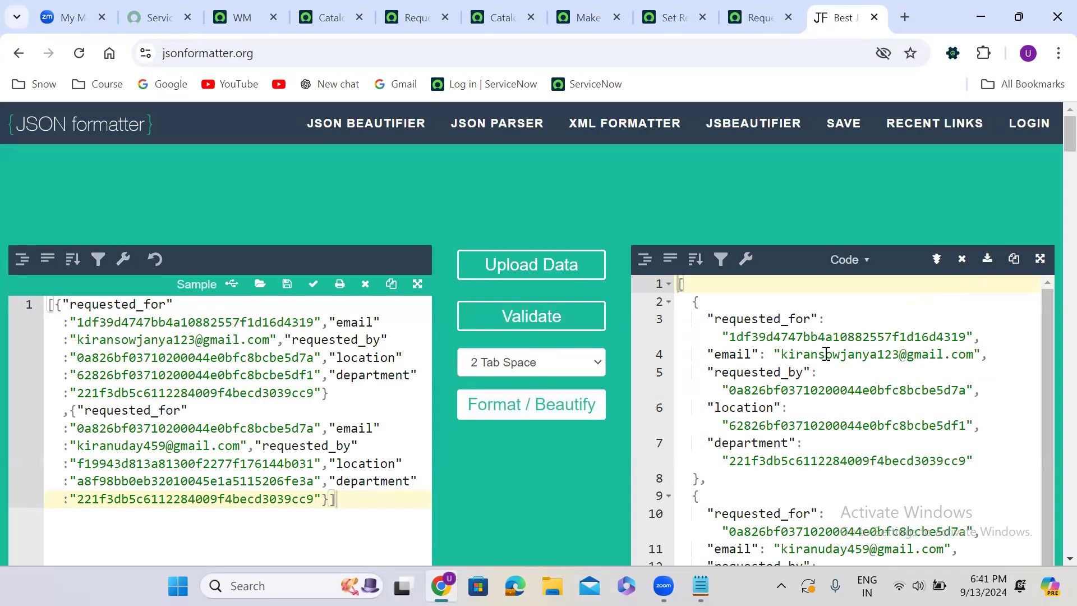
pyautogui.click(670, 287)
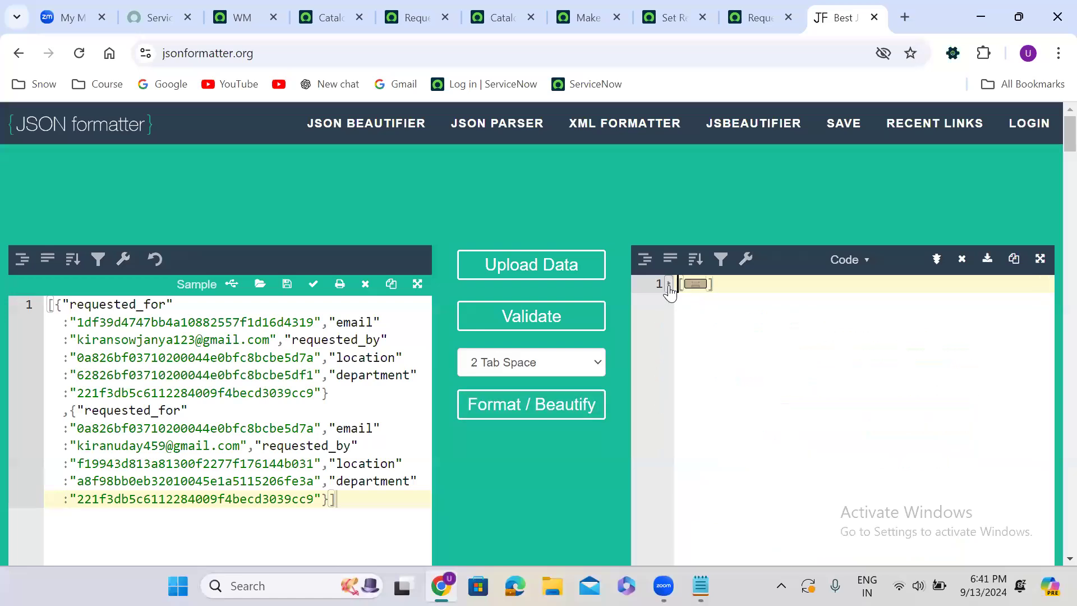
pyautogui.click(671, 286)
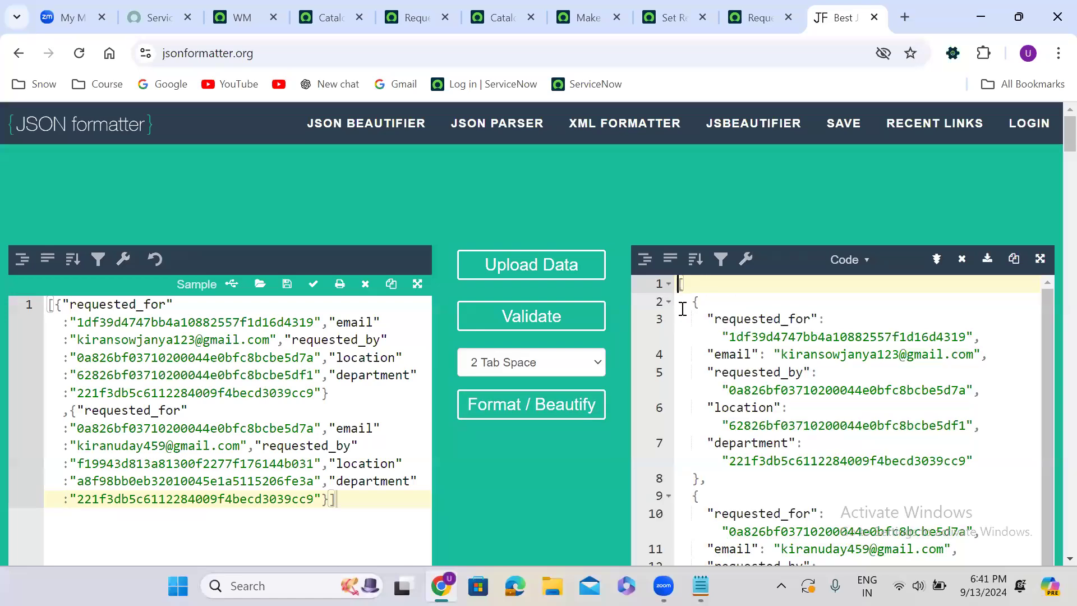
pyautogui.click(669, 303)
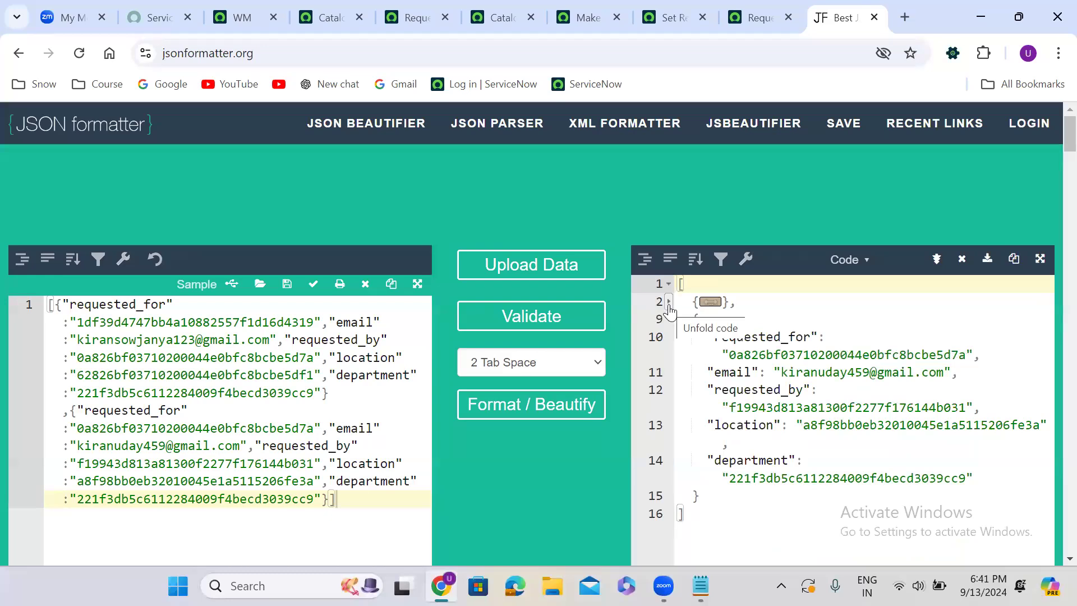
pyautogui.click(669, 320)
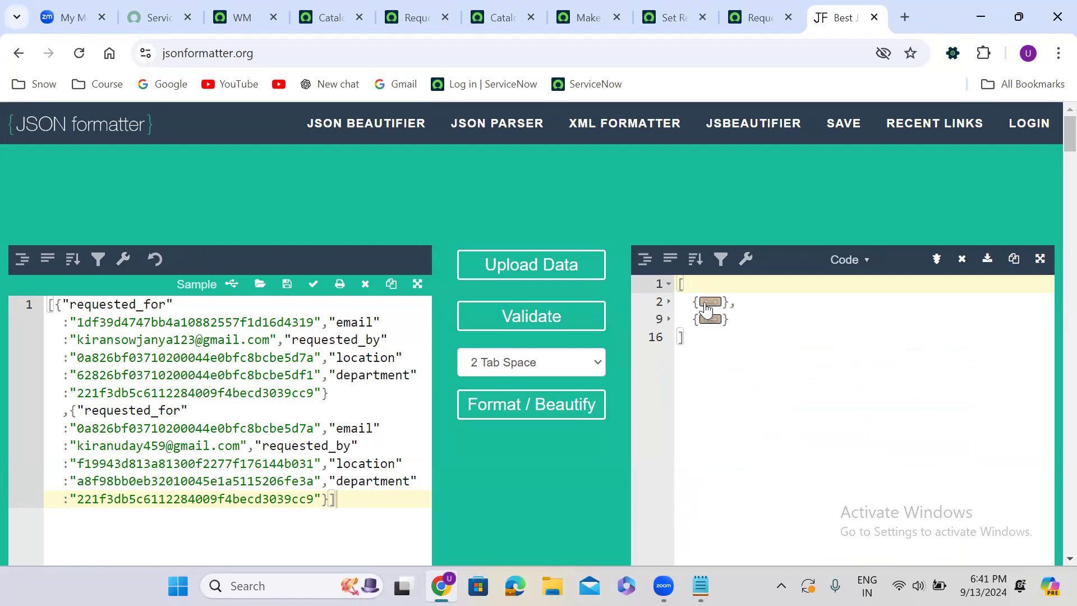
# Compare the rows of Catalog Requester details MRVS on the order page with the collapsed objects in the formatted JSON
pyautogui.click(752, 17)
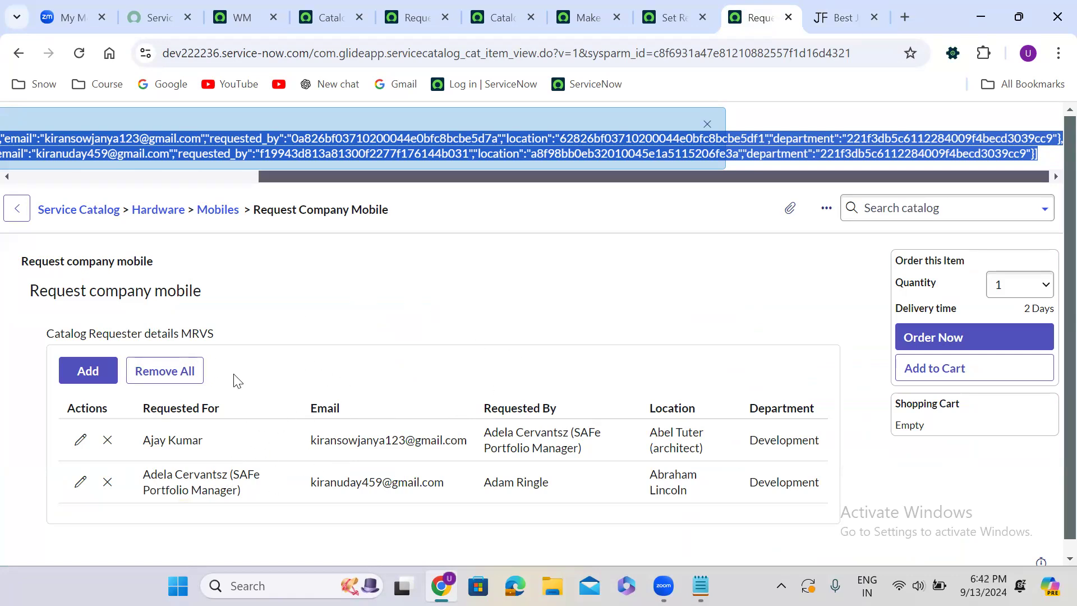
pyautogui.click(324, 366)
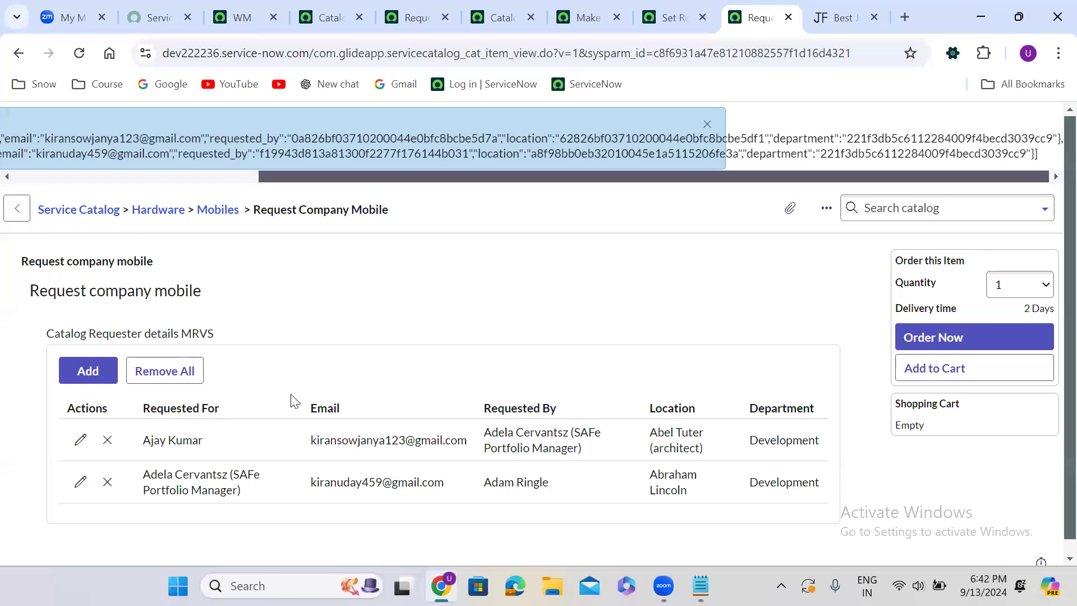
pyautogui.click(841, 17)
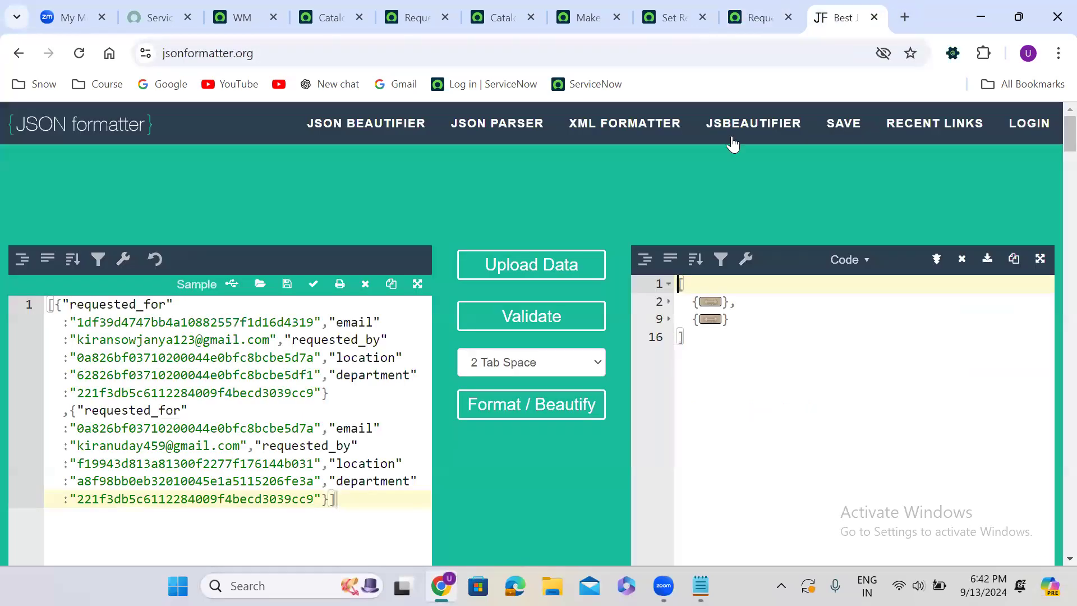
# Expand the first row object in the formatted JSON and examine its requested_for, email, requested_by, location and department values
pyautogui.click(712, 302)
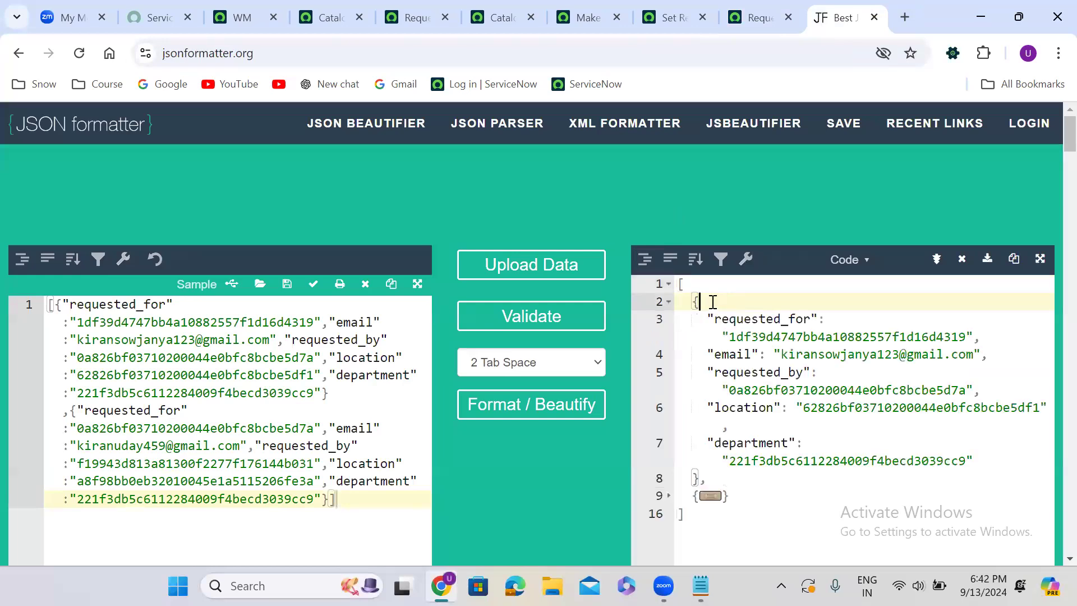
pyautogui.doubleClick(796, 337)
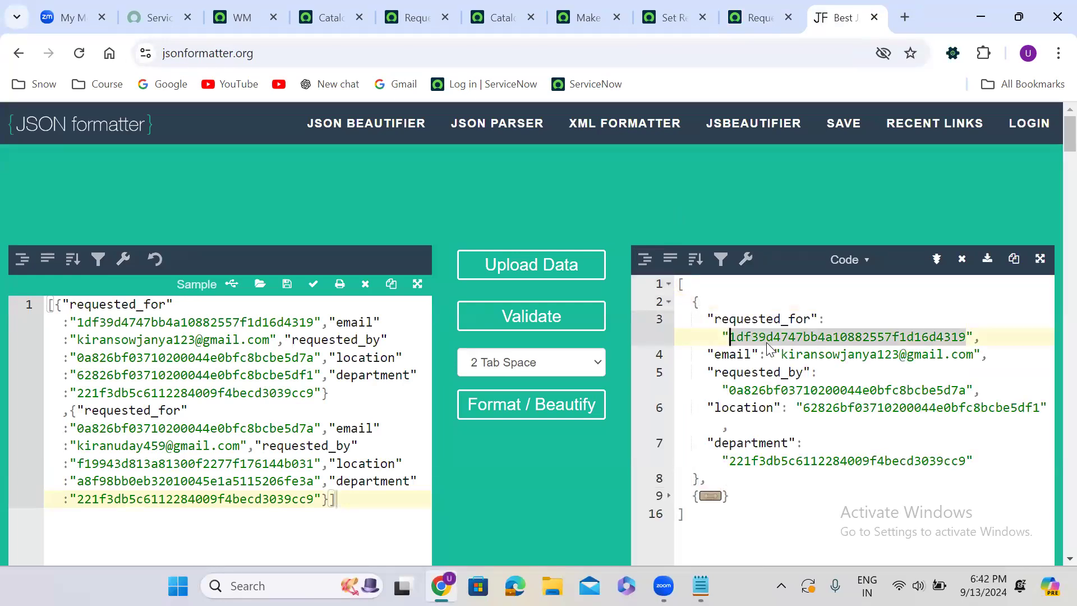
pyautogui.doubleClick(802, 357)
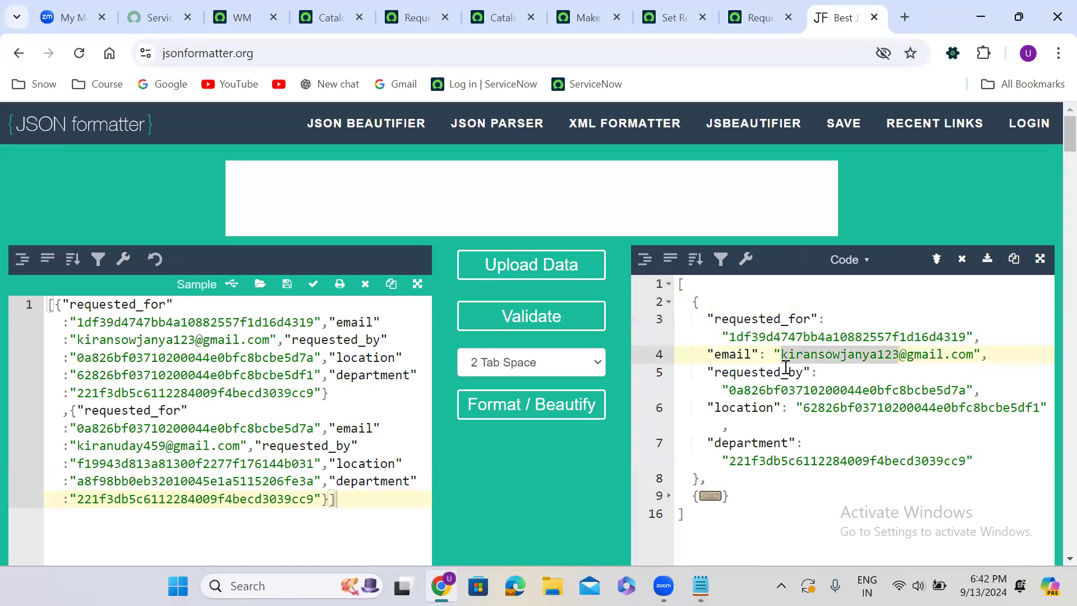
pyautogui.doubleClick(789, 390)
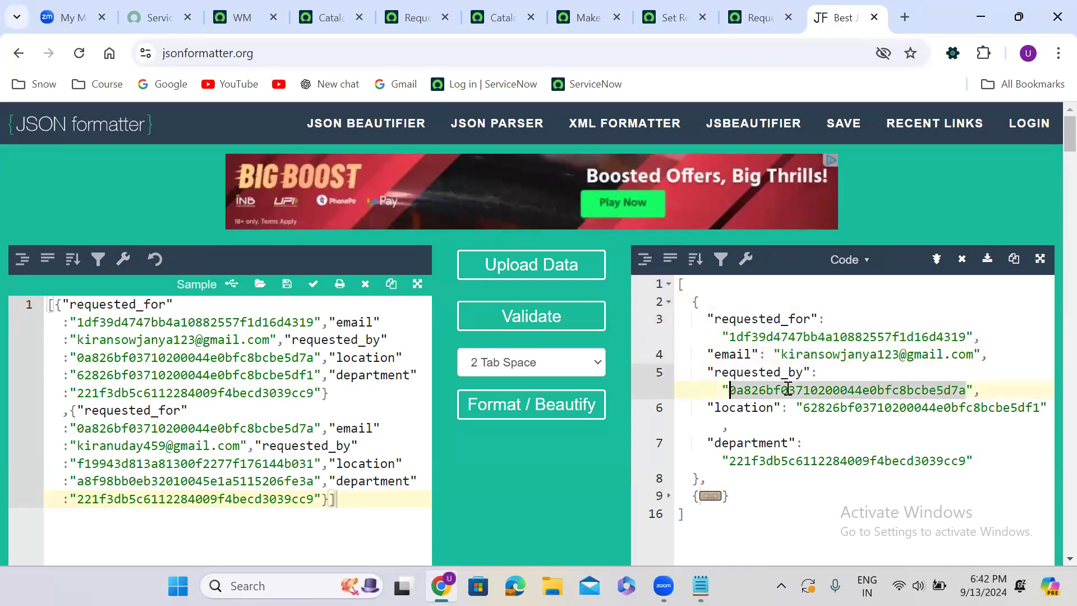
pyautogui.doubleClick(849, 408)
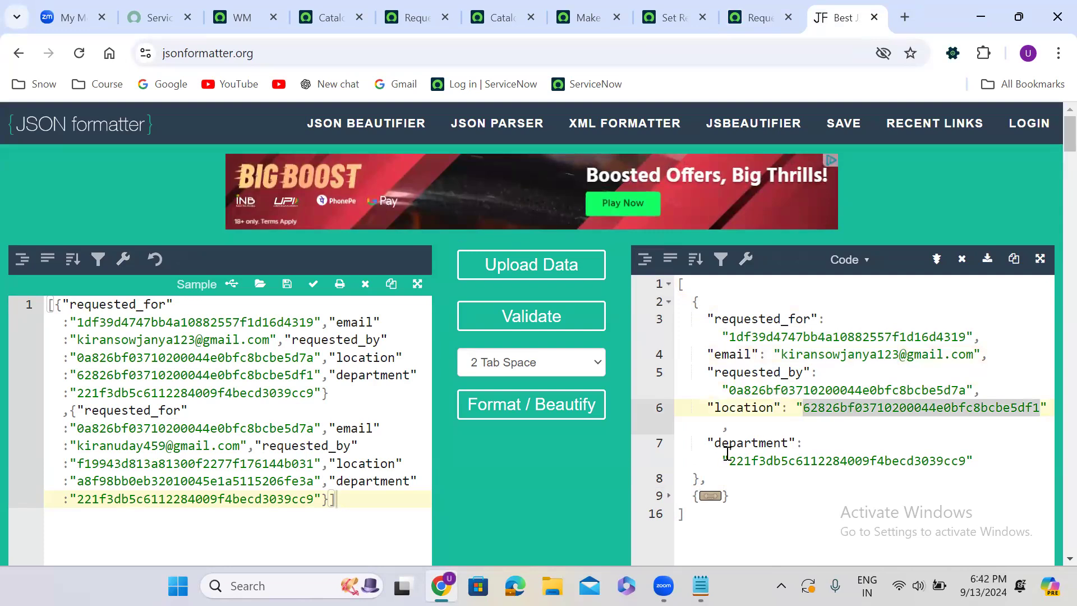
pyautogui.doubleClick(788, 461)
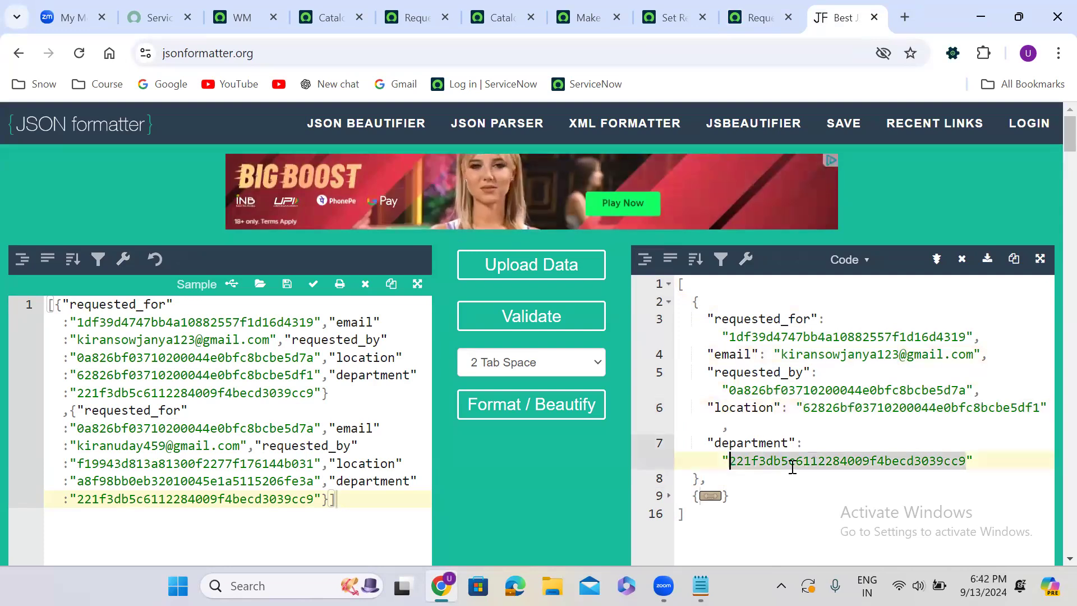
# Expand the second row object in the formatted JSON and compare its values with the MRVS rows on the order page
pyautogui.click(710, 496)
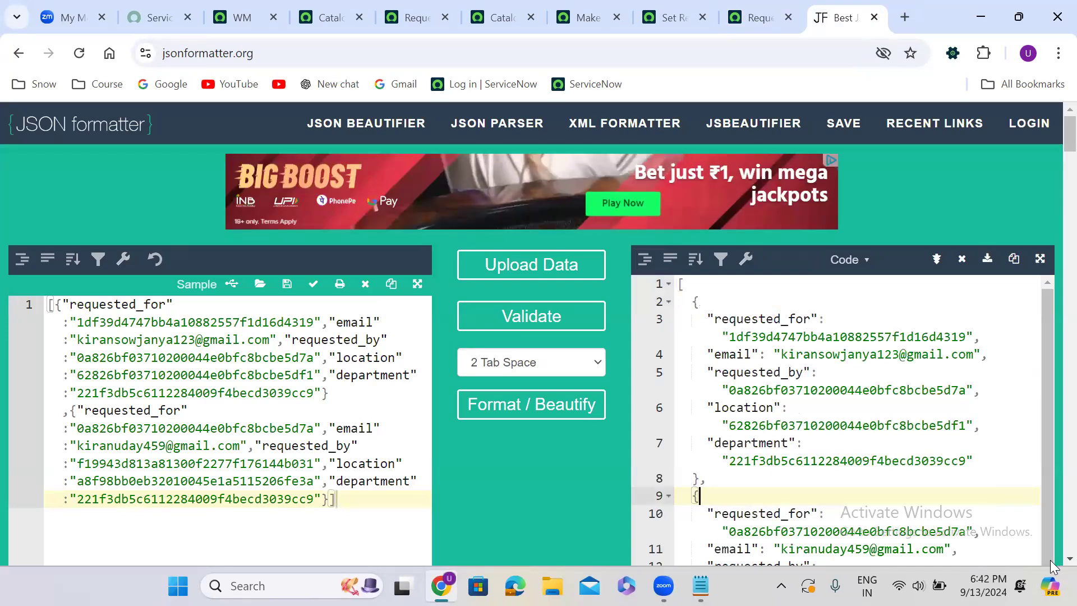
pyautogui.scroll(-4, 1054, 563)
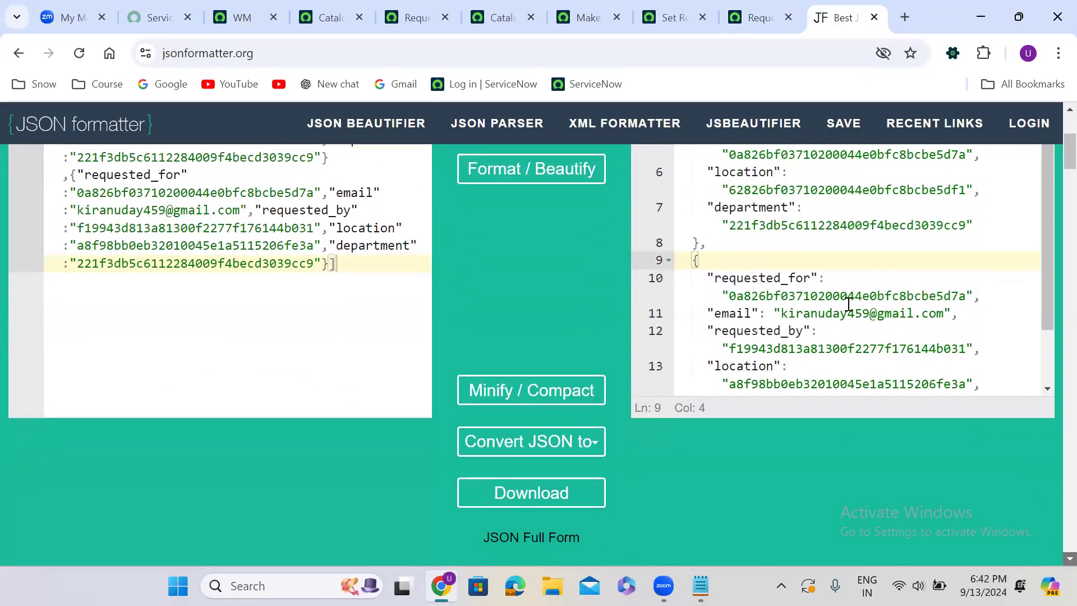
pyautogui.doubleClick(829, 294)
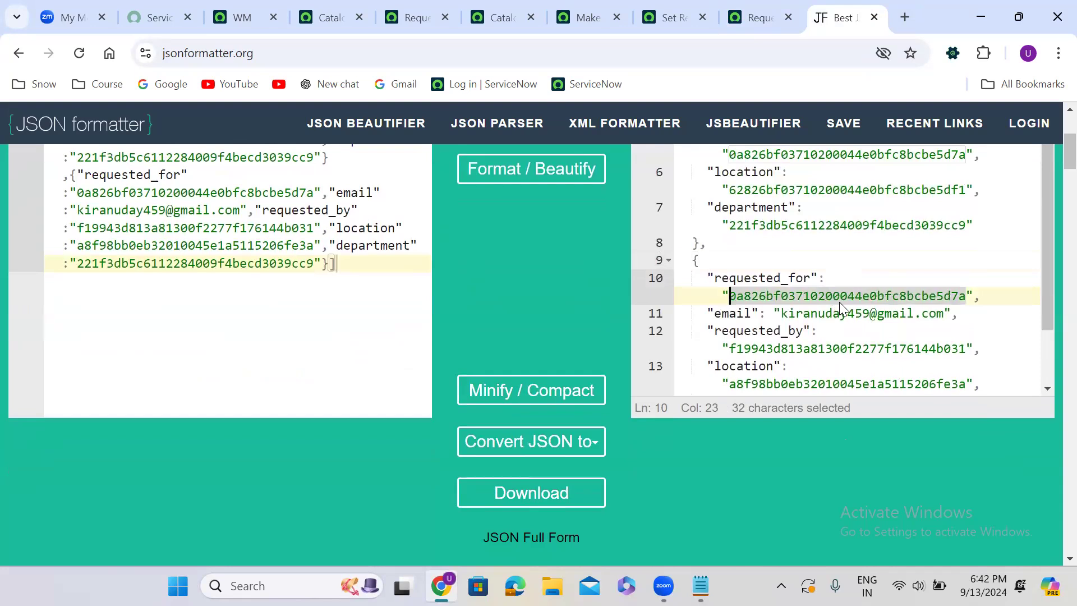
pyautogui.scroll(-2, 1049, 383)
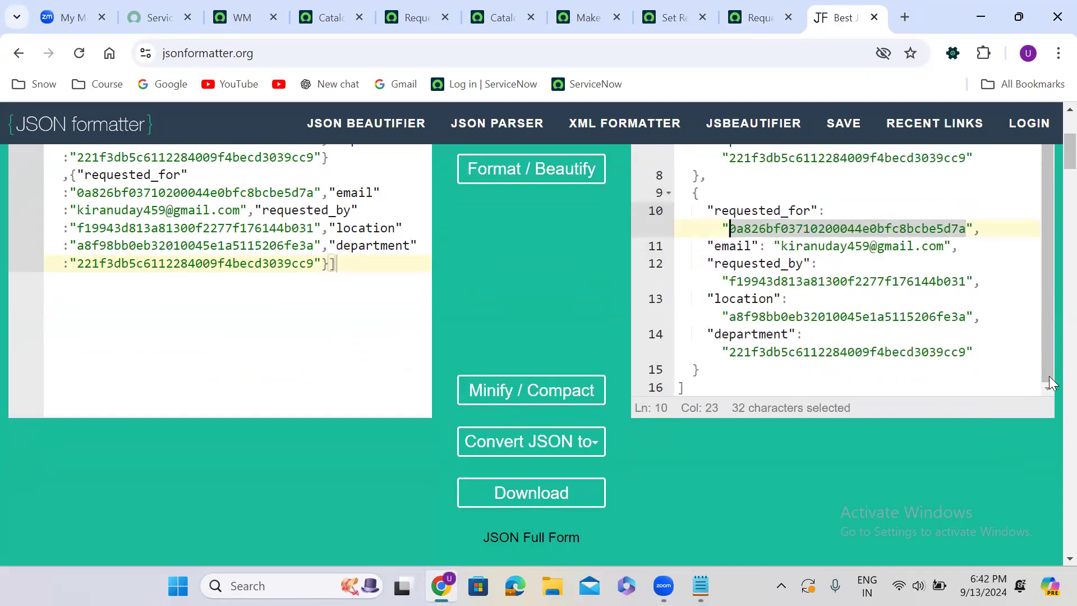
pyautogui.click(814, 352)
pyautogui.doubleClick(814, 353)
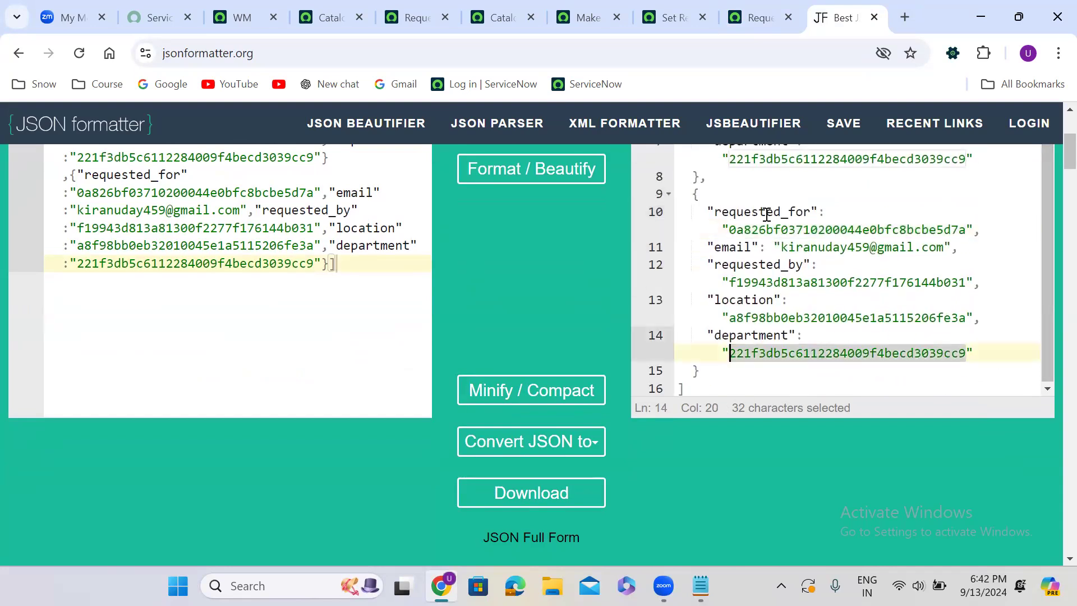
pyautogui.click(755, 17)
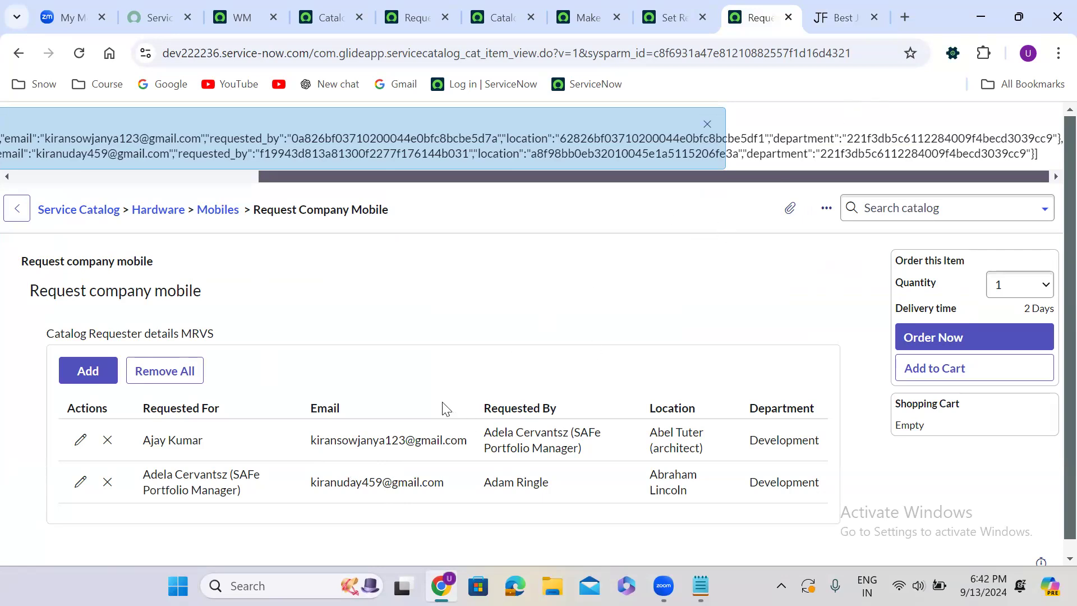
pyautogui.click(815, 23)
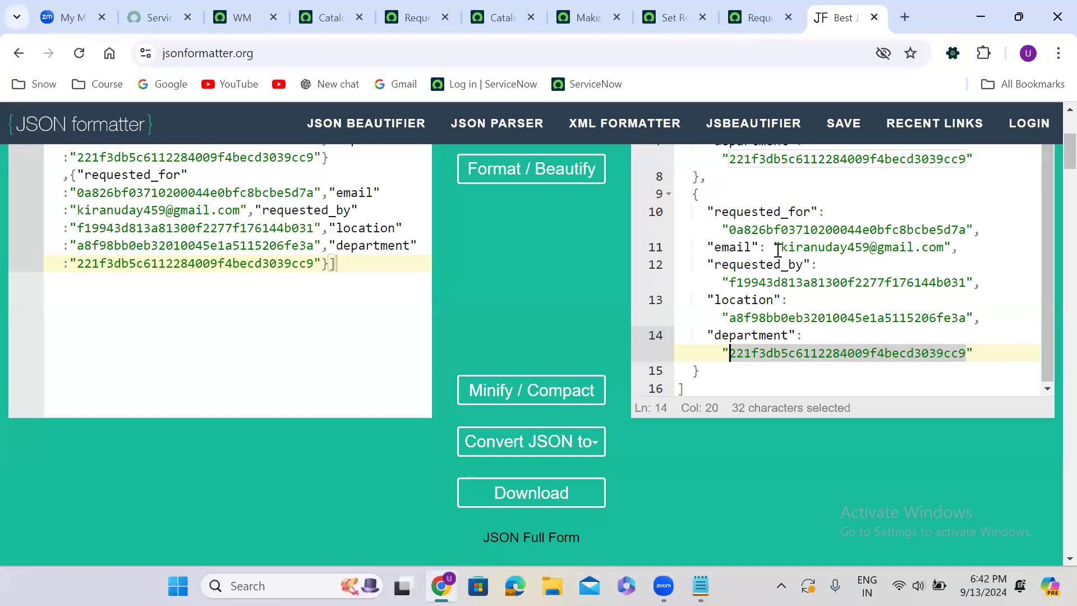
pyautogui.doubleClick(808, 245)
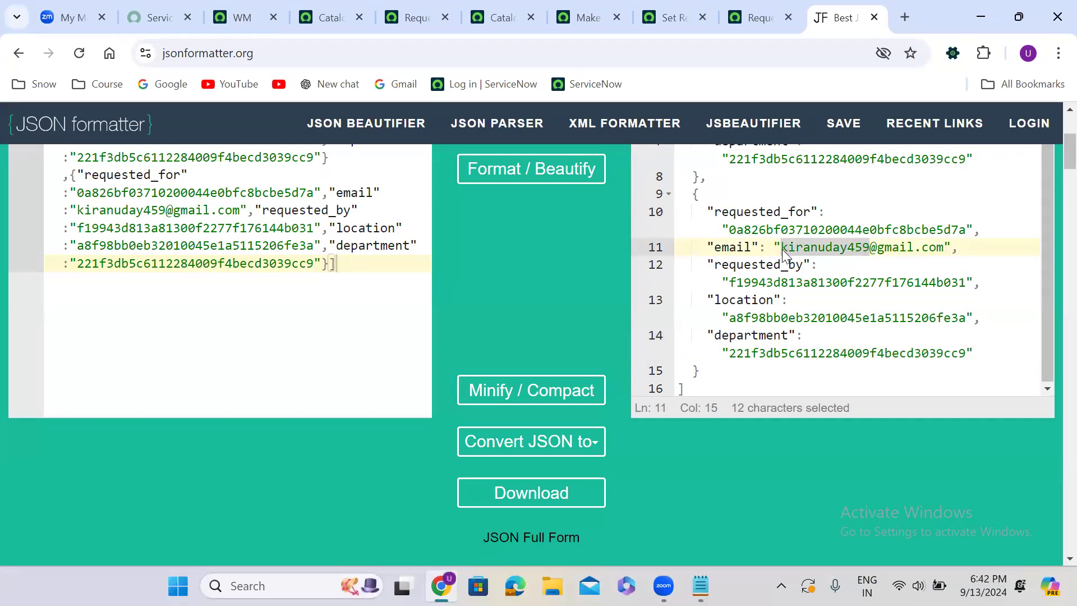
# Copy the whole formatted JSON output to the clipboard
pyautogui.click(685, 387)
pyautogui.hotkey('ctrl', 'a')
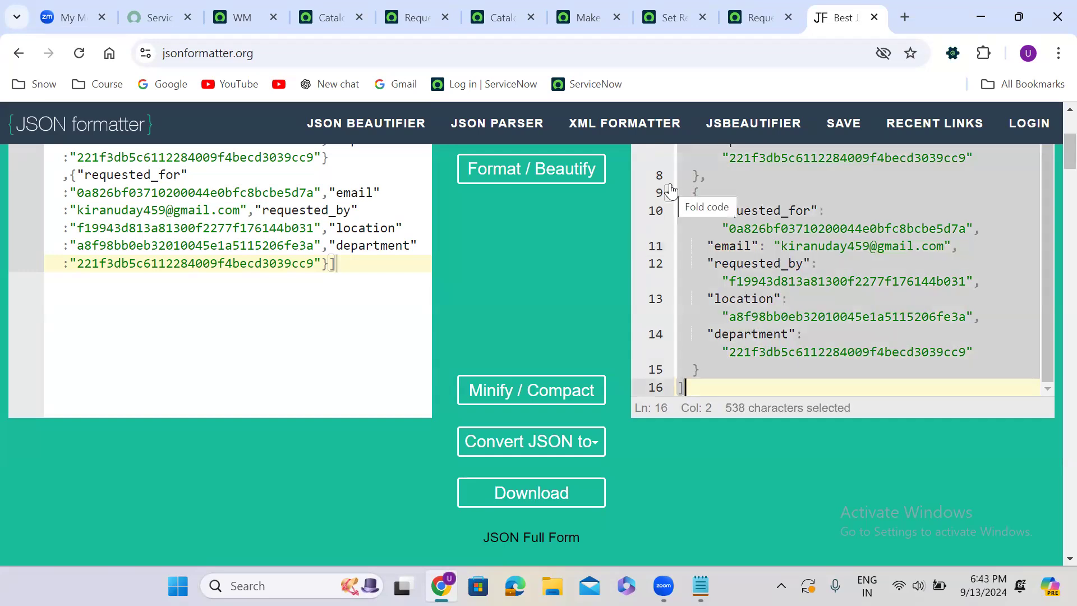
pyautogui.scroll(1, 1052, 121)
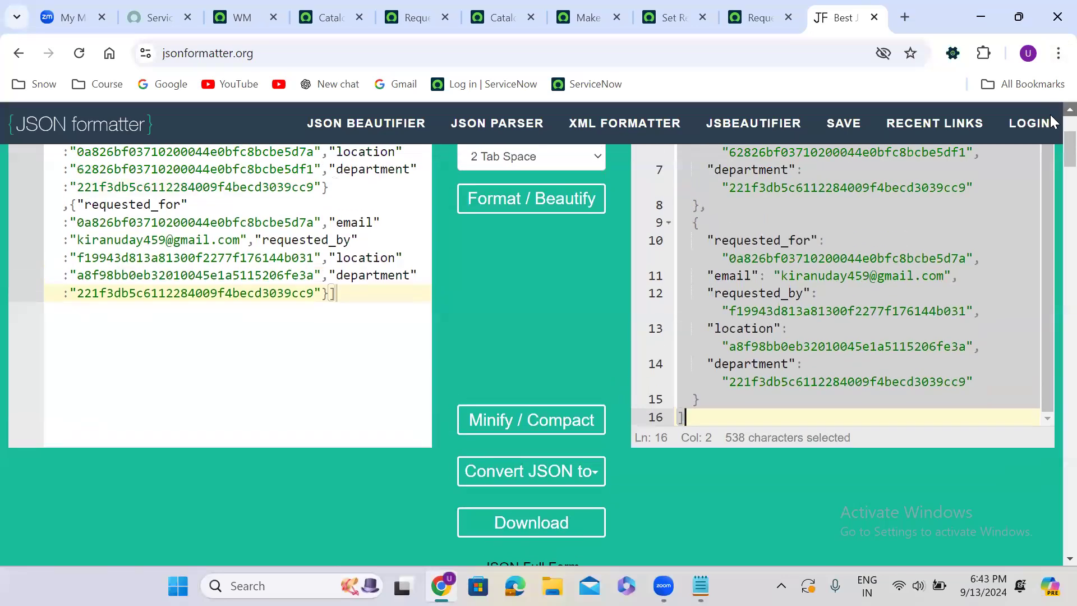
pyautogui.scroll(3, 1051, 115)
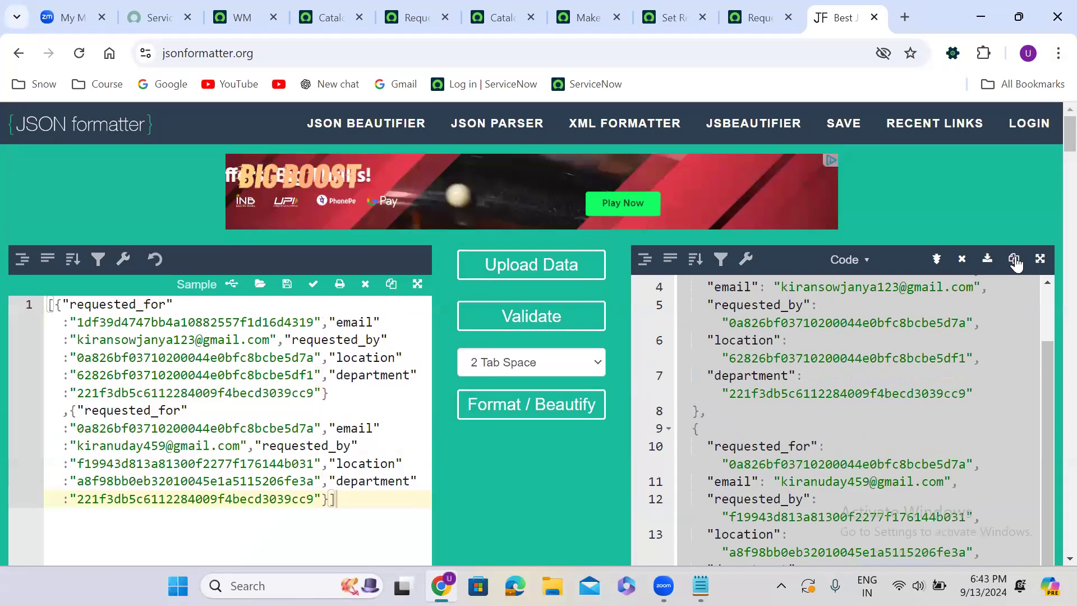
pyautogui.click(1015, 260)
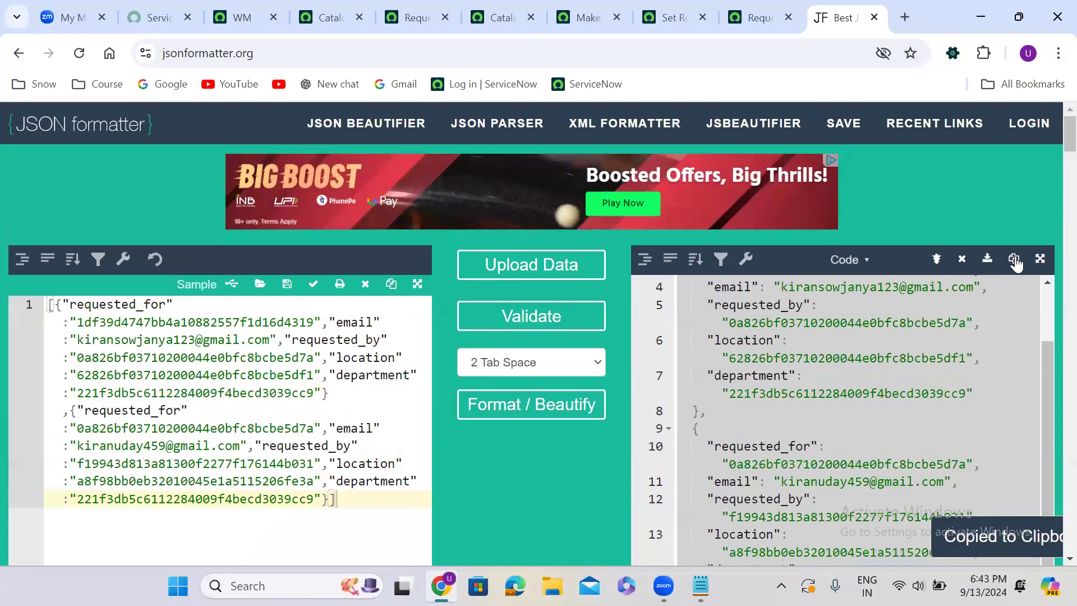
# Search the WM instance's navigator for background and open Scripts - Background in a new browser tab
pyautogui.click(242, 19)
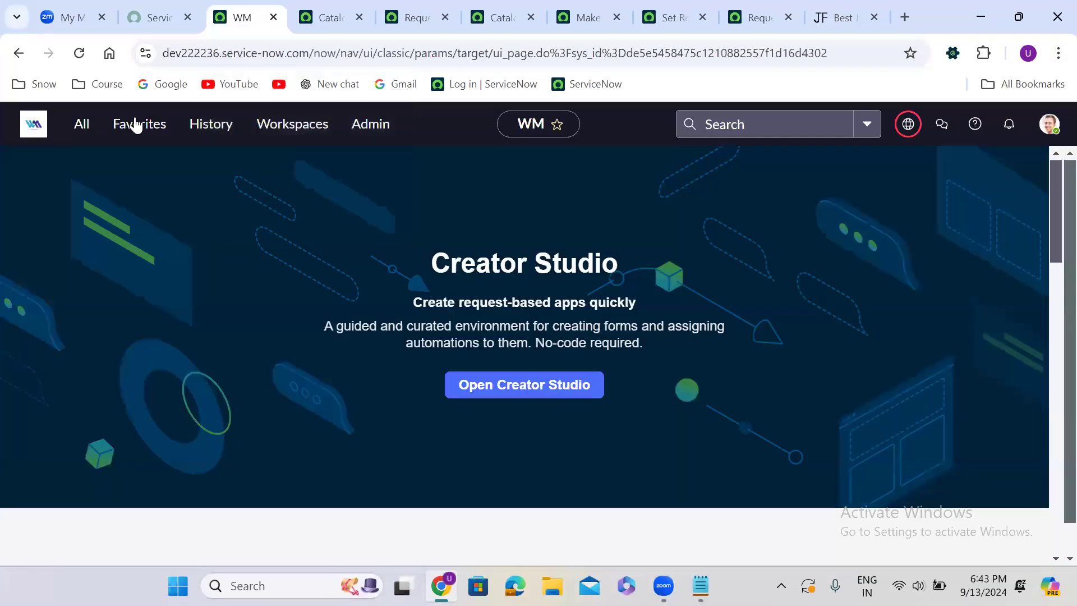
pyautogui.click(82, 125)
pyautogui.write('bac')
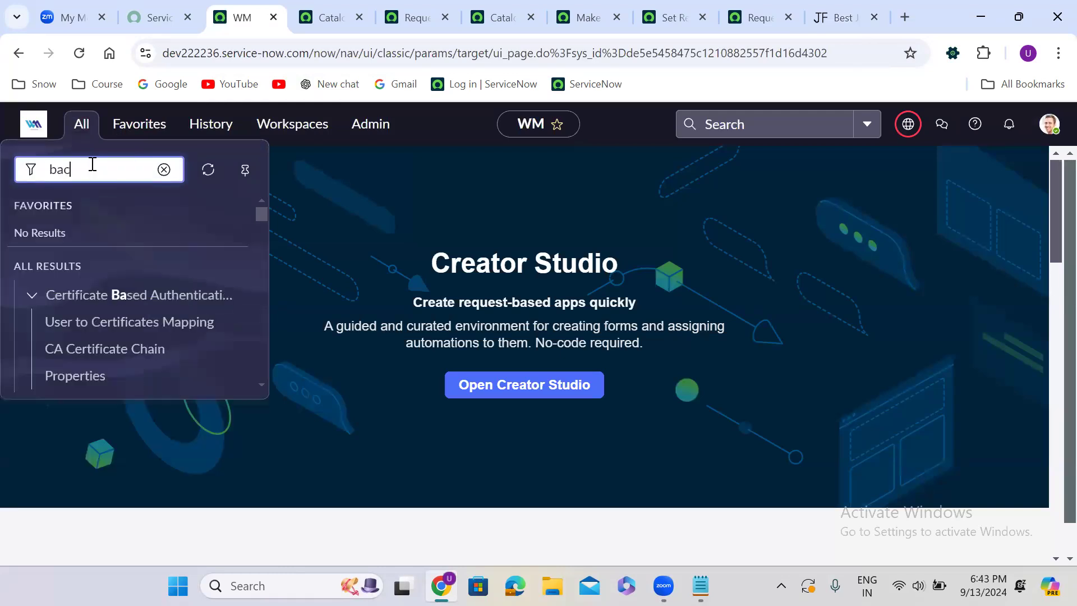
pyautogui.write('kground')
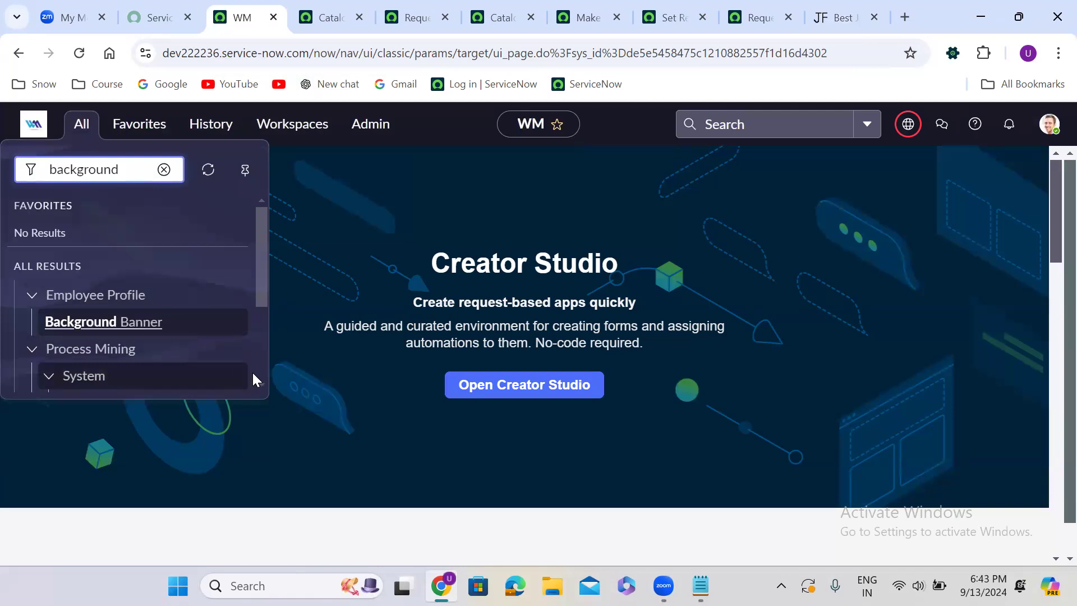
pyautogui.click(258, 377)
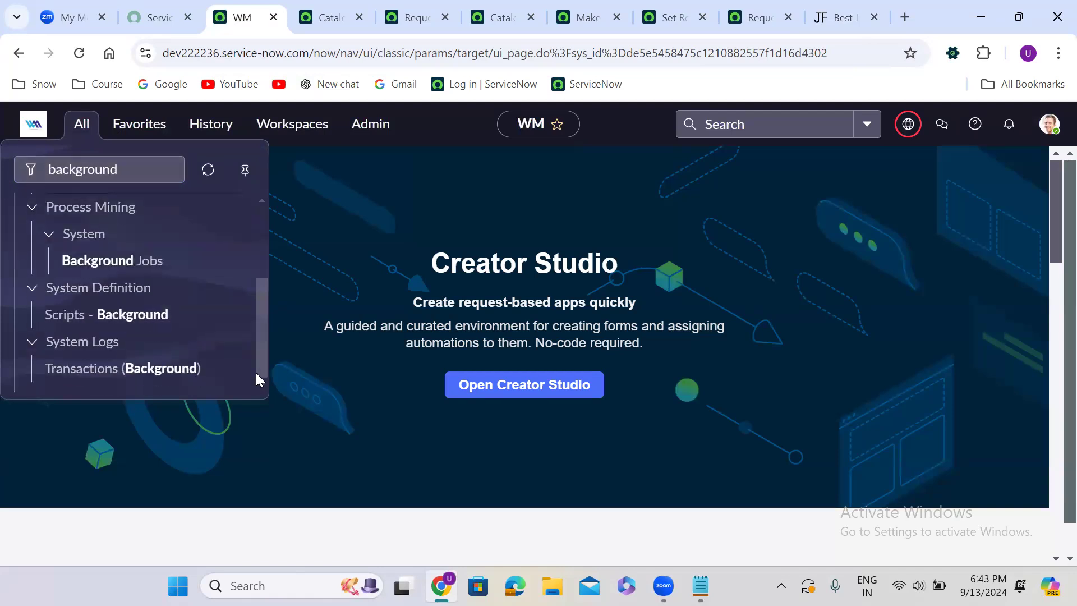
pyautogui.rightClick(109, 314)
pyautogui.click(197, 112)
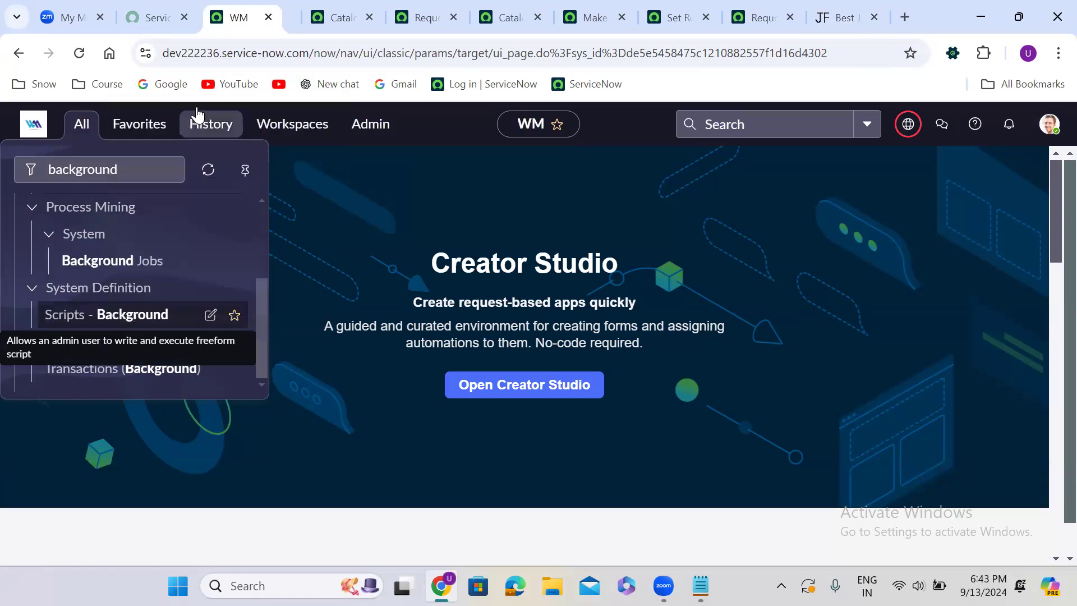
pyautogui.click(312, 9)
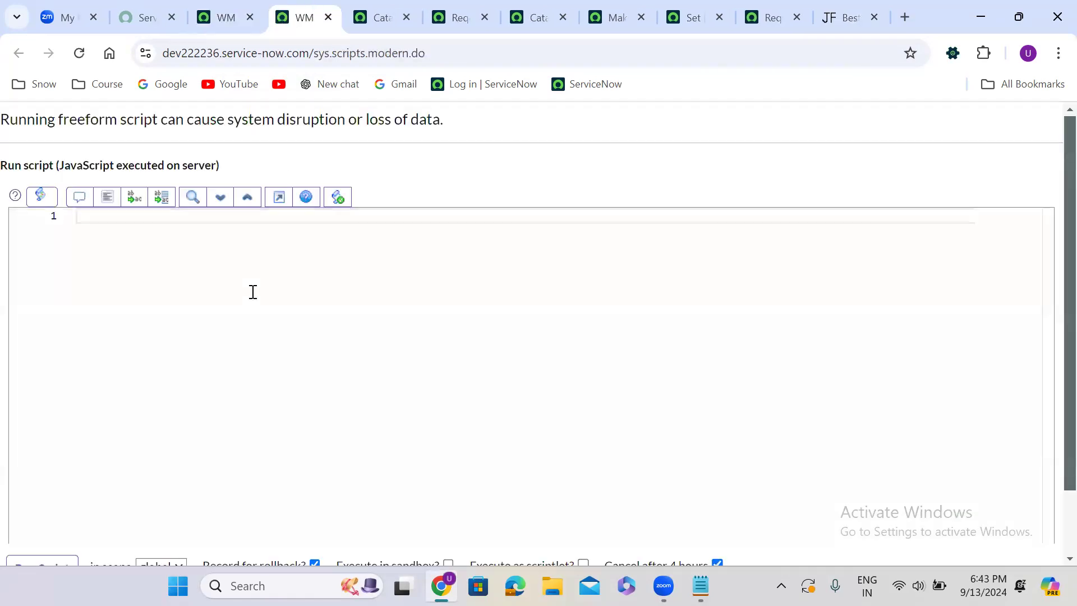
# Paste the copied JSON into the background script and assign it to a variable with var arr = and a closing semicolon
pyautogui.hotkey('ctrl', 'v')
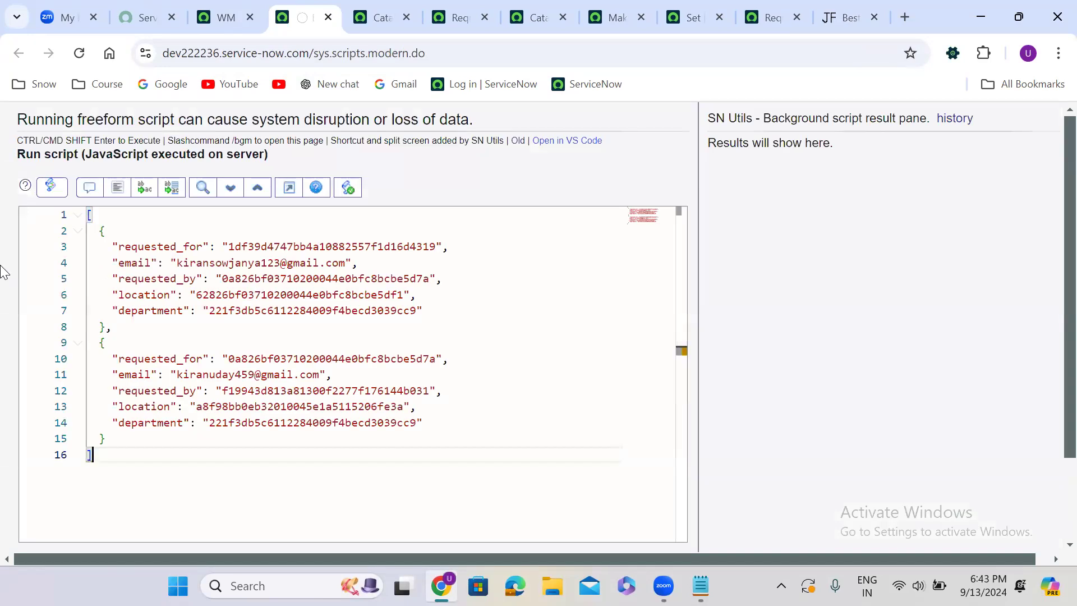
pyautogui.click(90, 215)
pyautogui.write('var arr =')
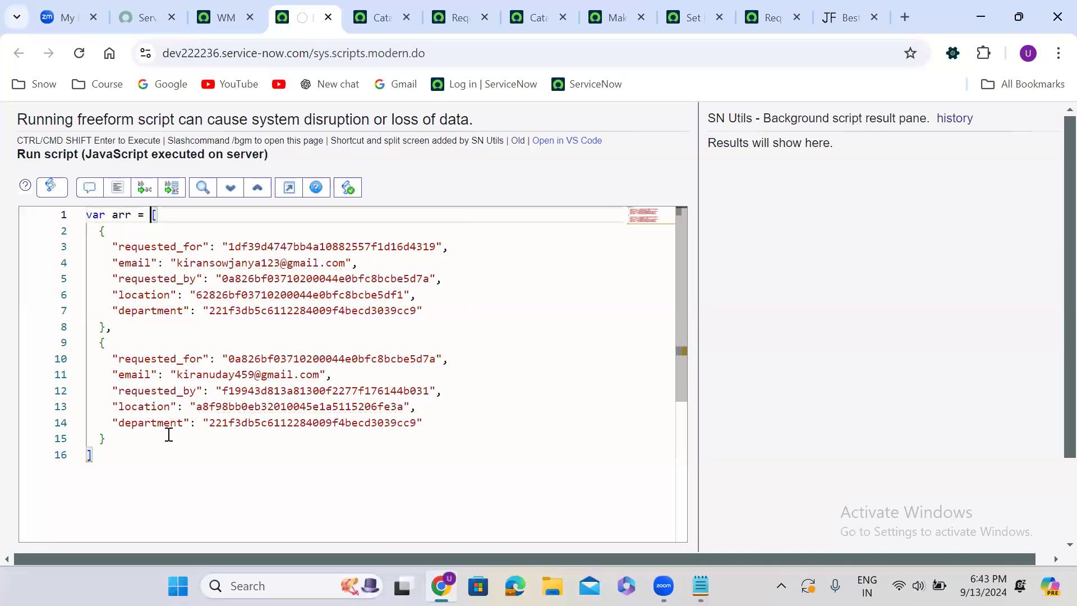
pyautogui.click(106, 464)
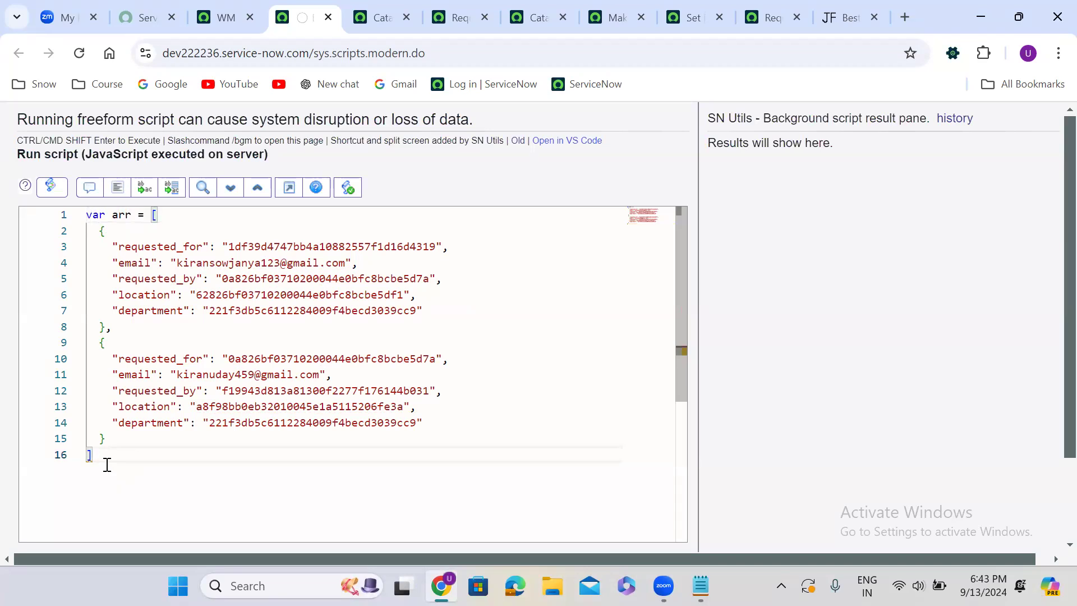
pyautogui.write(';')
pyautogui.press('Return')
pyautogui.press('Return')
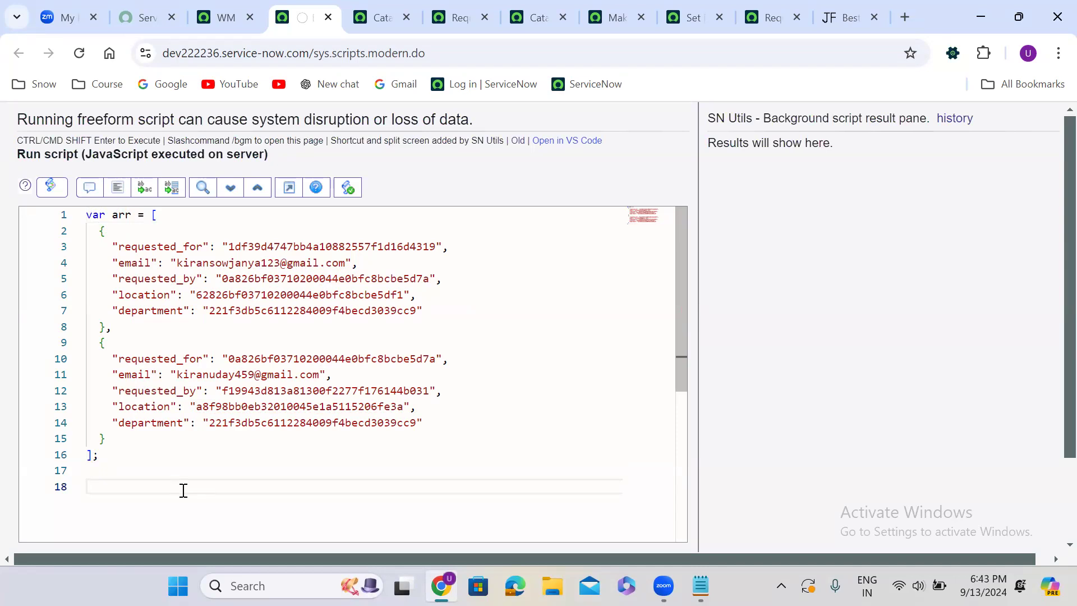
# Add the statement gs.print(arr[1]); on line 18 below the array
pyautogui.write('gs.p')
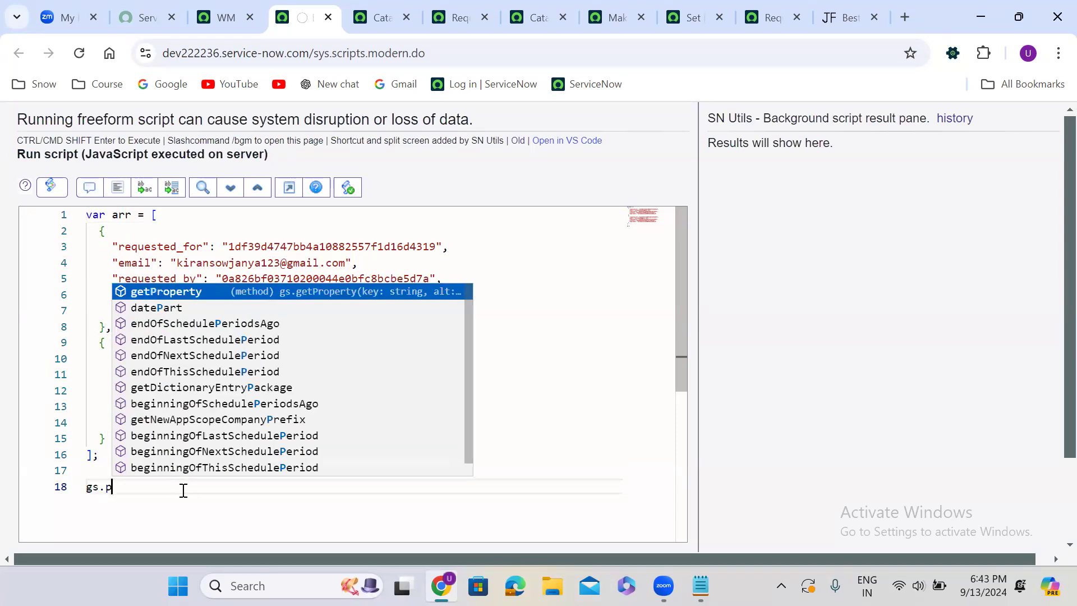
pyautogui.write('rint()')
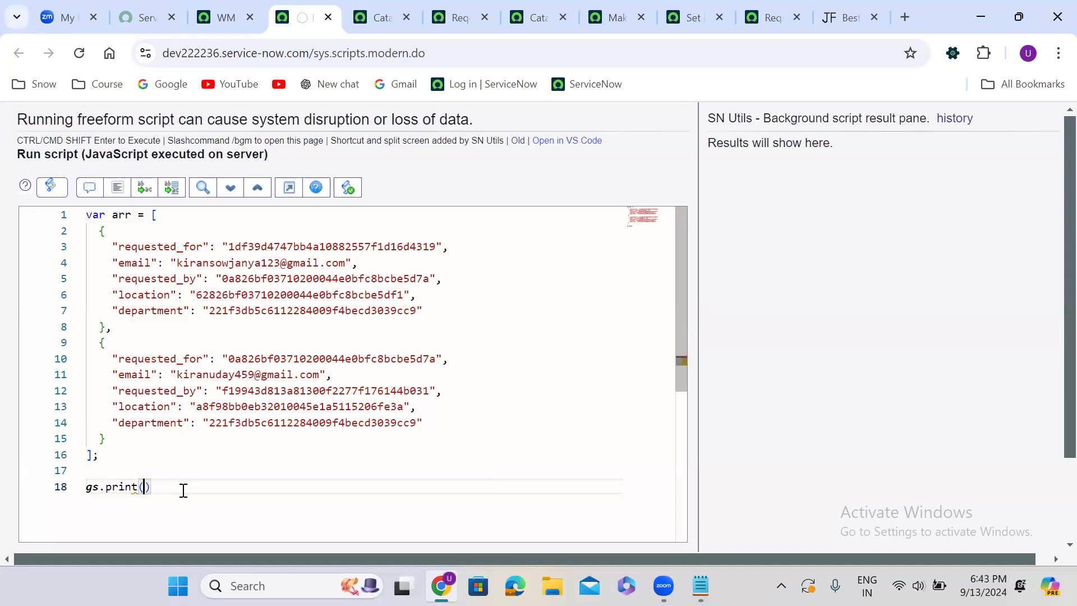
pyautogui.write(';')
pyautogui.press('Left')
pyautogui.press('Left')
pyautogui.write('arr')
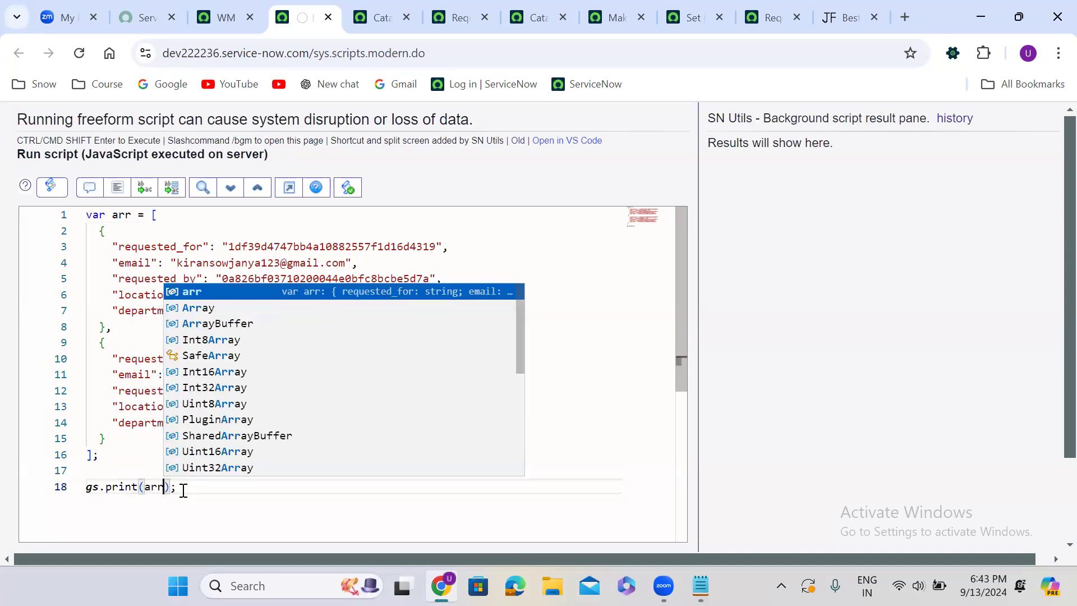
pyautogui.write('[')
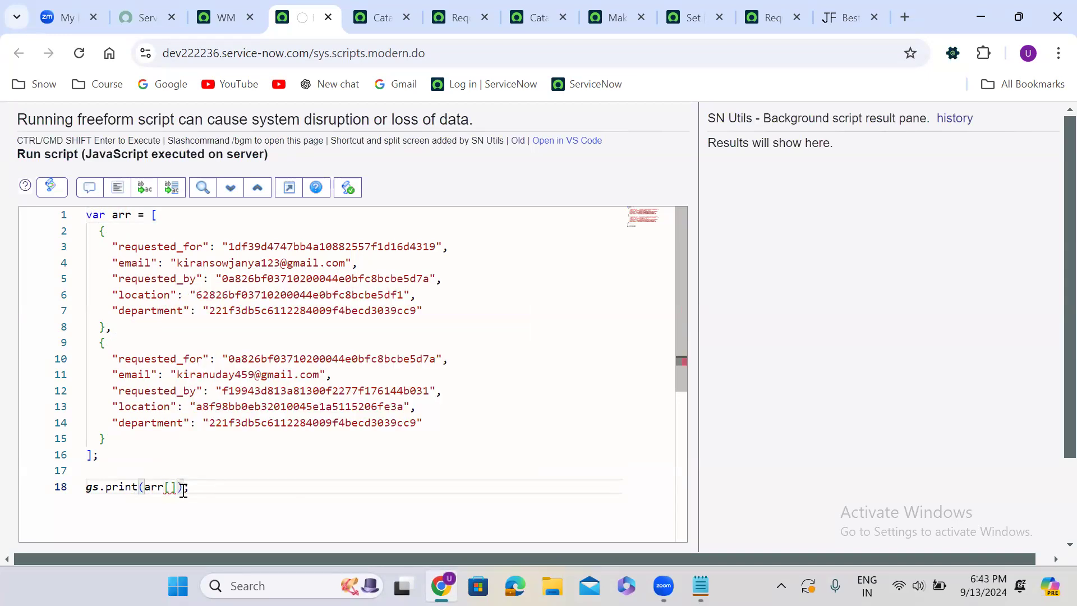
pyautogui.write('1')
# Change the print statement on line 18 to gs.print(arr[1].email); and run the background script
pyautogui.moveTo(98, 224); pyautogui.dragTo(96, 336)
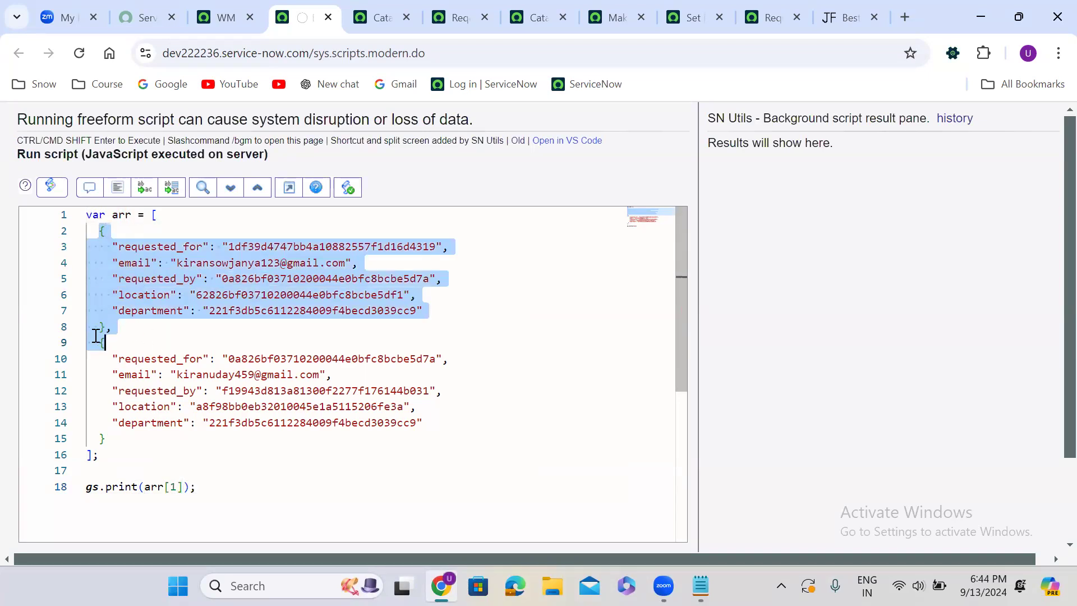
pyautogui.doubleClick(95, 340)
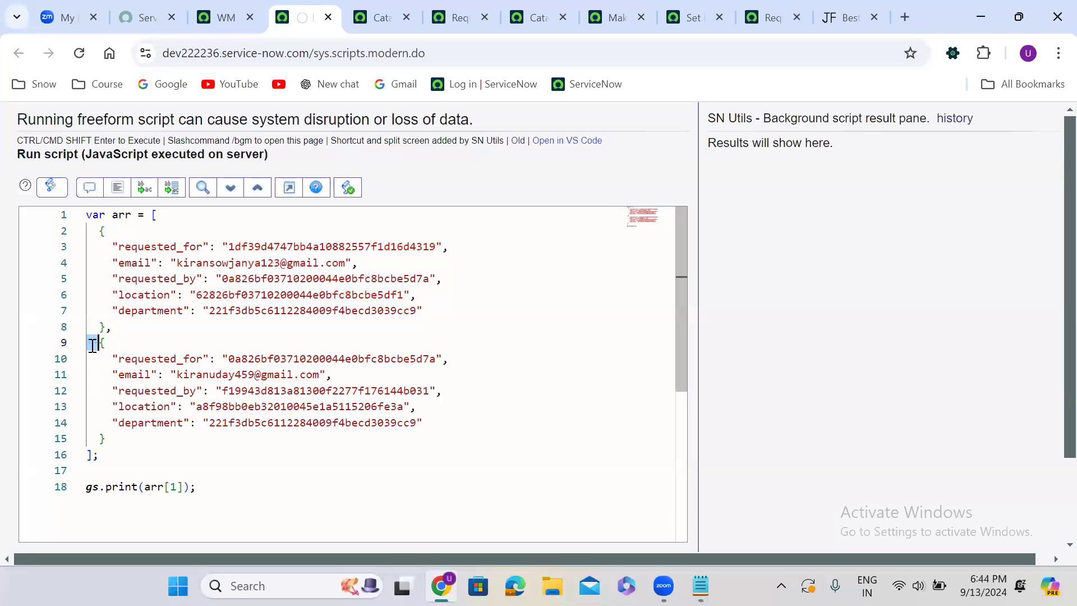
pyautogui.click(185, 486)
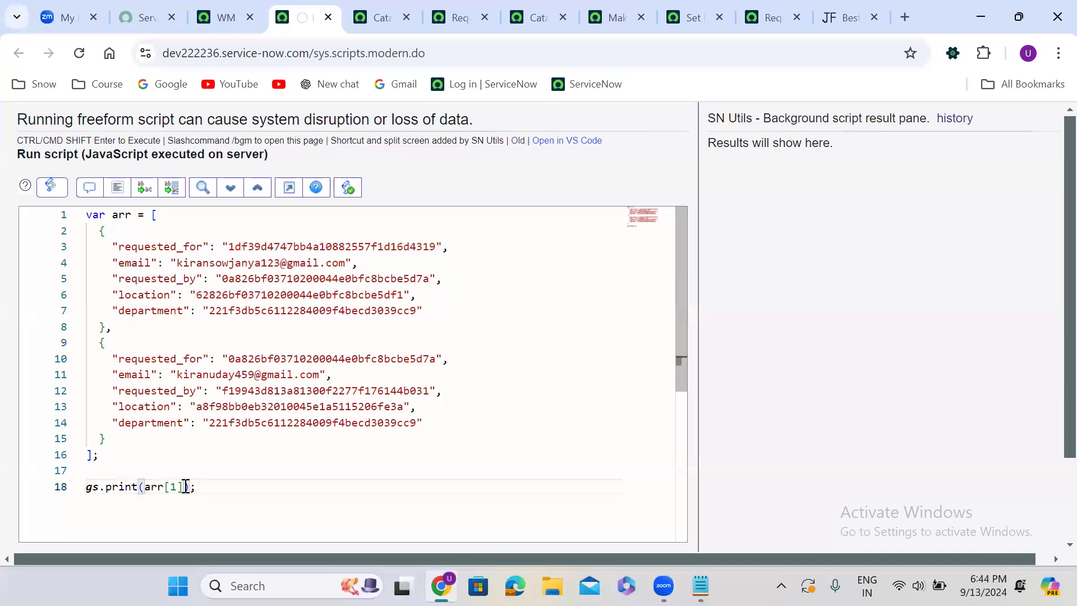
pyautogui.write('.')
pyautogui.write('email')
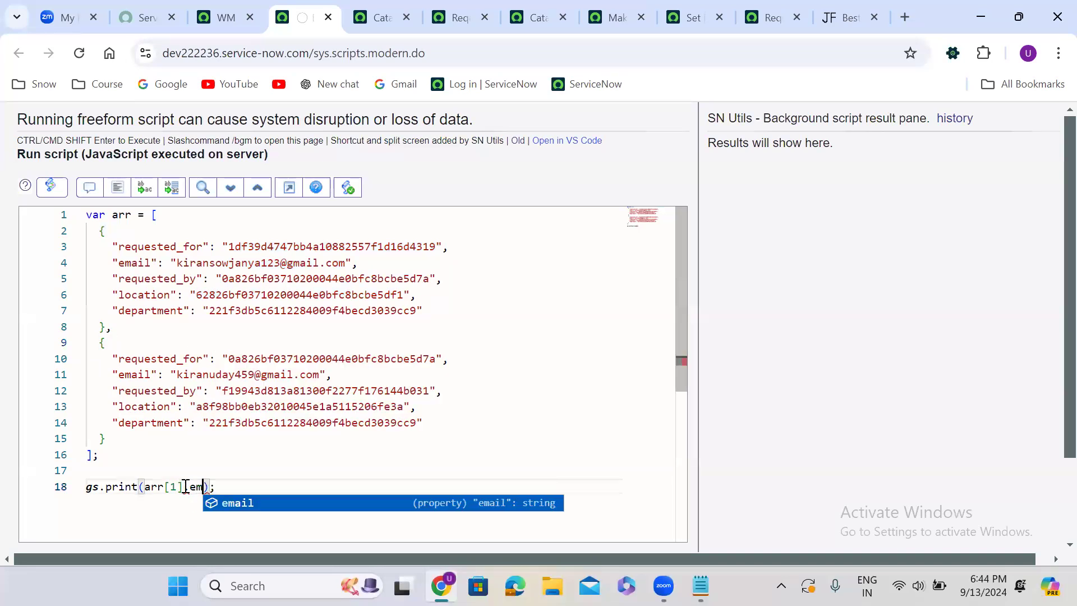
pyautogui.click(690, 426)
pyautogui.scroll(-2, 690, 425)
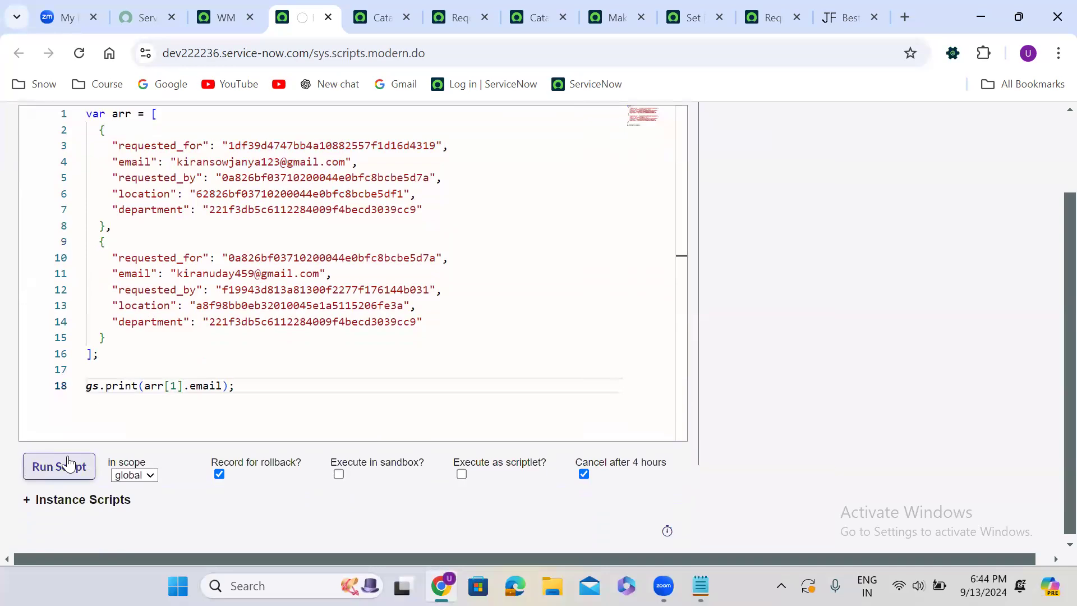
pyautogui.click(68, 465)
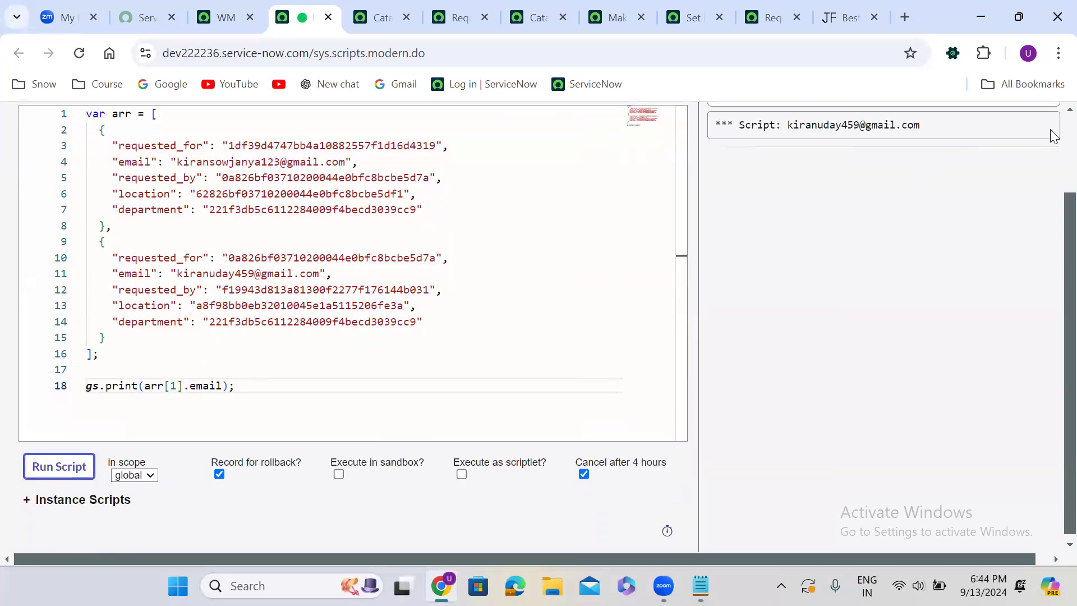
# Change the array index in the print statement to 0 and run the background script again
pyautogui.scroll(2, 1054, 134)
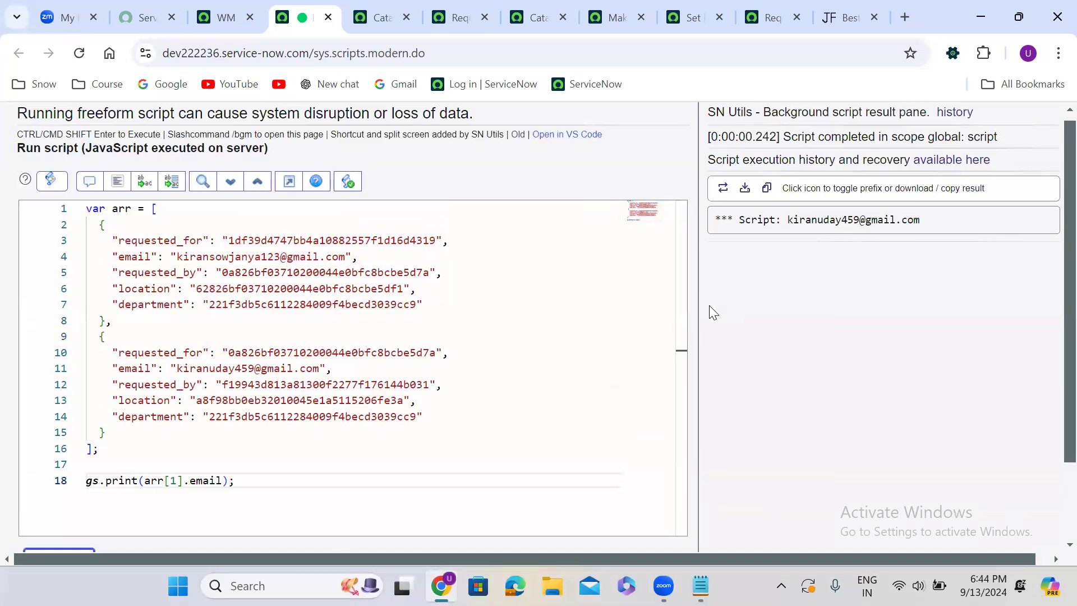
pyautogui.scroll(-1, 710, 306)
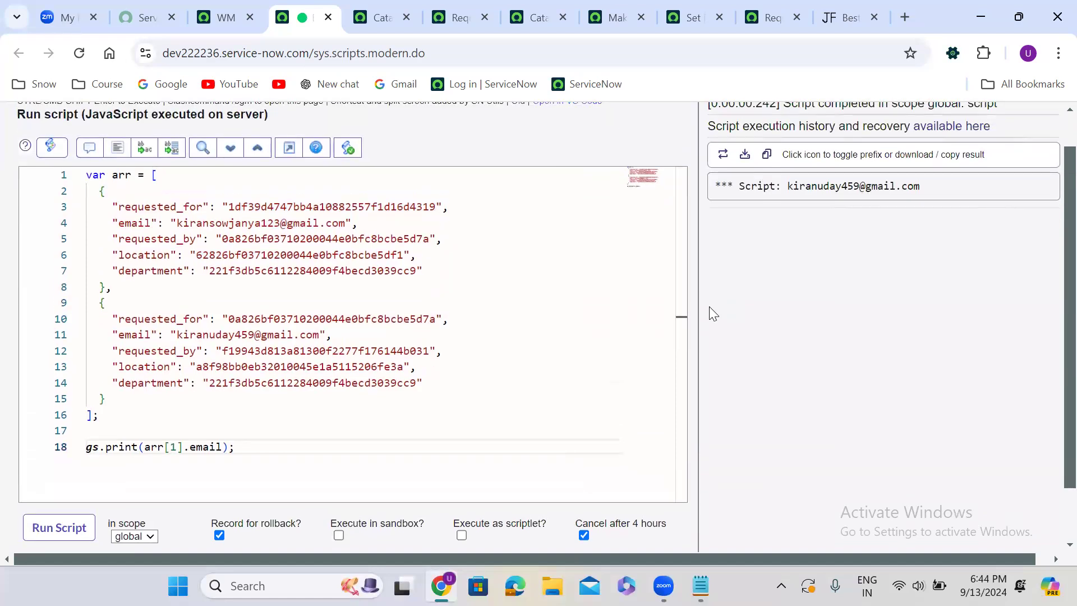
pyautogui.scroll(1, 709, 307)
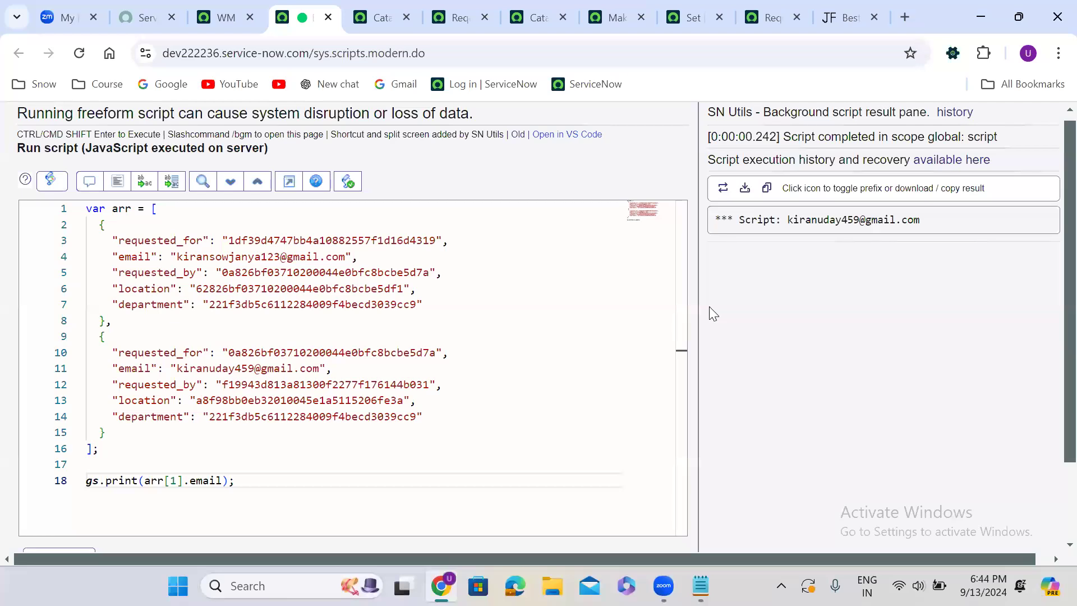
pyautogui.scroll(-1, 709, 306)
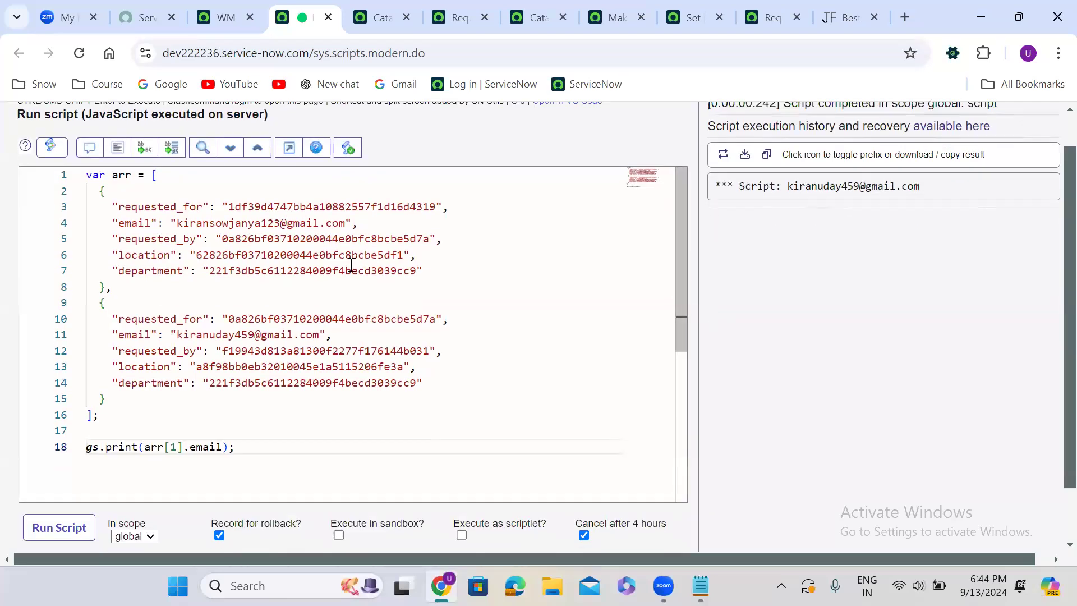
pyautogui.click(176, 444)
pyautogui.press('BackSpace')
pyautogui.write('0')
pyautogui.click(59, 528)
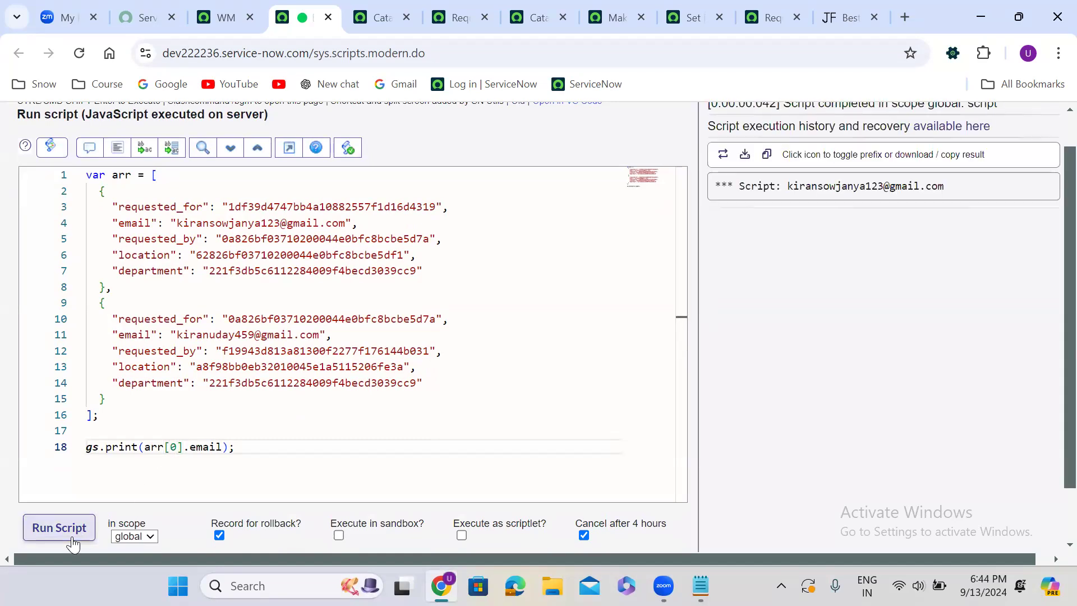
pyautogui.click(72, 542)
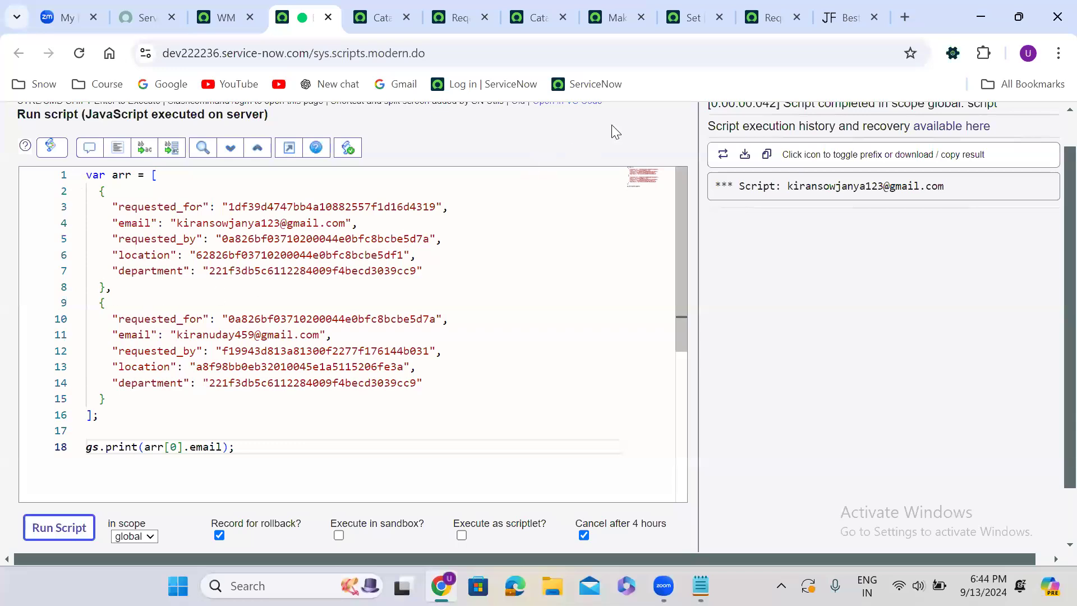
# Open the JavaScript Executor on the Request Company Mobile order page, with the browser's developer tools closed
pyautogui.click(694, 18)
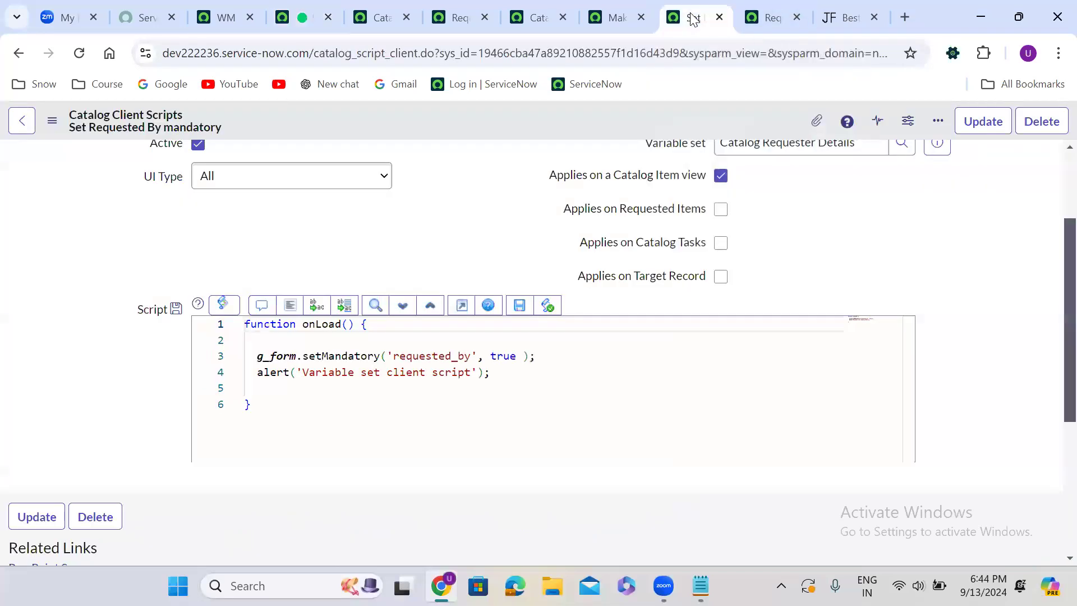
pyautogui.click(773, 18)
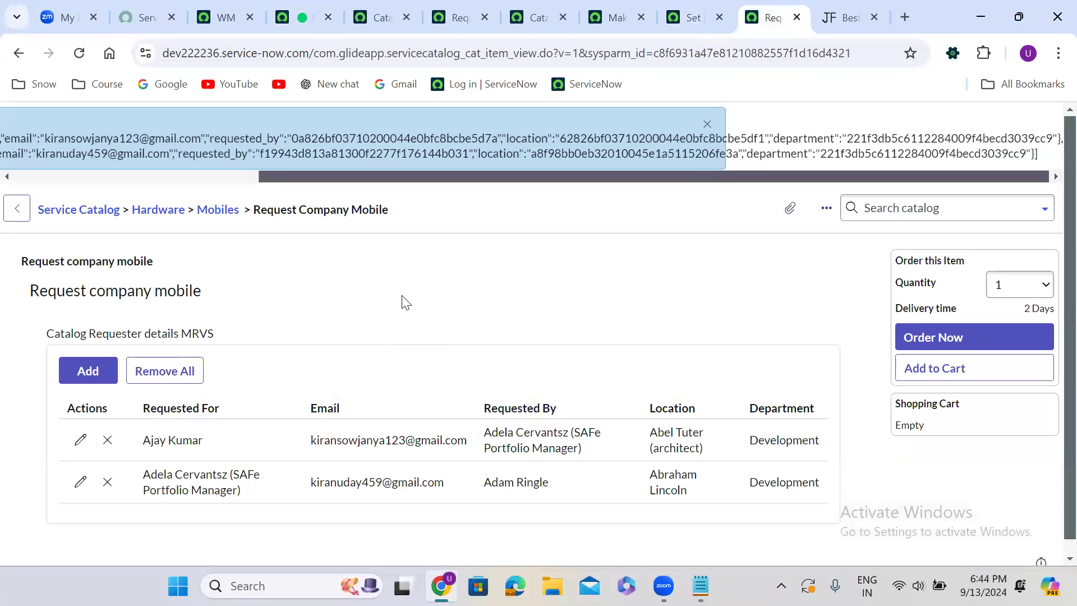
pyautogui.hotkey('ctrl', 'alt', 'shift', 'j')
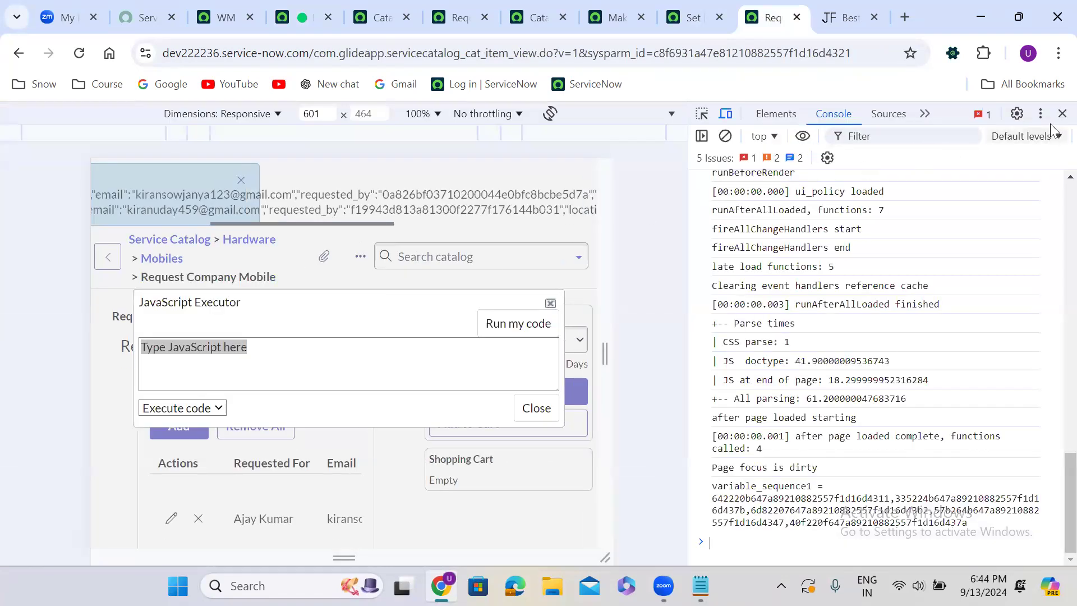
pyautogui.click(1062, 113)
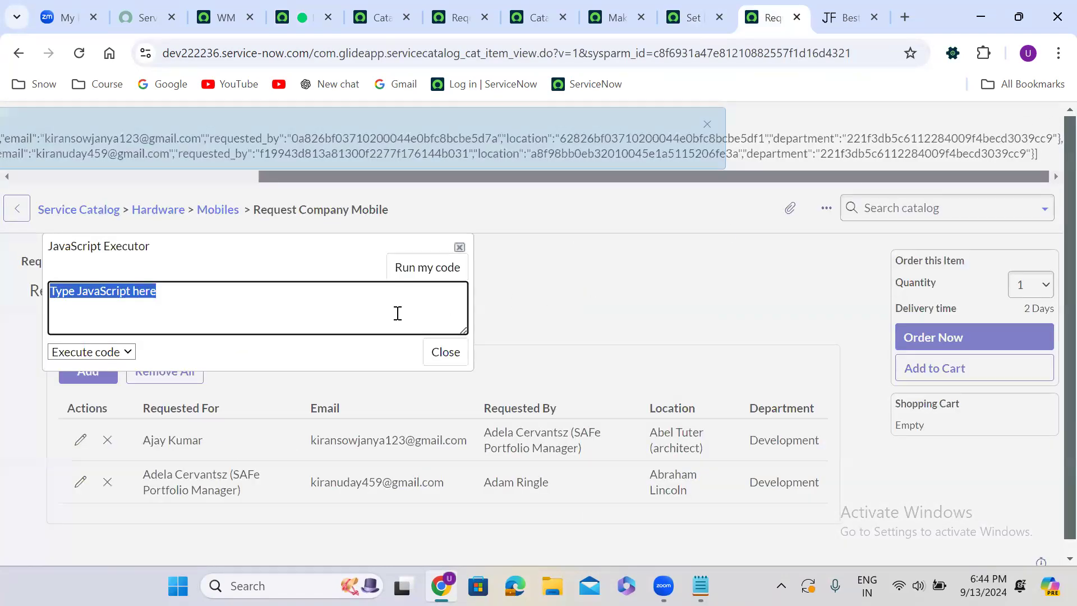
# Replace the placeholder code with a g_form.setValue call containing an empty quoted field name and a comma for the second argument
pyautogui.press('BackSpace')
pyautogui.write('g_fo')
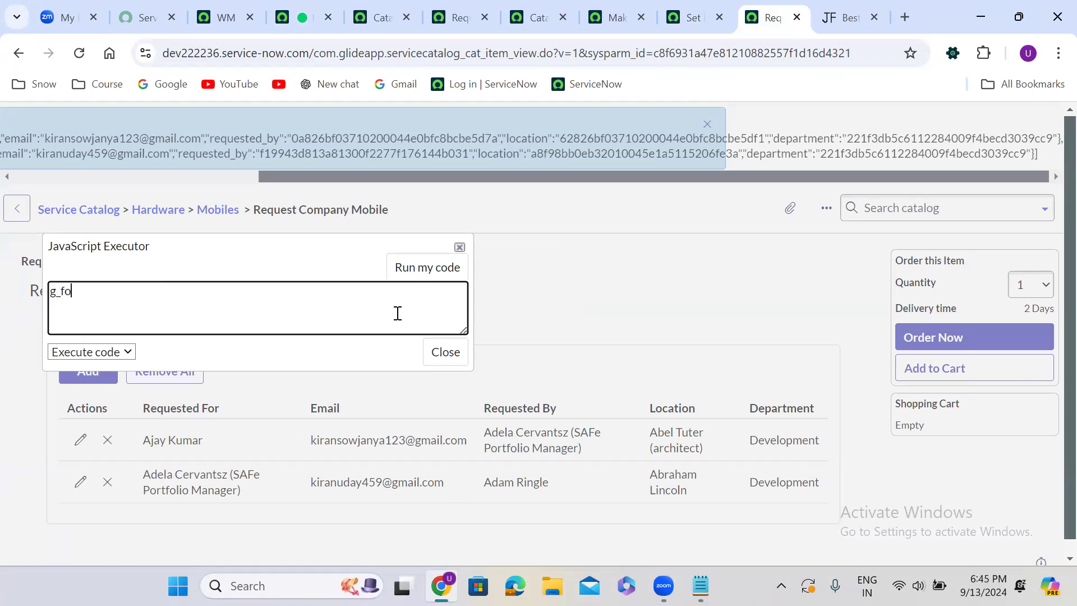
pyautogui.write('rm.setValue();')
pyautogui.press('Left')
pyautogui.press('Left')
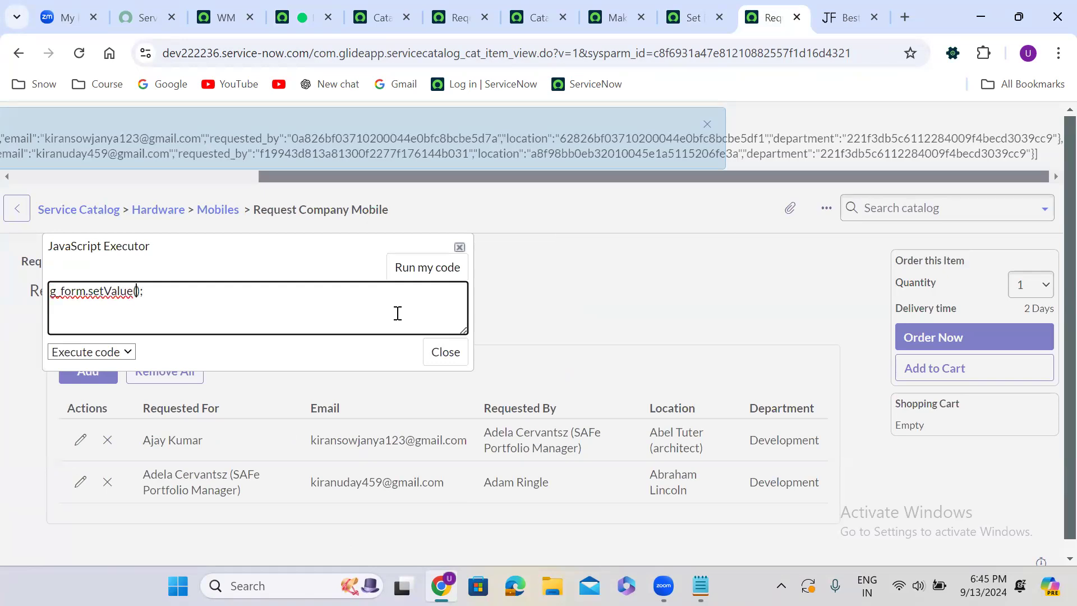
pyautogui.write('",')
# Copy the internal name of the Catalog Requester details MRVS variable set and return to the order page
pyautogui.click(454, 22)
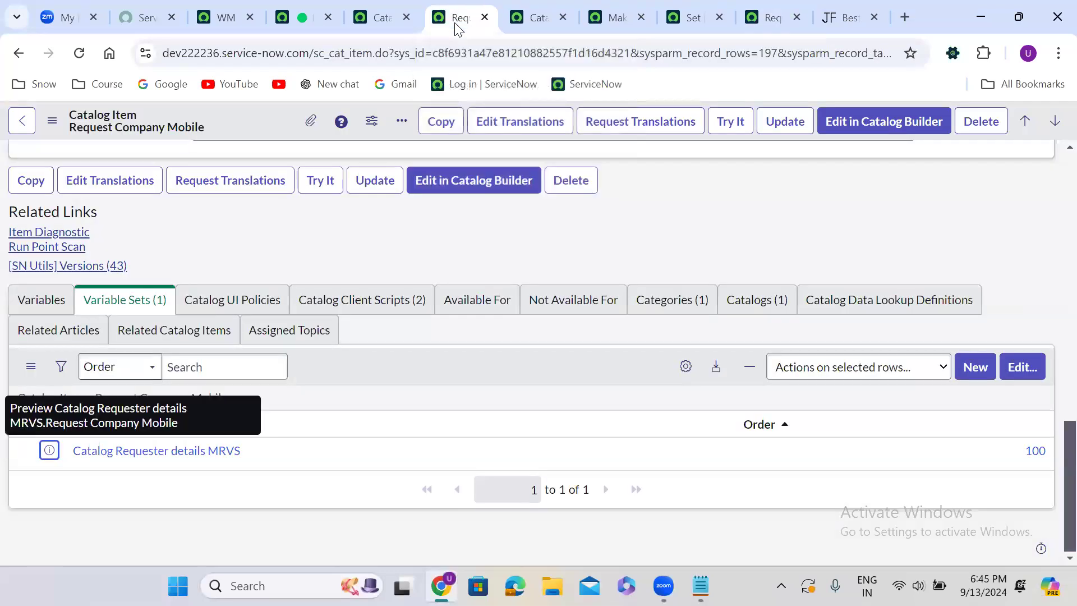
pyautogui.click(522, 17)
pyautogui.scroll(3, 418, 239)
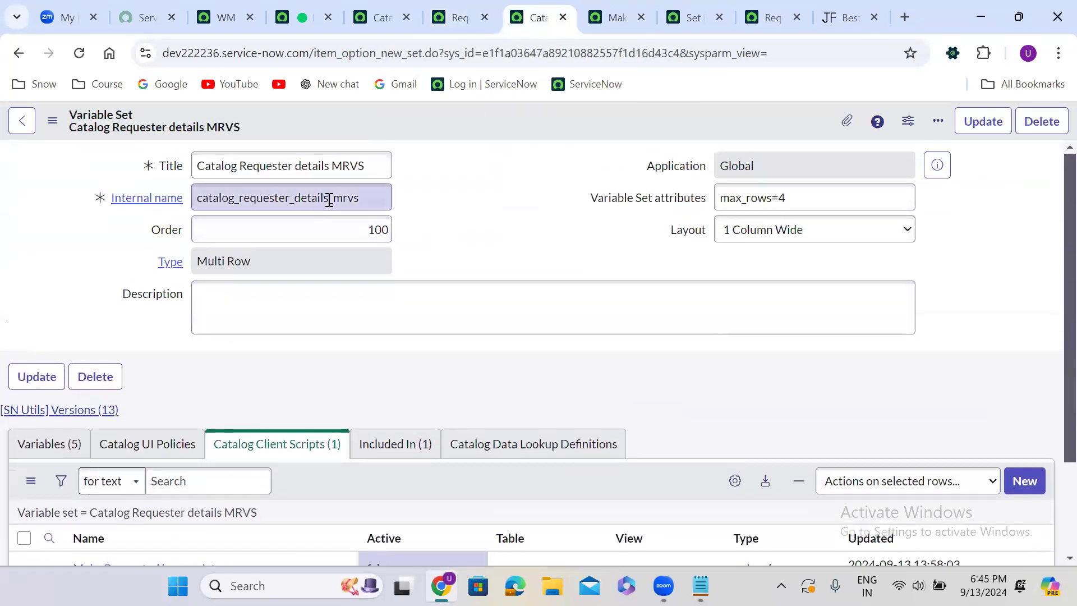
pyautogui.doubleClick(329, 200)
pyautogui.hotkey('ctrl', 'c')
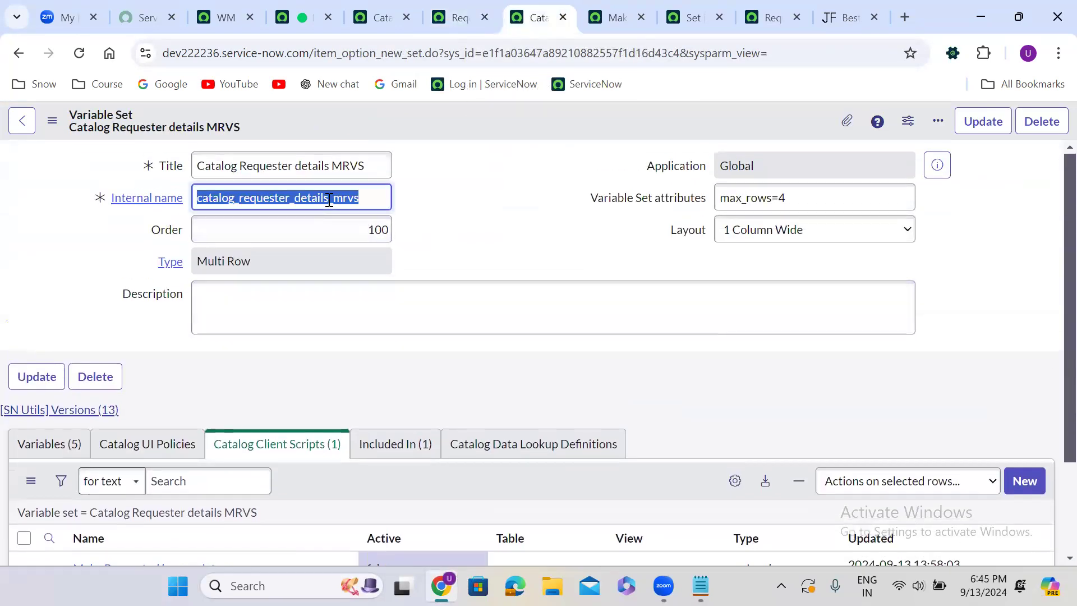
pyautogui.click(744, 7)
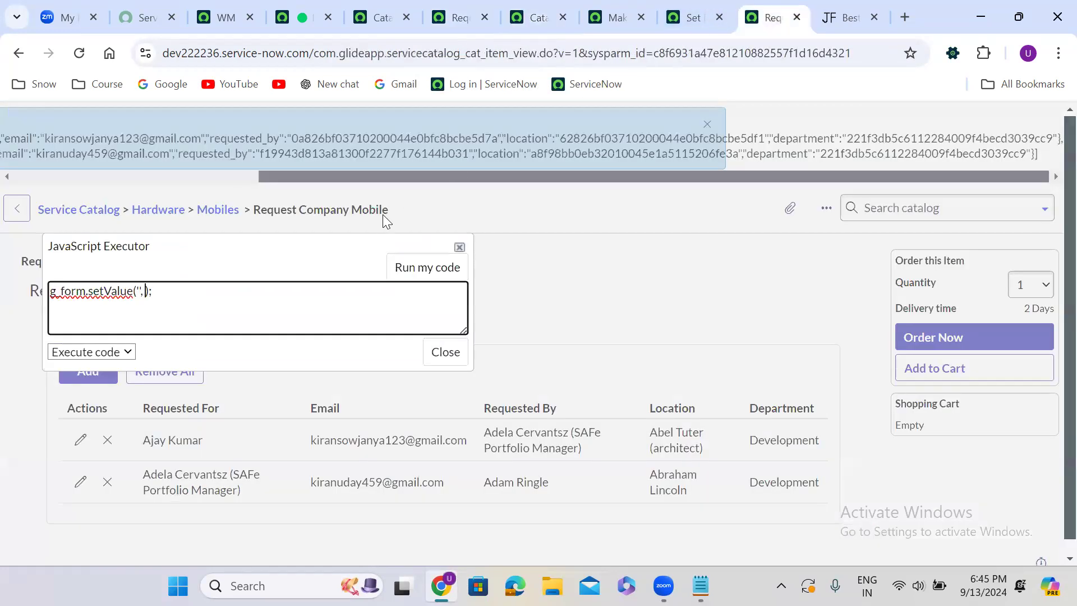
# Complete the call as g_form.setValue('catalog_requester_details_mrvs', []); and run it in the JavaScript Executor
pyautogui.press('Left')
pyautogui.press('Left')
pyautogui.hotkey('ctrl', 'v')
pyautogui.press('Right')
pyautogui.press('Right')
pyautogui.press('Right')
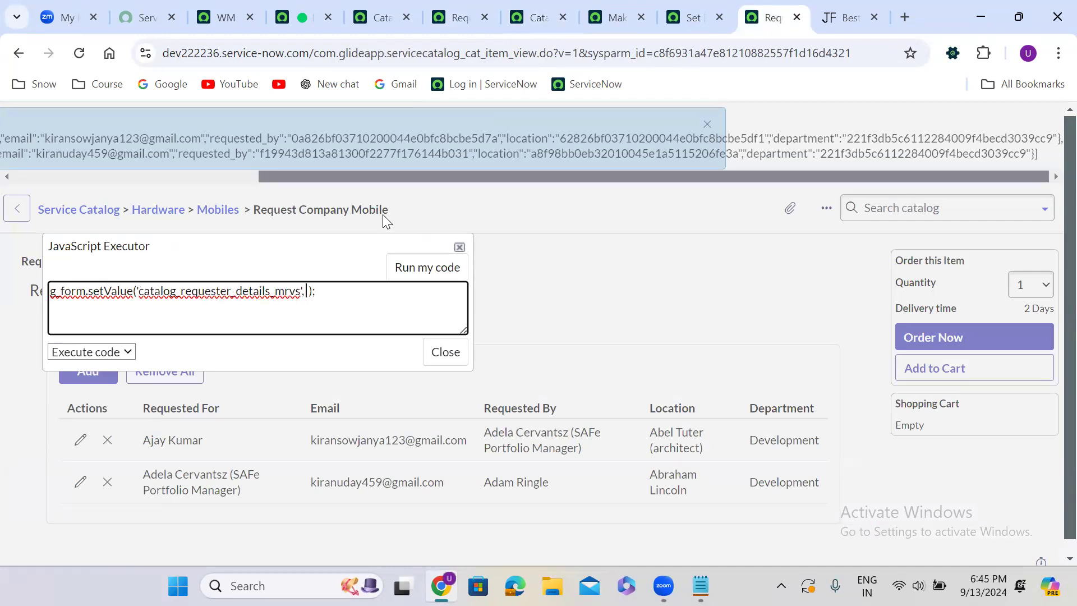
pyautogui.write('[]')
pyautogui.press('Left')
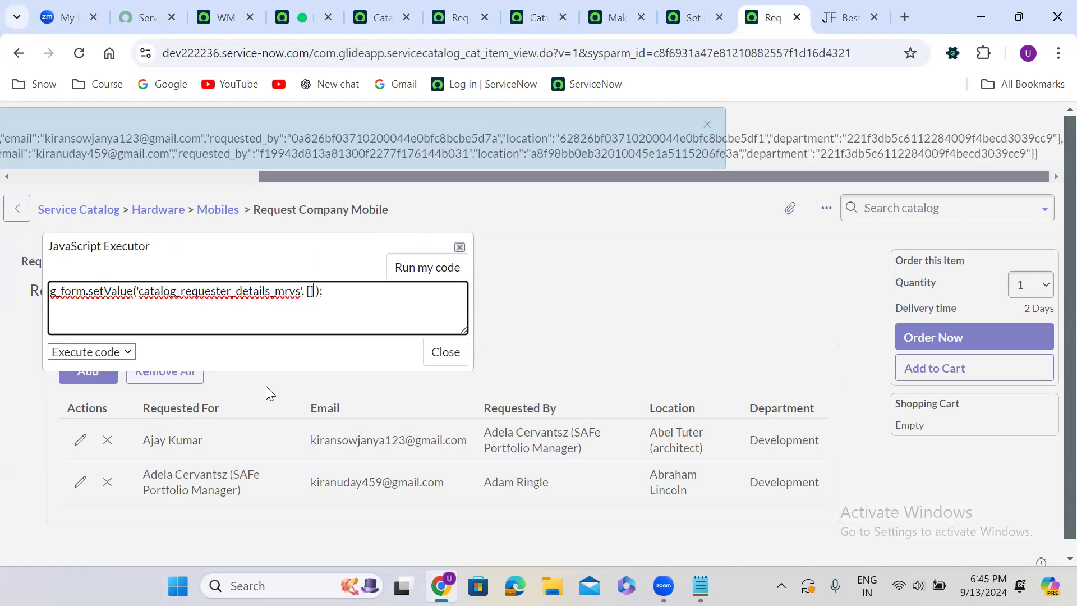
pyautogui.click(425, 274)
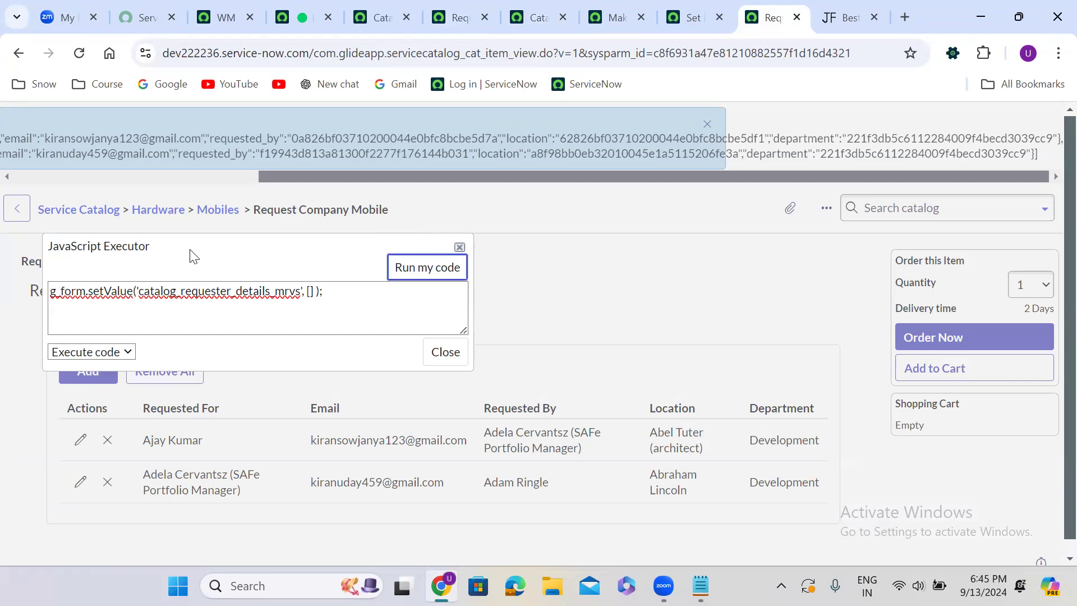
# Clear the code from the JavaScript Executor, close it, and cancel the page reload
pyautogui.moveTo(189, 241); pyautogui.dragTo(512, 203)
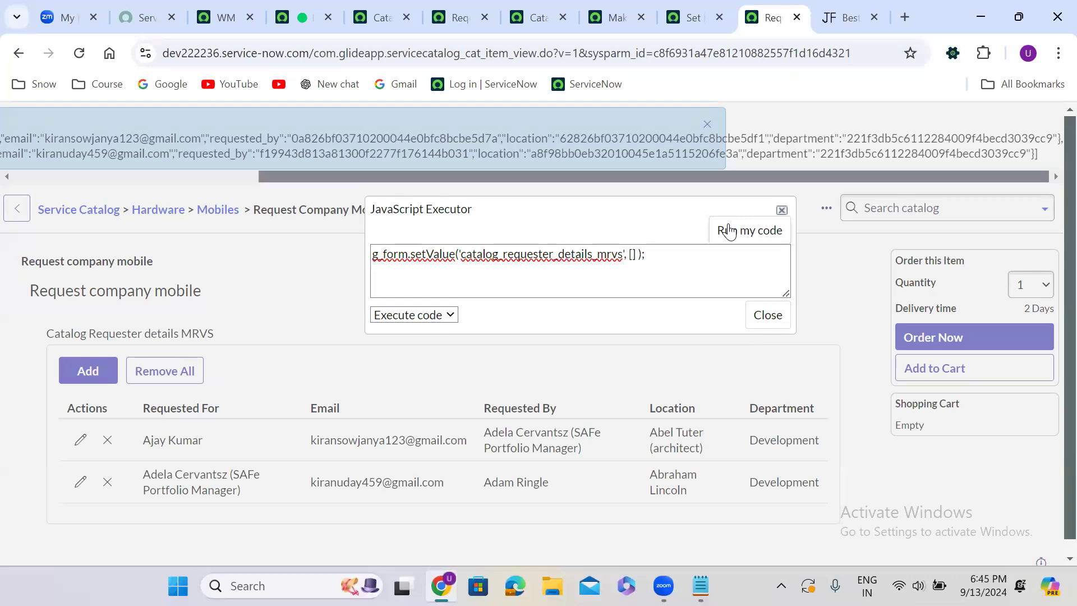
pyautogui.click(566, 270)
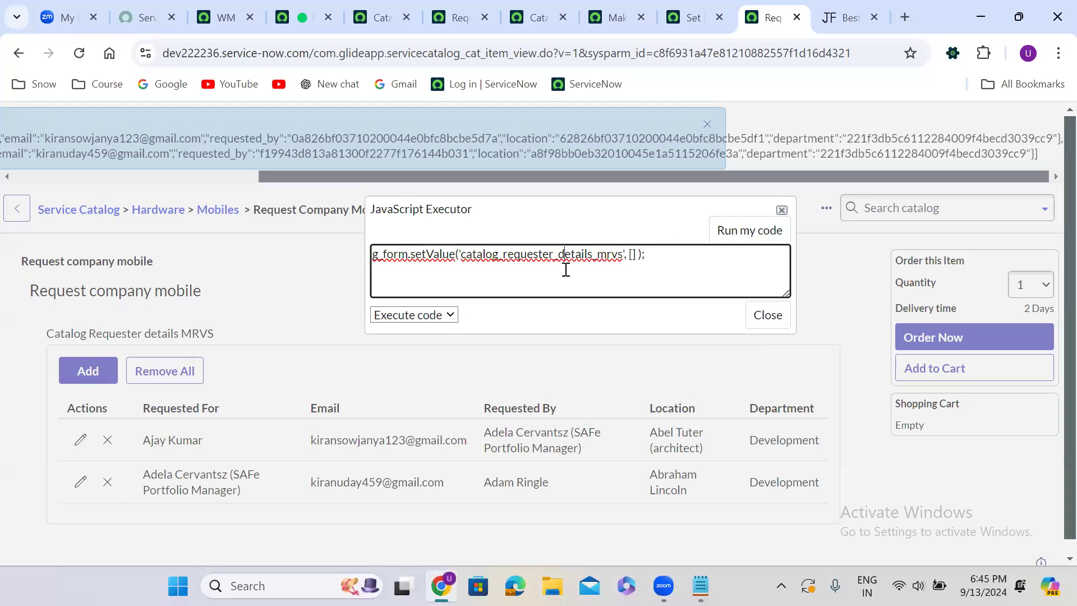
pyautogui.hotkey('ctrl', 'a')
pyautogui.hotkey('ctrl', 'c')
pyautogui.press('BackSpace')
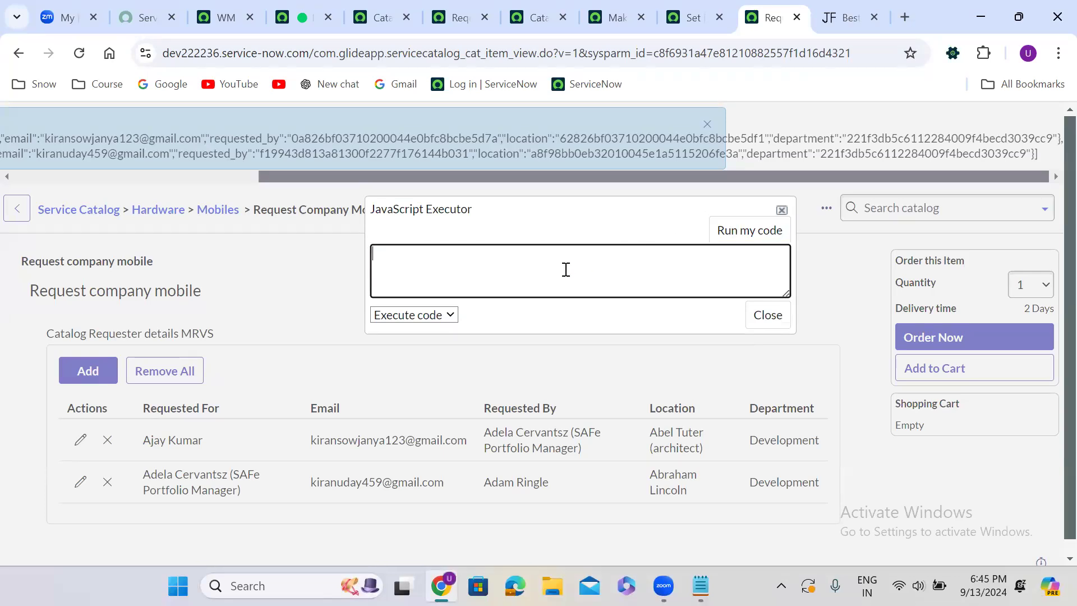
pyautogui.click(758, 322)
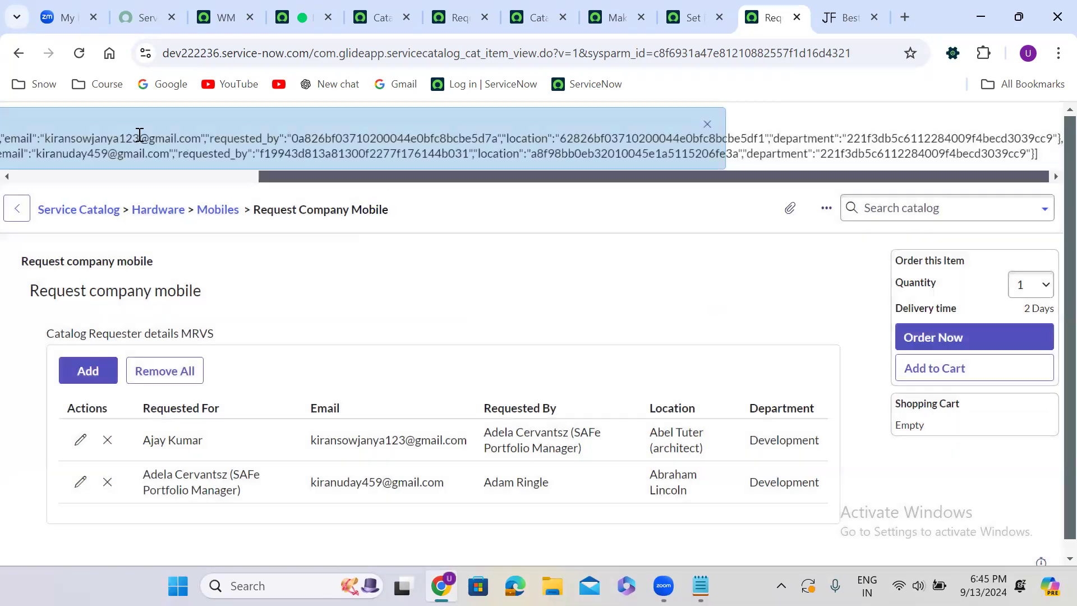
pyautogui.click(78, 54)
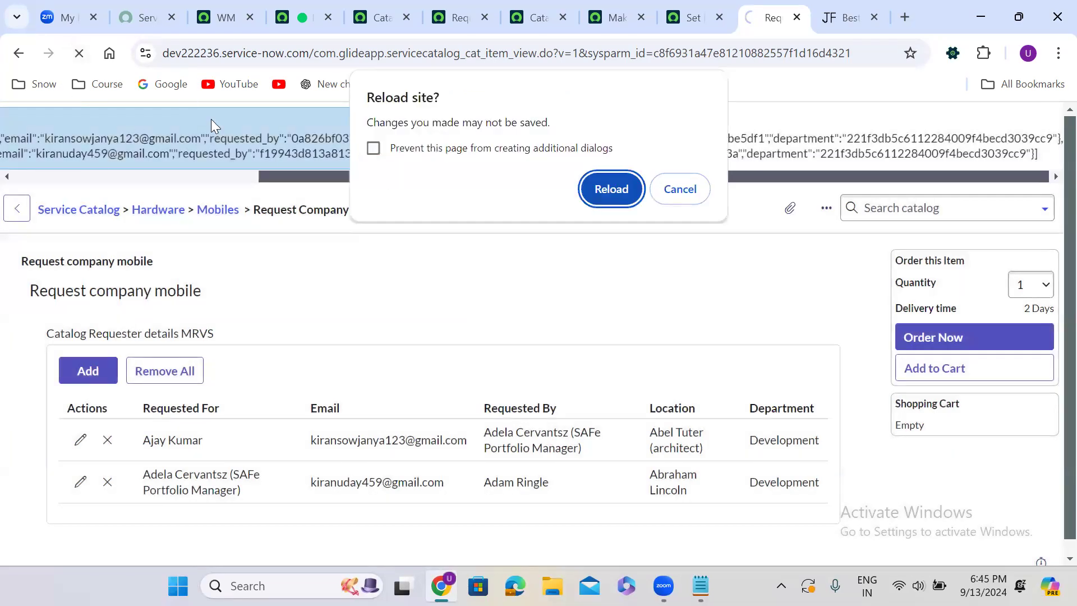
pyautogui.click(678, 192)
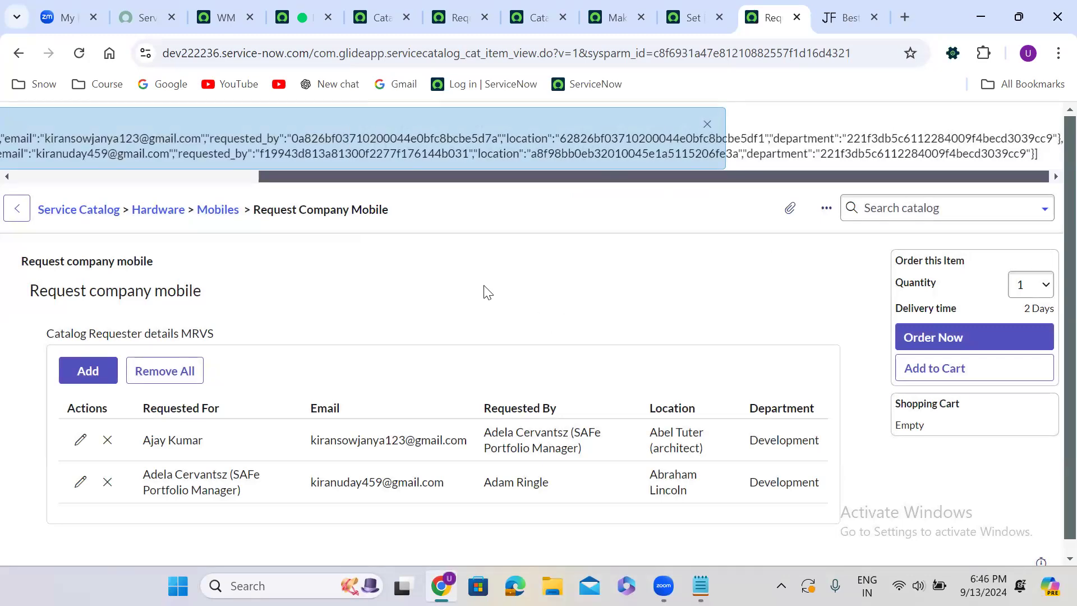
# Reopen the JavaScript Executor, paste g_form.setValue('catalog_requester_details_mrvs', []); and run it again
pyautogui.hotkey('ctrl', 'alt', 'shift', 'j')
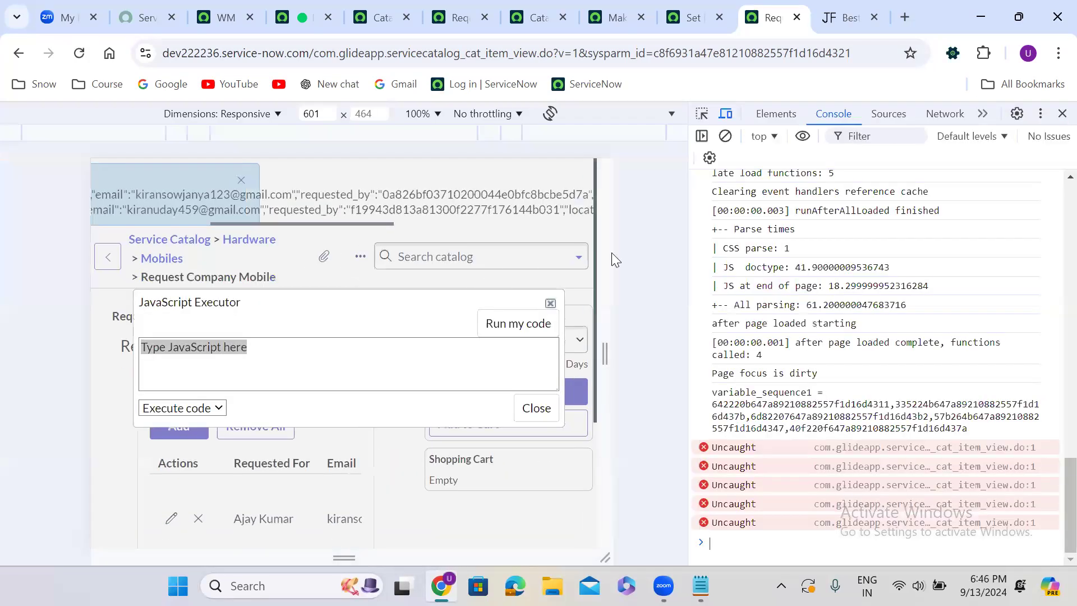
pyautogui.click(1062, 113)
pyautogui.click(291, 303)
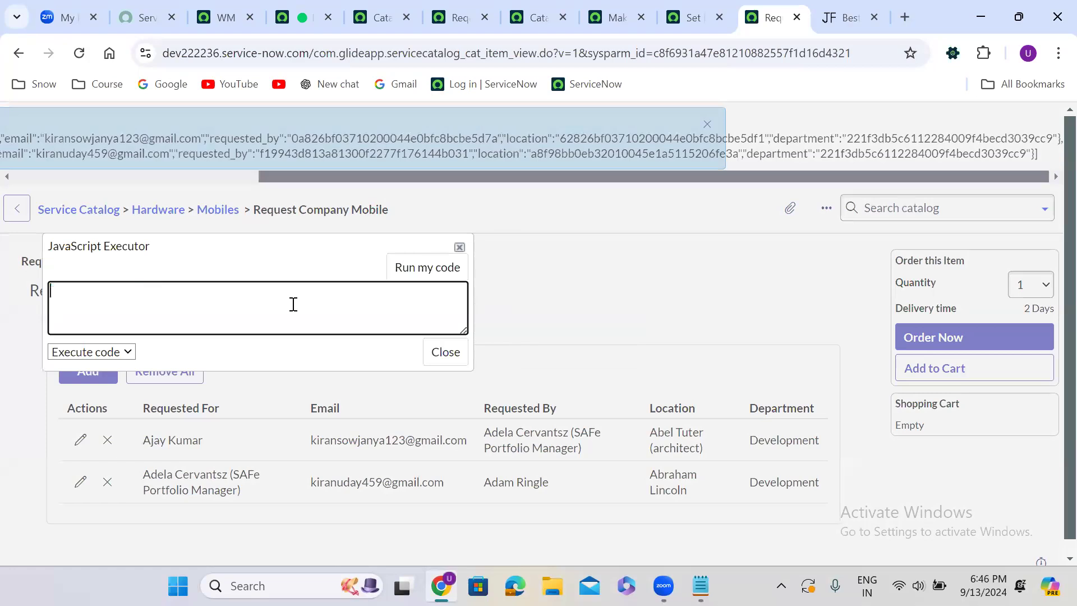
pyautogui.hotkey('ctrl', 'v')
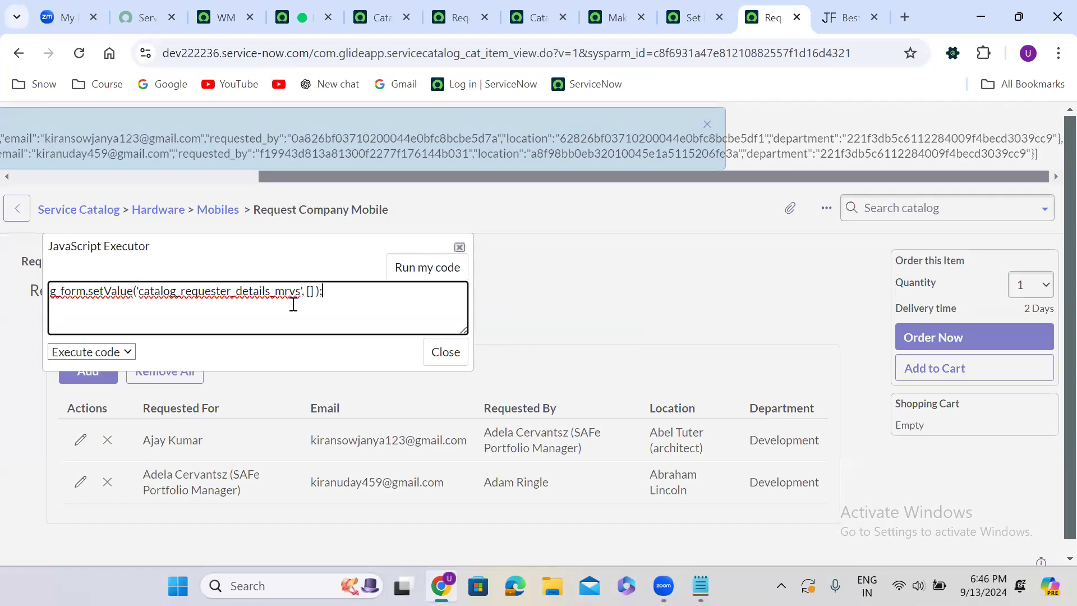
pyautogui.click(430, 265)
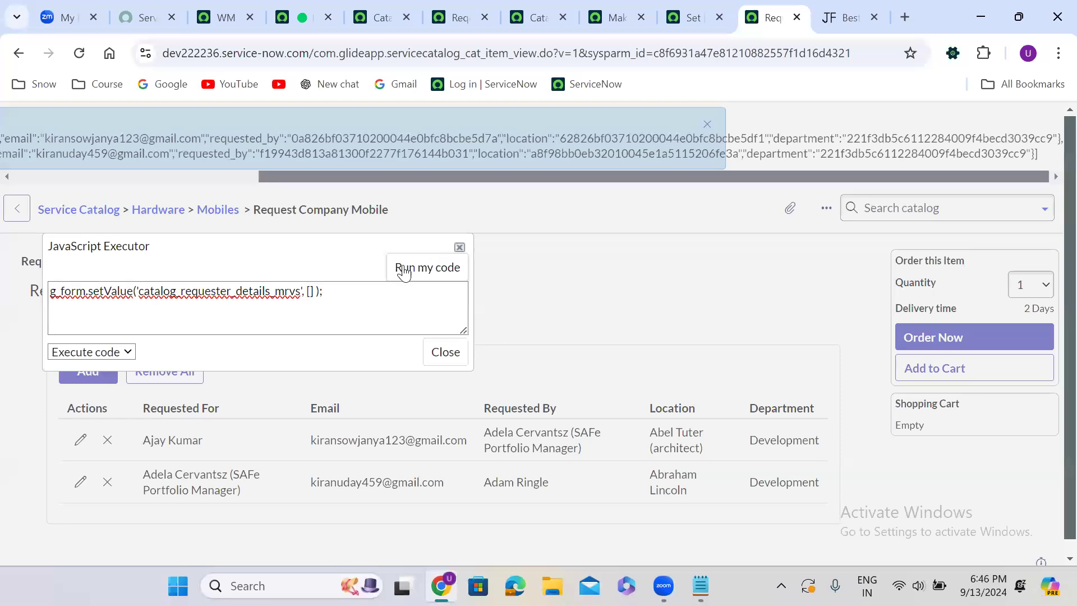
# Put a space inside the empty array brackets of the g_form.setValue call and run the code again
pyautogui.click(310, 293)
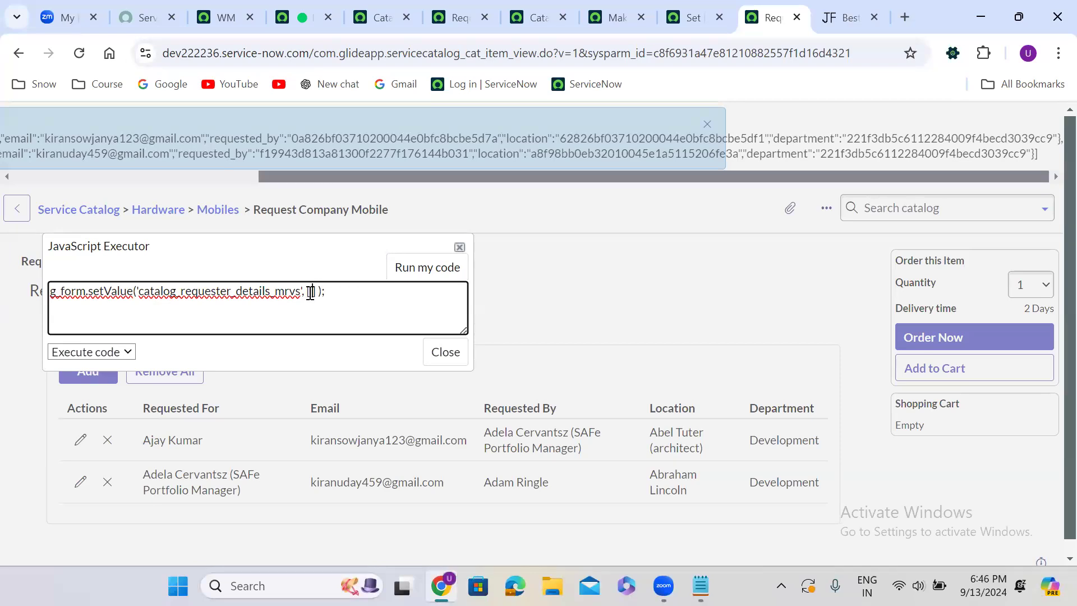
pyautogui.click(429, 278)
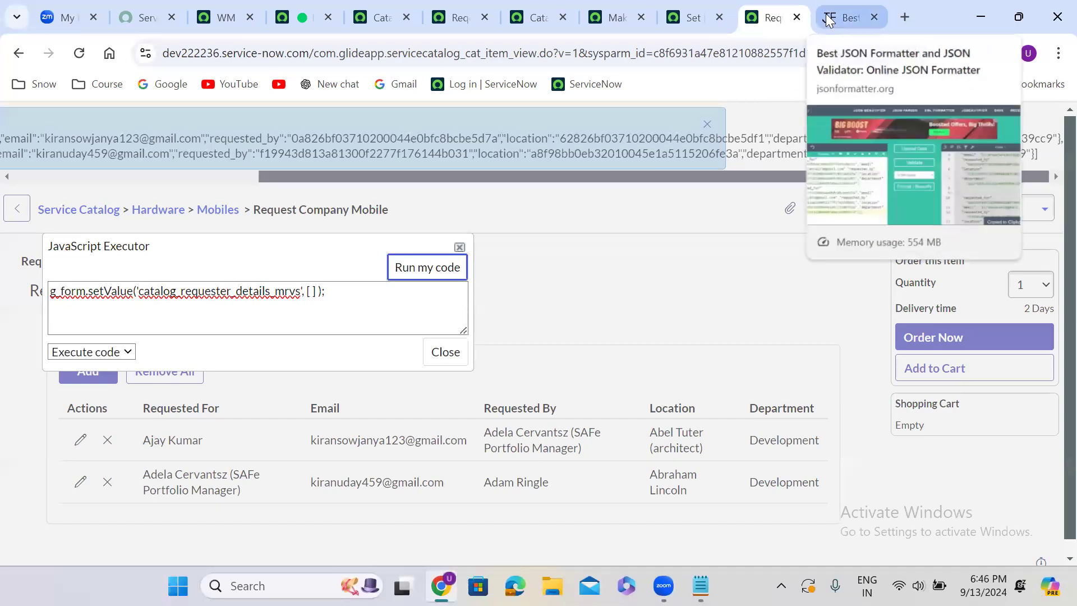
# Search Google in a new browser tab for "how to clear mrvs rows using script in servicenow"
pyautogui.click(902, 12)
pyautogui.write('how to c')
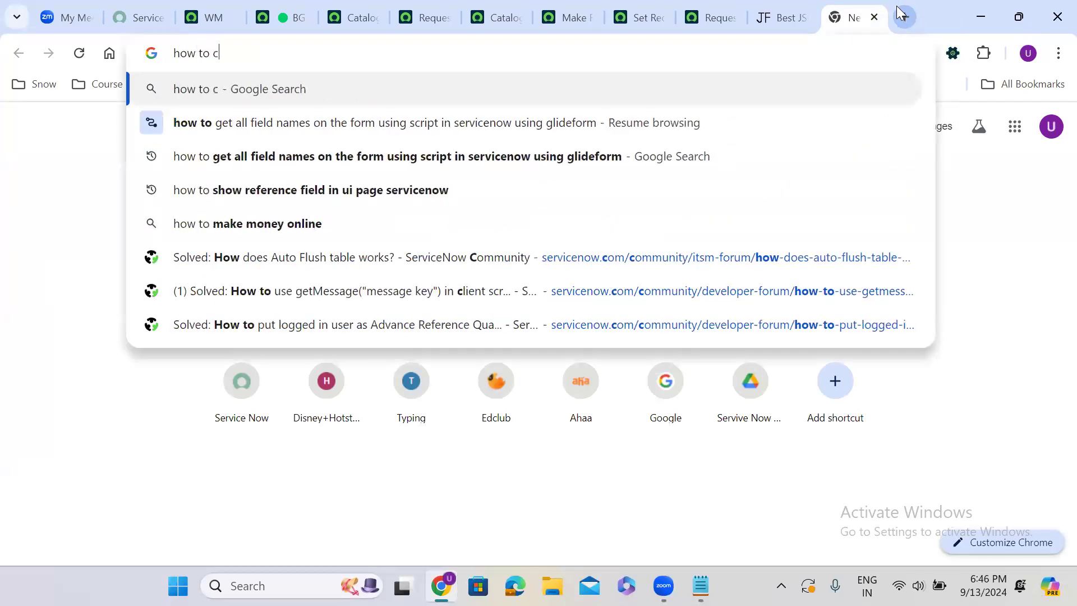
pyautogui.write('lear')
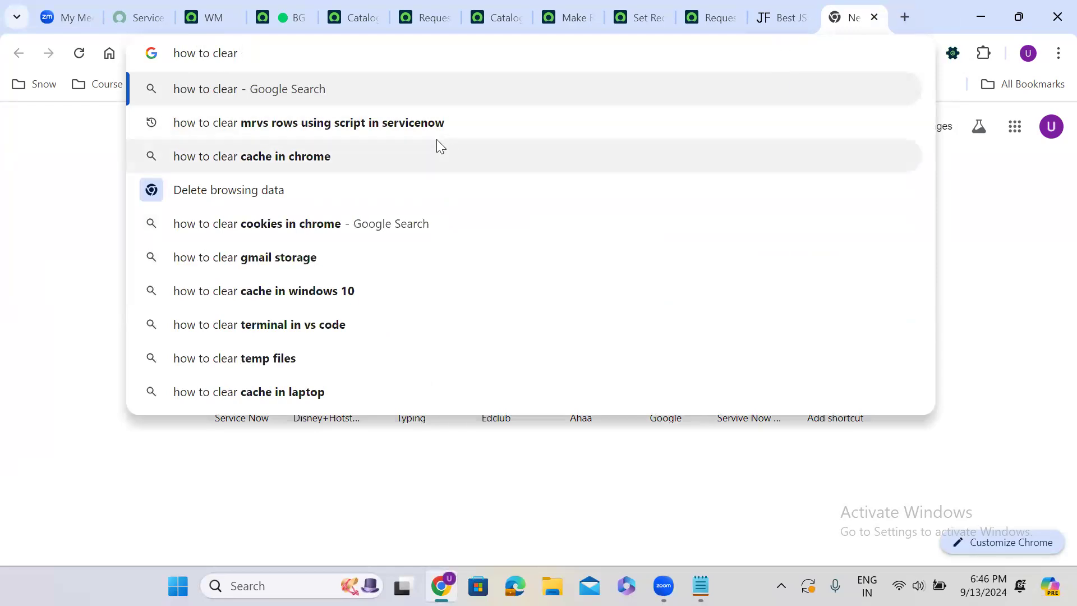
pyautogui.click(408, 127)
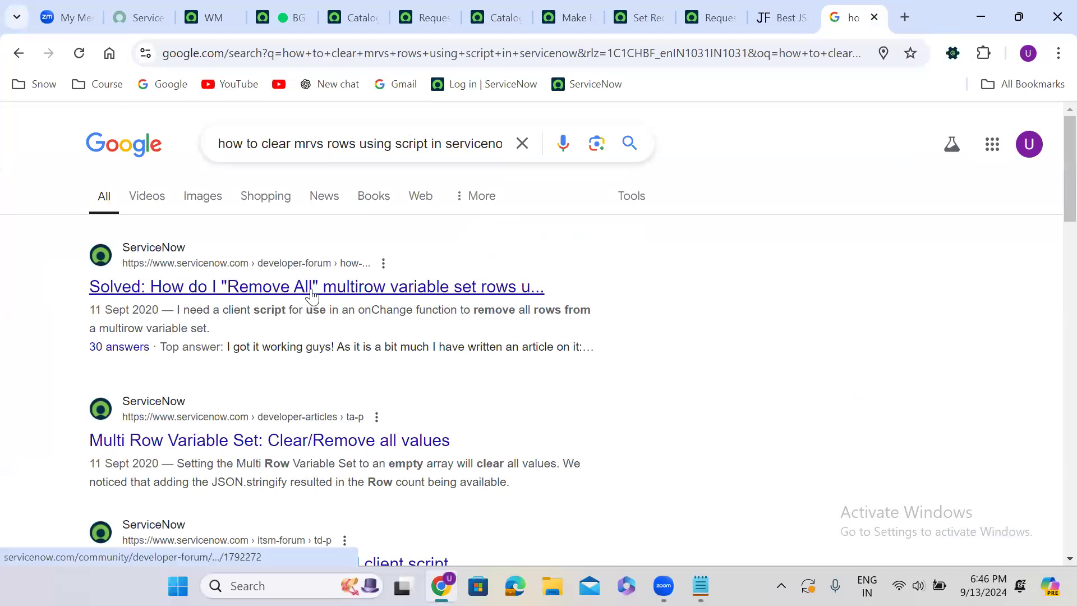
# Open the "Clear/Remove all values" article and the "Remove All" forum result in separate browser tabs and switch to the article
pyautogui.rightClick(297, 439)
pyautogui.click(359, 269)
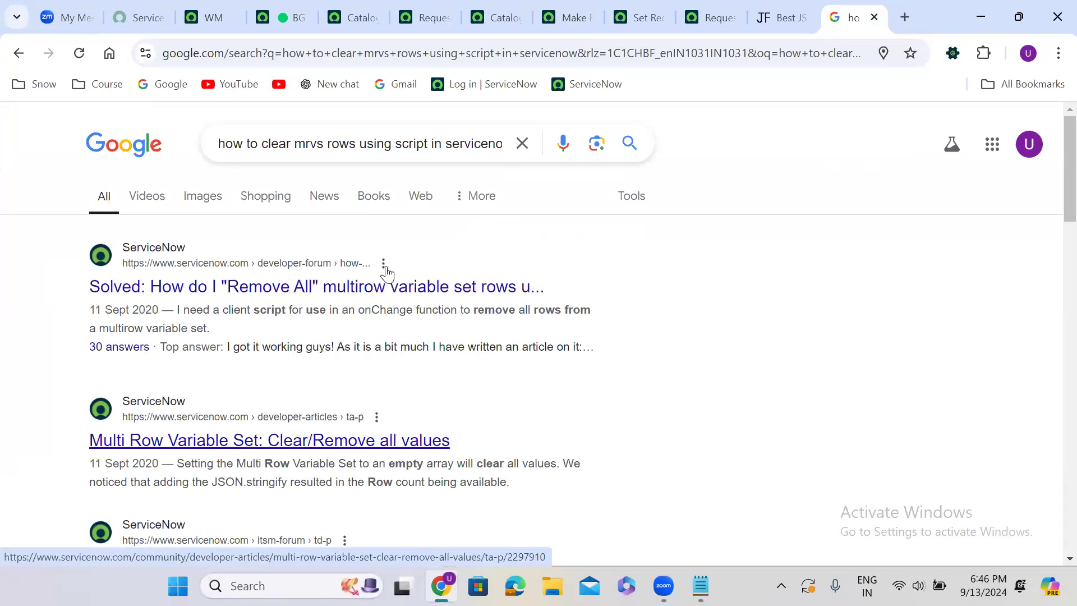
pyautogui.rightClick(276, 297)
pyautogui.click(338, 305)
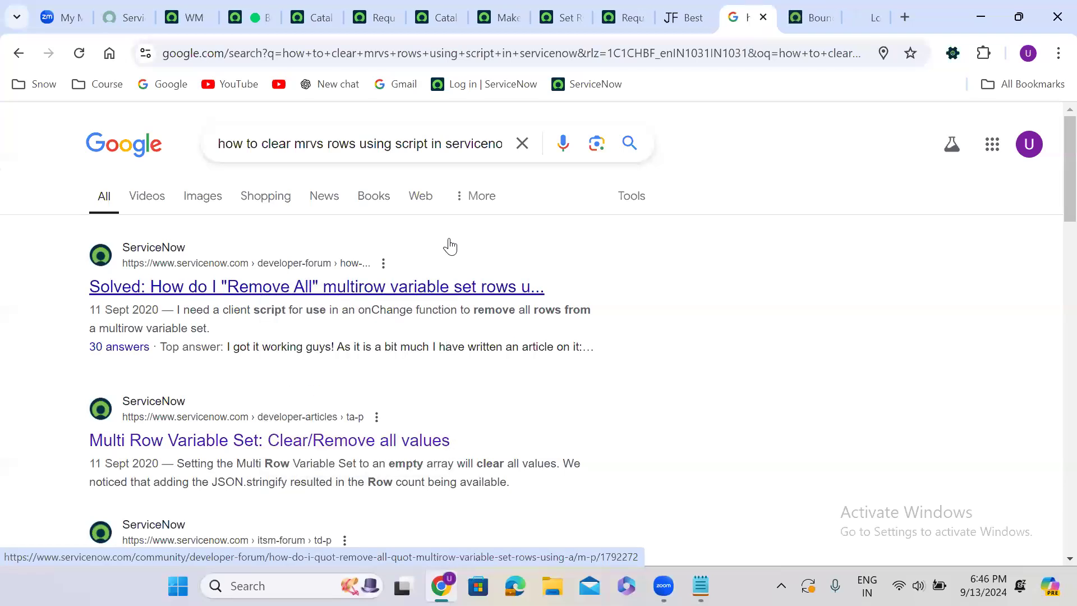
pyautogui.hotkey('ctrl', 'Tab')
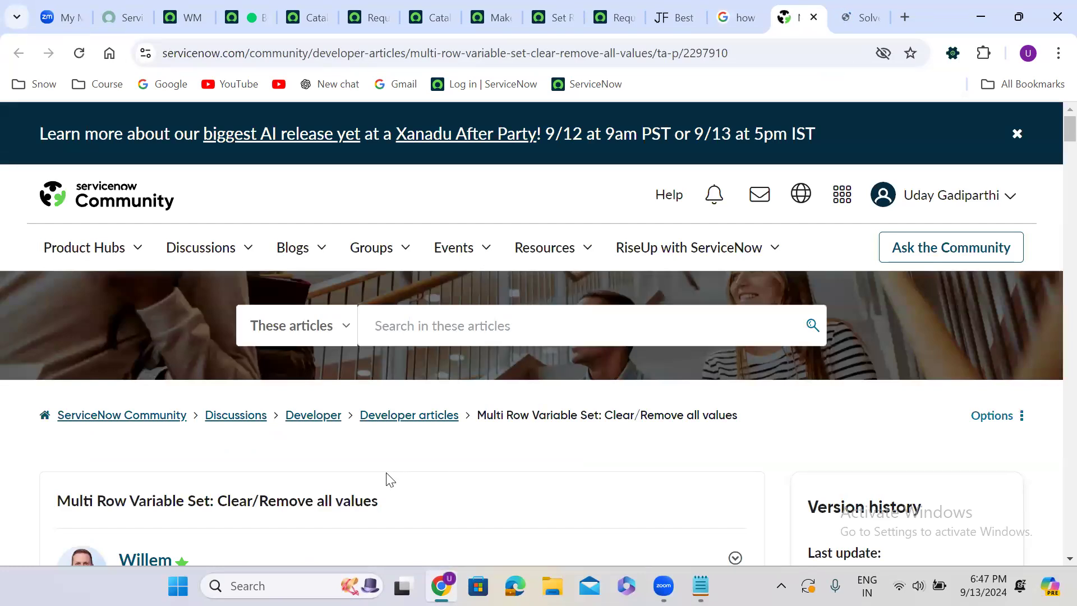
# Examine how the article's onChange catalog client script uses JSON.stringify in its setValue call
pyautogui.scroll(-10, 391, 480)
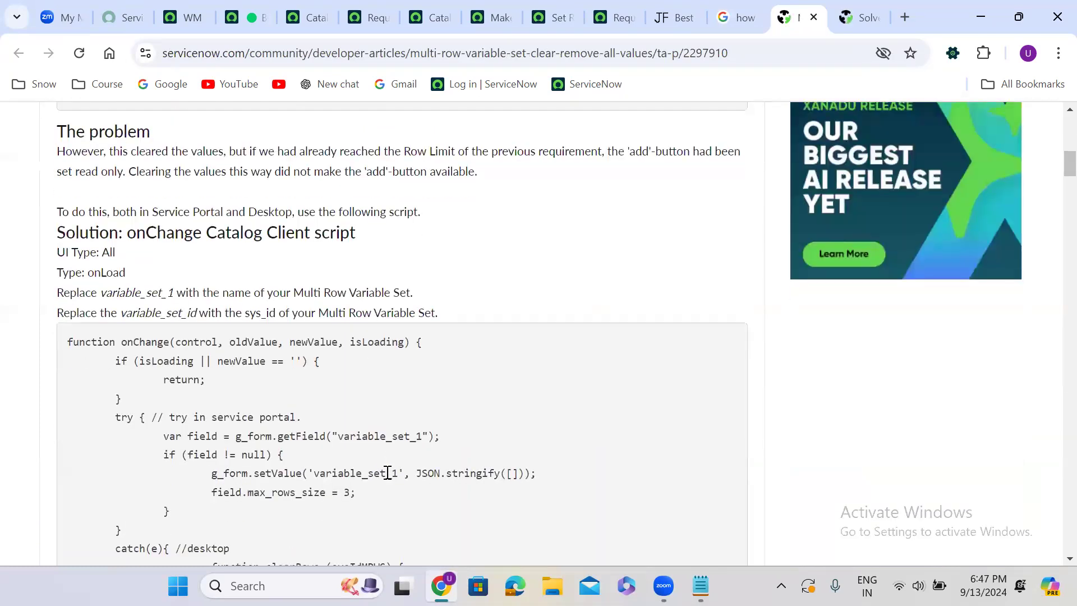
pyautogui.scroll(-3, 388, 473)
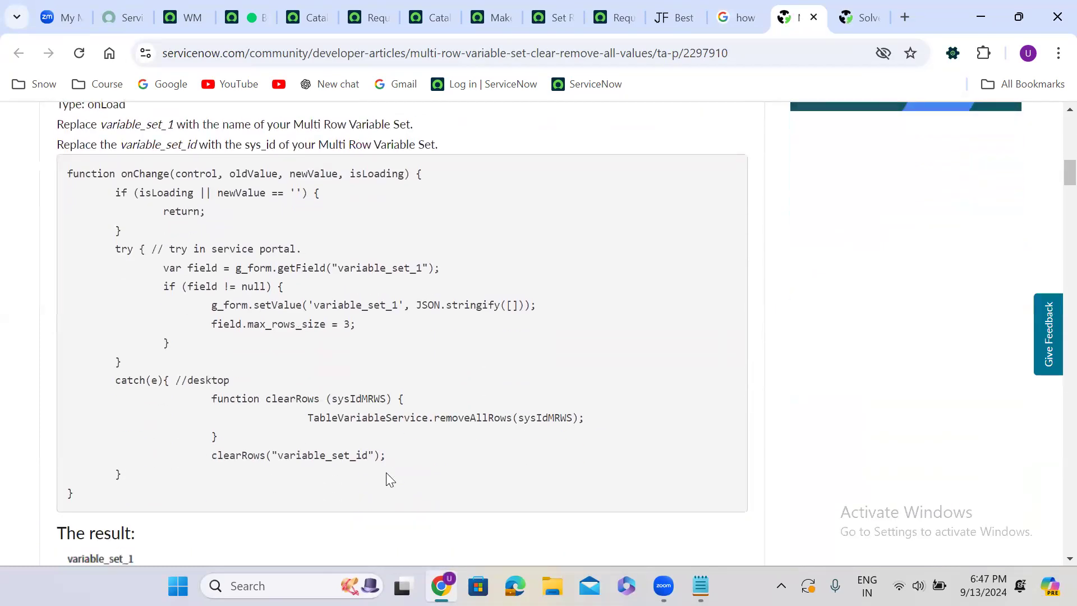
pyautogui.doubleClick(461, 306)
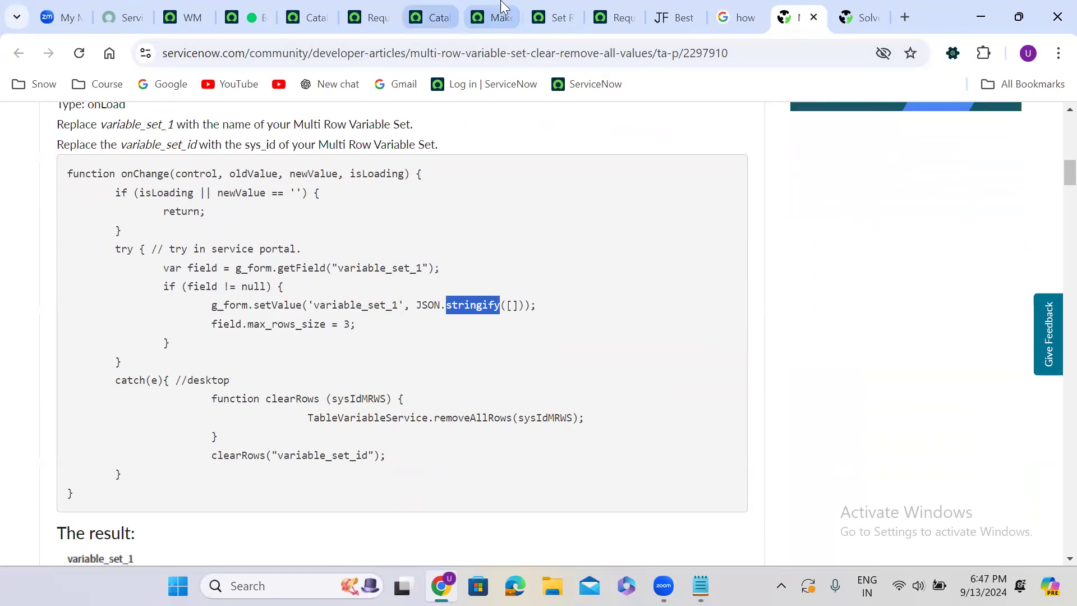
# On the order page, change the setValue call's second argument to JSON.stringify([ ]), run the code, and close the JavaScript Executor
pyautogui.click(611, 17)
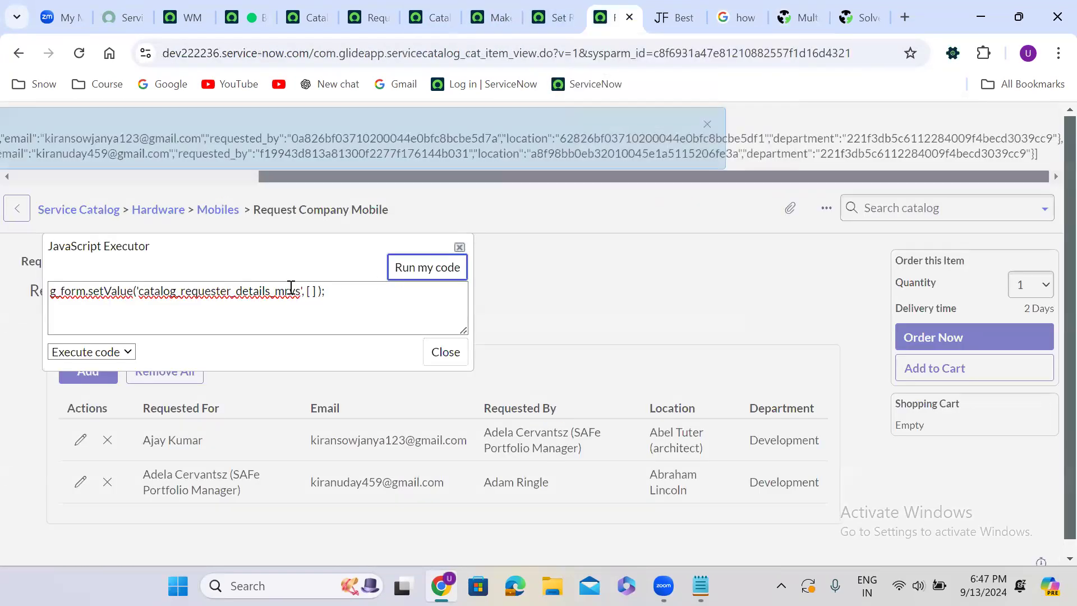
pyautogui.click(308, 293)
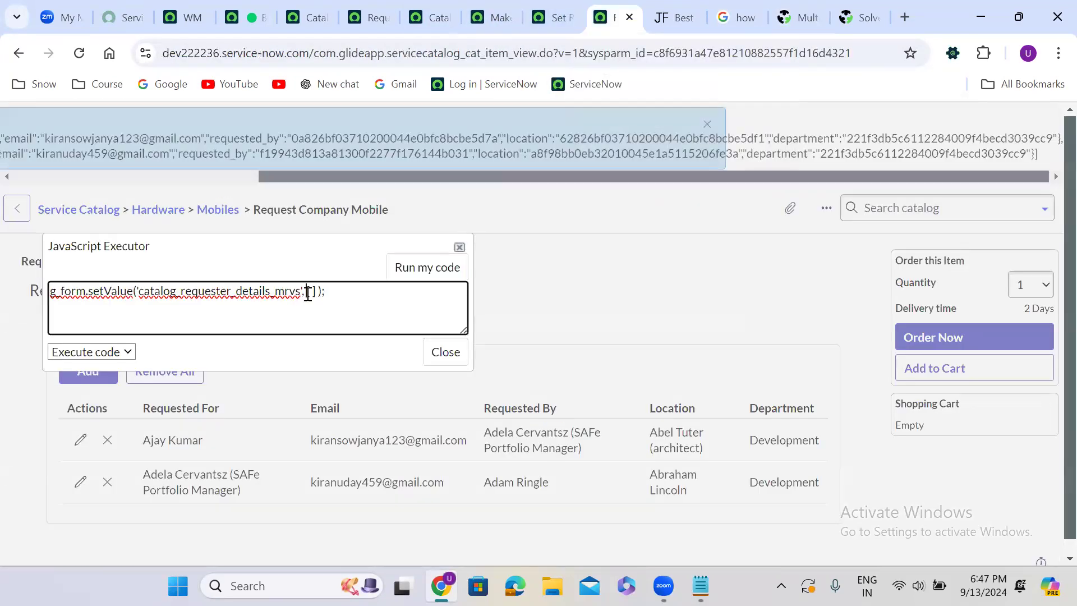
pyautogui.write('JSON.stringify(')
pyautogui.click(307, 292)
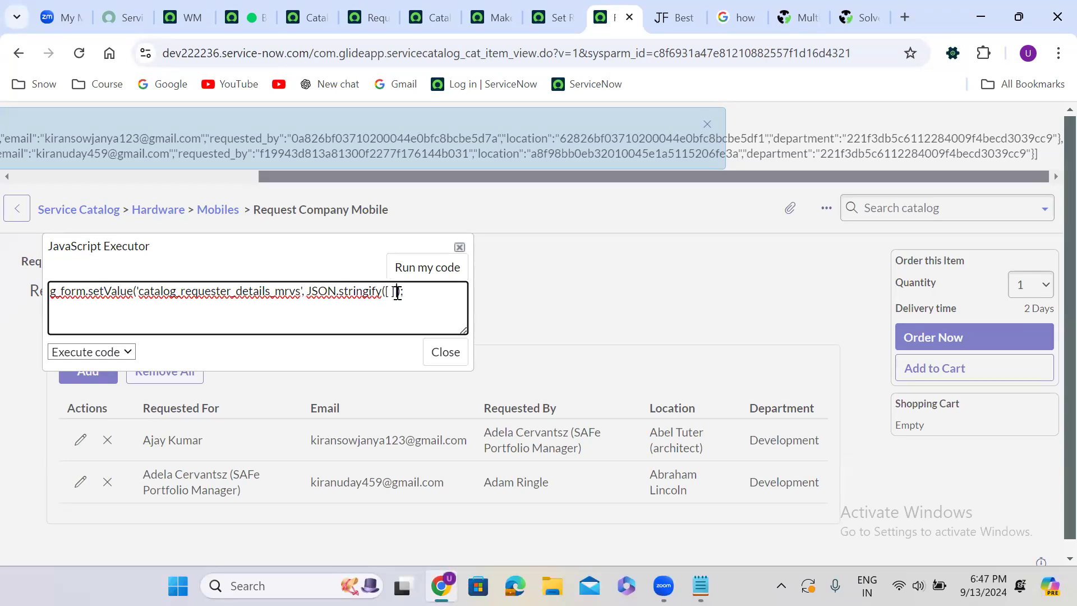
pyautogui.write(')')
pyautogui.click(423, 270)
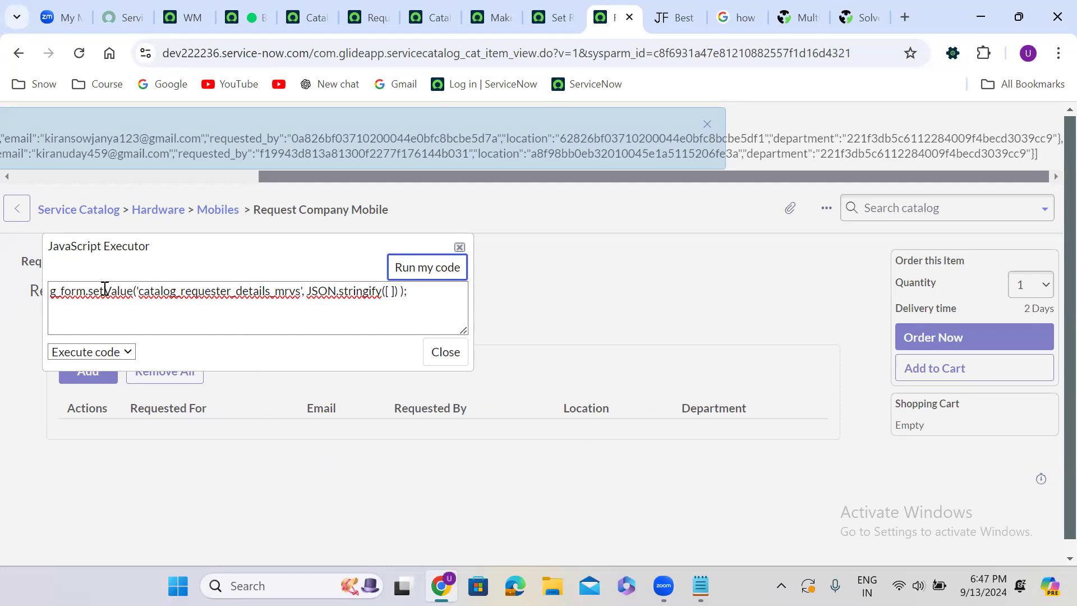
pyautogui.doubleClick(171, 290)
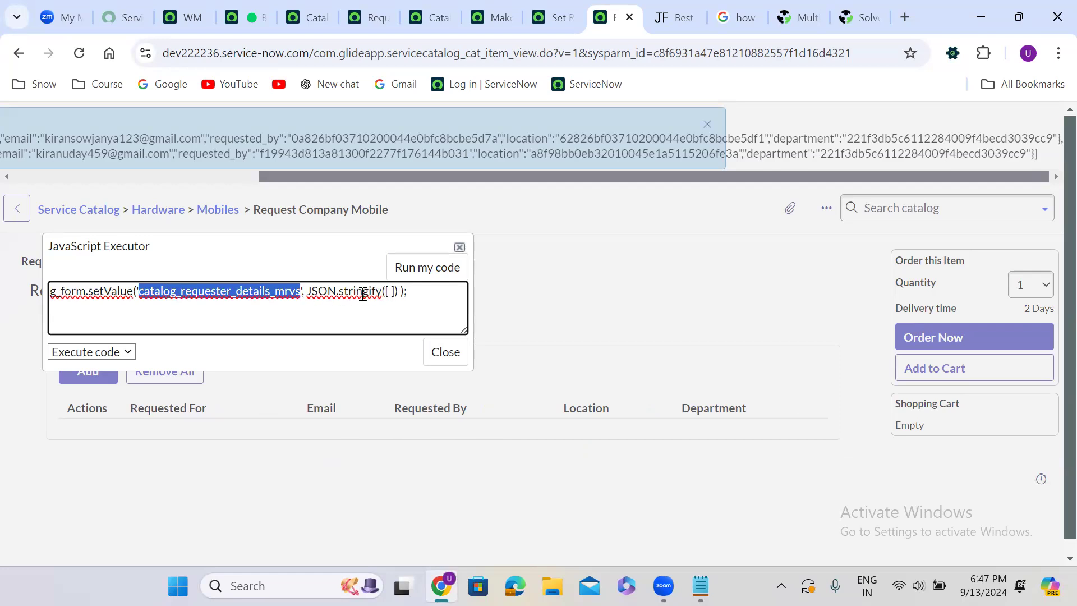
pyautogui.click(443, 359)
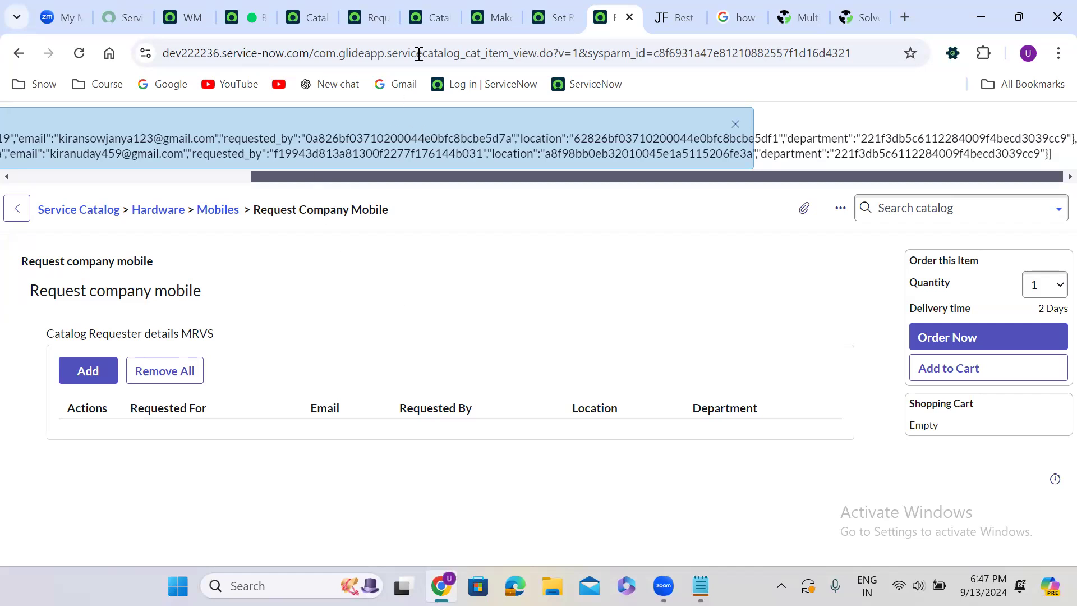
# Review the Variables and Variable Sets related lists on the Request Company Mobile catalog item record
pyautogui.click(312, 9)
pyautogui.click(348, 21)
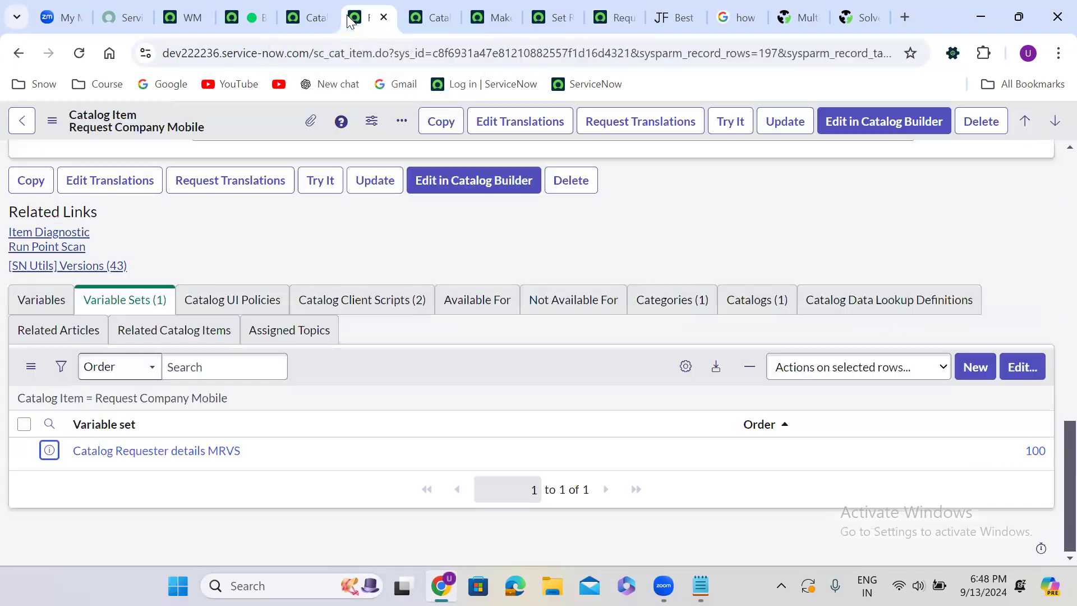
pyautogui.click(56, 301)
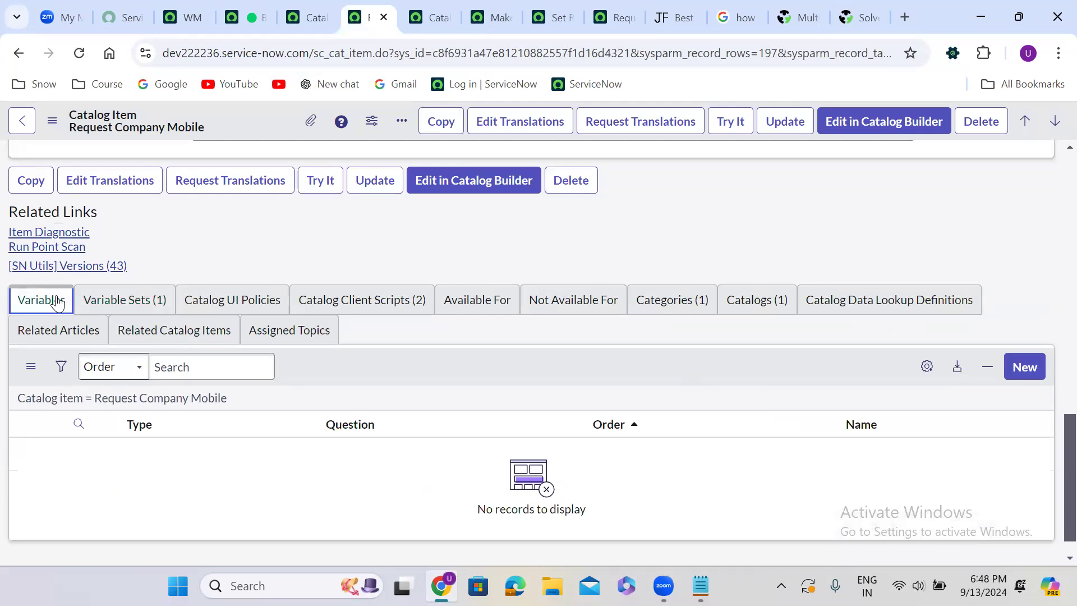
pyautogui.click(146, 300)
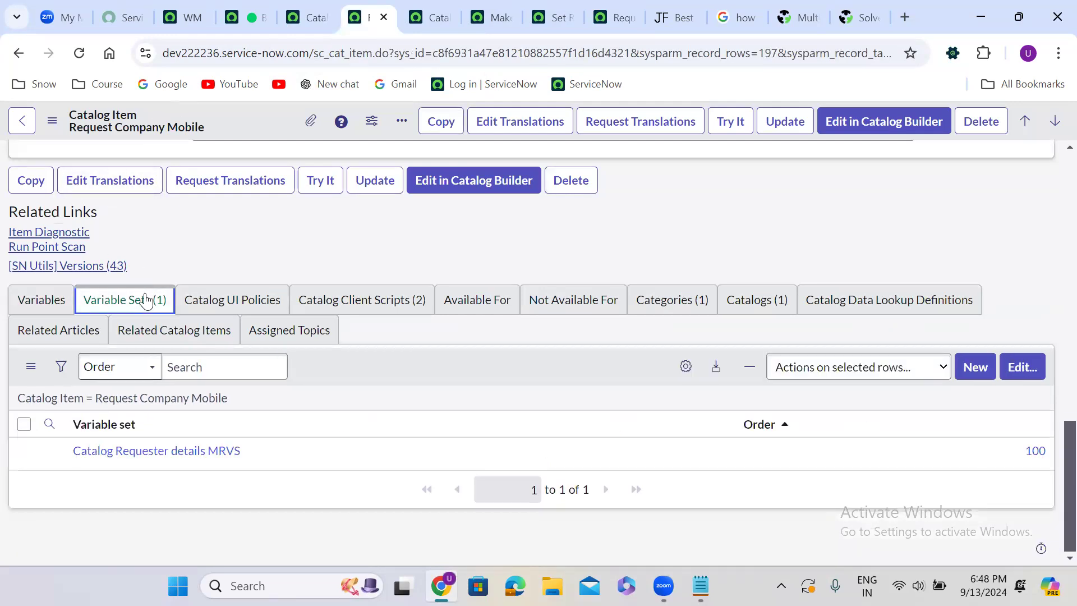
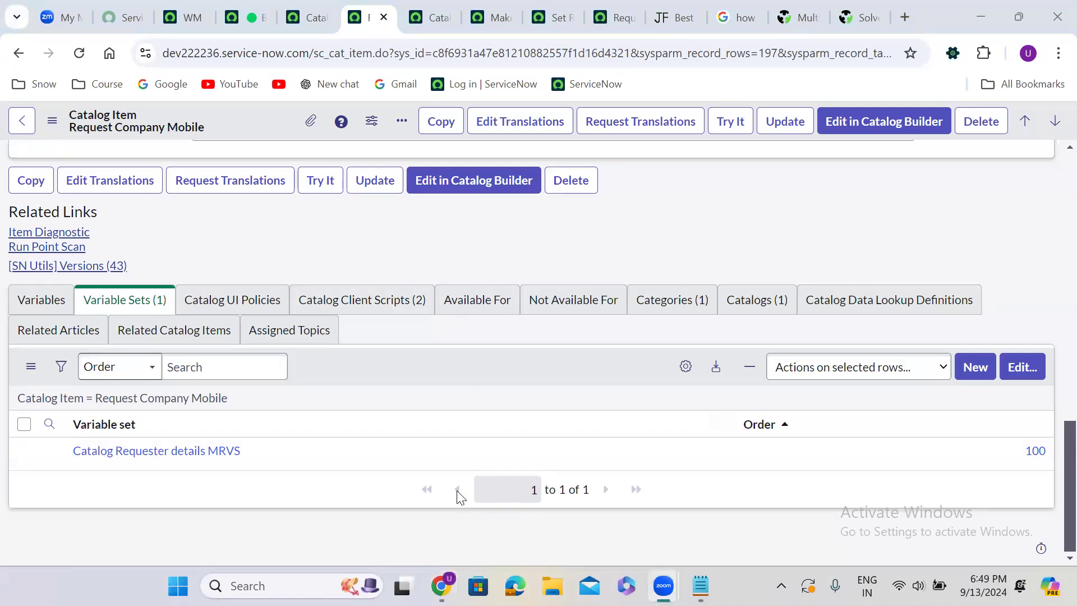
# Compare the Available For and Not Available For related lists, and start a new user criteria record from Available For
pyautogui.click(475, 303)
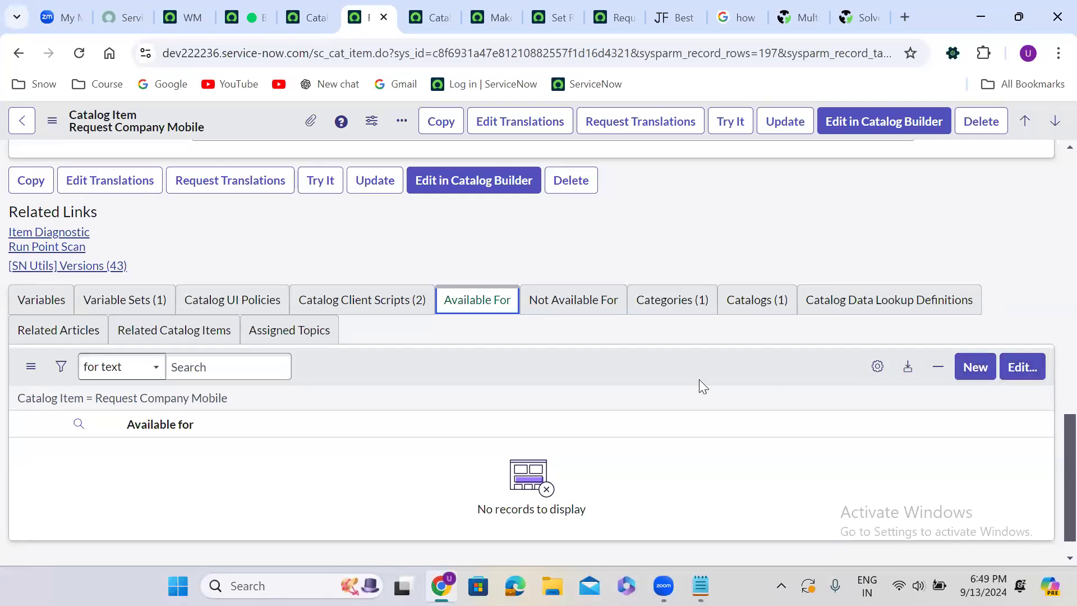
pyautogui.click(484, 364)
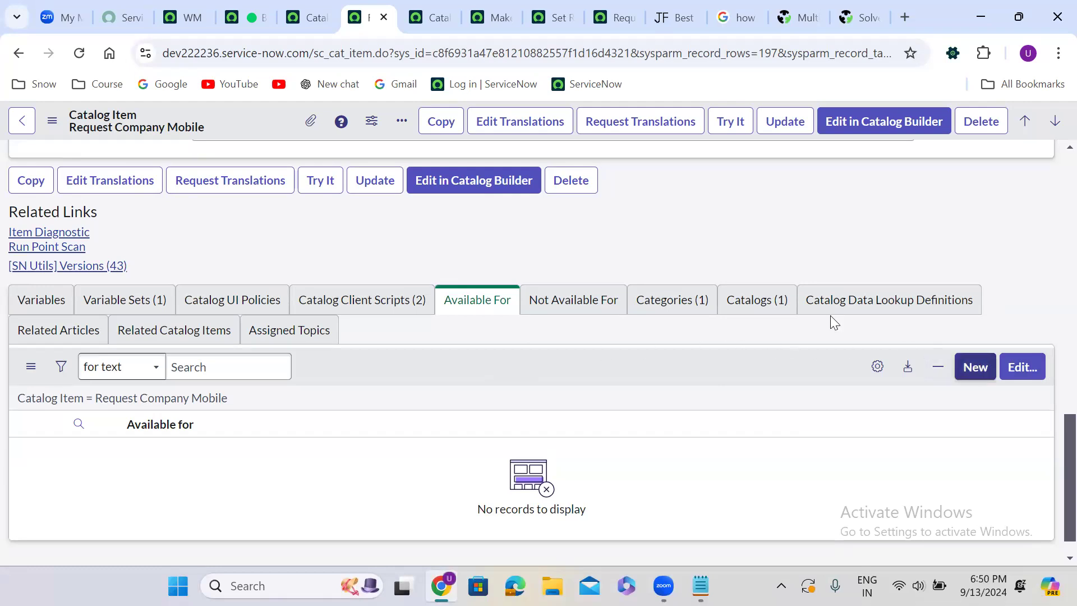
pyautogui.click(481, 294)
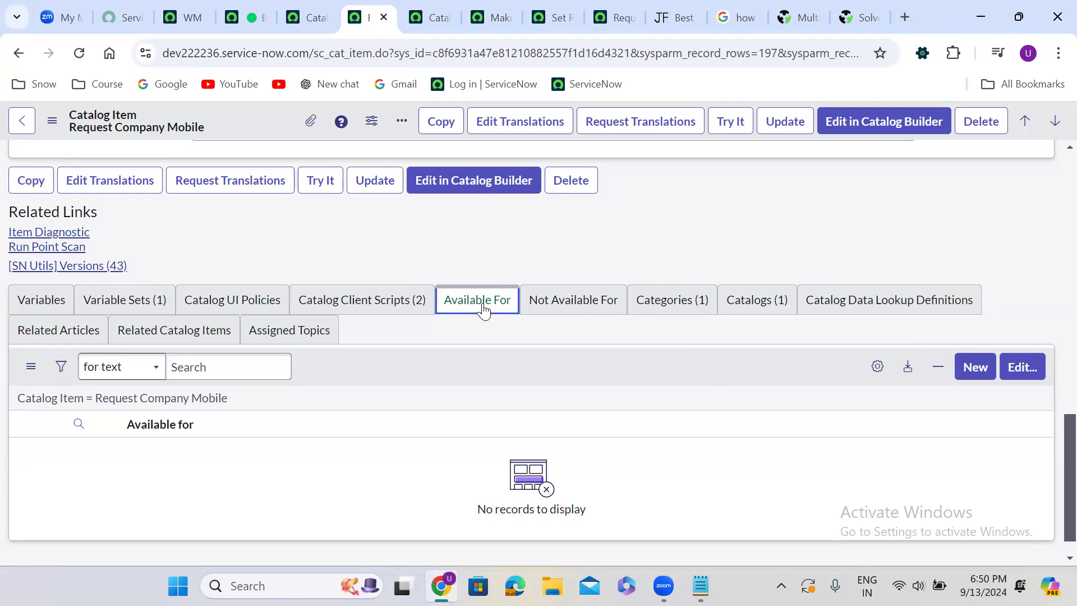
pyautogui.click(552, 296)
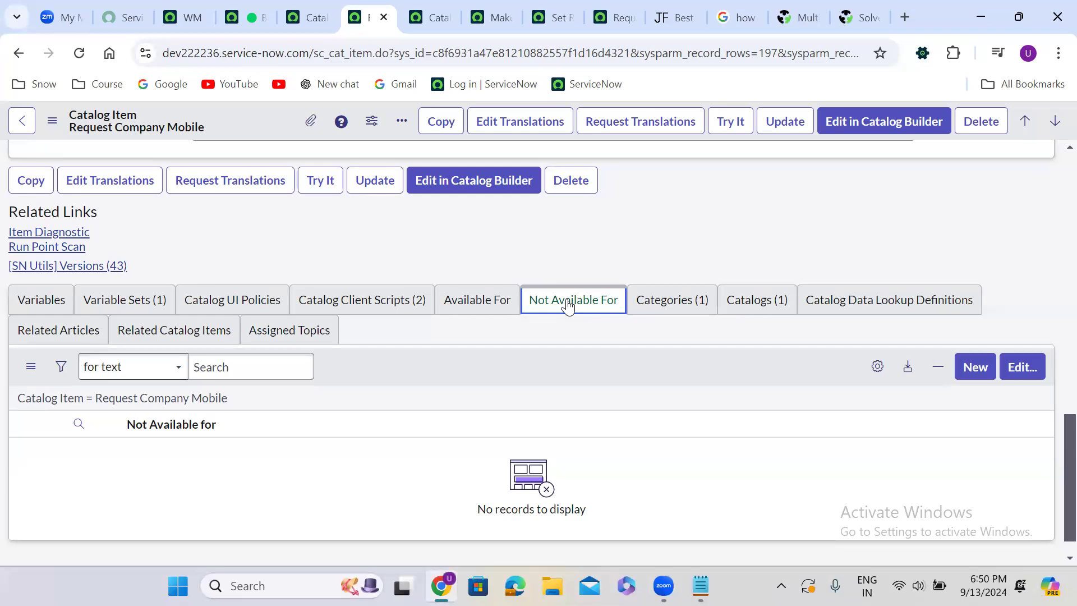
pyautogui.click(500, 300)
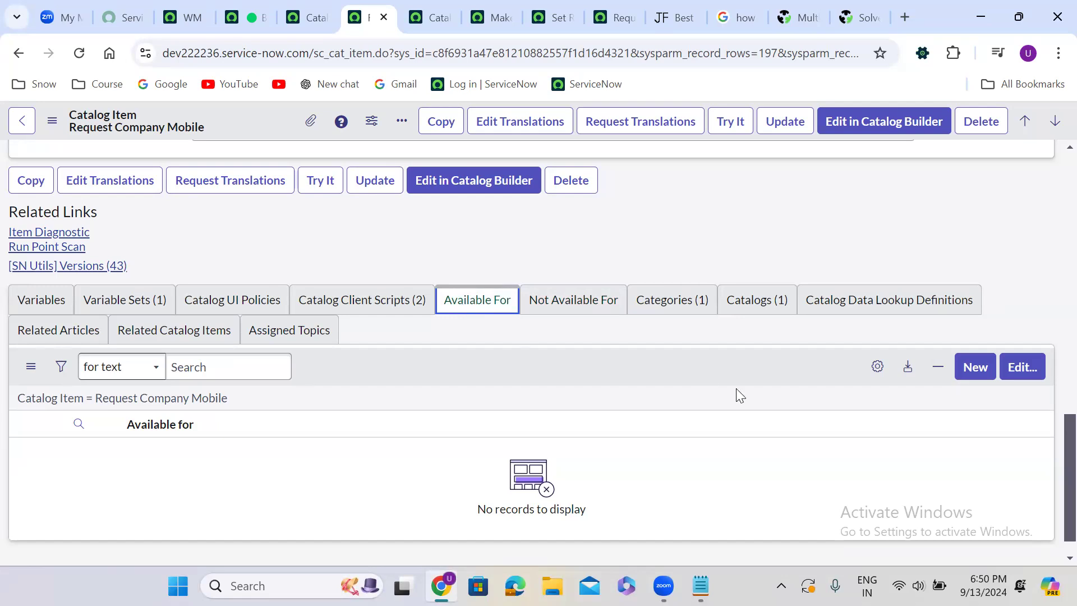
pyautogui.click(973, 366)
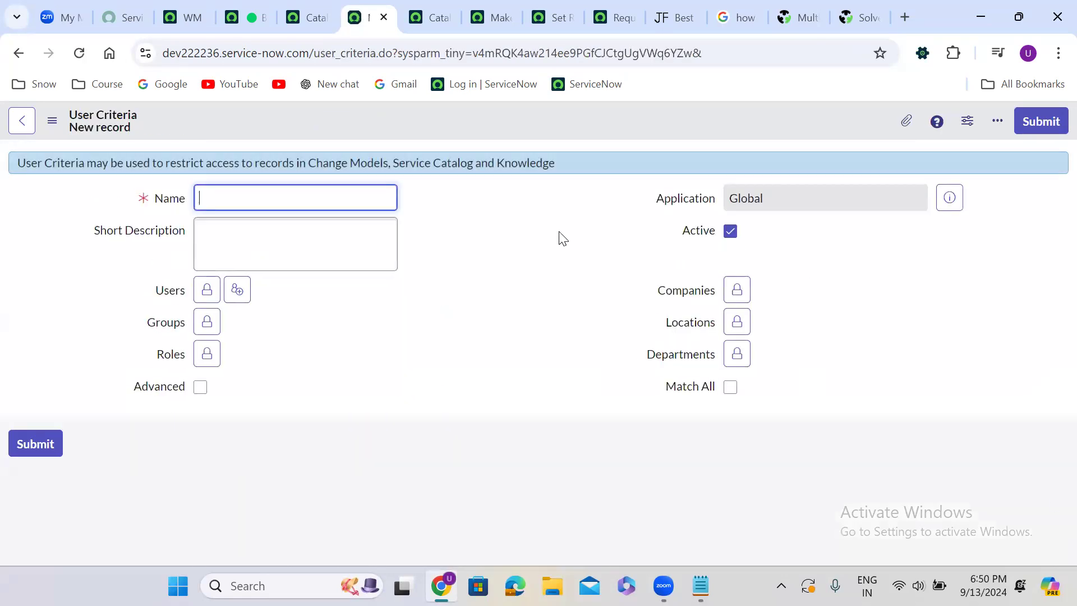
pyautogui.click(207, 321)
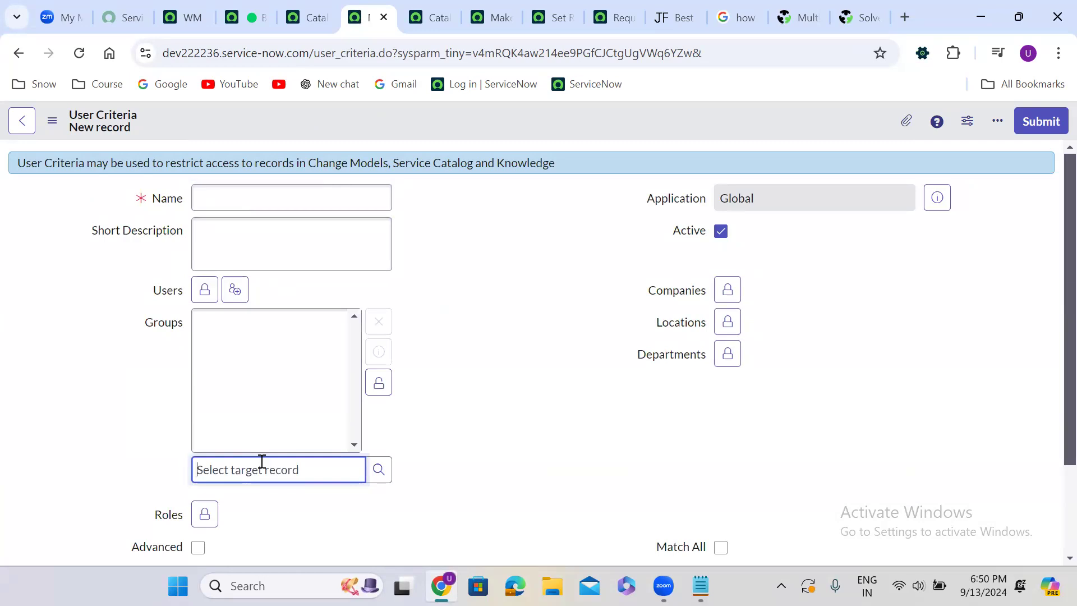
pyautogui.write('mouni')
pyautogui.doubleClick(284, 467)
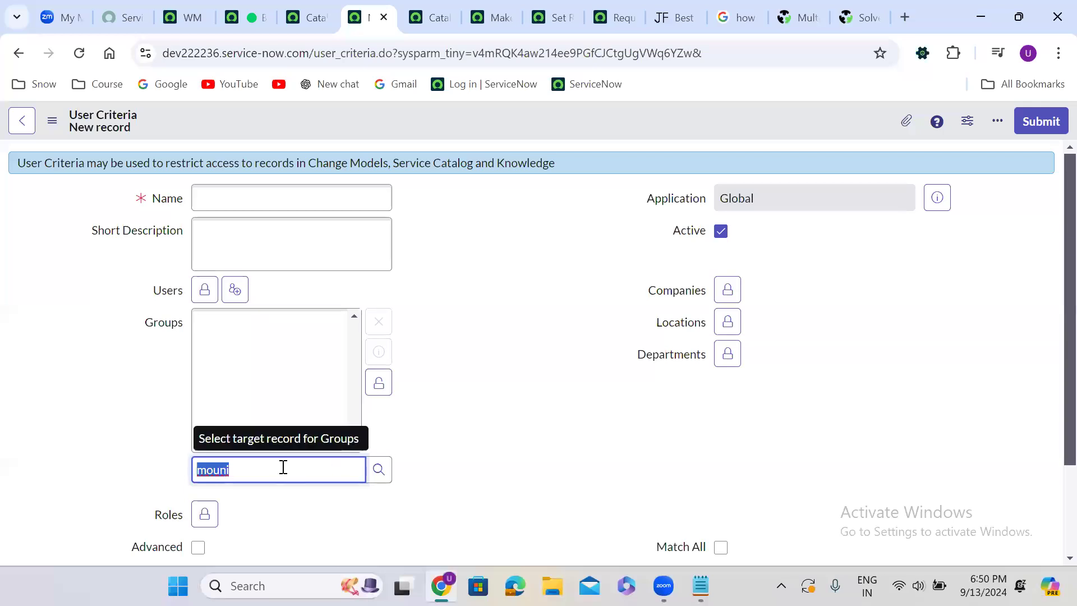
pyautogui.press('BackSpace')
pyautogui.click(387, 390)
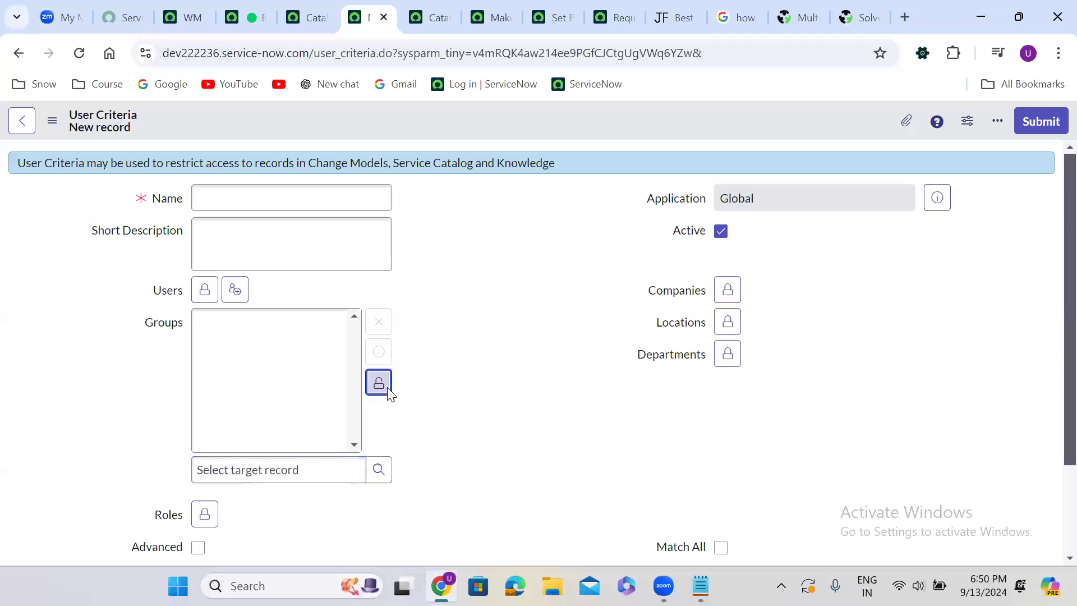
# Add the intended user to the new criteria's Users field and lock the field
pyautogui.click(207, 292)
pyautogui.write('mounika')
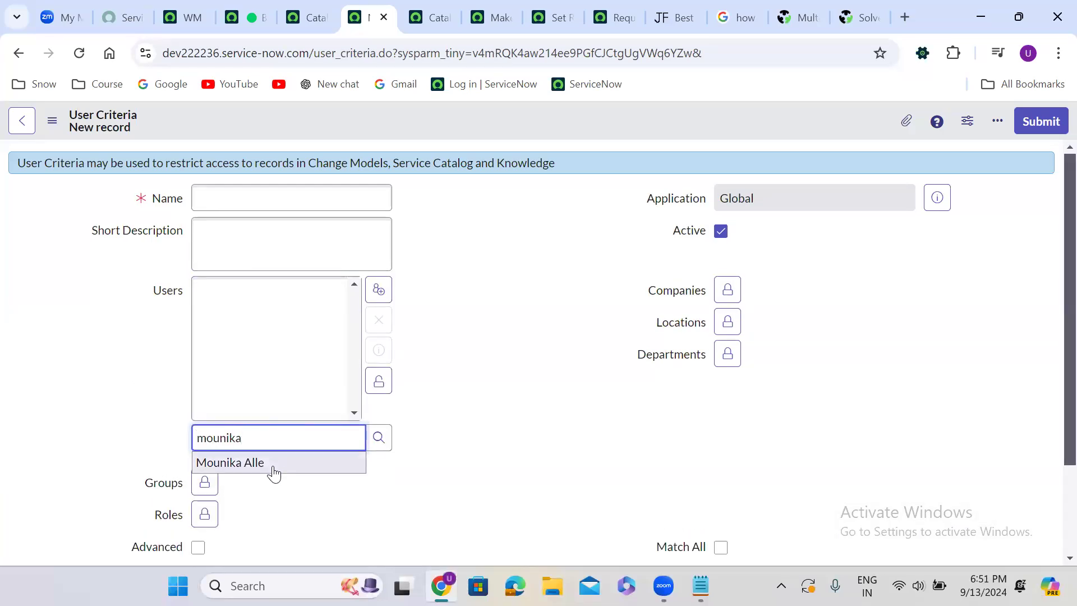
pyautogui.click(269, 471)
pyautogui.click(379, 383)
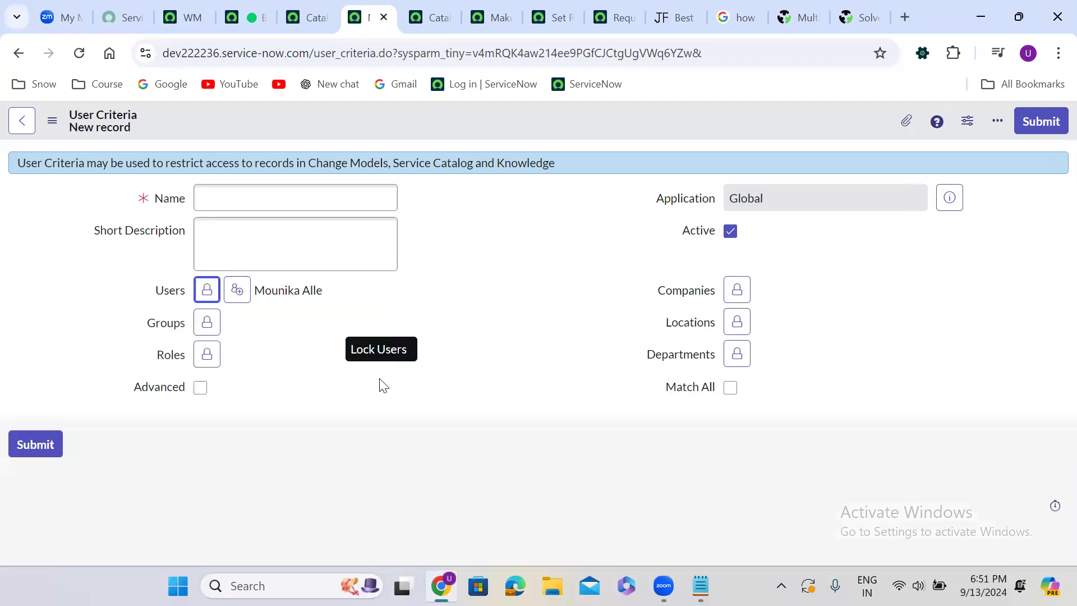
# Name the user criteria as being only for the selected user, using that user's first name
pyautogui.click(241, 197)
pyautogui.write('Only fo')
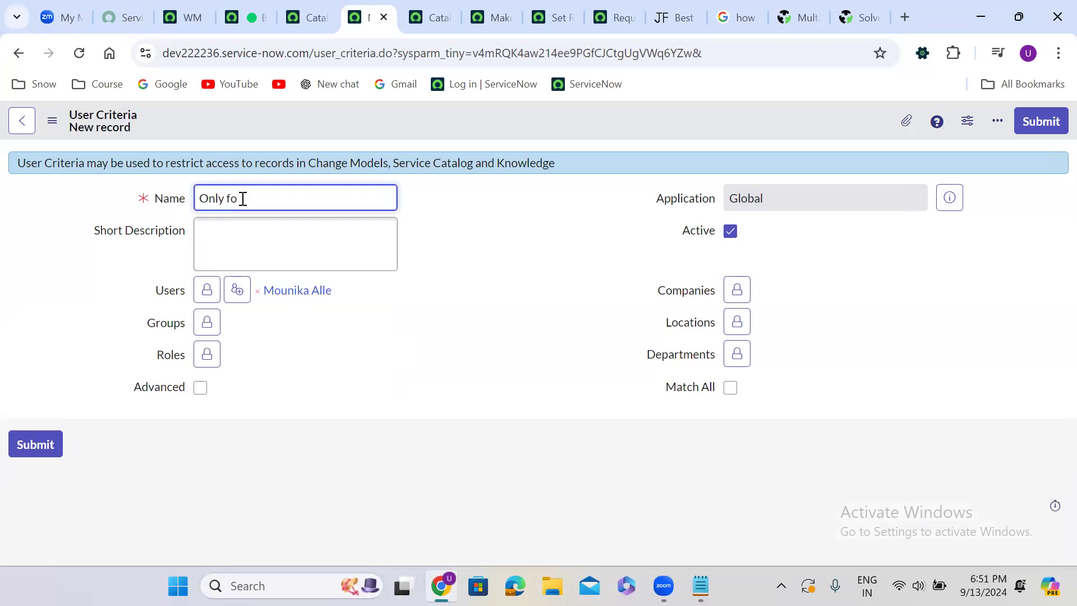
pyautogui.write('r Mounika User')
pyautogui.click(398, 259)
pyautogui.click(441, 263)
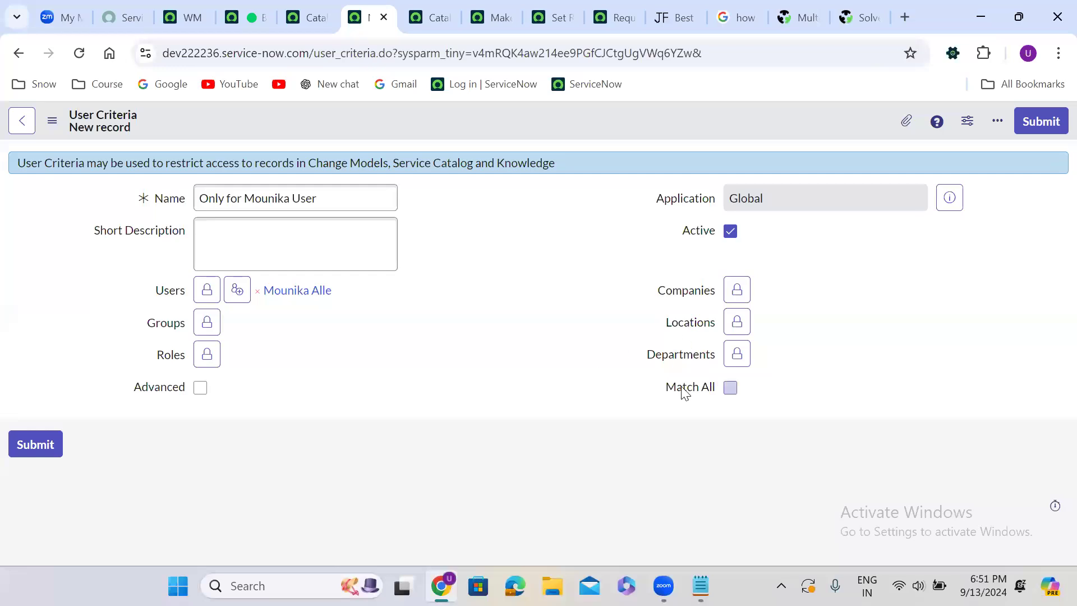
# Add the Application Development group to the criteria's Groups and turn on Match All
pyautogui.click(208, 330)
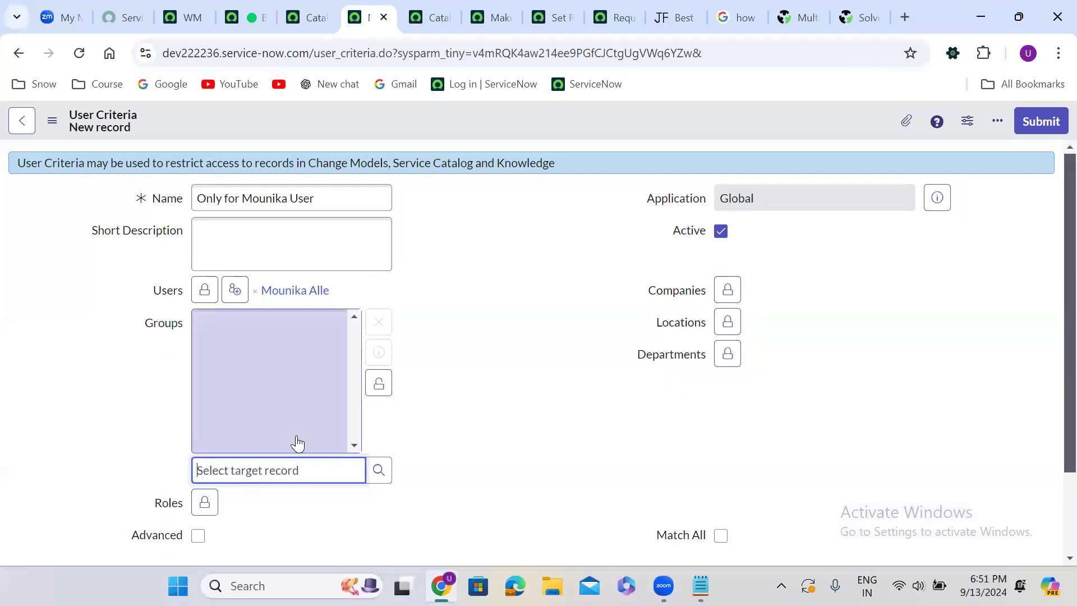
pyautogui.write('app')
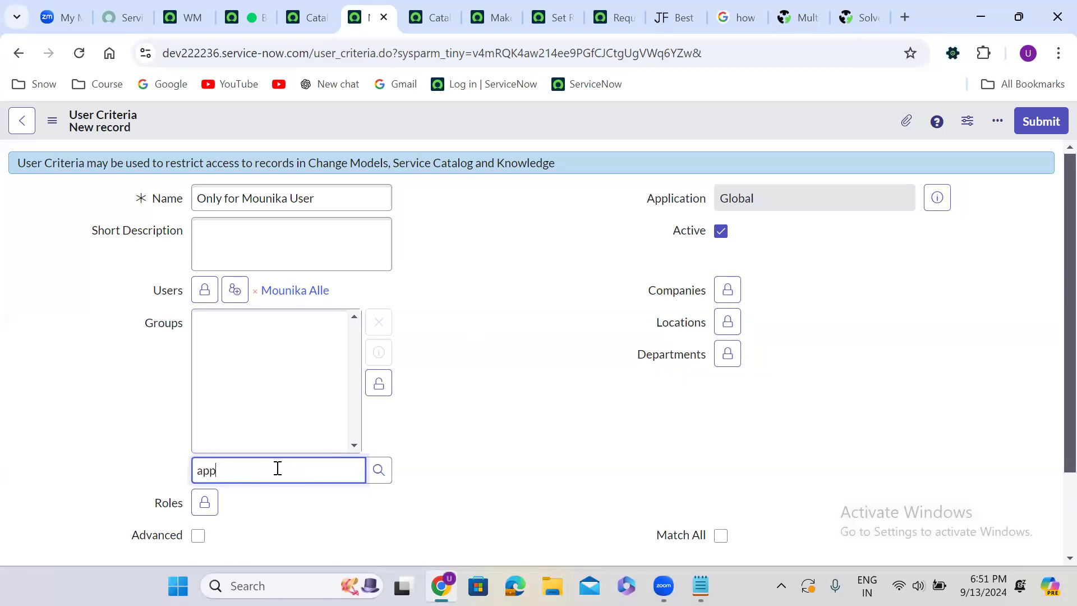
pyautogui.click(294, 556)
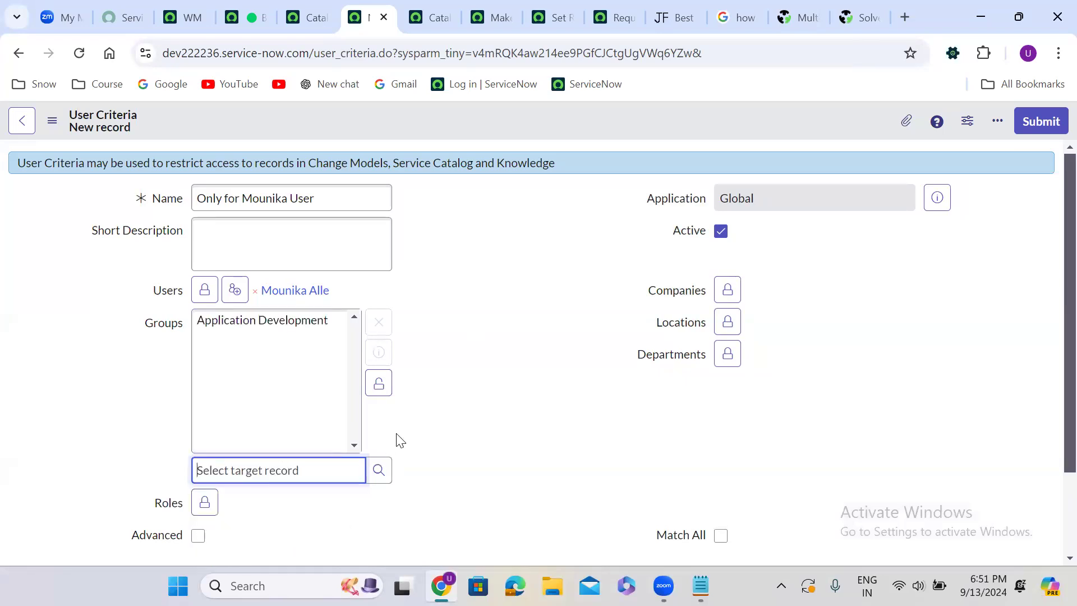
pyautogui.click(378, 390)
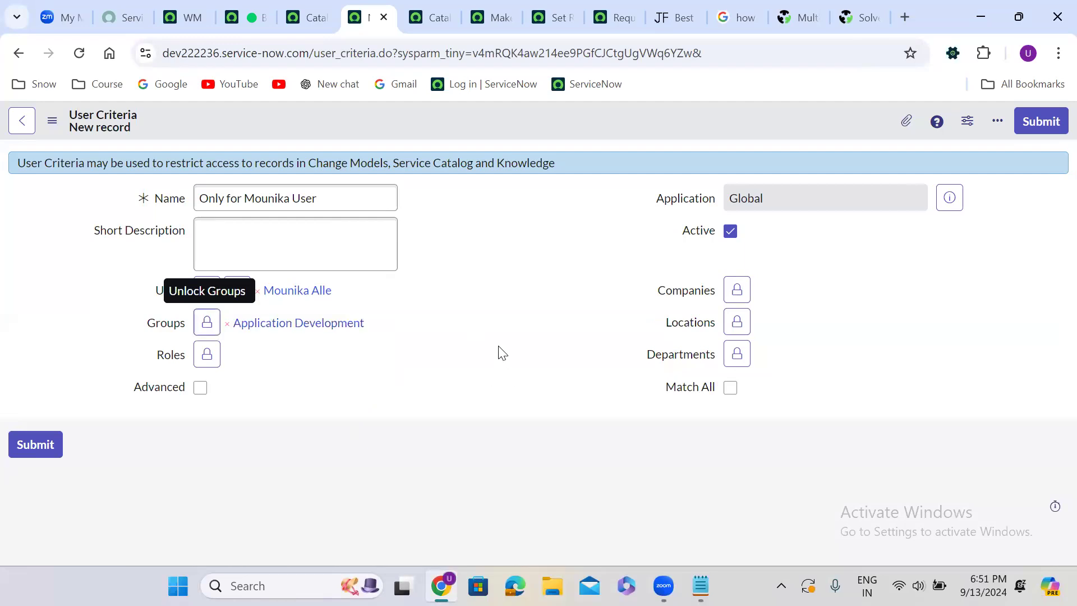
pyautogui.click(732, 392)
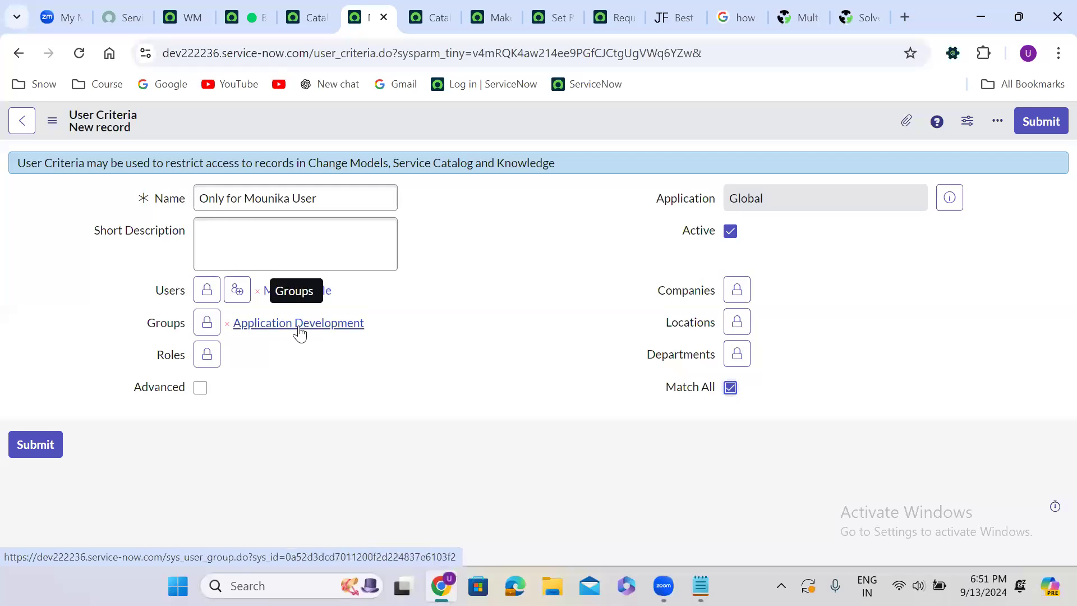
# Add the admin role to the criteria's Roles field and lock the field
pyautogui.click(207, 353)
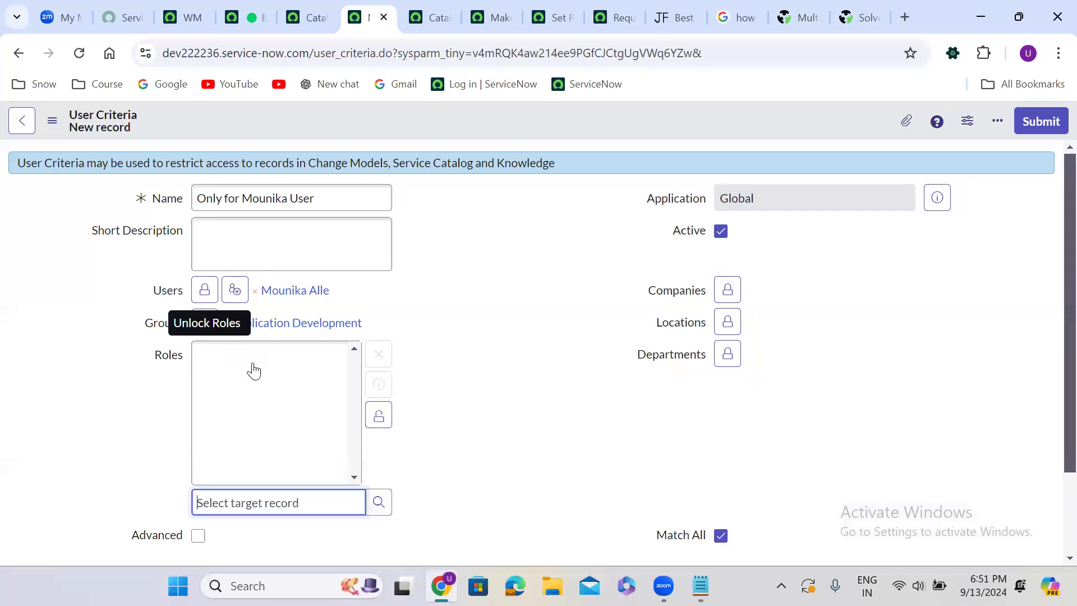
pyautogui.write('admin')
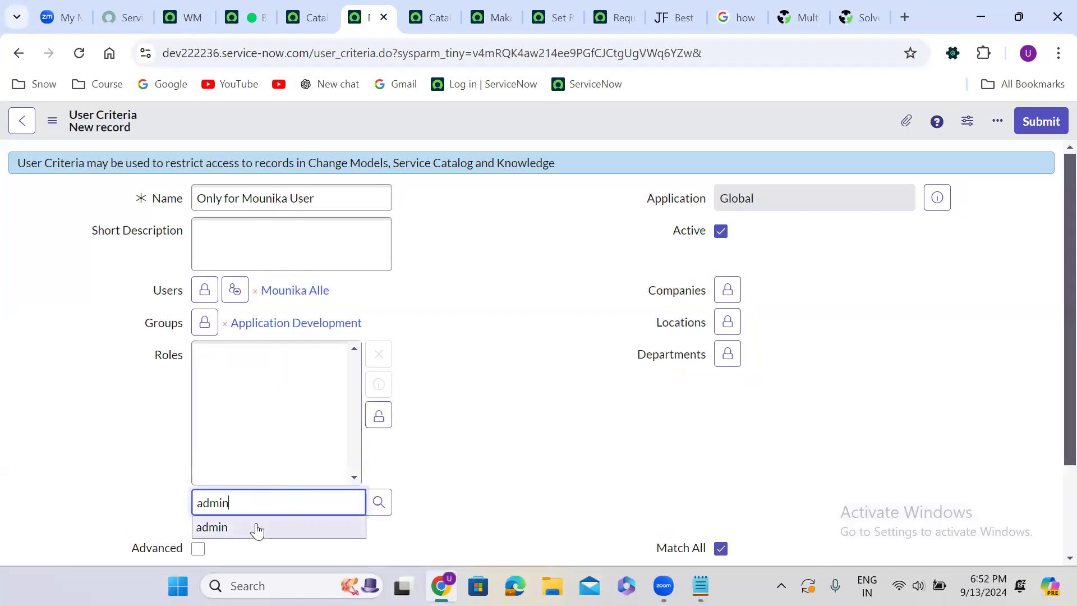
pyautogui.click(255, 526)
pyautogui.click(378, 416)
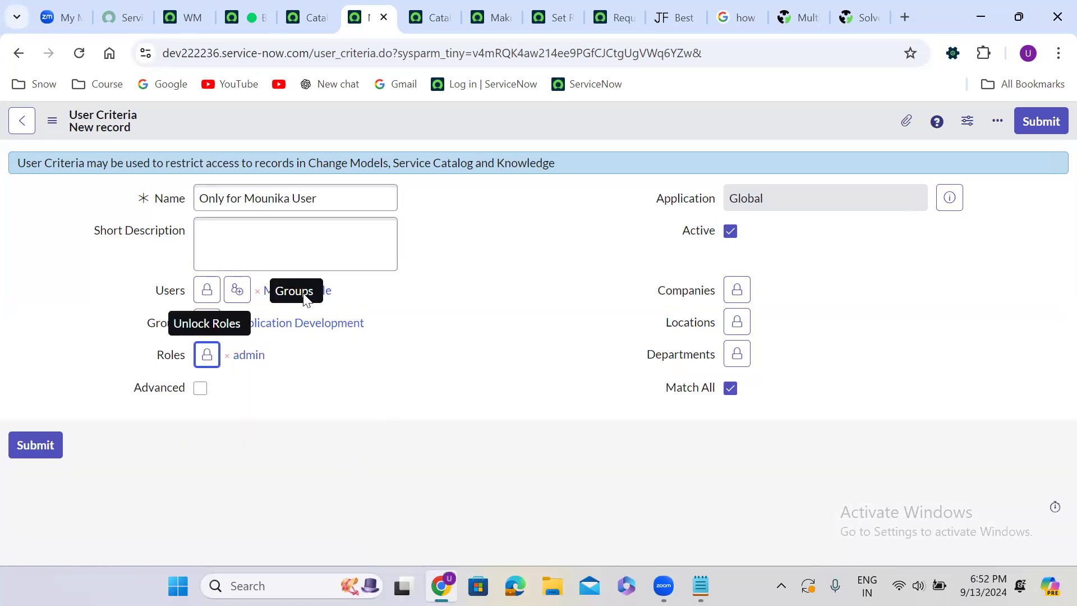
# Turn off Match All, submit the user criteria record, and return to the previous page
pyautogui.click(375, 288)
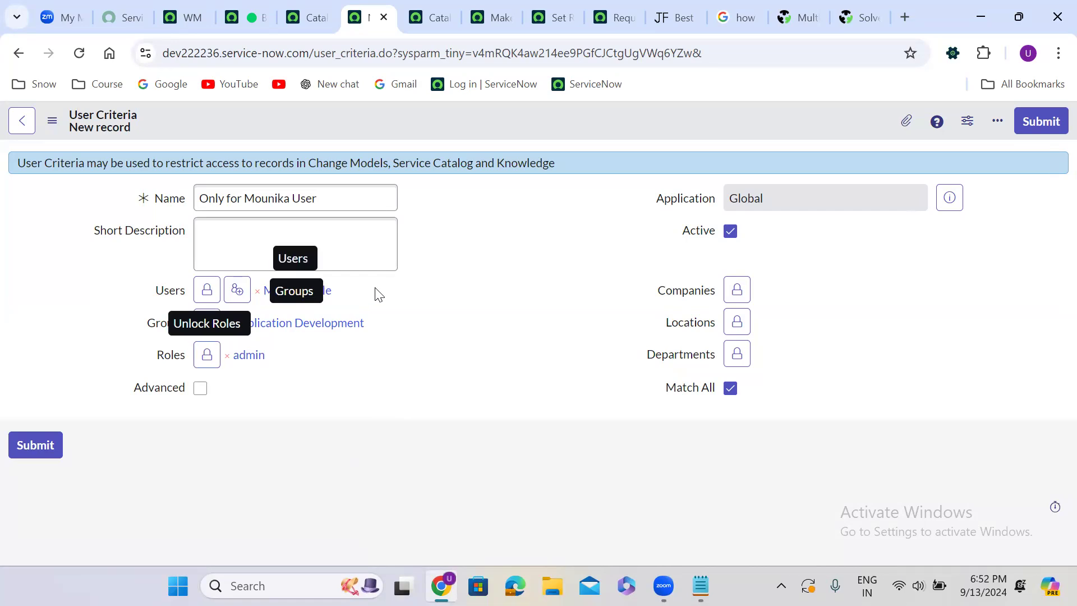
pyautogui.click(730, 389)
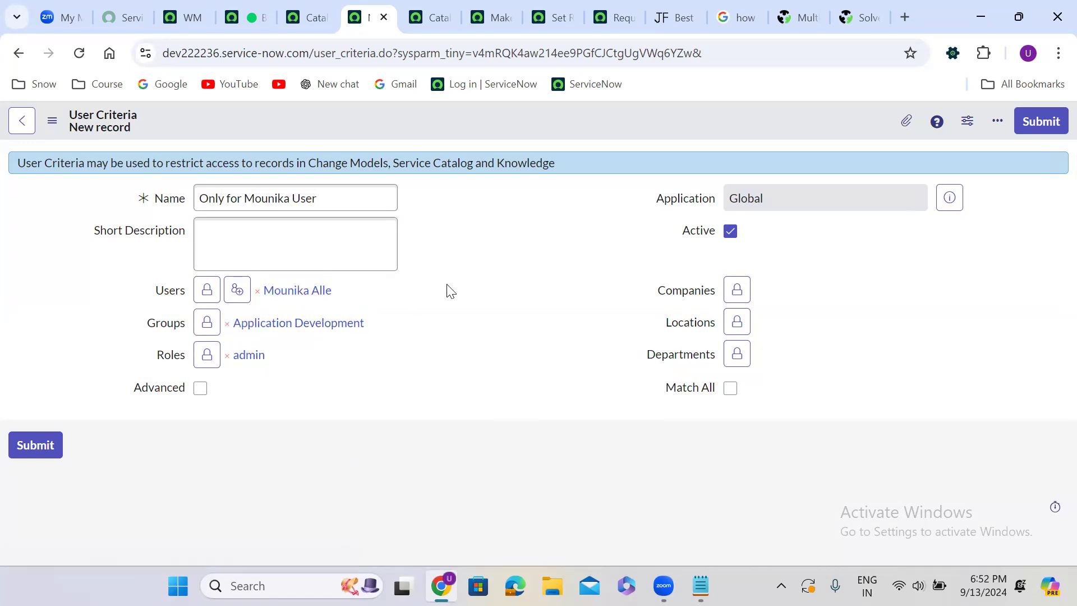
pyautogui.click(1043, 121)
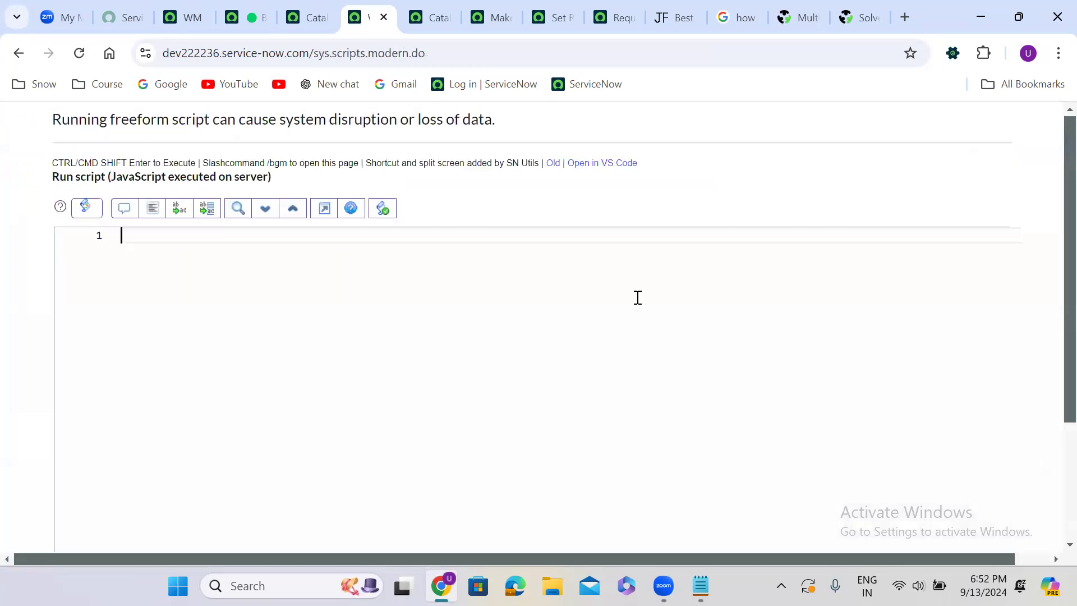
pyautogui.click(19, 53)
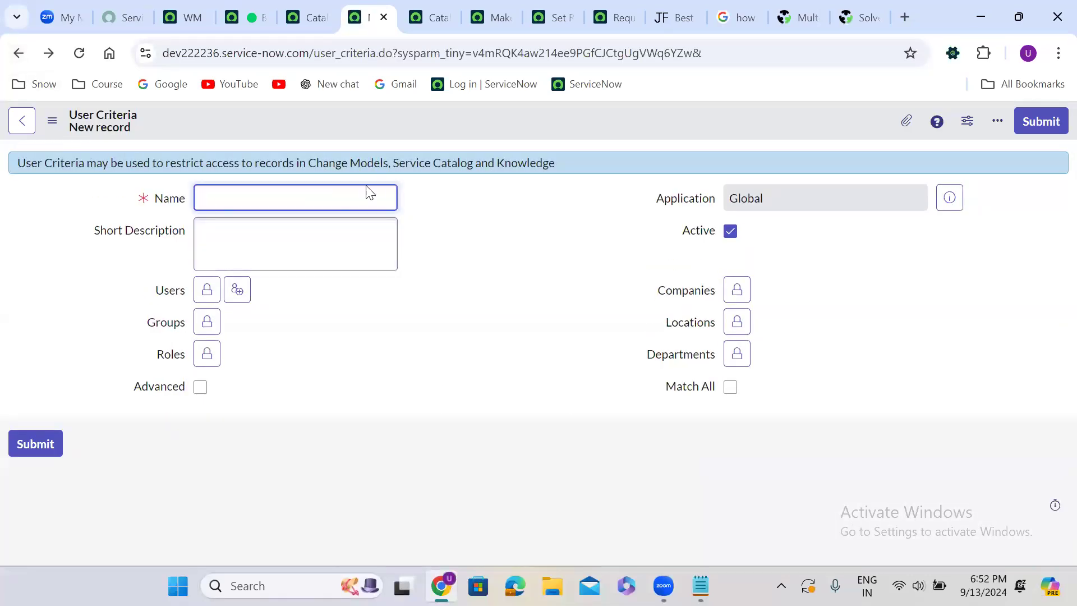
# In Notepad, add the line "User Criteria -- is used to restrict the catalog items and Knowledge Articles access." and return to the browser
pyautogui.click(701, 586)
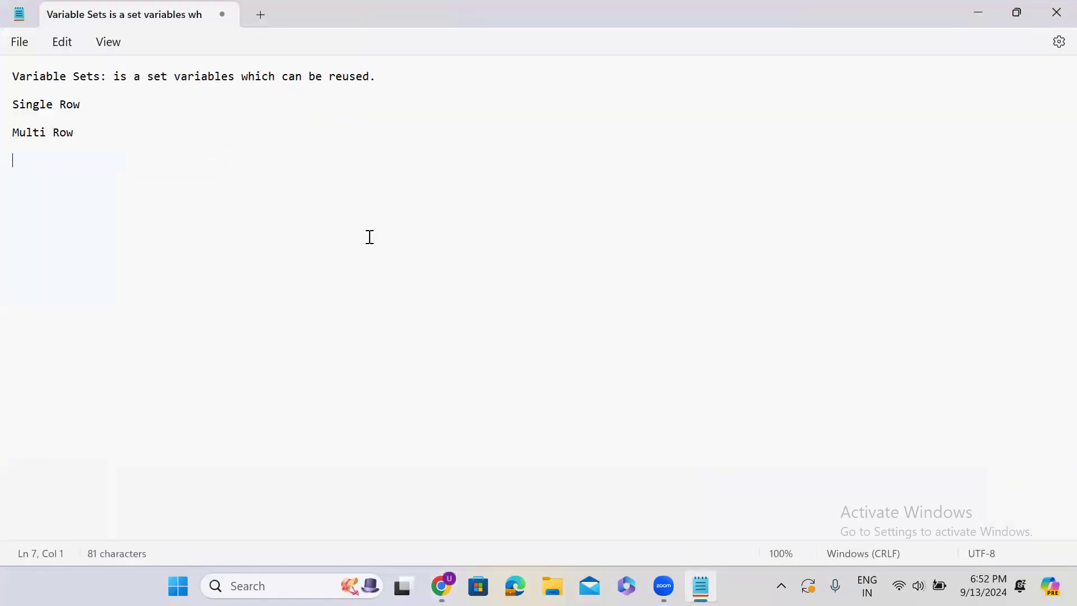
pyautogui.write('User Criteria -- is used to restr')
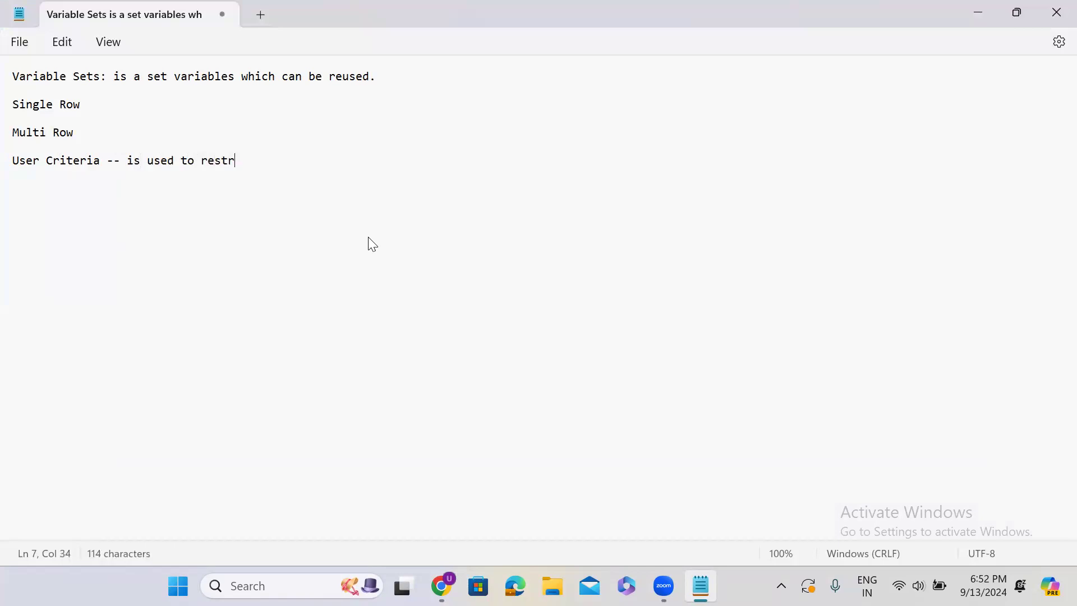
pyautogui.write('ict the catalog')
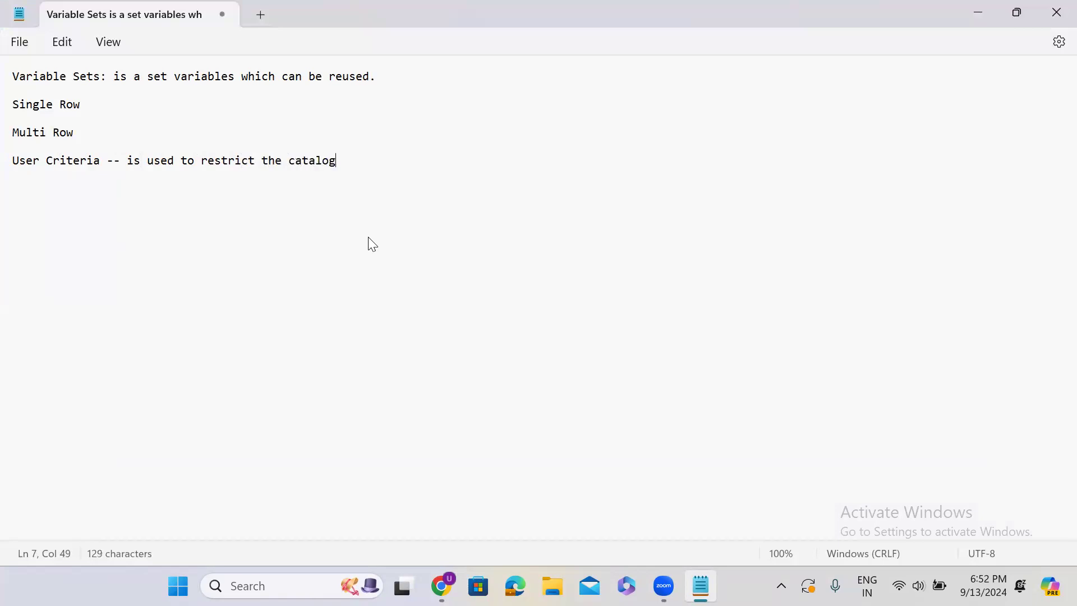
pyautogui.write(' items and')
pyautogui.write('Knowledge Articles access')
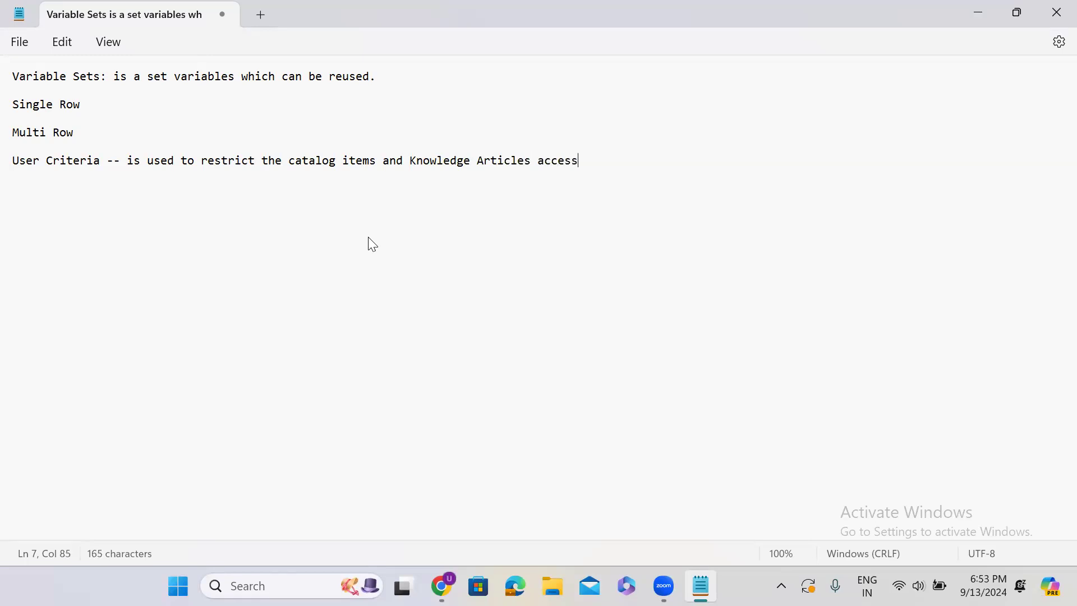
pyautogui.write('.')
pyautogui.press('Return')
pyautogui.press('Return')
pyautogui.click(975, 14)
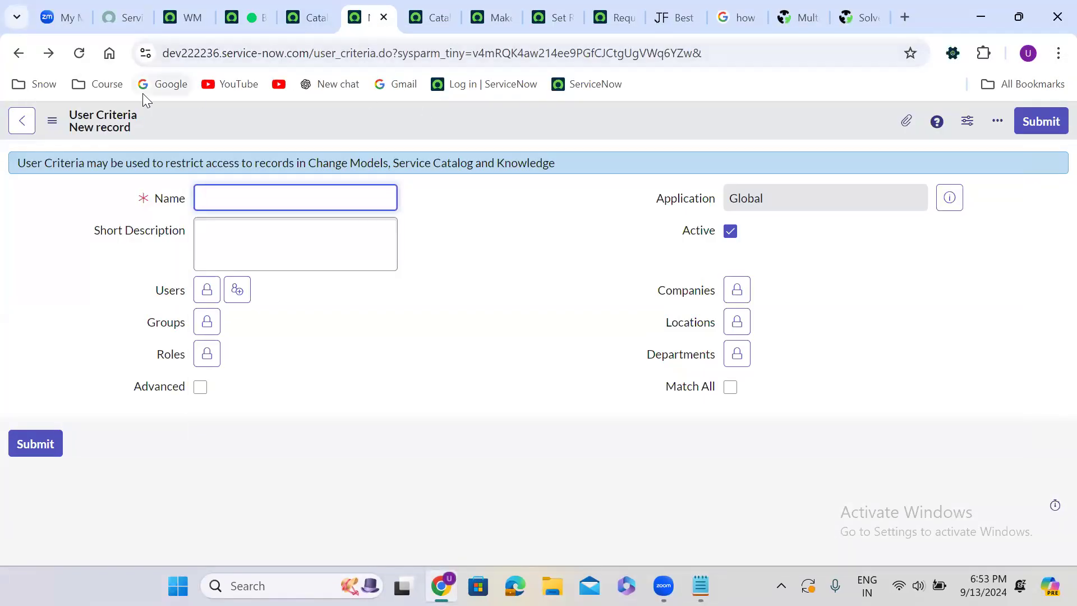
# Return to the Request Company Mobile catalog item, remove the single-user criteria from its Available For list, and save
pyautogui.click(20, 54)
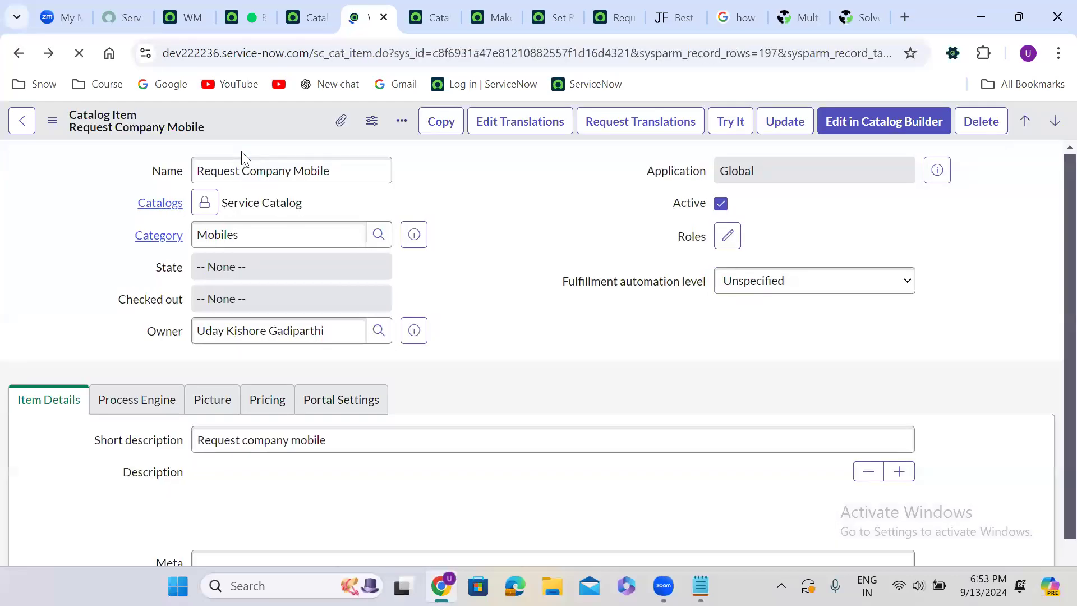
pyautogui.scroll(-7, 469, 331)
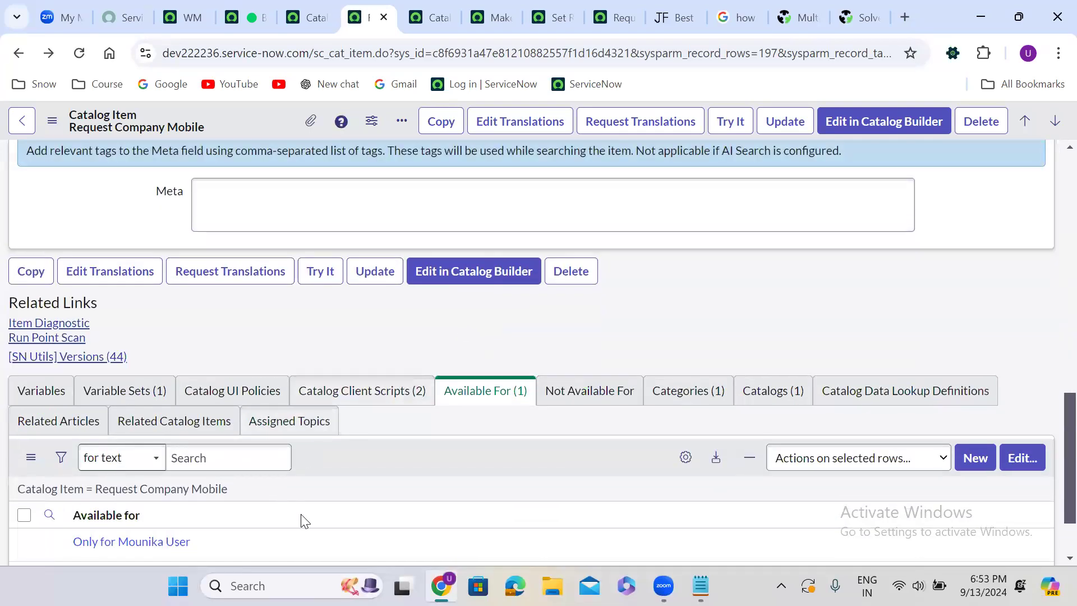
pyautogui.scroll(-2, 370, 487)
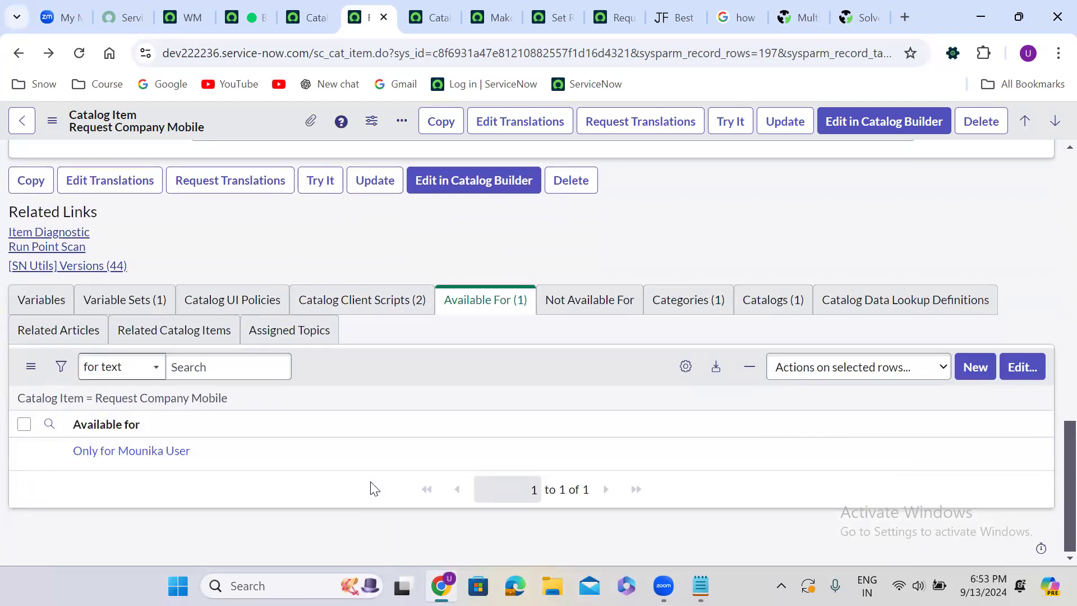
pyautogui.click(1029, 371)
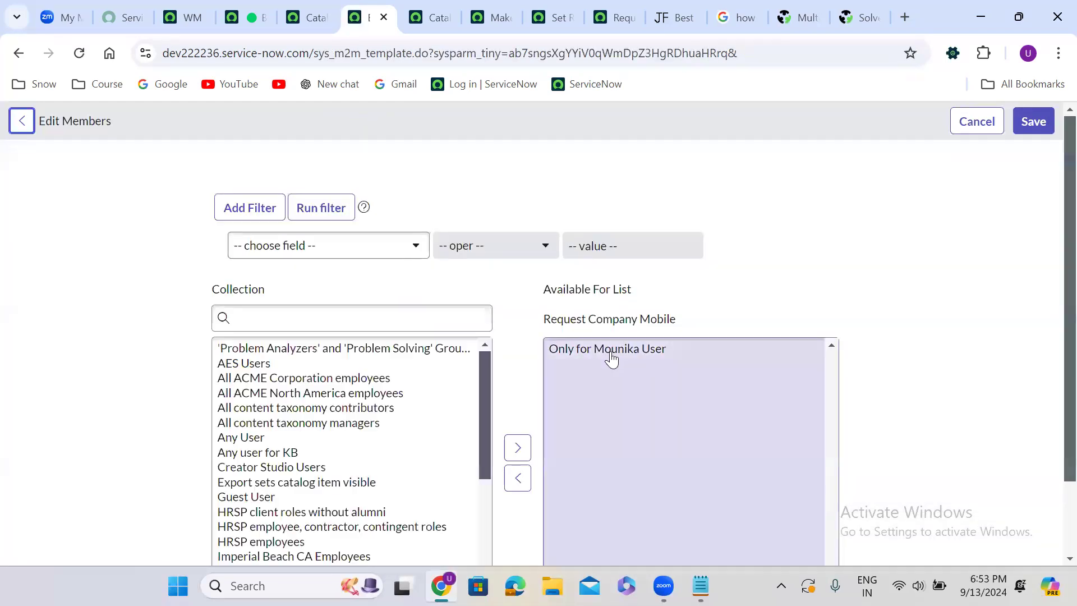
pyautogui.doubleClick(612, 353)
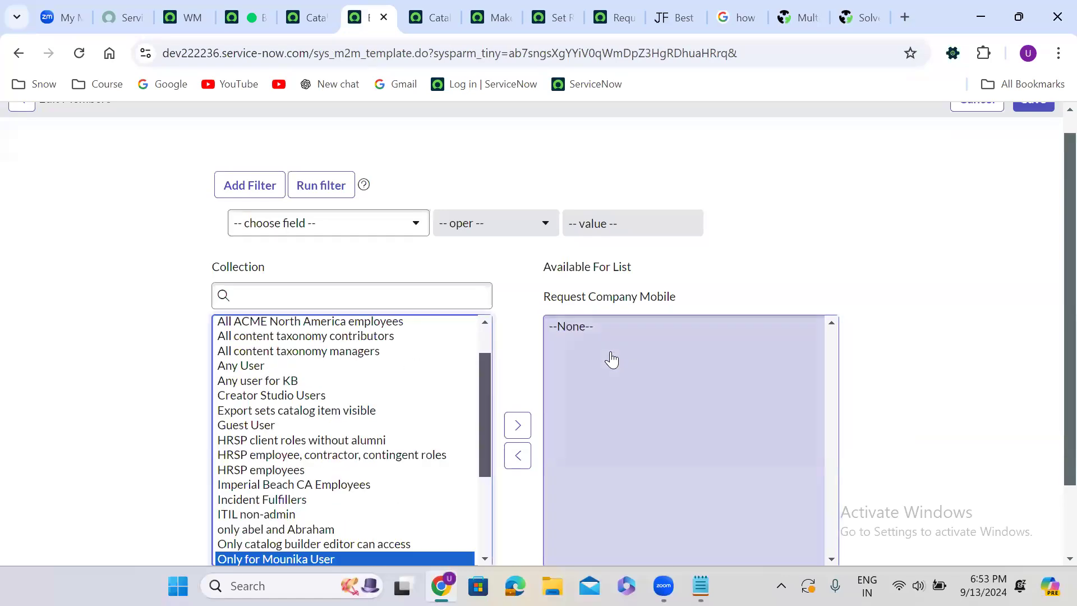
pyautogui.scroll(1, 1027, 121)
pyautogui.click(1027, 121)
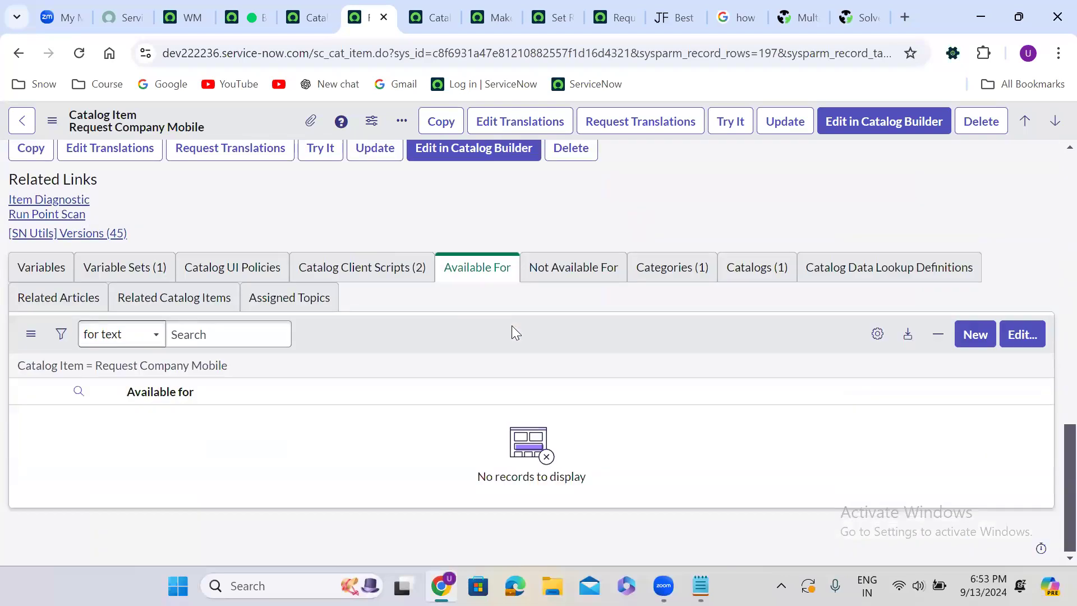
pyautogui.click(1018, 335)
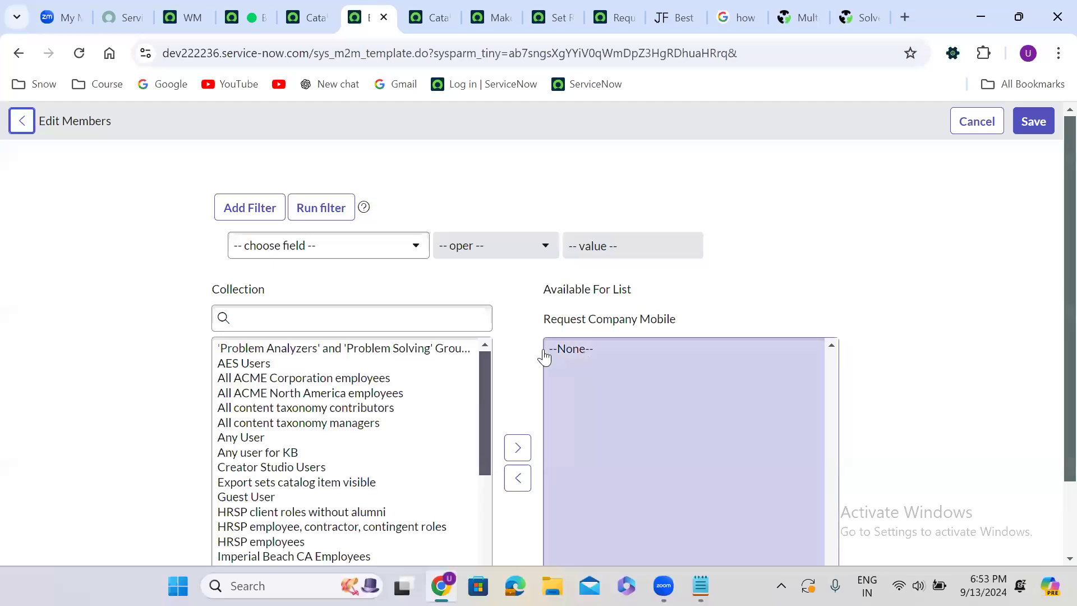
pyautogui.click(341, 323)
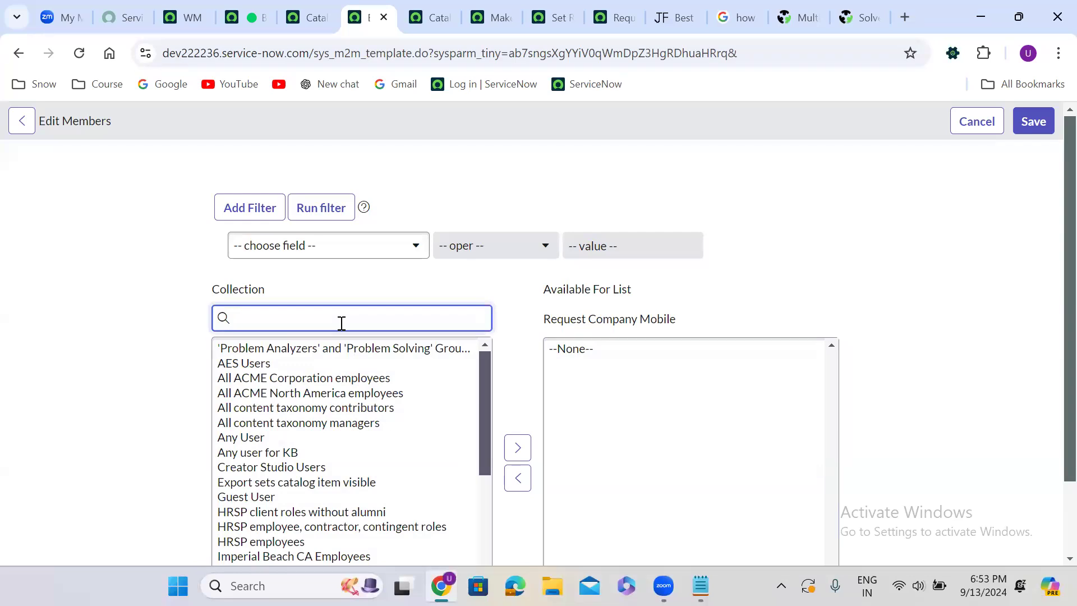
pyautogui.write('cata')
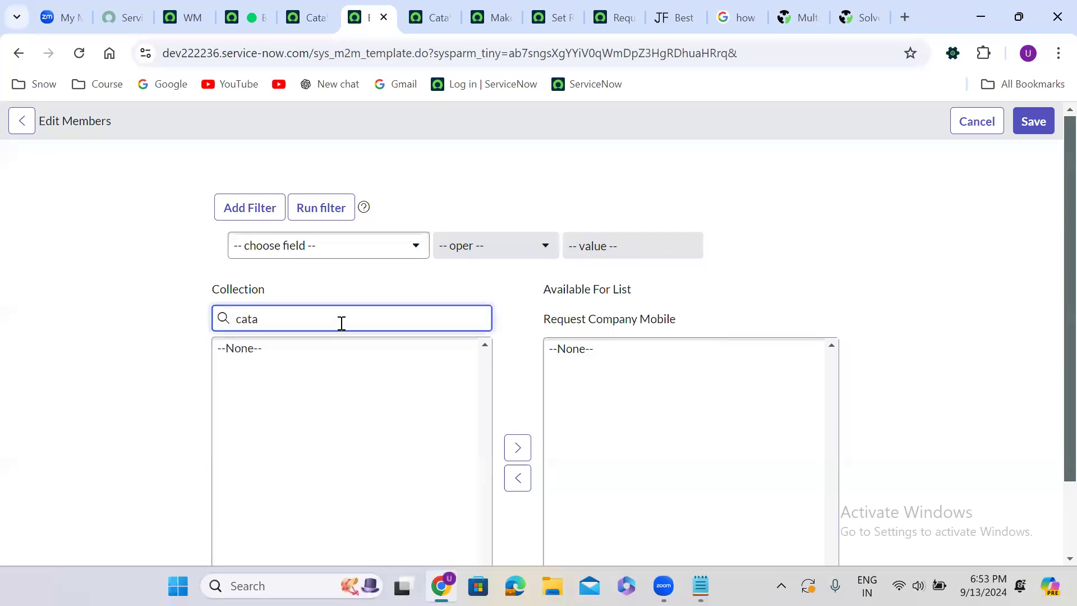
pyautogui.click(19, 54)
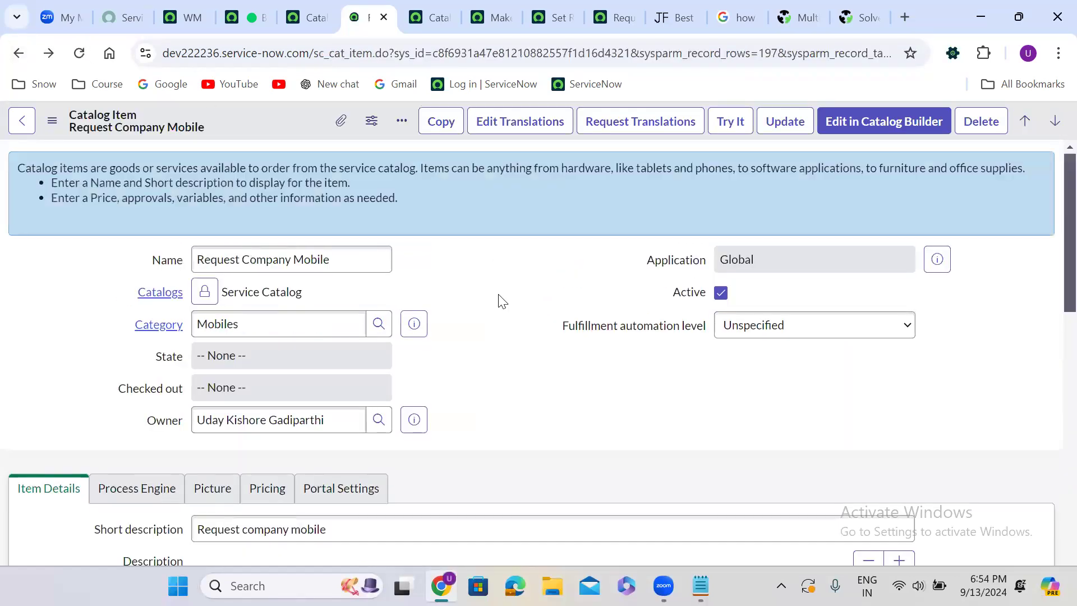
# Find the single-user criteria by searching for "on", add it to the catalog item's Not Available For list, and save
pyautogui.scroll(-15, 501, 301)
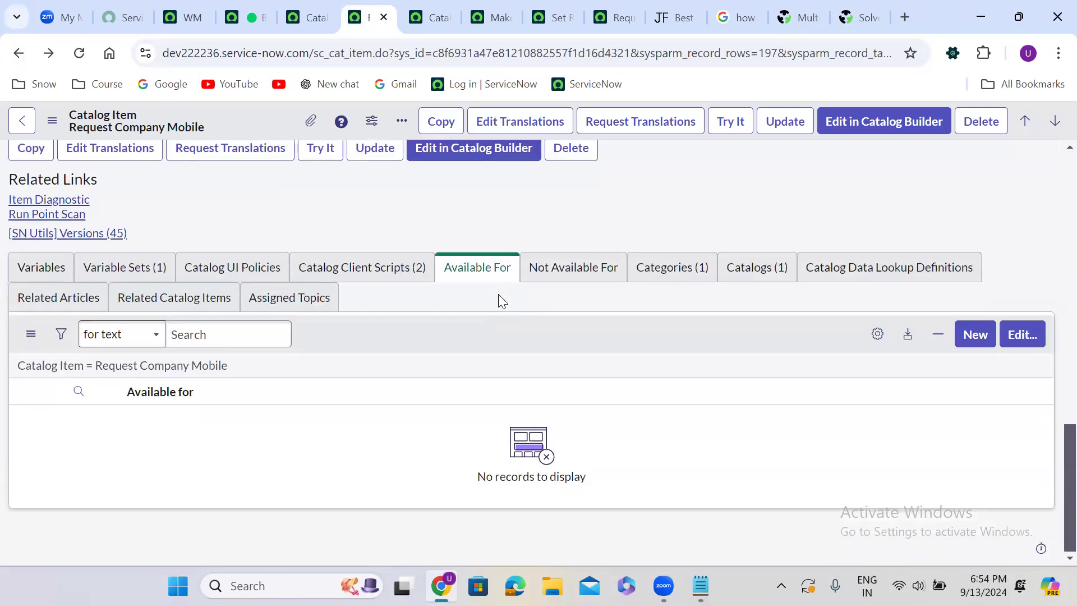
pyautogui.click(569, 281)
pyautogui.click(1020, 335)
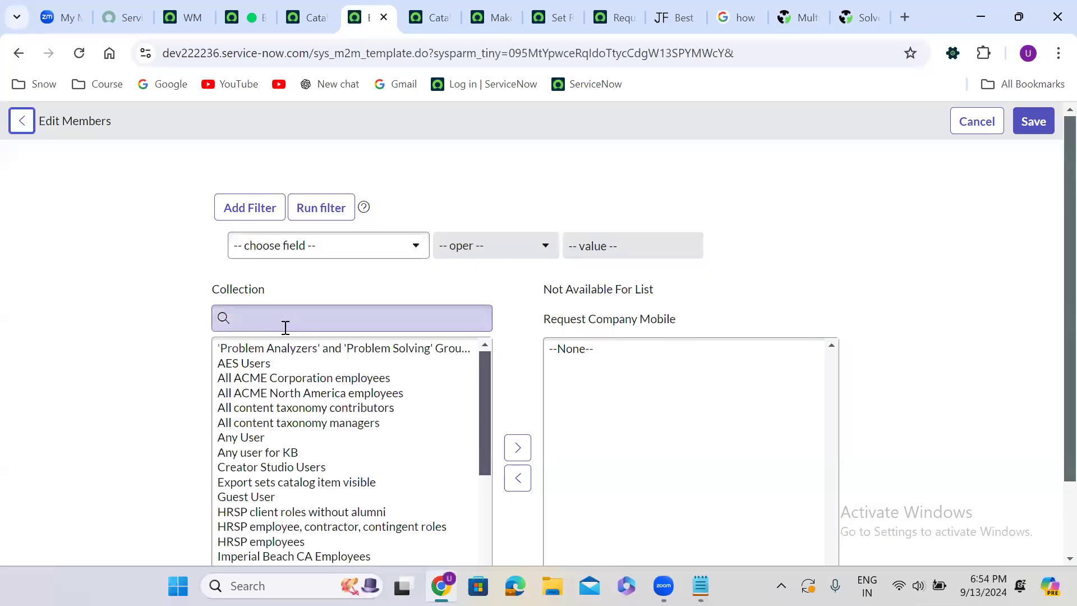
pyautogui.click(286, 328)
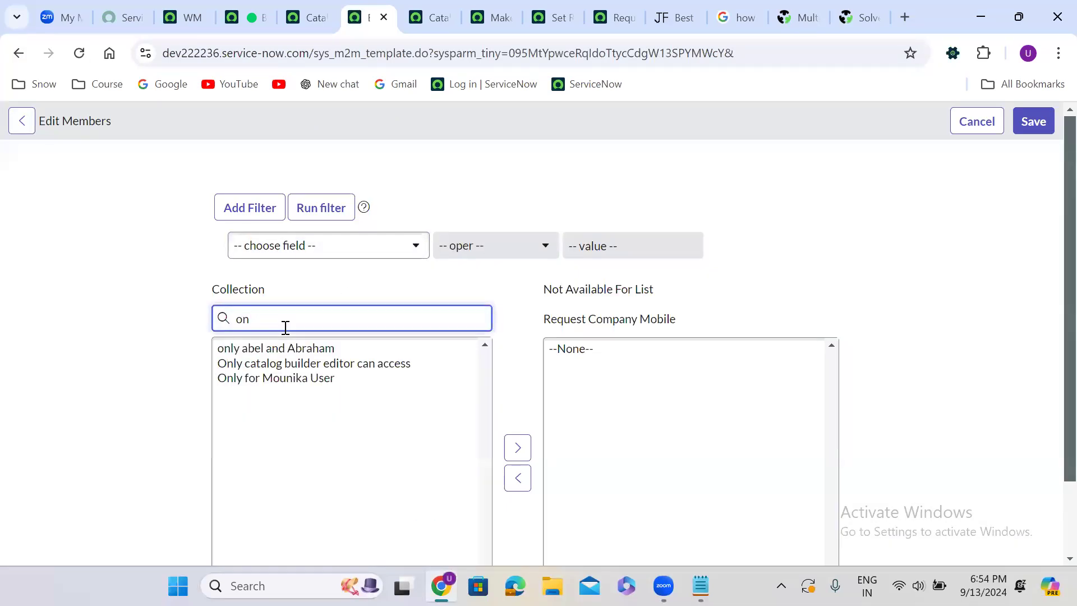
pyautogui.doubleClick(306, 378)
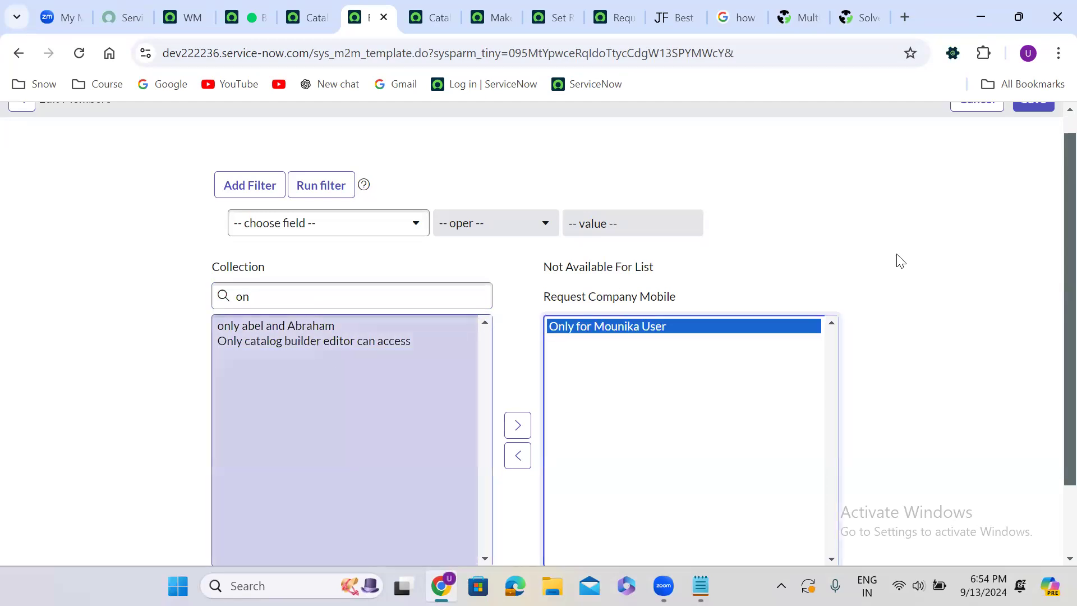
pyautogui.scroll(1, 1053, 121)
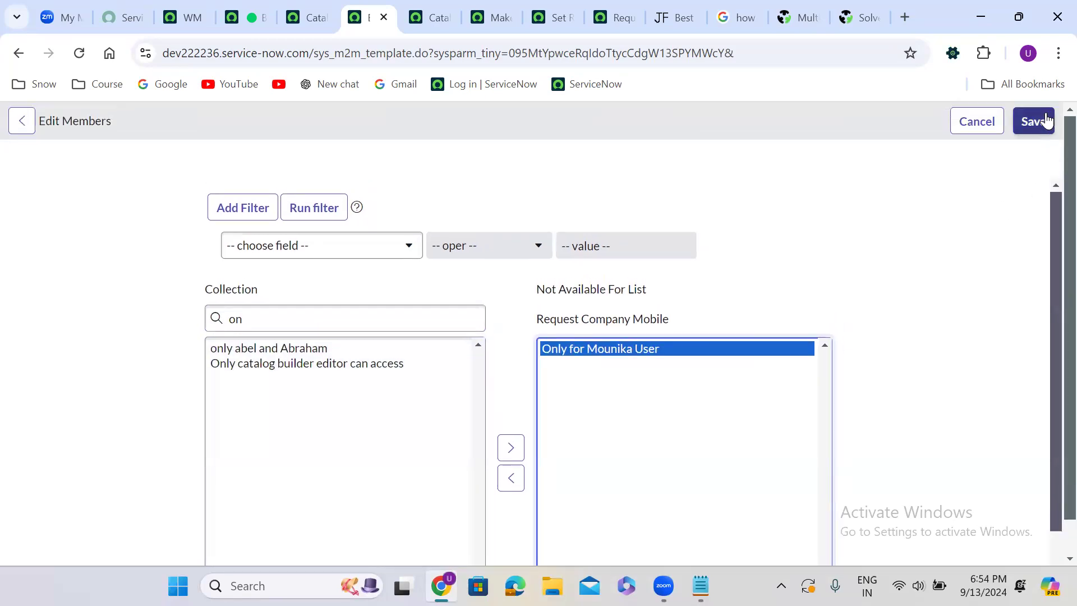
pyautogui.click(1046, 121)
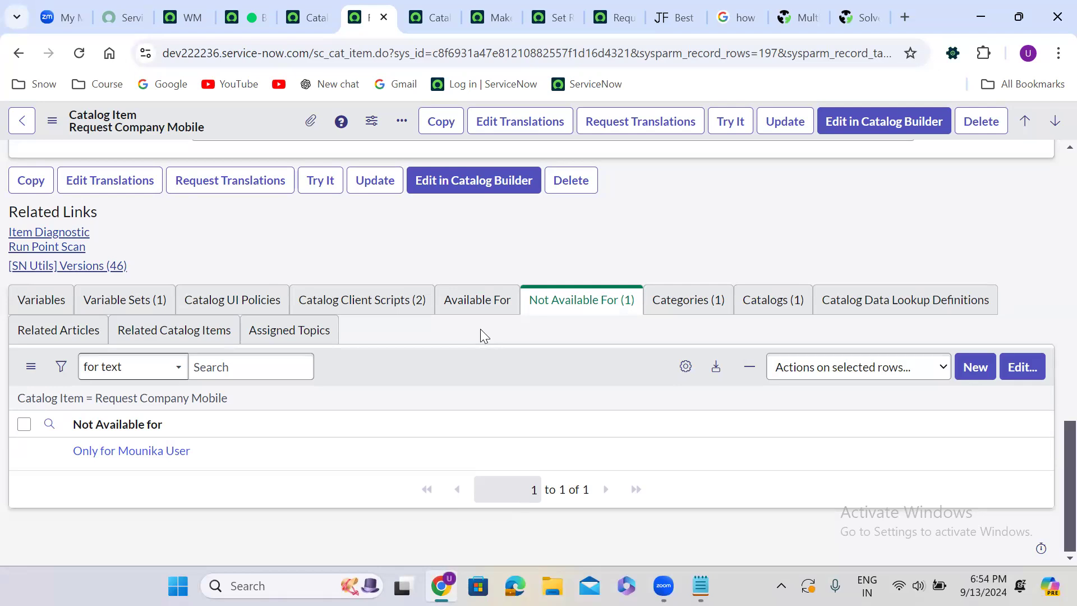
# Examine the catalog categories assigned to the Request Company Mobile item
pyautogui.click(384, 510)
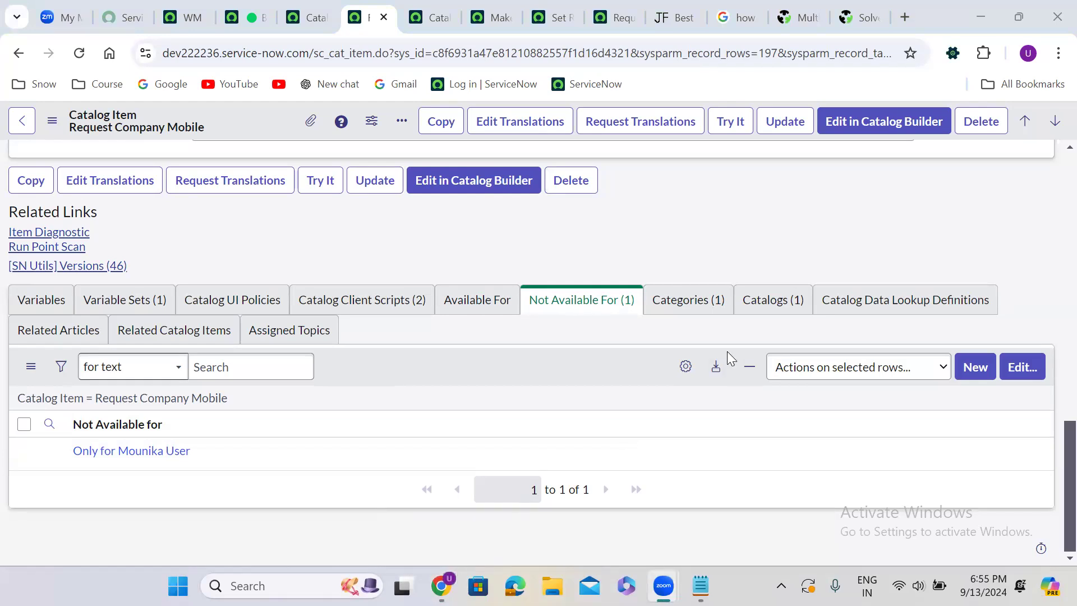
pyautogui.click(706, 309)
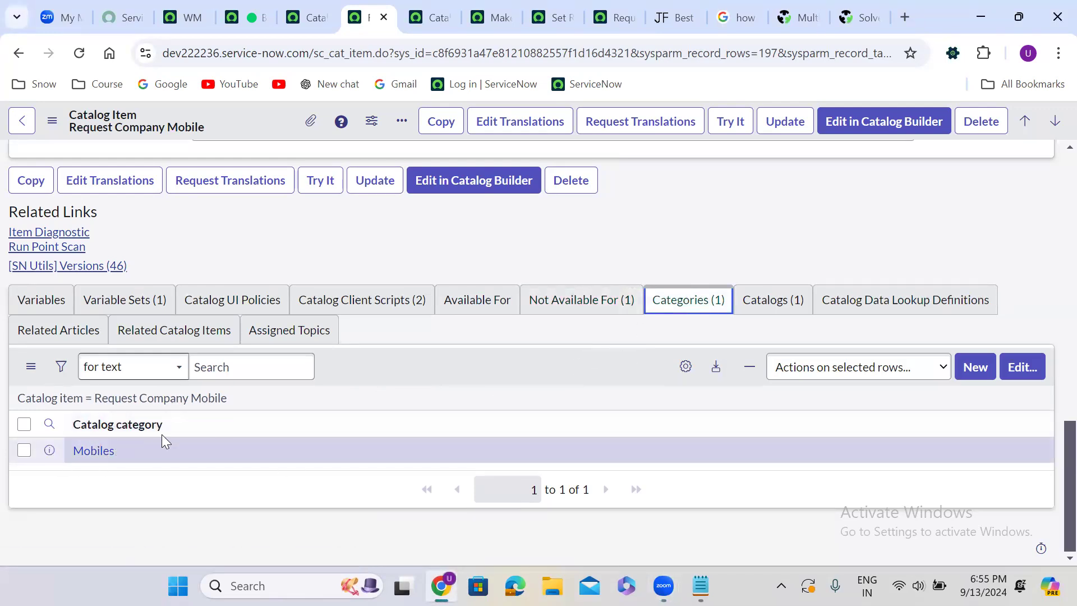
# Duplicate the browser tab with the Request Company Mobile order form and load the instance's /sp portal page in the copy
pyautogui.click(857, 17)
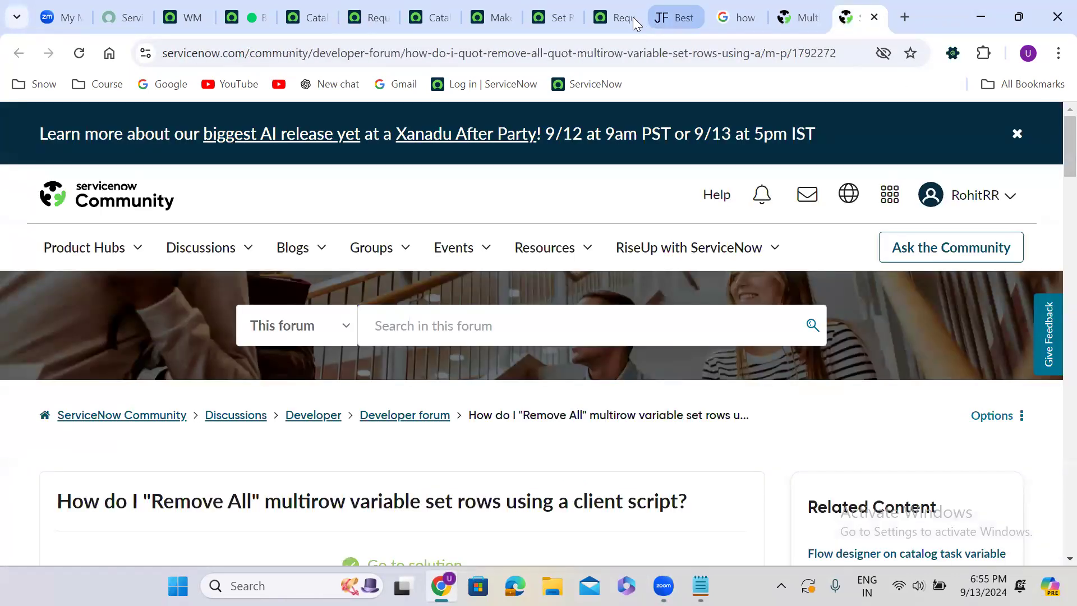
pyautogui.click(654, 18)
pyautogui.click(600, 20)
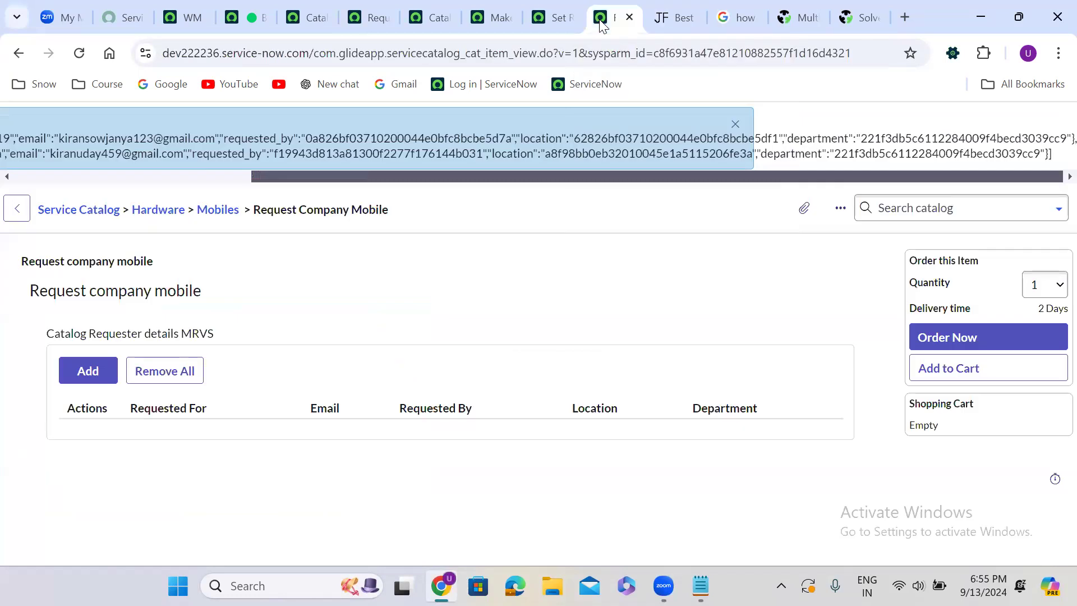
pyautogui.rightClick(601, 22)
pyautogui.click(649, 171)
pyautogui.moveTo(329, 53); pyautogui.dragTo(1054, 7)
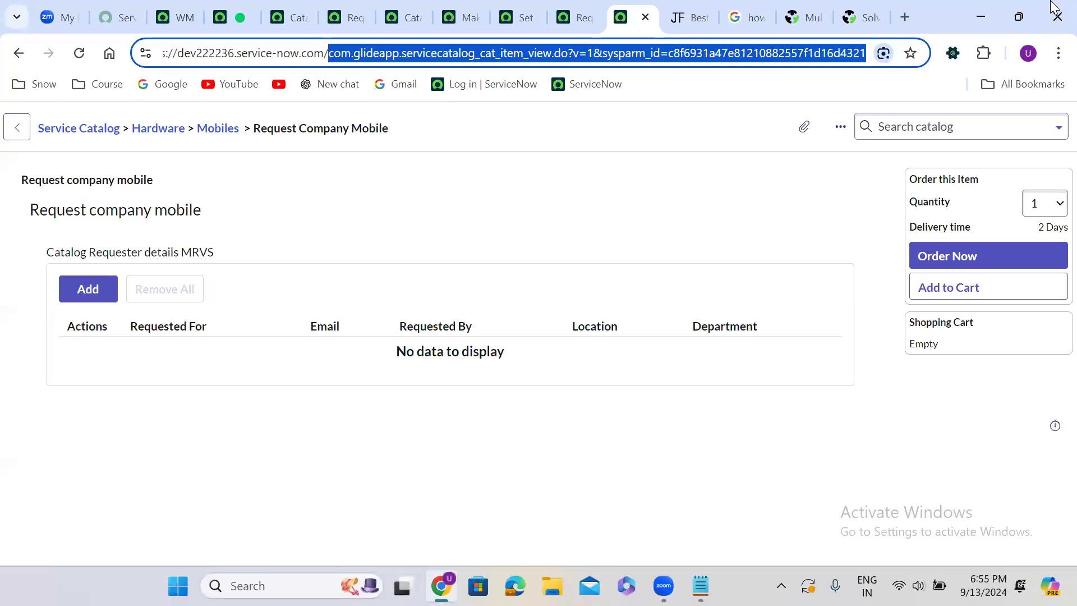
pyautogui.write('sp')
pyautogui.press('Return')
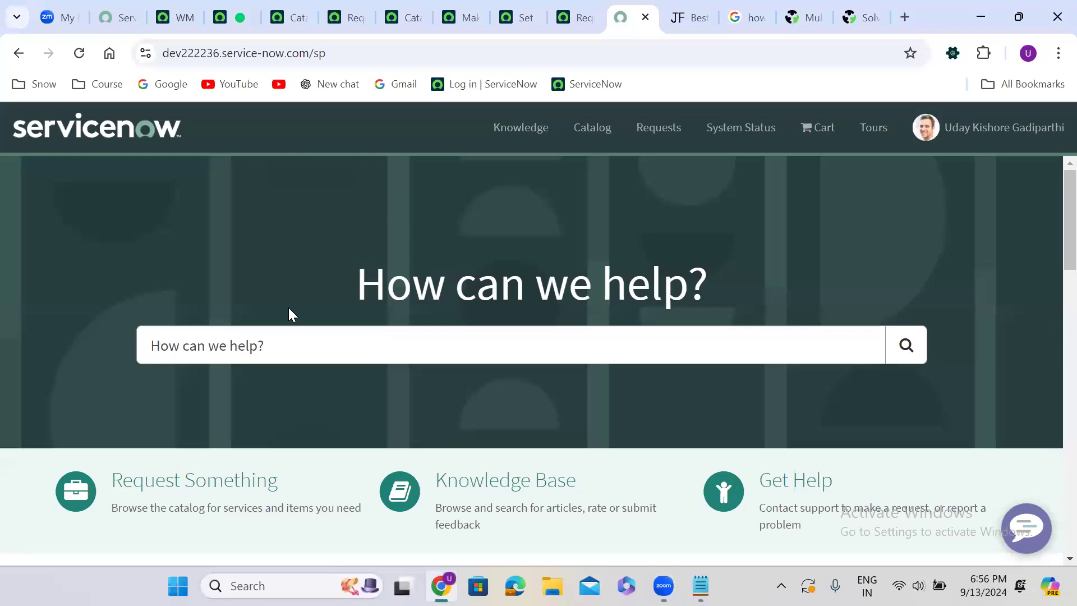
# Open the portal's Request Something catalog and examine the items in the Software category
pyautogui.scroll(-5, 289, 309)
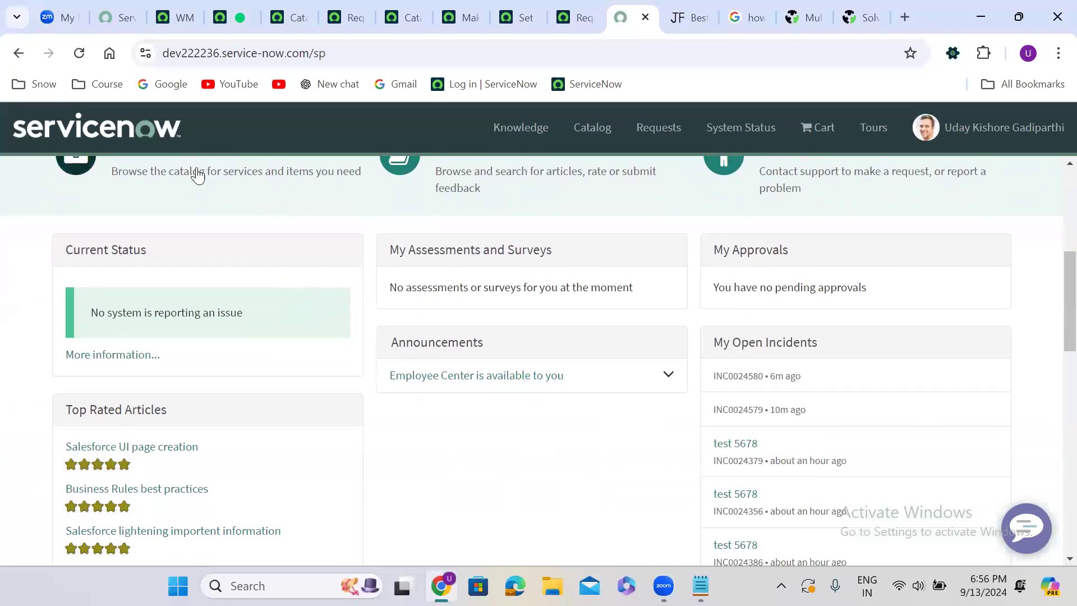
pyautogui.scroll(1, 197, 170)
pyautogui.click(198, 219)
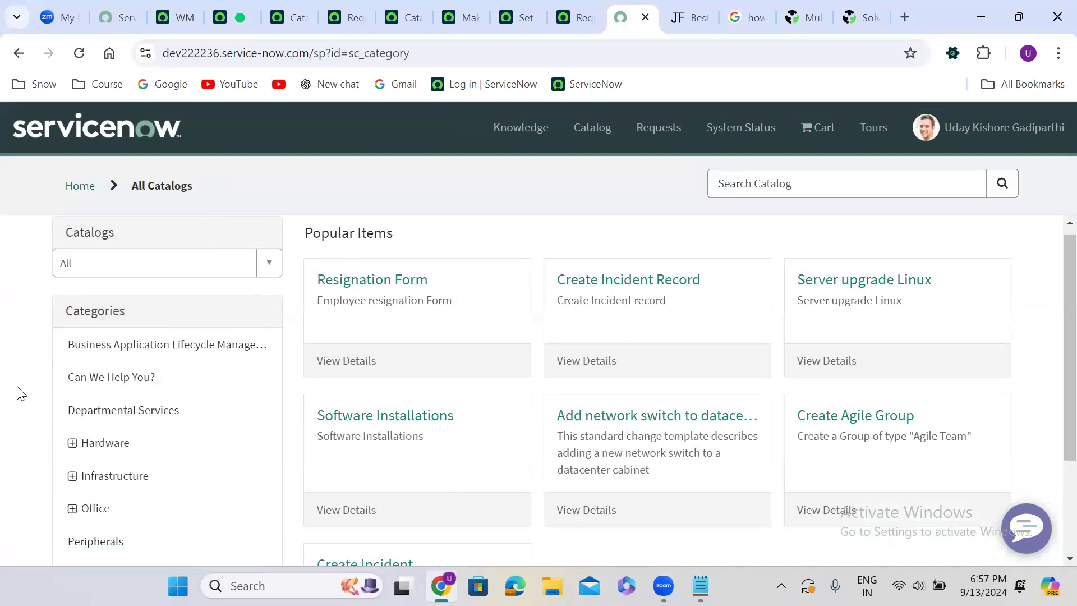
pyautogui.scroll(-3, 19, 390)
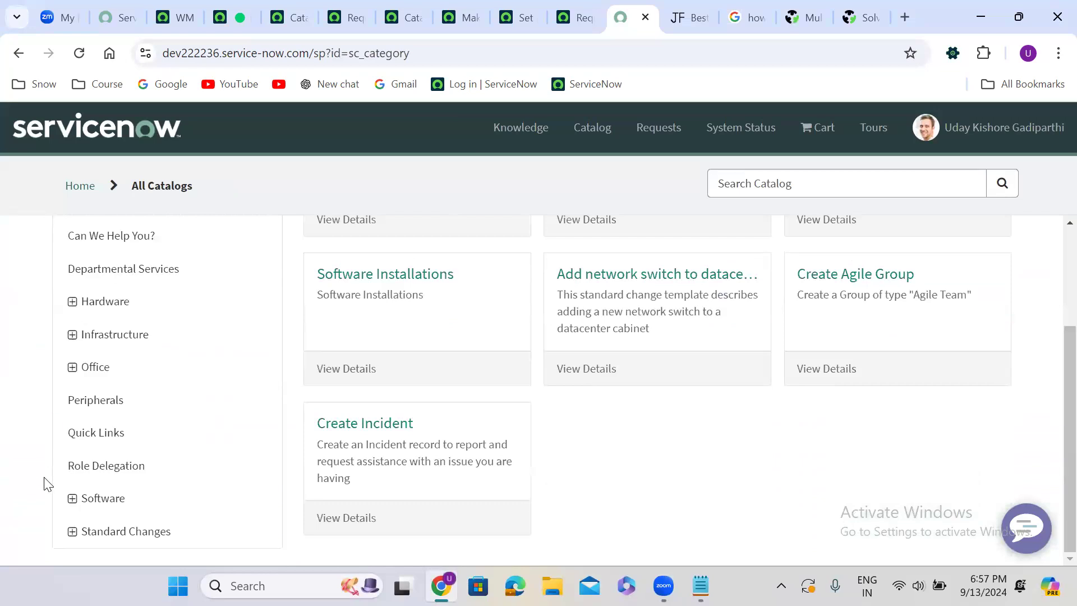
pyautogui.click(82, 500)
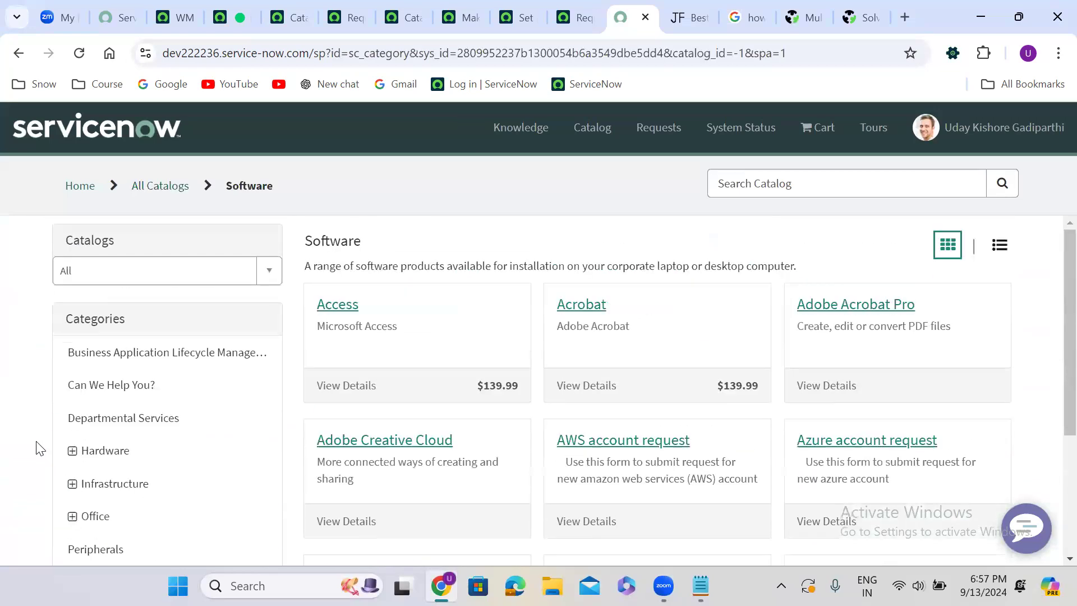
pyautogui.scroll(-2, 38, 446)
pyautogui.scroll(-3, 38, 447)
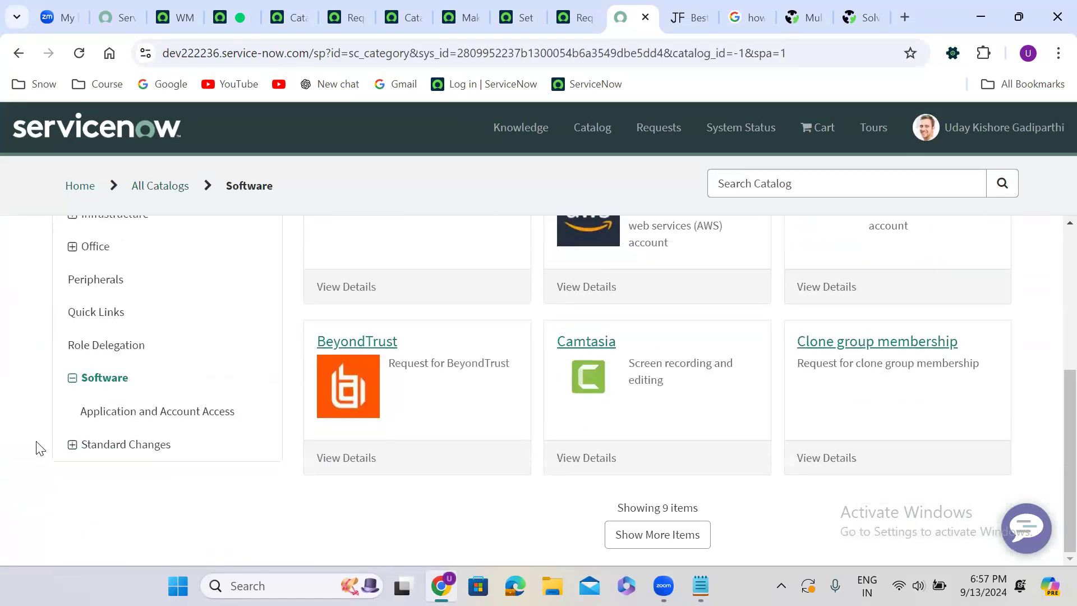
pyautogui.scroll(2, 38, 448)
pyautogui.scroll(3, 38, 448)
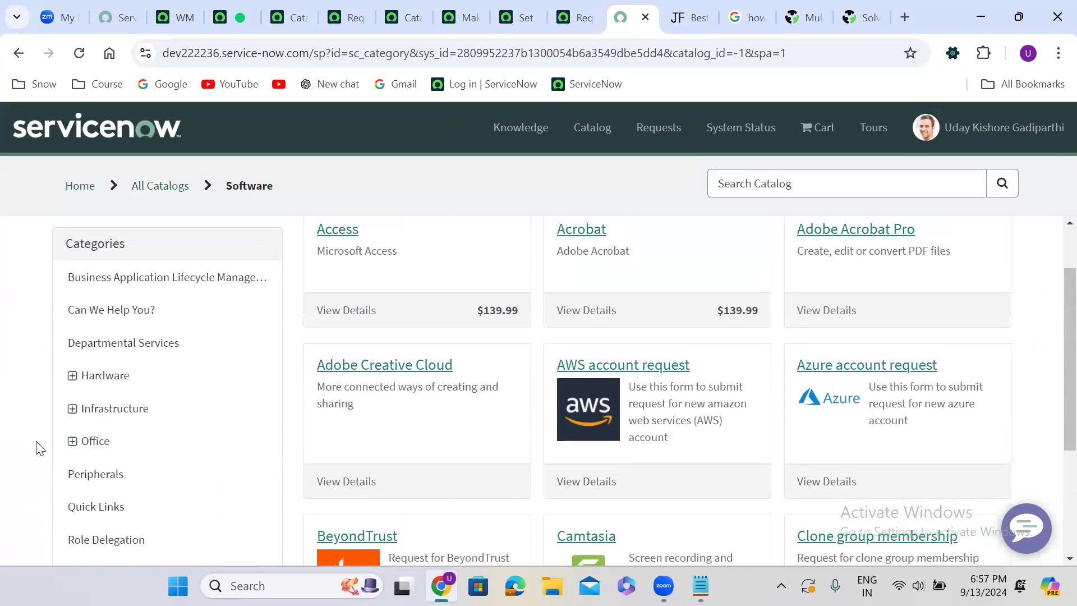
pyautogui.scroll(1, 38, 448)
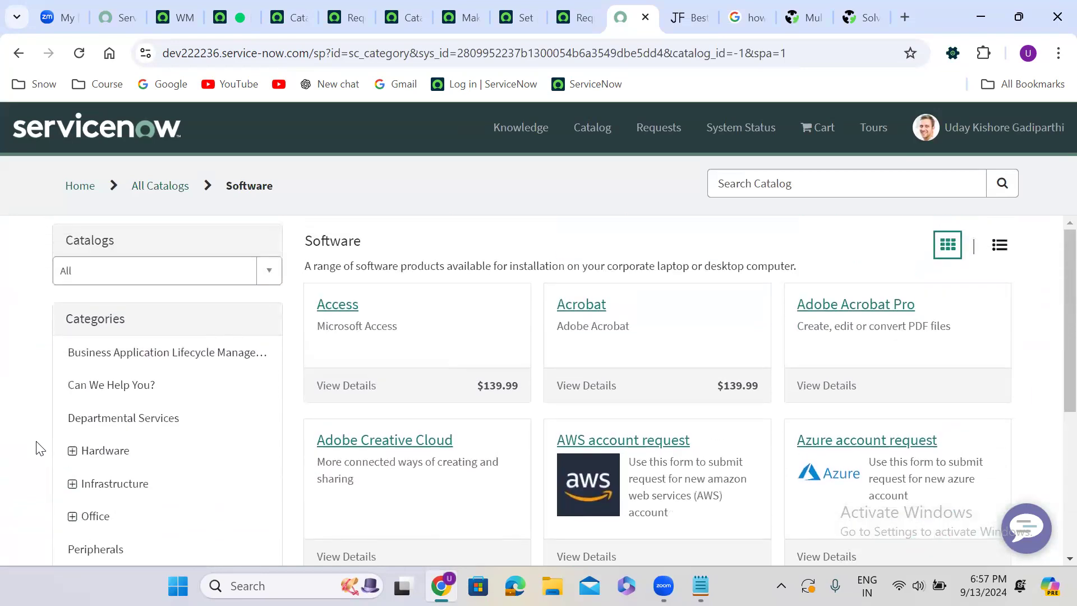
# Expand the Hardware category, go to Mobiles, and open the Request Company Mobile item
pyautogui.scroll(-5, 38, 447)
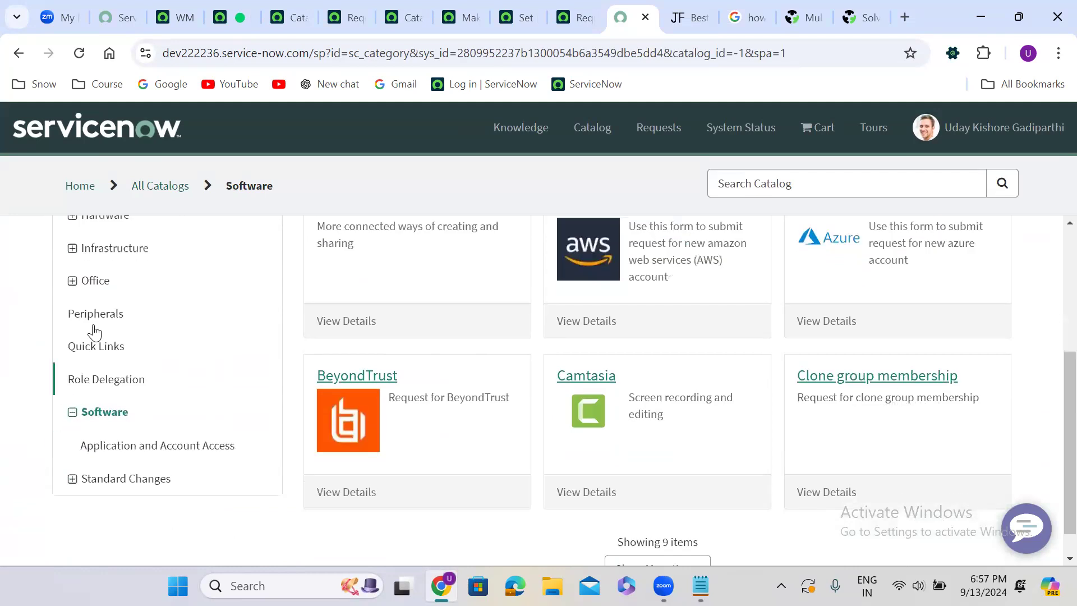
pyautogui.click(72, 222)
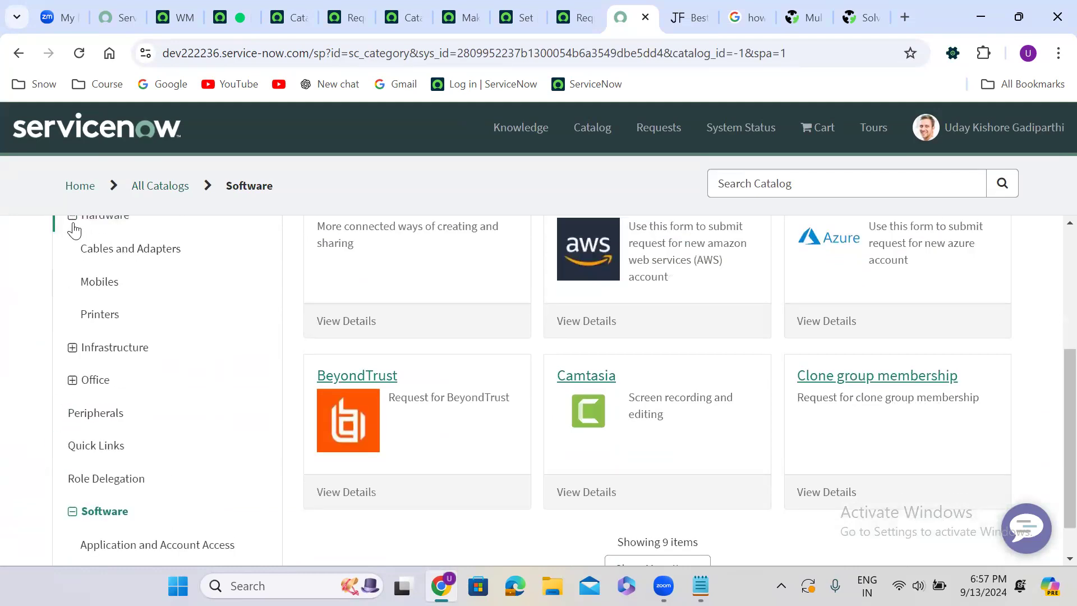
pyautogui.click(99, 282)
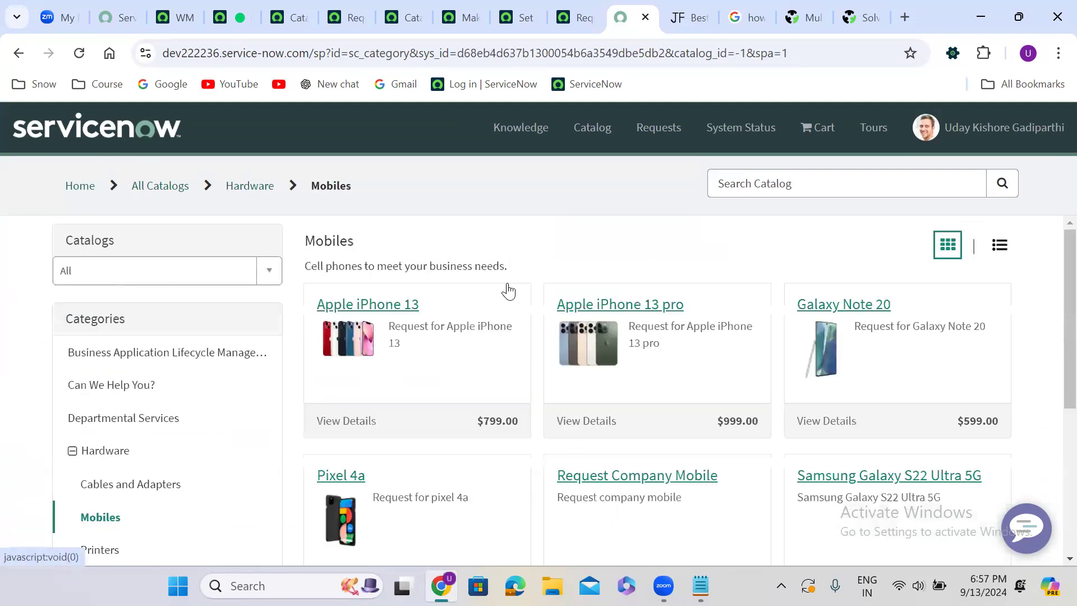
pyautogui.scroll(-1, 548, 222)
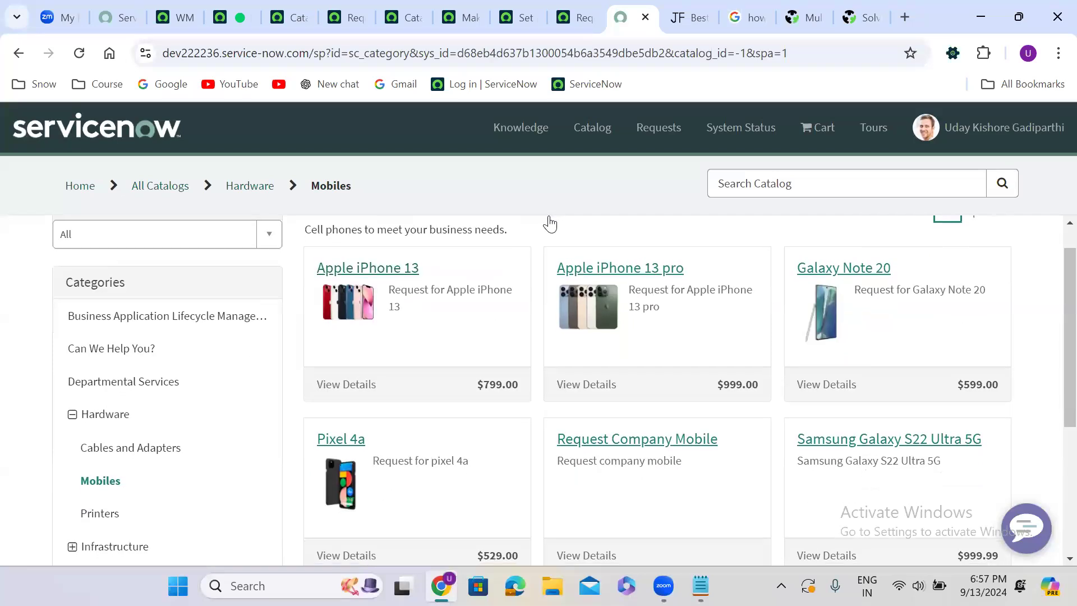
pyautogui.scroll(-4, 550, 224)
pyautogui.scroll(1, 551, 221)
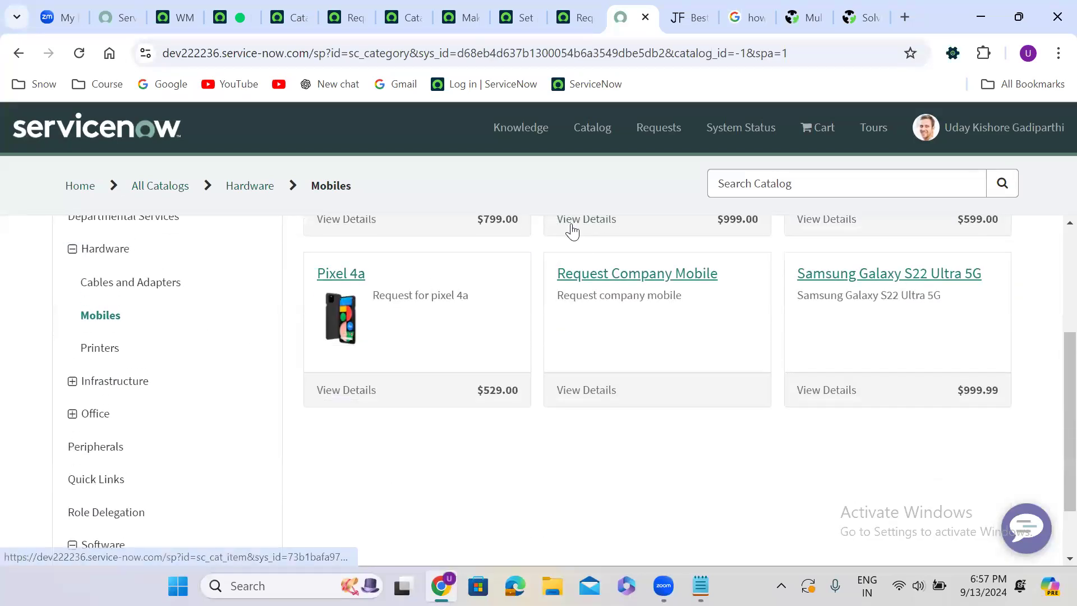
pyautogui.click(621, 277)
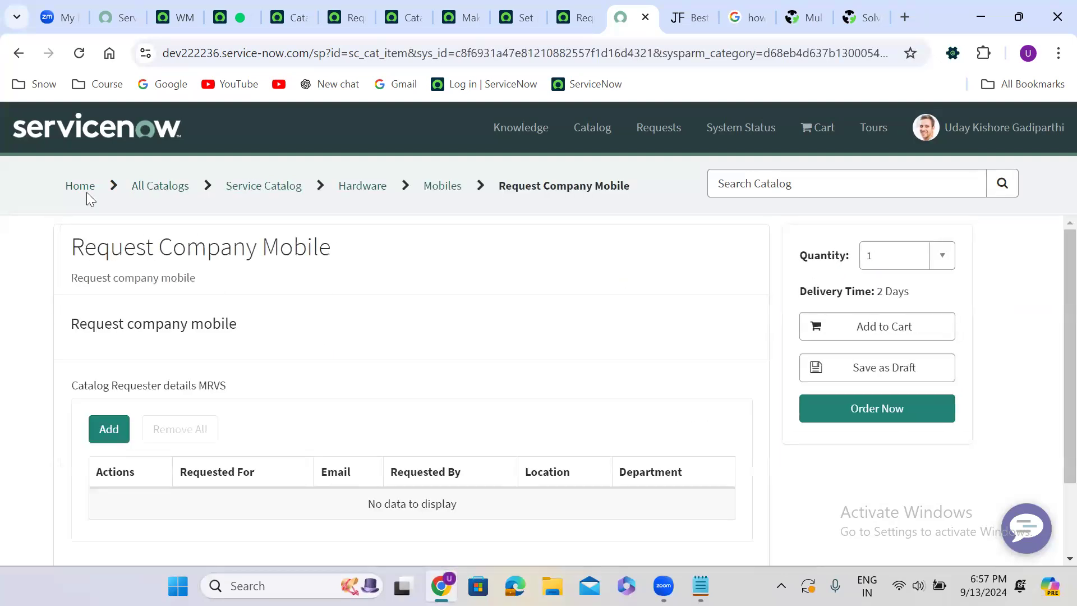
# Go back to the portal's Mobiles category listing, then return to the Request Company Mobile catalog item record
pyautogui.click(18, 53)
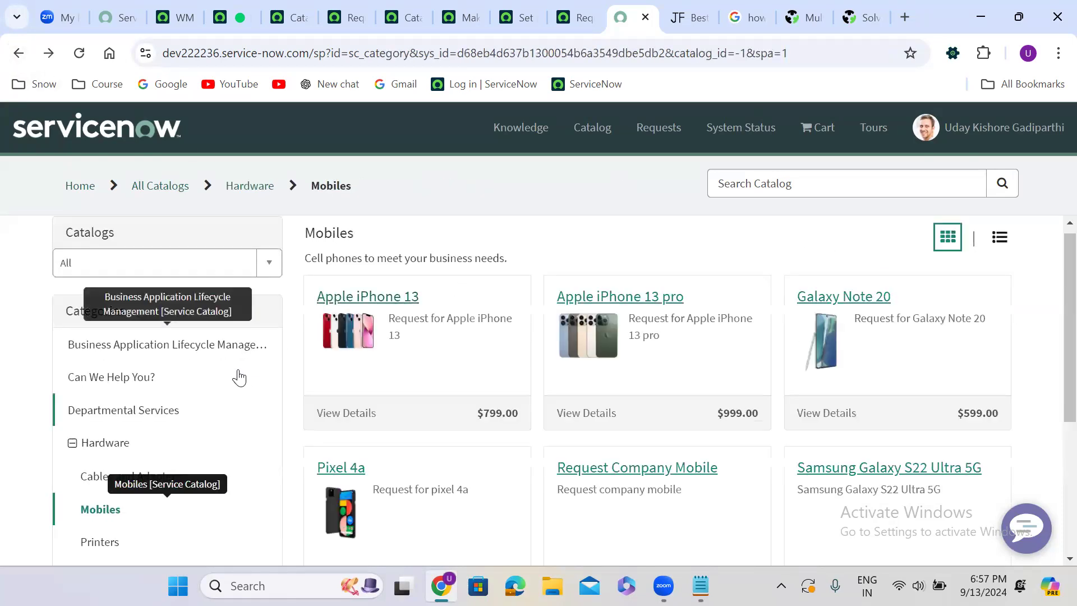
pyautogui.scroll(-4, 25, 446)
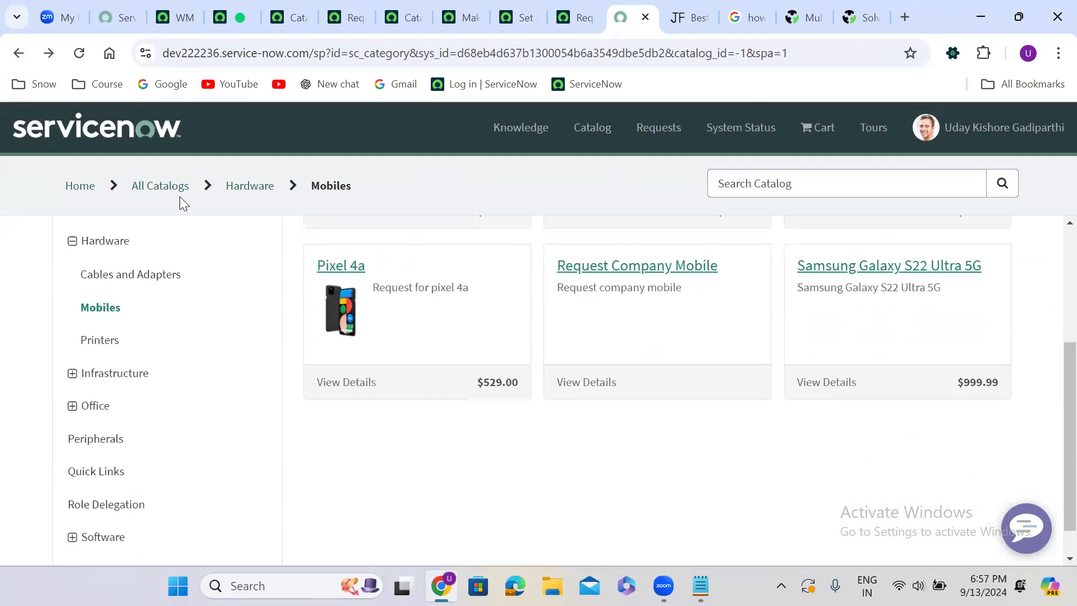
pyautogui.click(420, 10)
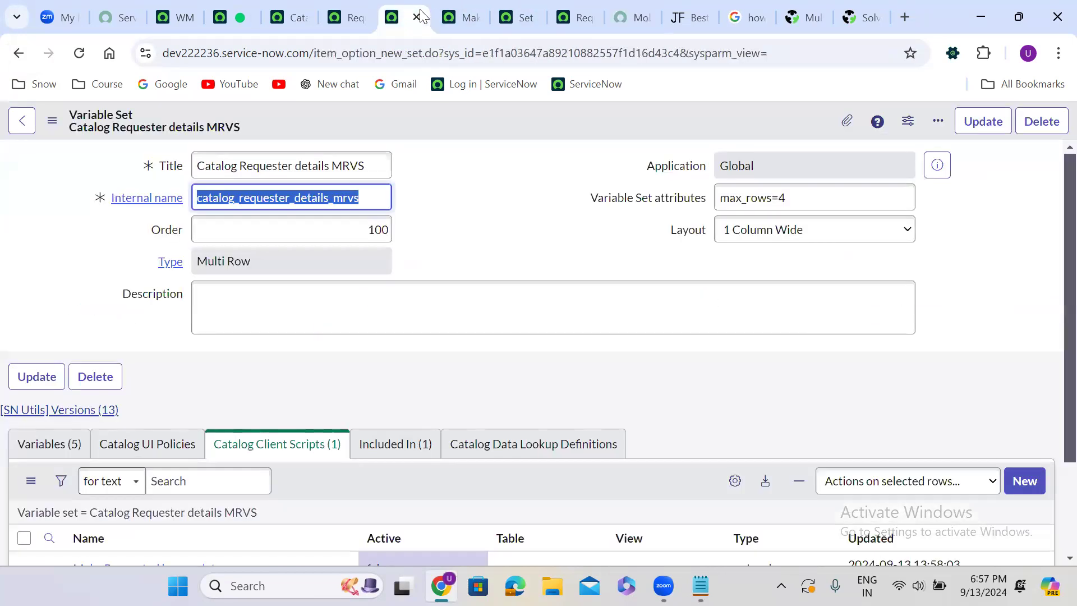
pyautogui.click(363, 8)
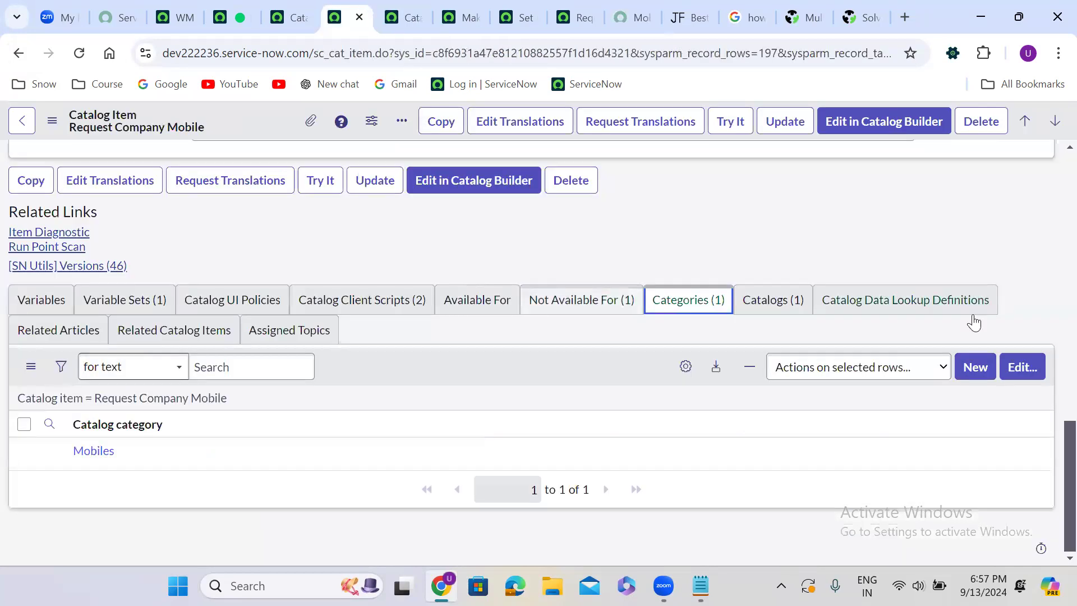
# Add the Electrical, Facilities, Furniture and Decor, Hardware, and Hardware Asset categories to Request Company Mobile and save
pyautogui.click(1015, 368)
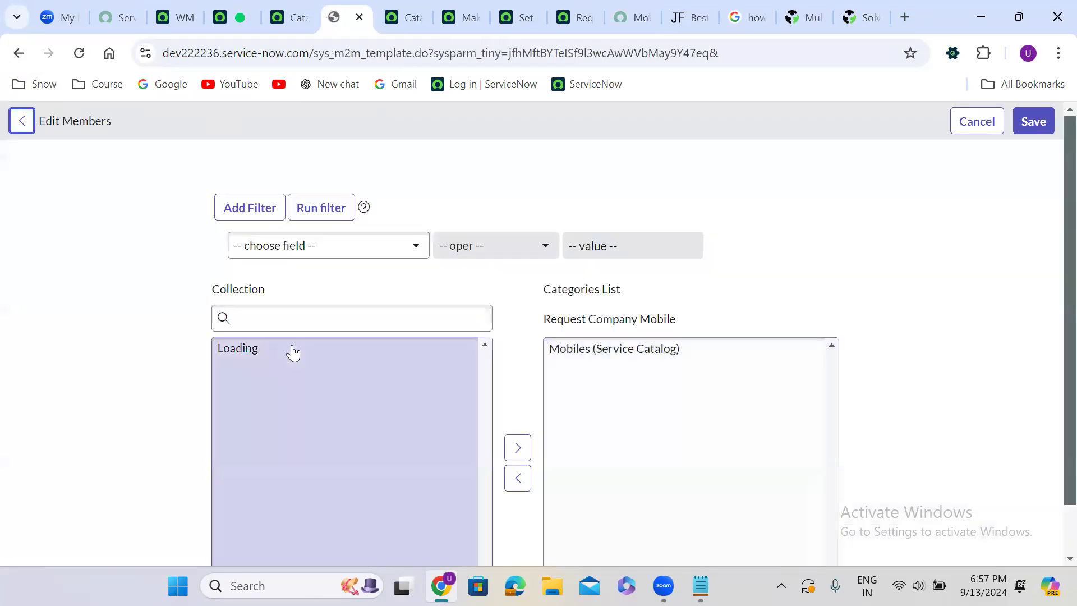
pyautogui.click(283, 393)
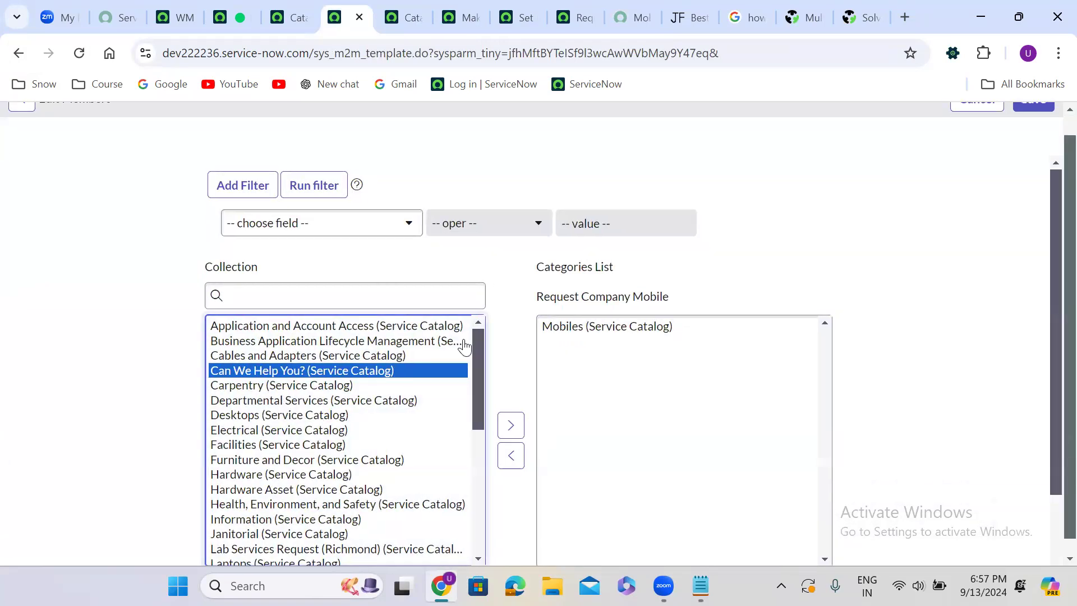
pyautogui.click(268, 431)
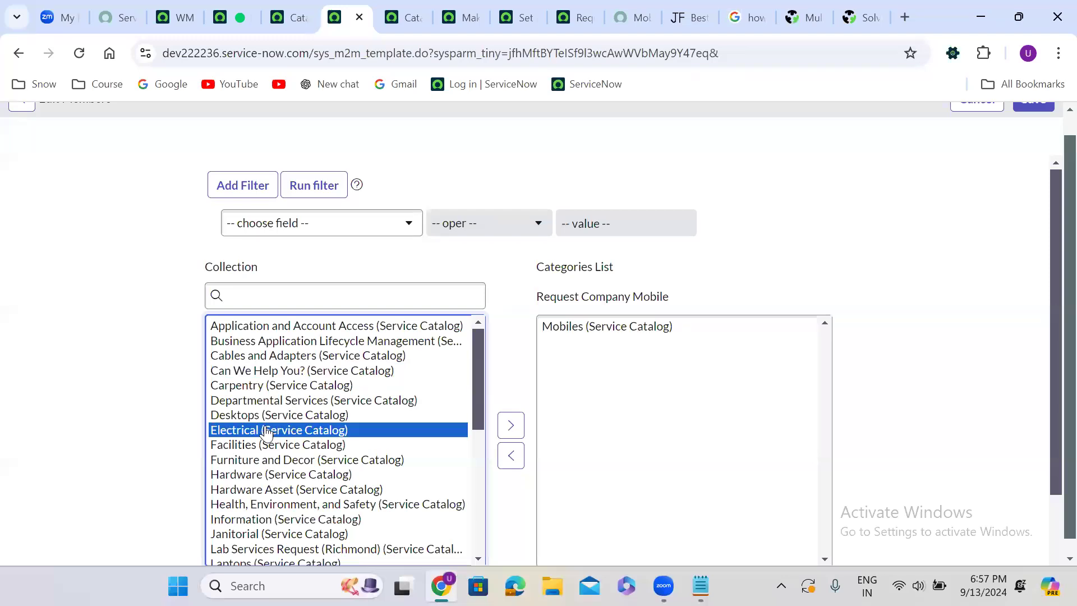
pyautogui.doubleClick(267, 431)
pyautogui.doubleClick(267, 431)
pyautogui.click(267, 431)
pyautogui.doubleClick(267, 431)
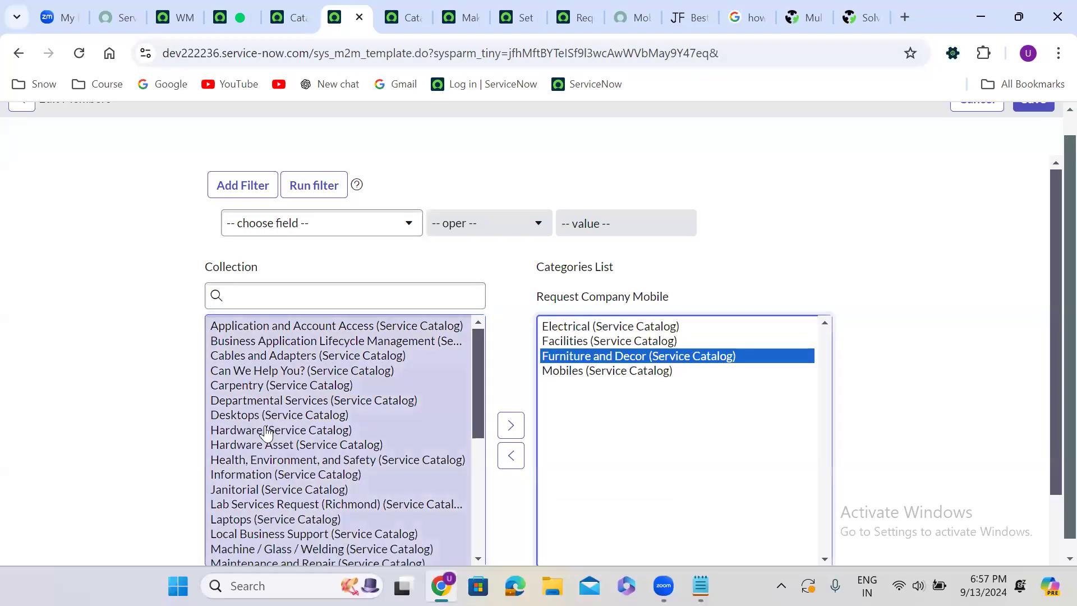
pyautogui.doubleClick(267, 431)
pyautogui.click(267, 431)
pyautogui.doubleClick(267, 431)
pyautogui.click(267, 430)
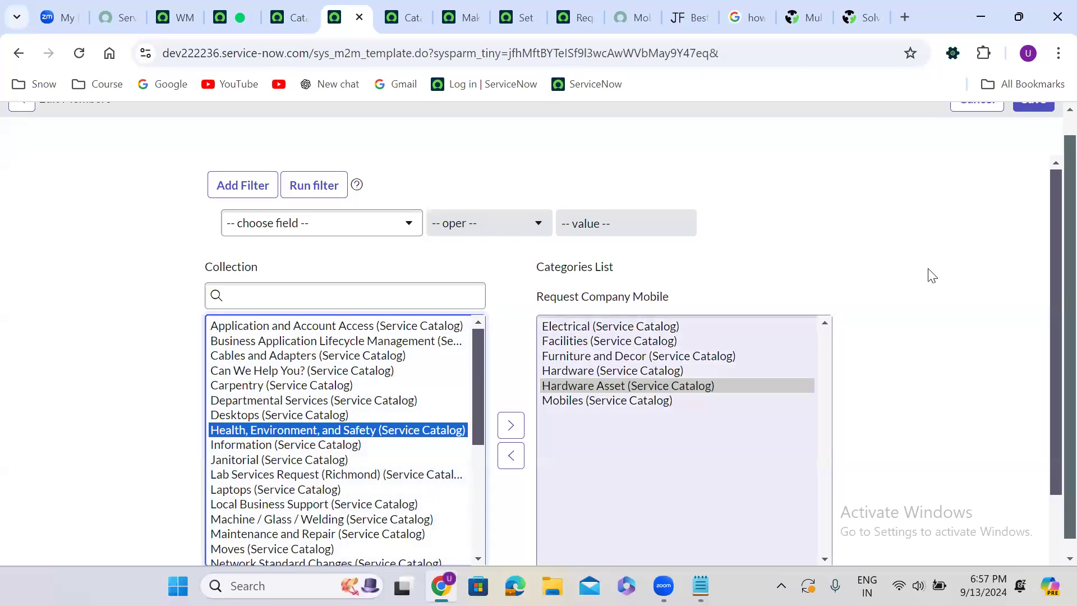
pyautogui.scroll(1, 1055, 129)
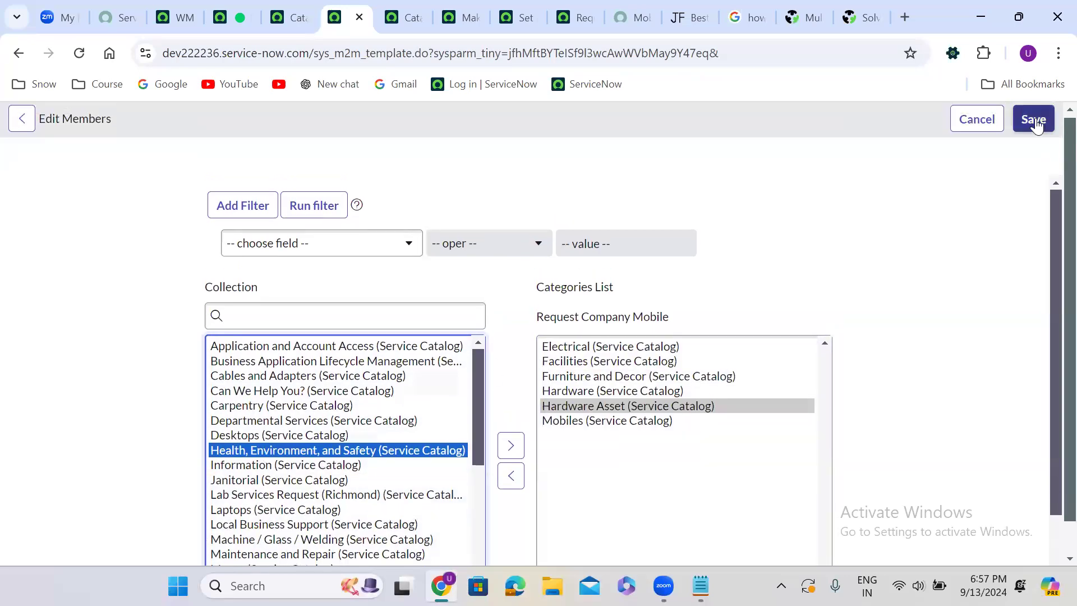
pyautogui.click(1034, 120)
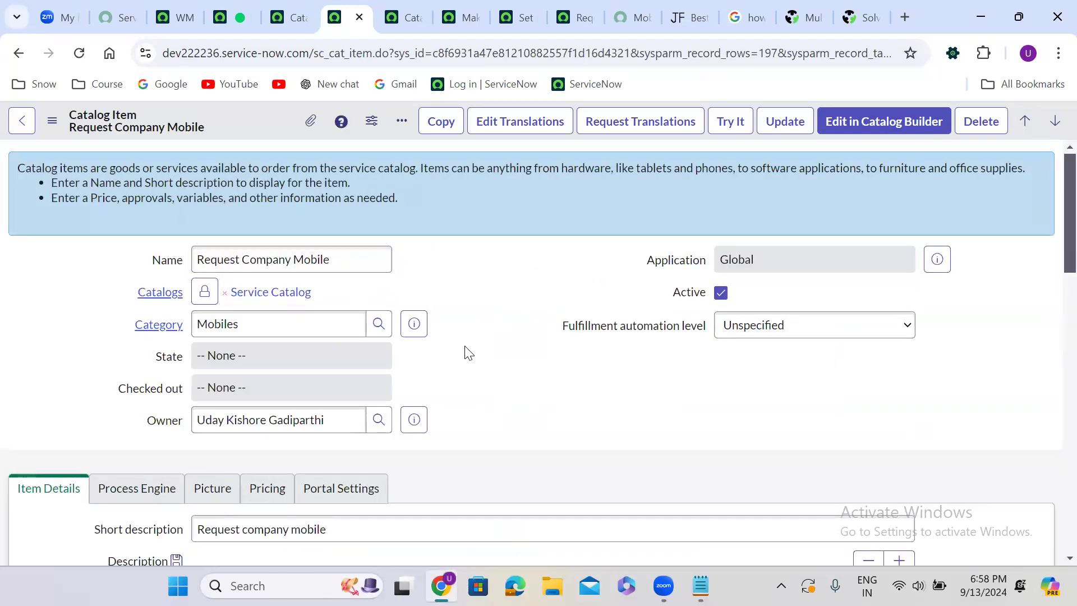
# Add Technical Catalog to the catalogs assigned to the Request Company Mobile item and save
pyautogui.scroll(-10, 466, 354)
pyautogui.scroll(-5, 466, 352)
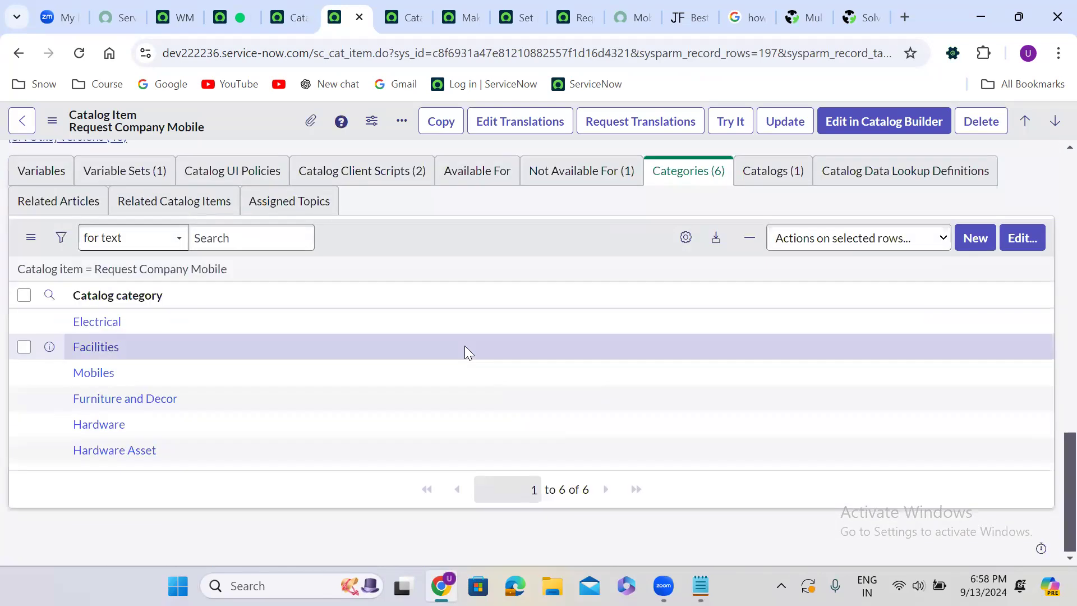
pyautogui.click(774, 169)
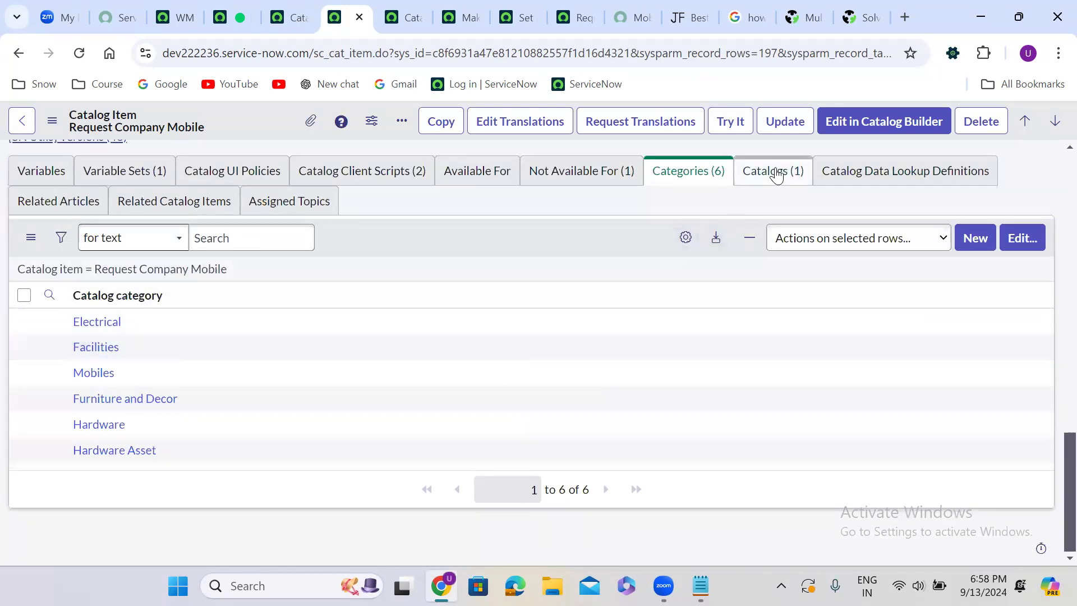
pyautogui.click(1022, 367)
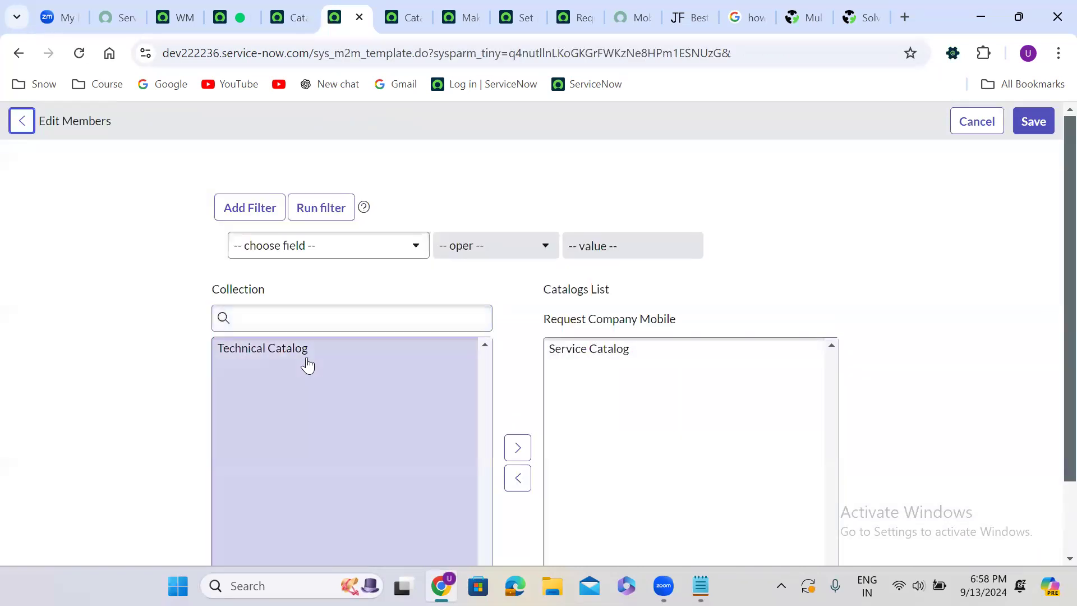
pyautogui.doubleClick(295, 353)
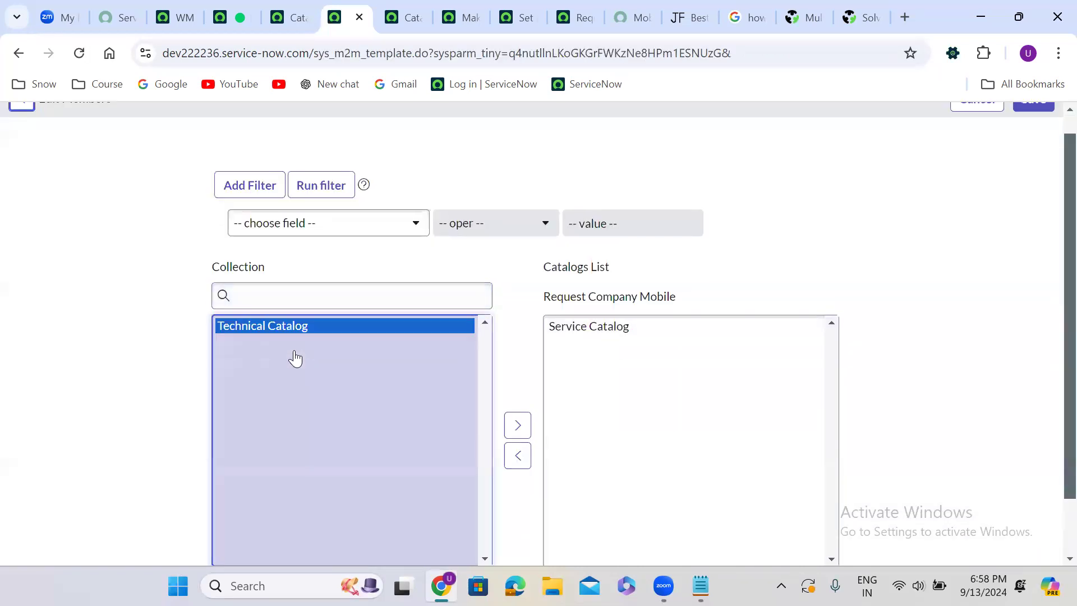
pyautogui.scroll(1, 1047, 115)
pyautogui.click(1022, 121)
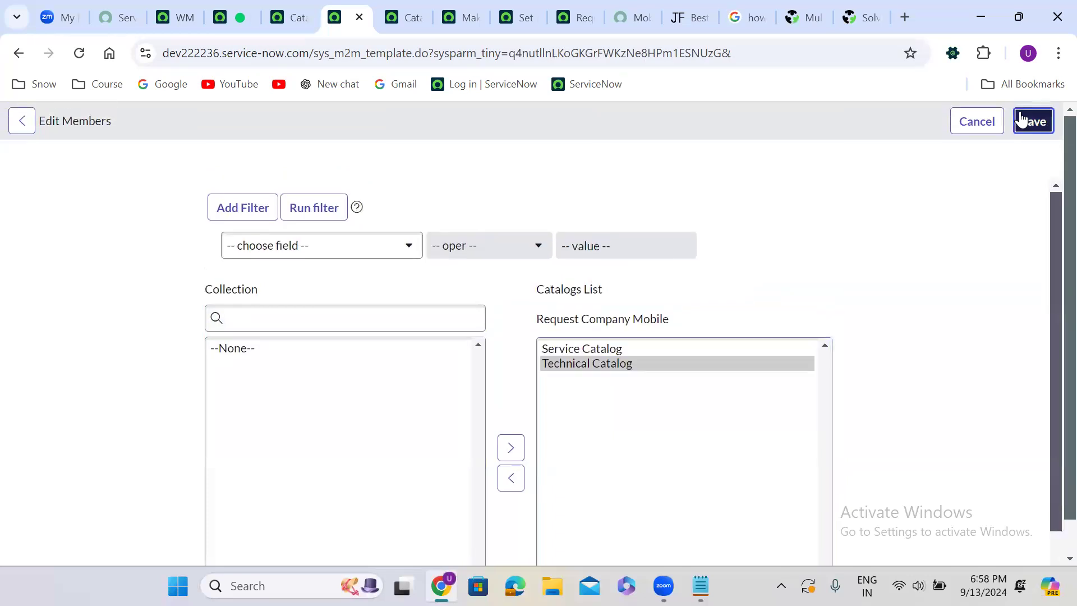
# Reload the portal's Mobiles category page, filter the catalogs to Service Catalog, and examine its items
pyautogui.click(617, 18)
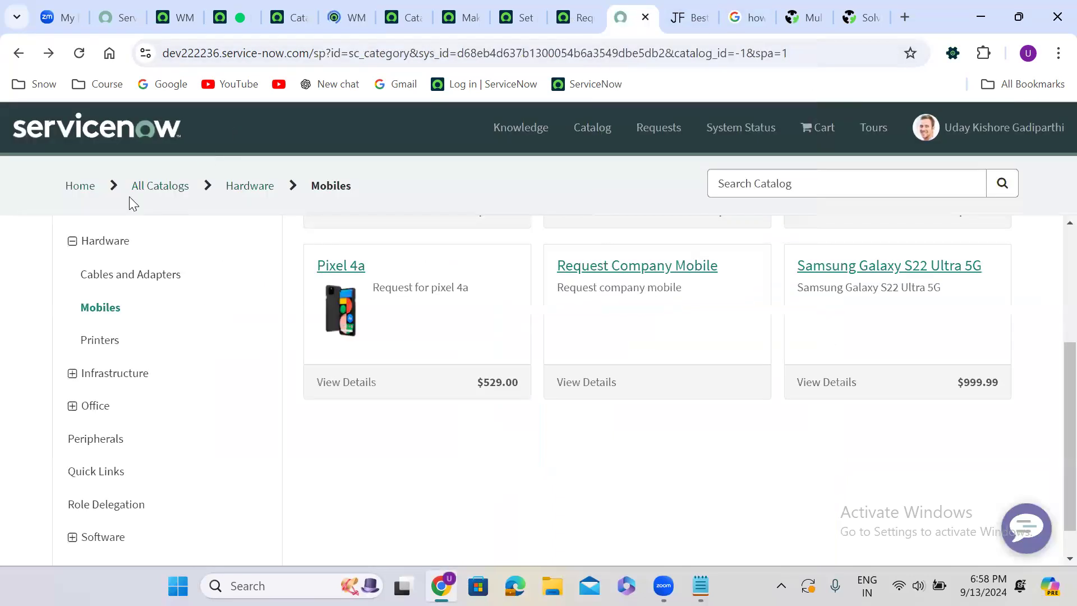
pyautogui.click(80, 53)
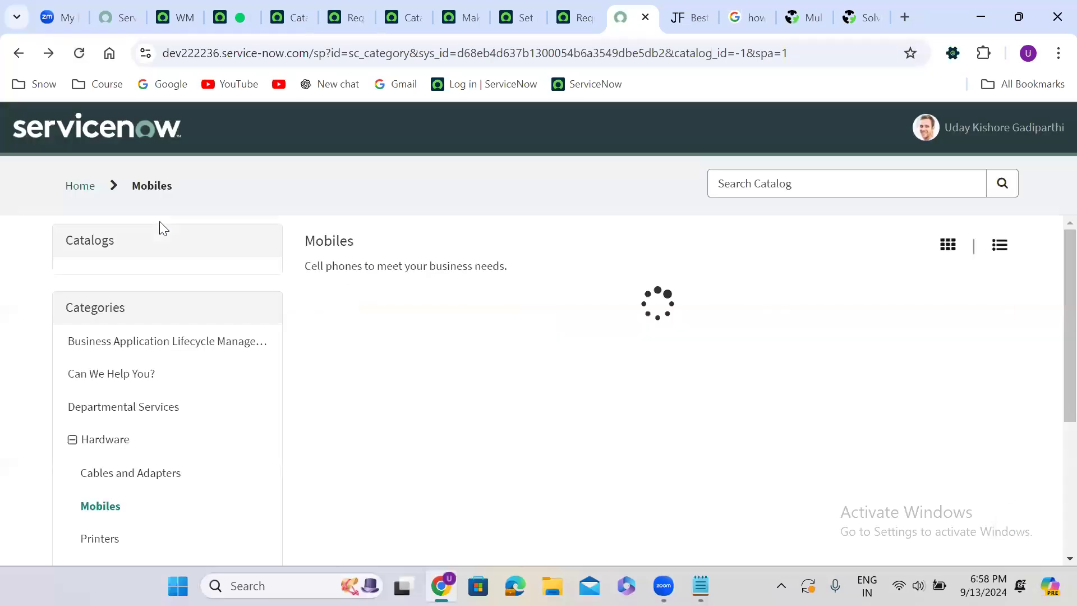
pyautogui.click(145, 261)
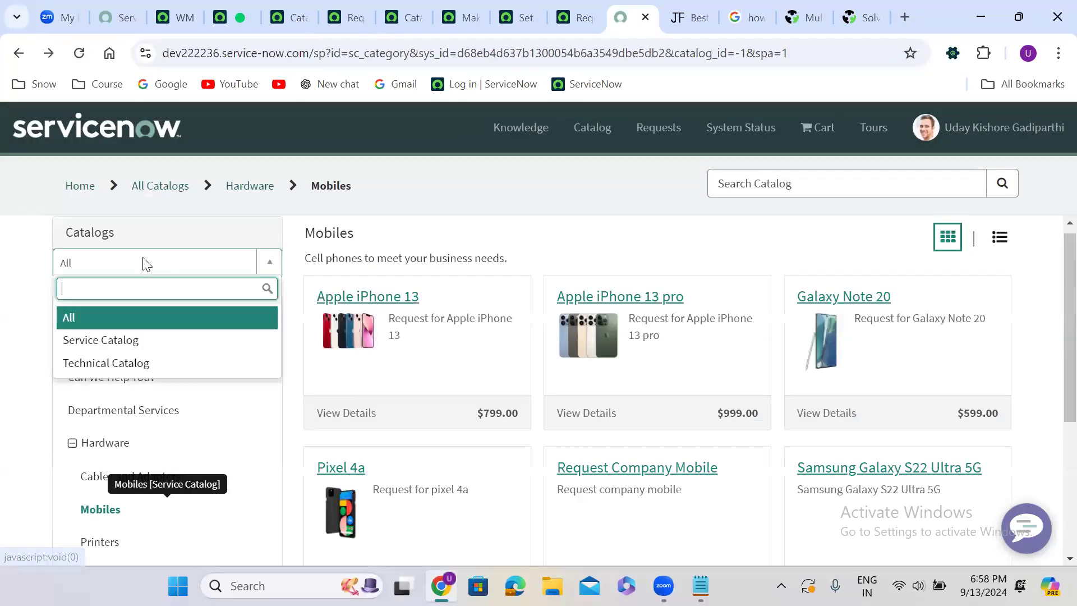
pyautogui.click(109, 343)
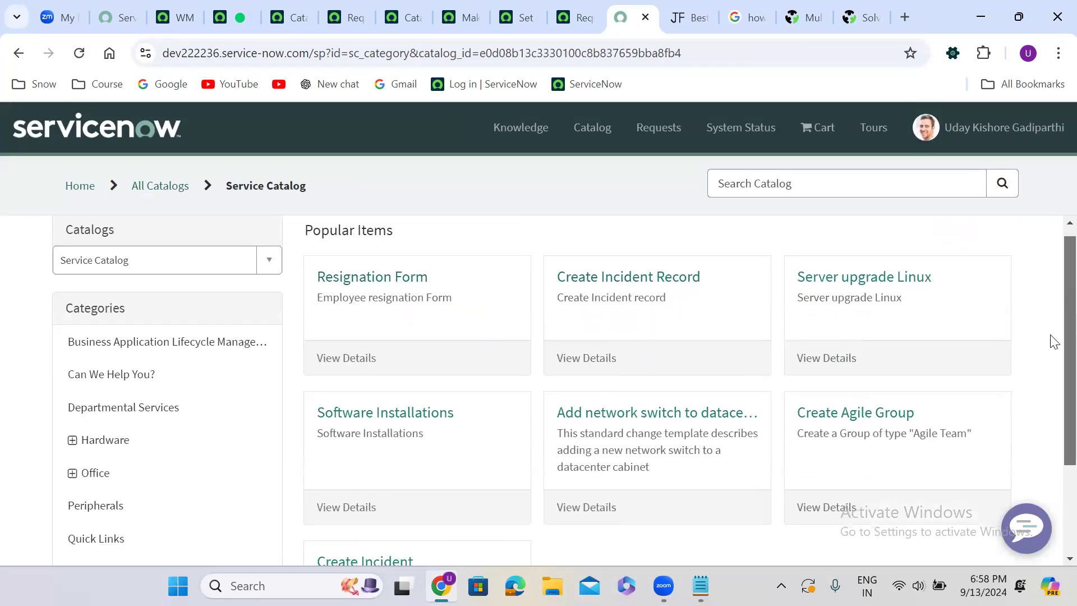
pyautogui.scroll(-3, 1052, 339)
pyautogui.scroll(3, 1052, 337)
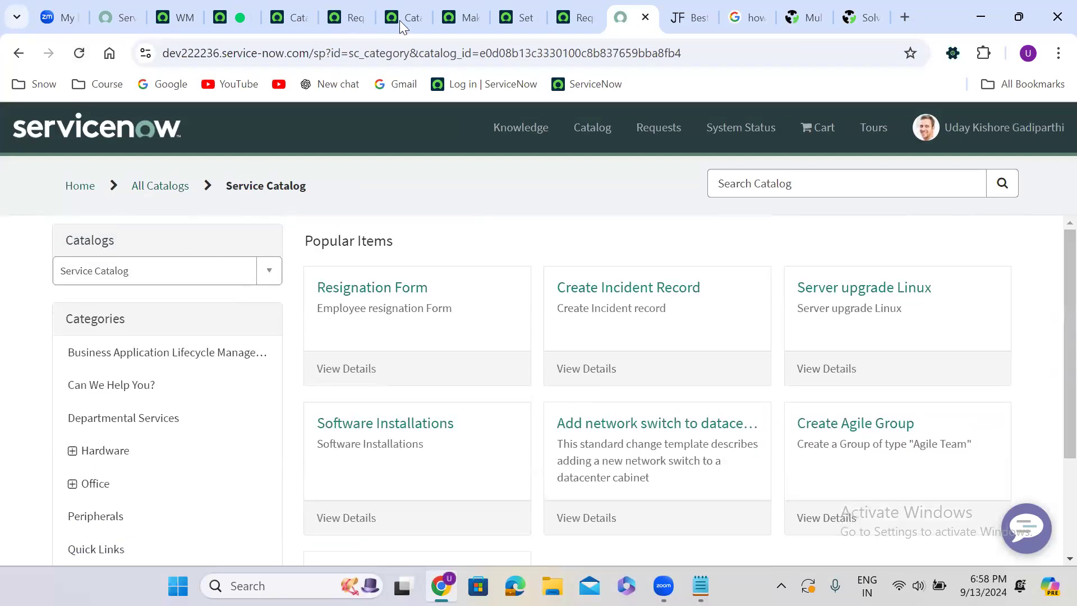
# Check the catalogs on the Request Company Mobile record, then filter the portal to Technical Catalog and examine its items and categories
pyautogui.click(348, 17)
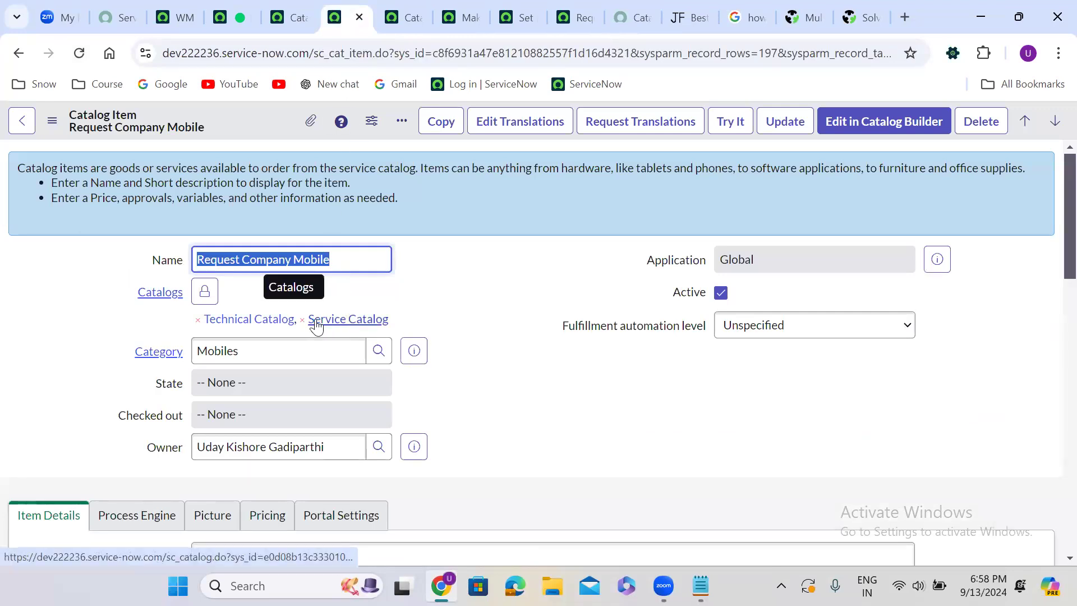
pyautogui.click(645, 2)
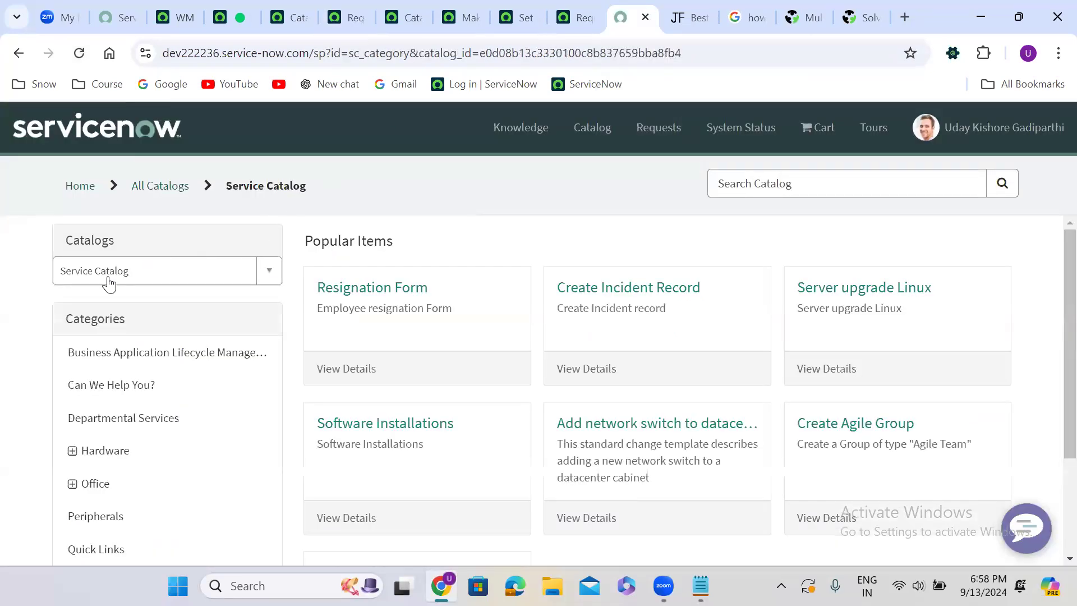
pyautogui.click(90, 271)
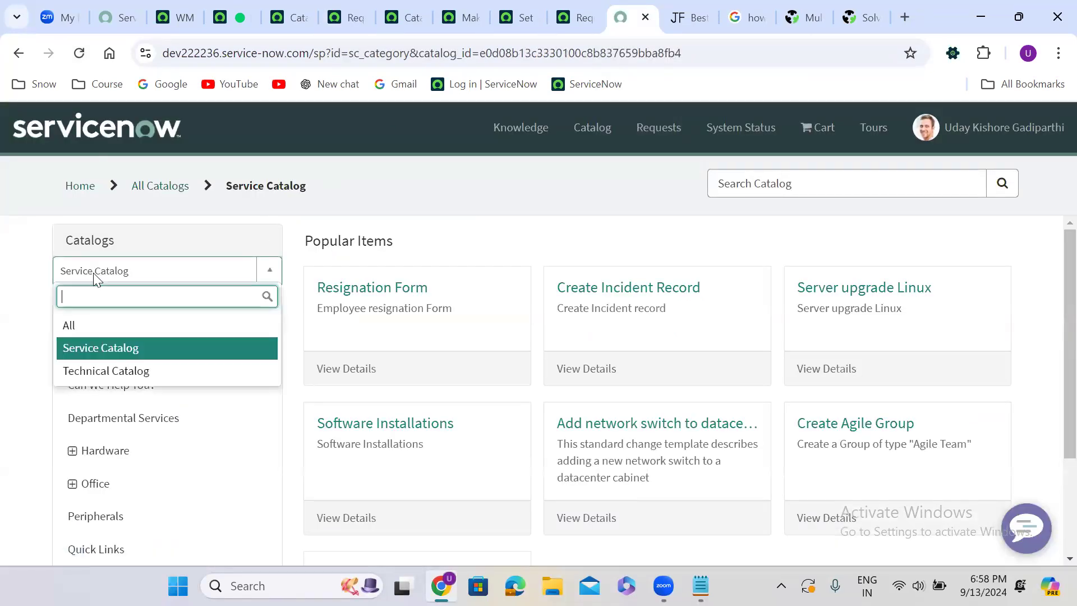
pyautogui.click(115, 380)
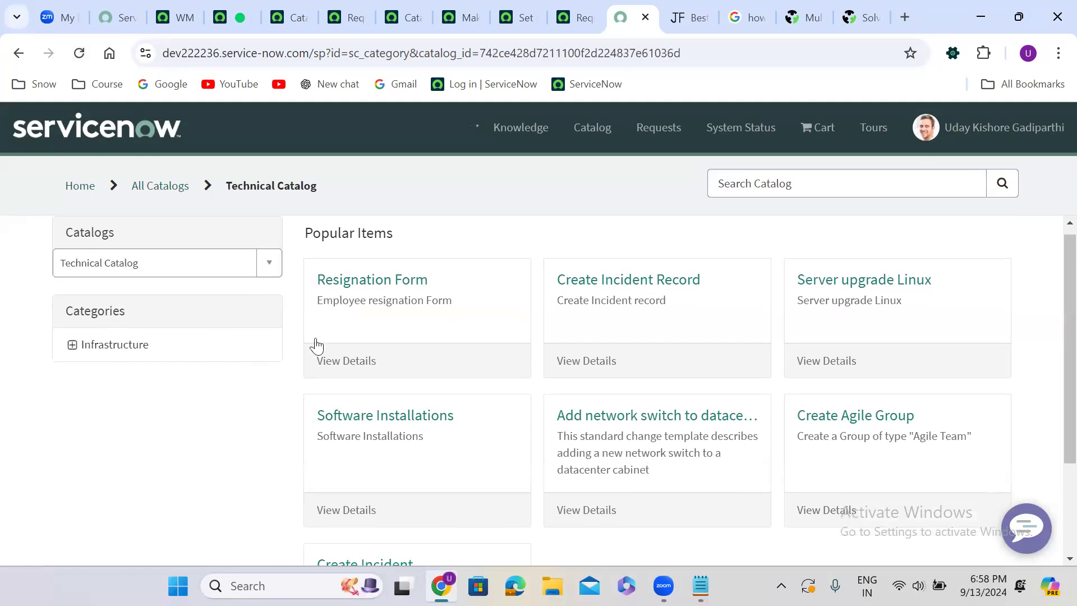
pyautogui.scroll(-3, 268, 421)
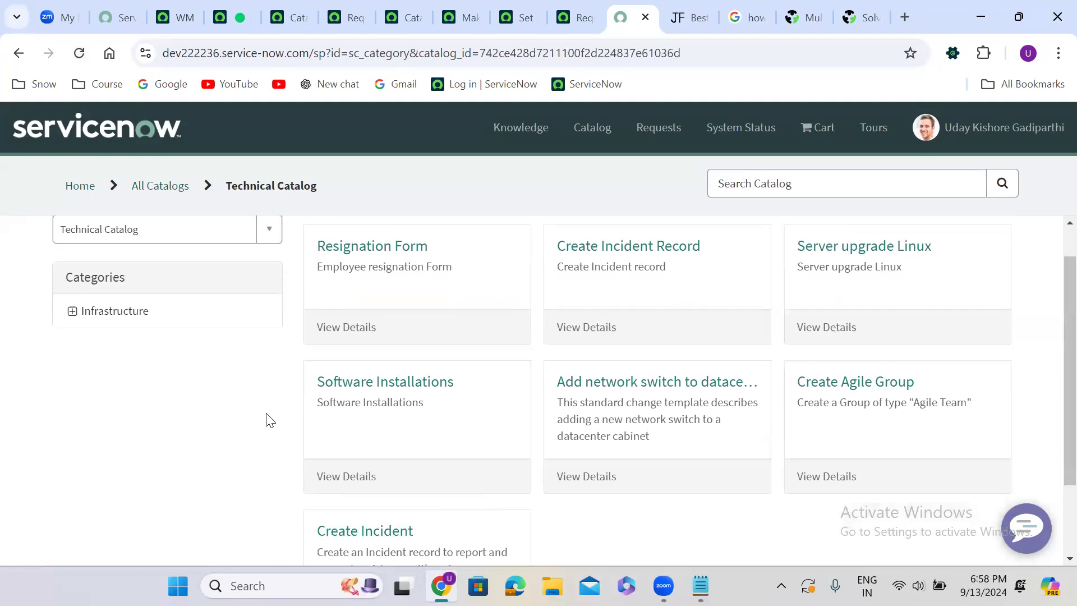
pyautogui.scroll(3, 269, 421)
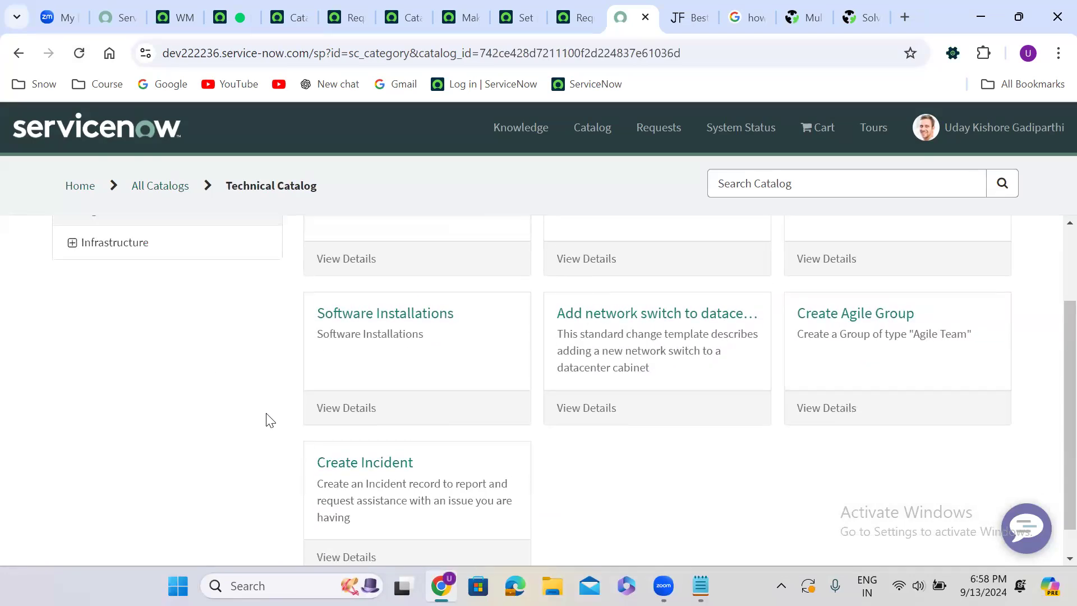